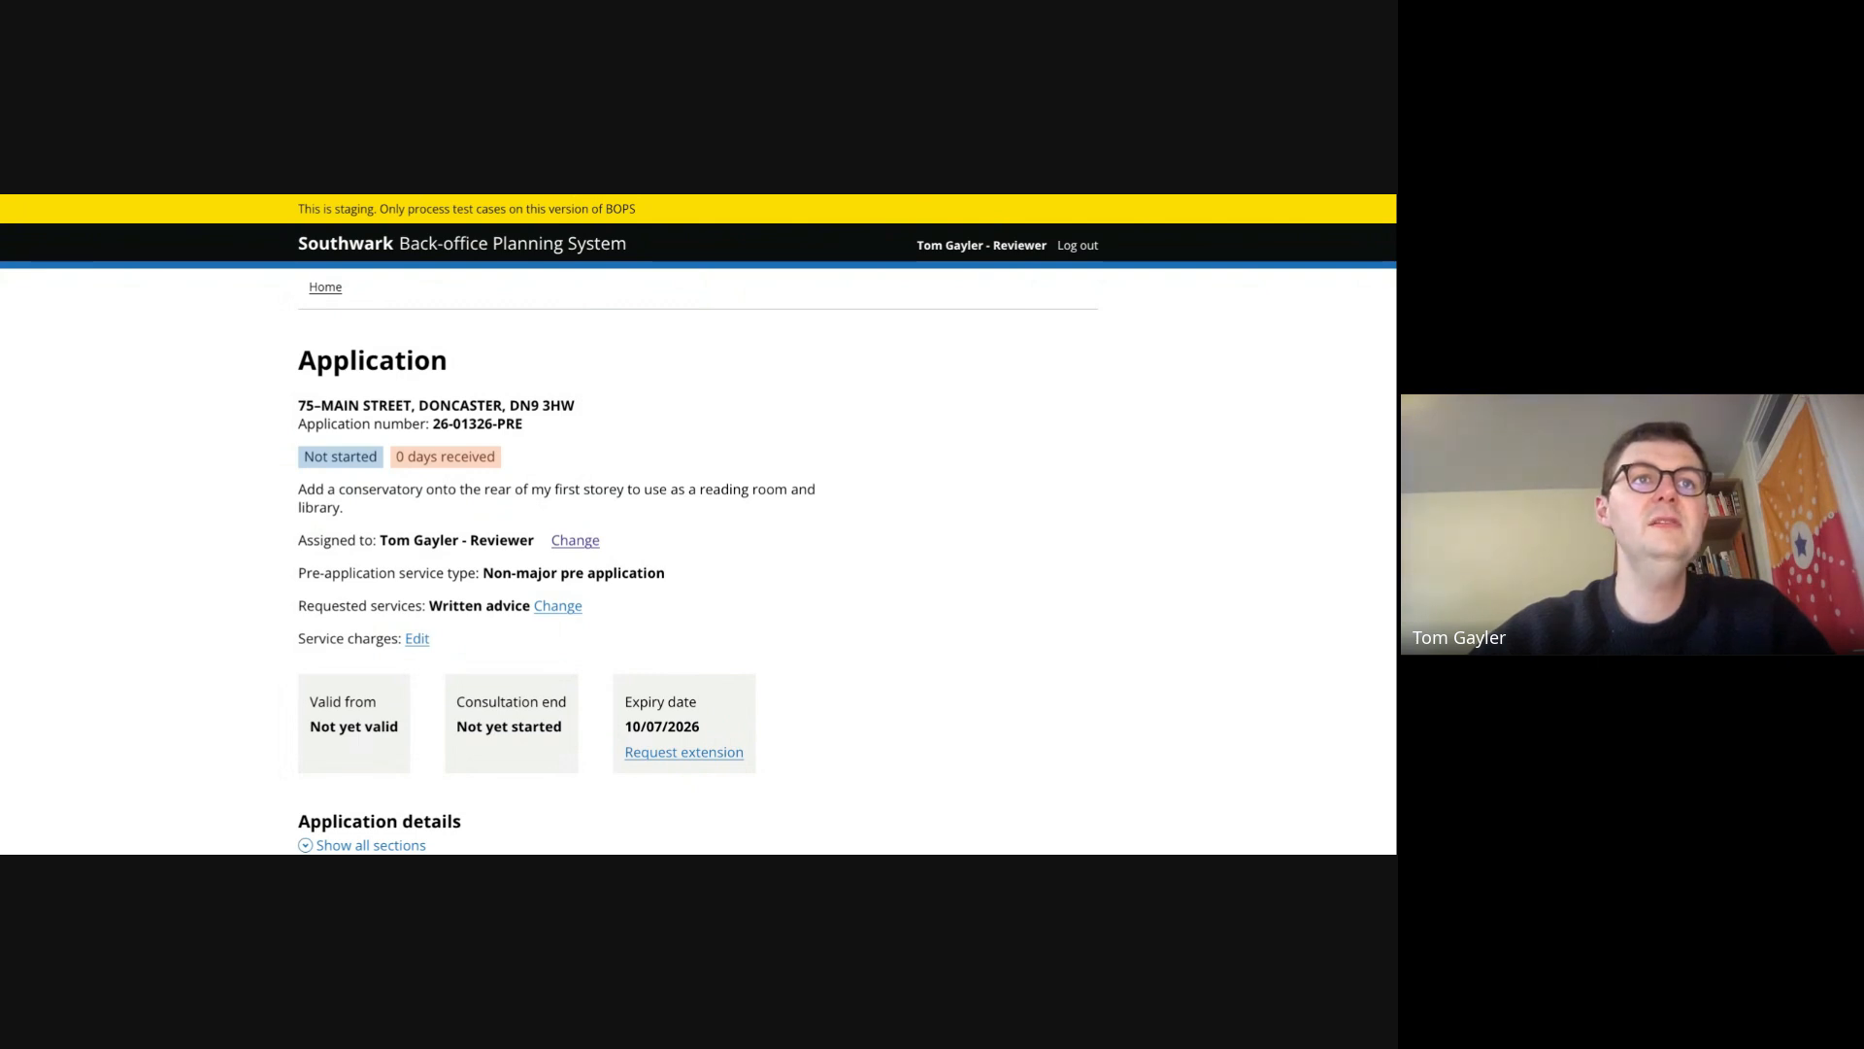
# - Add Meeting and Site visit to the application's requested pre-application services and save
pyautogui.scroll(-1, 699, 524)
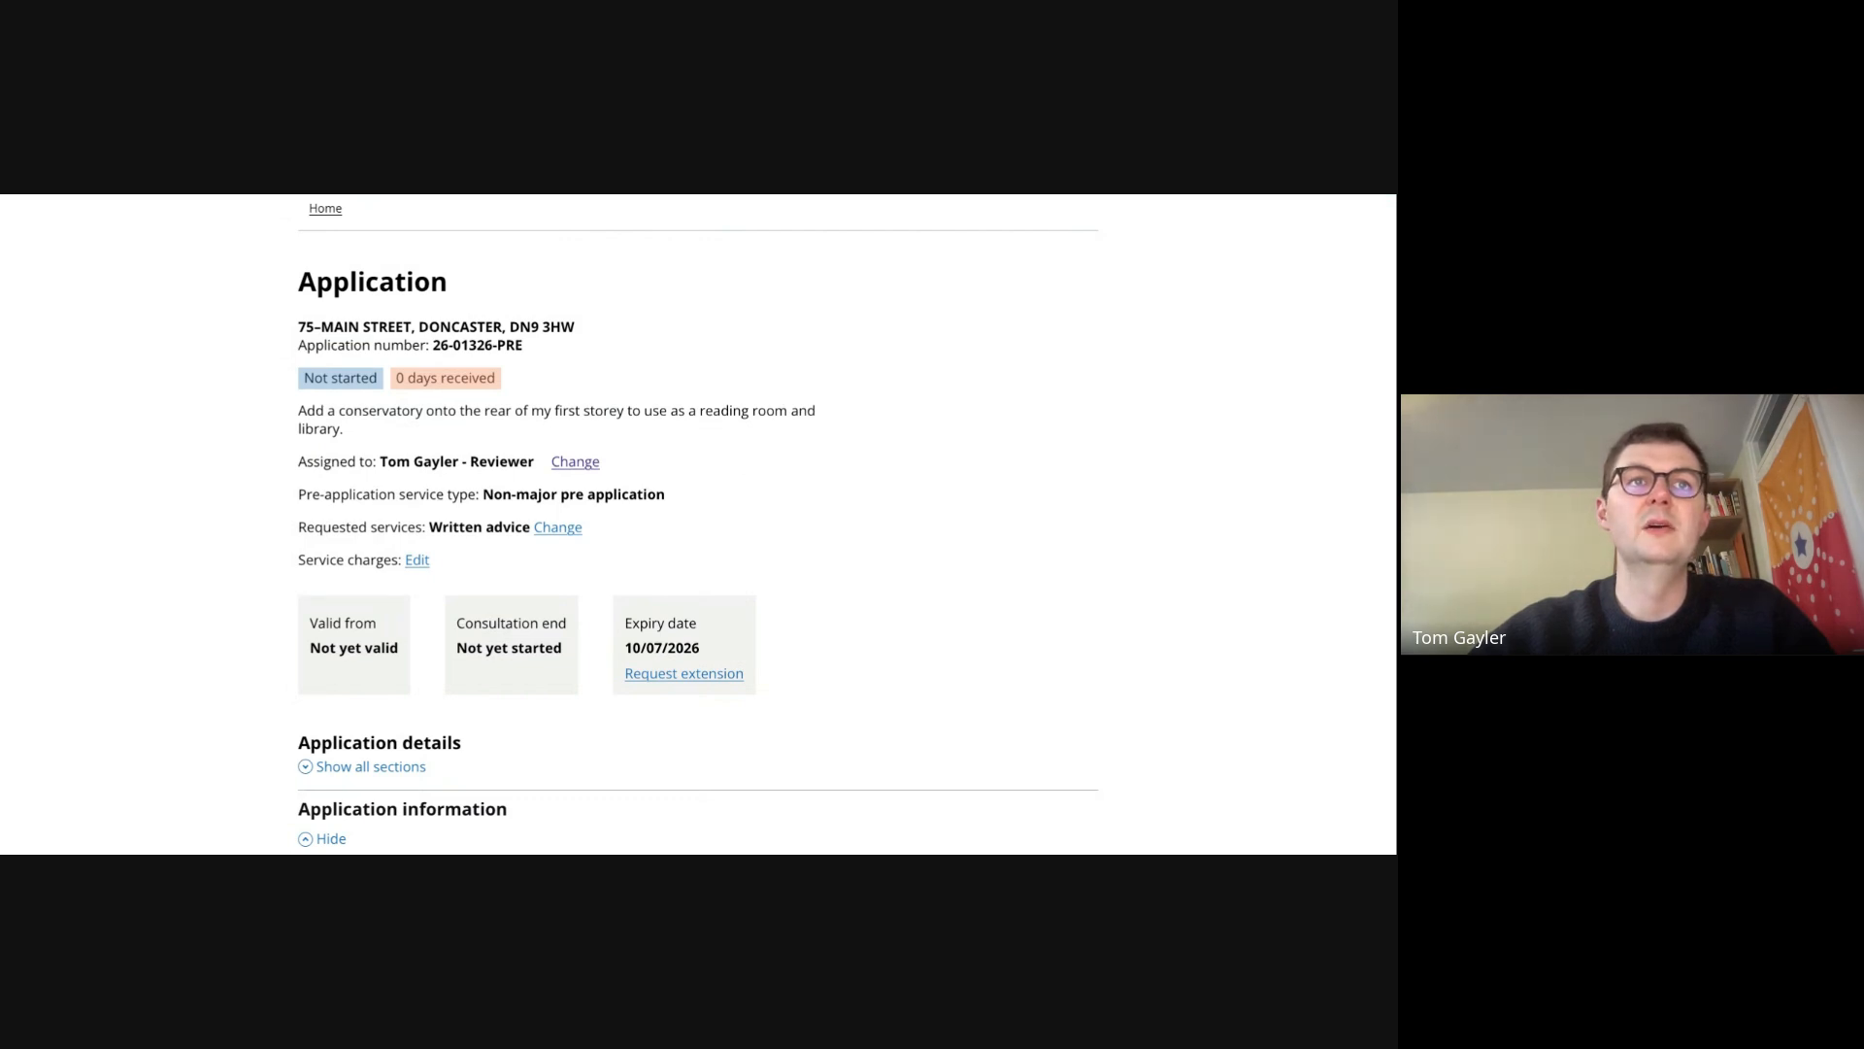
pyautogui.scroll(-2, 697, 524)
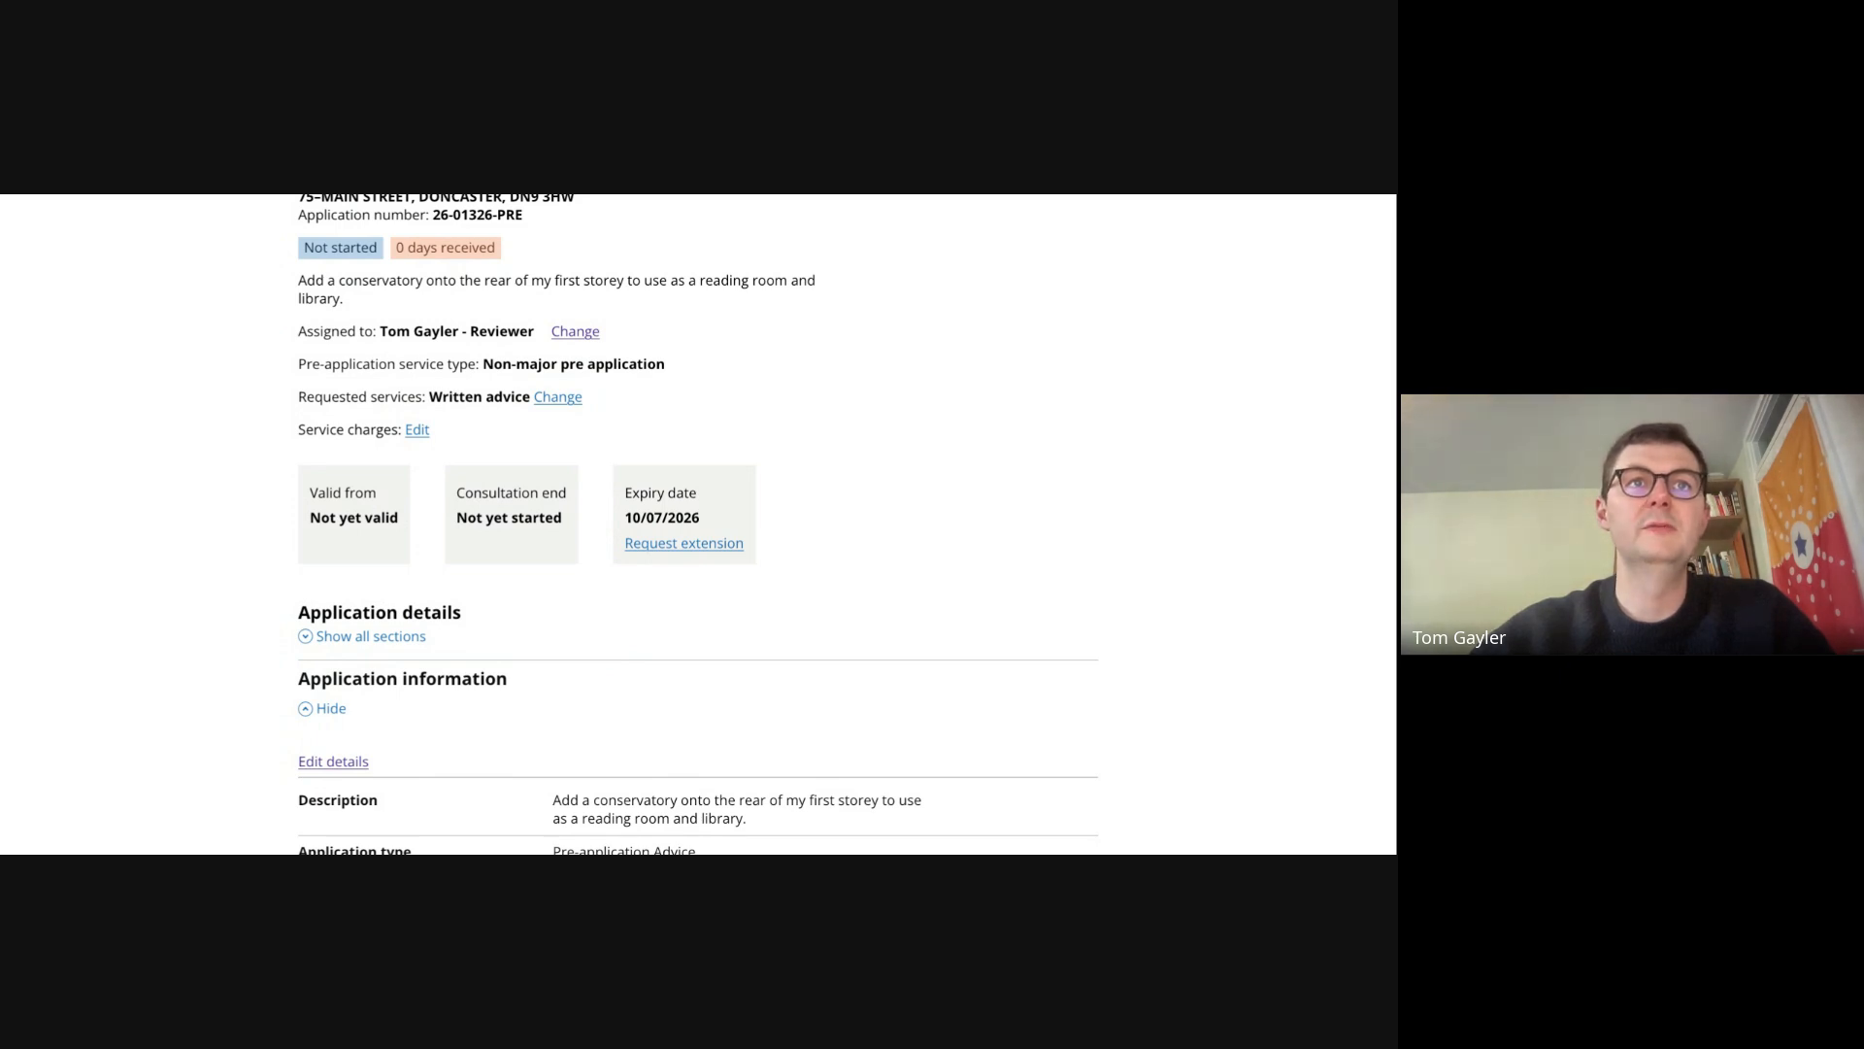
pyautogui.scroll(-1, 699, 524)
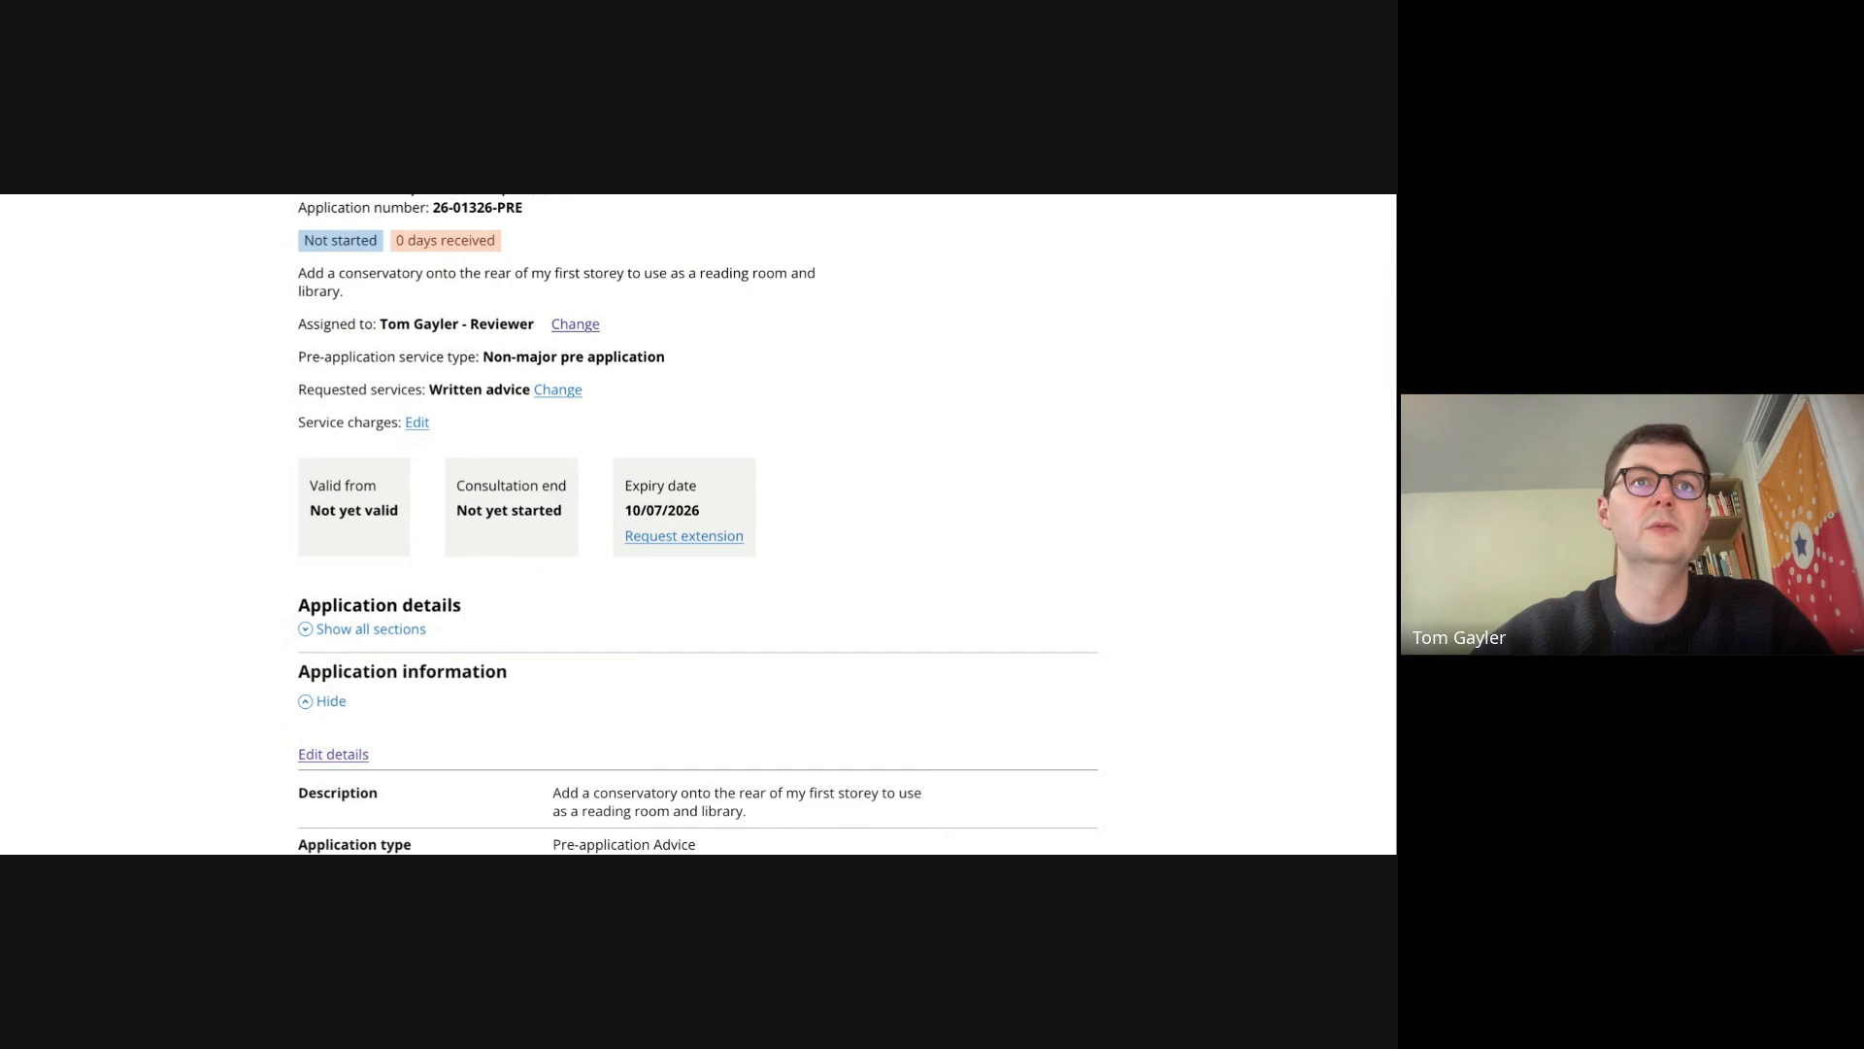
pyautogui.click(557, 391)
pyautogui.click(316, 573)
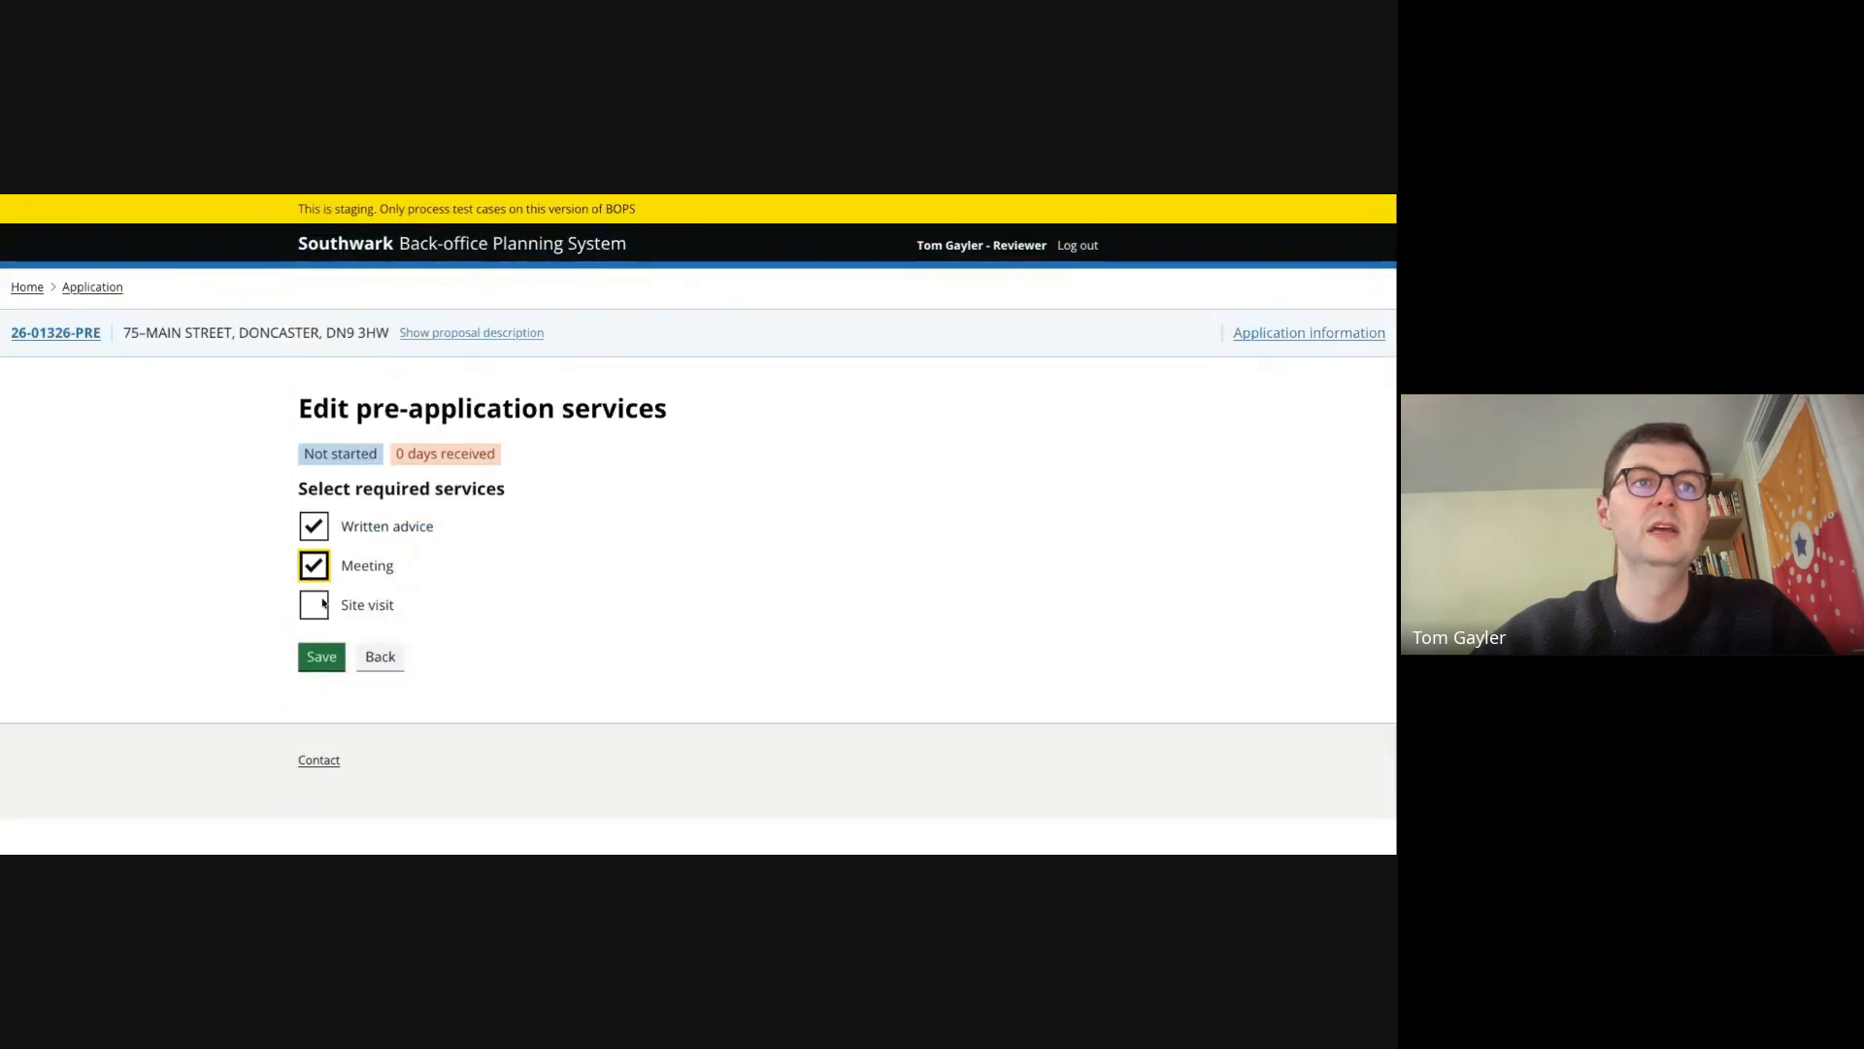
pyautogui.click(313, 605)
pyautogui.click(322, 656)
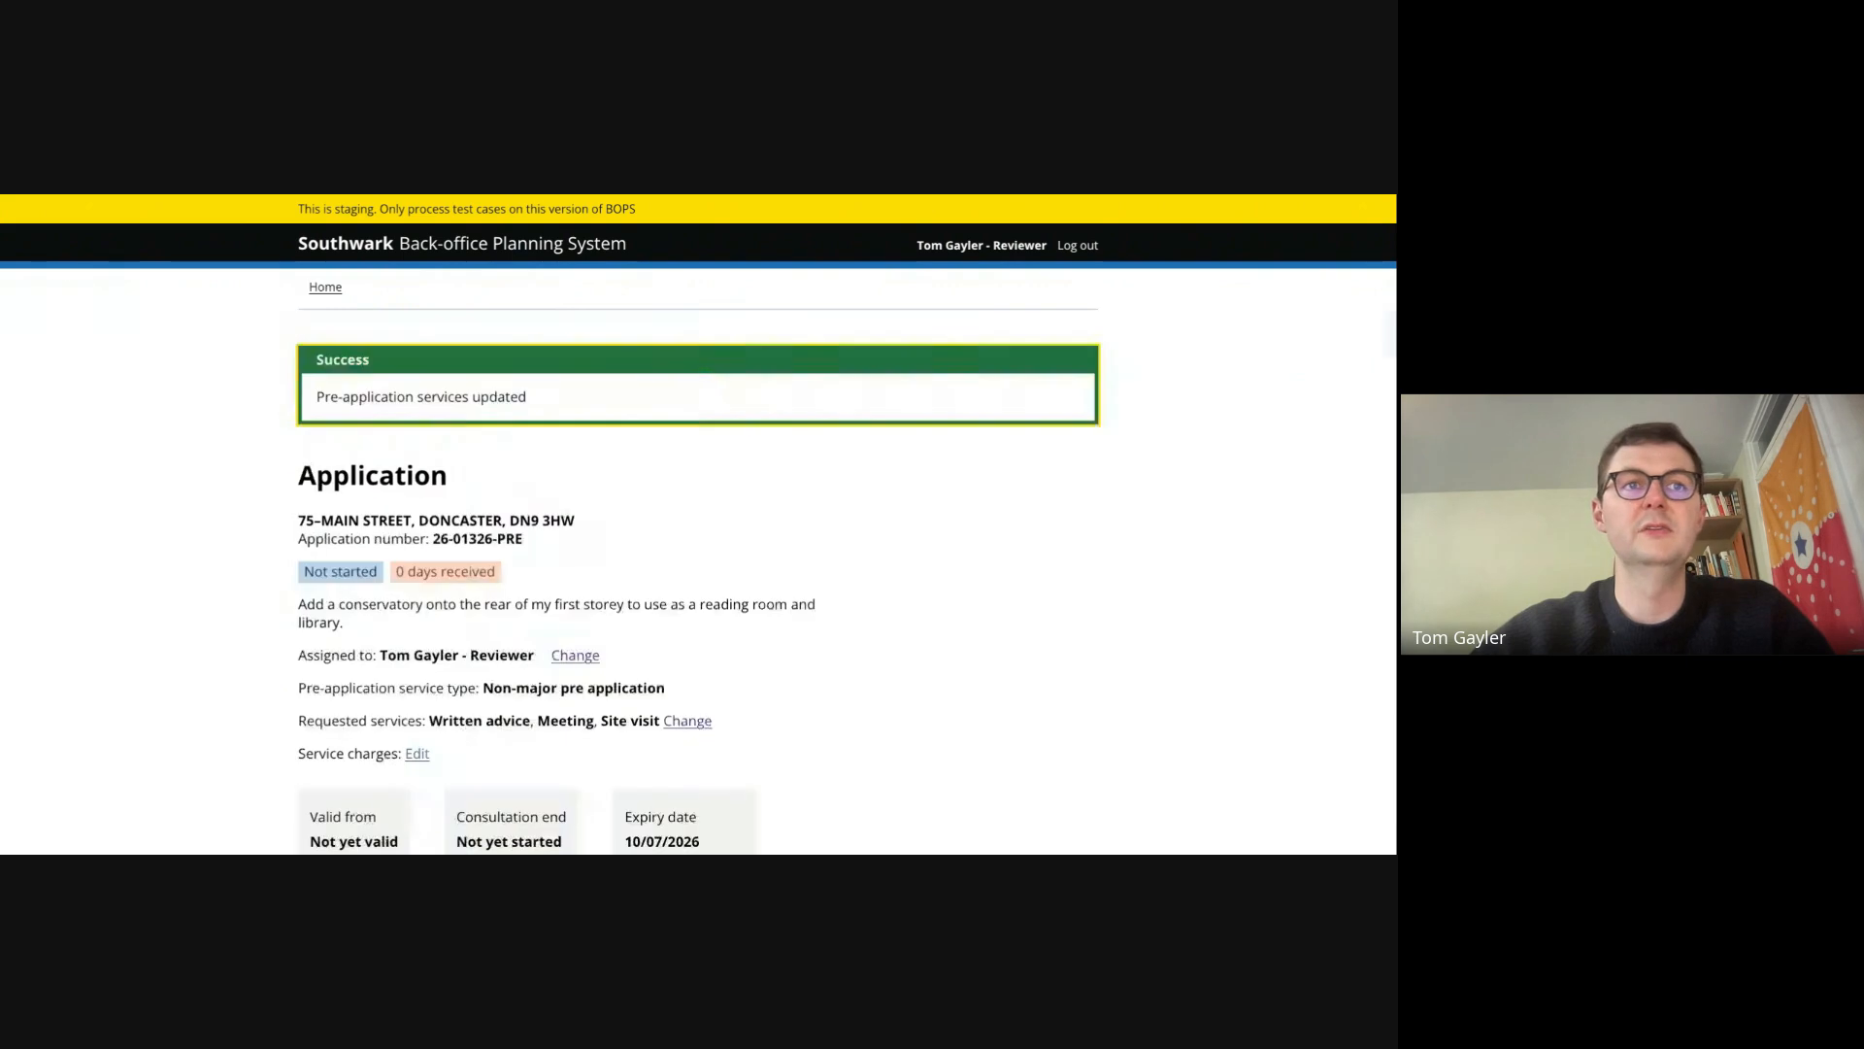
# - Browse the application details sections and the validation, consultation, assessment and review task list
pyautogui.scroll(-5, 589, 574)
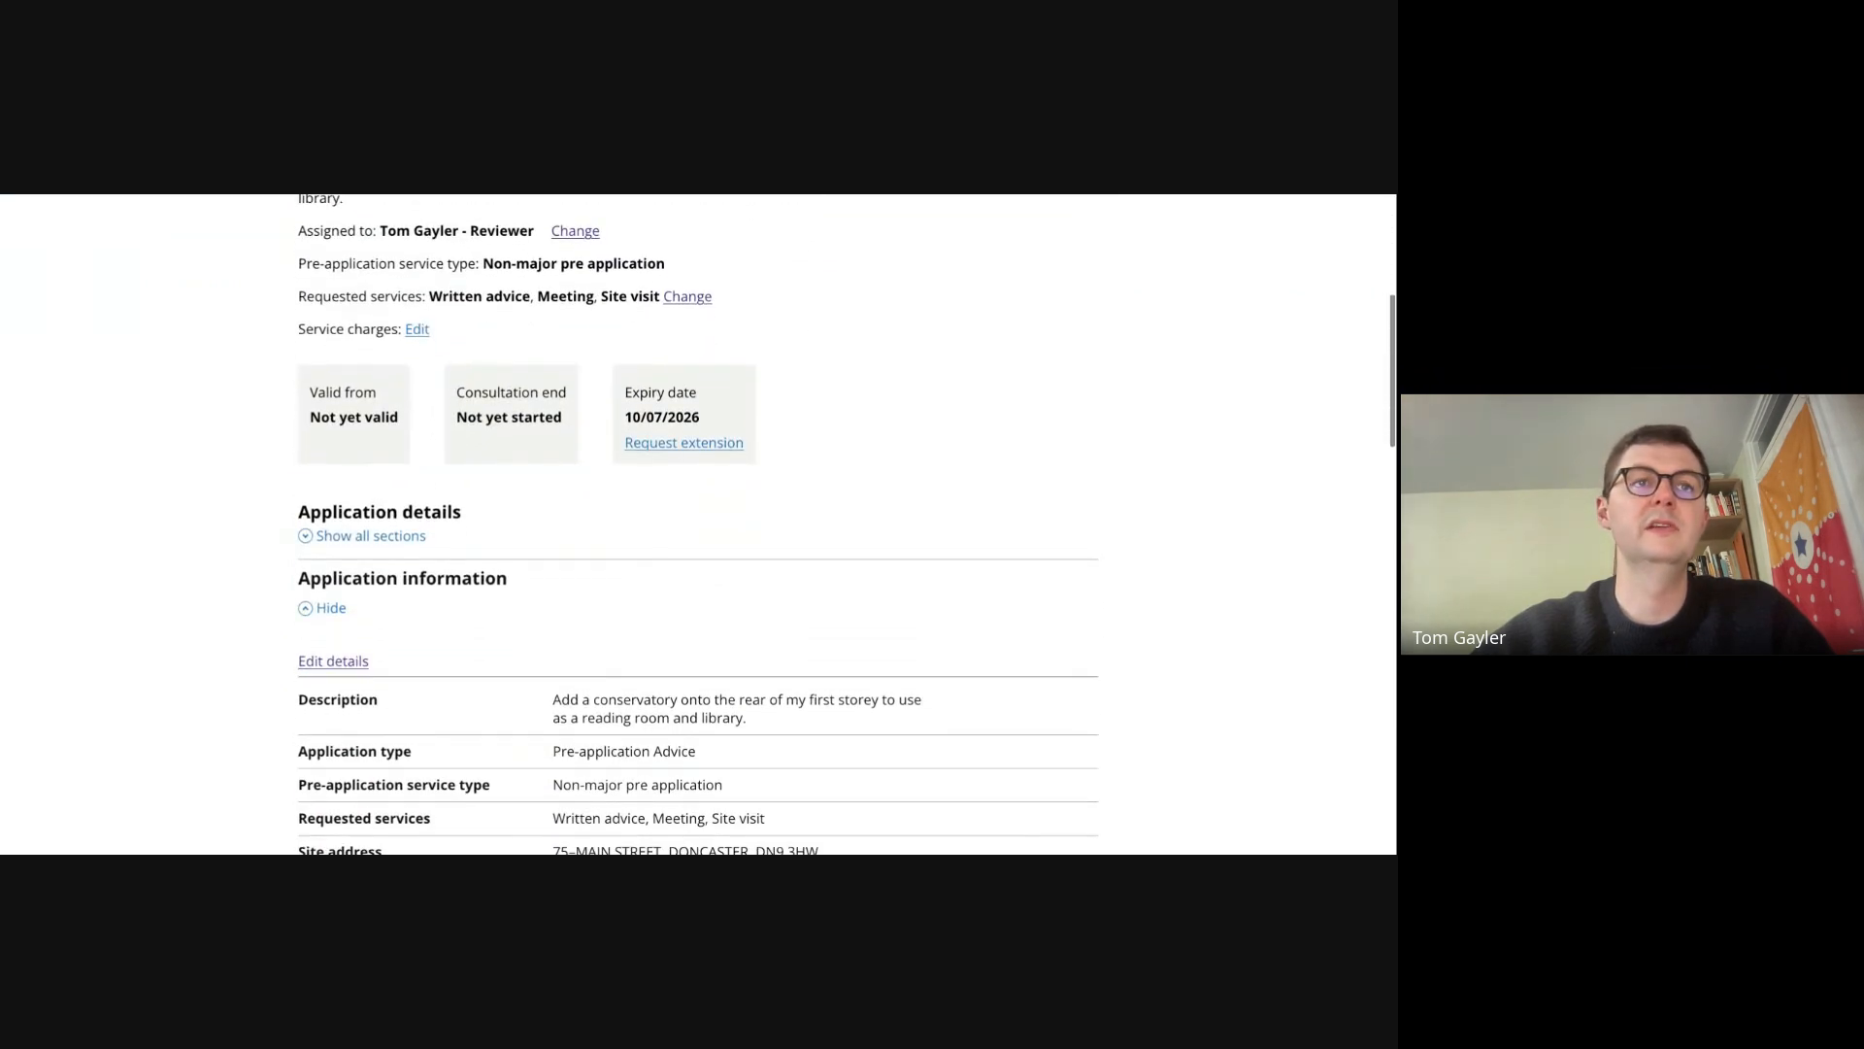
pyautogui.scroll(-2, 412, 513)
pyautogui.click(411, 513)
pyautogui.click(412, 513)
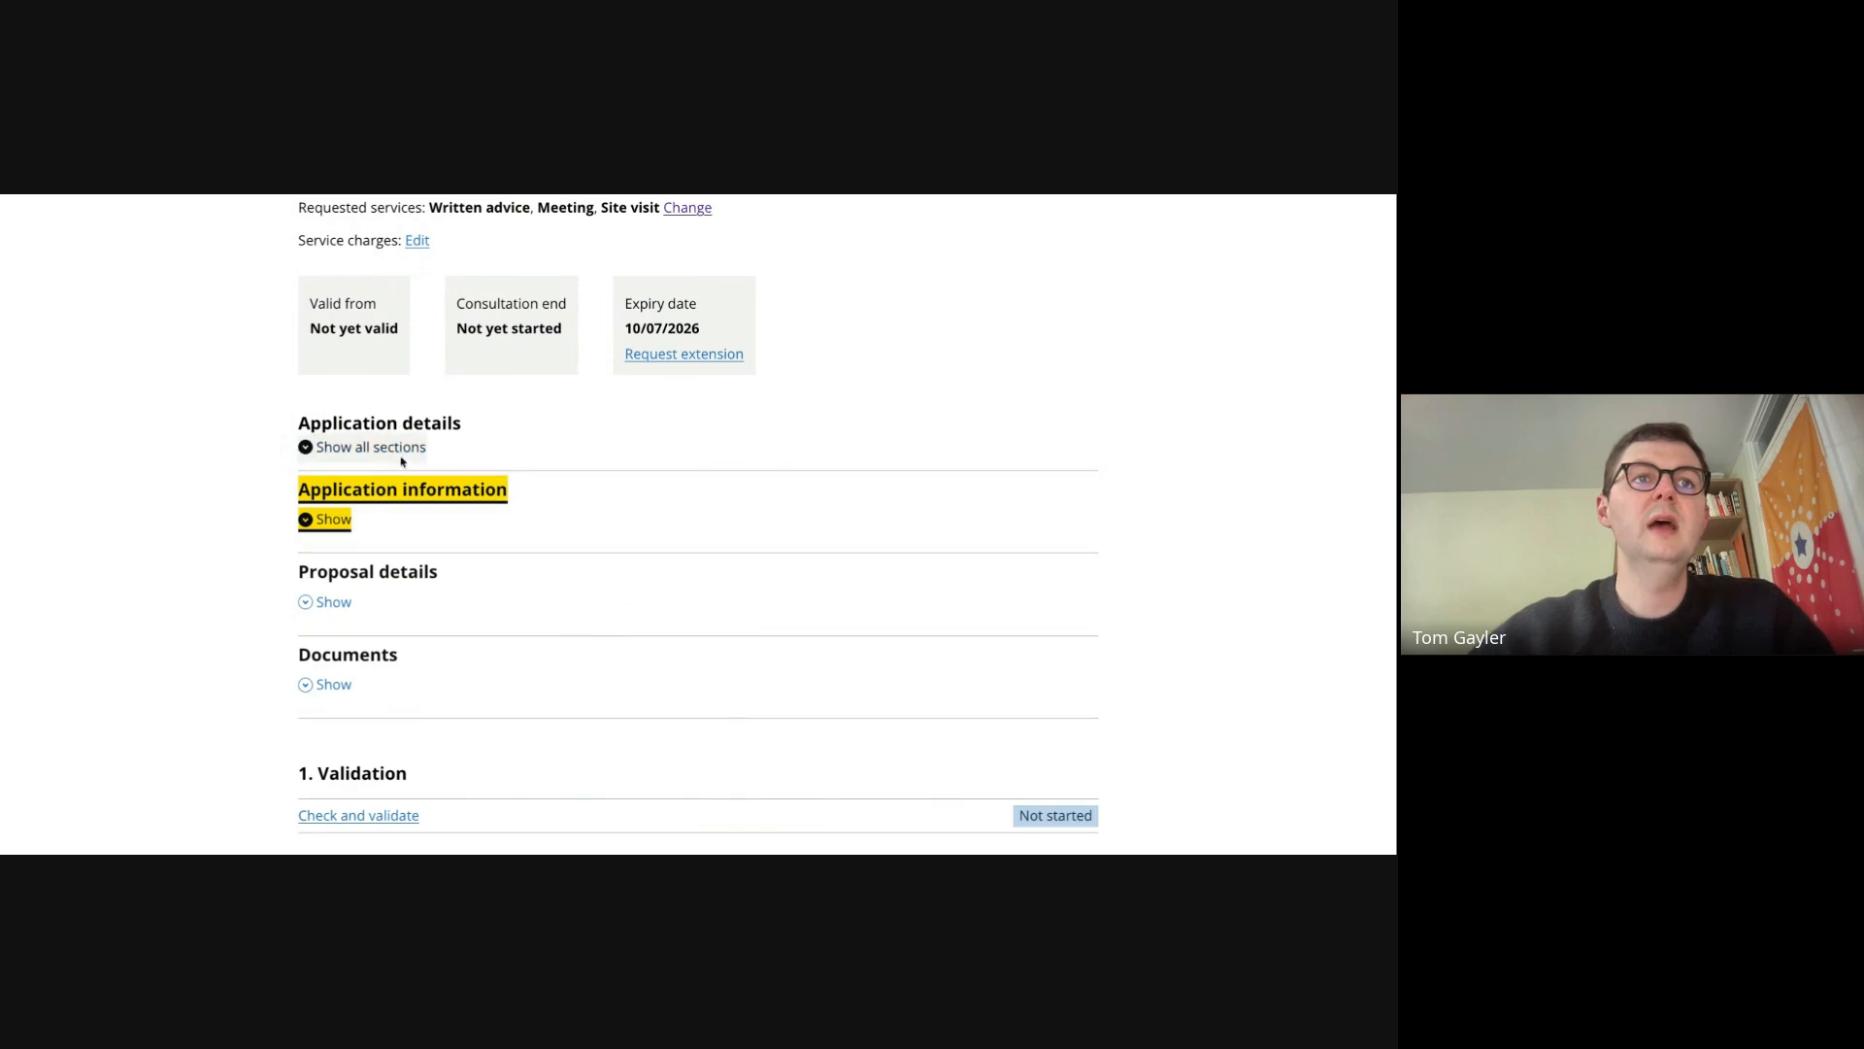
pyautogui.scroll(3, 150, 571)
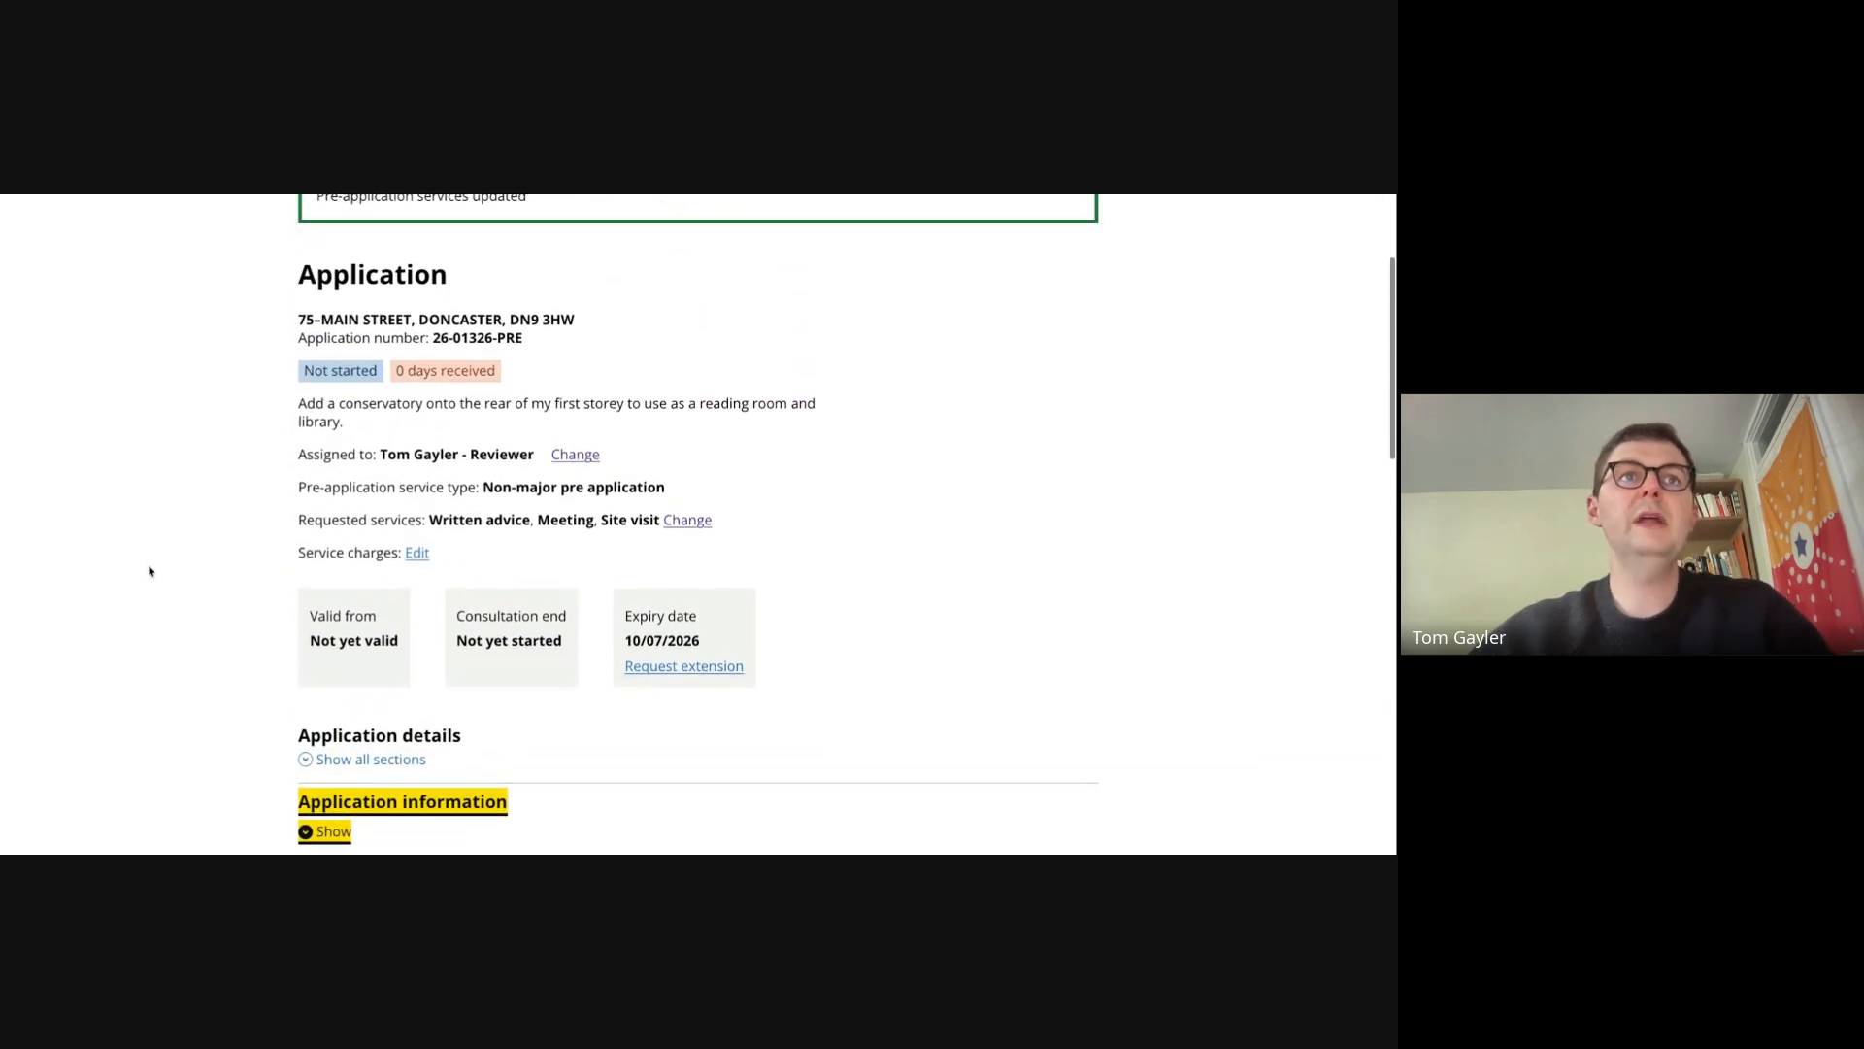
pyautogui.scroll(-5, 150, 571)
pyautogui.scroll(-3, 365, 545)
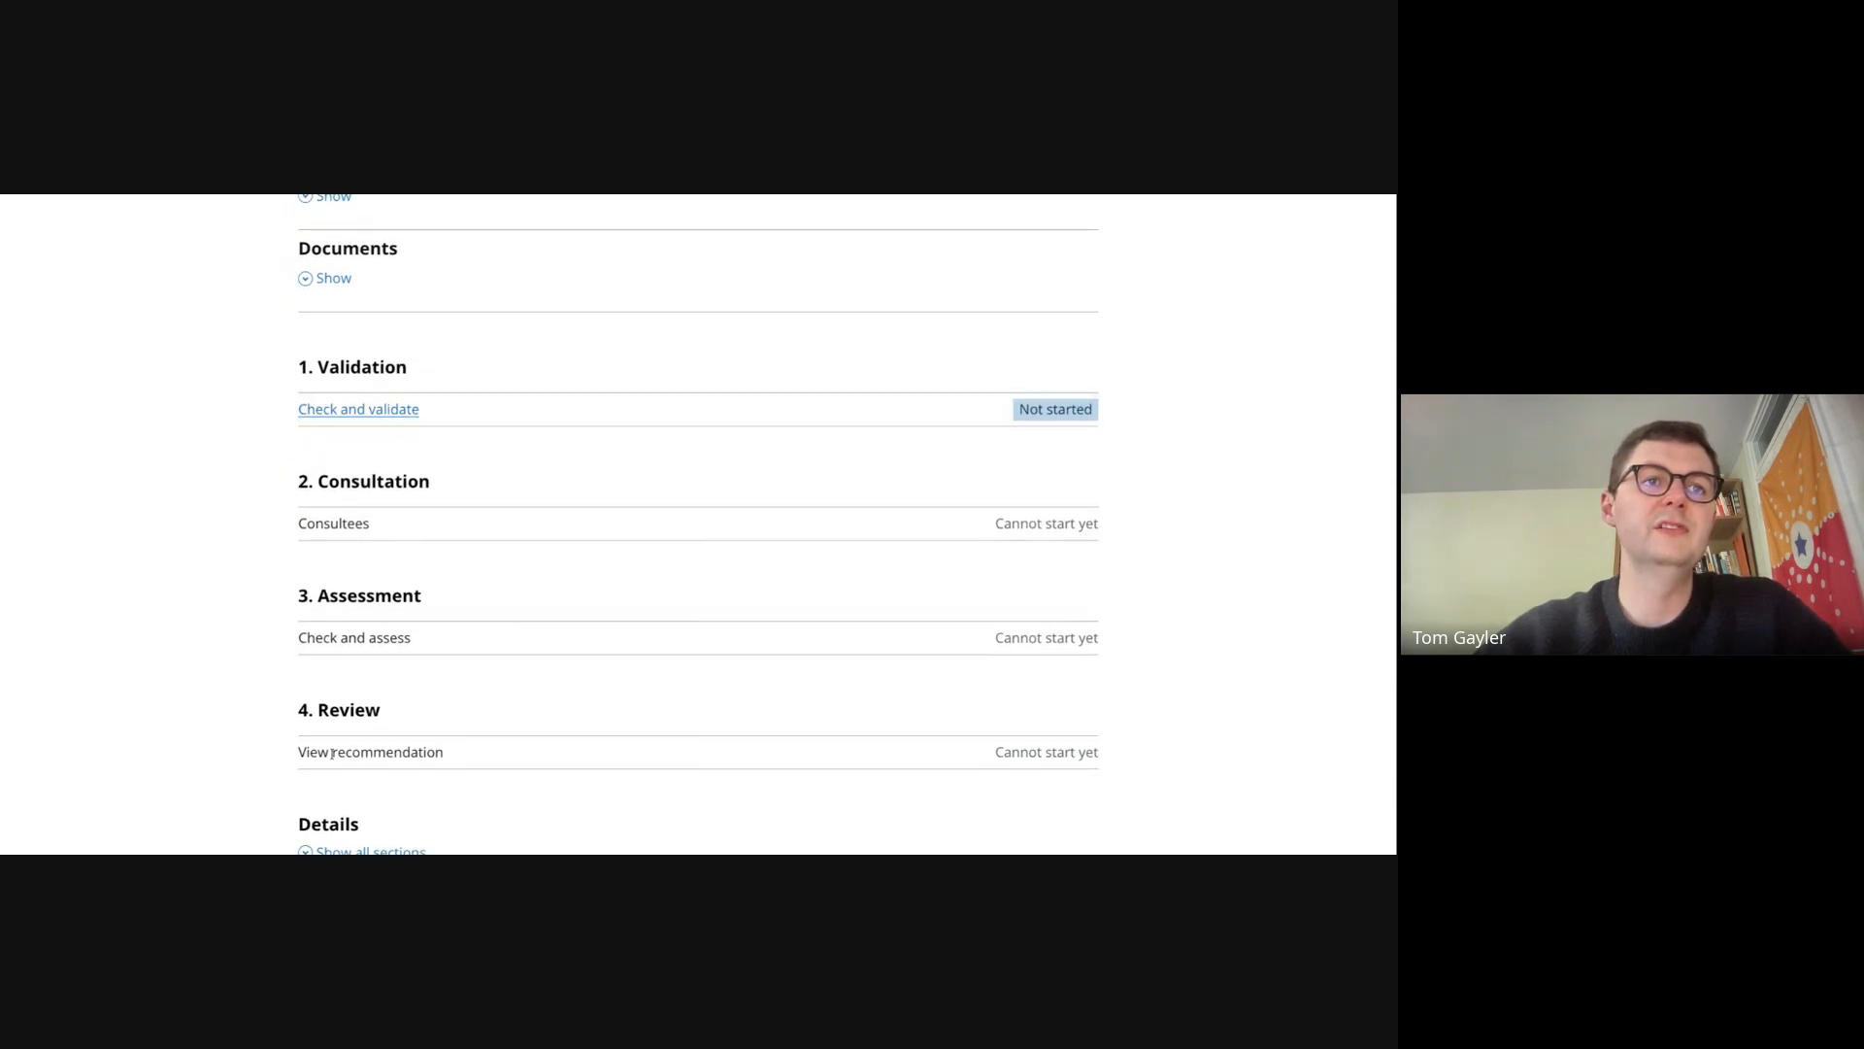
pyautogui.scroll(-1, 332, 753)
pyautogui.scroll(2, 359, 583)
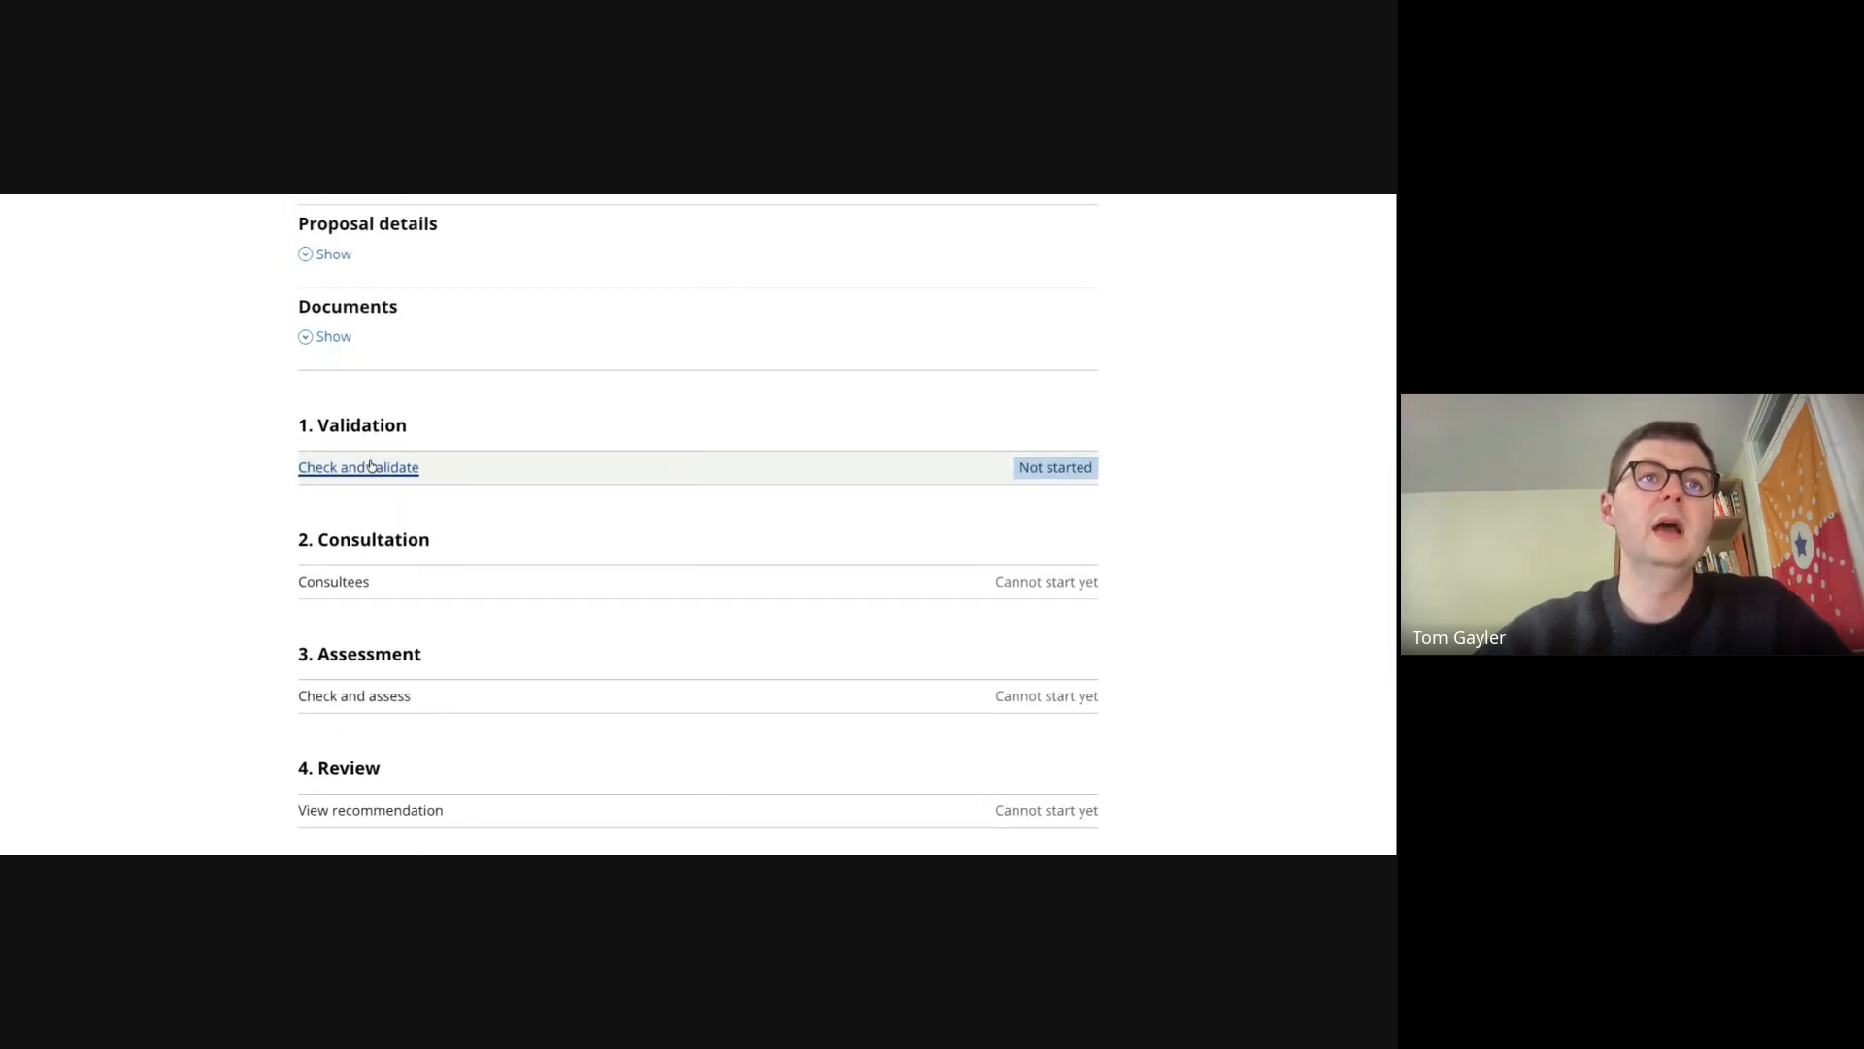
# - Open the validation tasks, review the submitted documents list, and go to the document check task
pyautogui.click(370, 466)
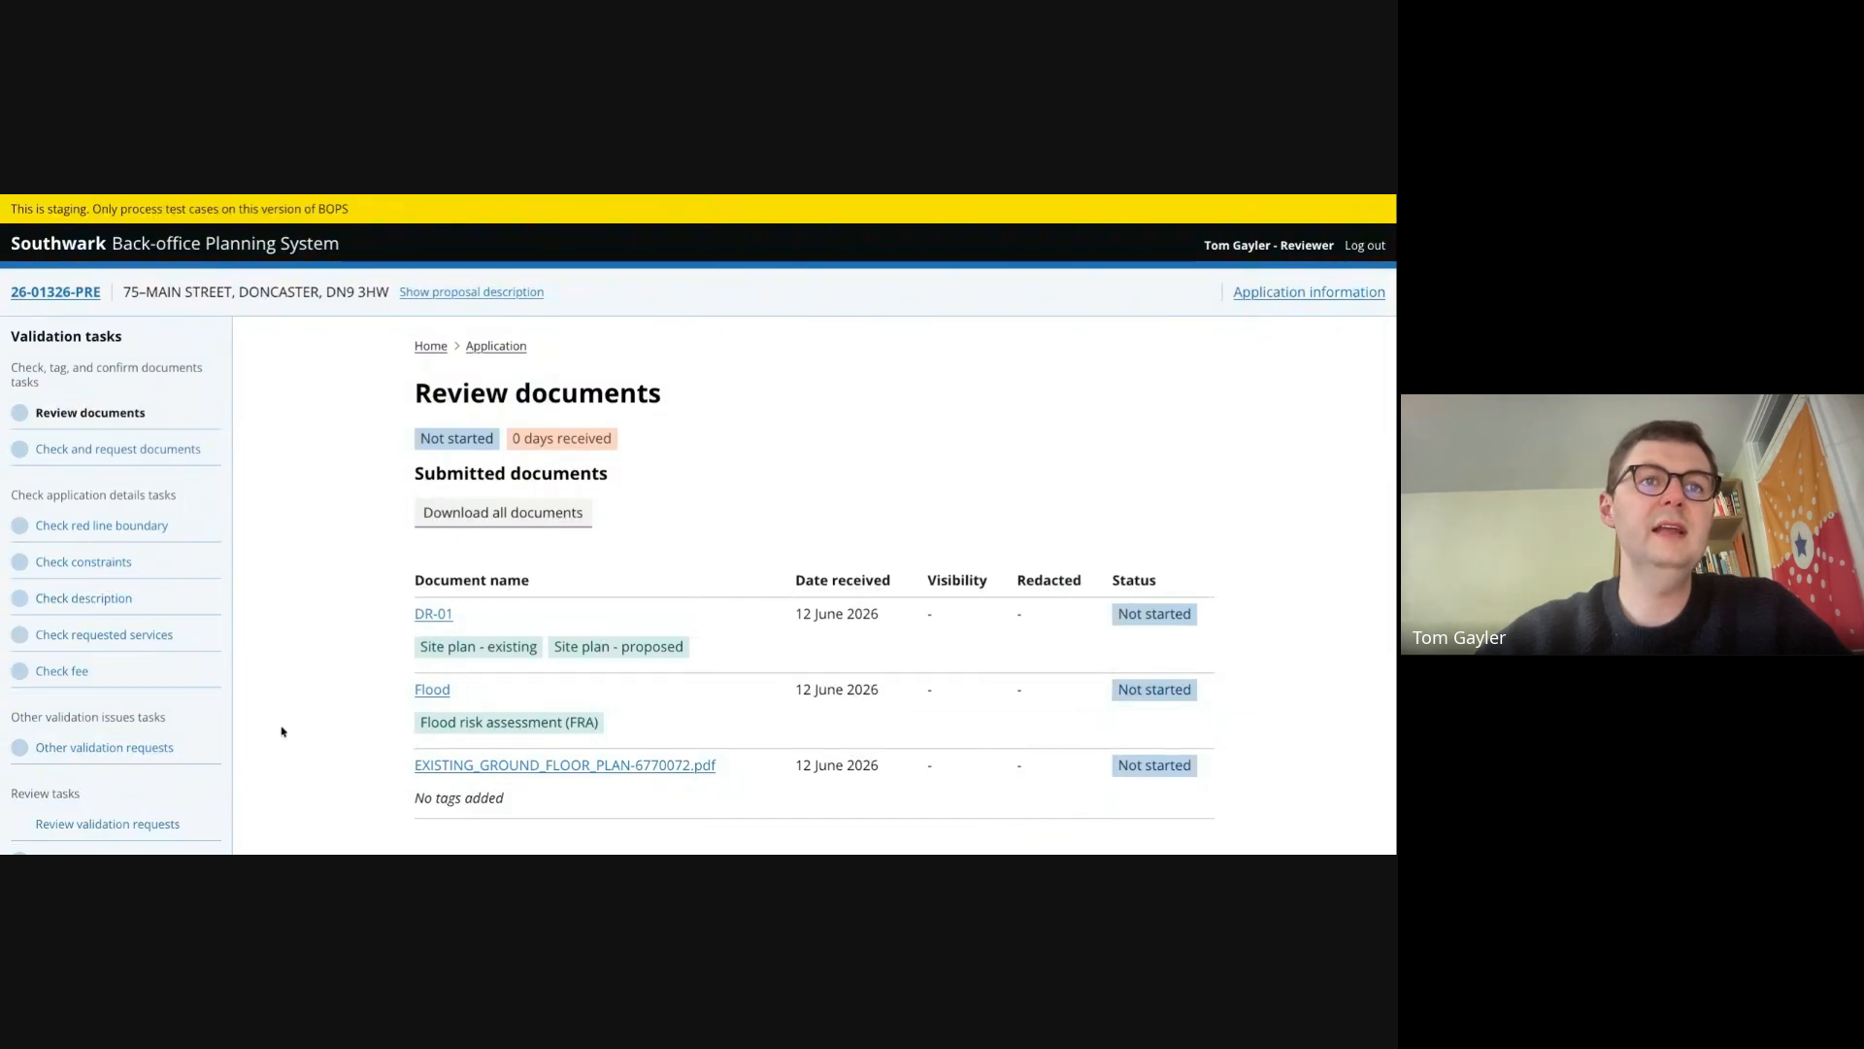
pyautogui.scroll(-1, 388, 661)
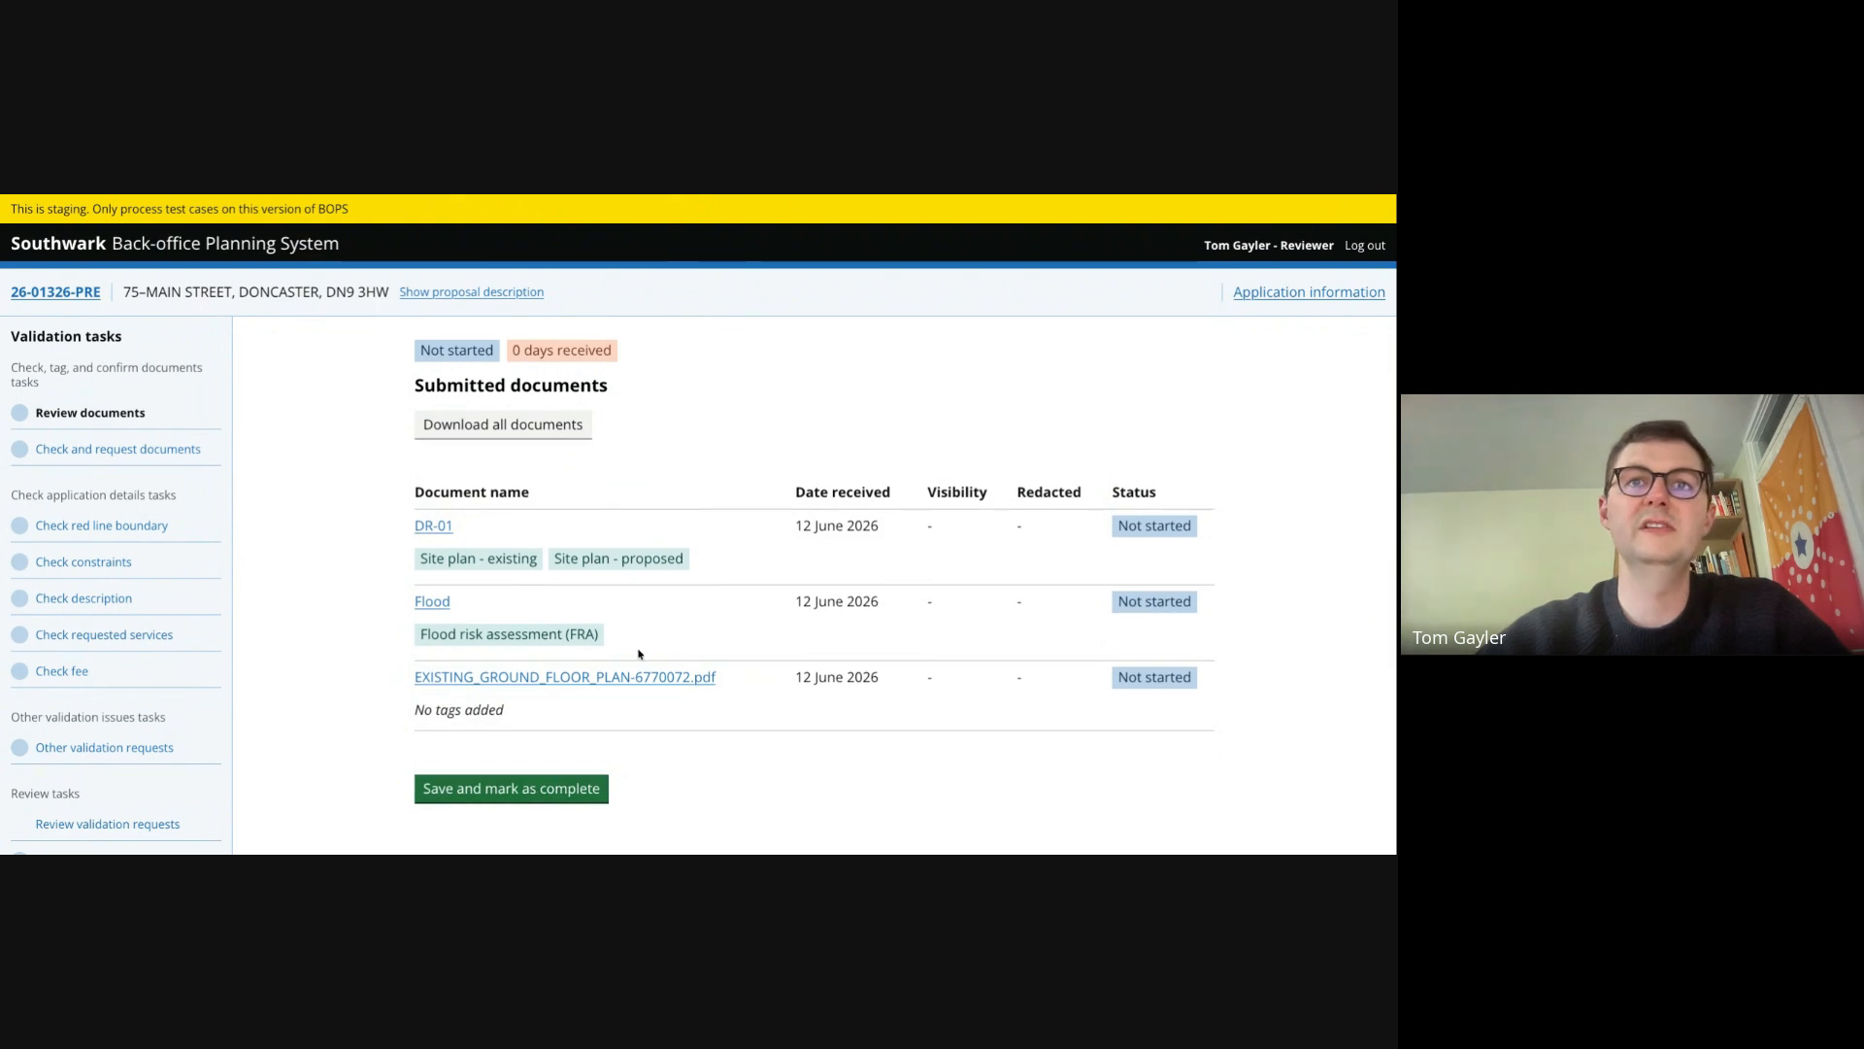
pyautogui.click(131, 451)
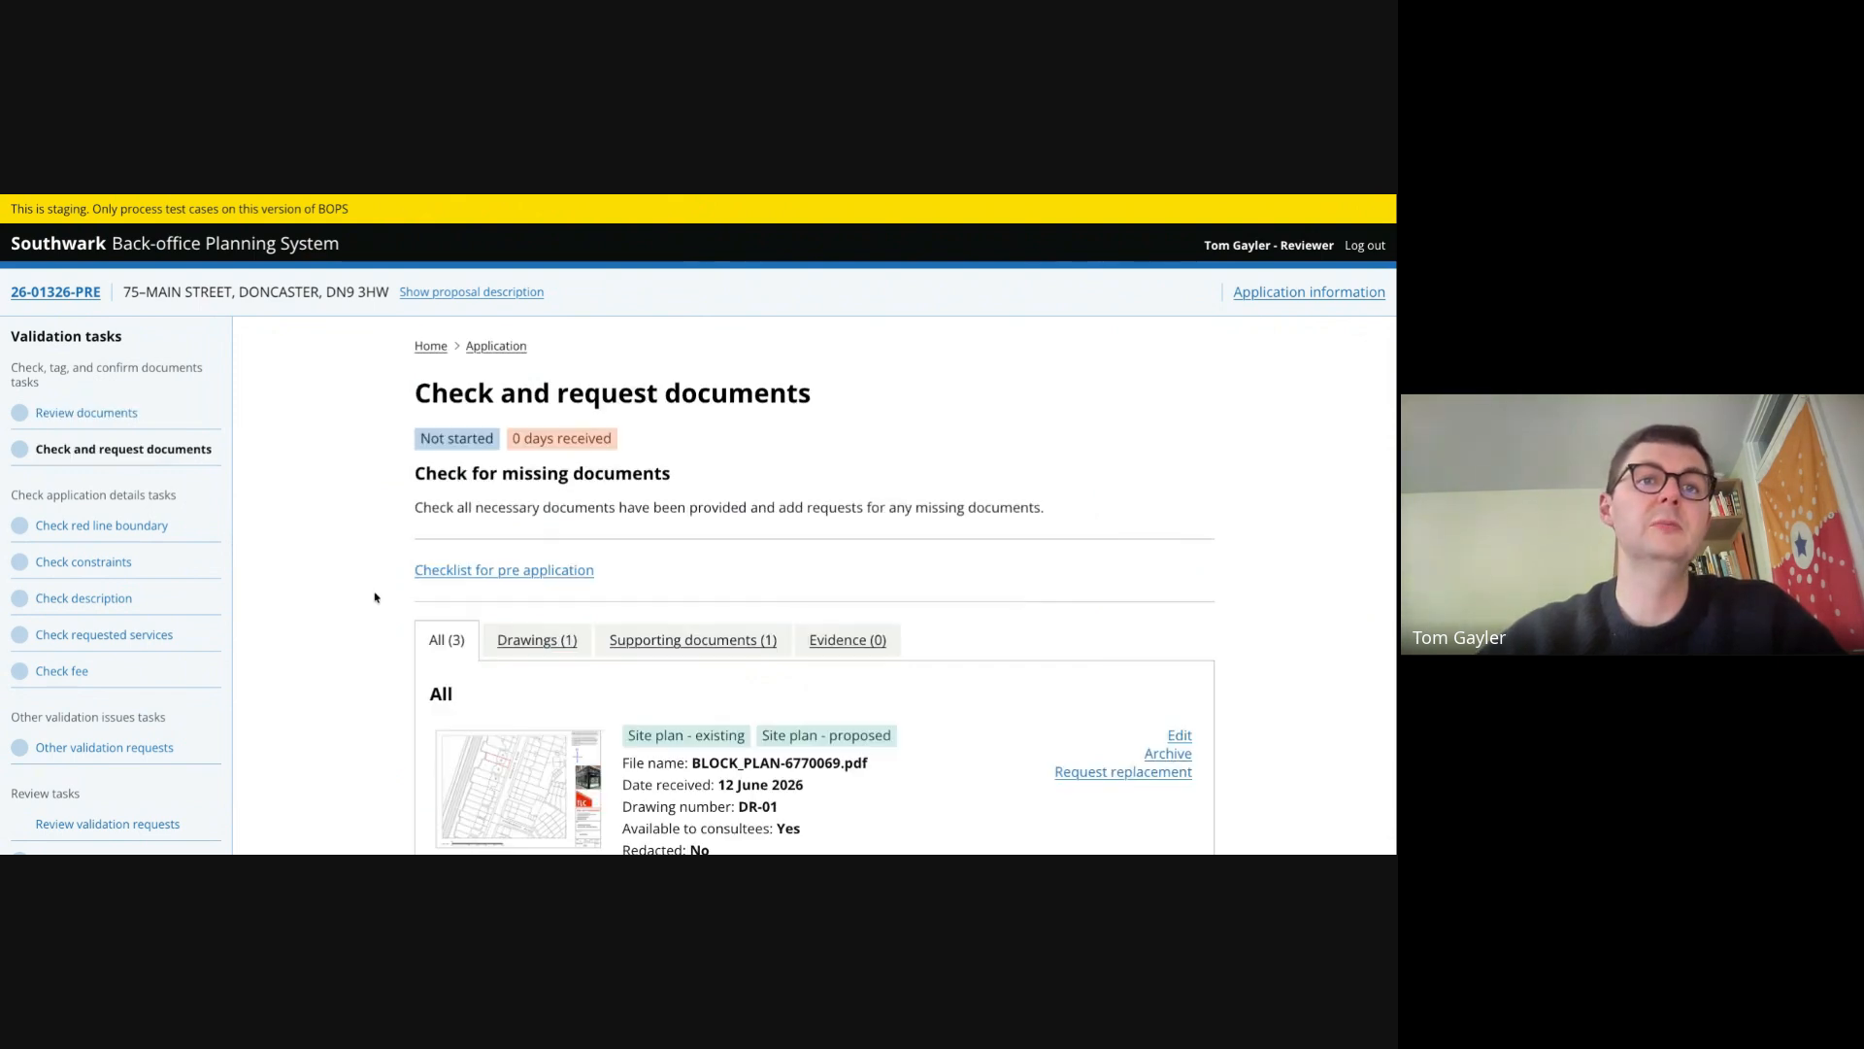
# - Request a missing document "Please add details of use" with the reason "Needed to understand what legislation applies"
pyautogui.scroll(-5, 375, 597)
pyautogui.click(527, 728)
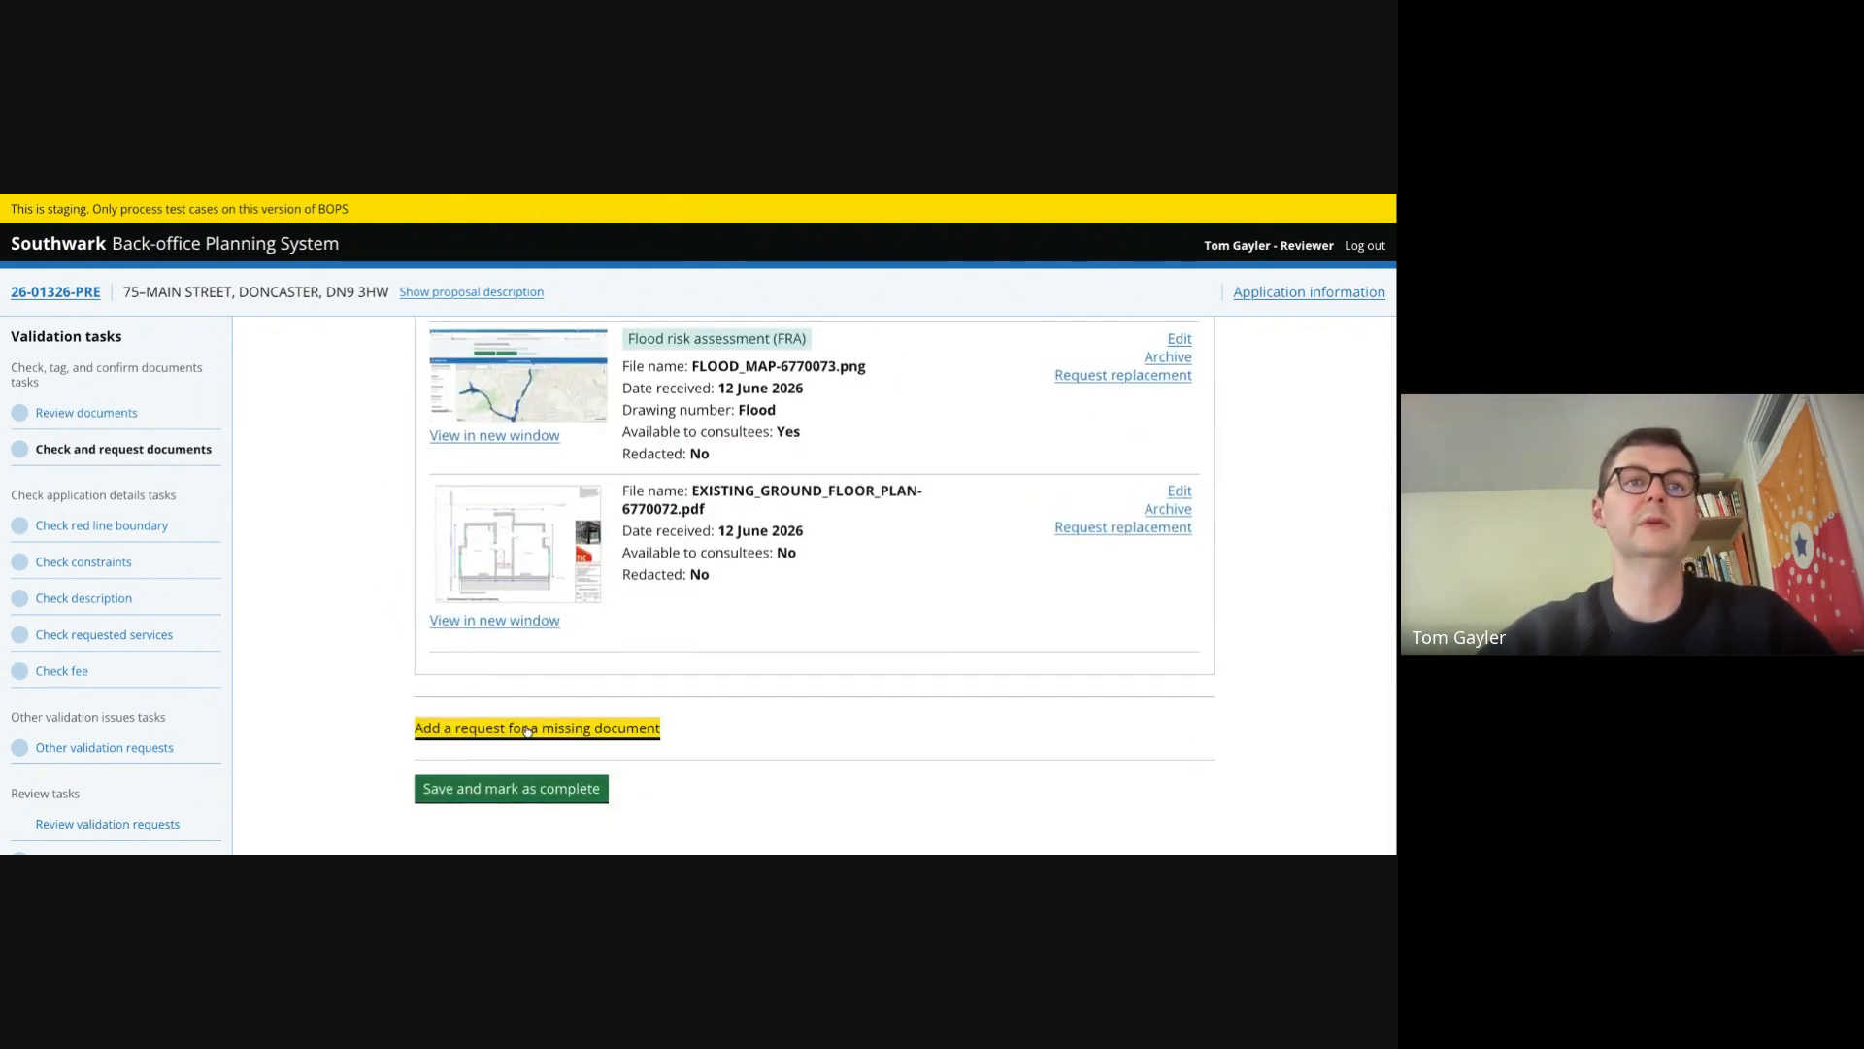
pyautogui.click(554, 532)
pyautogui.write('Please add details of use')
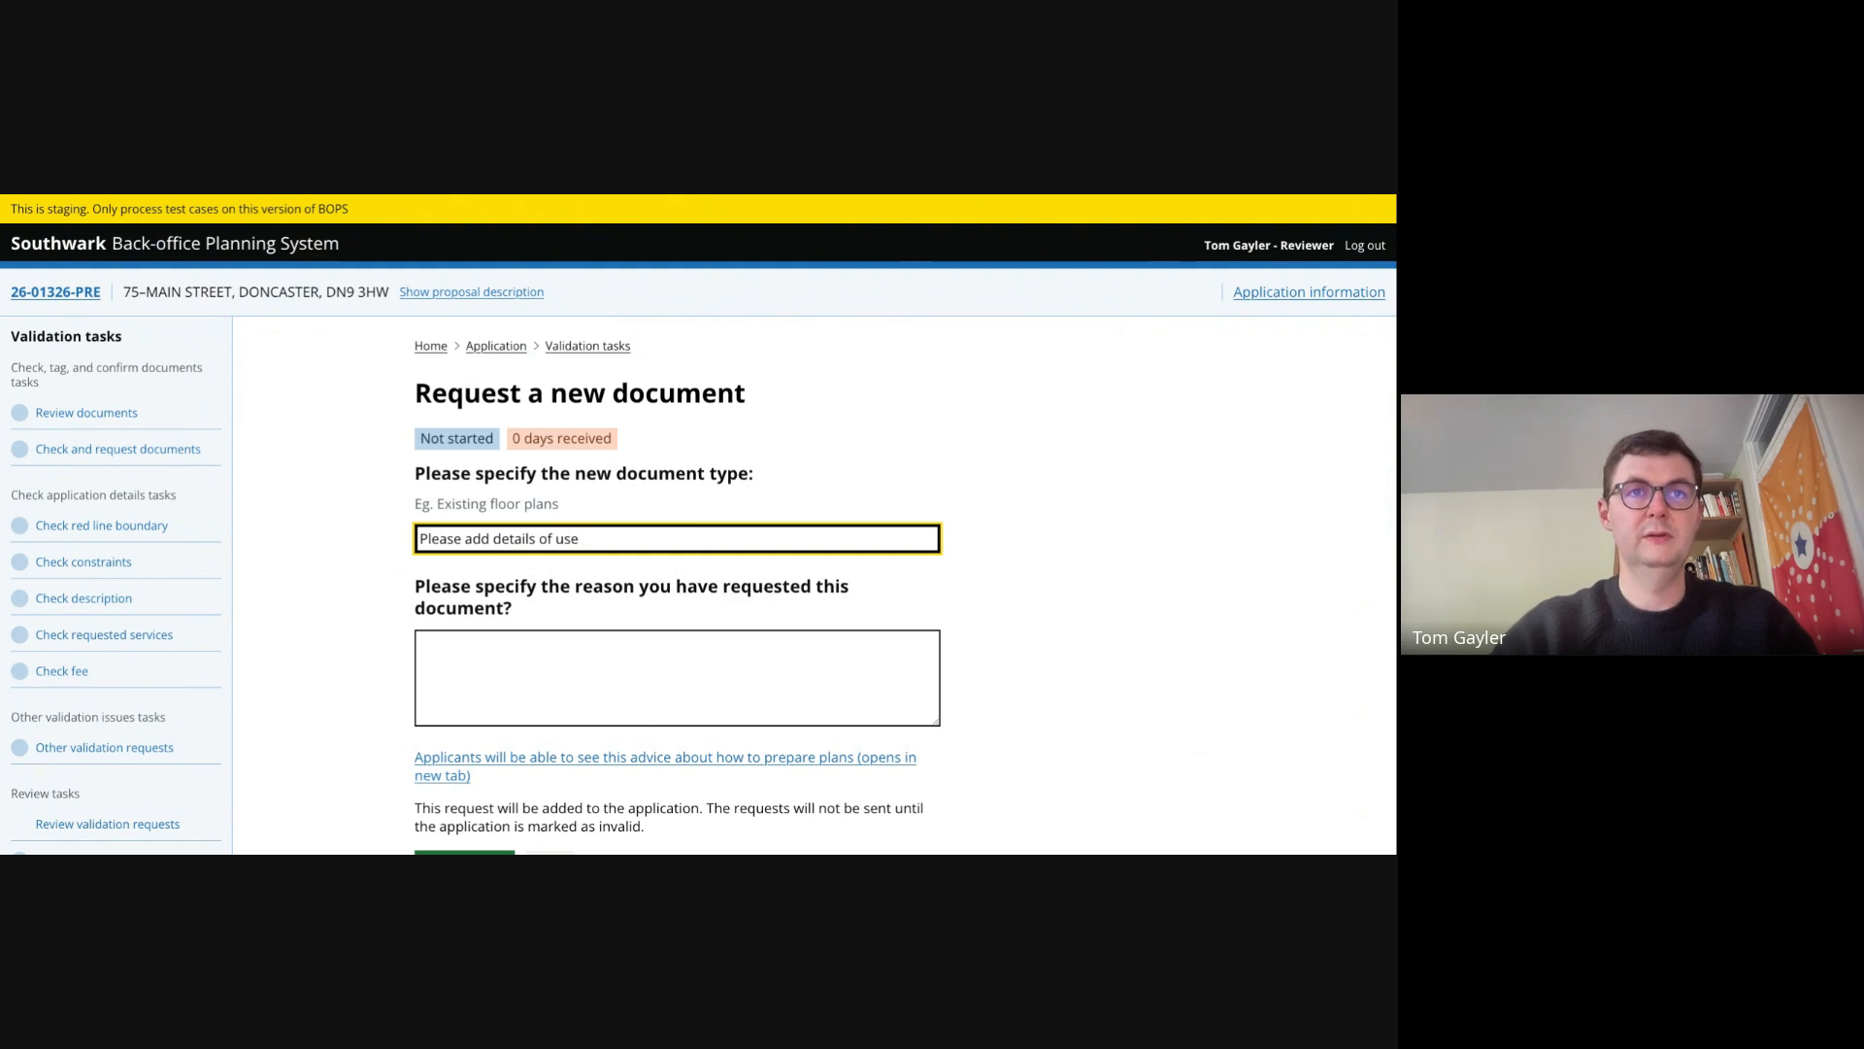
pyautogui.click(590, 646)
pyautogui.write('Need')
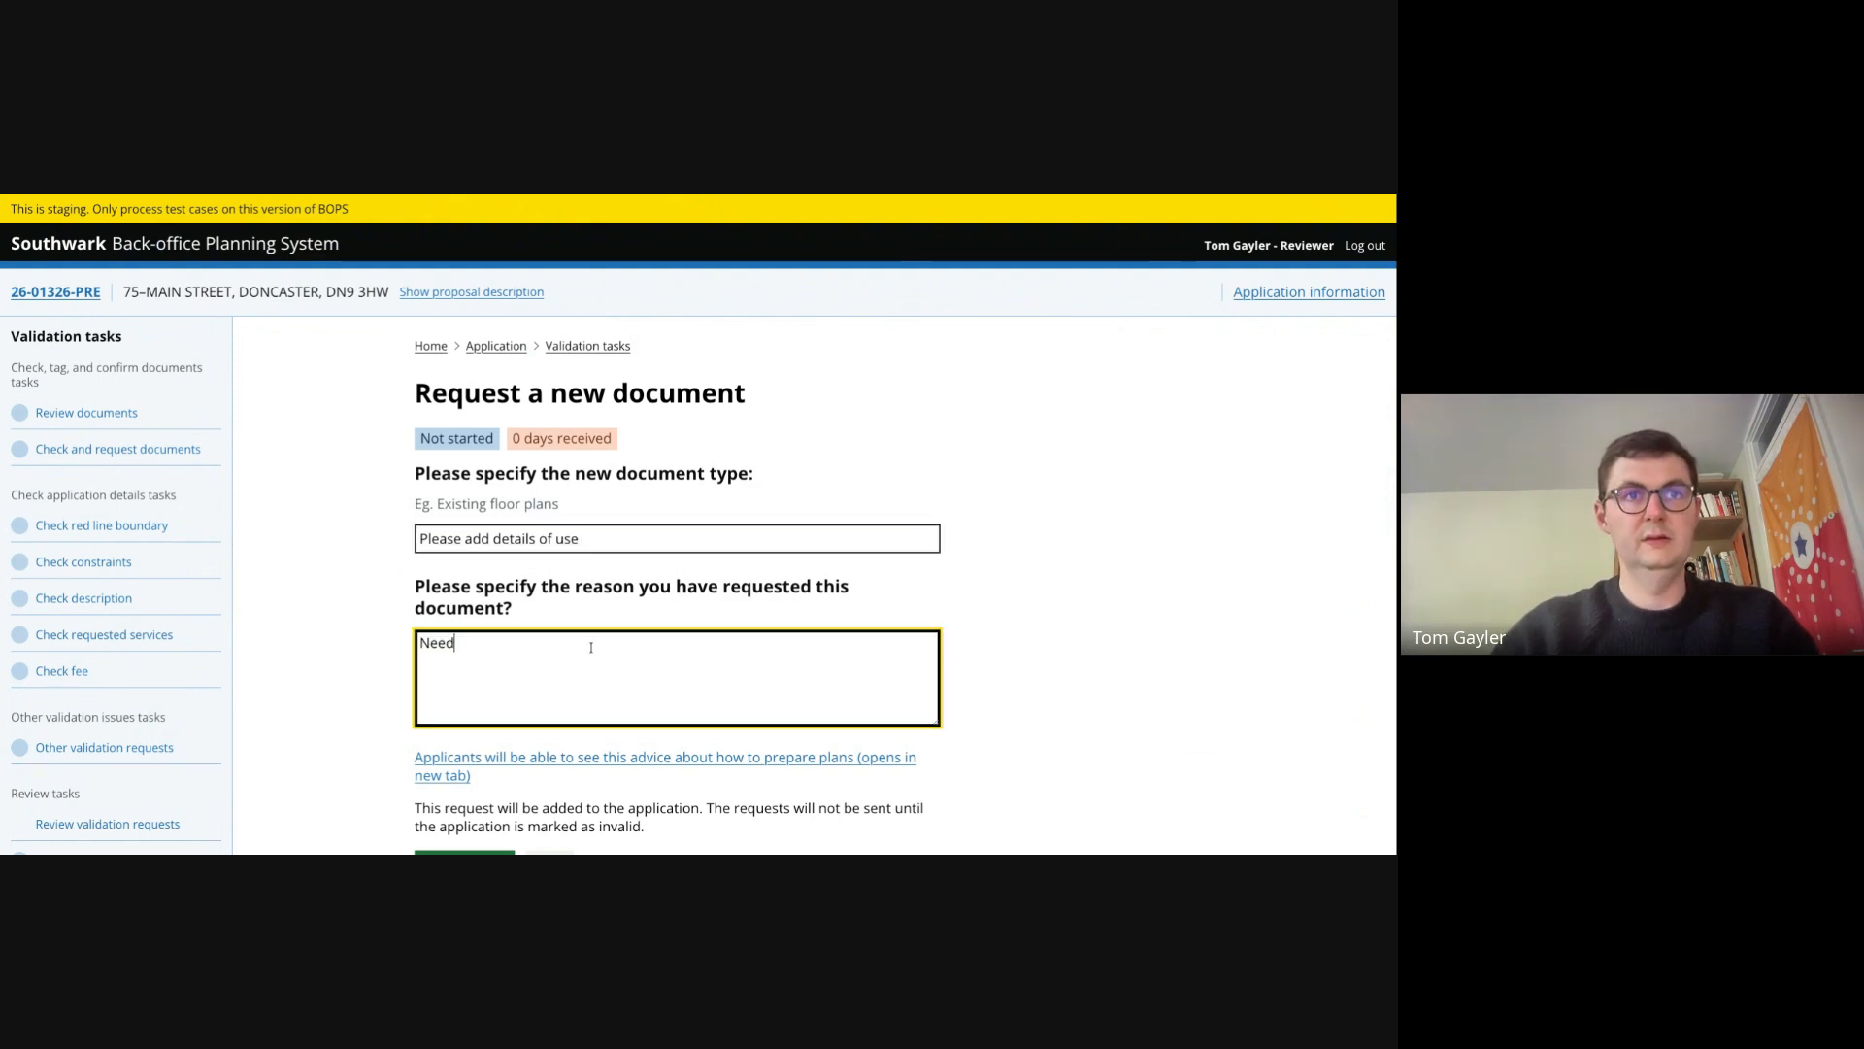
pyautogui.write('ed to understa')
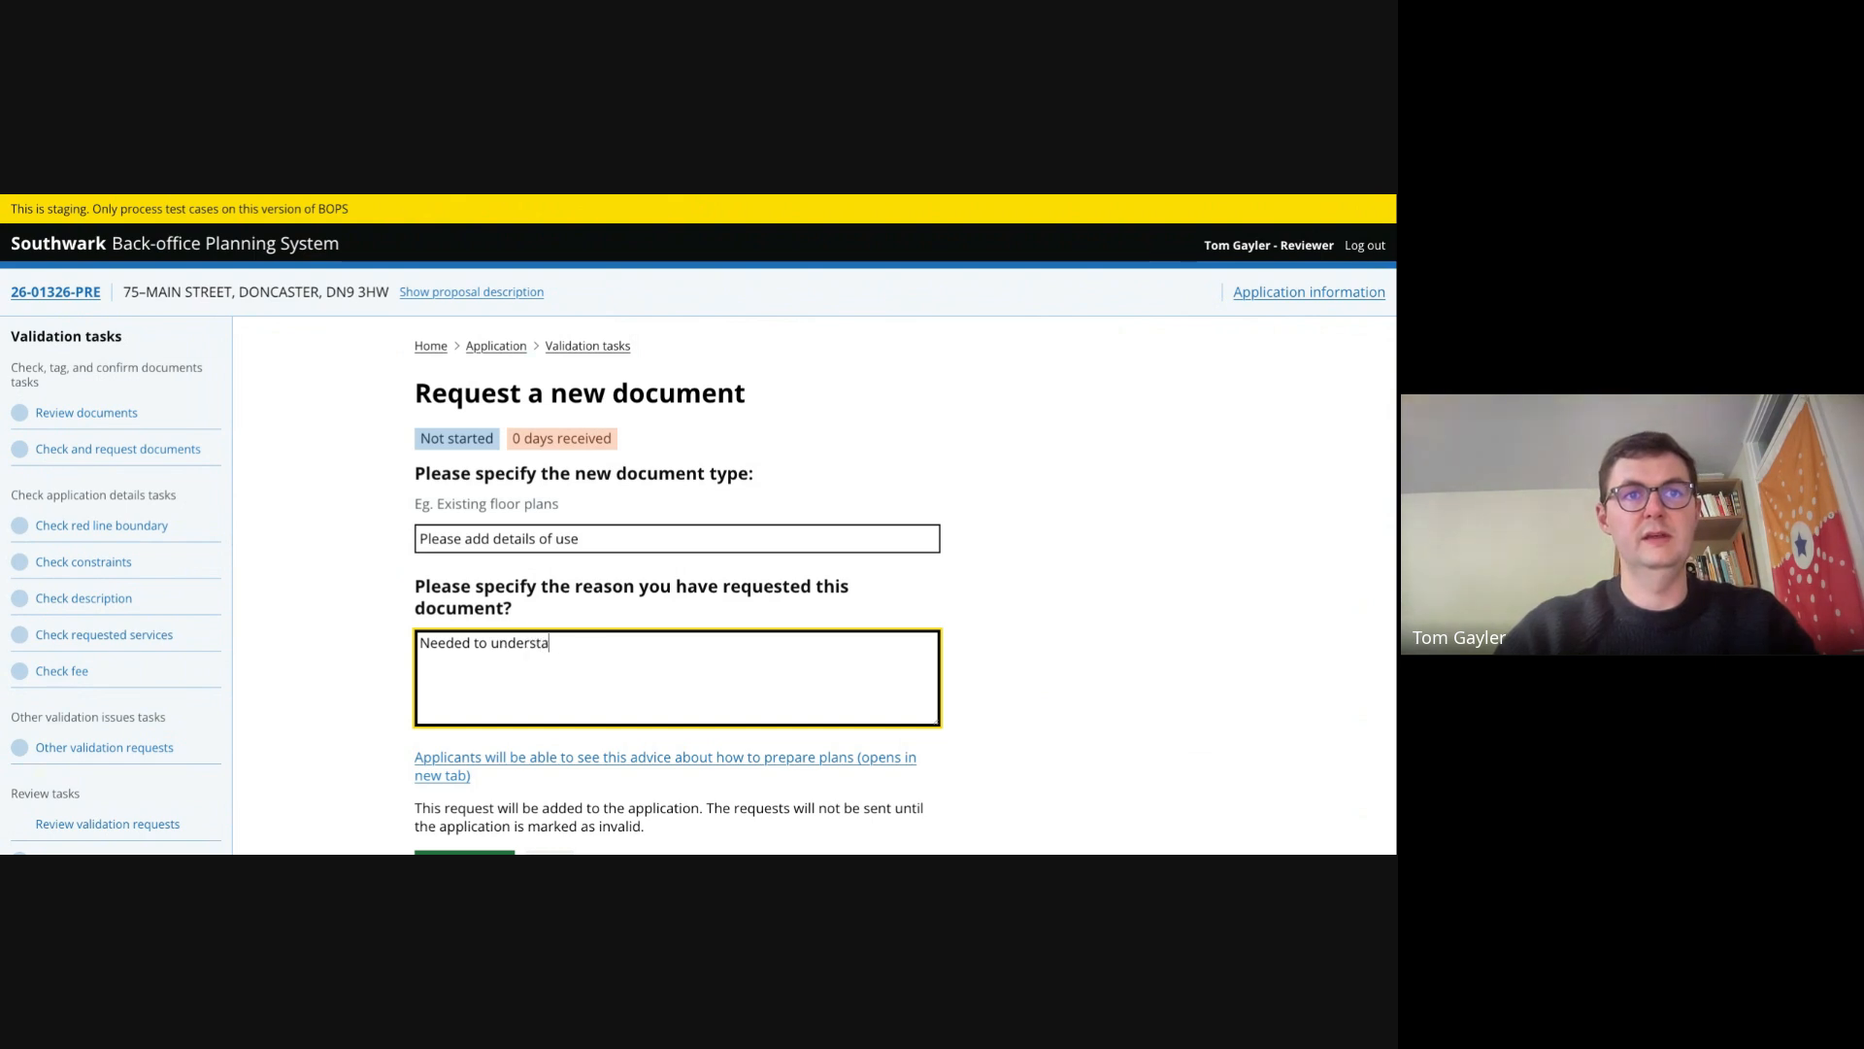
pyautogui.write('nd w')
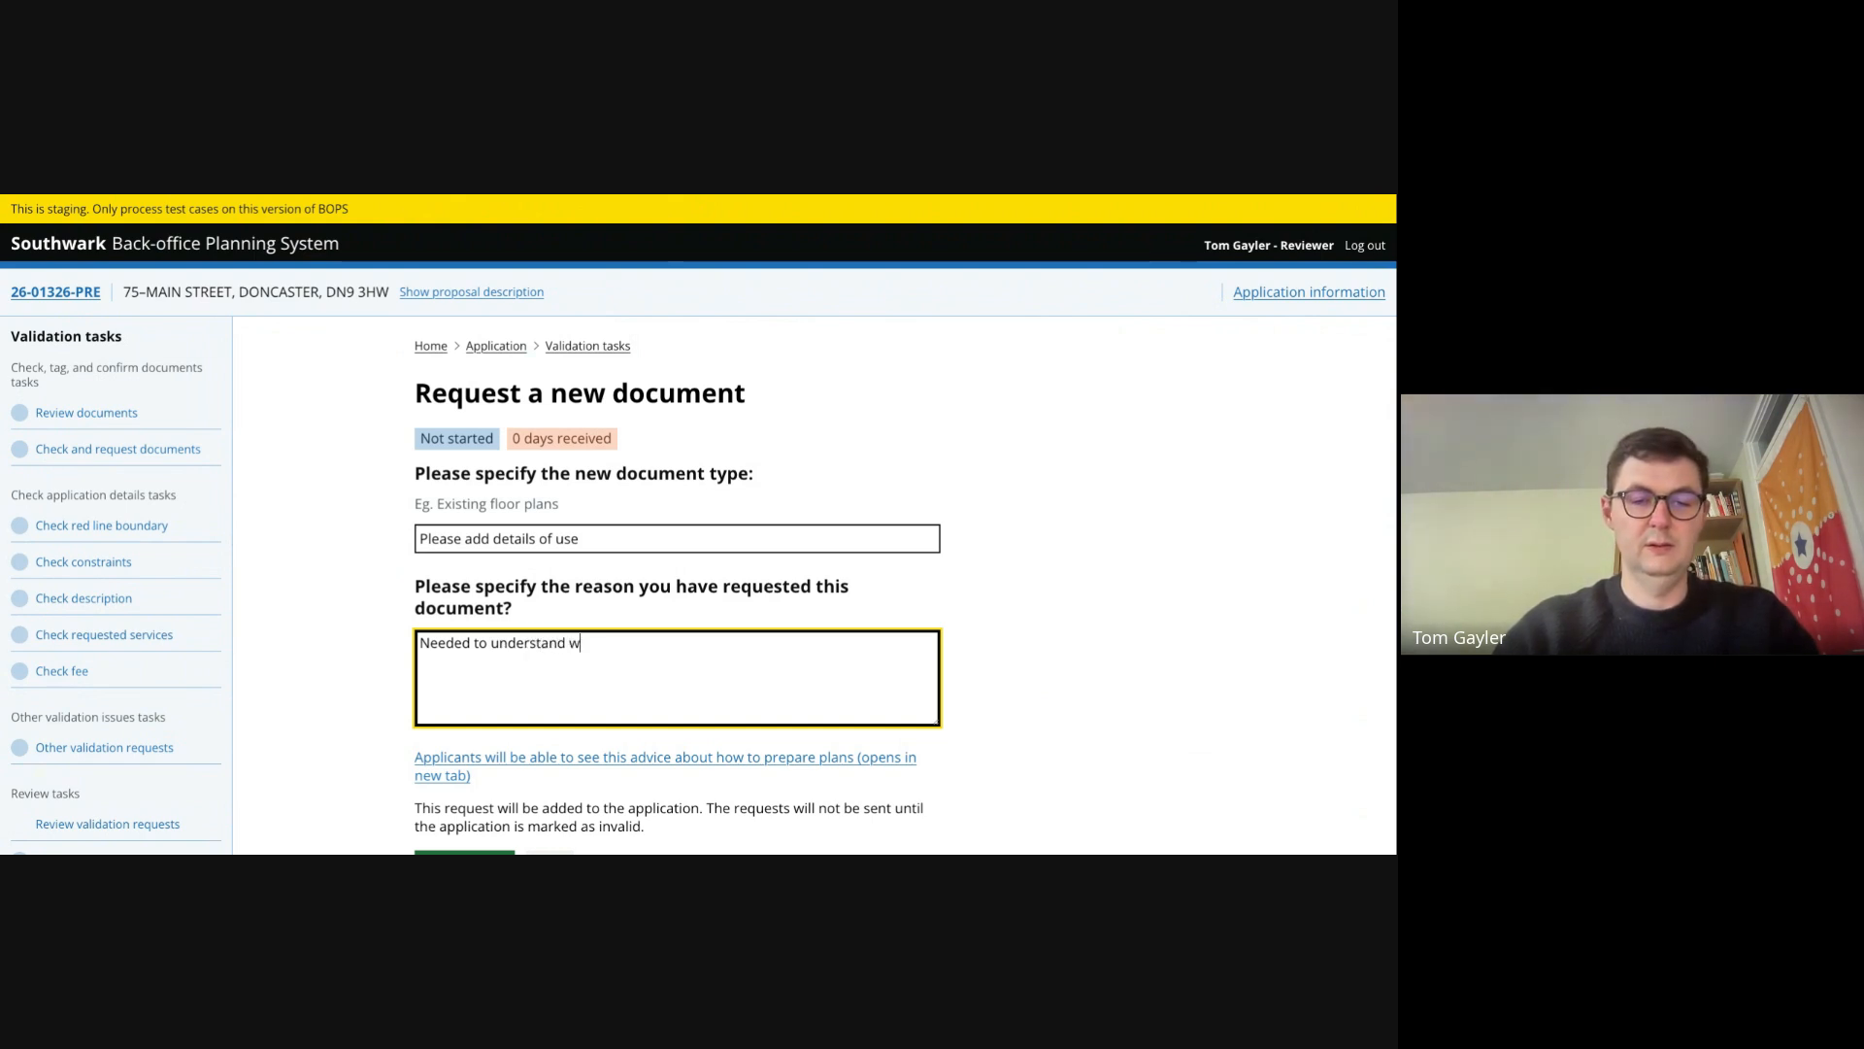
pyautogui.write('hat legislation')
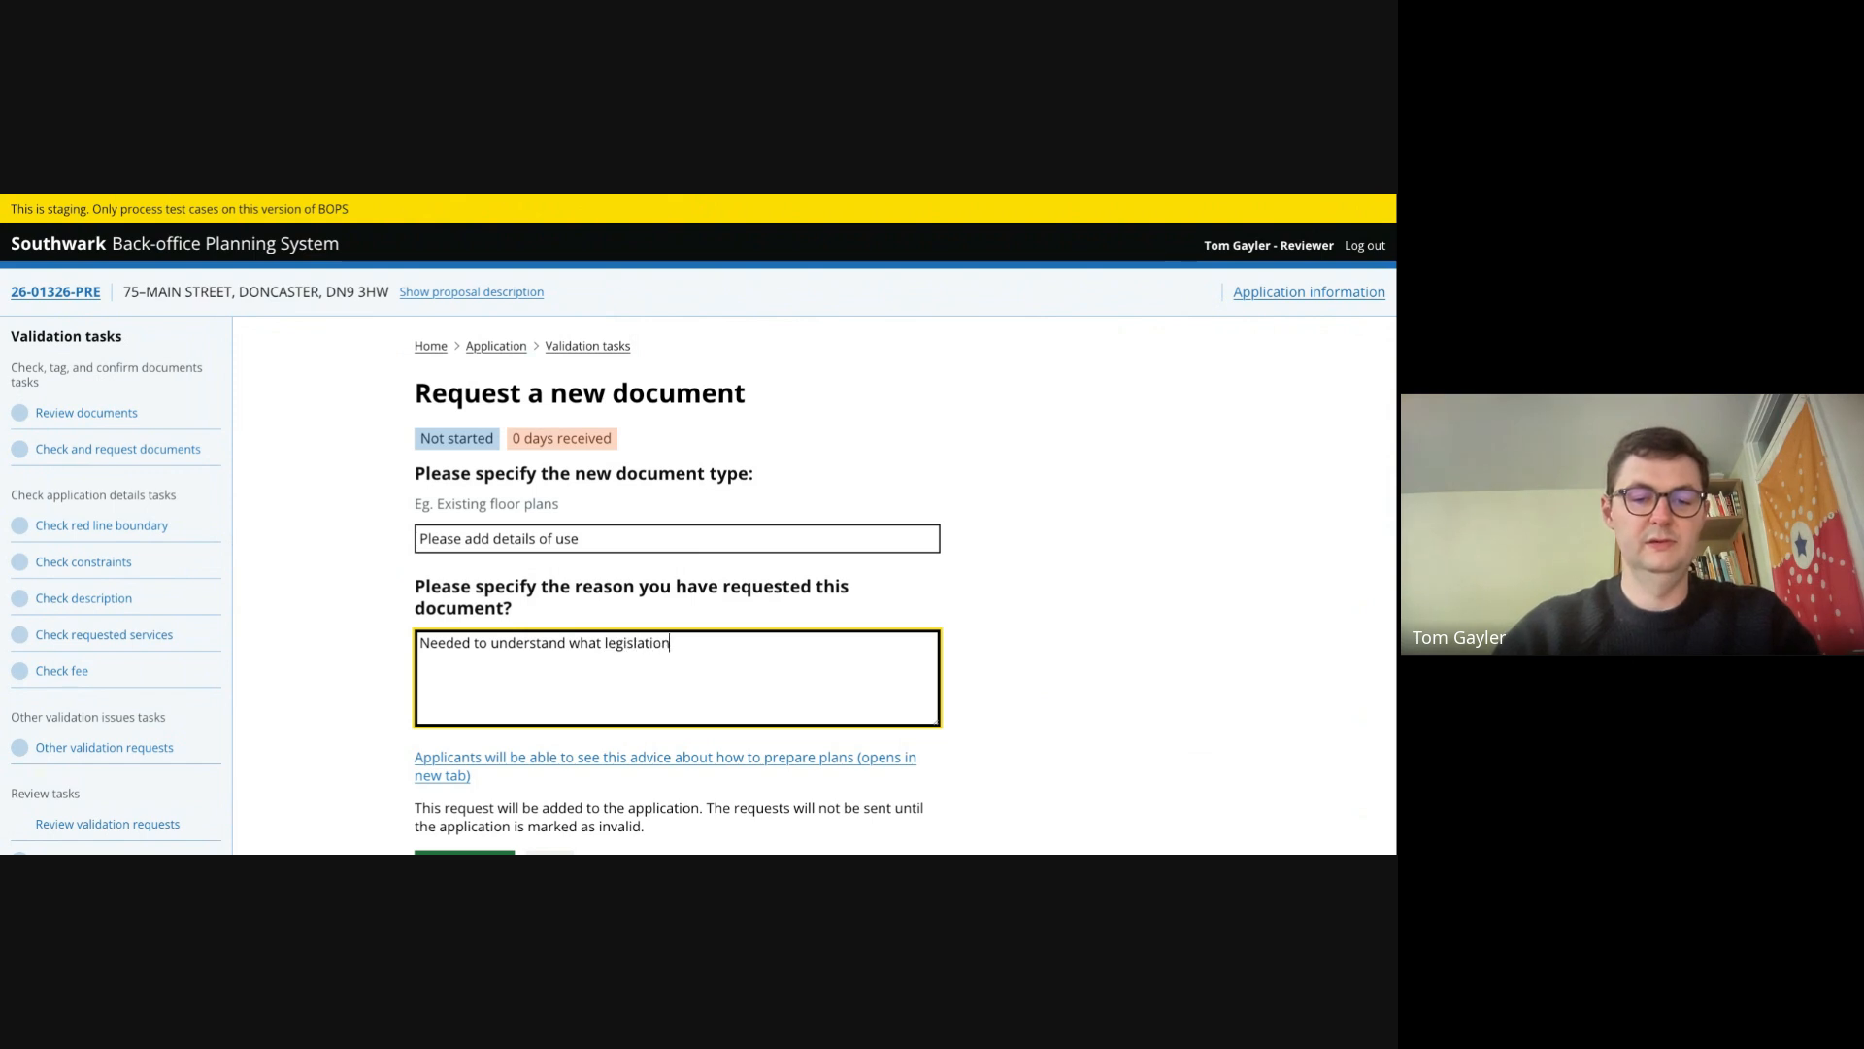
pyautogui.write(' applies')
pyautogui.scroll(-1, 590, 456)
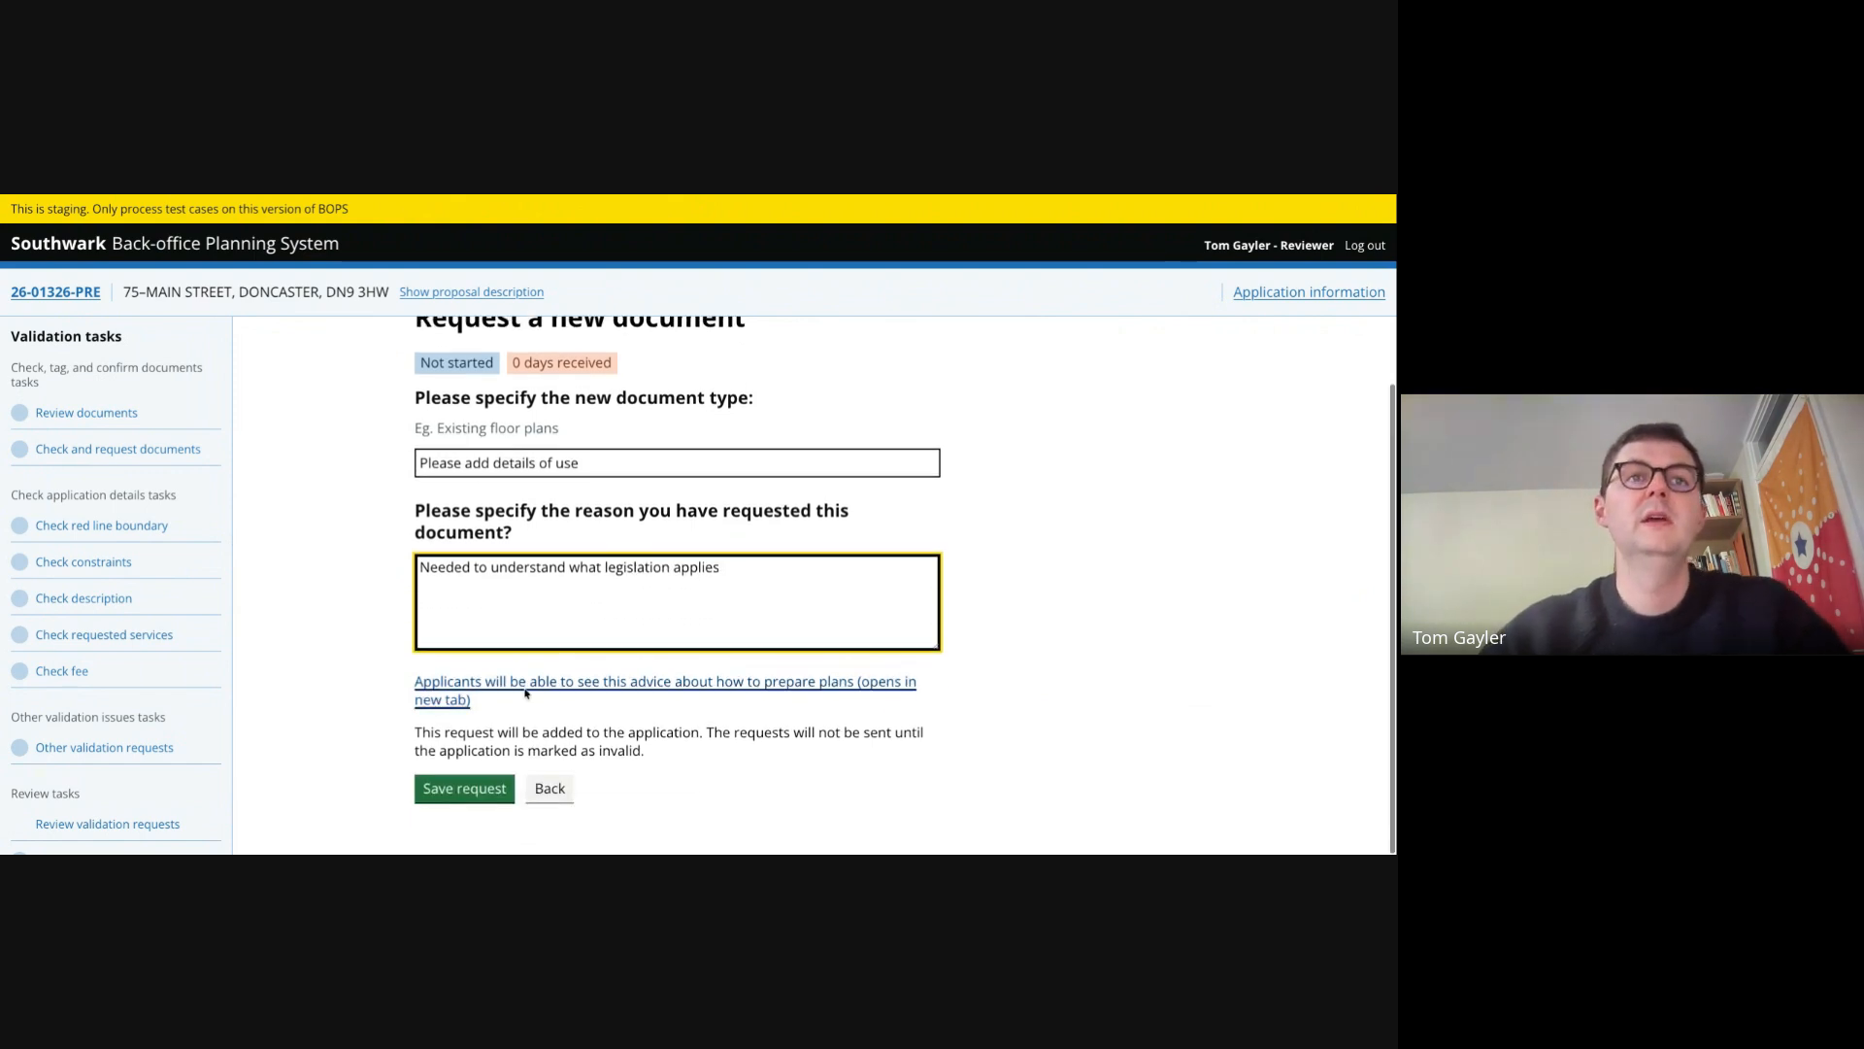
pyautogui.click(452, 793)
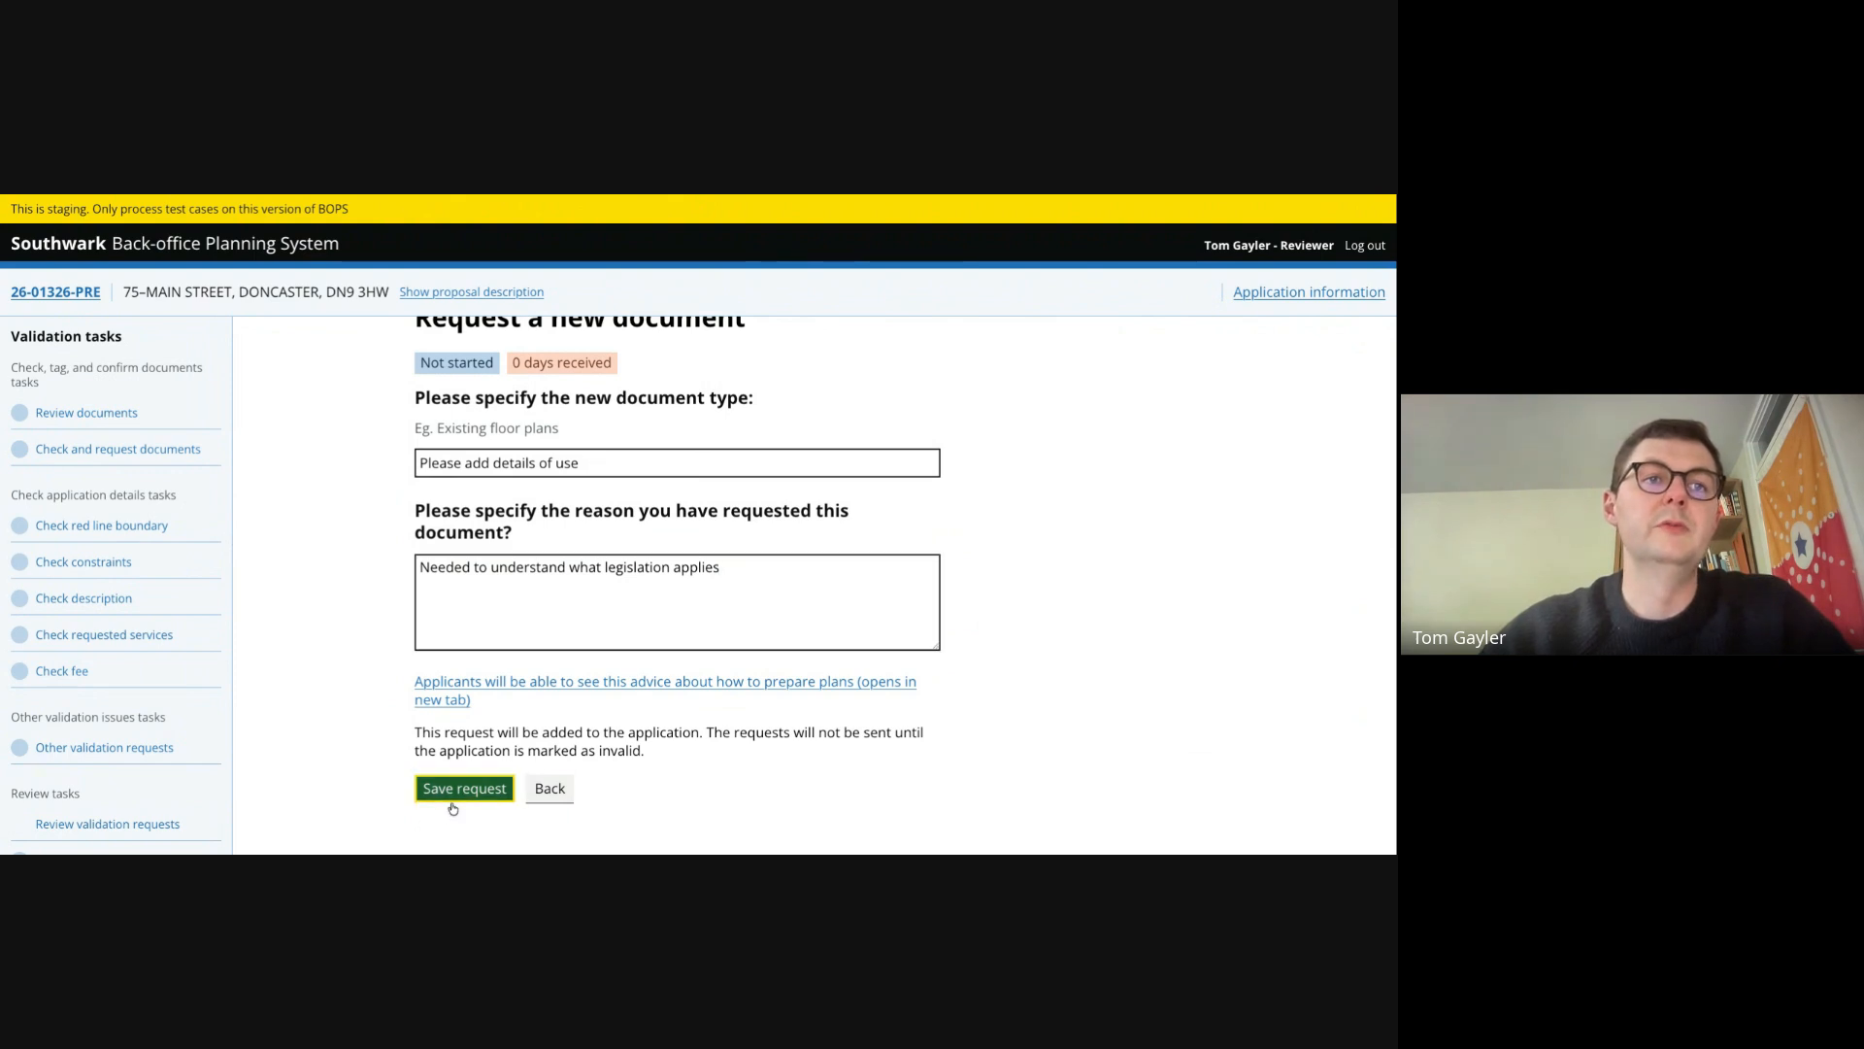
# - Save the document check and mark it as complete
pyautogui.scroll(-10, 278, 632)
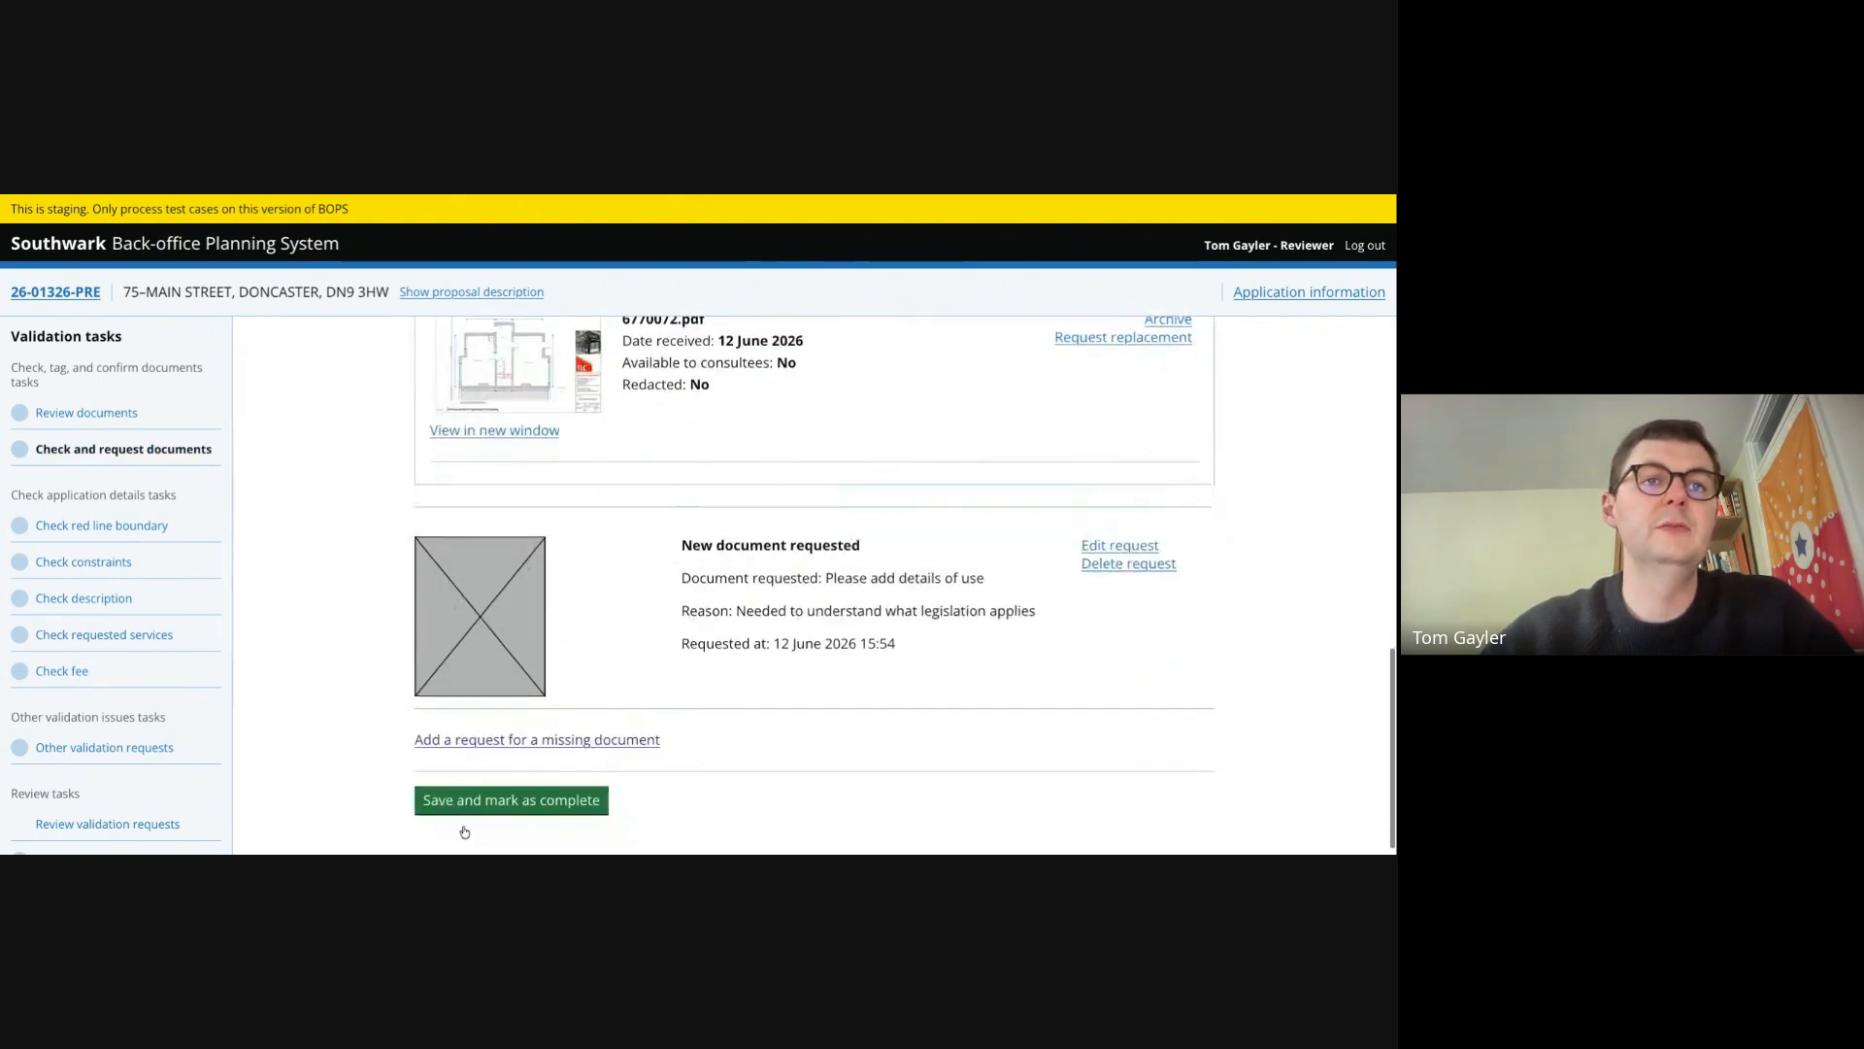
pyautogui.click(486, 802)
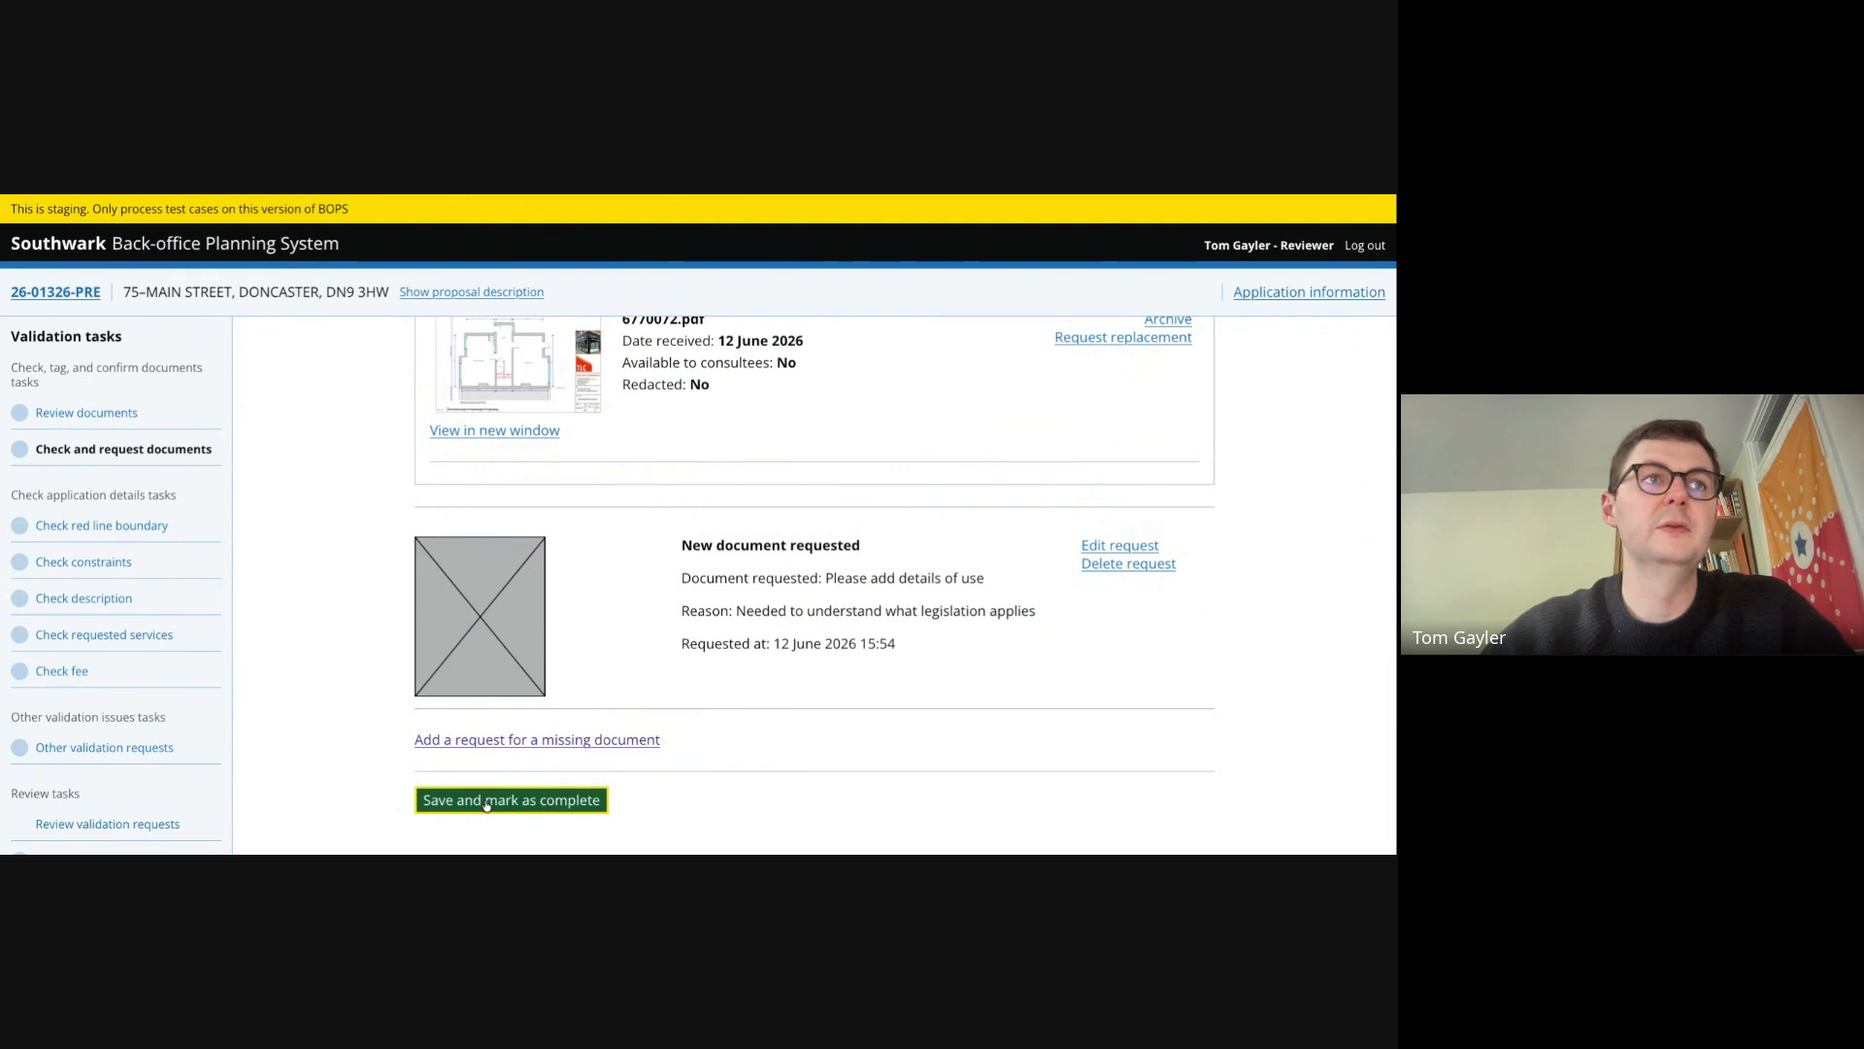
# - Confirm that the description matches the development in the plans and mark the description check complete
pyautogui.click(78, 526)
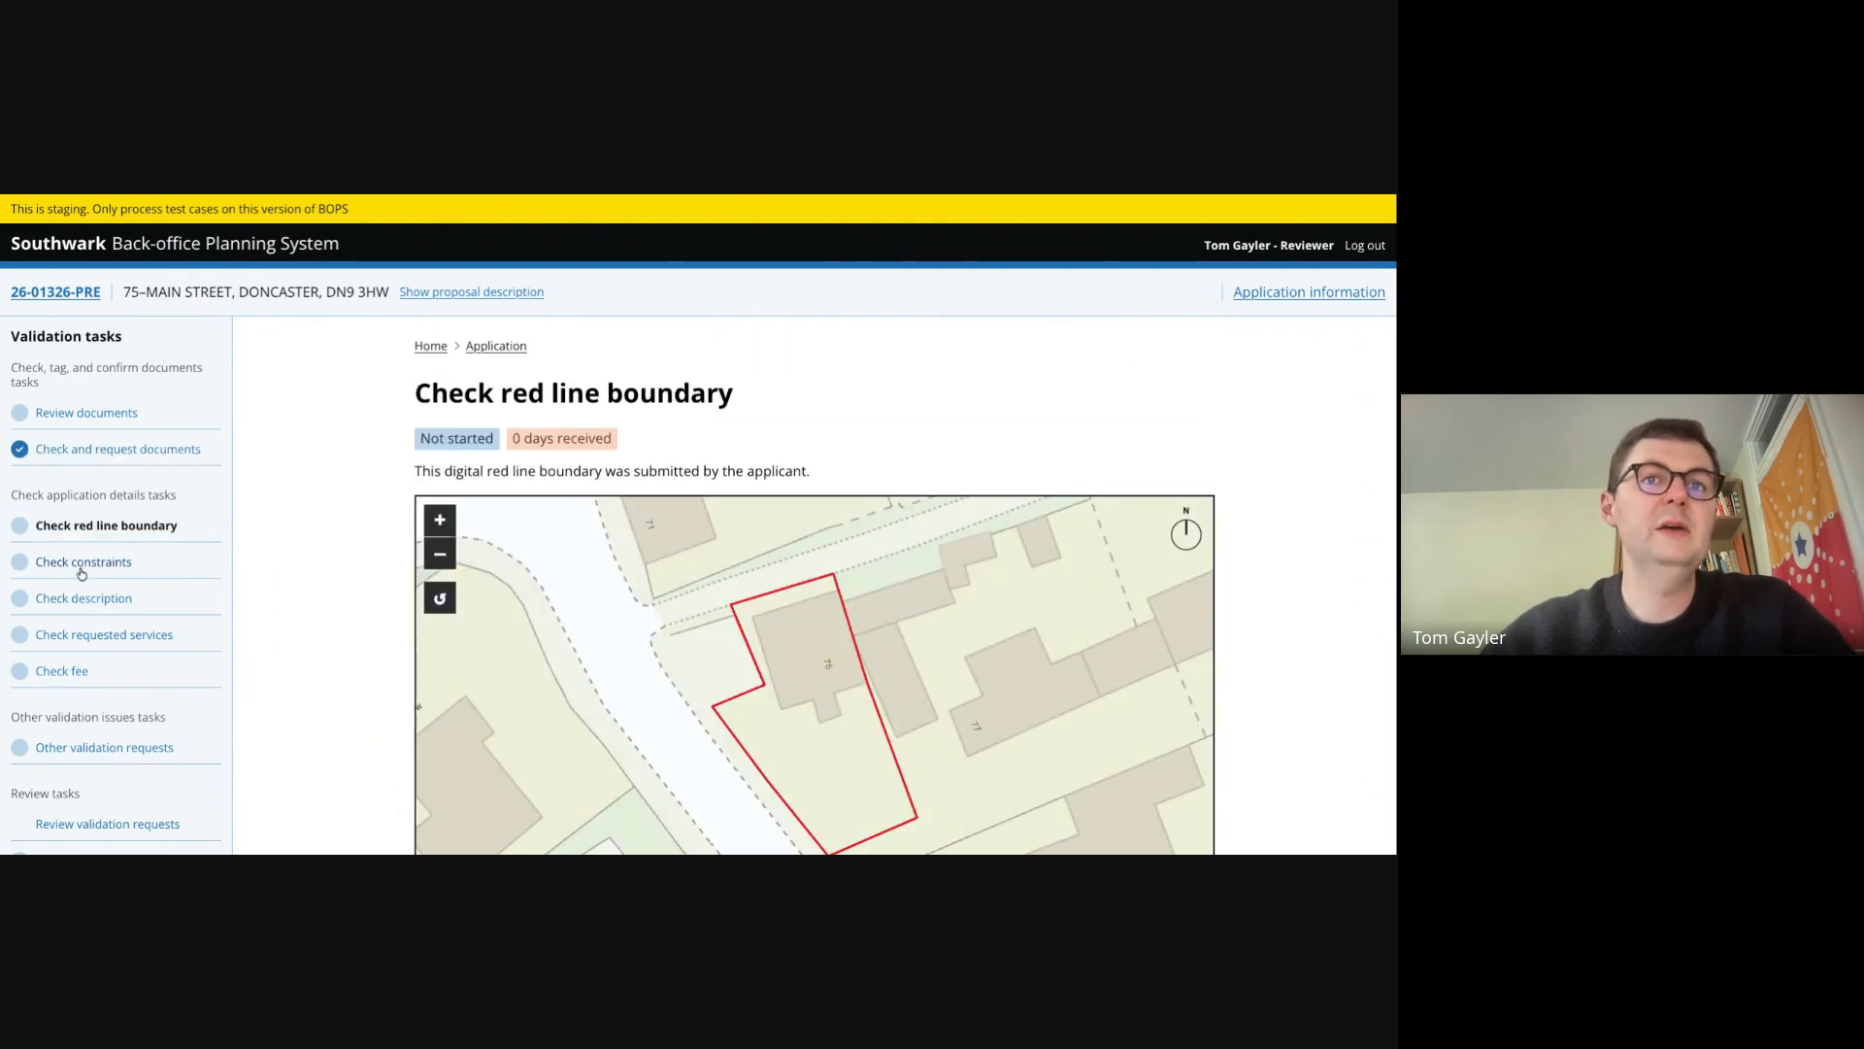
pyautogui.click(82, 571)
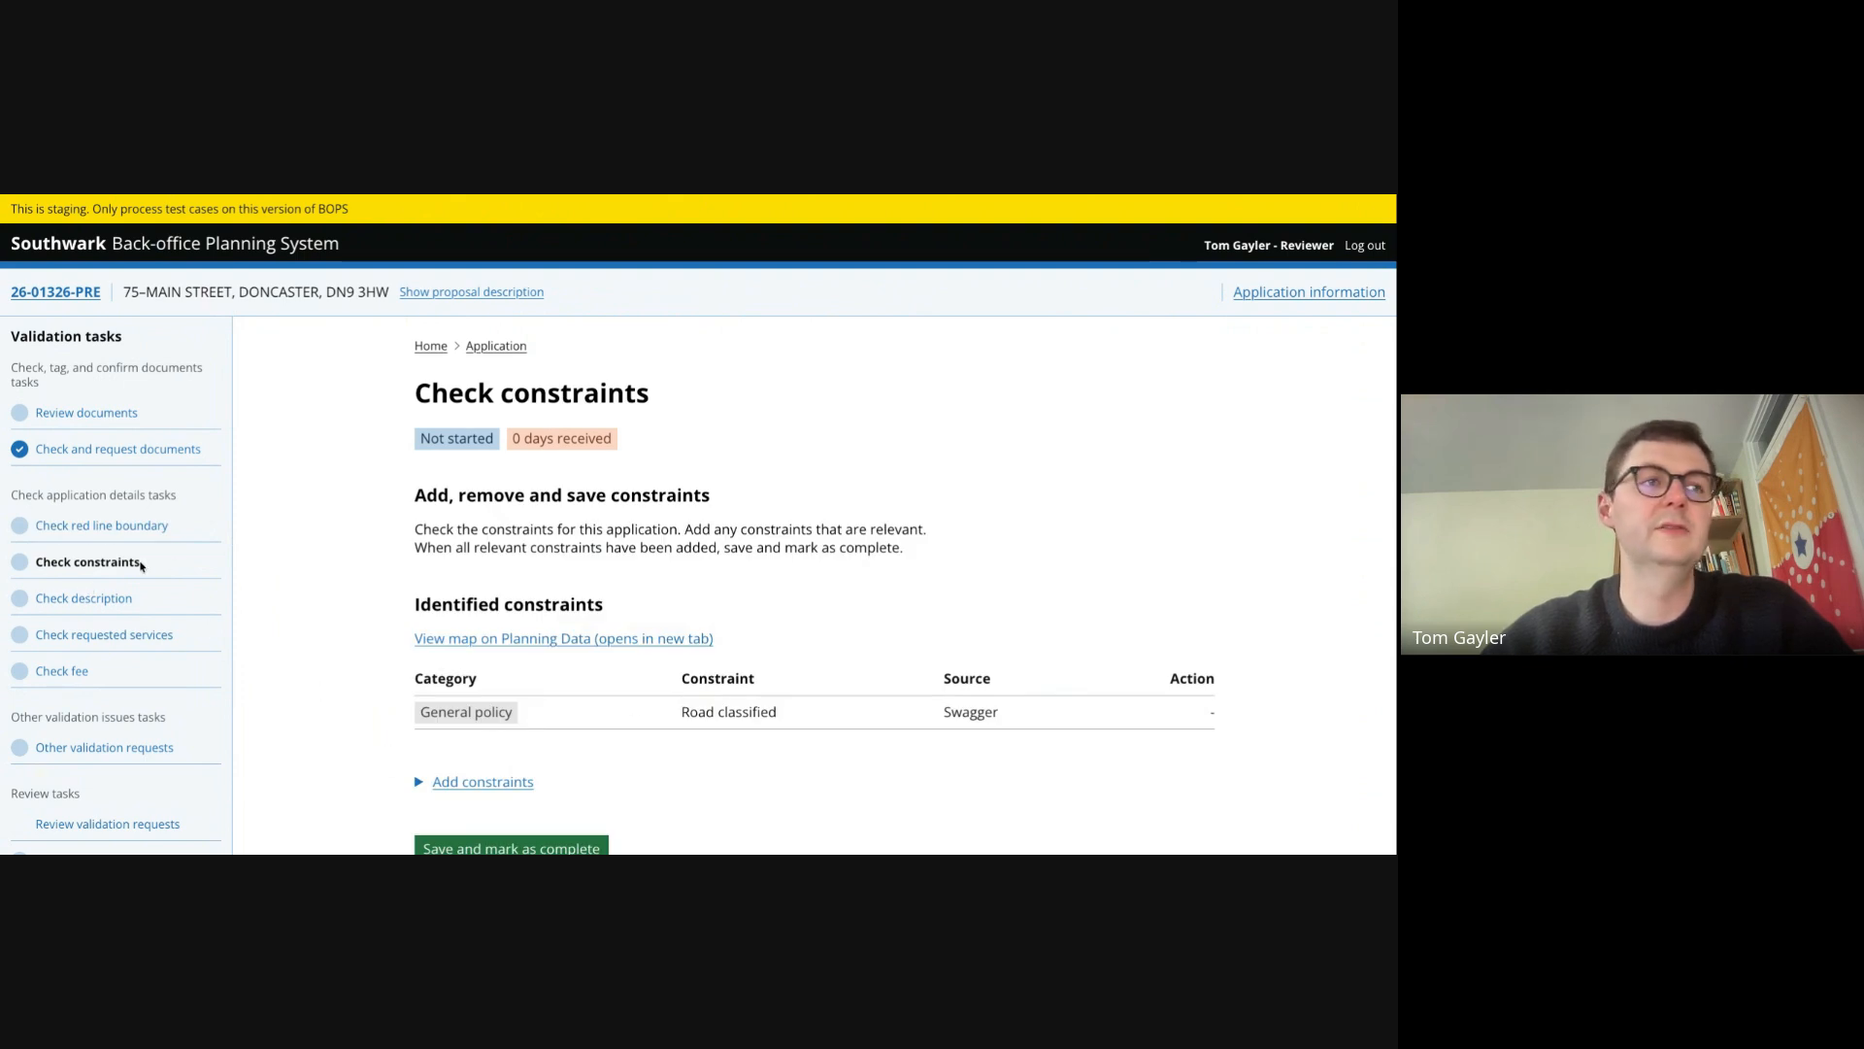
pyautogui.click(95, 599)
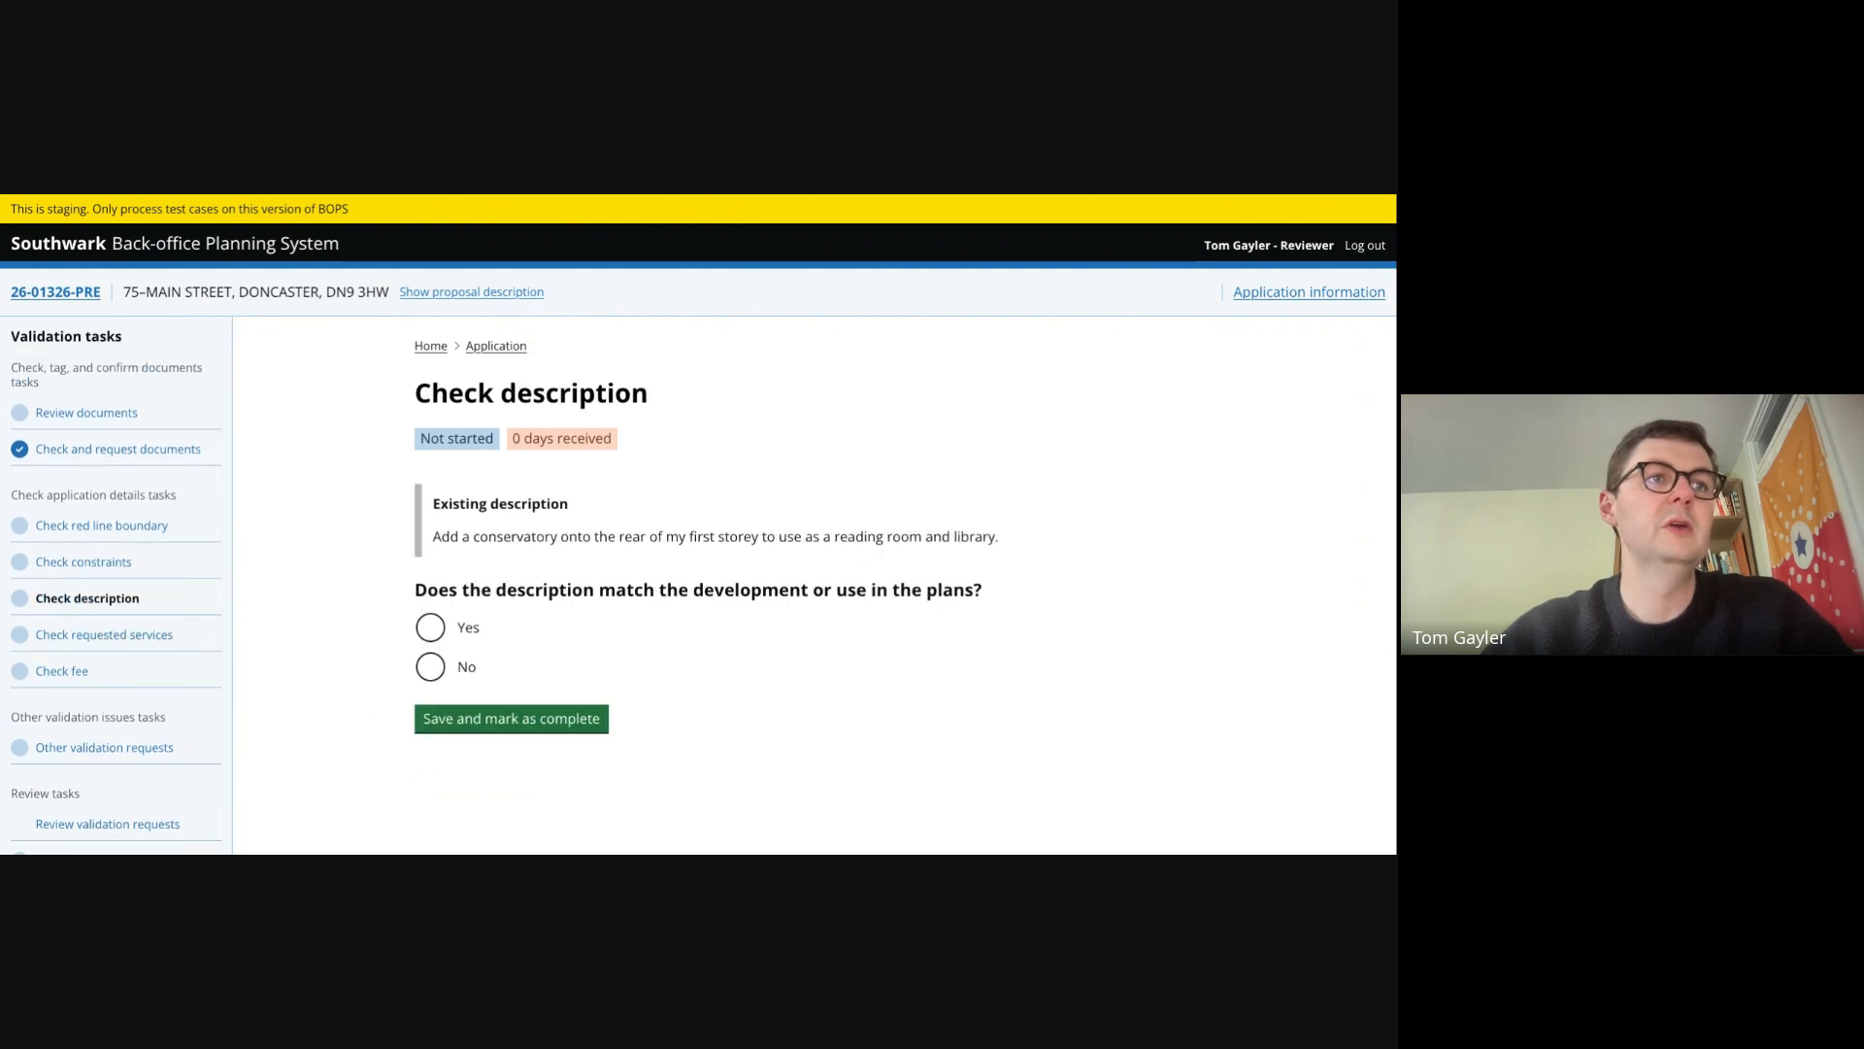
pyautogui.click(430, 627)
pyautogui.click(498, 724)
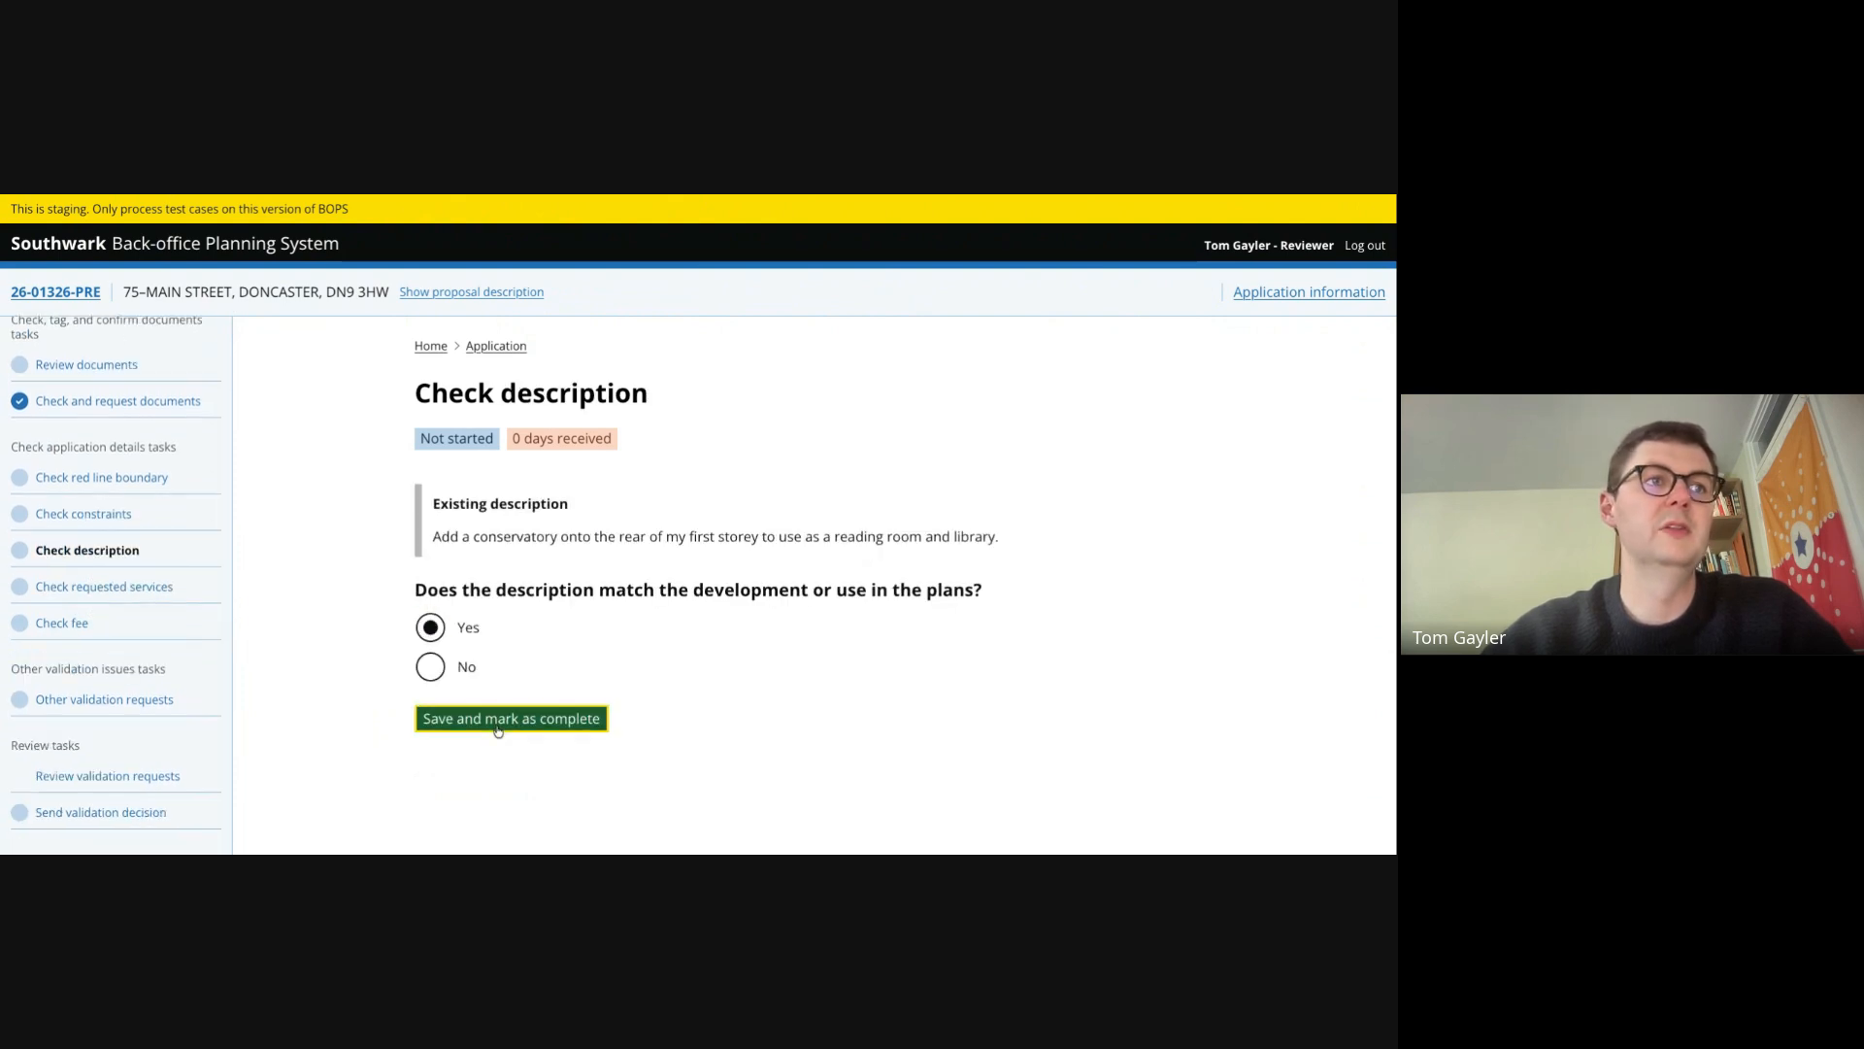
# - Confirm the red line boundary is correct and mark the boundary check as complete
pyautogui.click(95, 478)
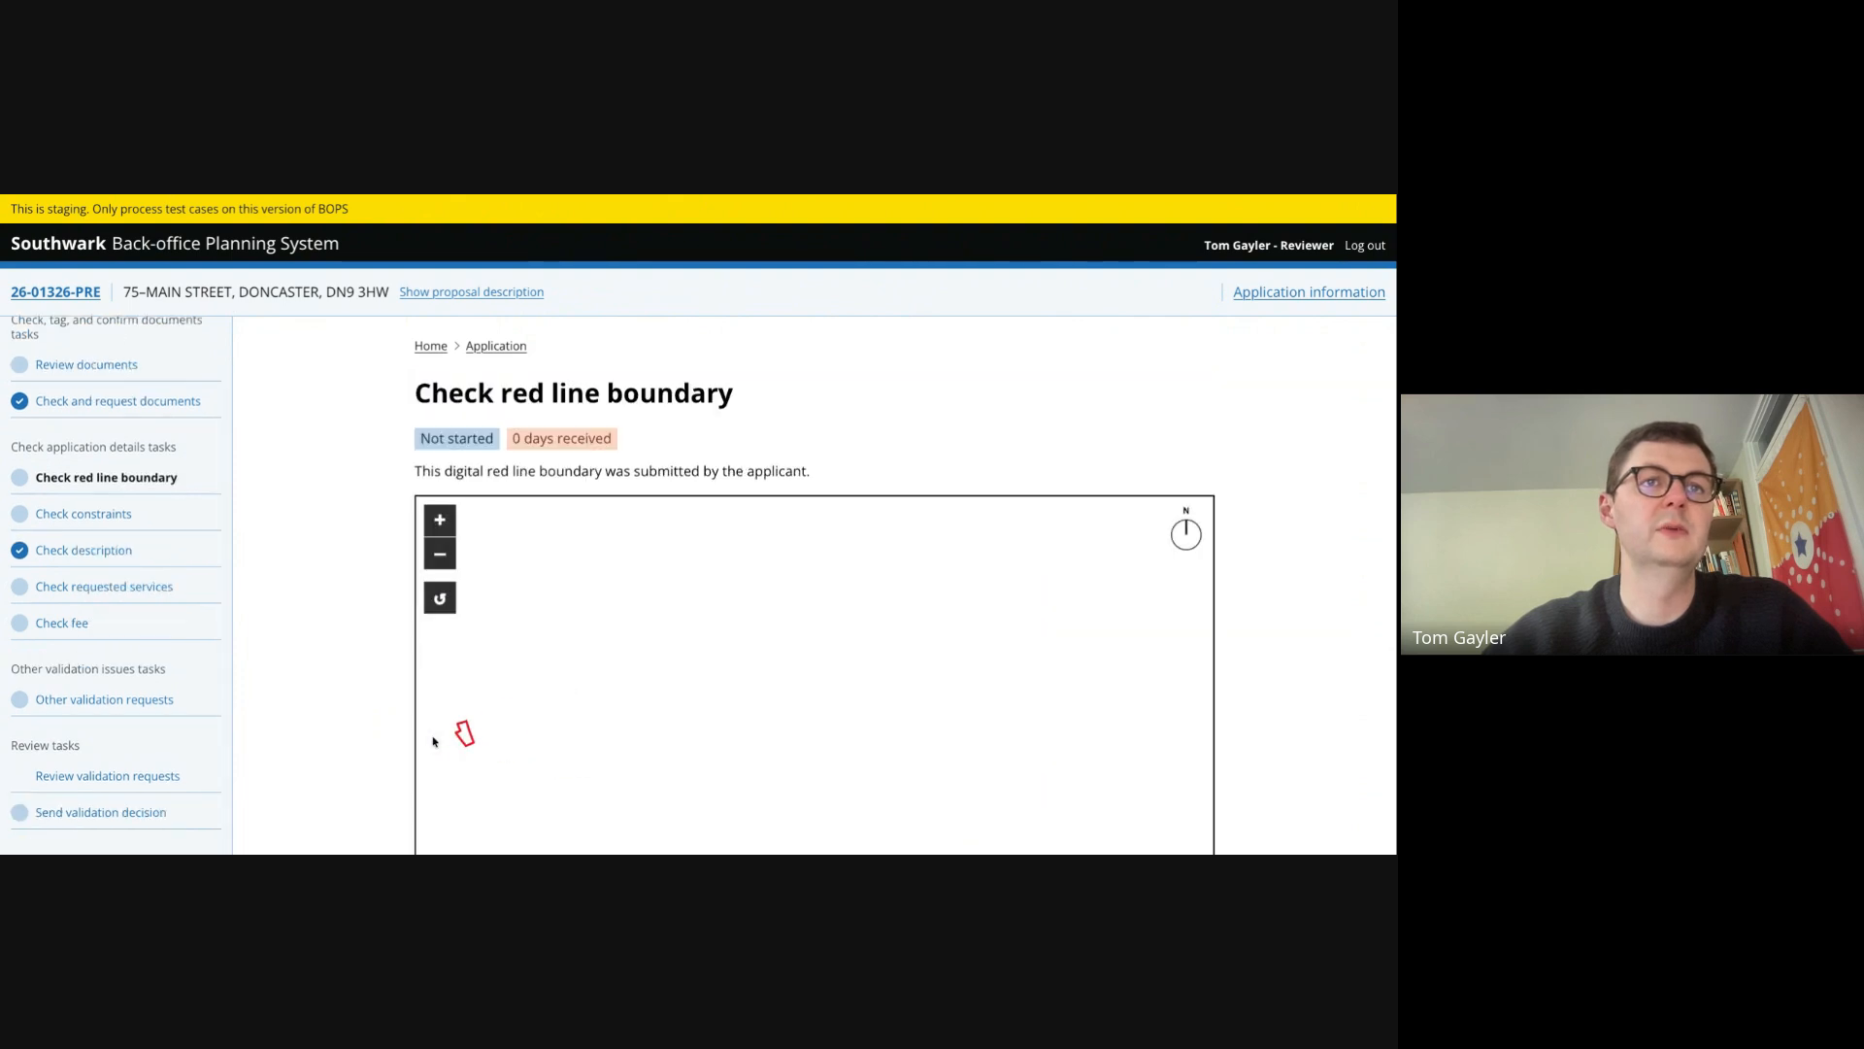
pyautogui.scroll(-5, 418, 757)
pyautogui.click(430, 697)
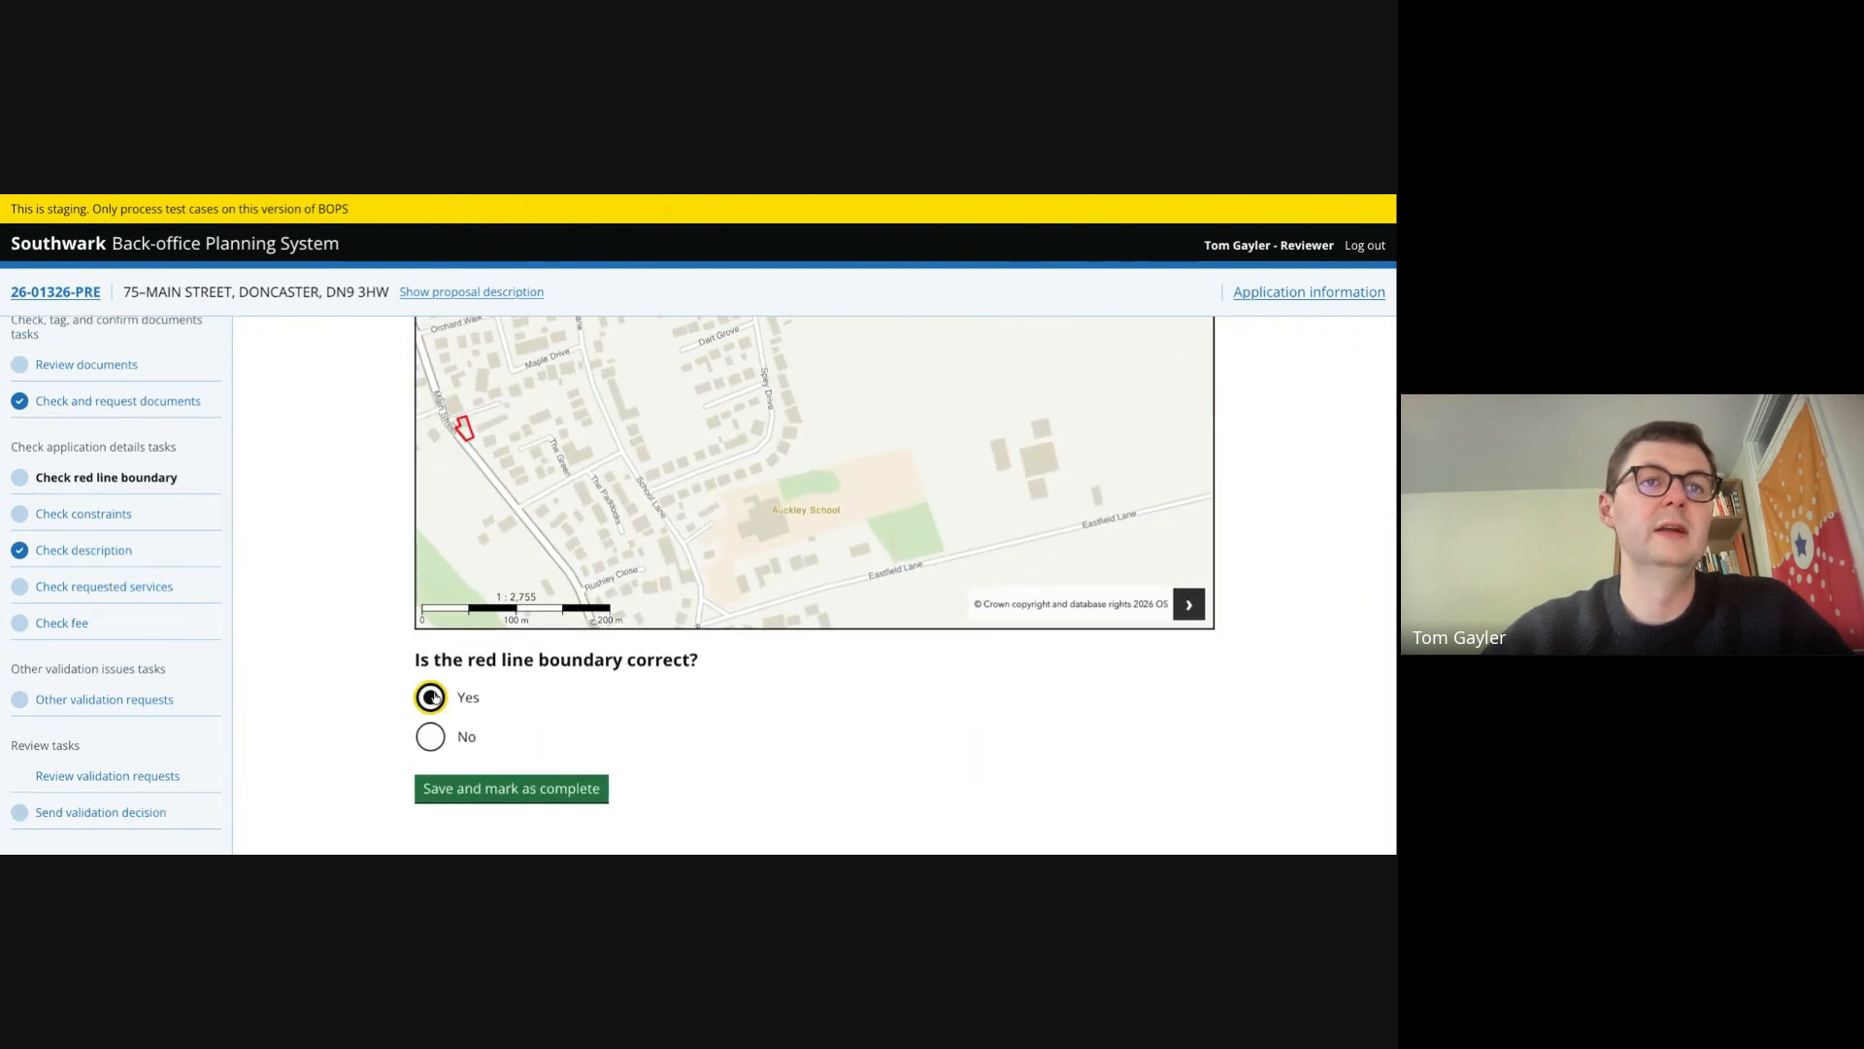
pyautogui.click(491, 787)
# - Save the identified constraints and mark the constraints check as complete
pyautogui.click(86, 514)
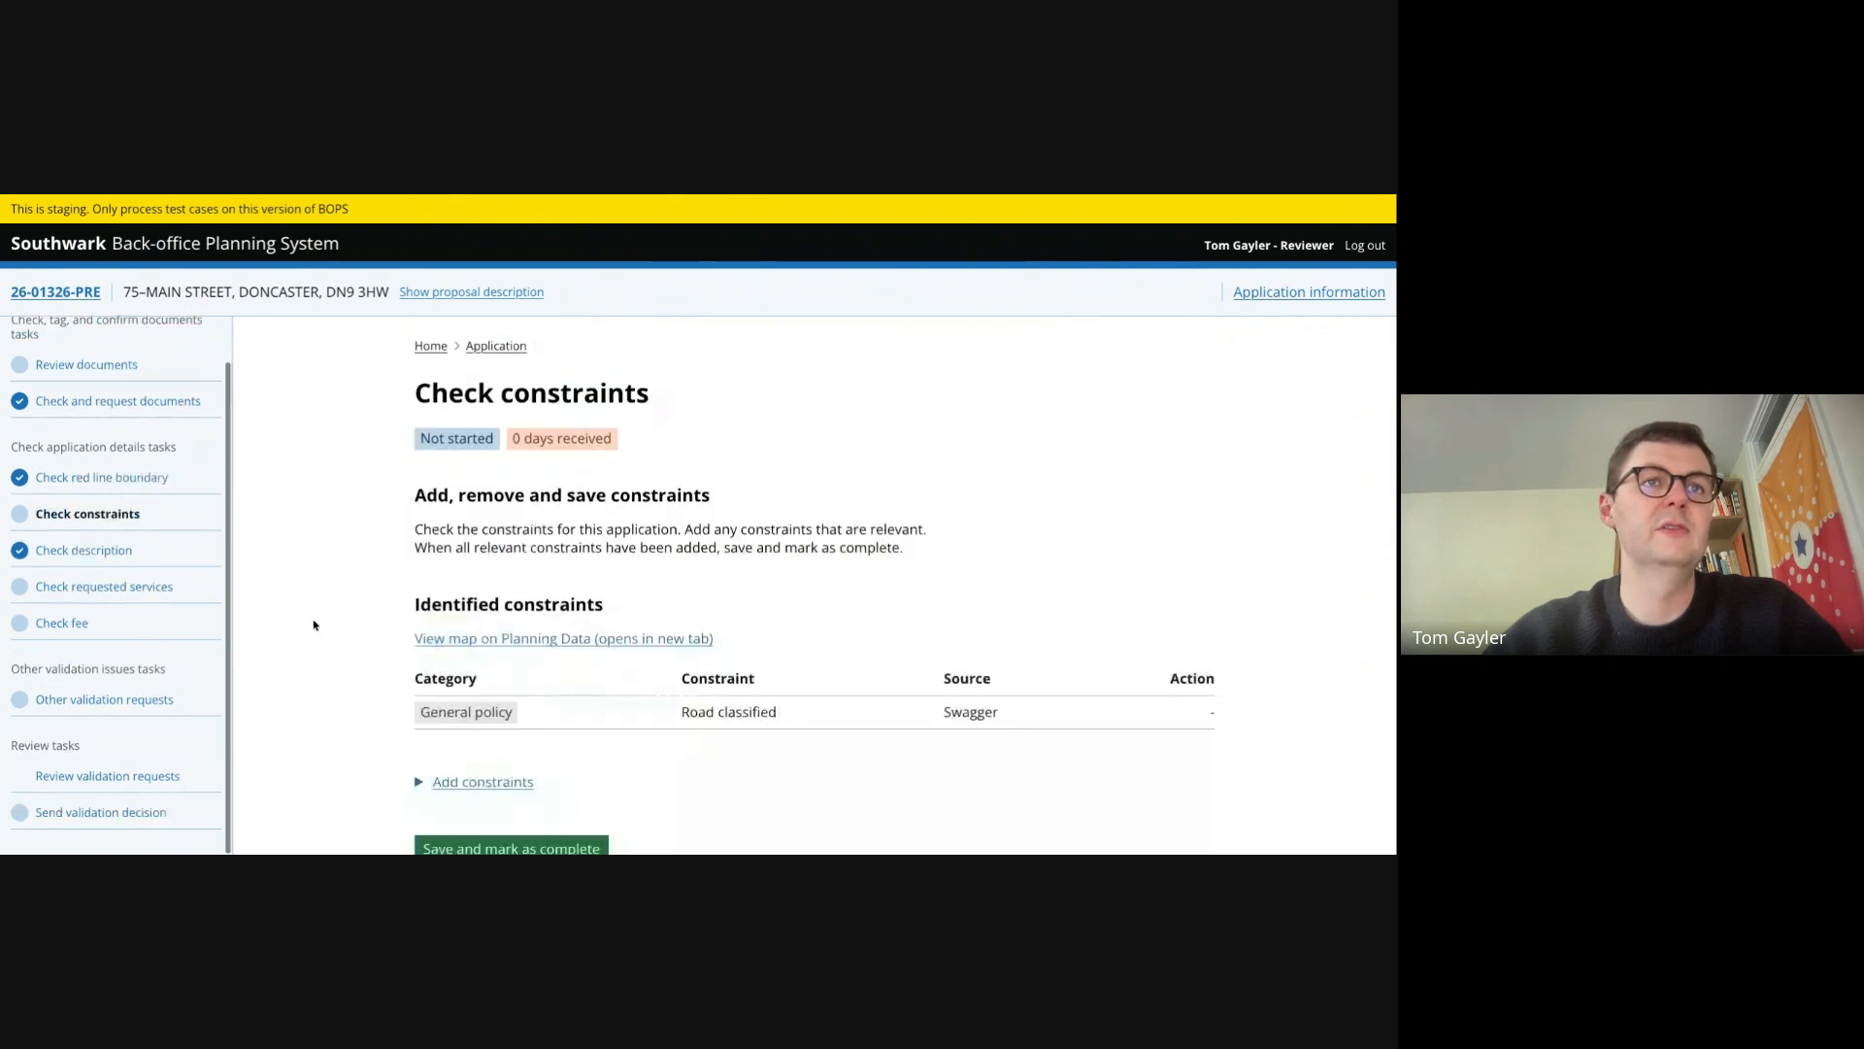
pyautogui.scroll(-1, 314, 625)
pyautogui.click(533, 784)
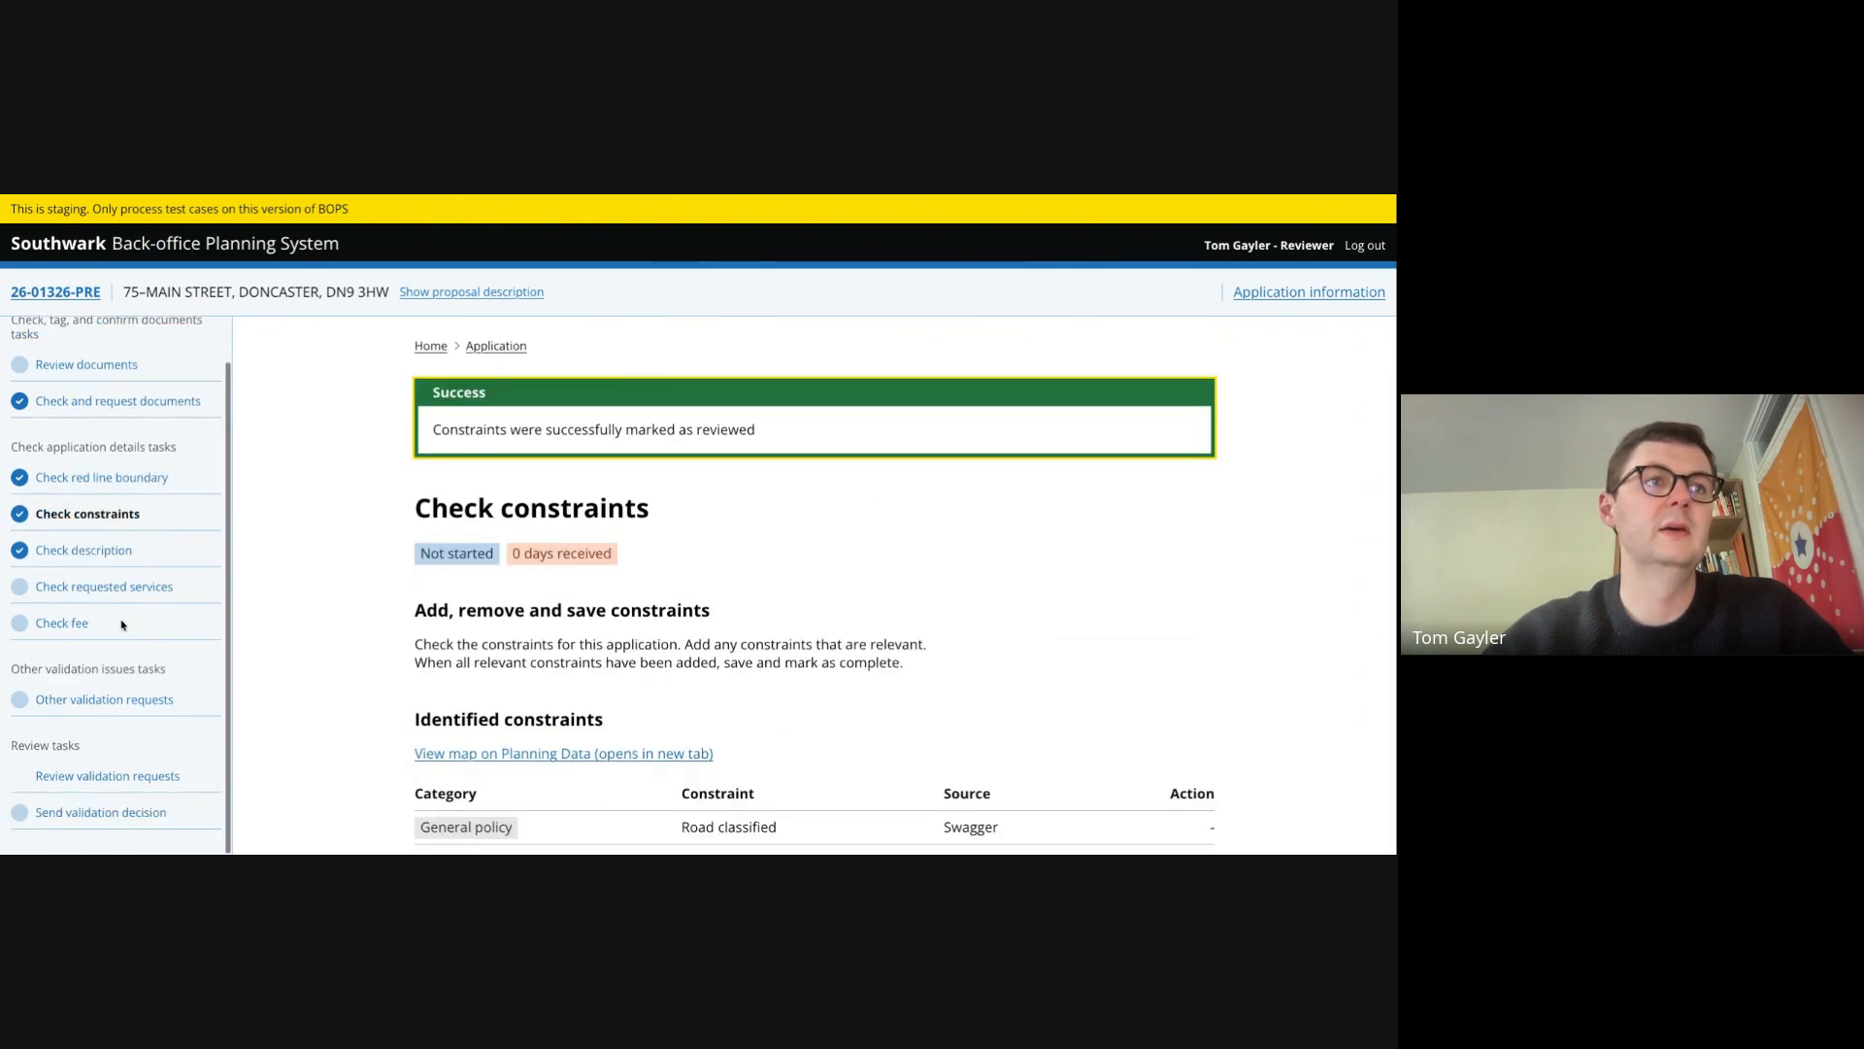
# - Mark the requested services check as complete with Written advice, Meeting and Site visit selected
pyautogui.click(104, 587)
pyautogui.scroll(-1, 355, 599)
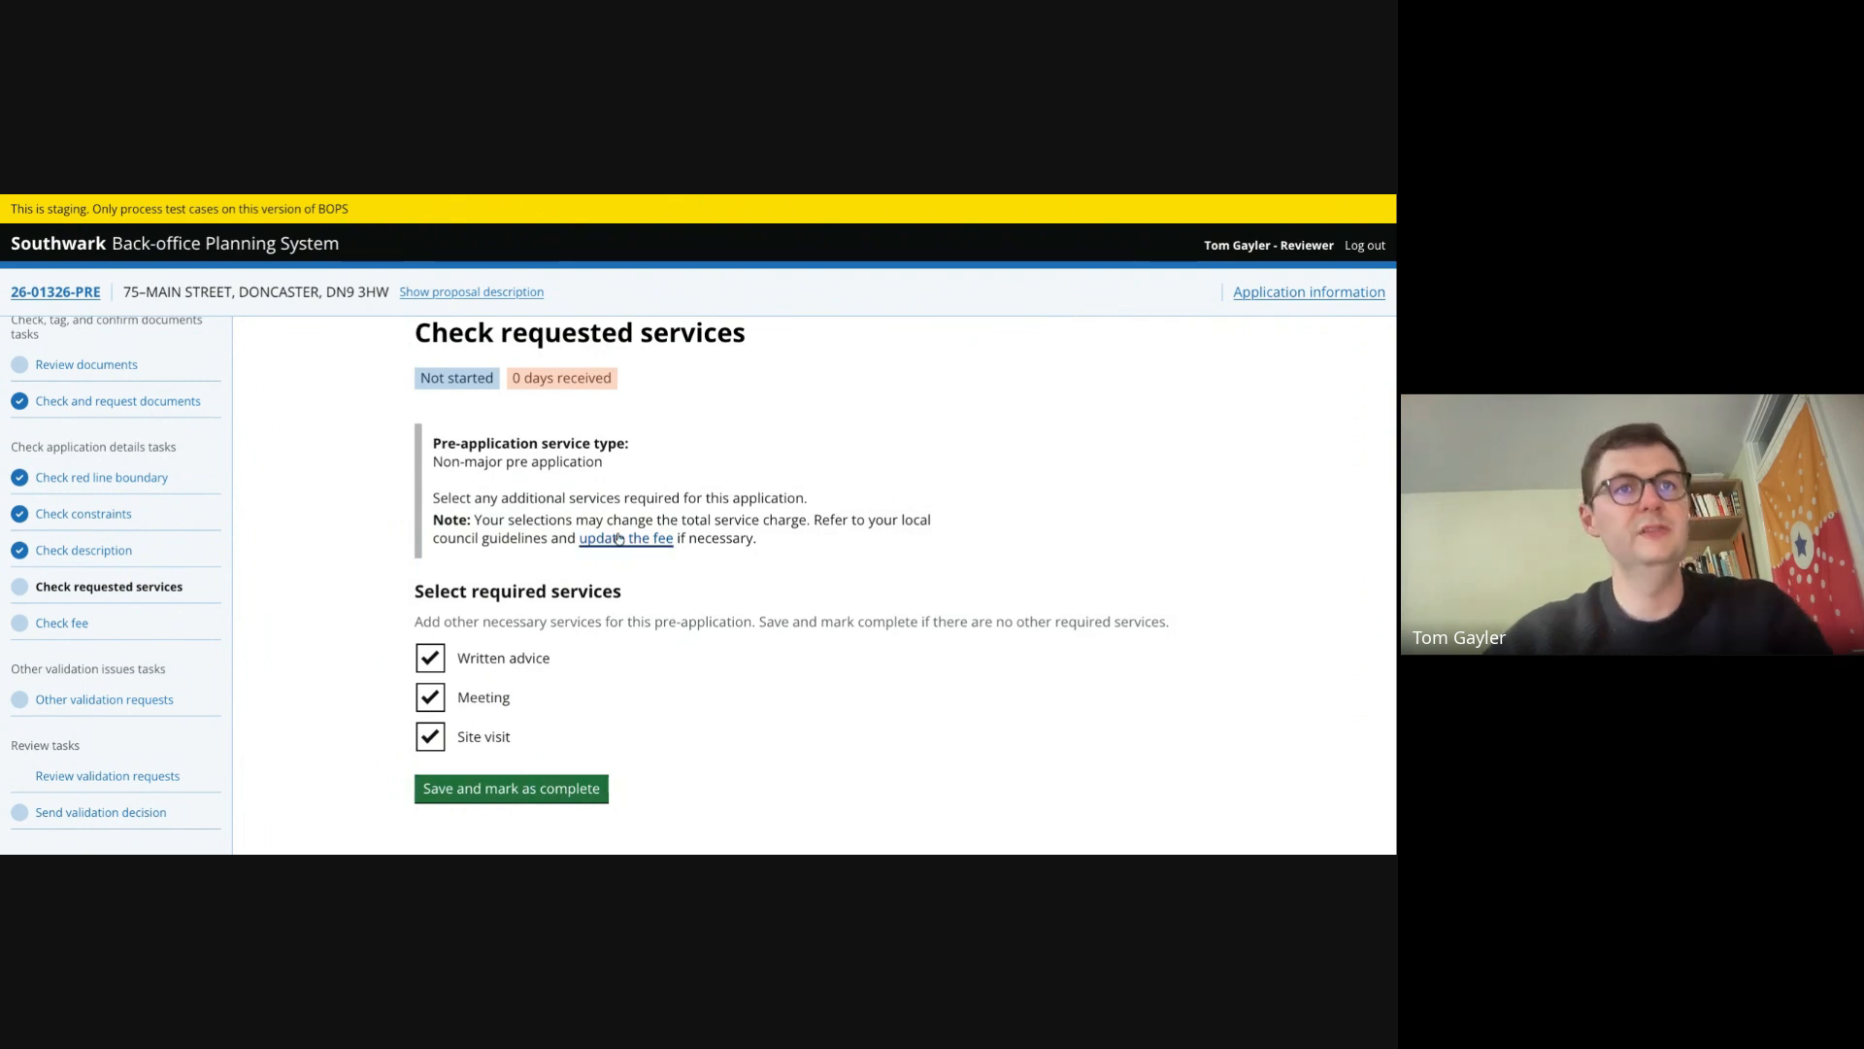
pyautogui.click(567, 789)
# - Confirm the fee is correct and mark the fee check as complete
pyautogui.click(65, 626)
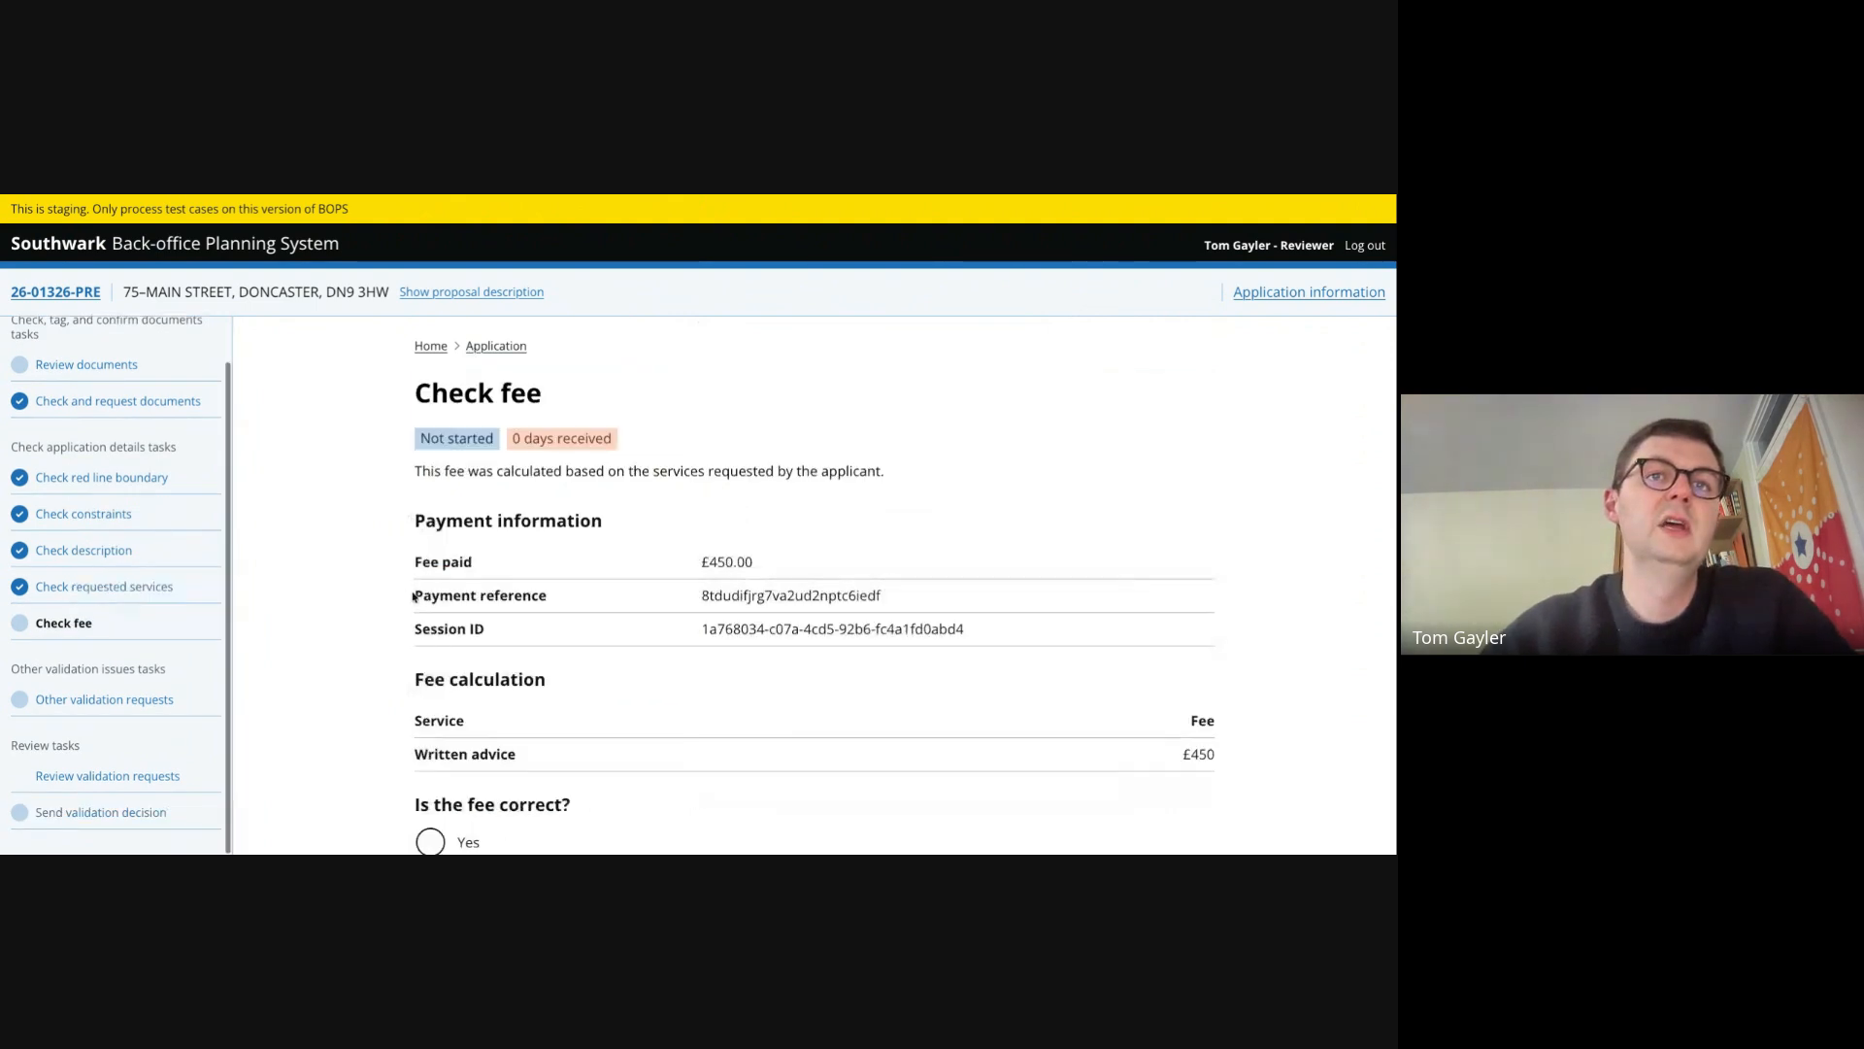
pyautogui.scroll(-3, 432, 682)
pyautogui.click(431, 689)
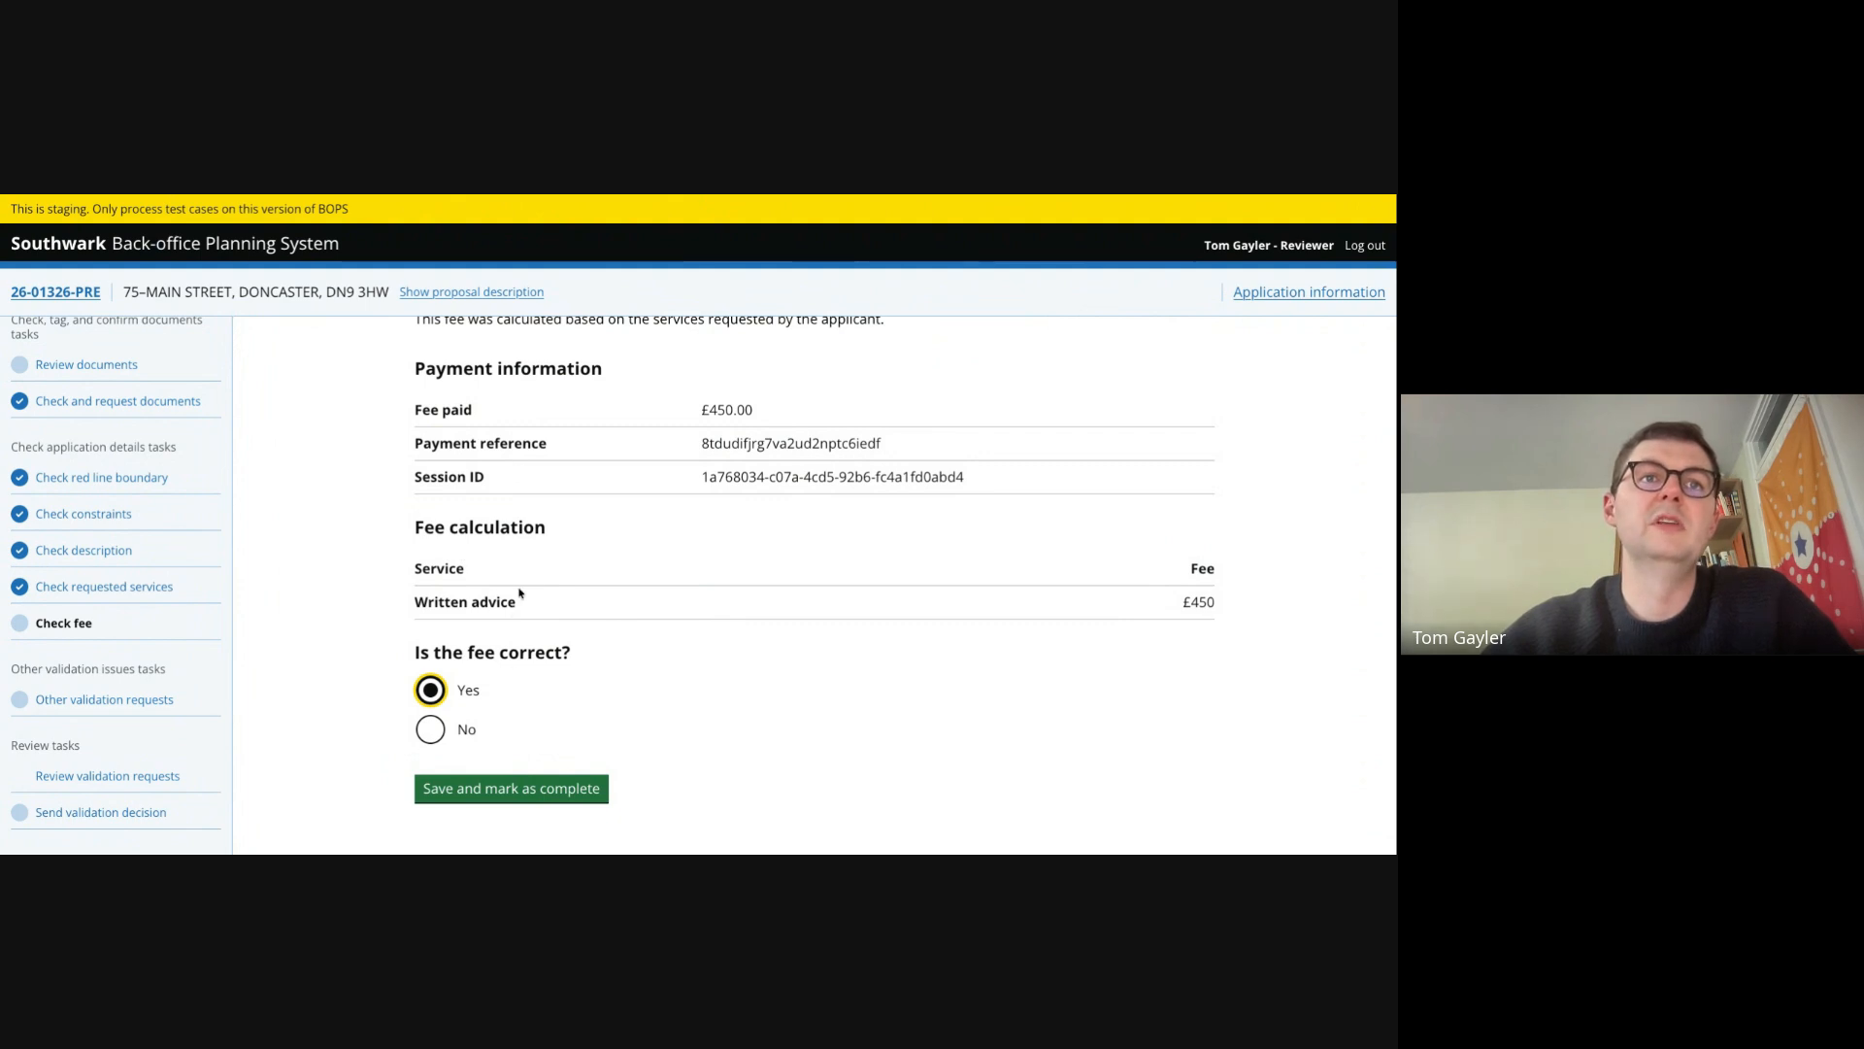
pyautogui.scroll(2, 520, 593)
pyautogui.scroll(-2, 529, 699)
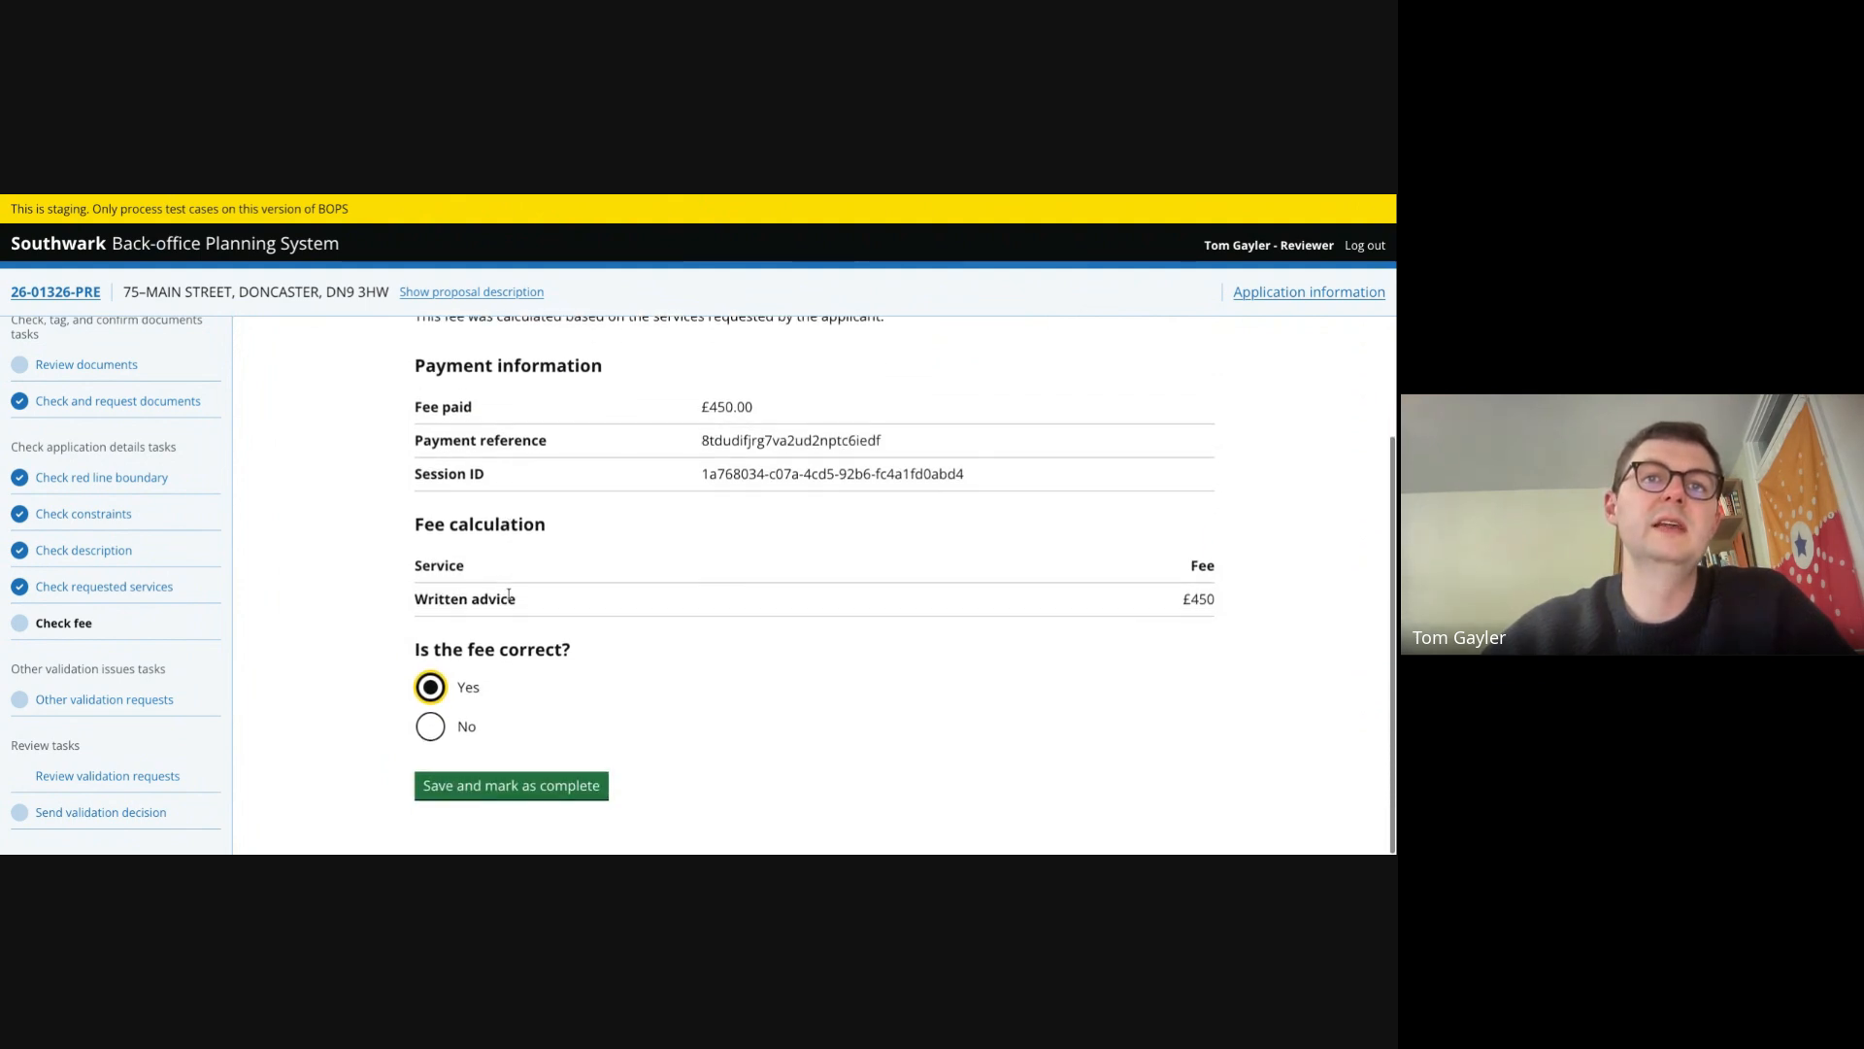
pyautogui.click(536, 790)
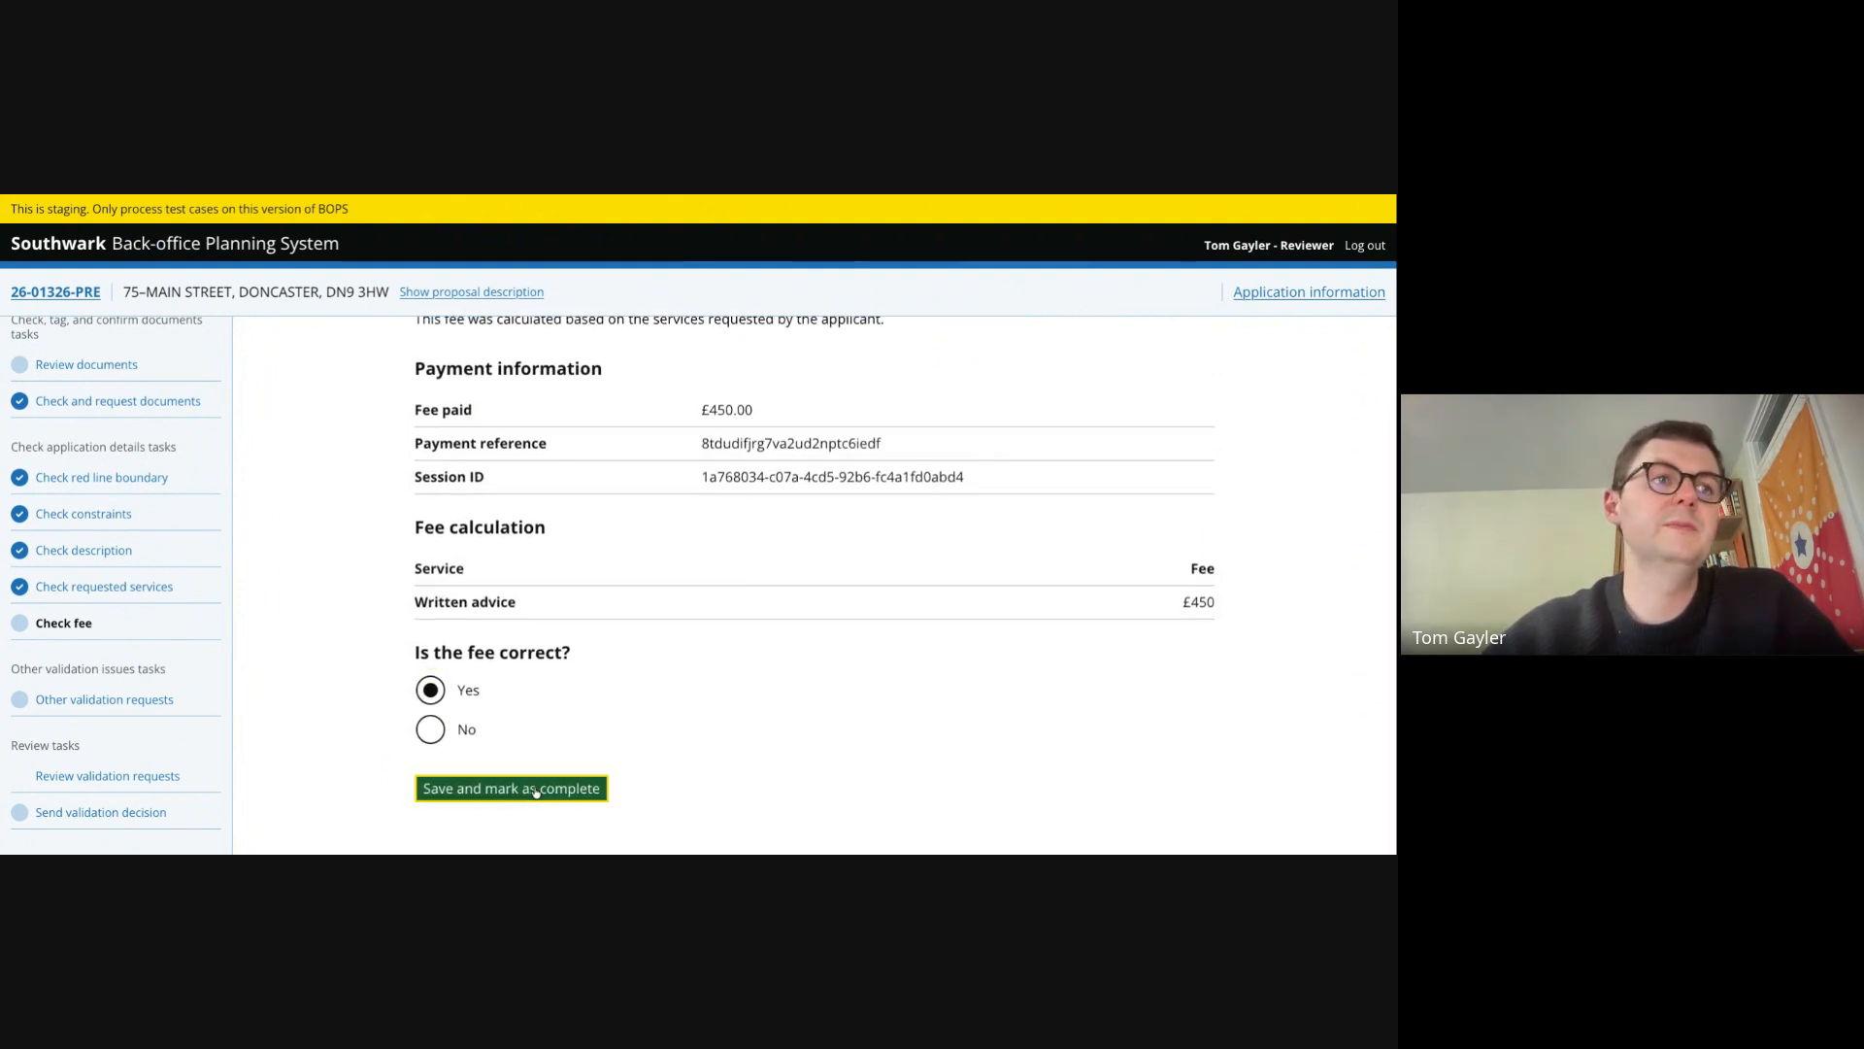
# - Send the validation decision marking the application as invalid
pyautogui.click(132, 810)
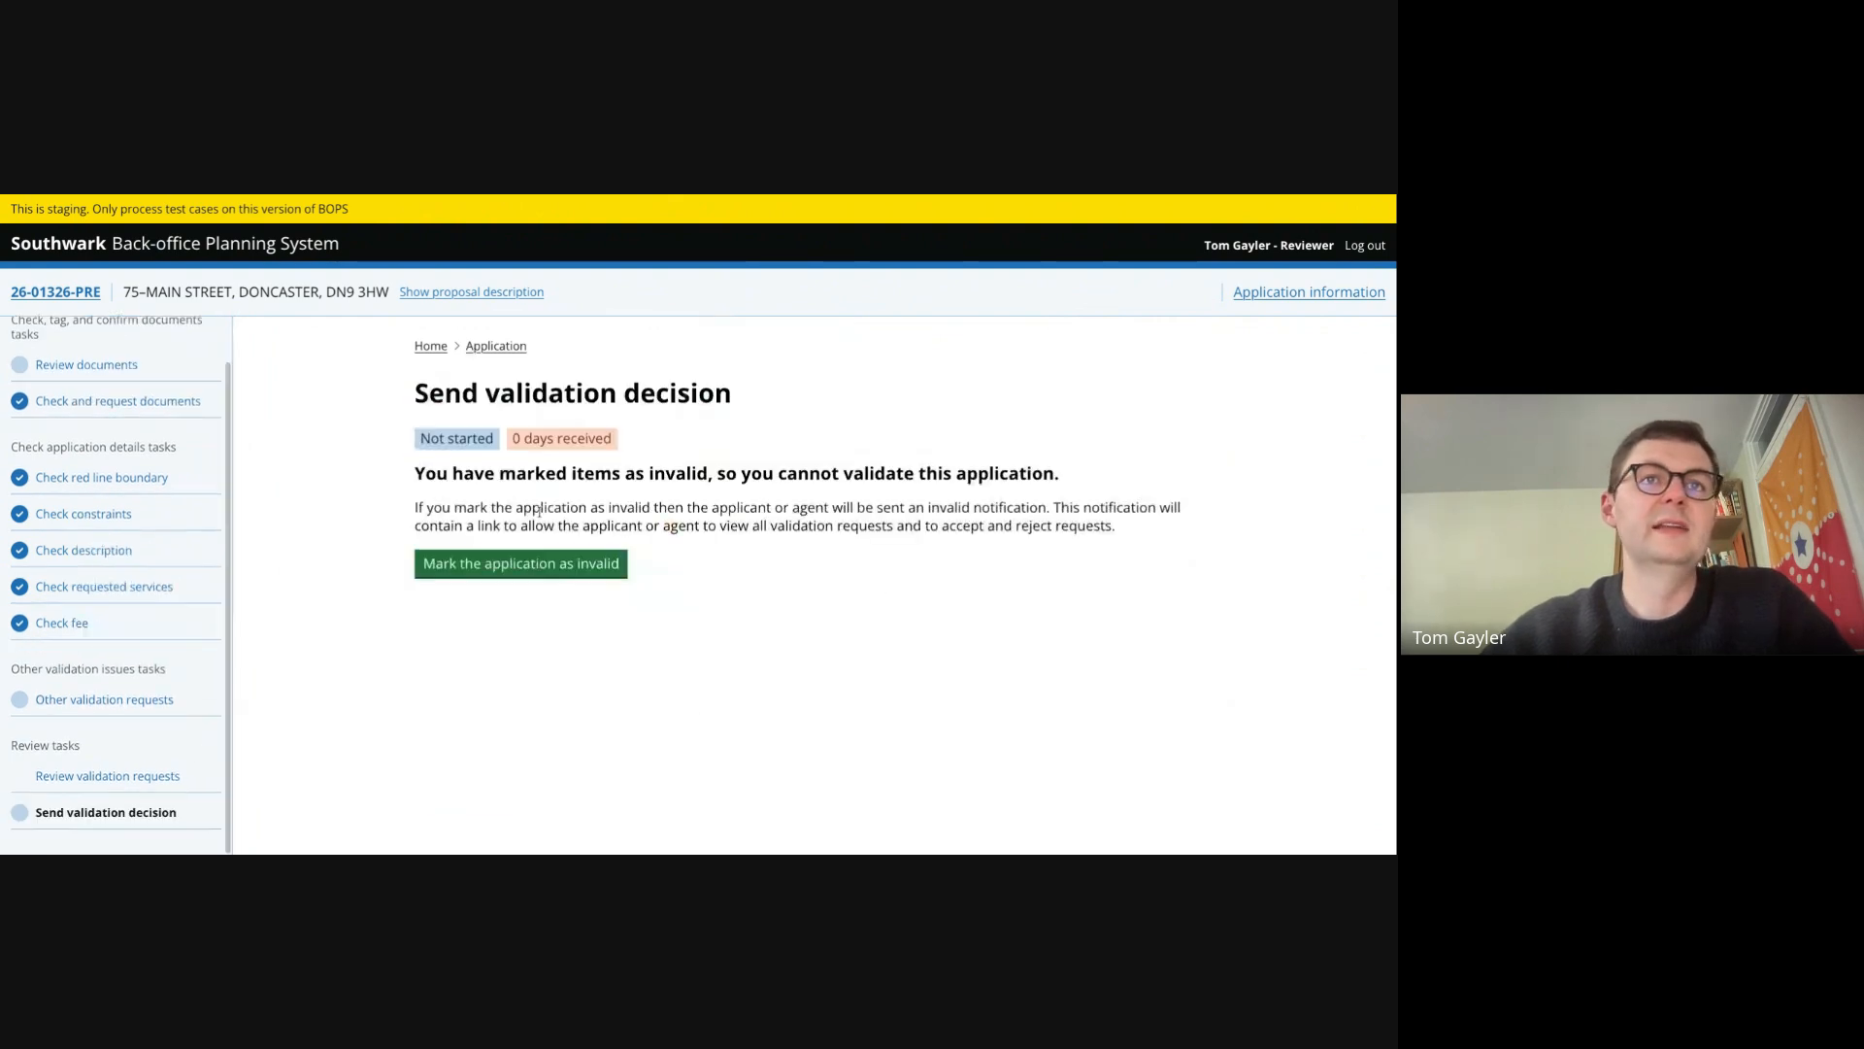
pyautogui.click(616, 566)
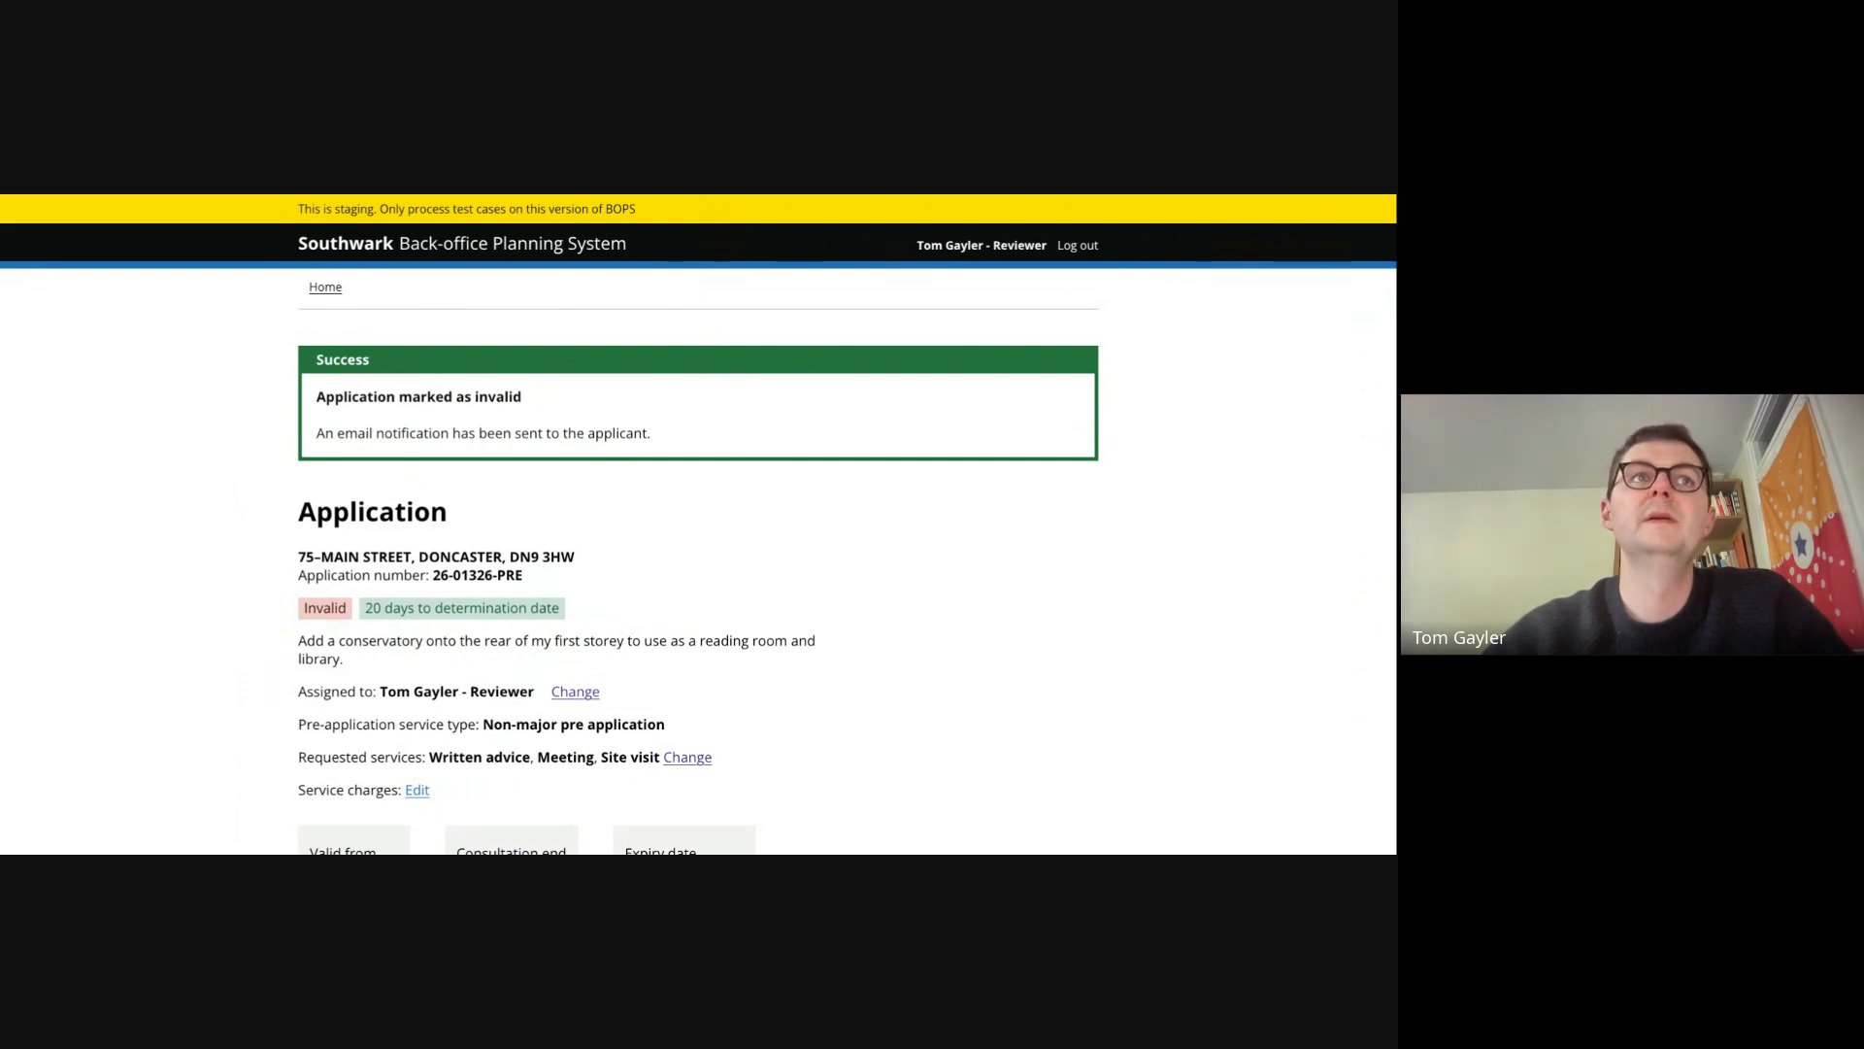
# - Switch to the Gmail tab and open the validation requests link in the changes-needed email
pyautogui.hotkey('ctrl', 'Tab')
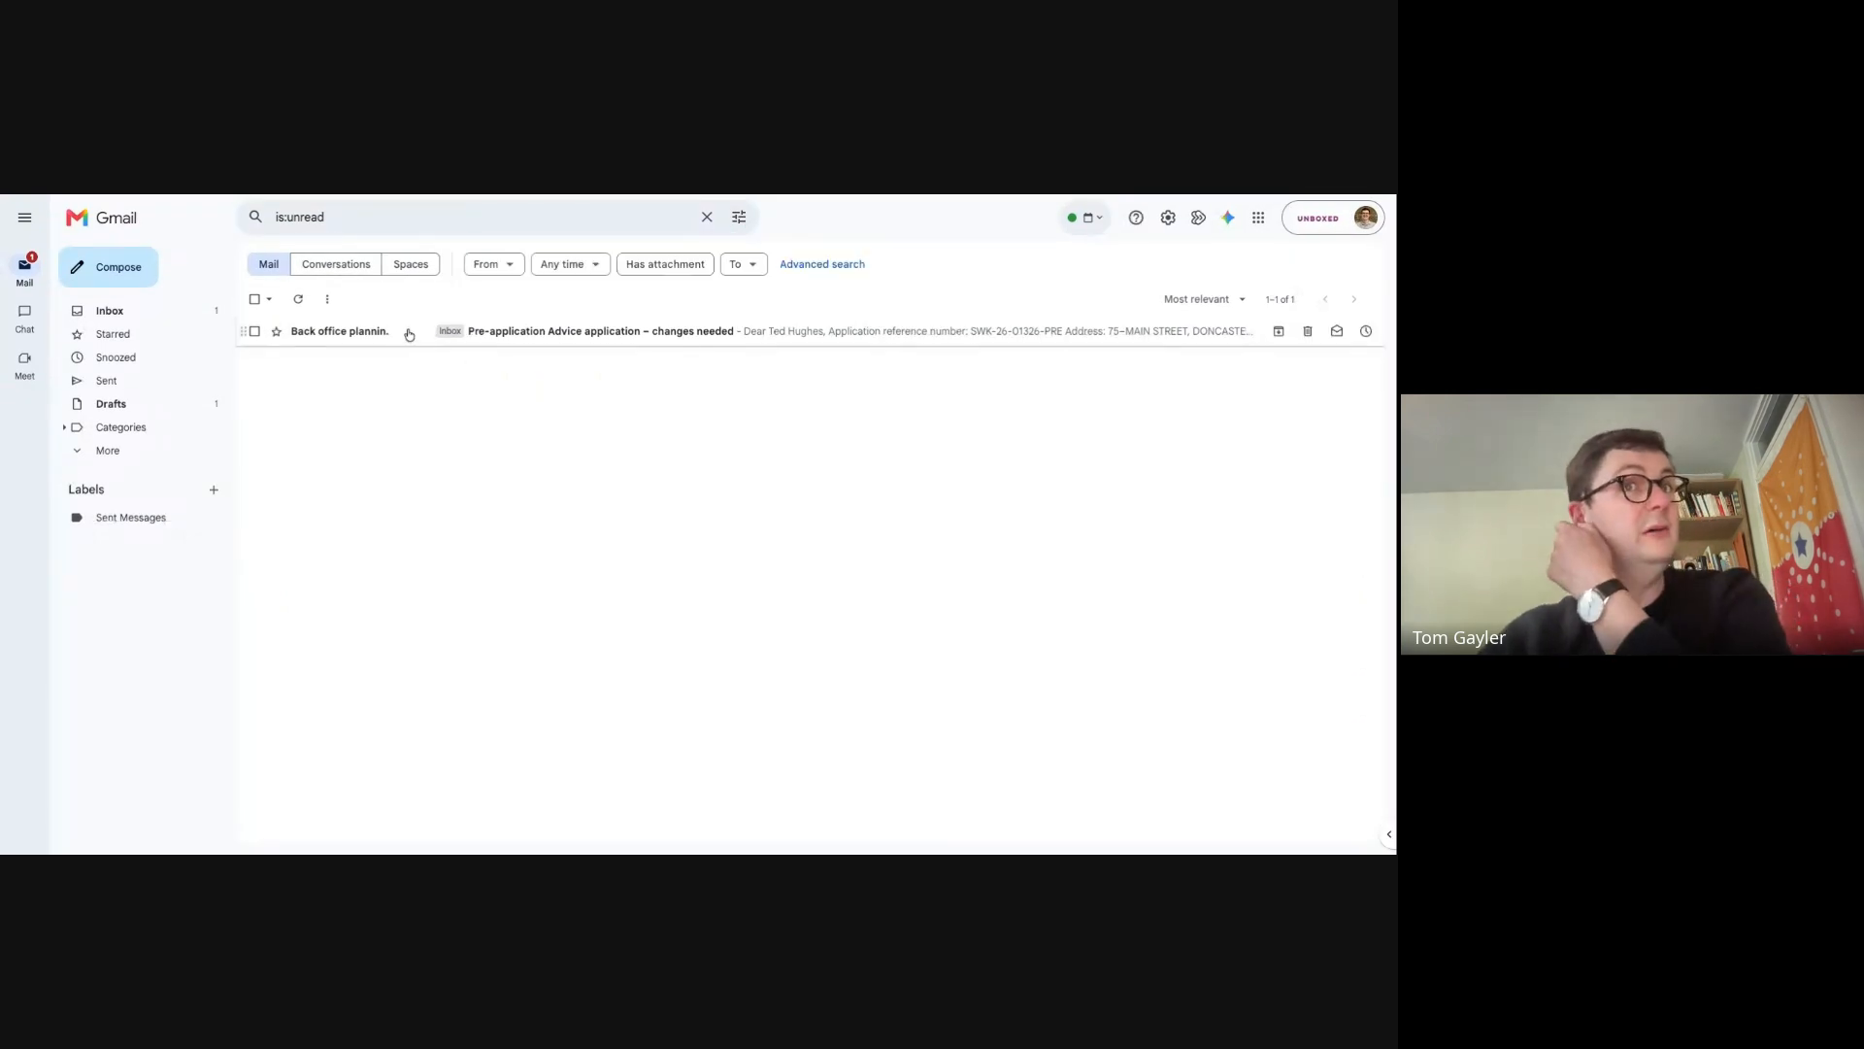
pyautogui.click(409, 334)
pyautogui.scroll(-3, 698, 365)
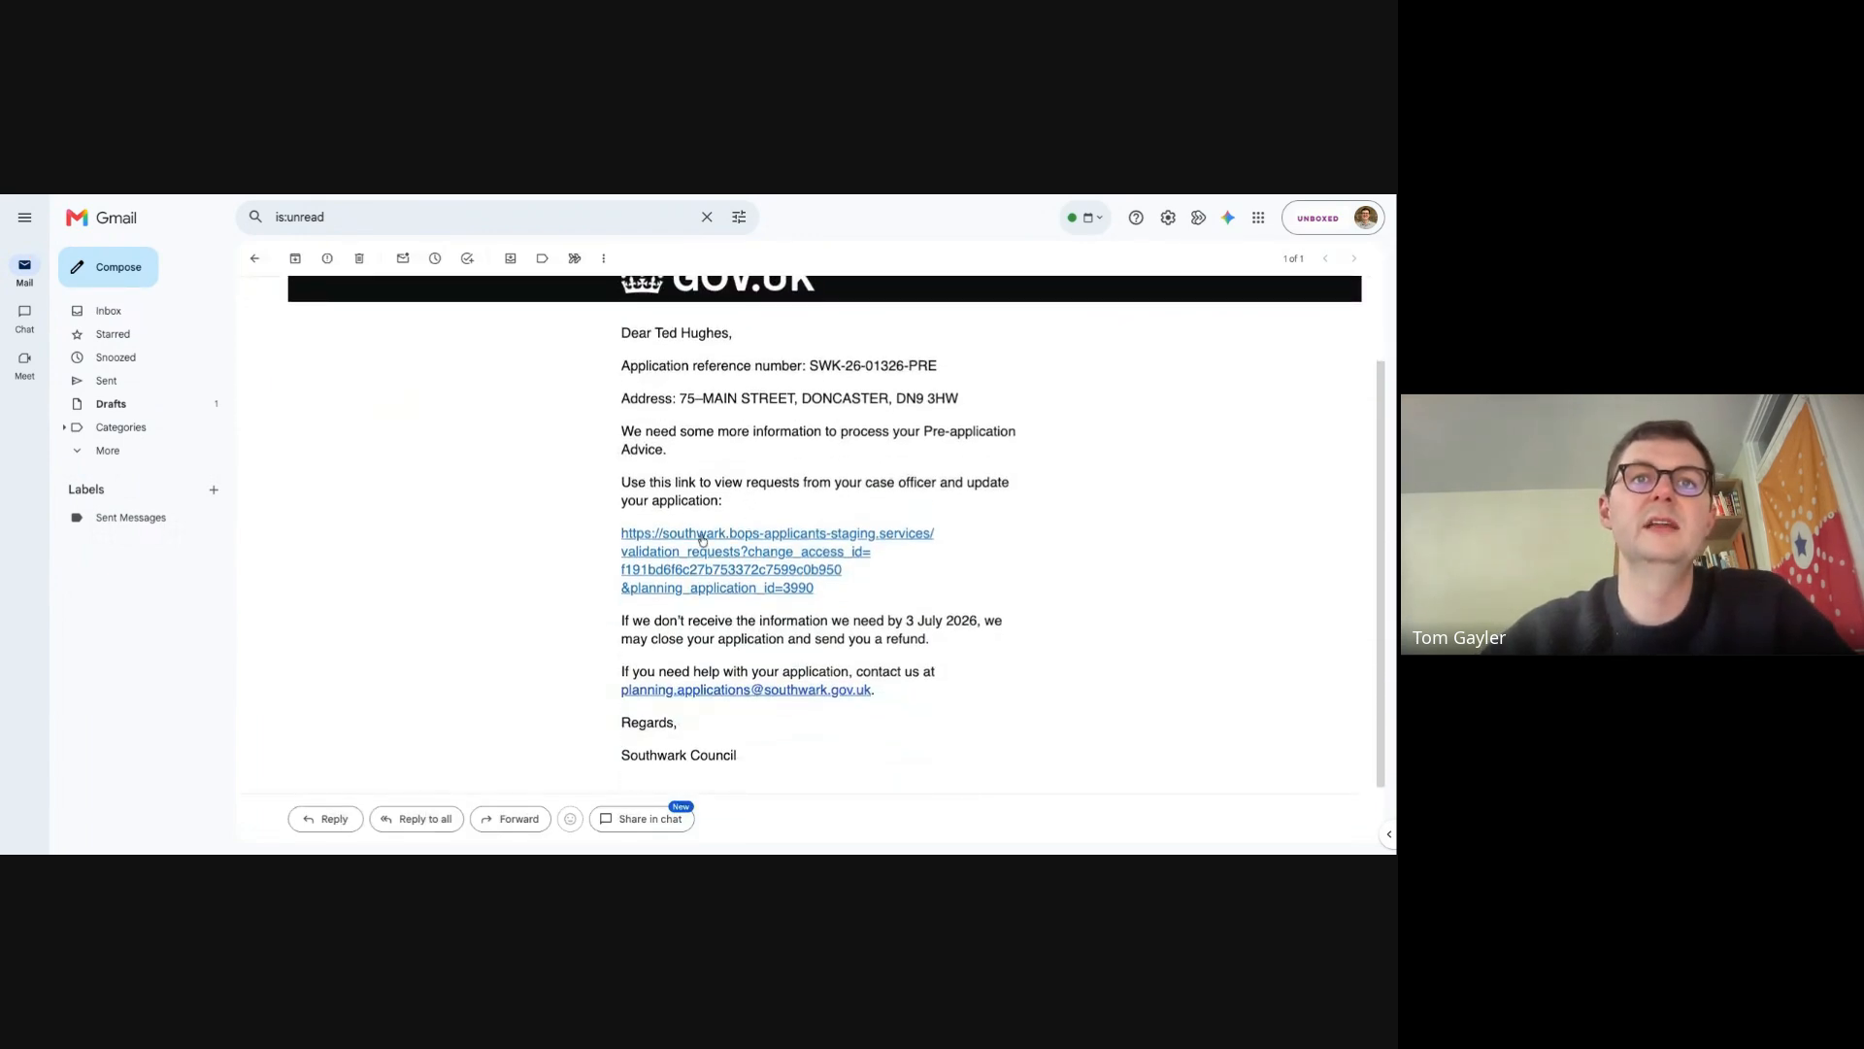
pyautogui.click(703, 540)
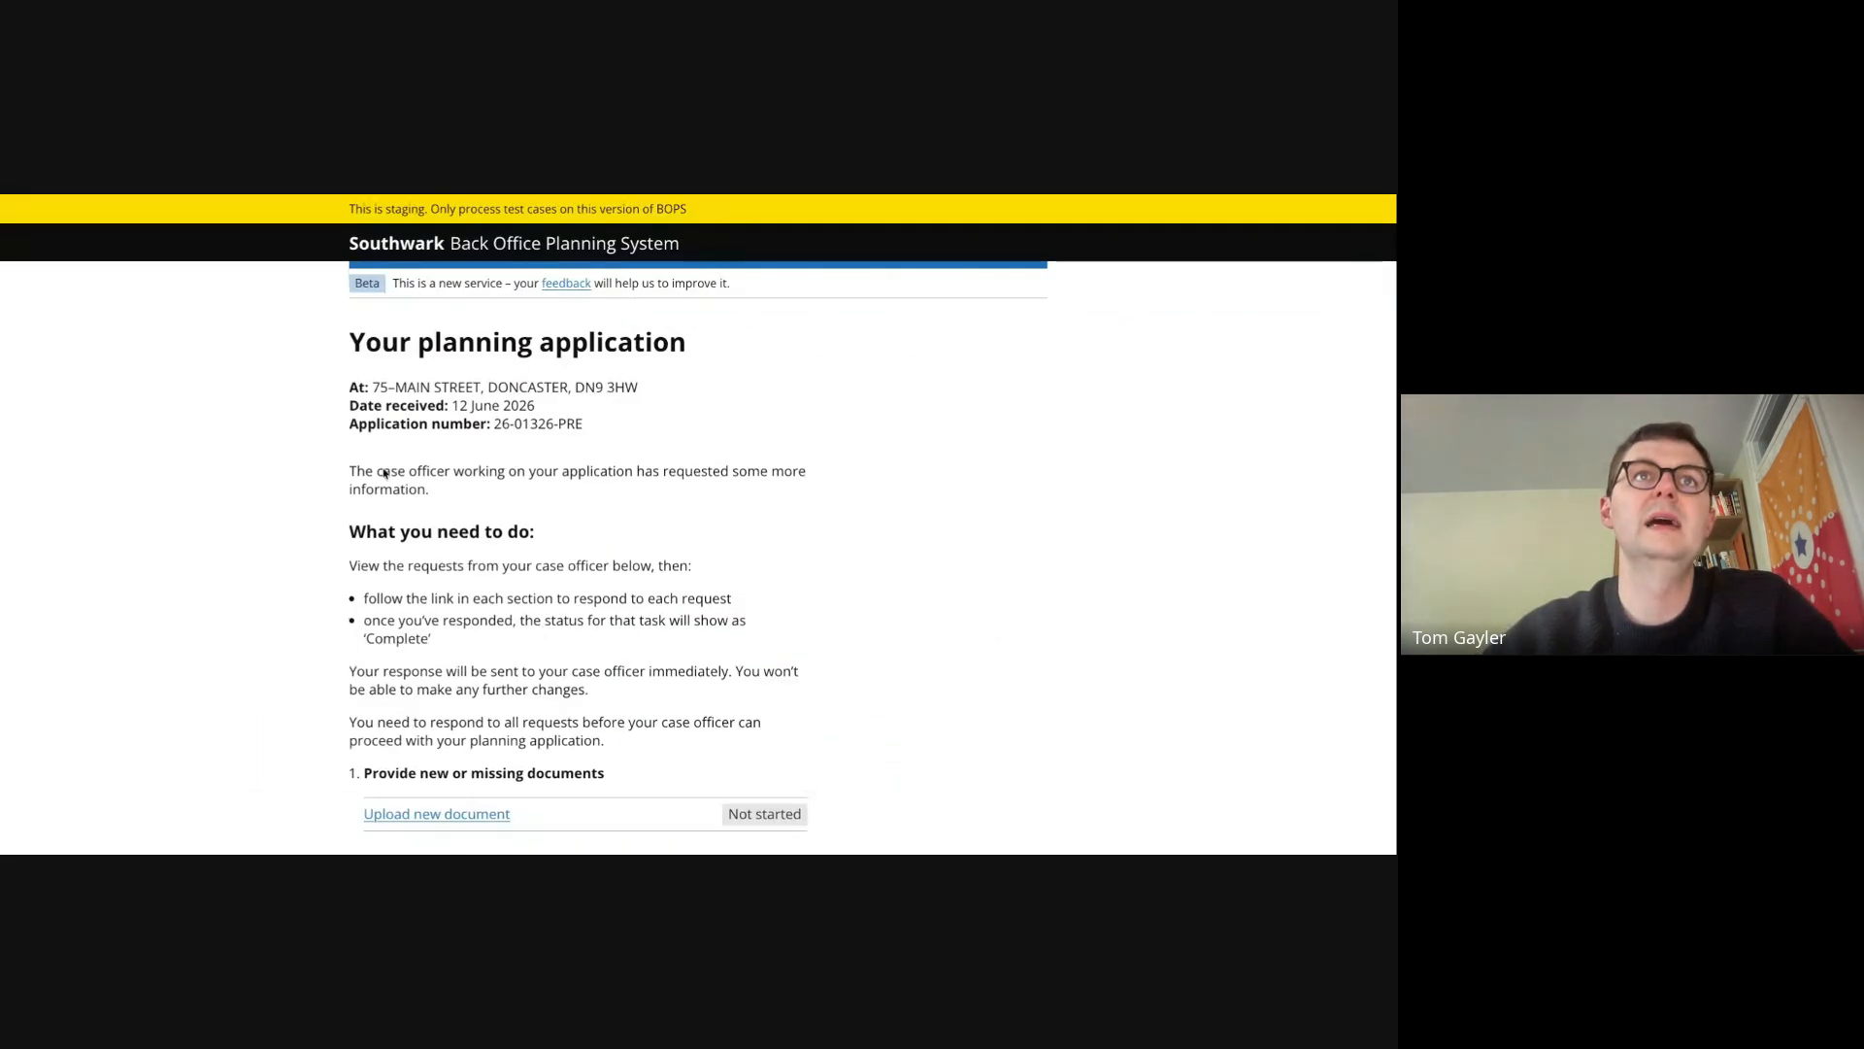
# - Respond as the applicant to the new document request and submit the response
pyautogui.scroll(-2, 362, 497)
pyautogui.click(431, 697)
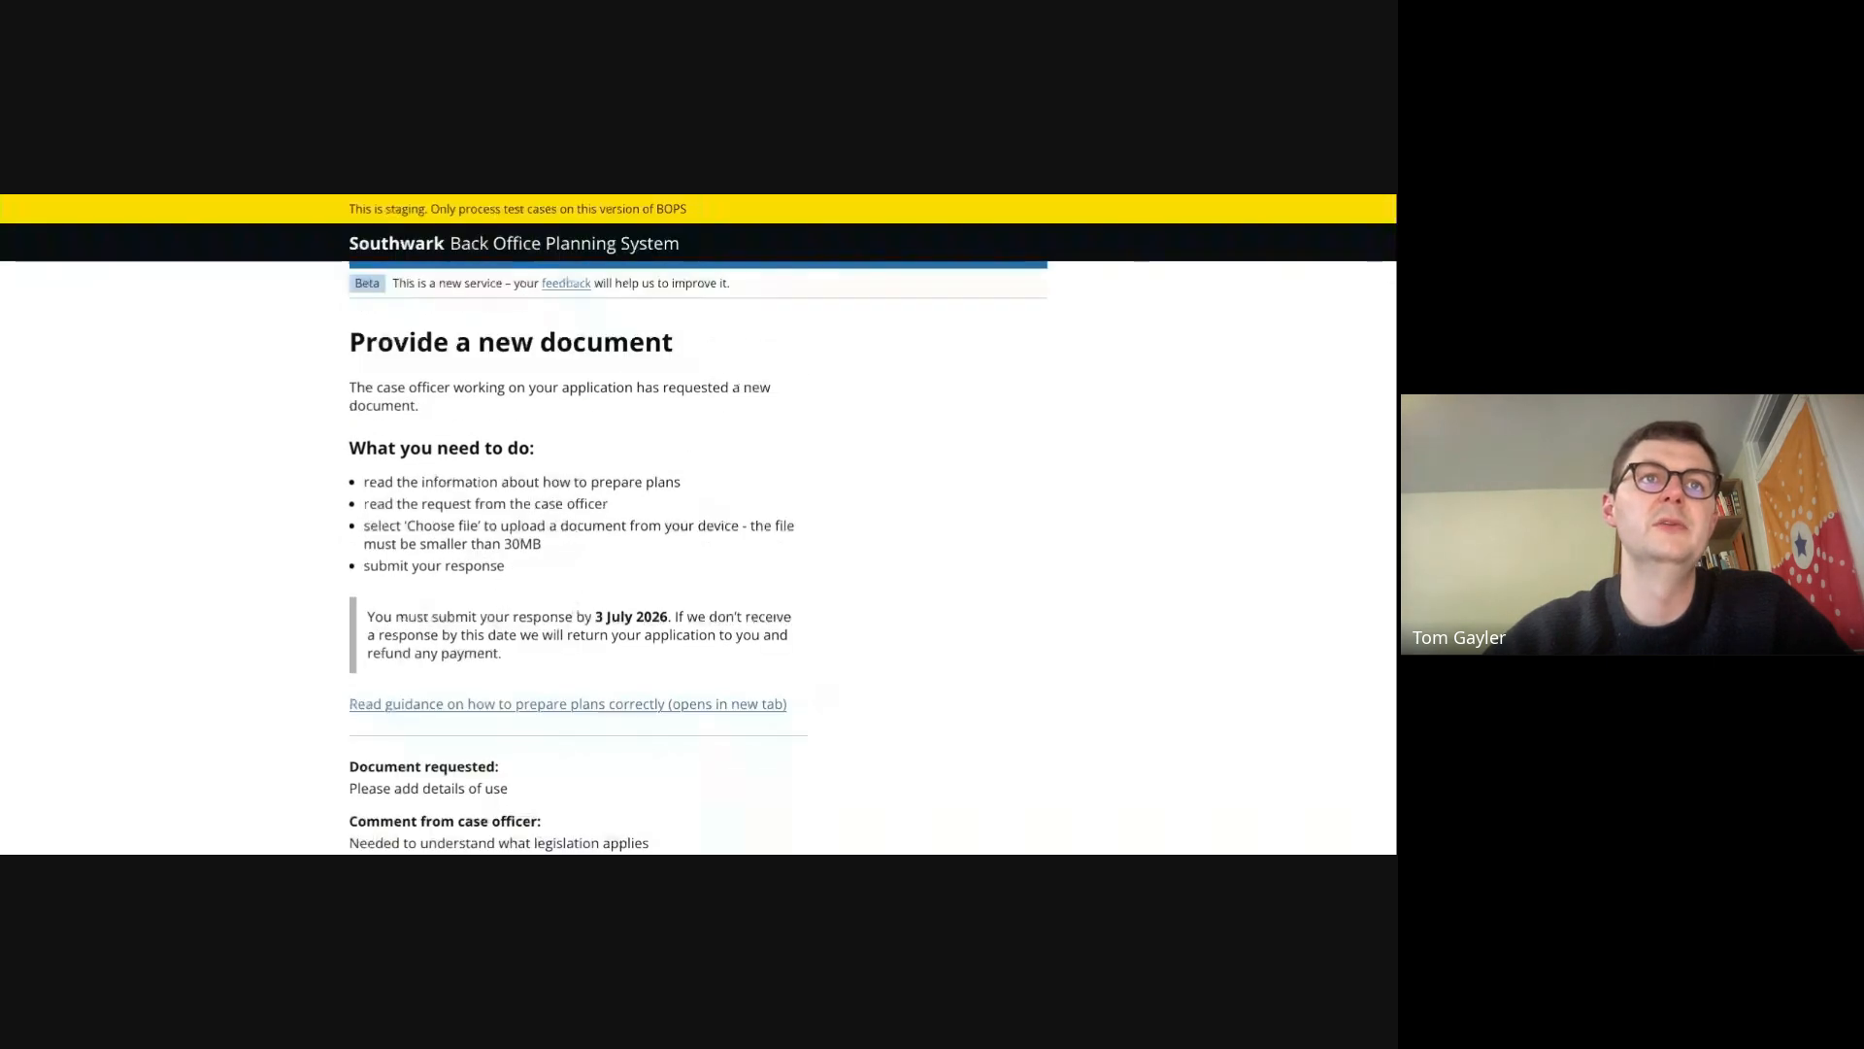
pyautogui.scroll(-3, 635, 473)
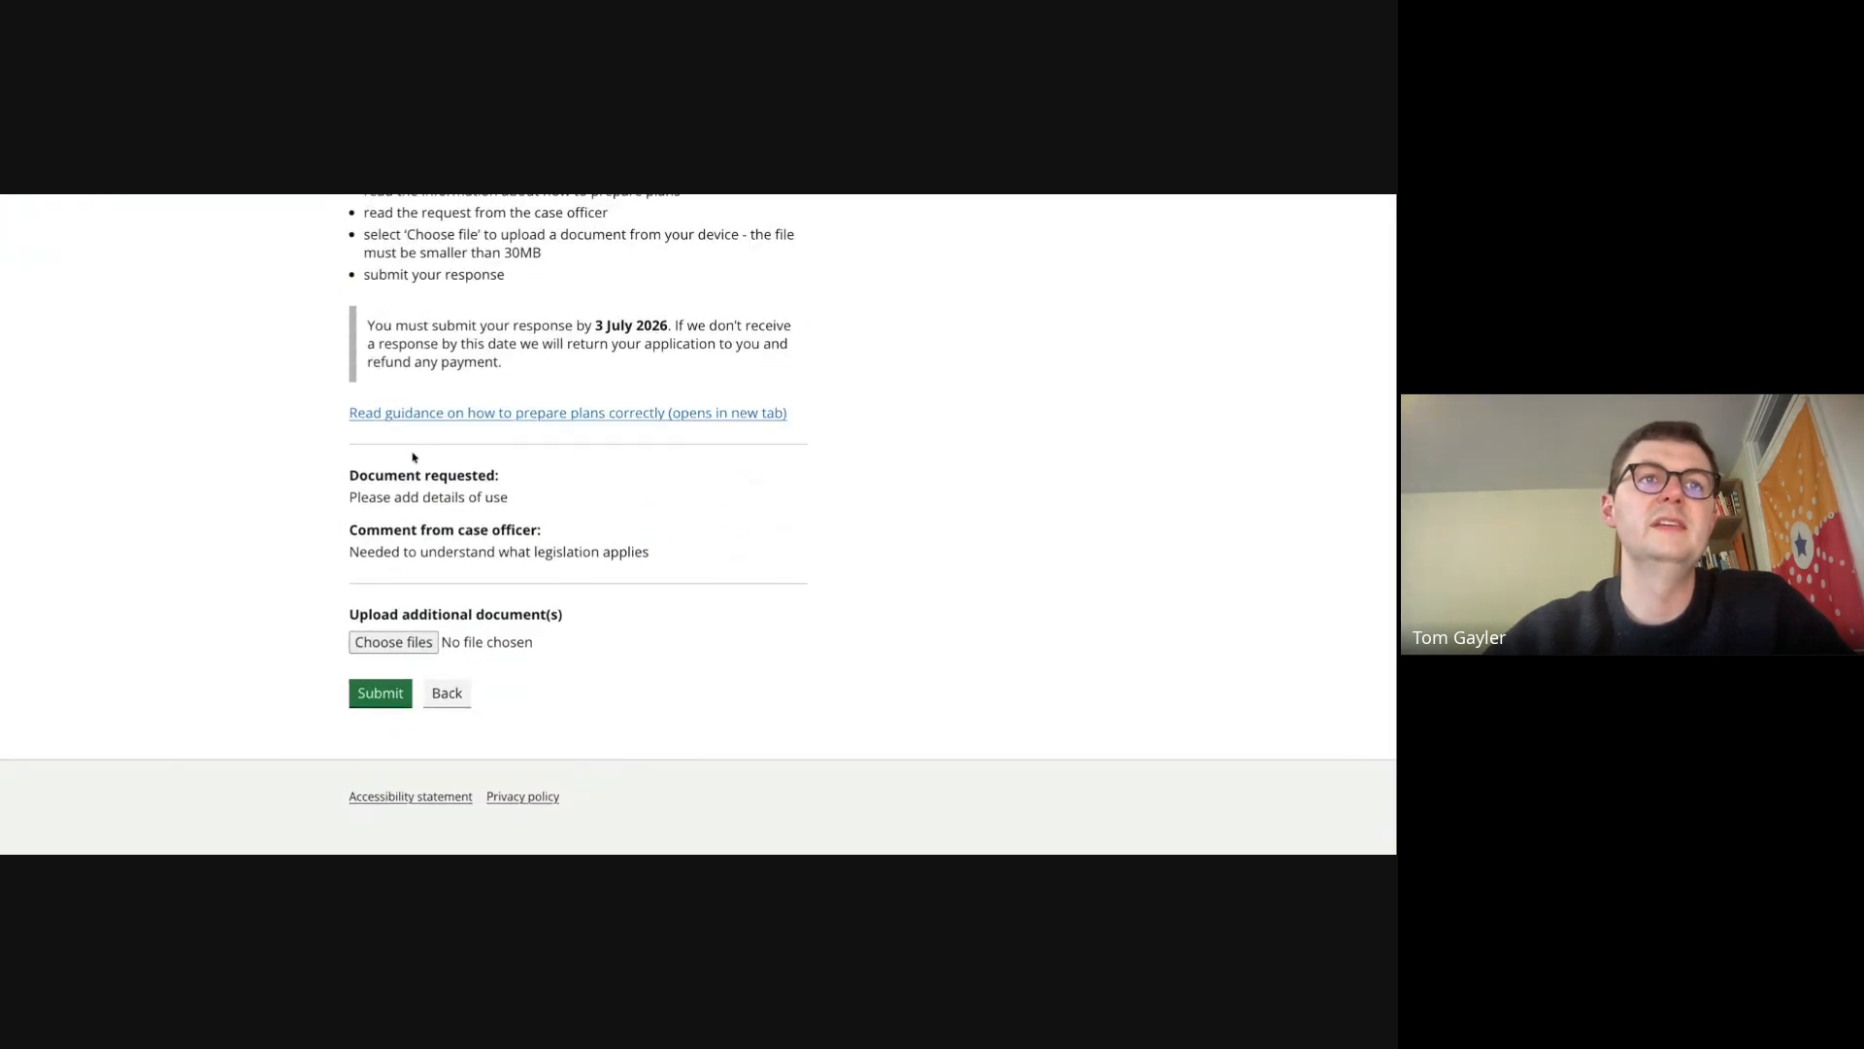
pyautogui.click(383, 645)
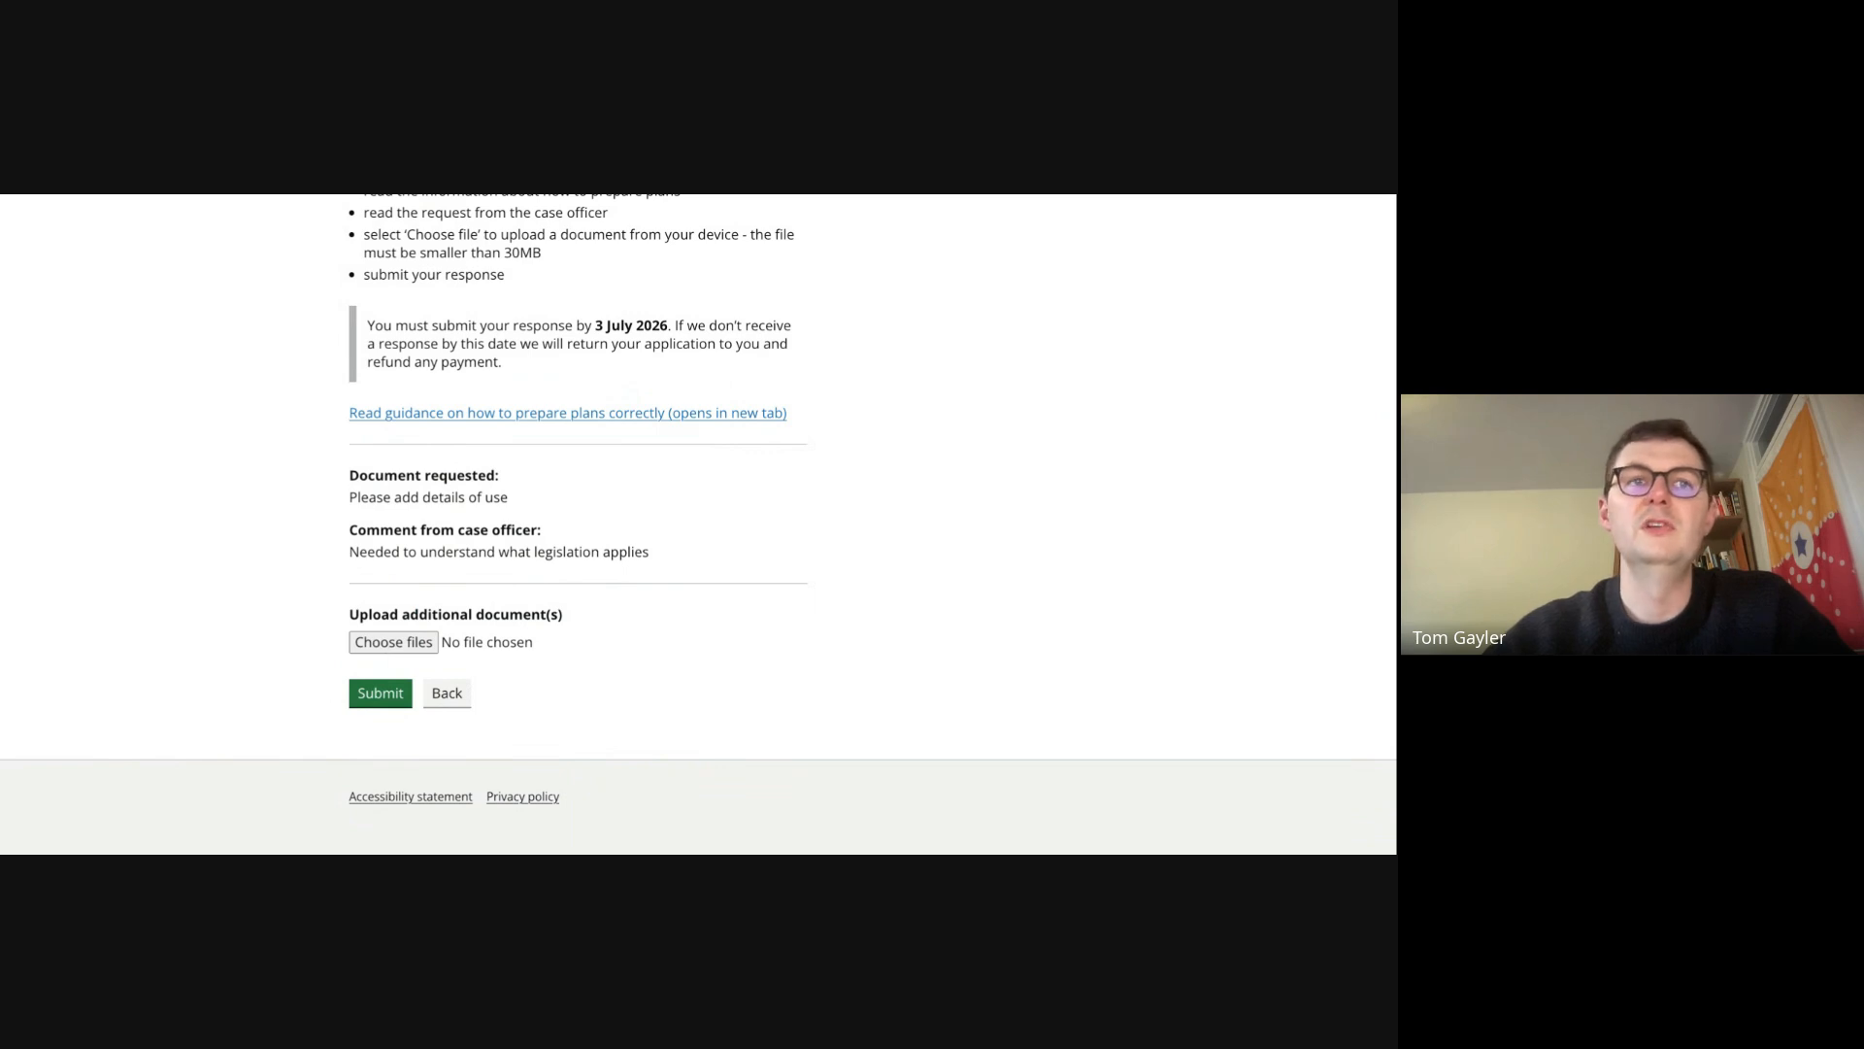
pyautogui.click(384, 699)
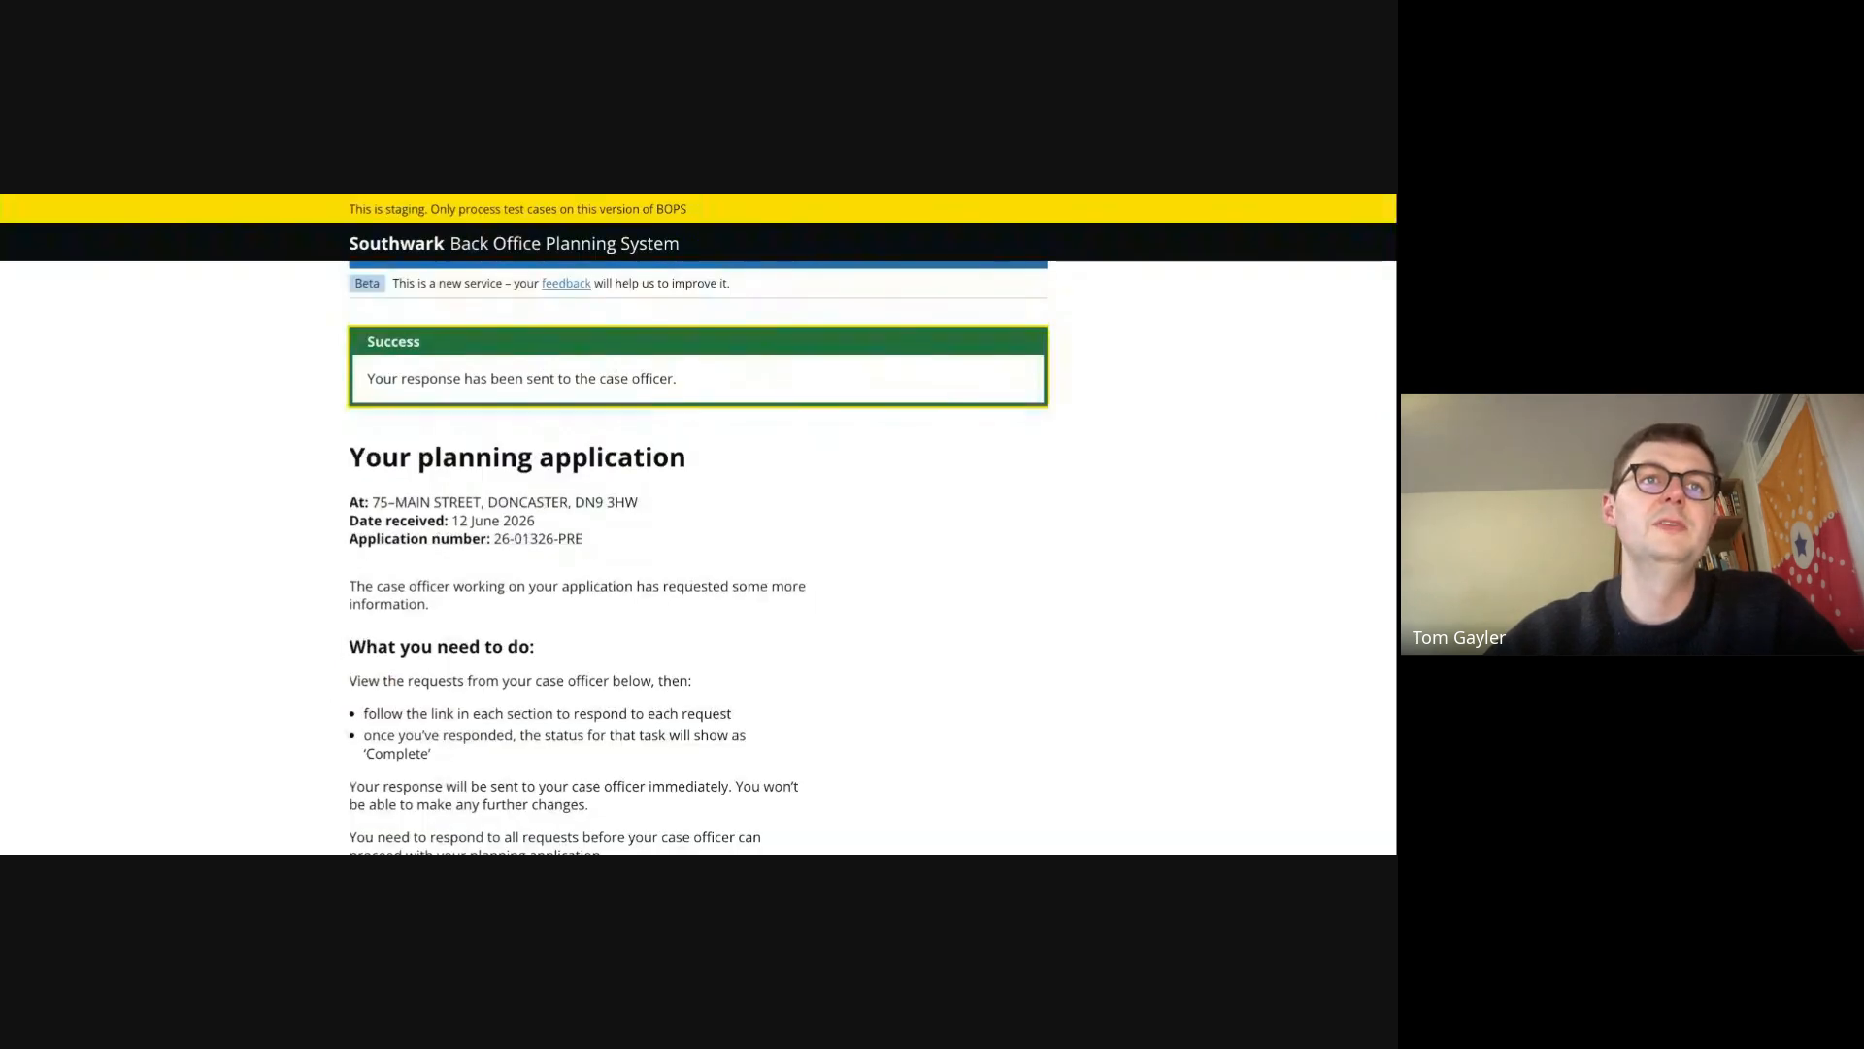
pyautogui.scroll(-3, 699, 524)
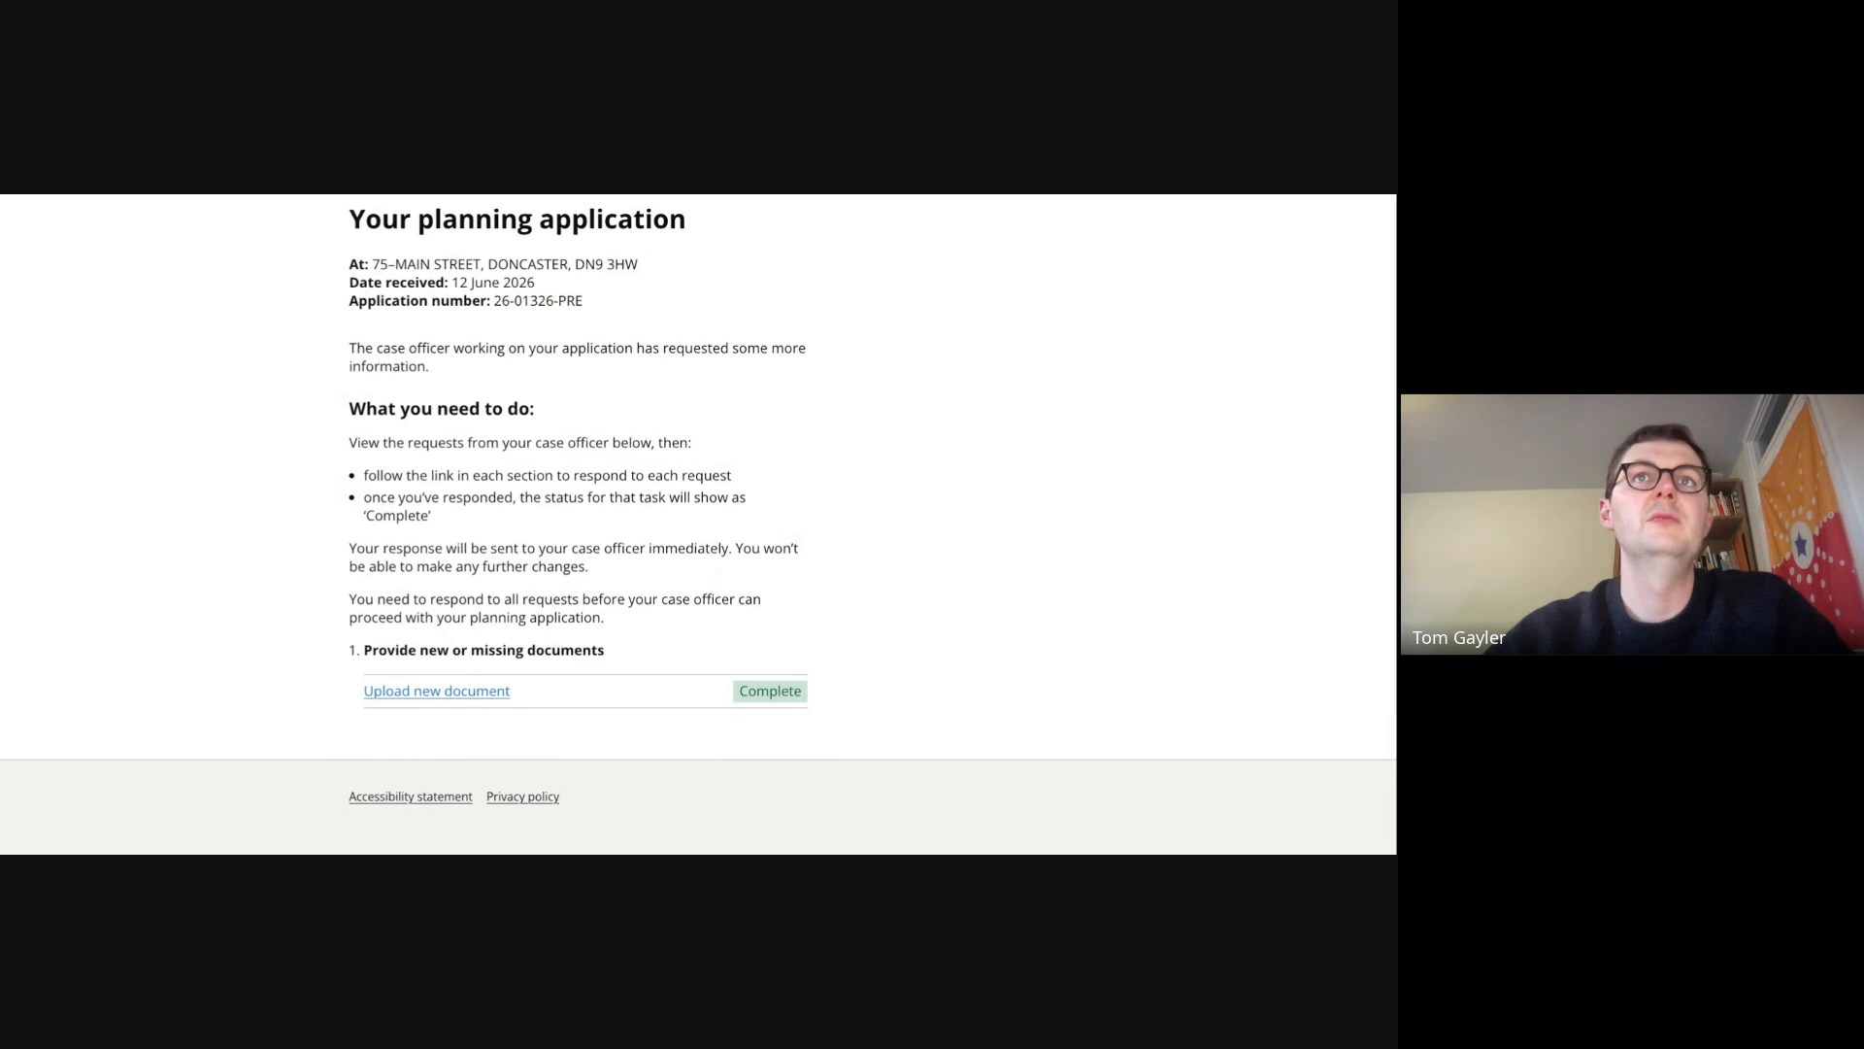
# - Return to the case, check the responded validation request, and mark the application as valid
pyautogui.hotkey('ctrl', 'Tab')
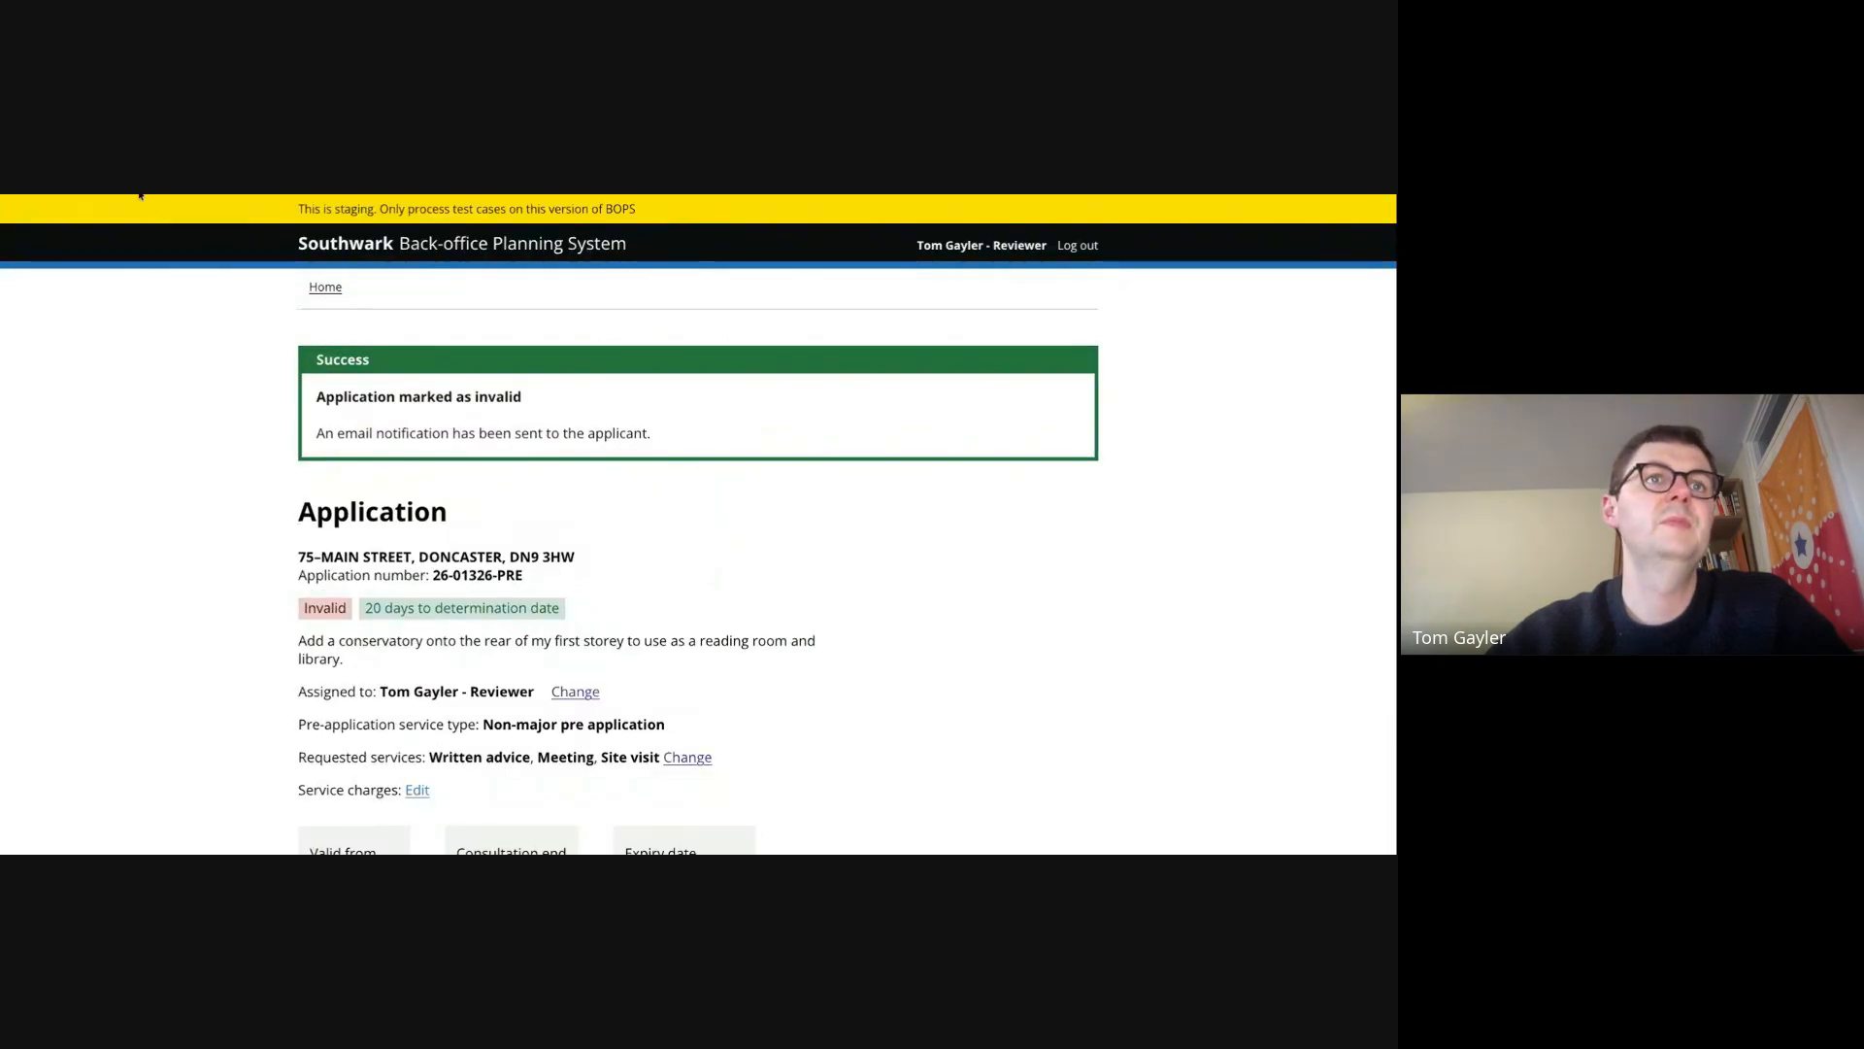
pyautogui.scroll(-5, 423, 542)
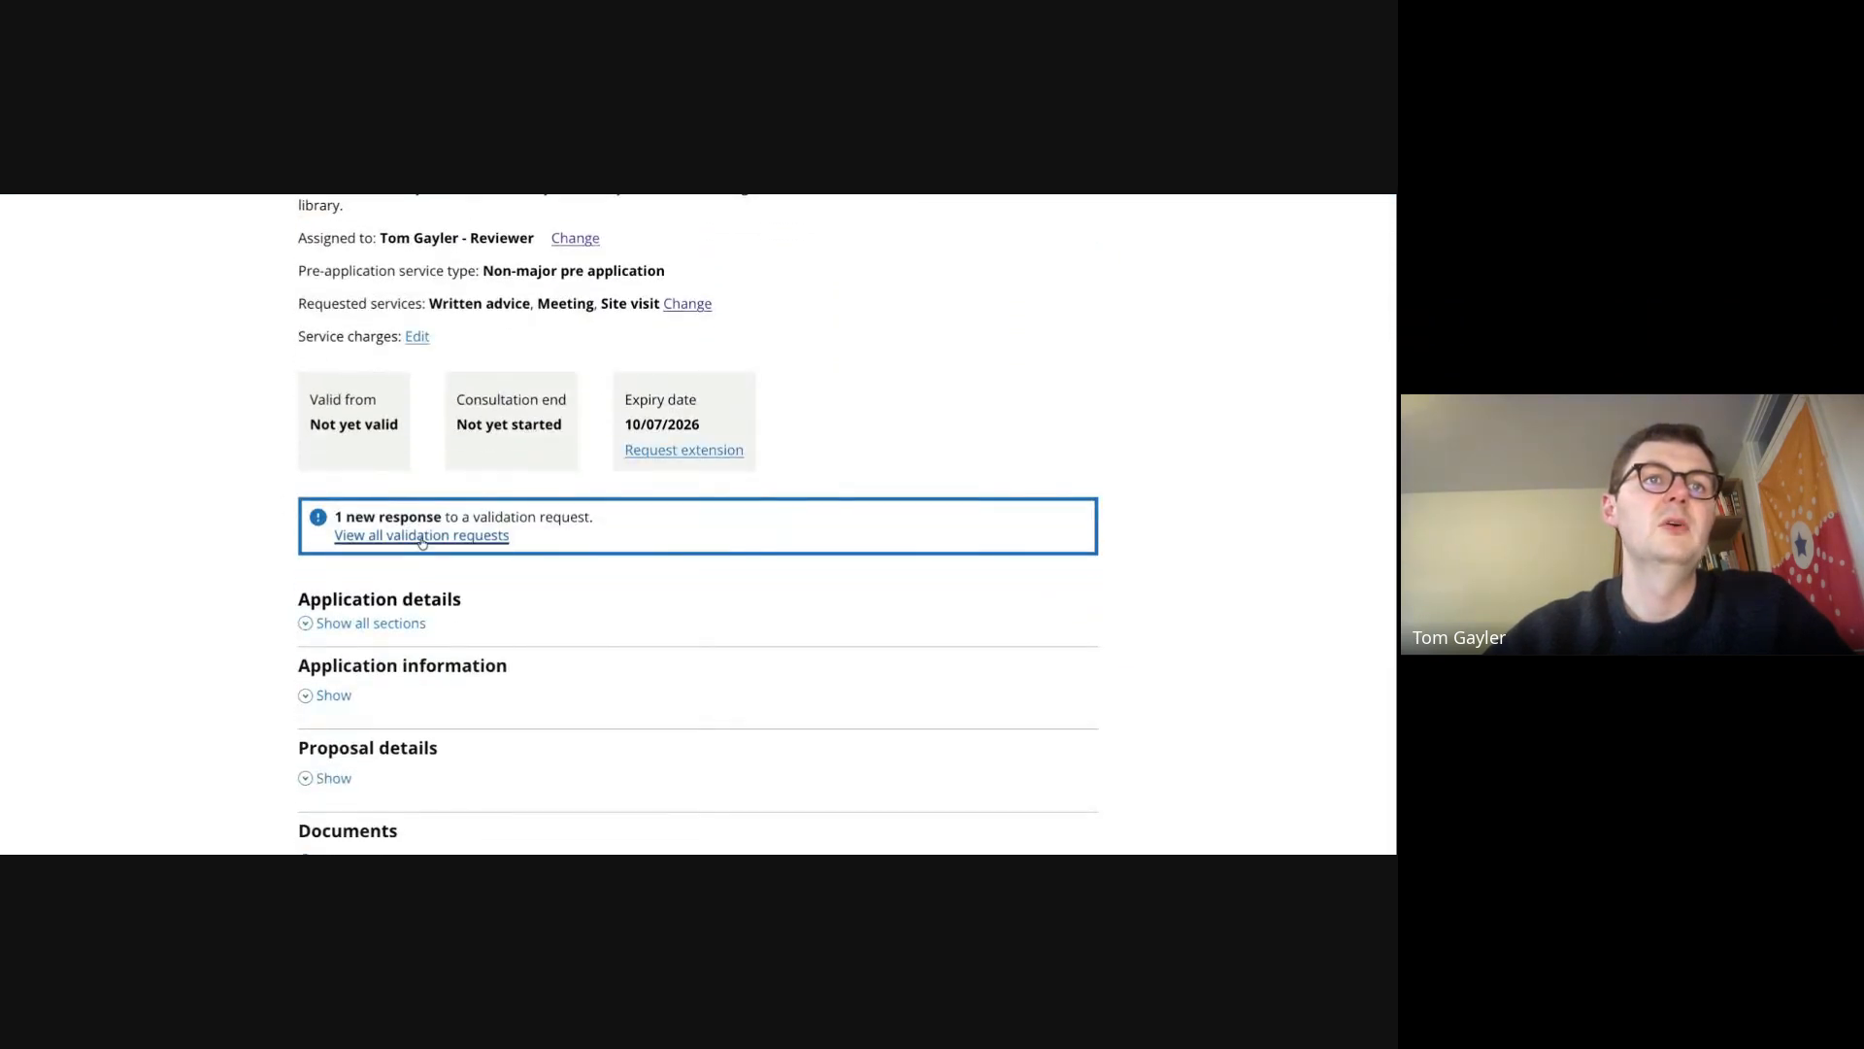
pyautogui.scroll(-5, 444, 546)
pyautogui.click(355, 670)
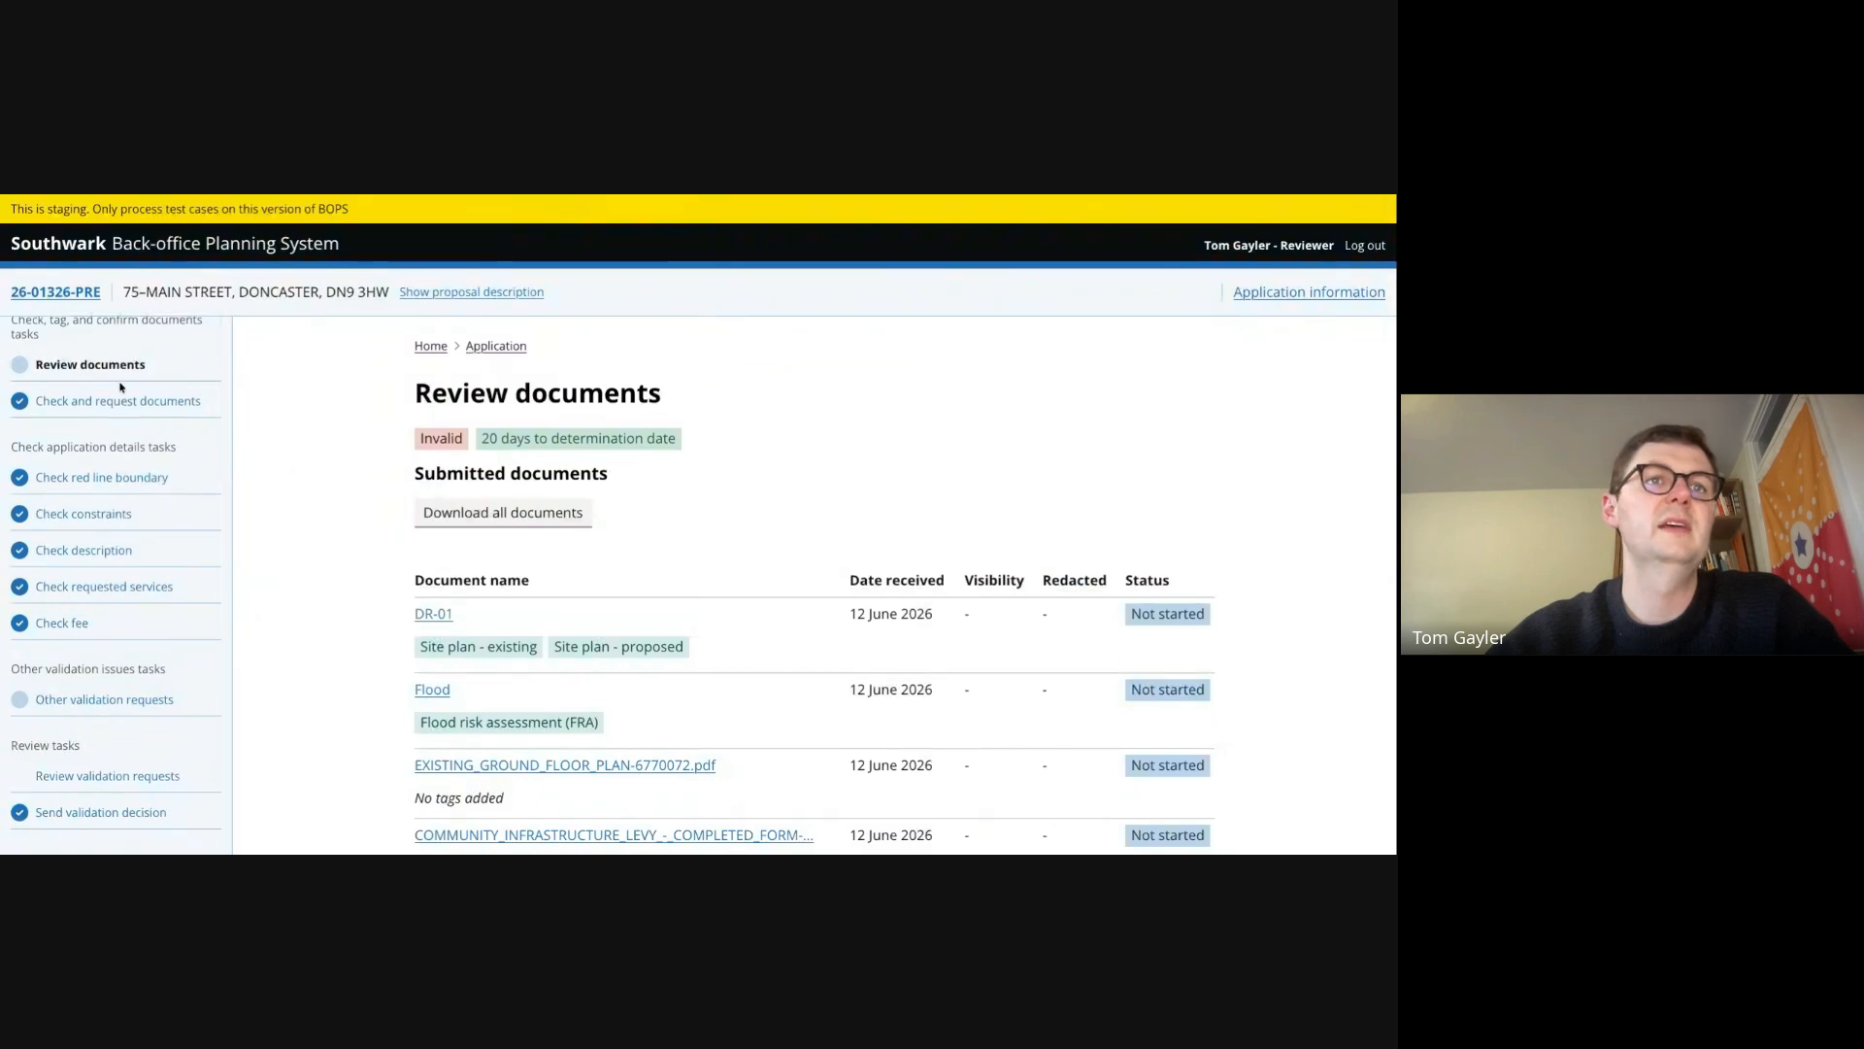
pyautogui.scroll(-3, 385, 585)
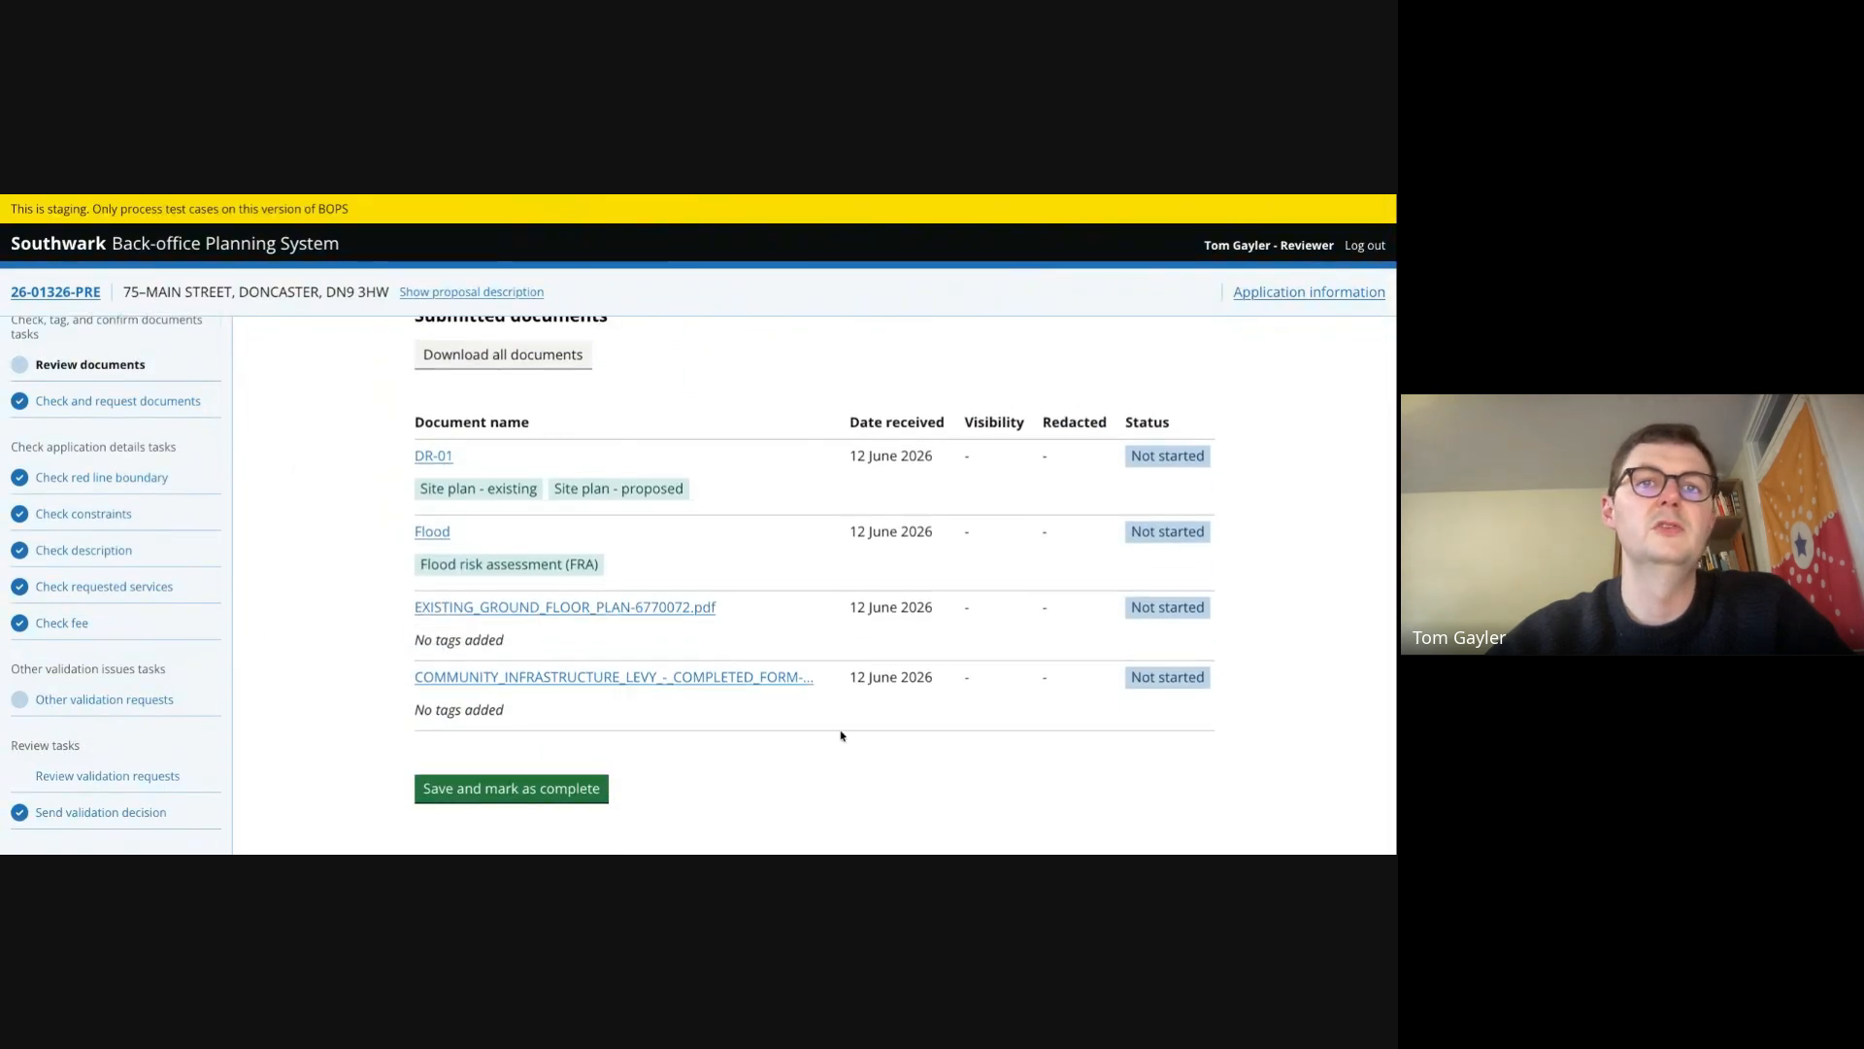
pyautogui.click(94, 778)
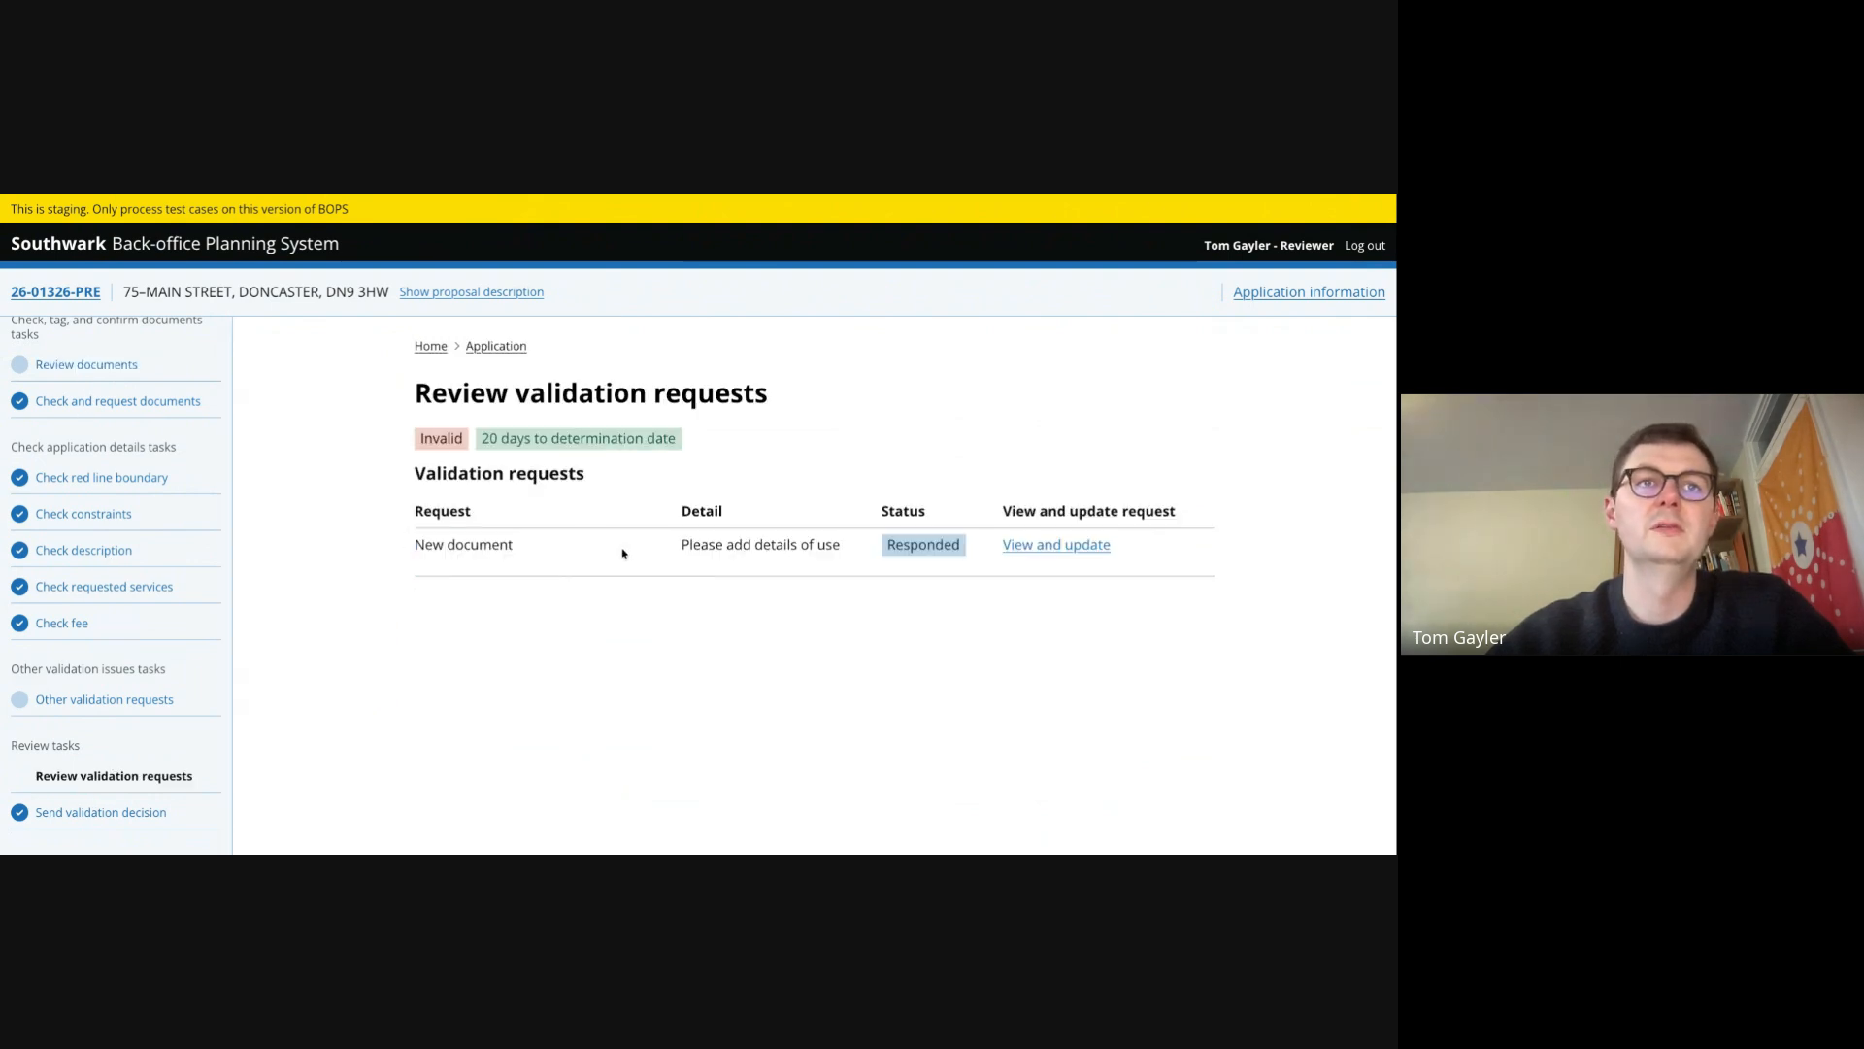
pyautogui.click(110, 812)
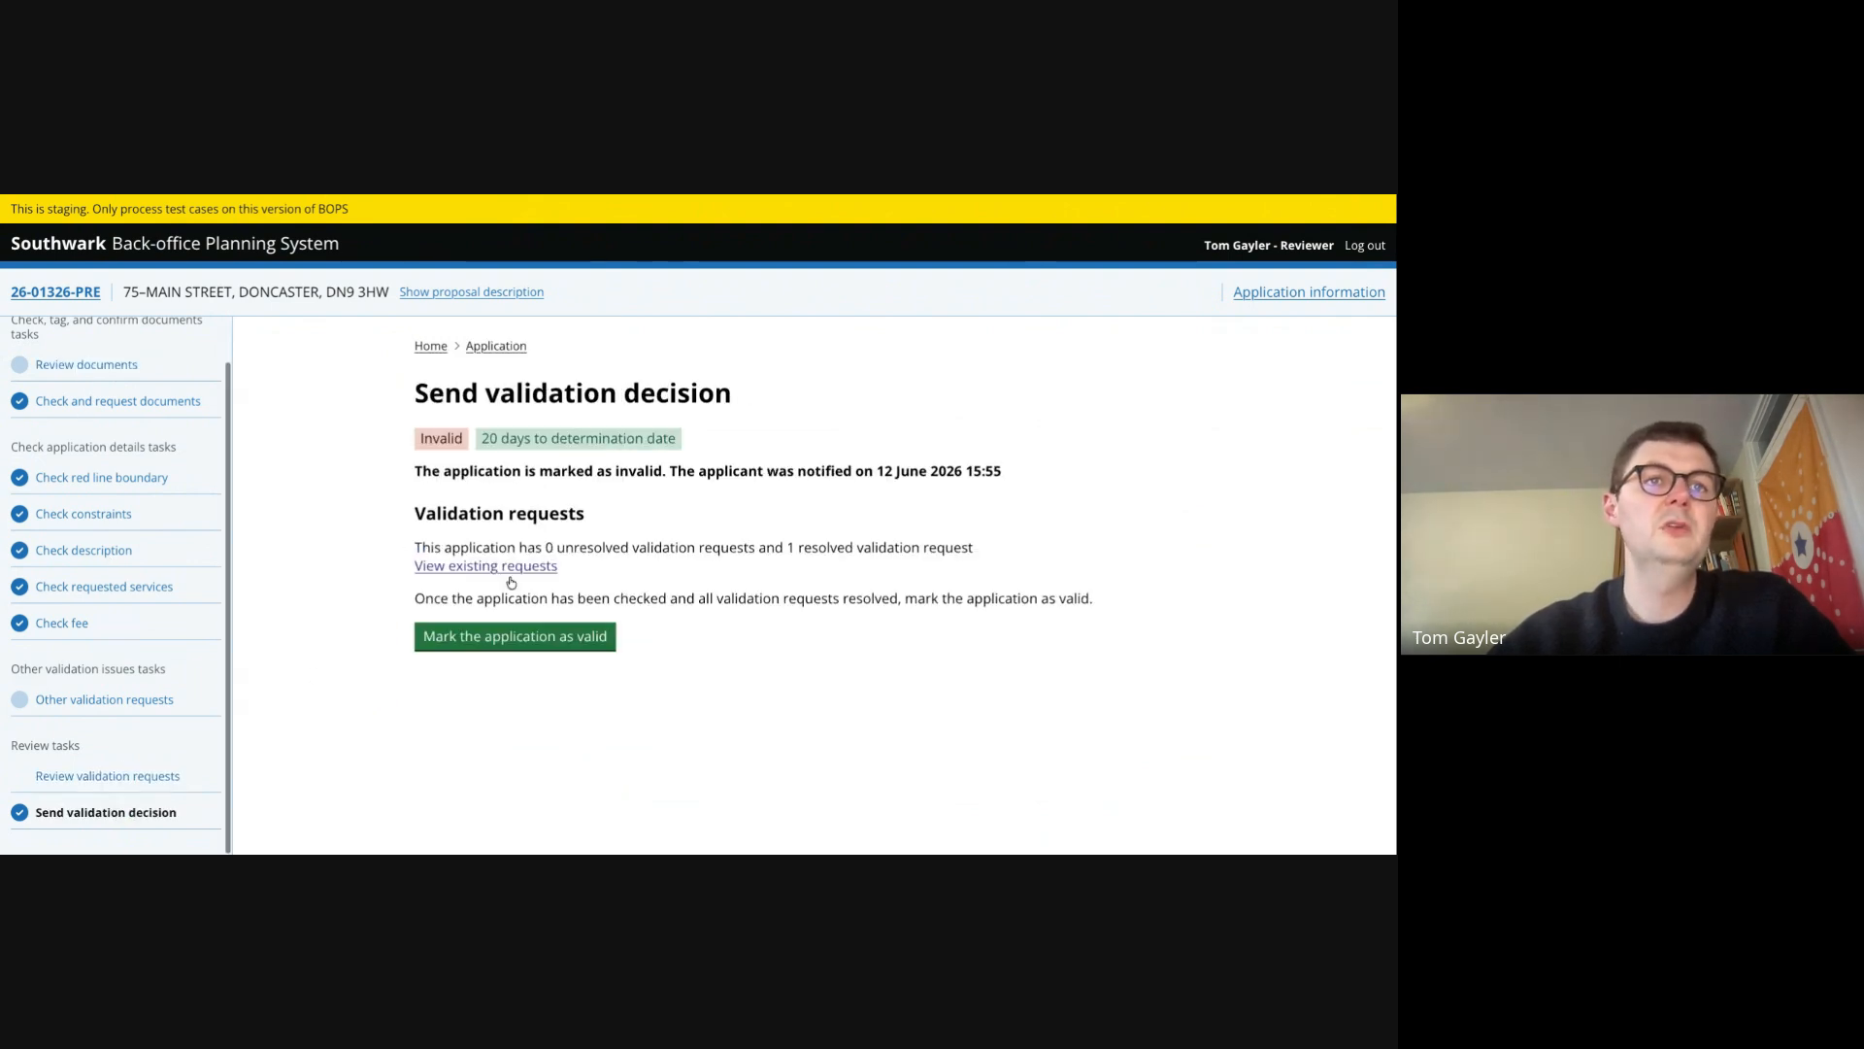
pyautogui.click(525, 636)
pyautogui.scroll(-8, 166, 641)
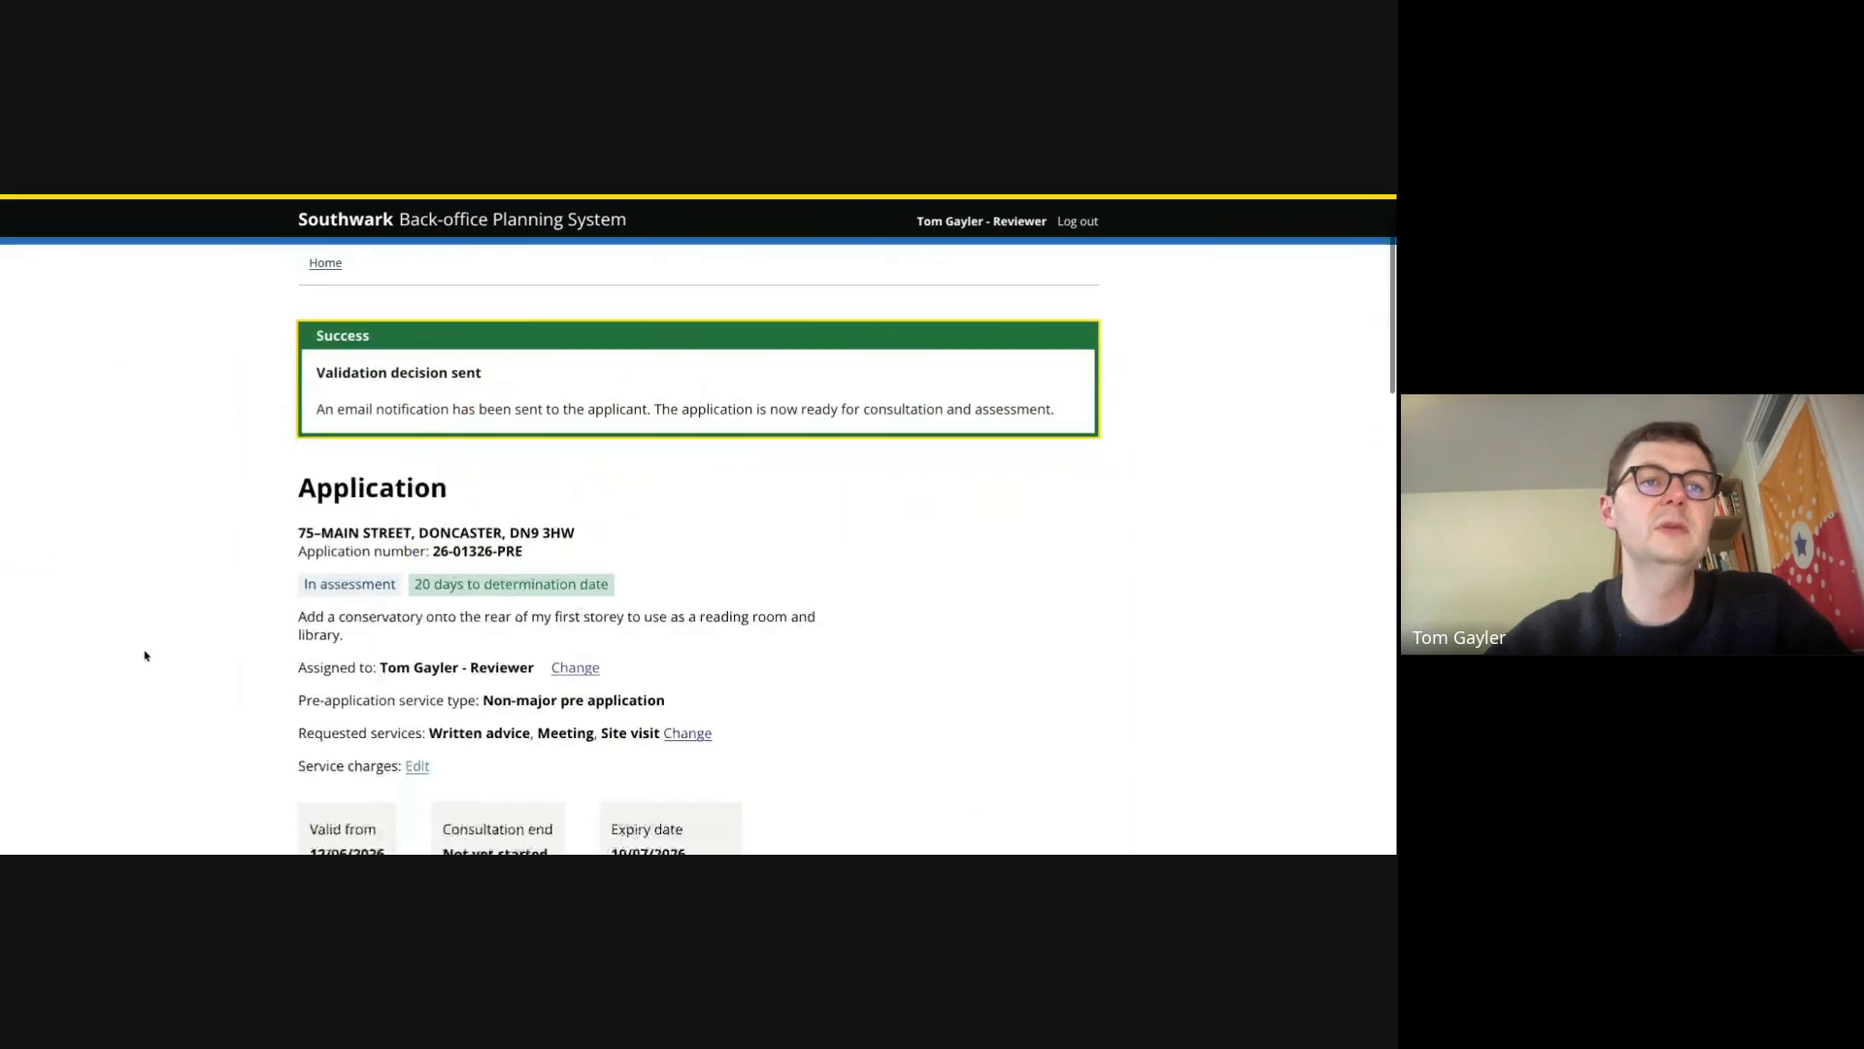
# - Open the consultation requirement task and save consultation as required
pyautogui.scroll(-3, 269, 665)
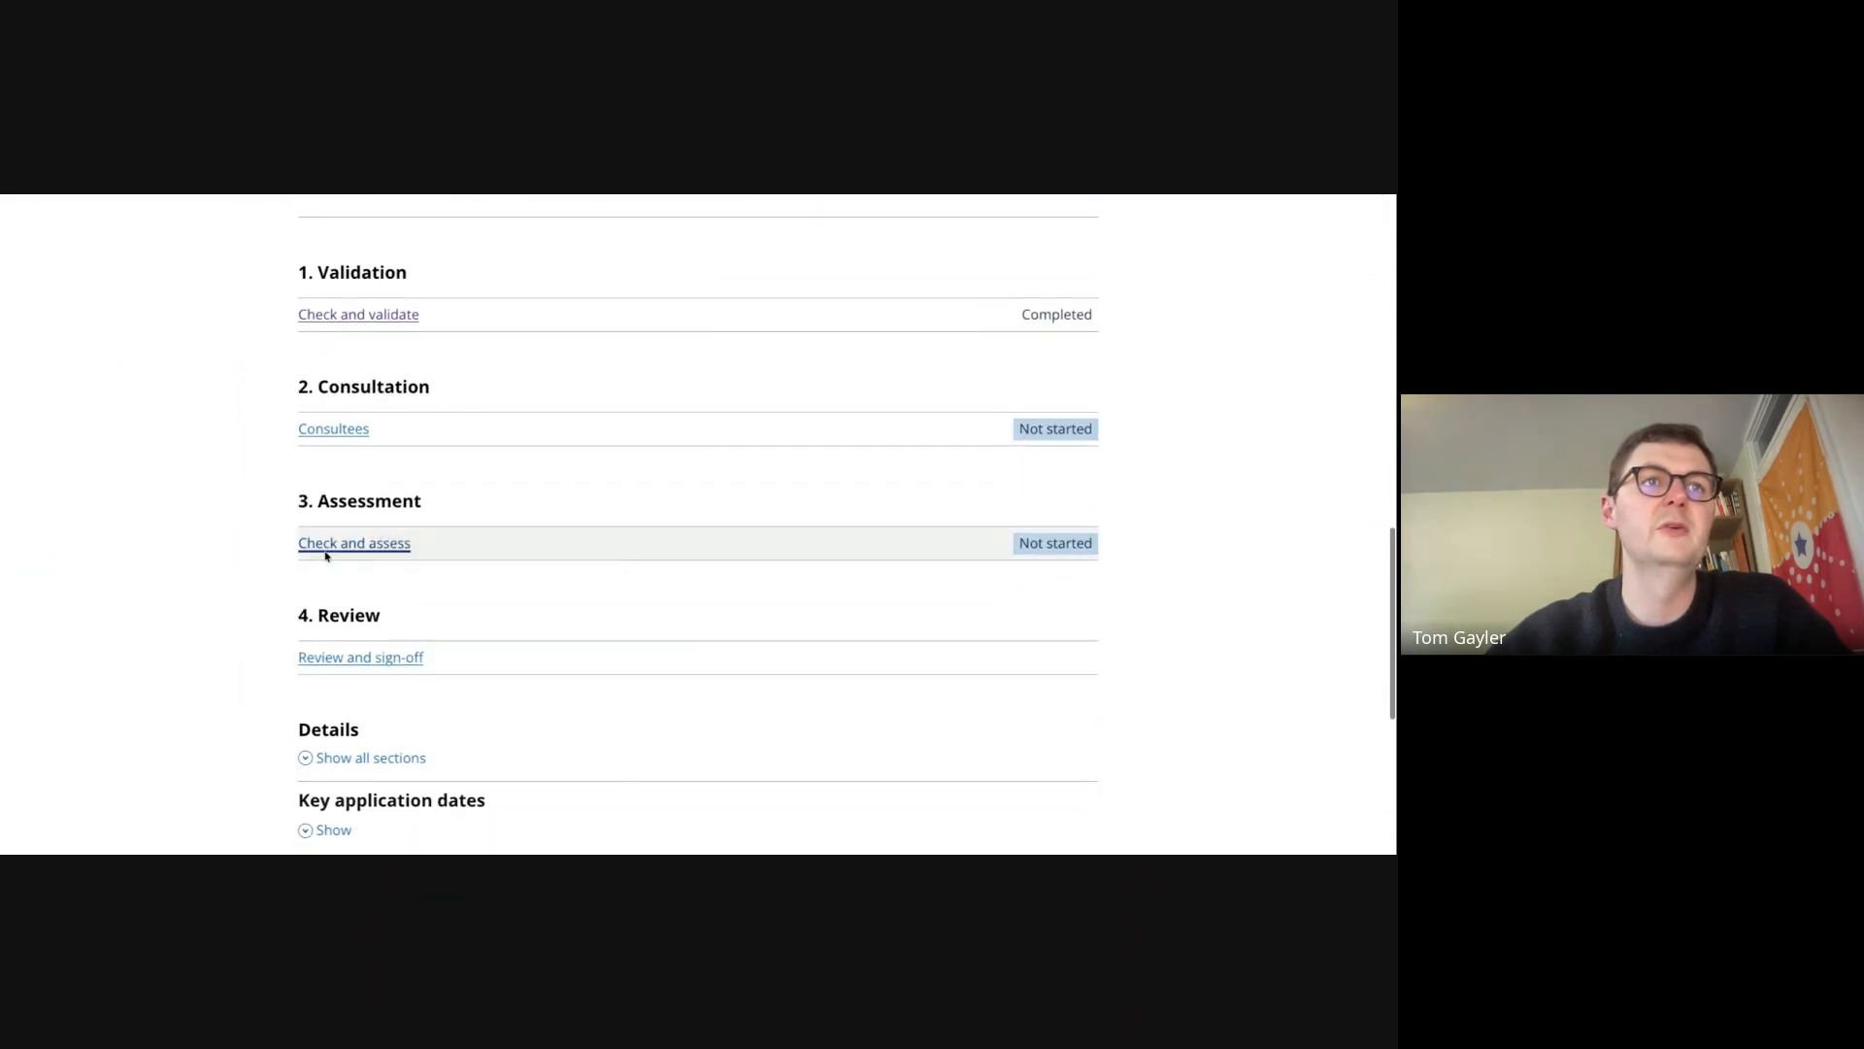
pyautogui.click(332, 425)
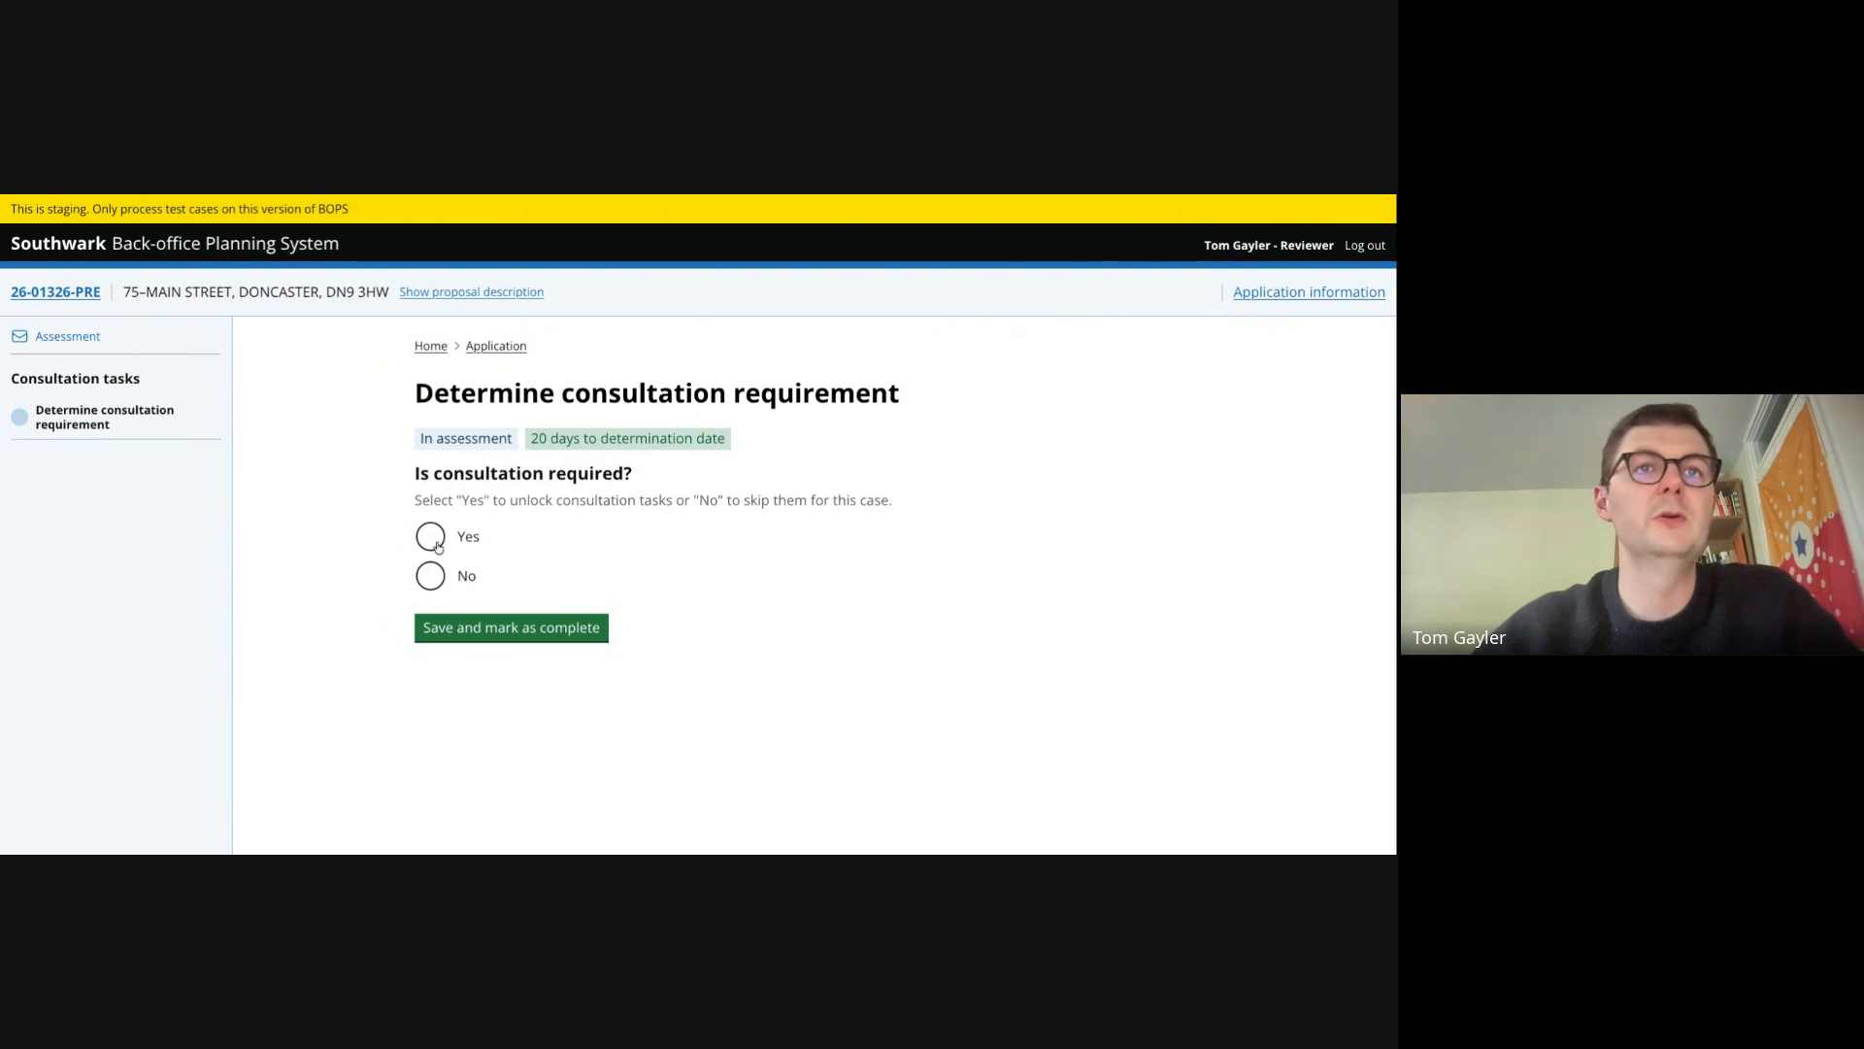
pyautogui.click(434, 542)
pyautogui.click(505, 628)
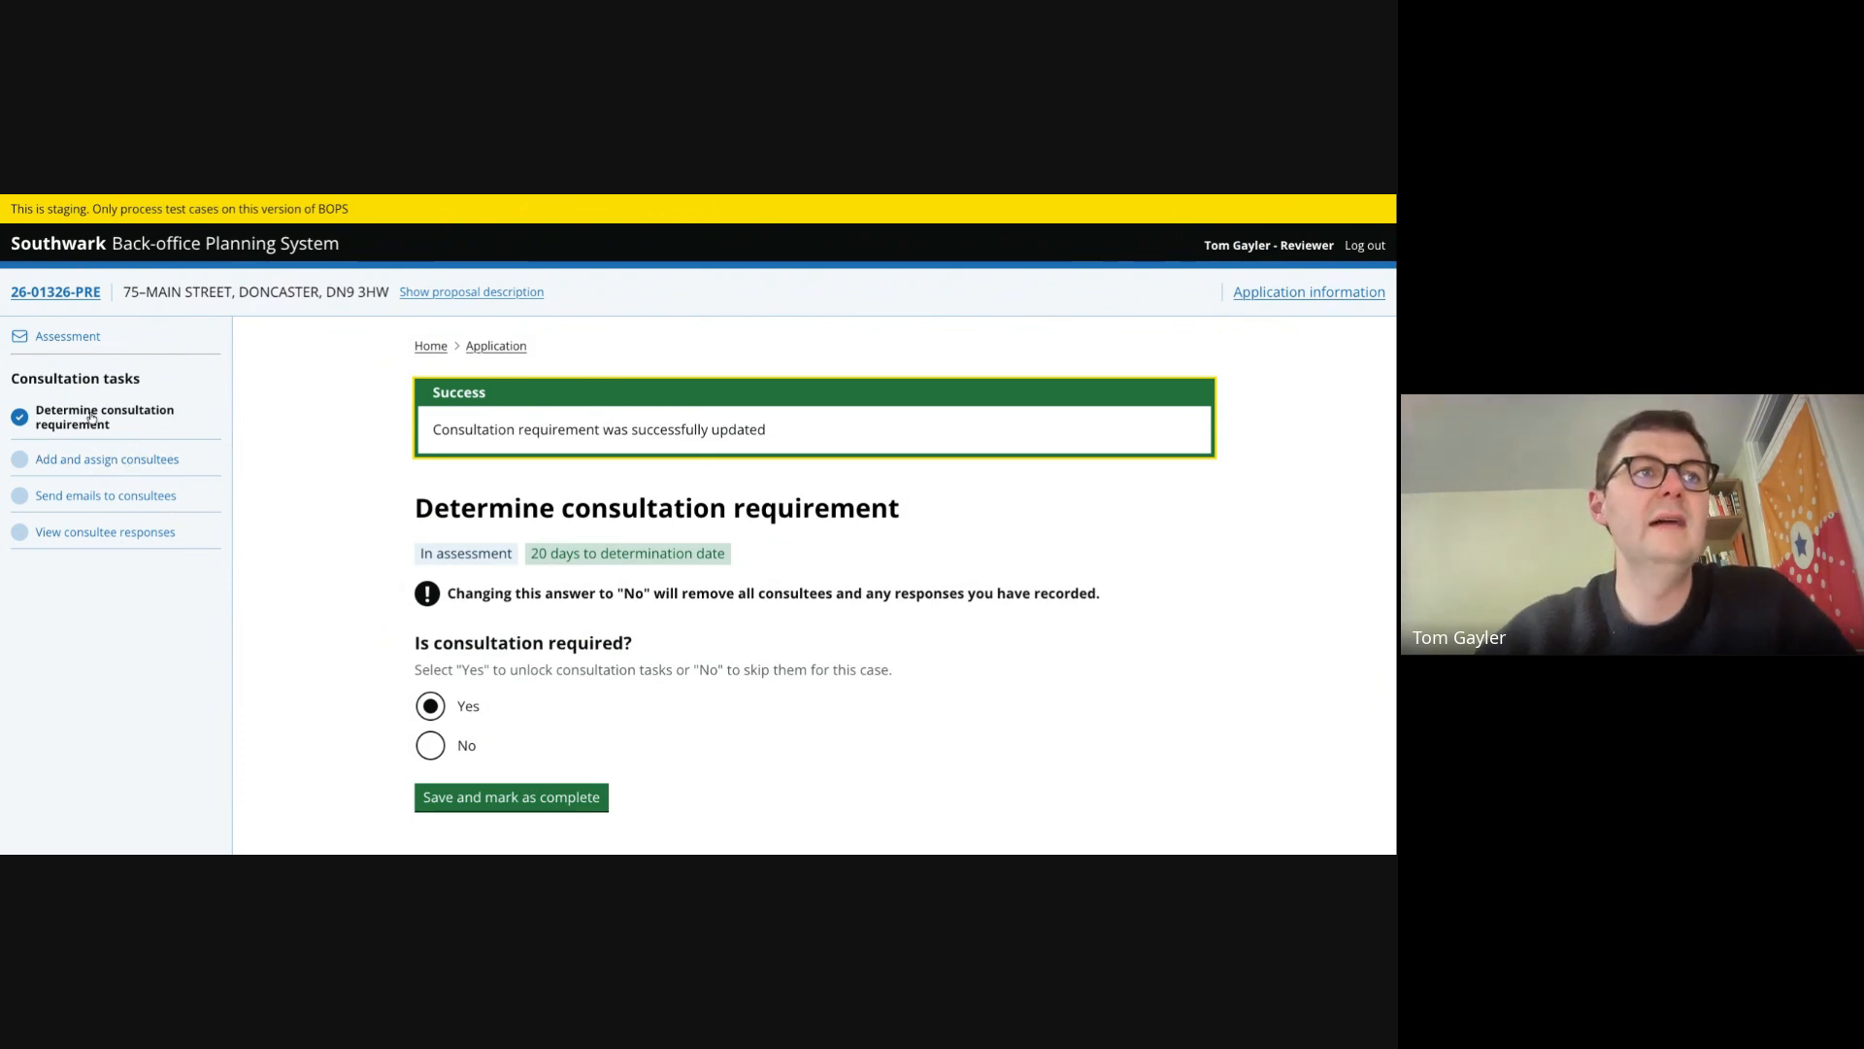
# - Change the consultation requirement to not required and save it as complete
pyautogui.click(433, 746)
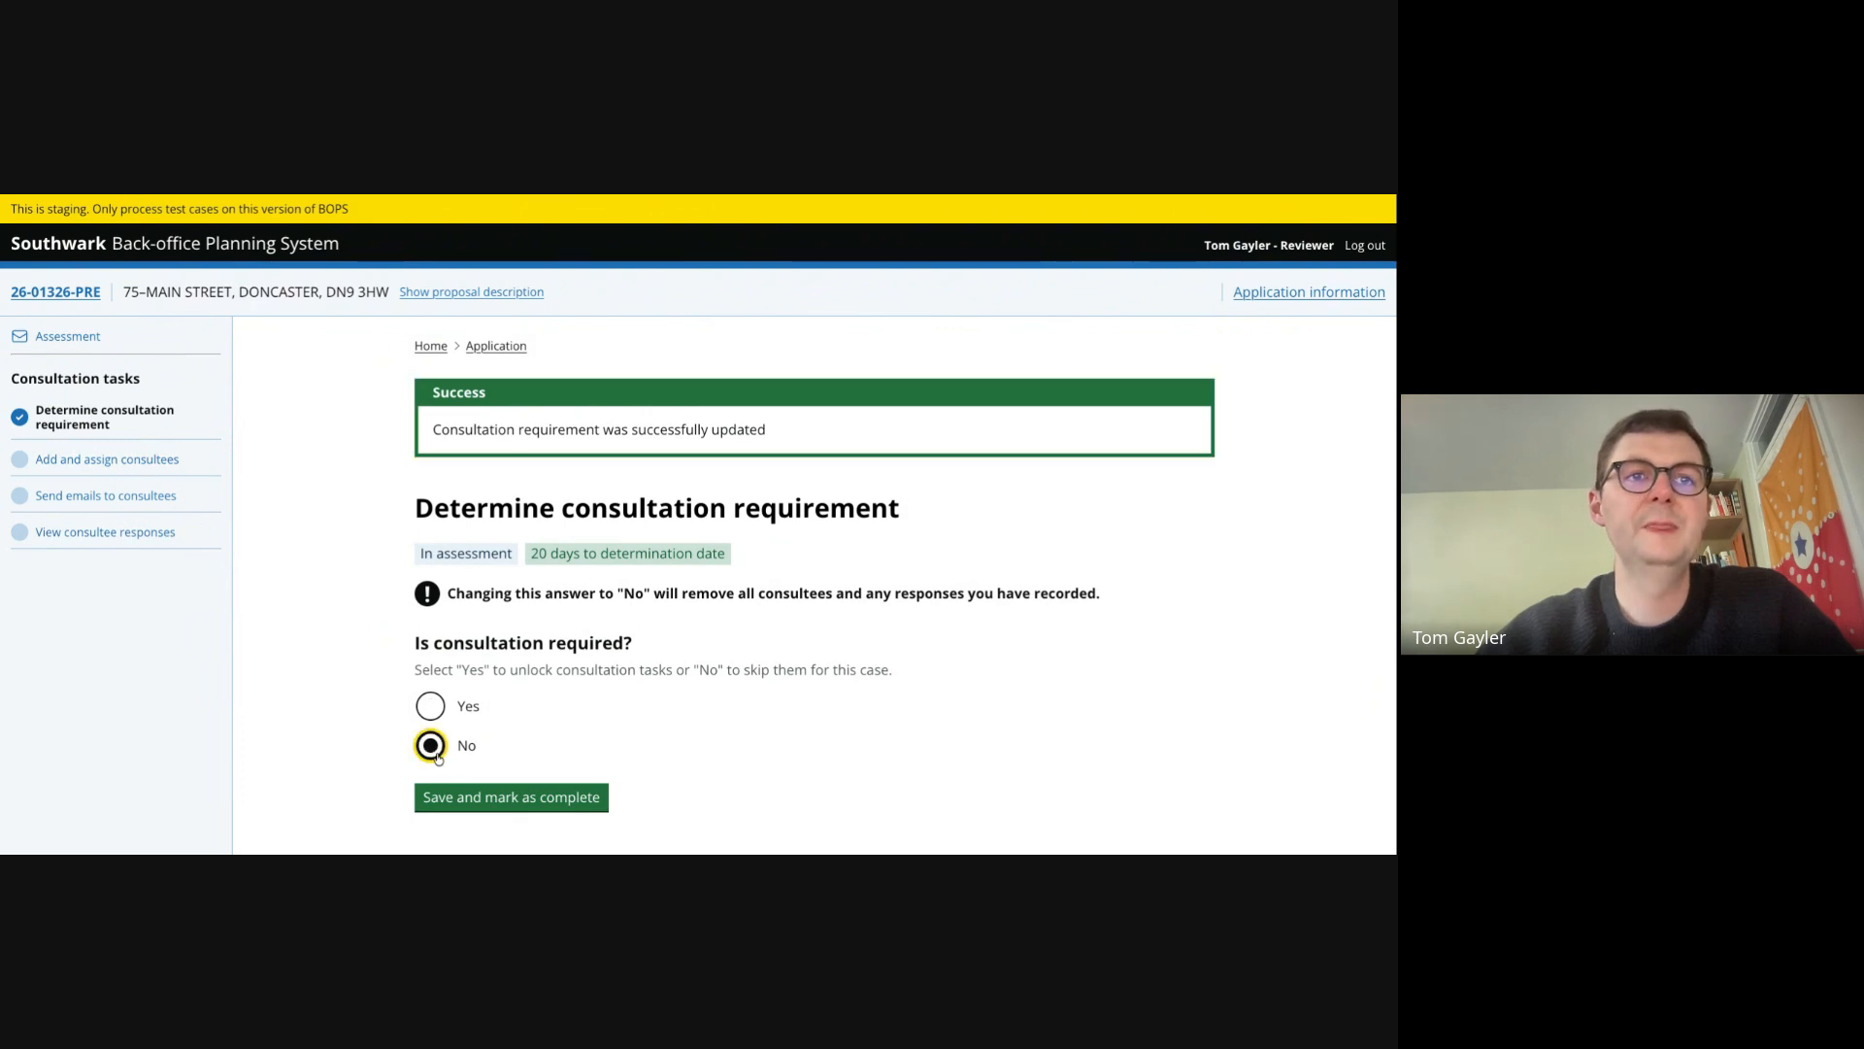
pyautogui.click(507, 800)
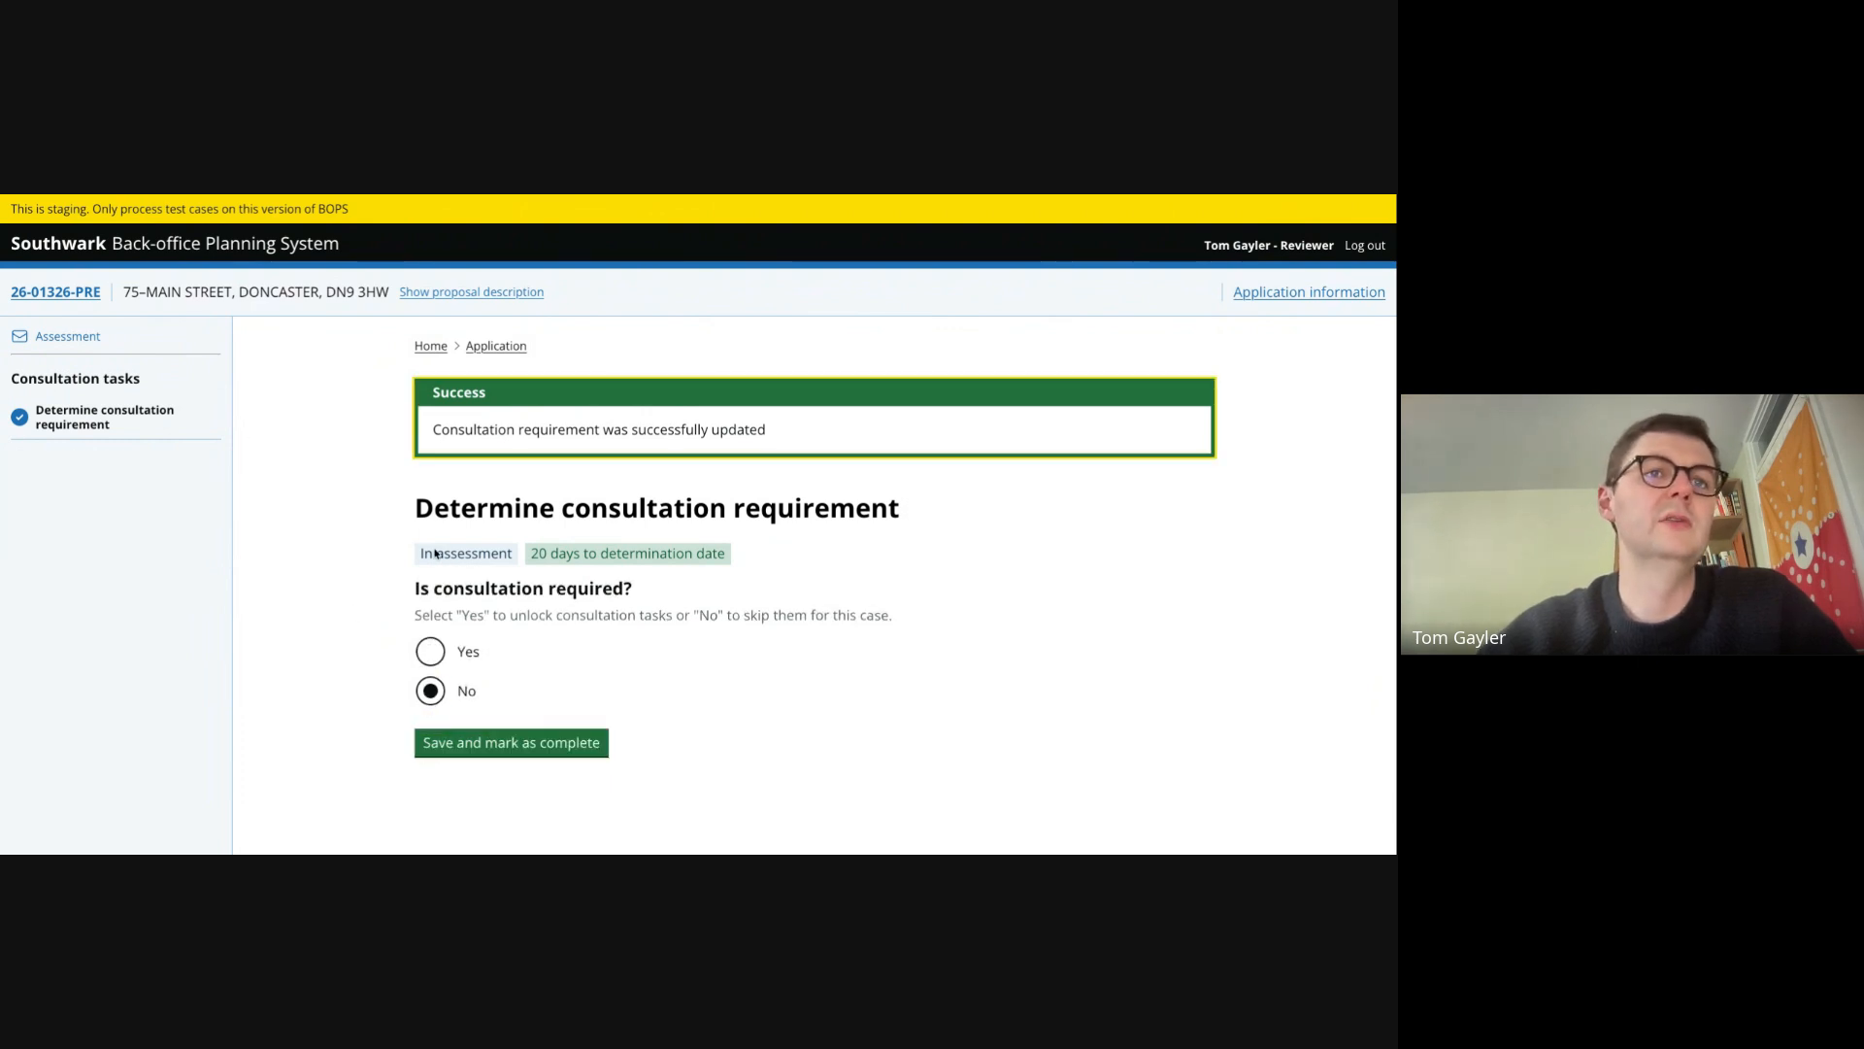
# - Answer Yes to every application details question, including the site map, and mark the check complete
pyautogui.click(67, 335)
pyautogui.scroll(-1, 339, 521)
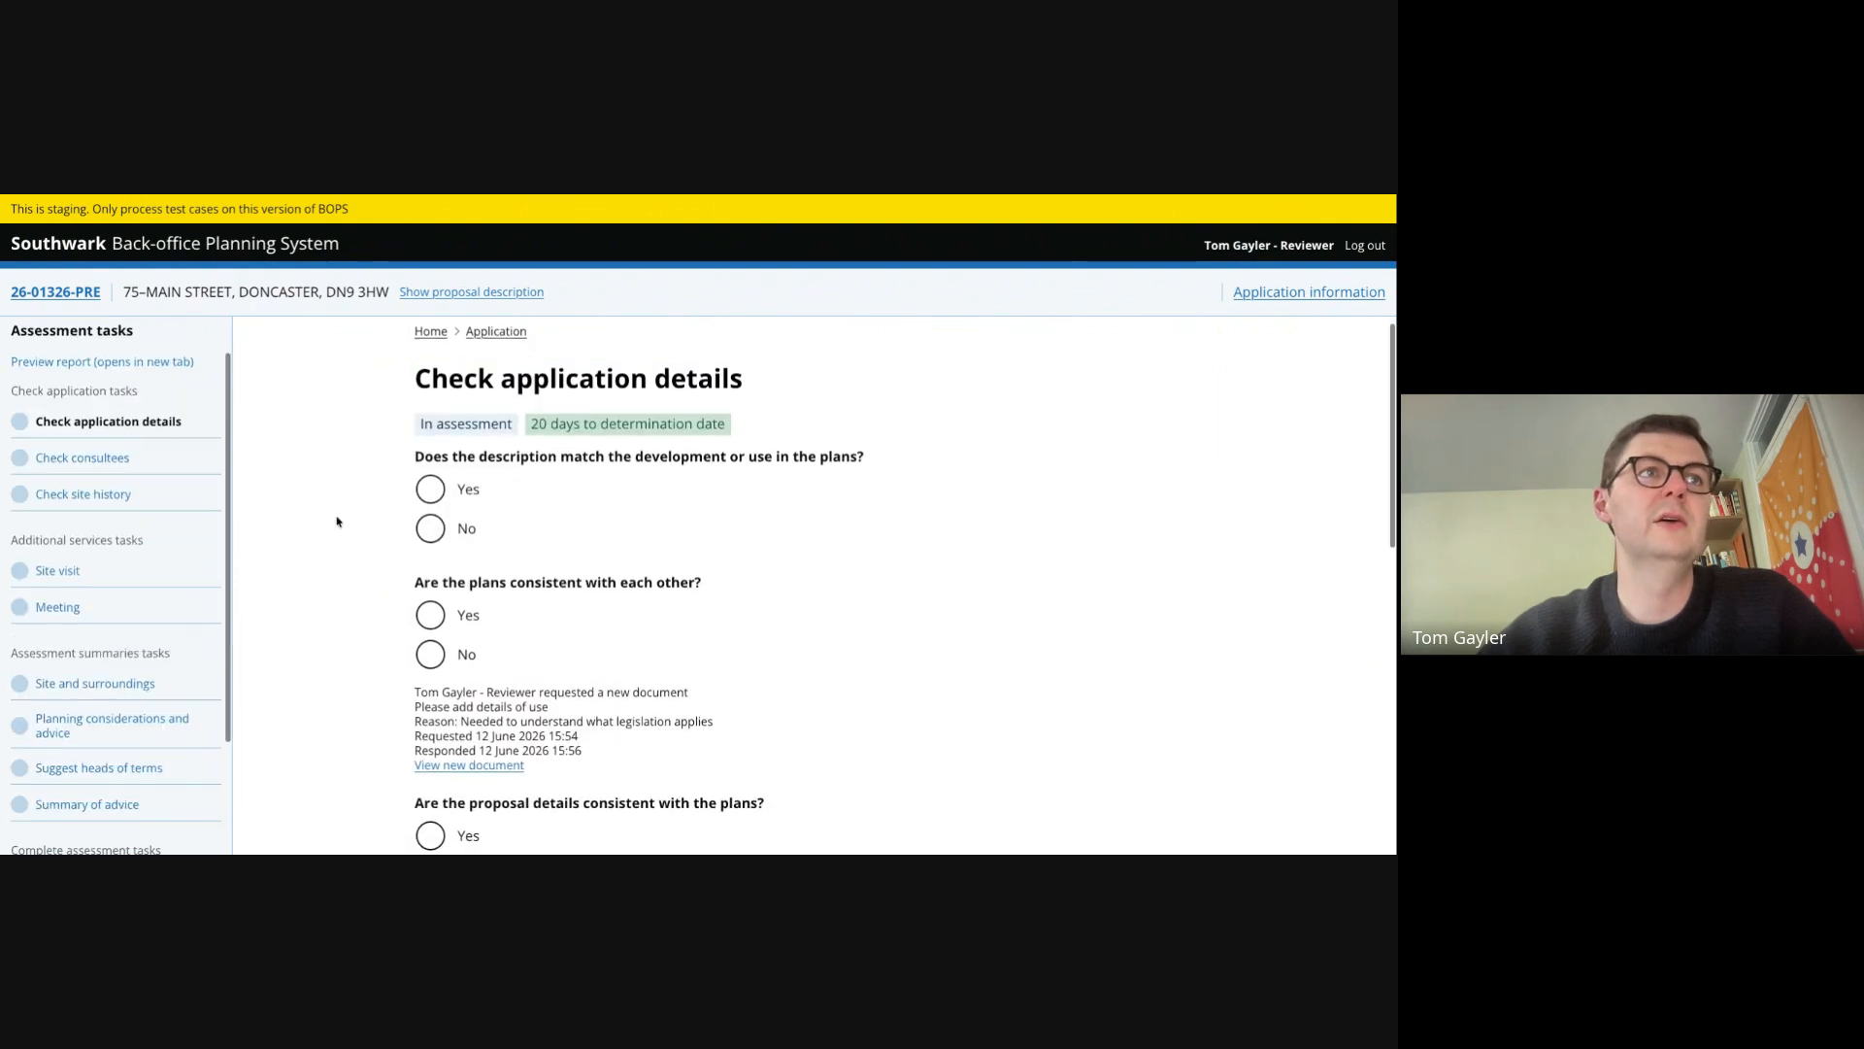
pyautogui.scroll(1, 336, 521)
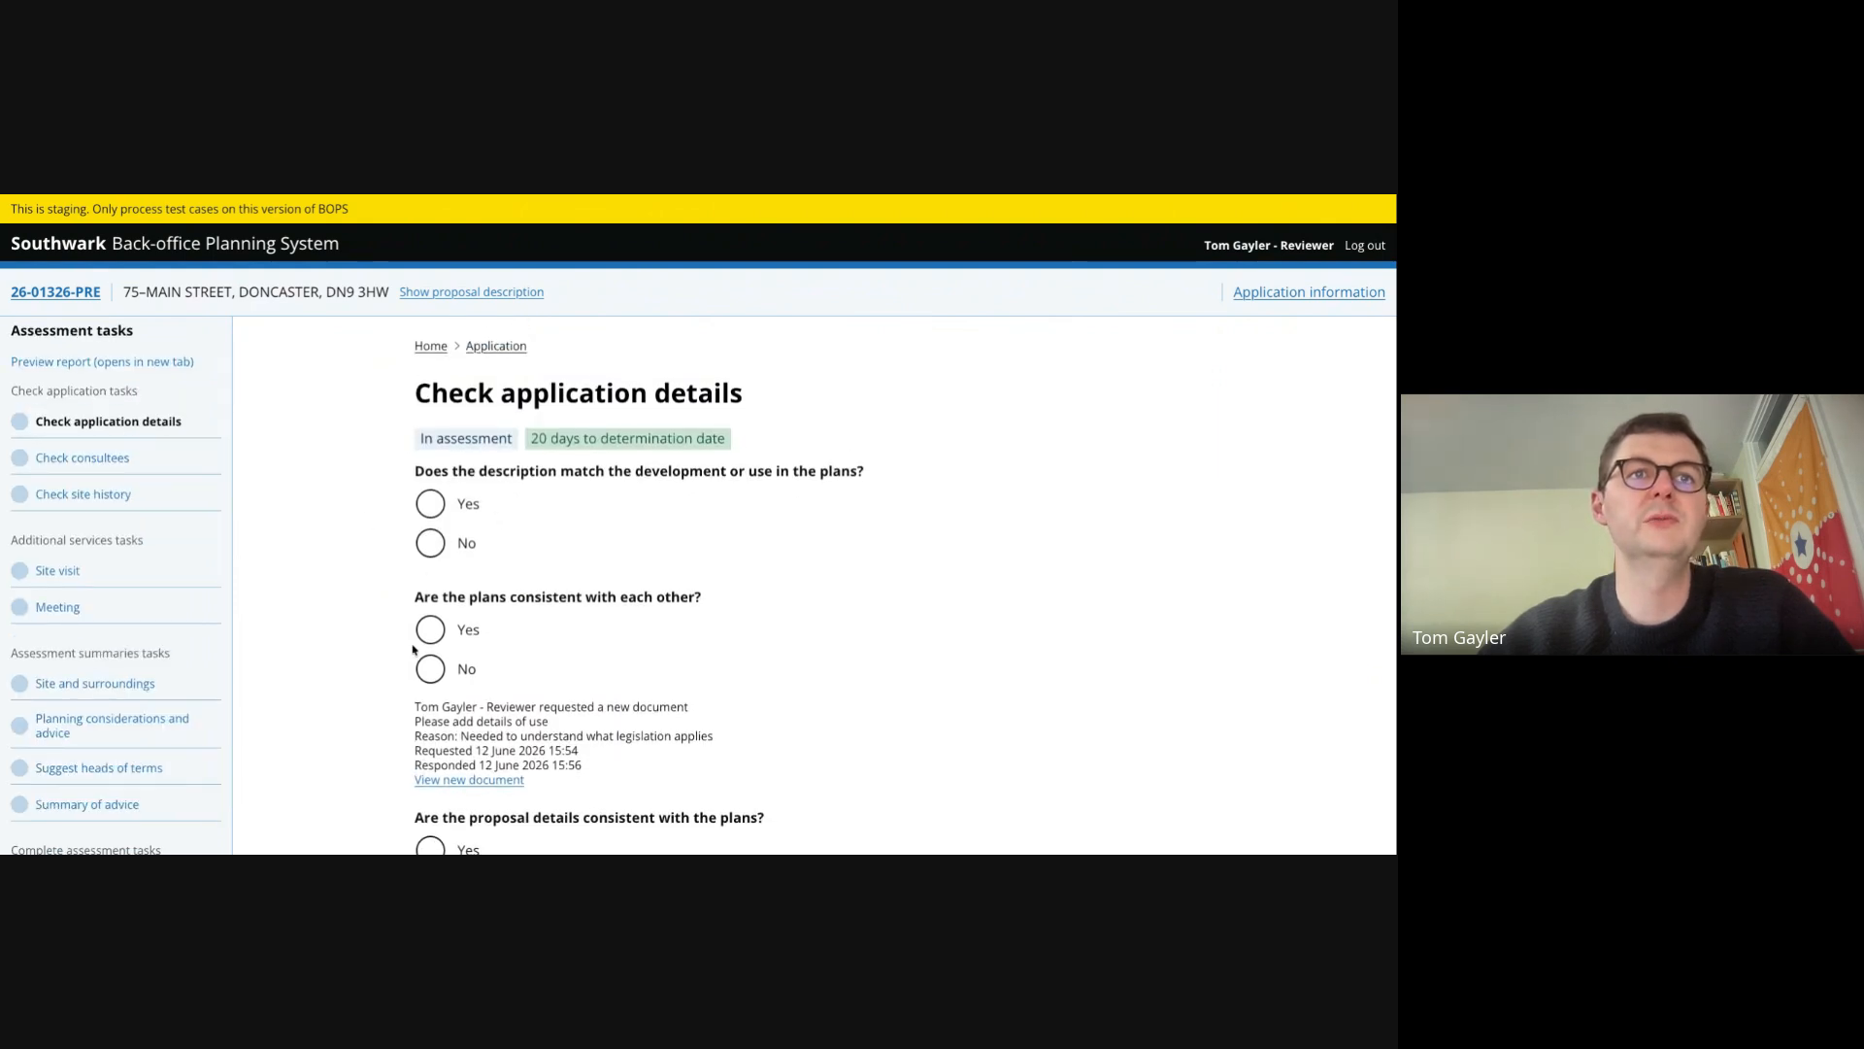
pyautogui.click(429, 507)
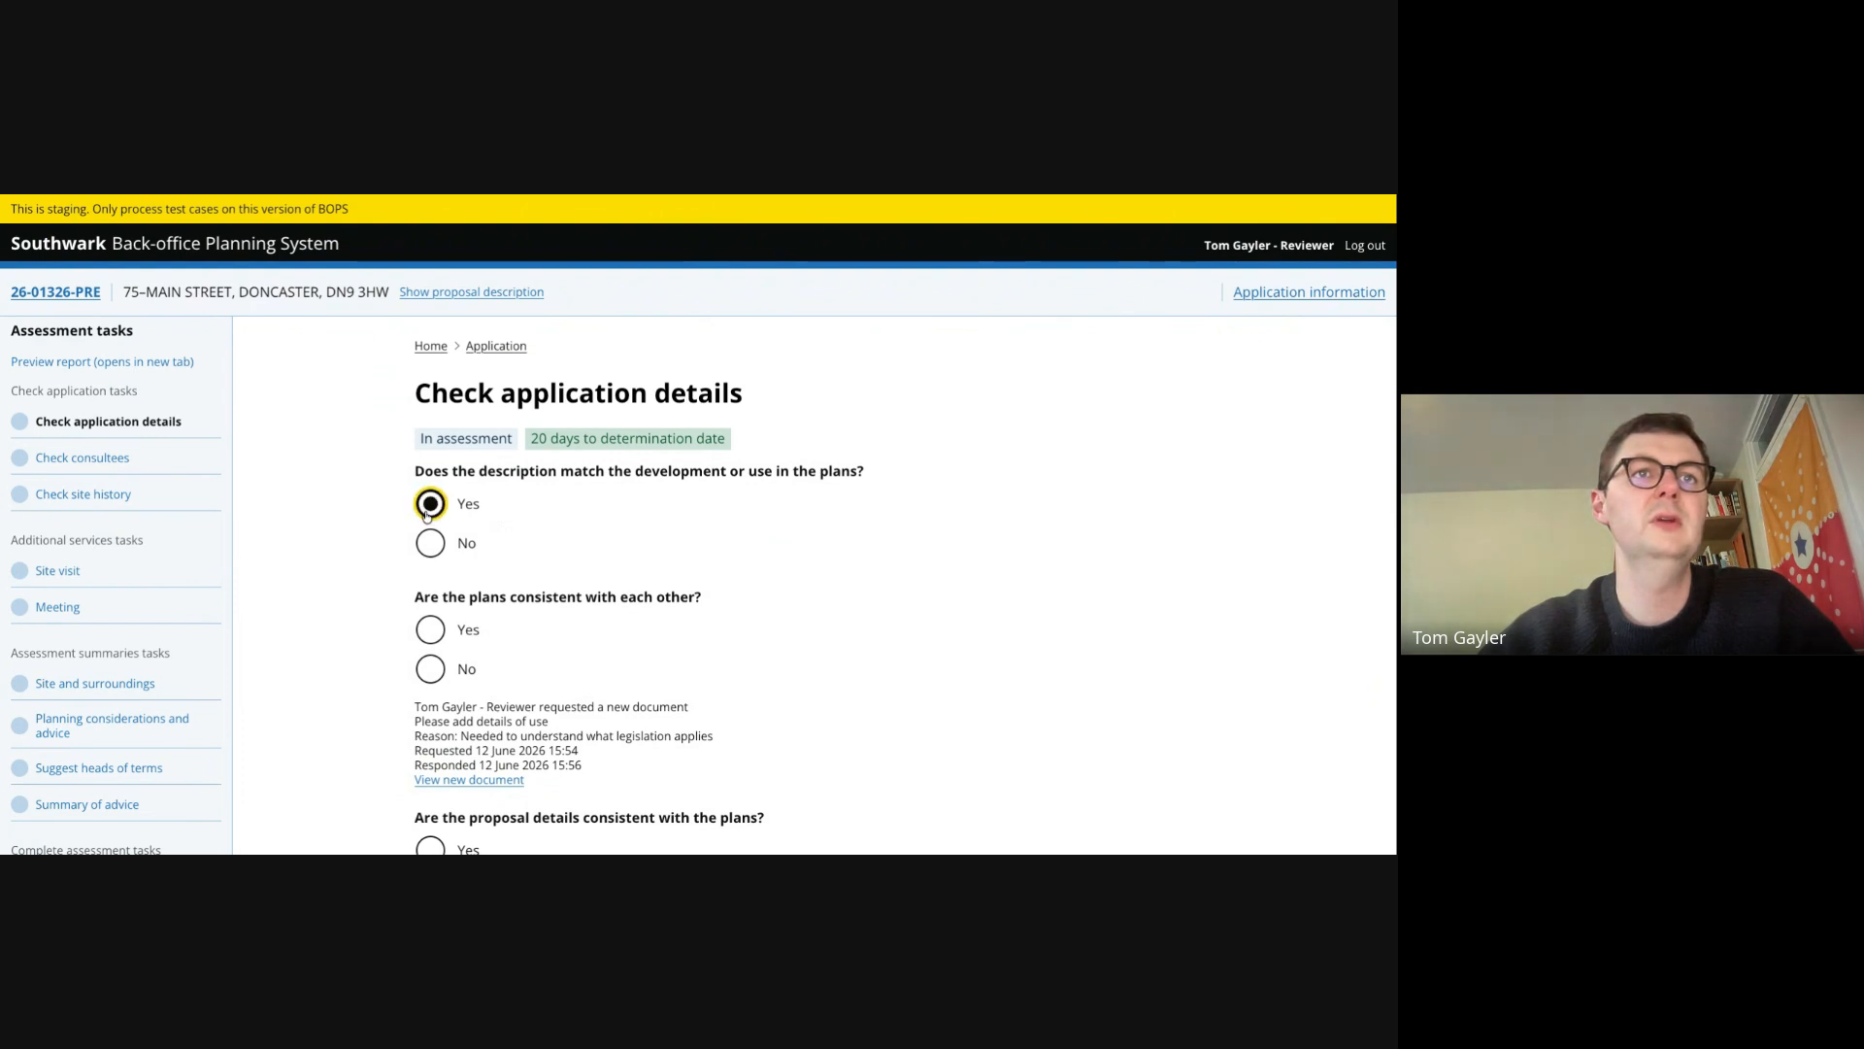
pyautogui.click(433, 631)
pyautogui.scroll(-1, 291, 658)
pyautogui.scroll(-1, 279, 663)
pyautogui.click(430, 573)
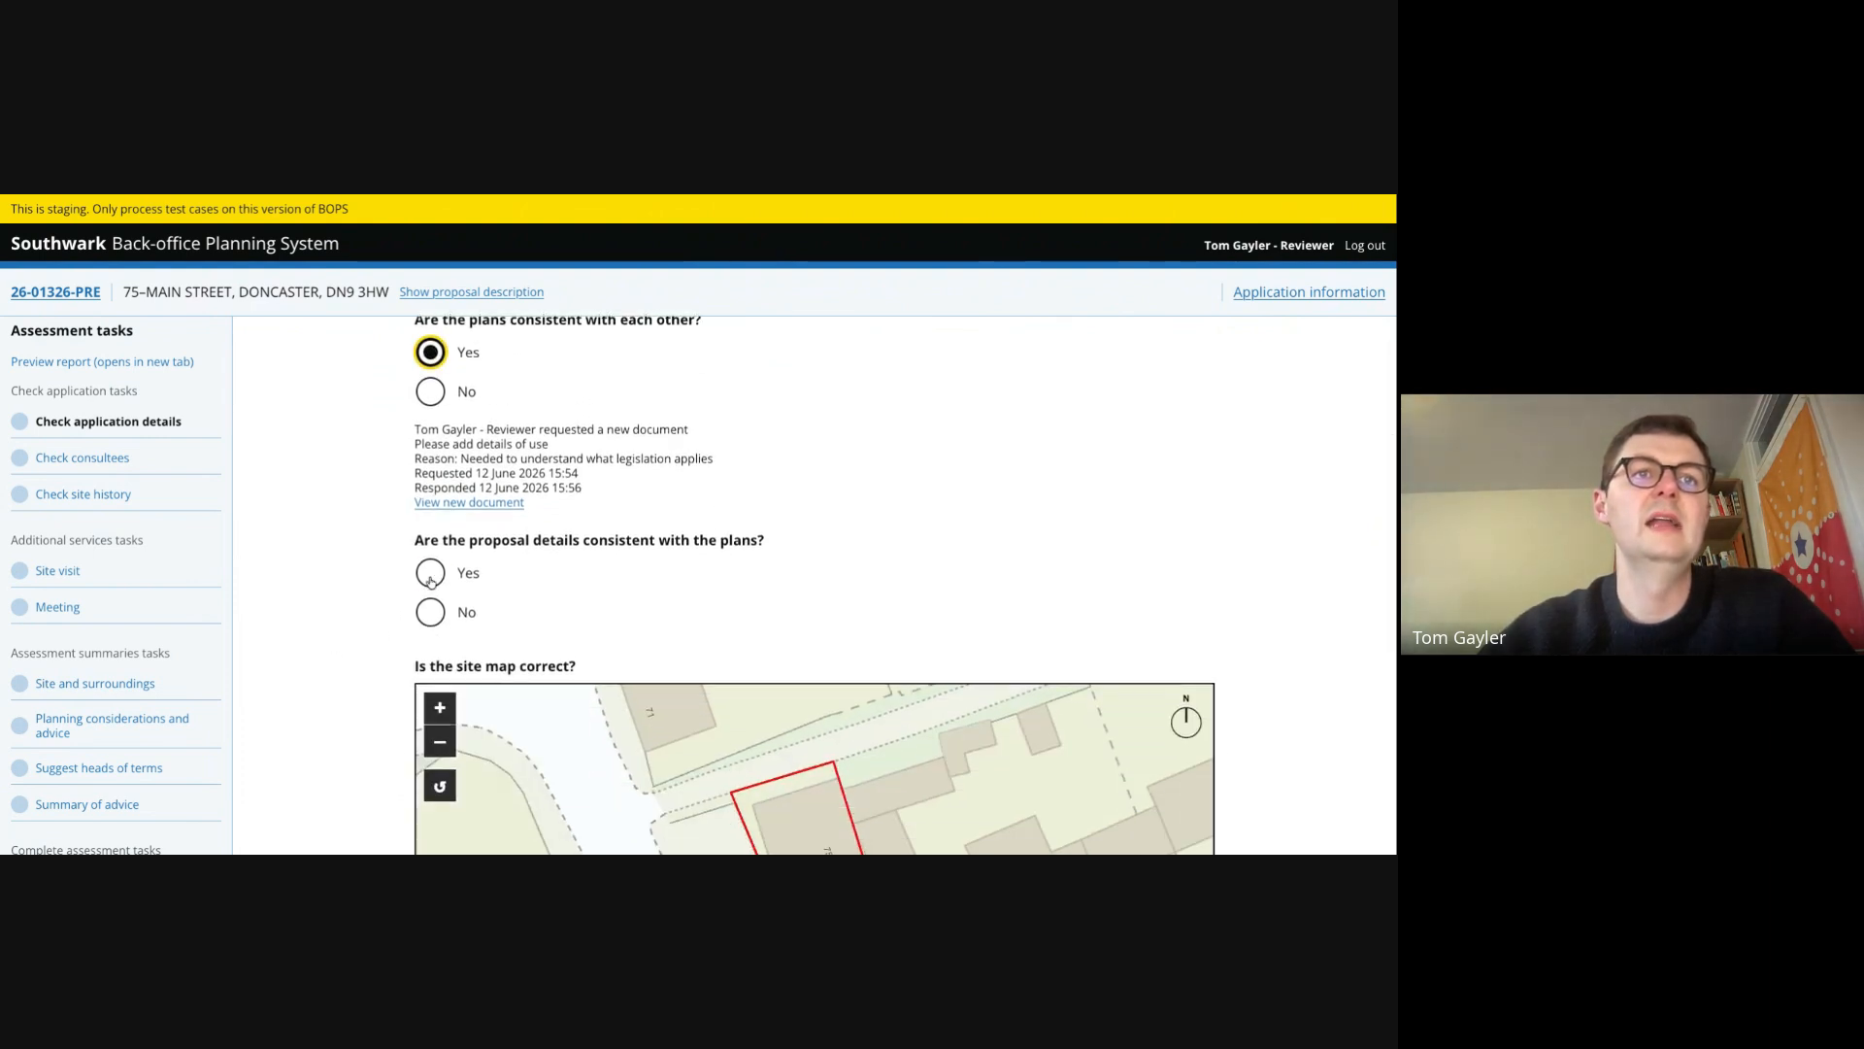
pyautogui.scroll(-3, 346, 660)
pyautogui.click(430, 689)
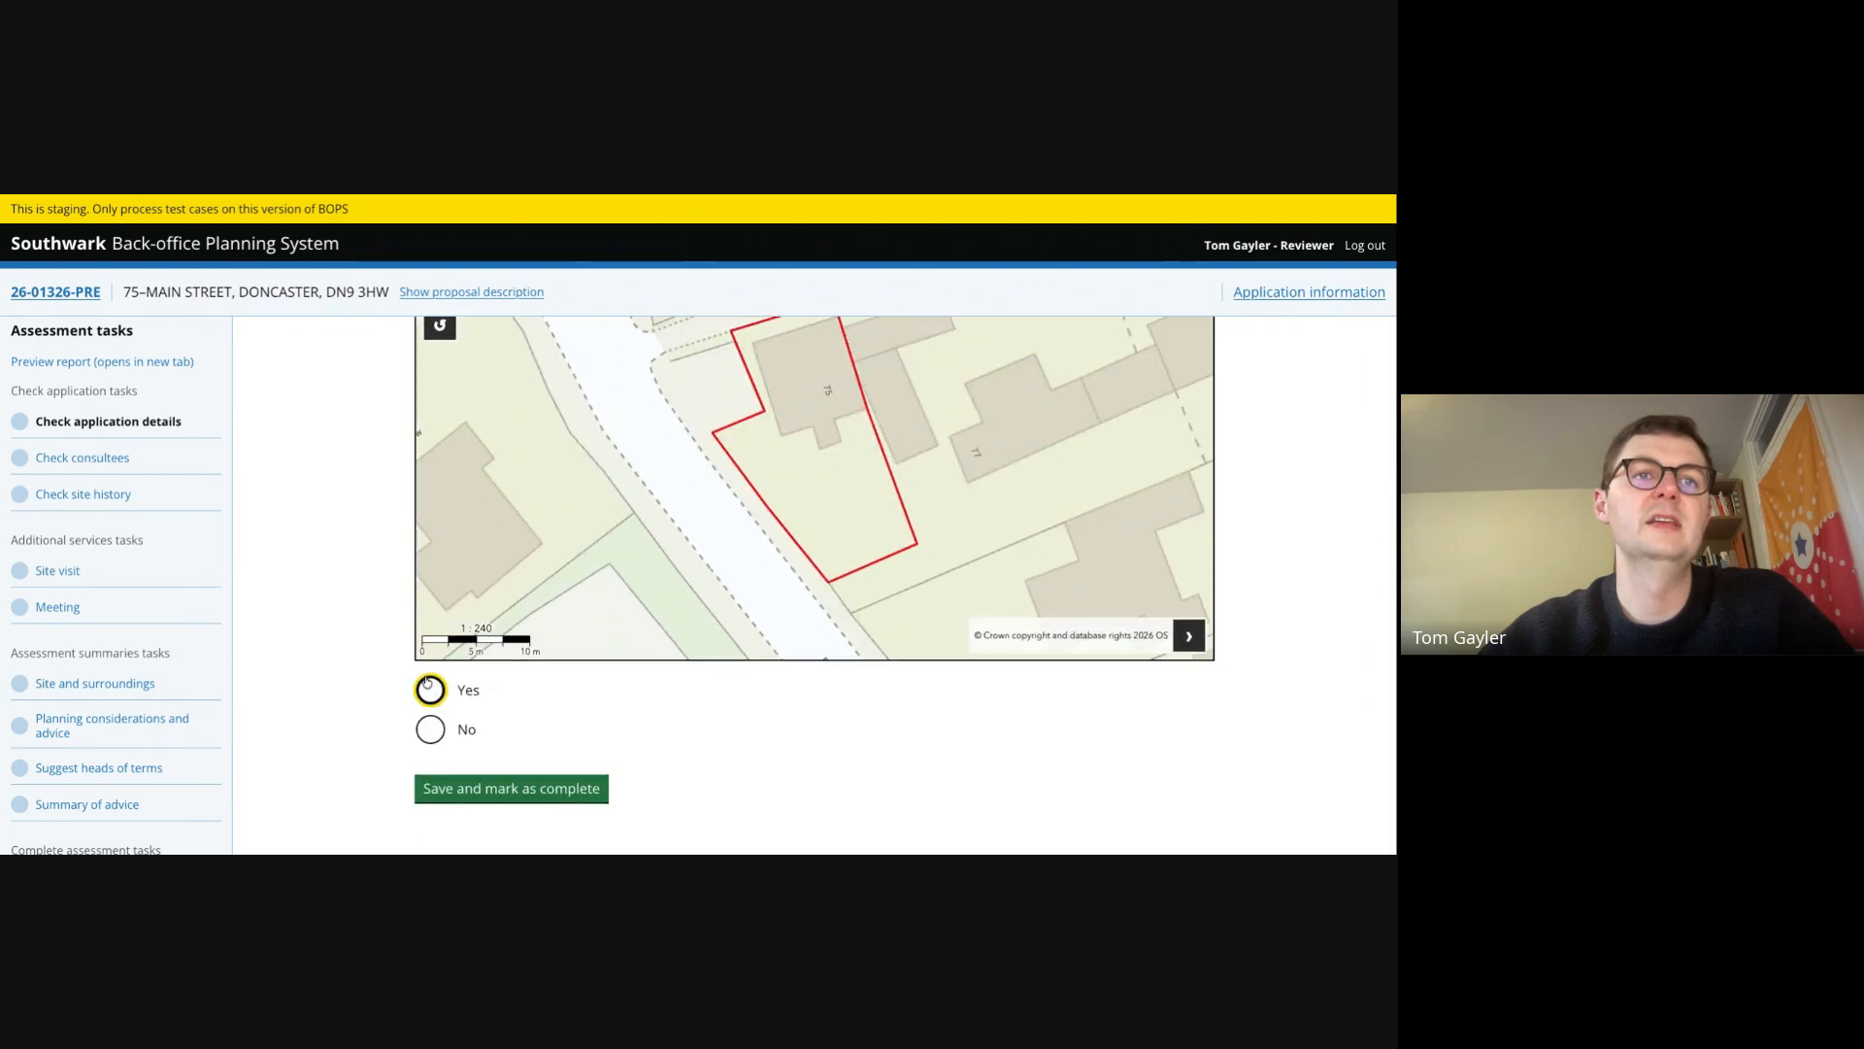
pyautogui.click(550, 798)
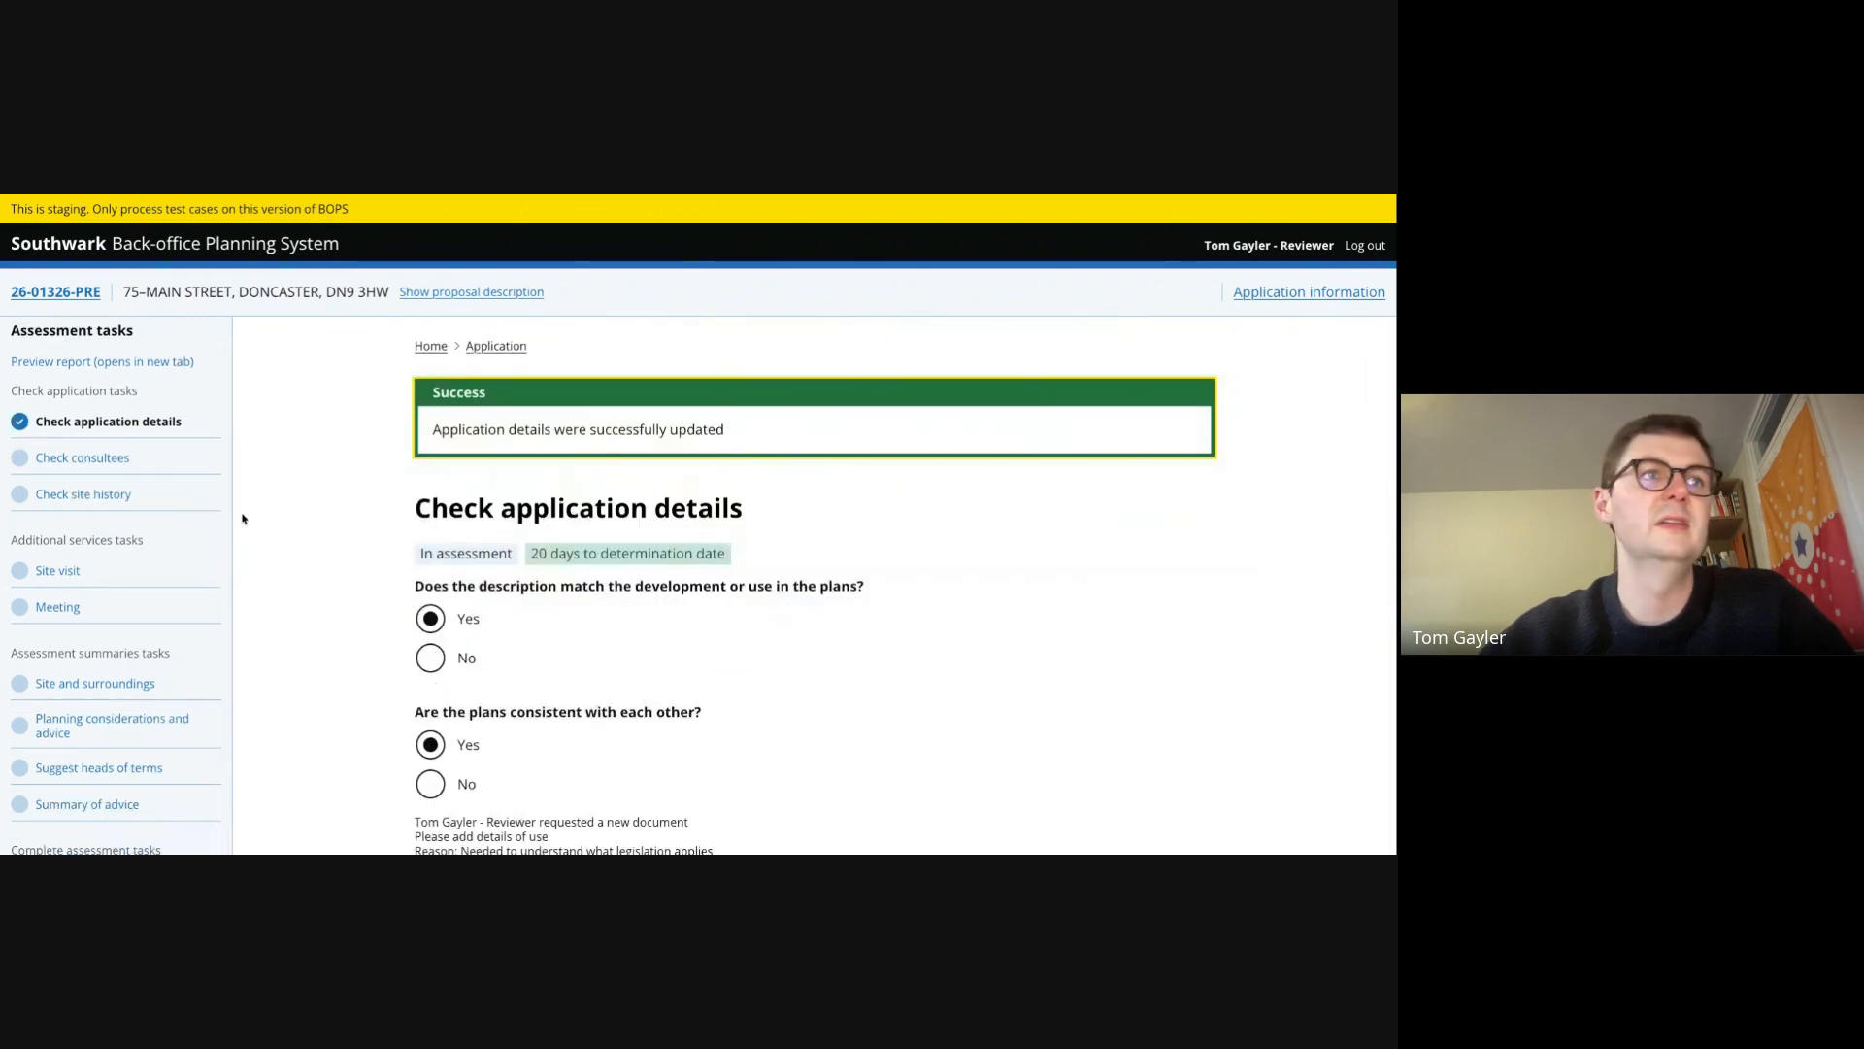
# - Mark the consultees check as complete and open the site history check
pyautogui.click(97, 456)
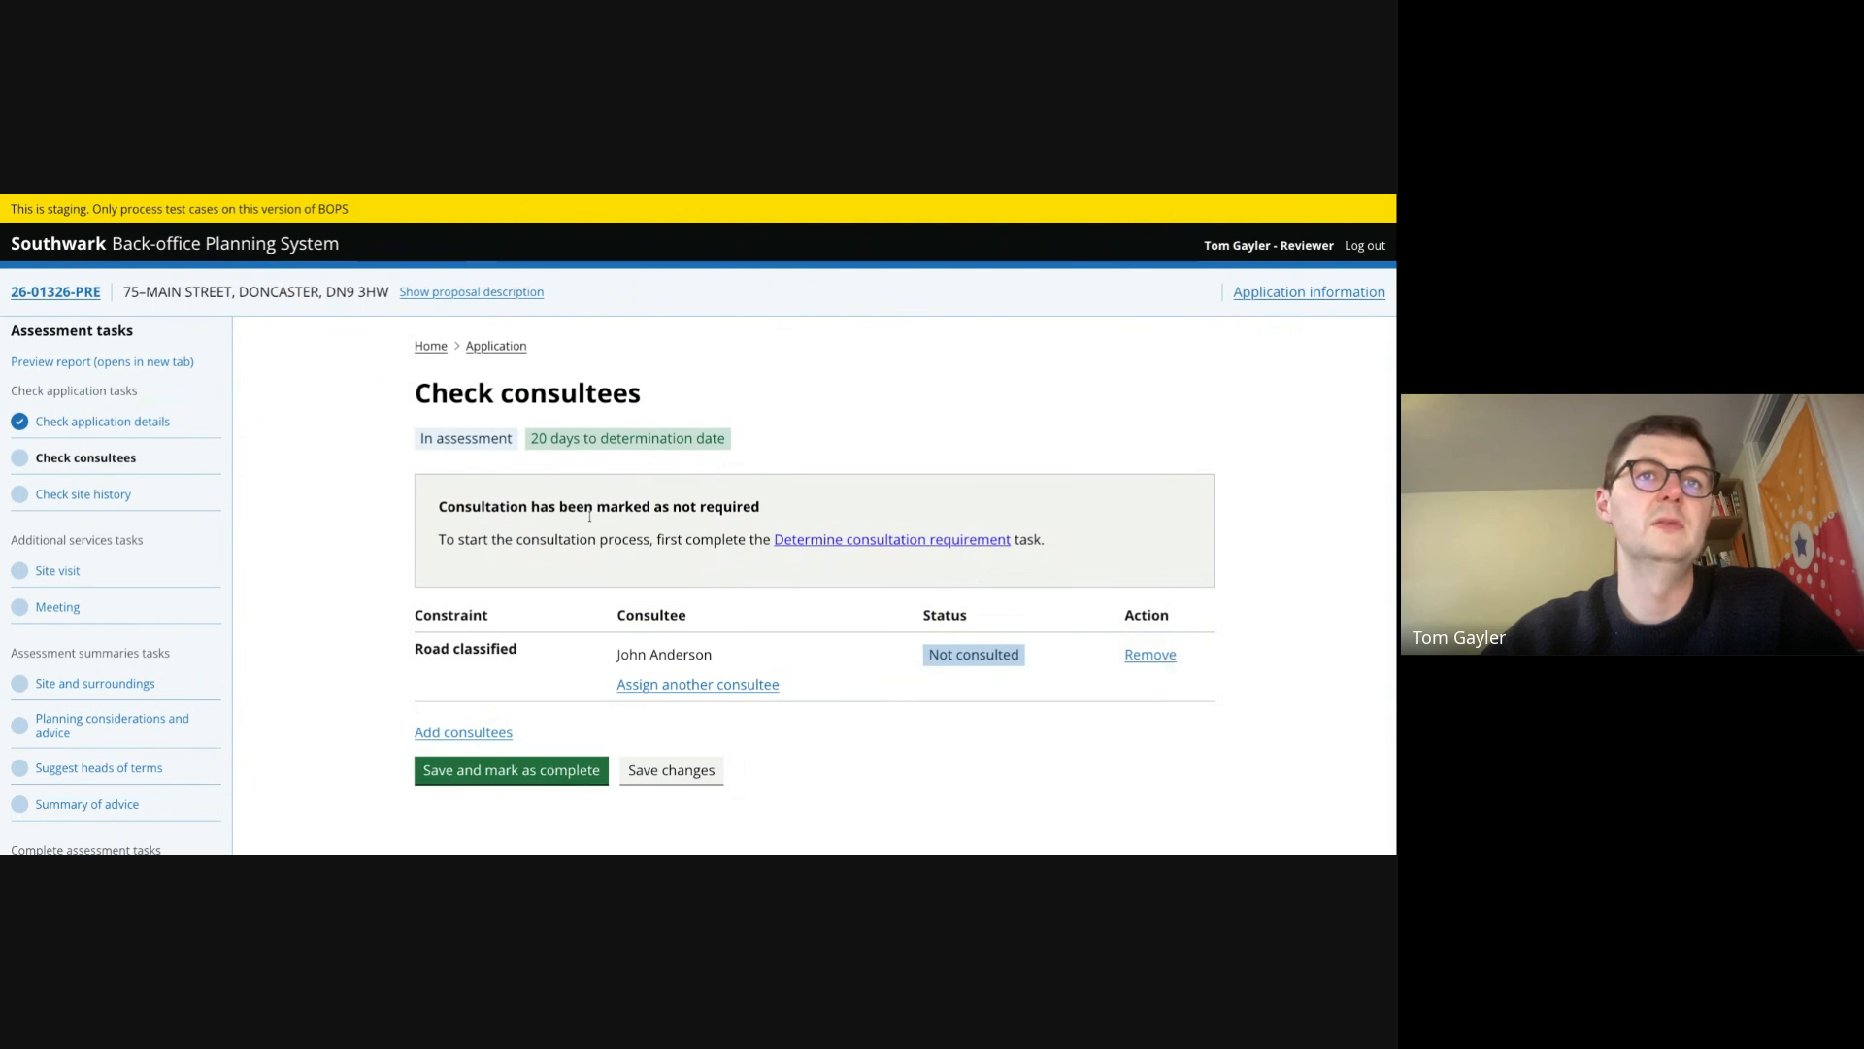
pyautogui.click(525, 770)
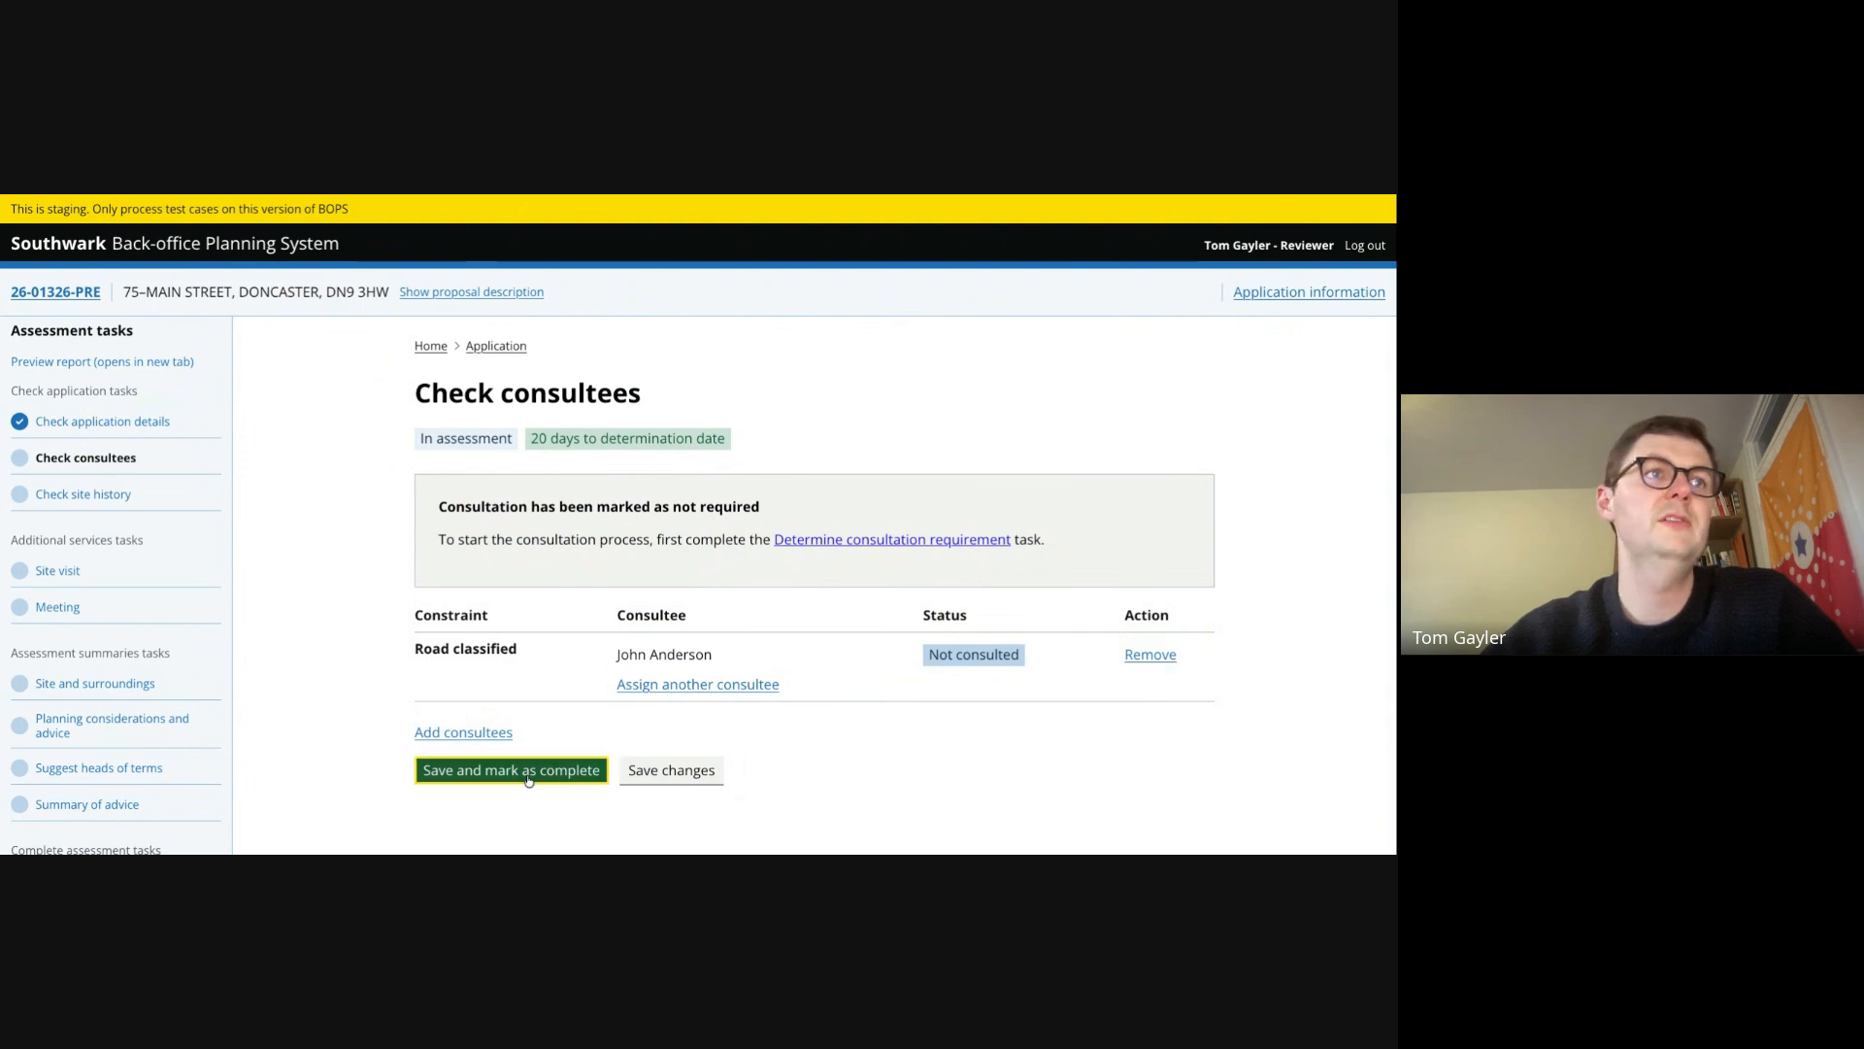
pyautogui.click(94, 495)
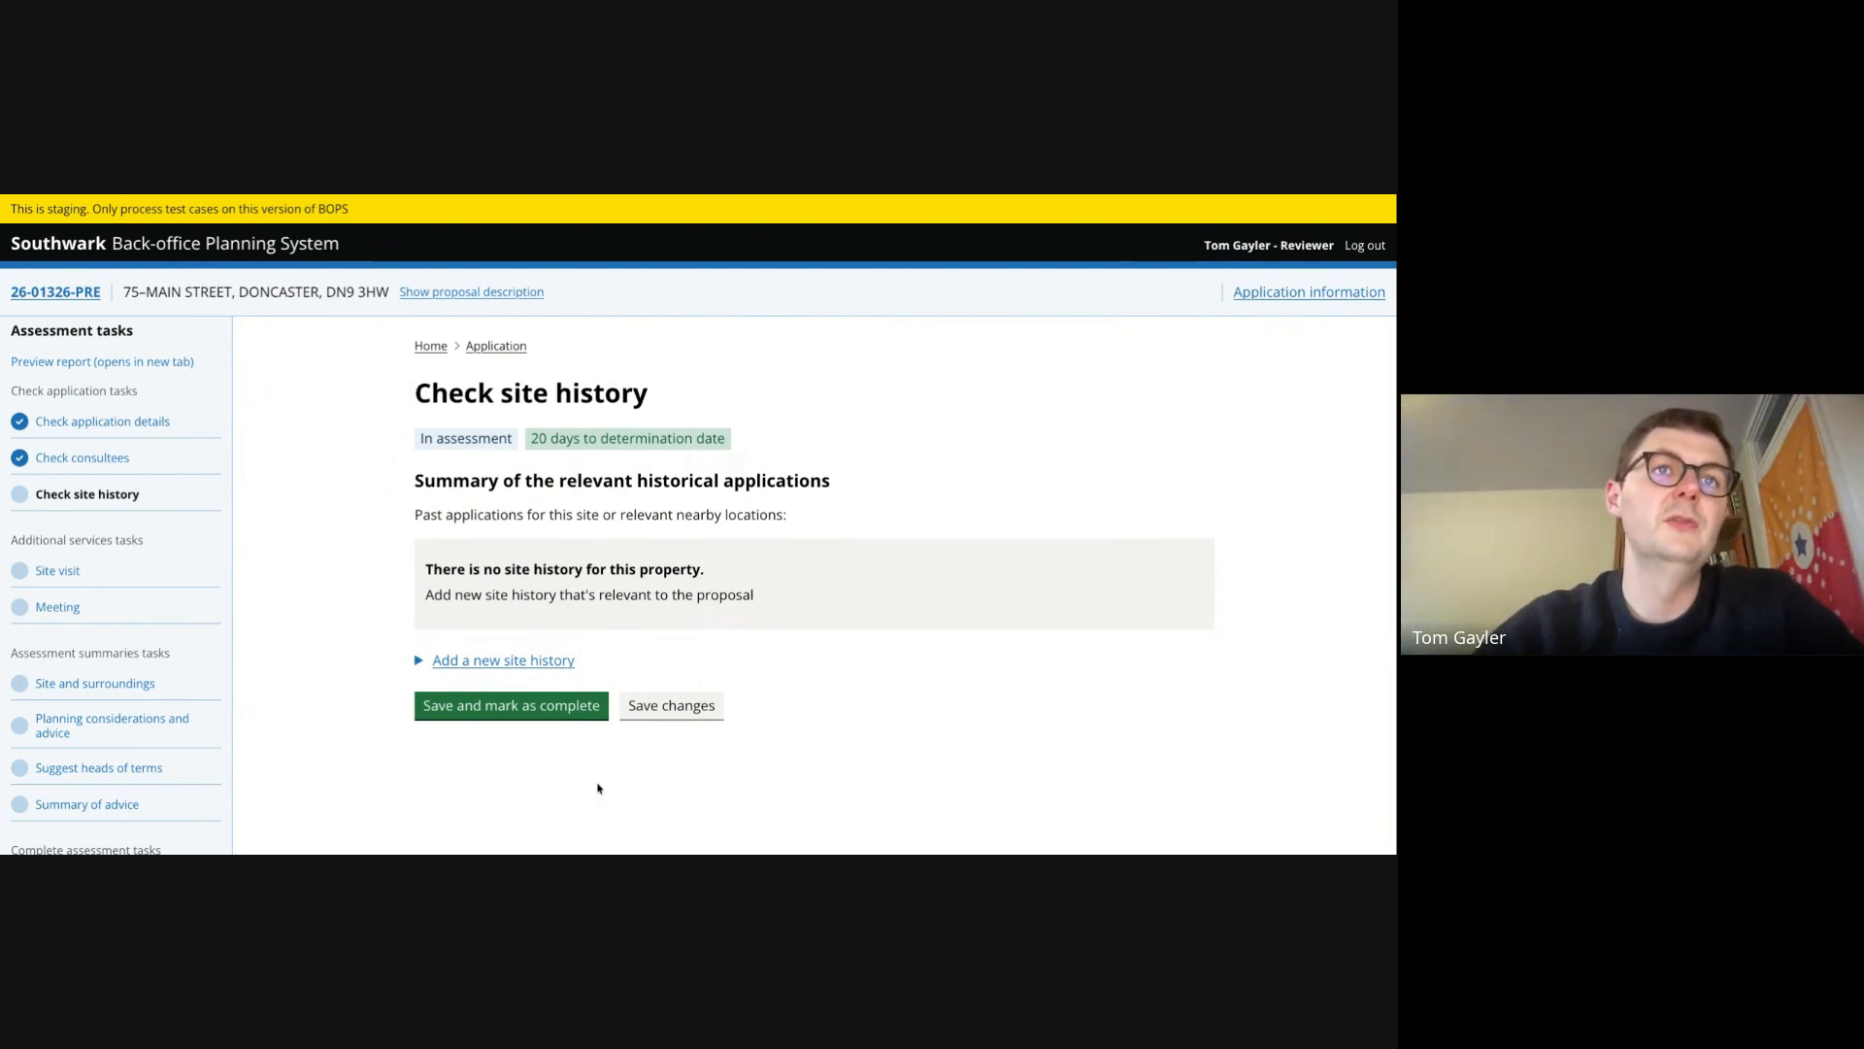
# - Mark the site history check as complete without adding any site history
pyautogui.click(434, 664)
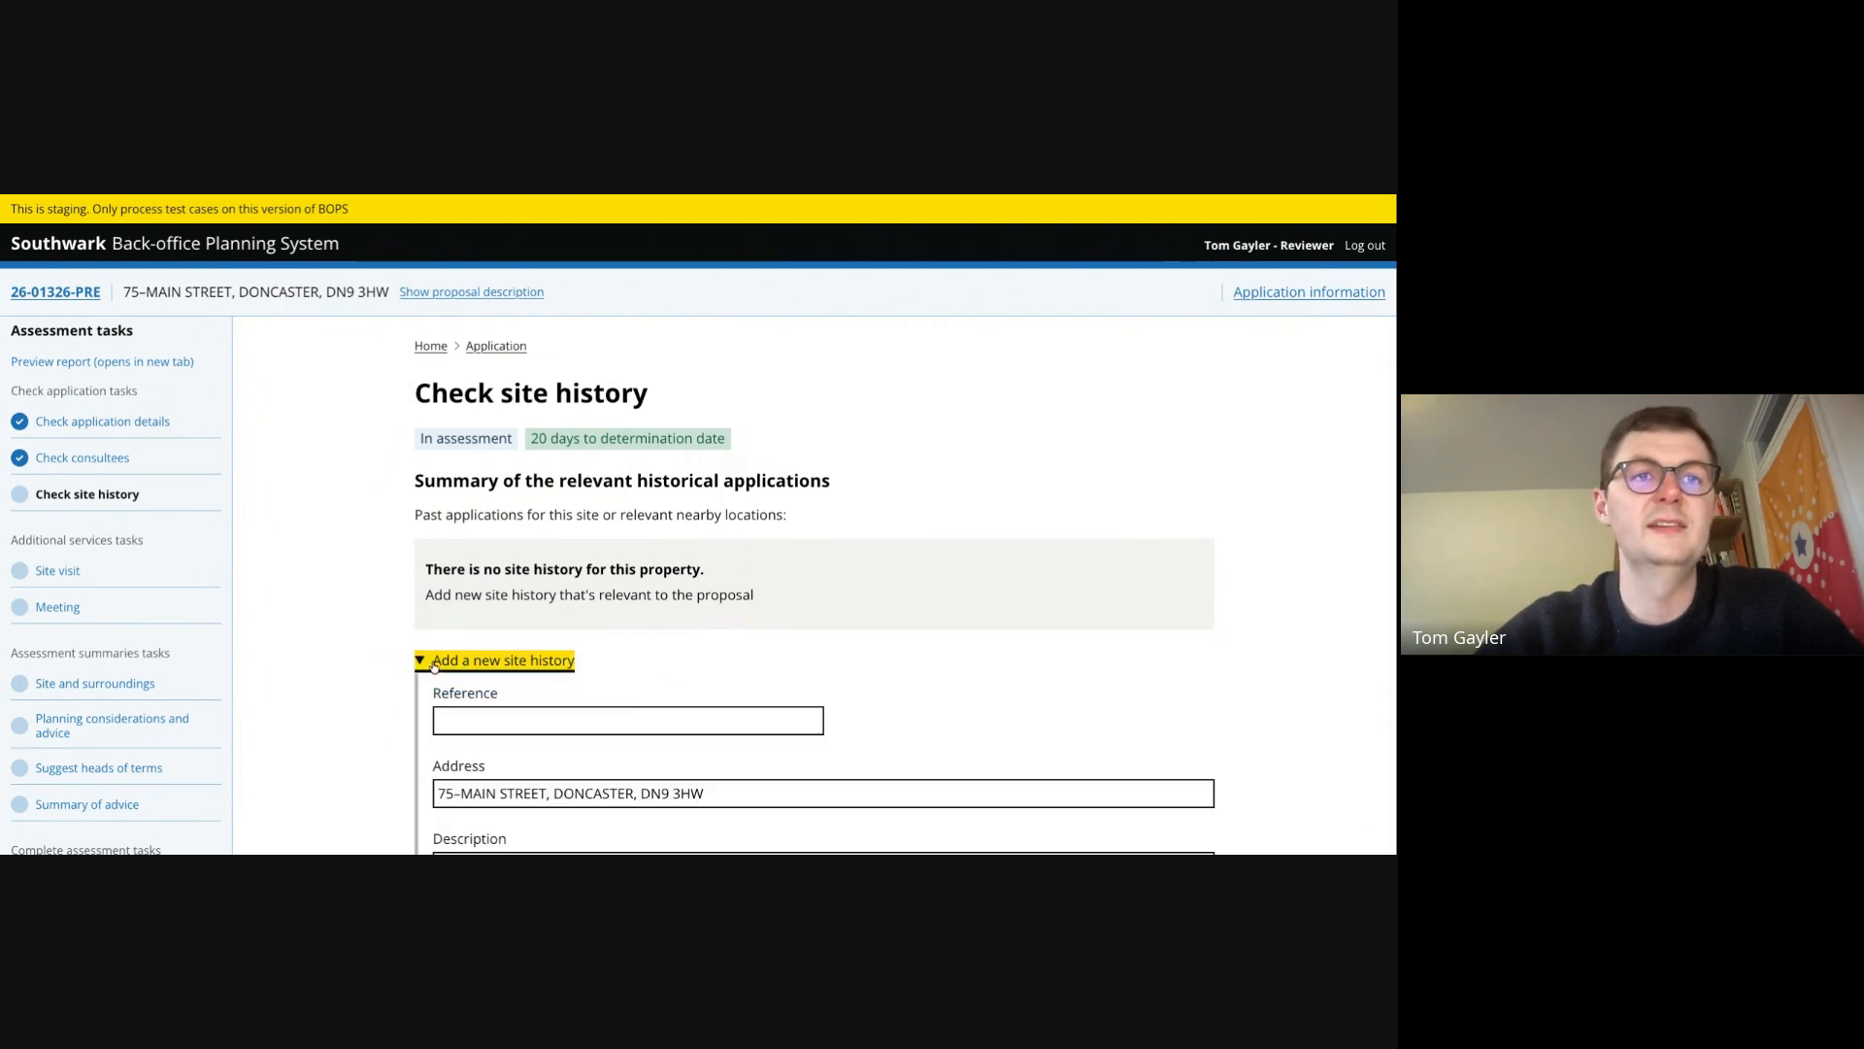
pyautogui.scroll(-2, 329, 736)
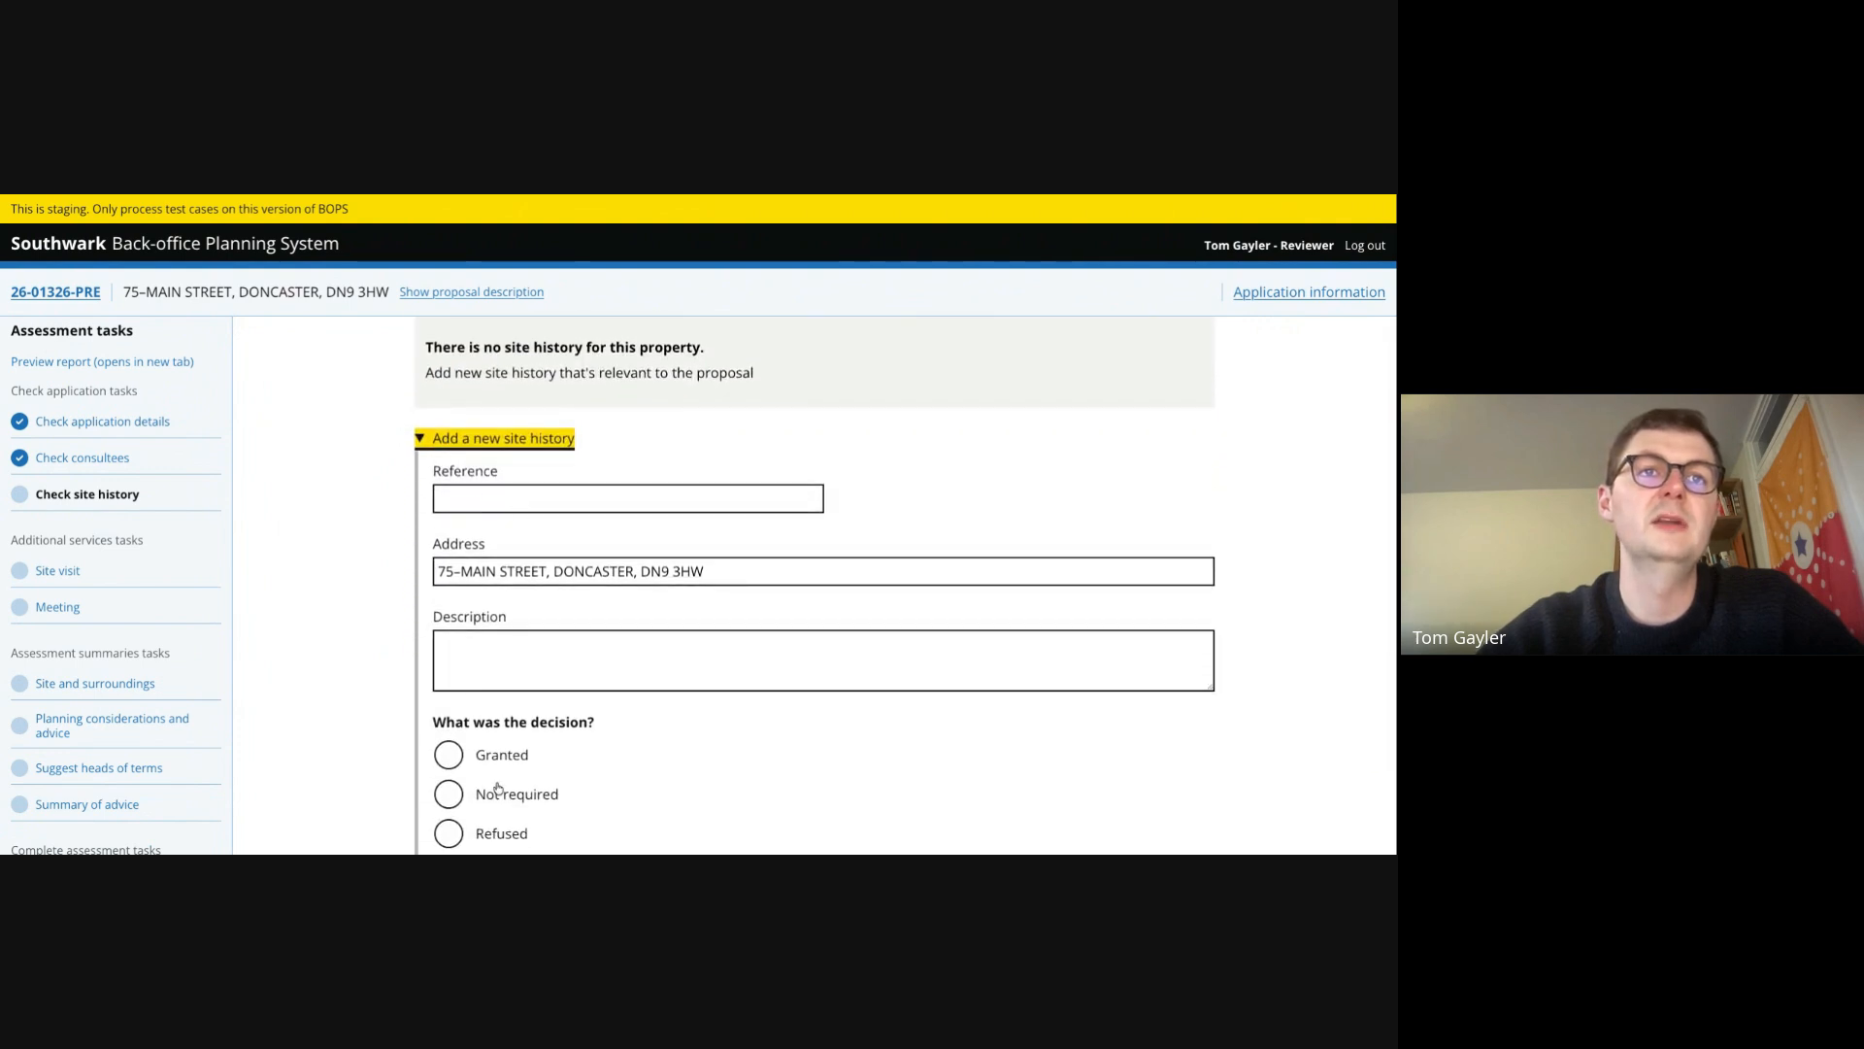
pyautogui.scroll(-5, 567, 734)
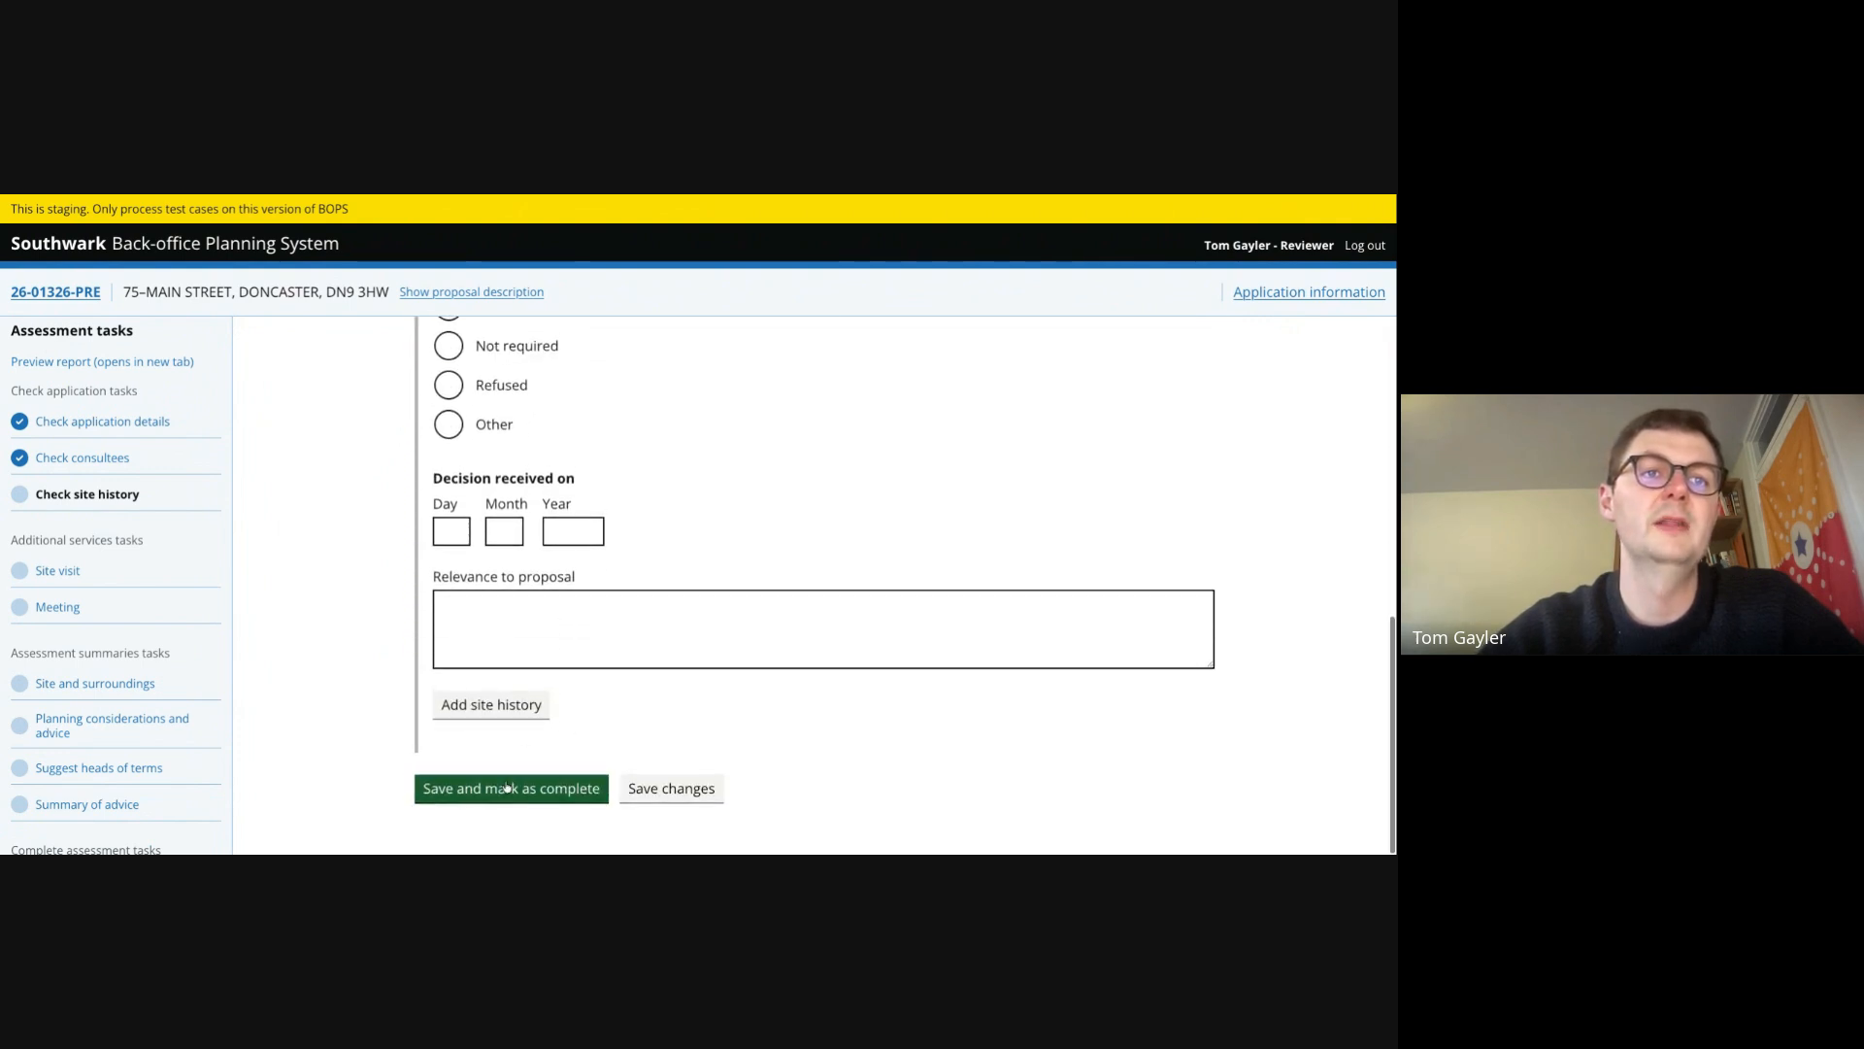
pyautogui.click(505, 786)
# - Open the site visit task and enter a visit date of 12 06 2026
pyautogui.click(56, 573)
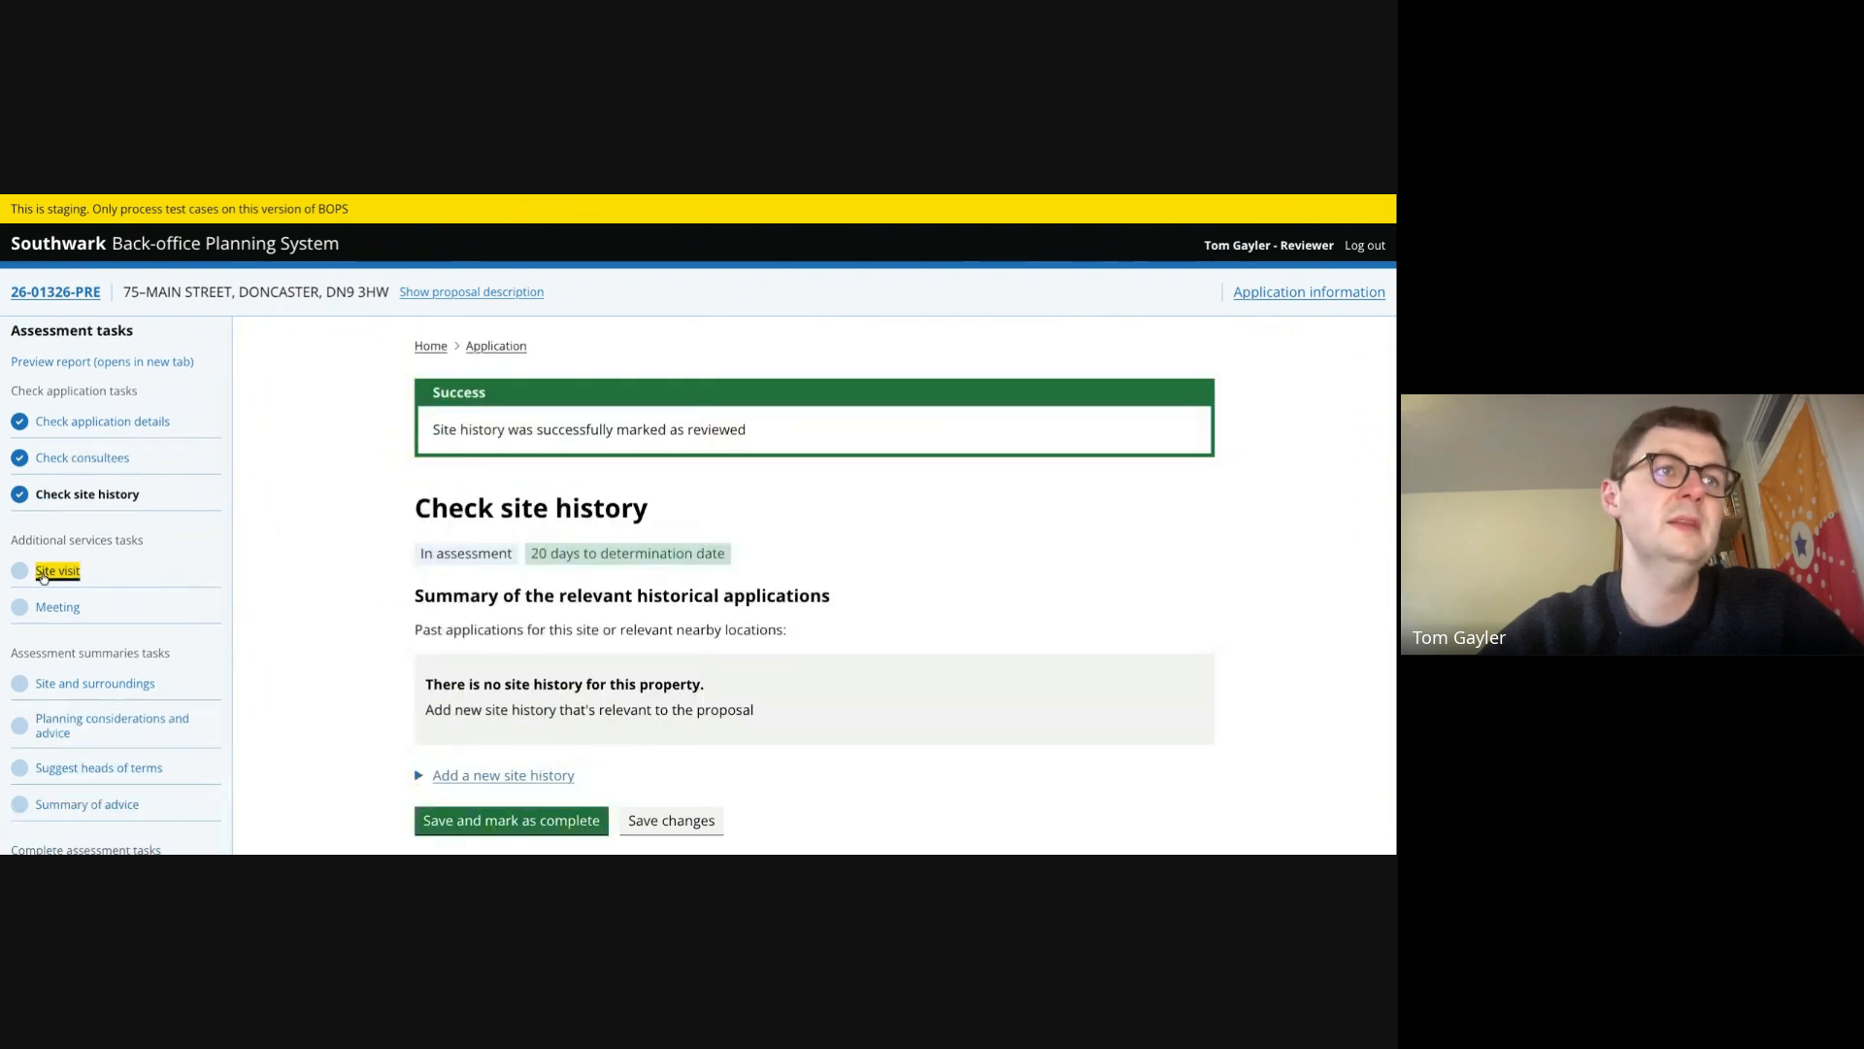
pyautogui.scroll(-2, 565, 622)
pyautogui.scroll(-1, 565, 621)
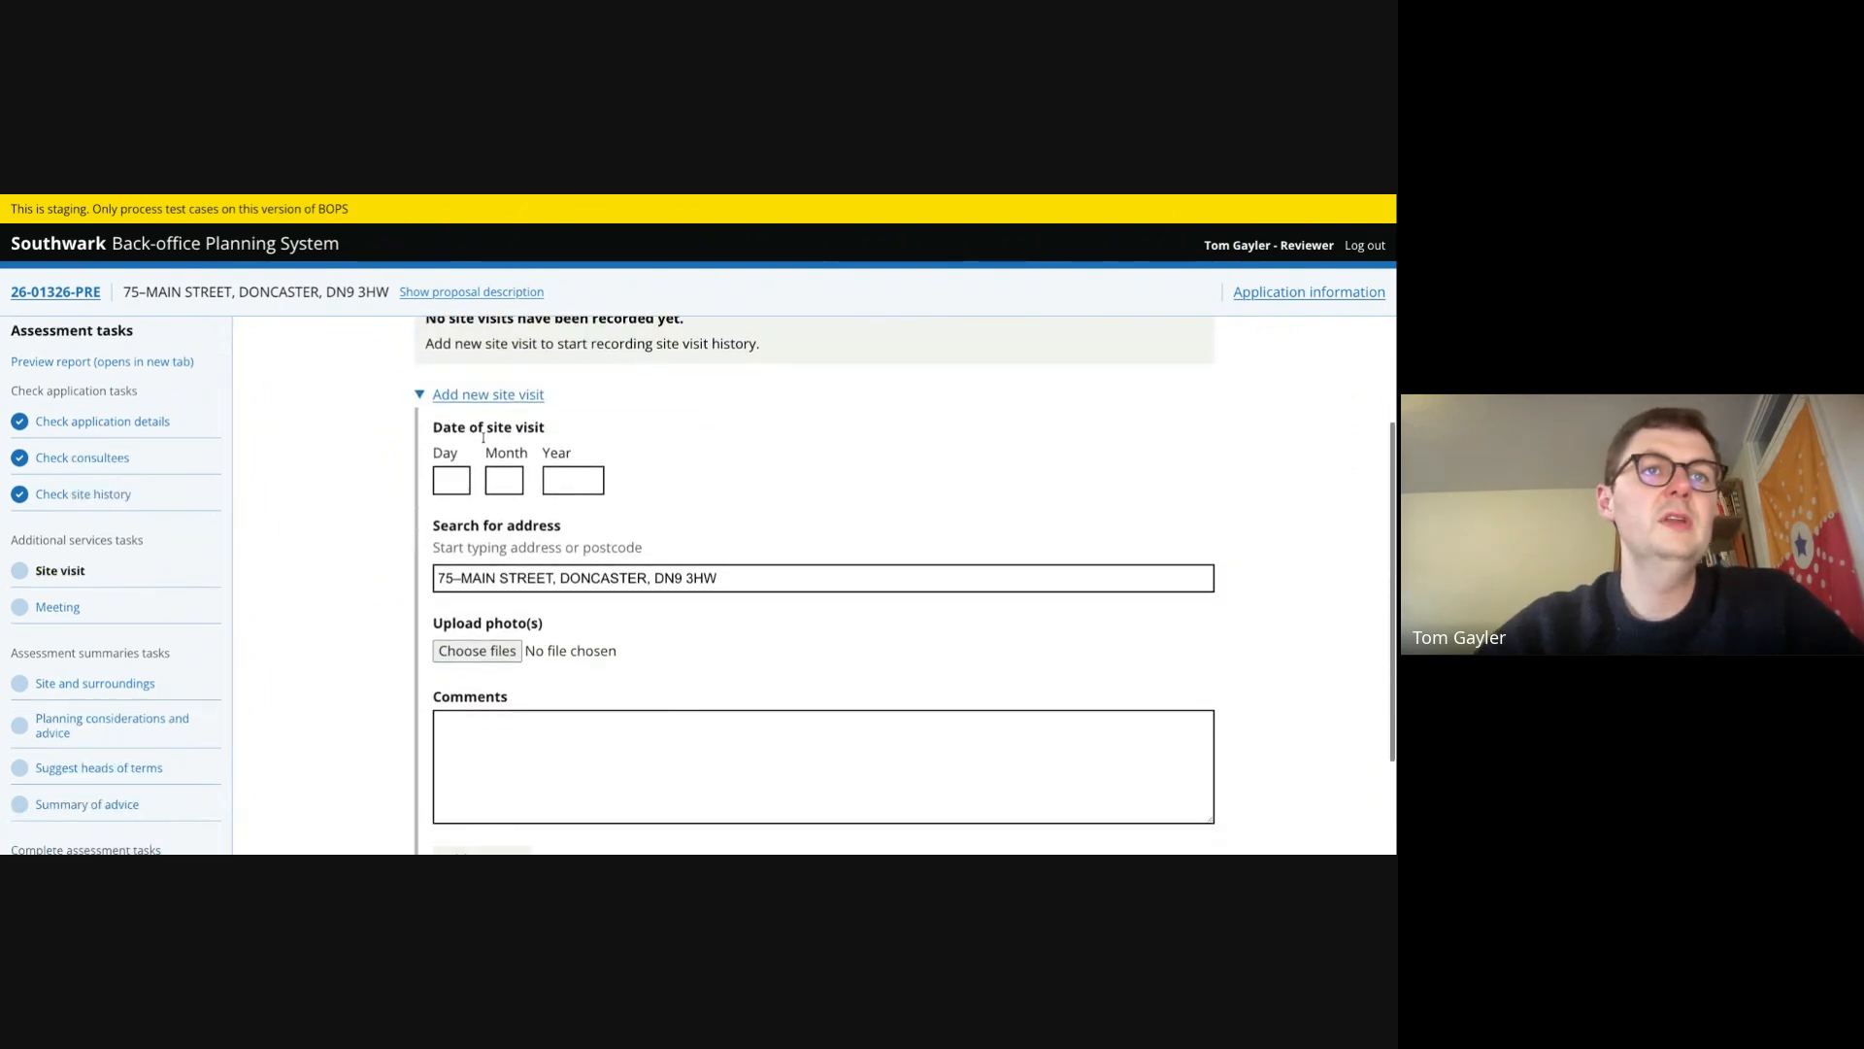
pyautogui.click(450, 479)
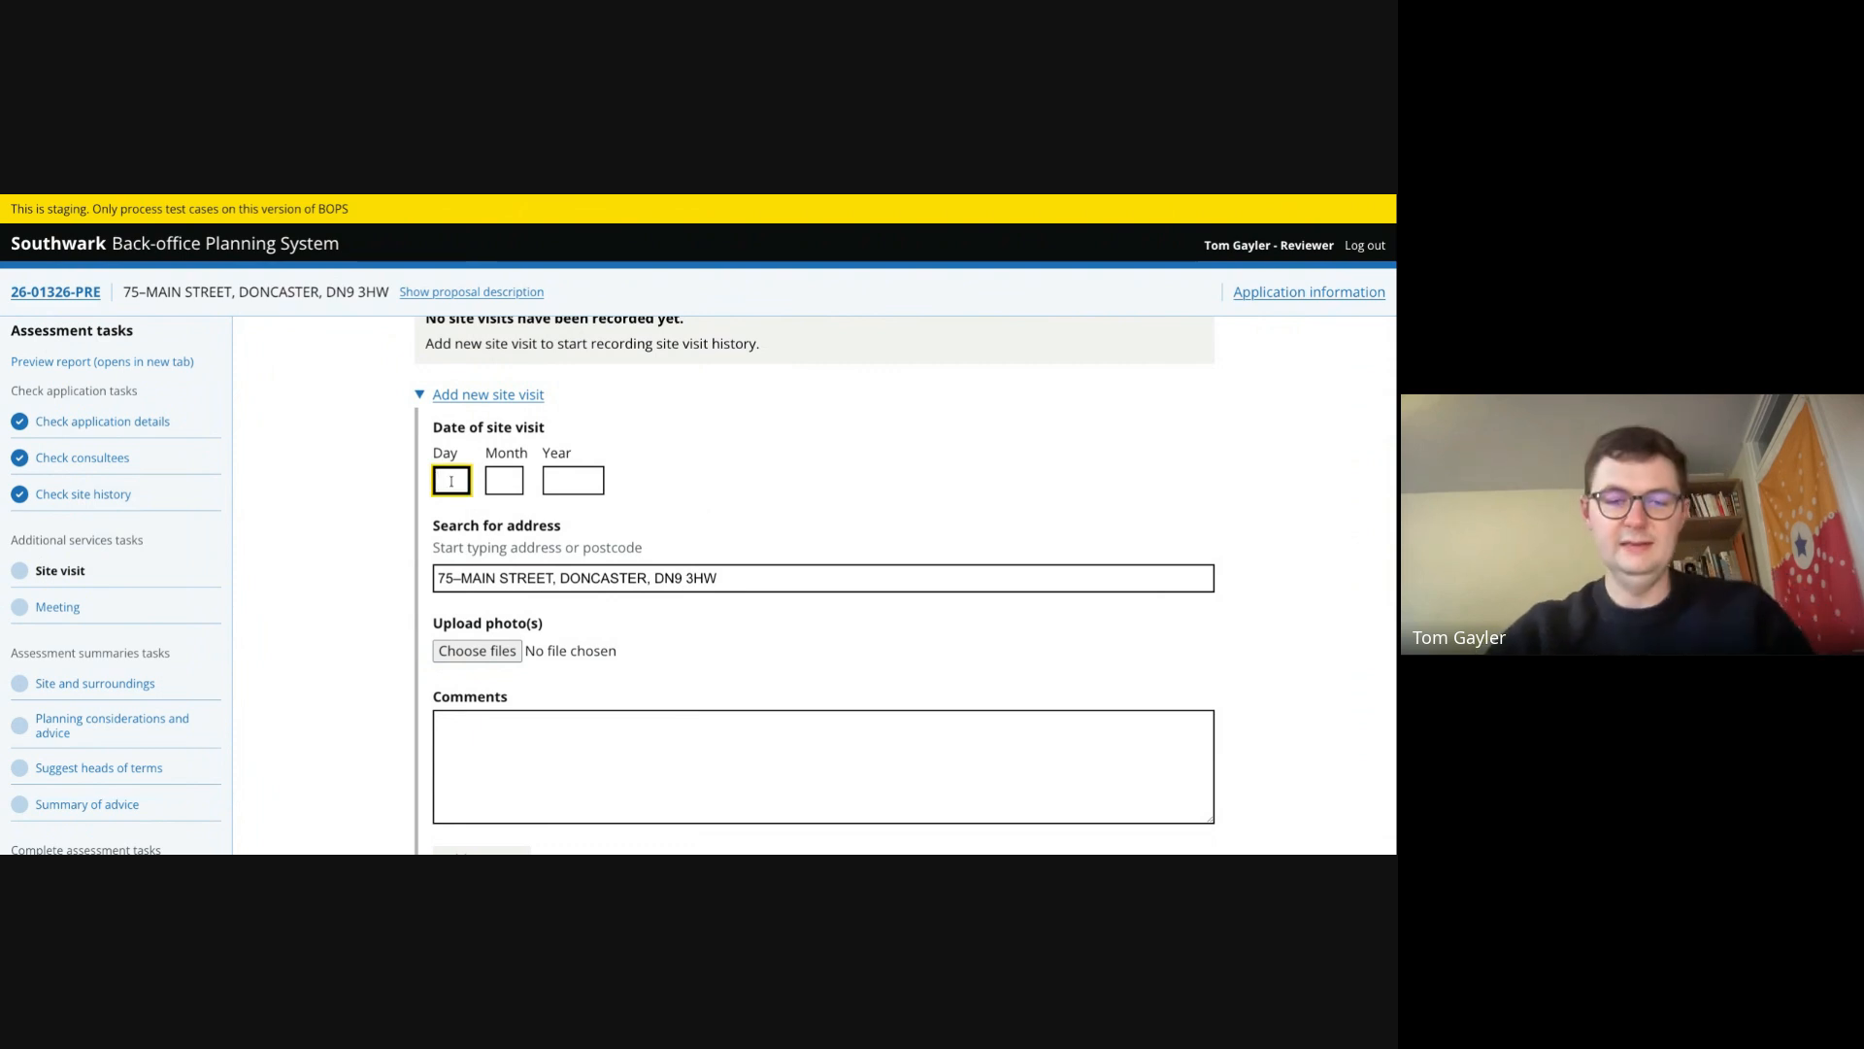
pyautogui.write('12')
pyautogui.press('Tab')
pyautogui.write('06')
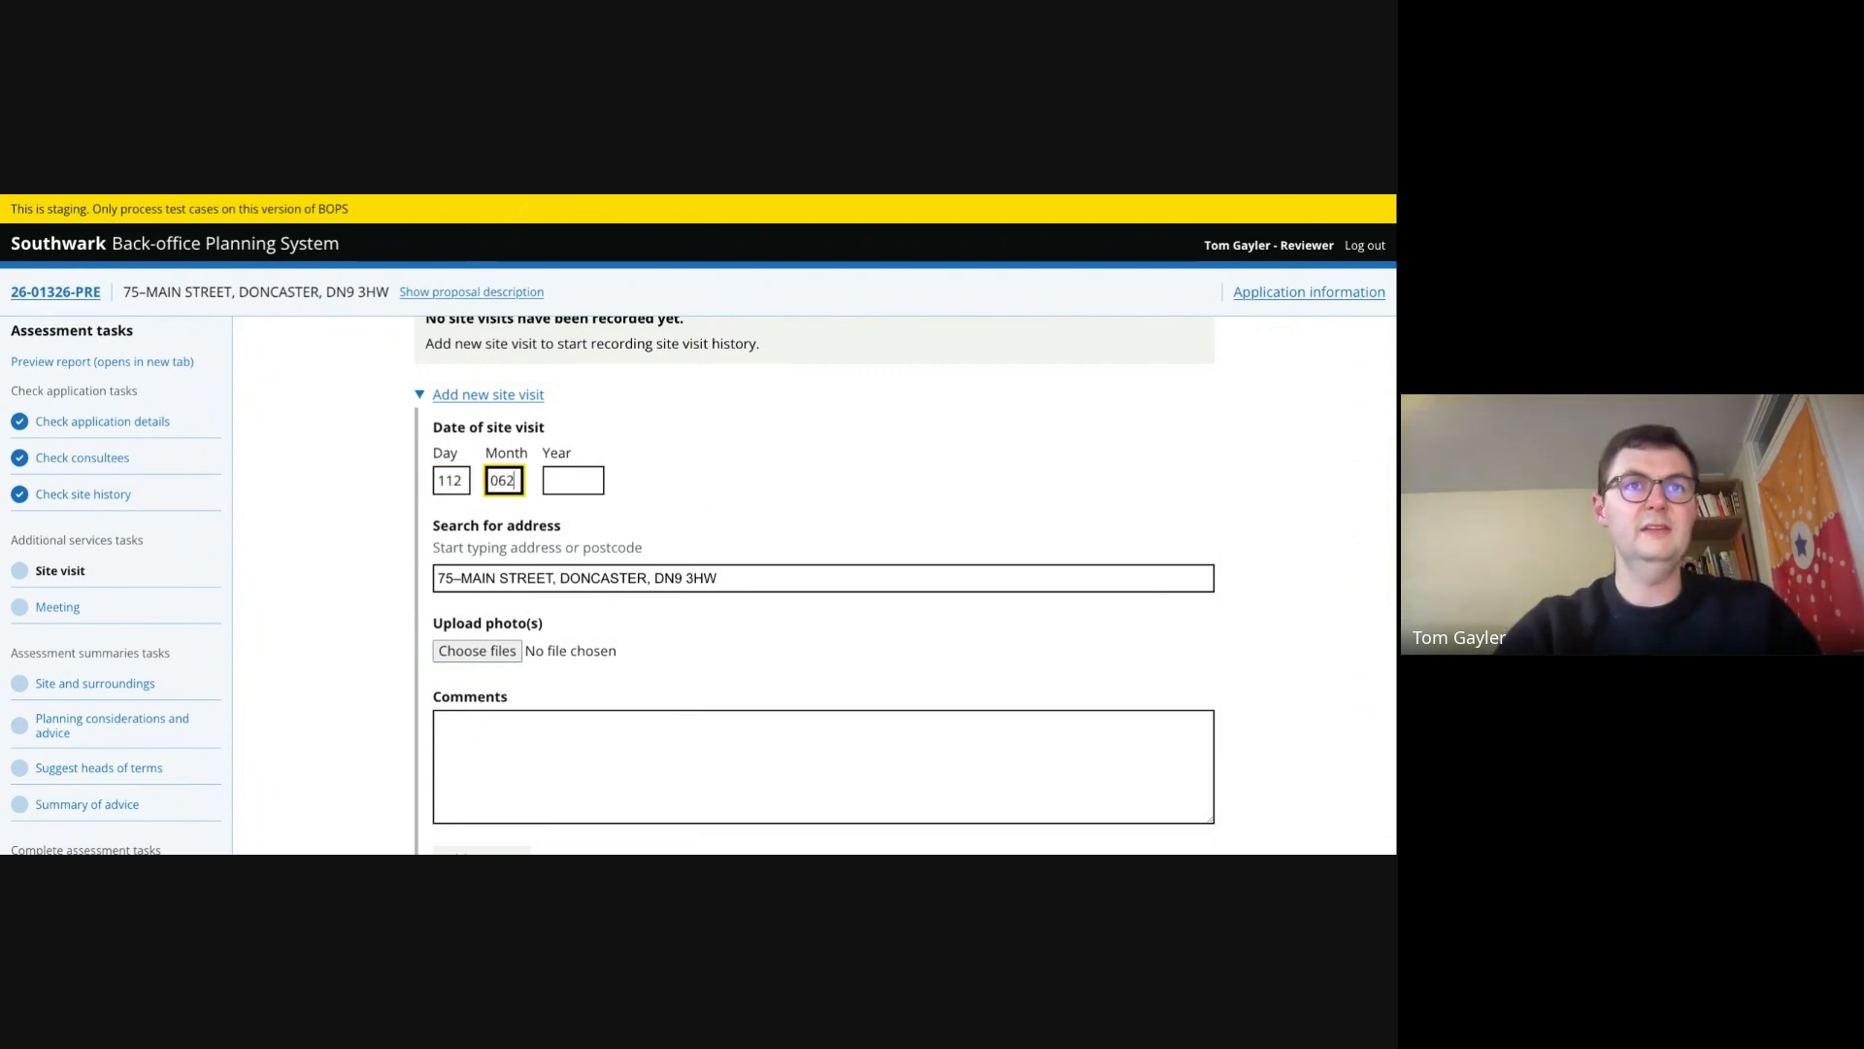
pyautogui.write('2')
pyautogui.press('BackSpace')
pyautogui.press('Tab')
pyautogui.write('202')
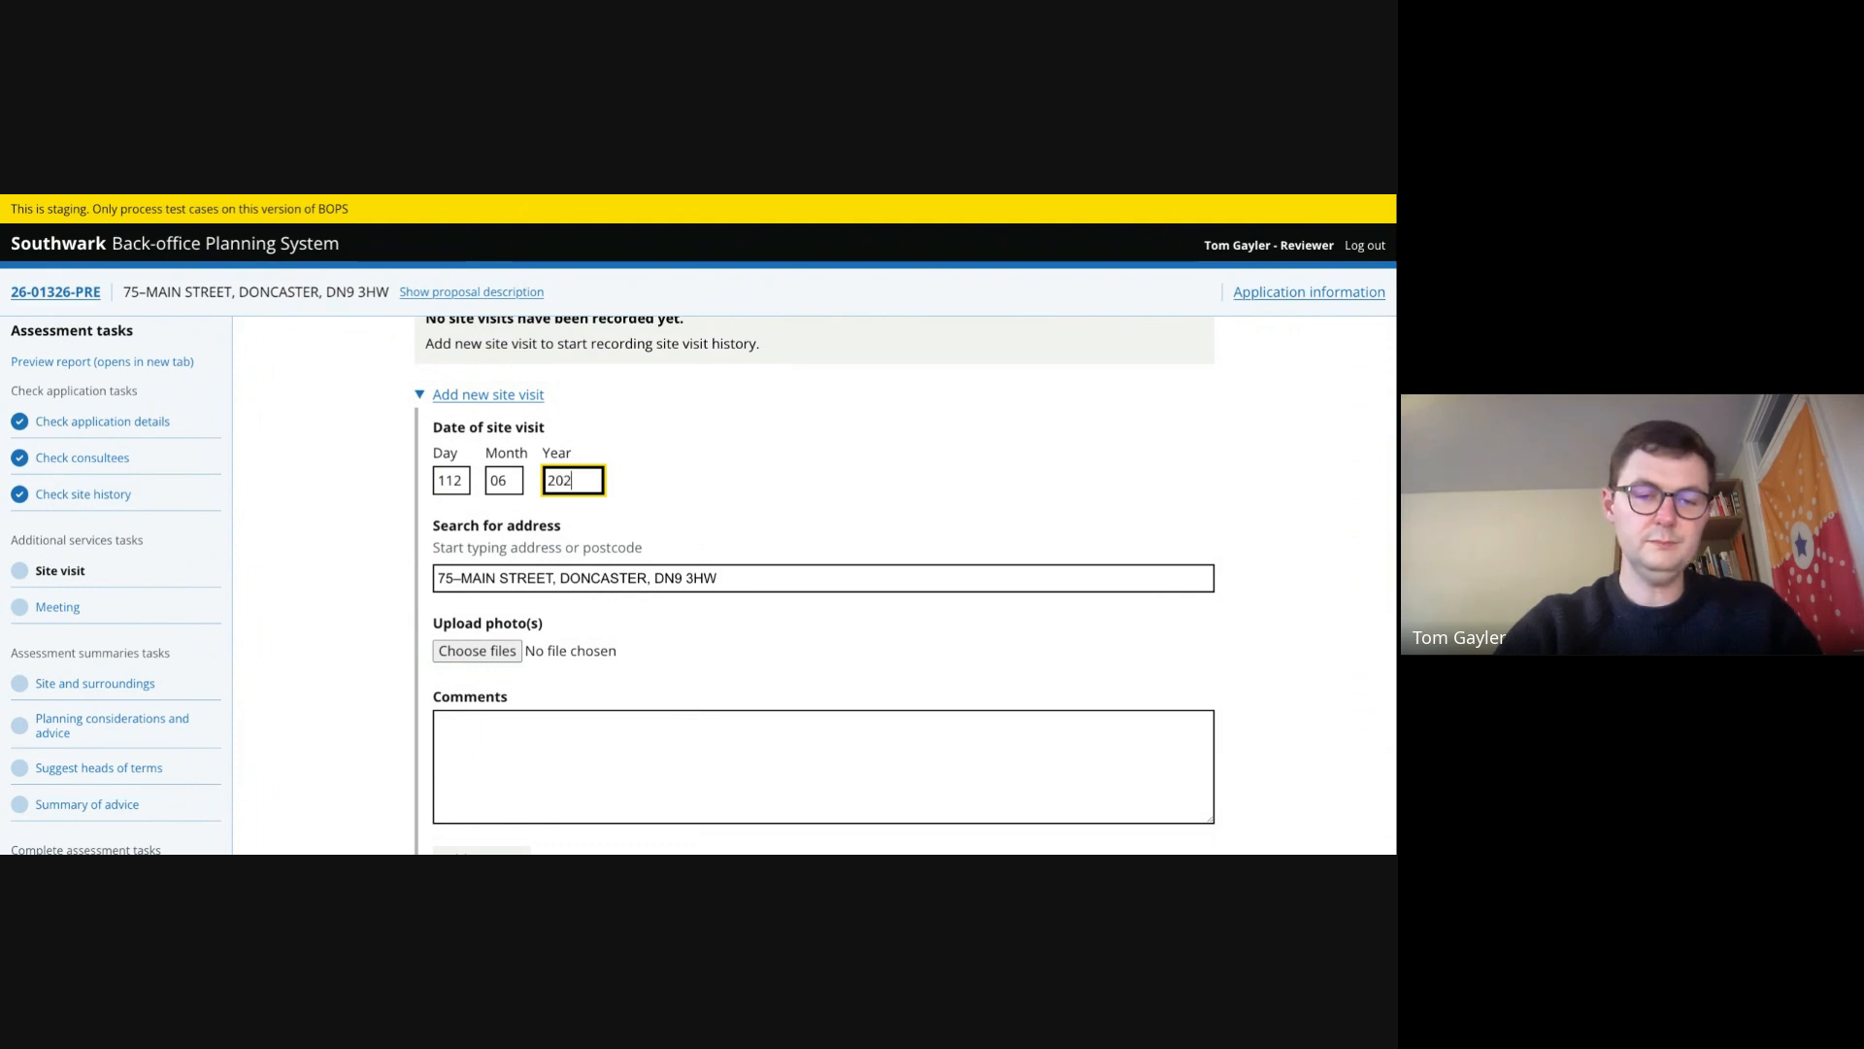
pyautogui.write('6')
pyautogui.click(454, 480)
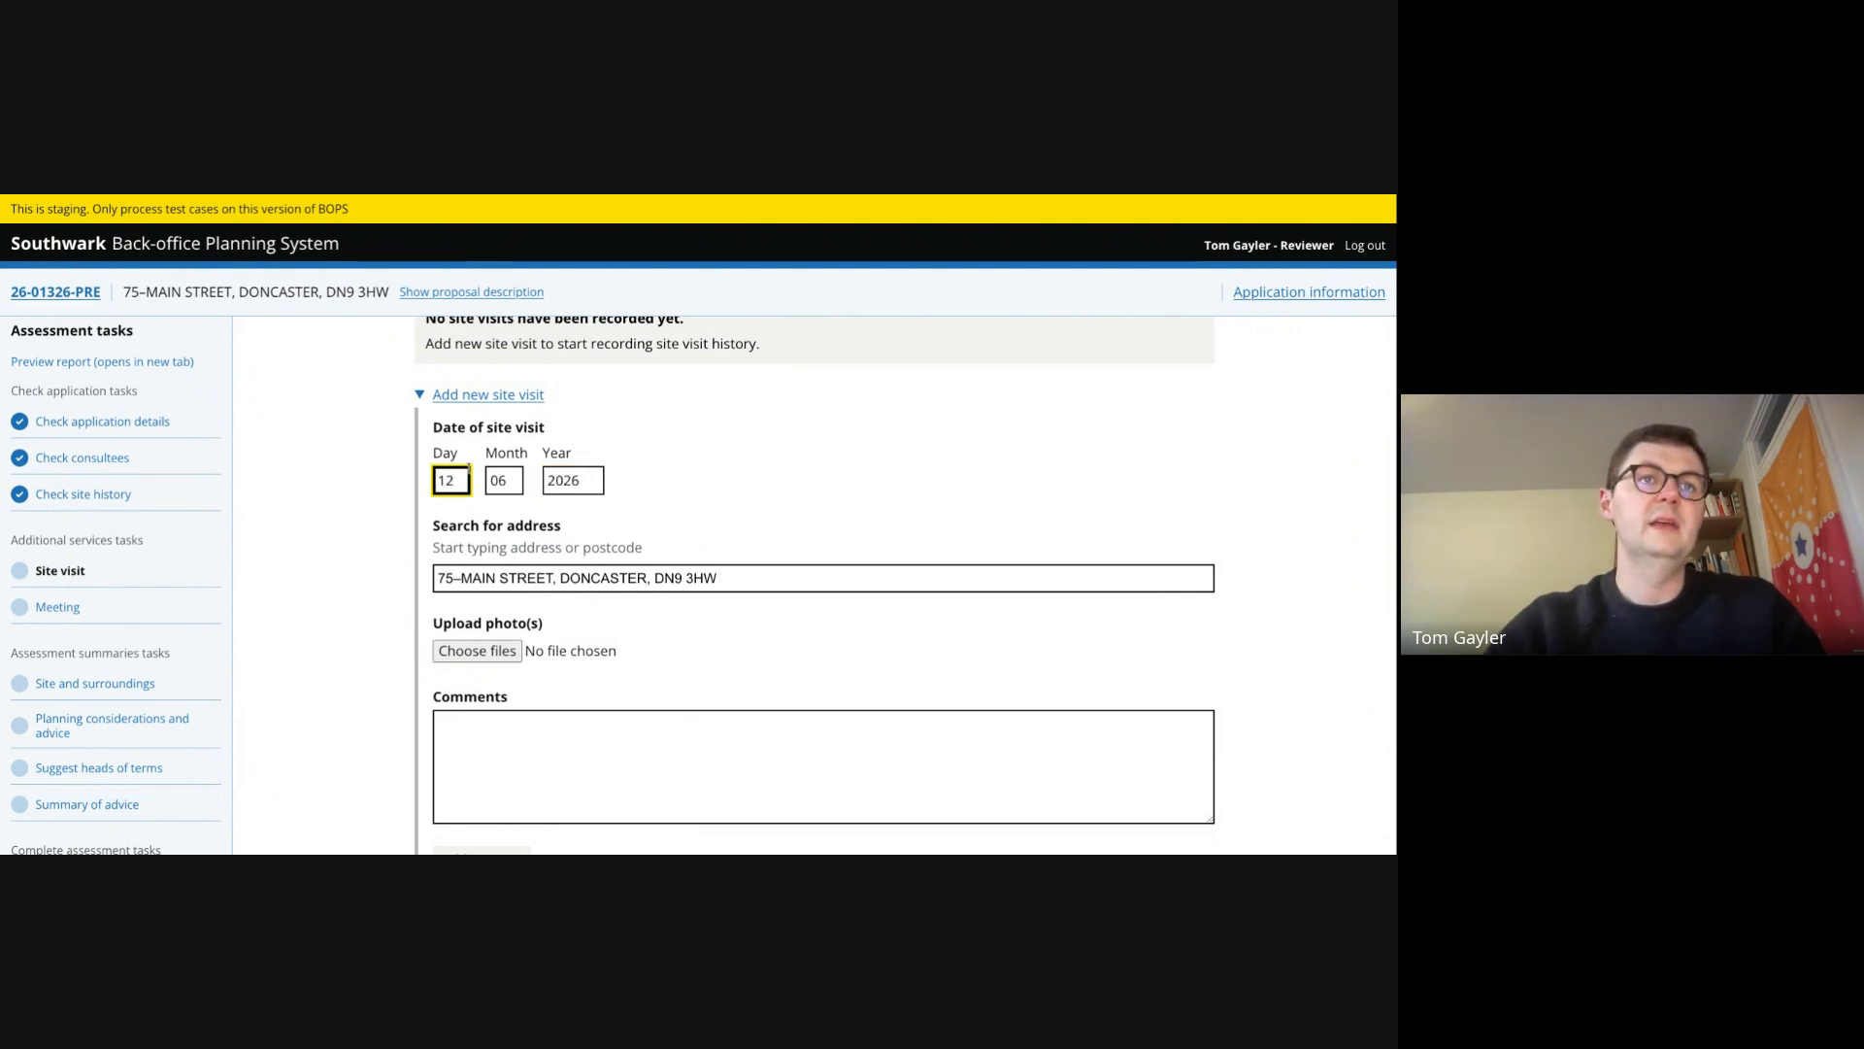
# - Attach four site photos, comment 'Reviewed existing site with owner' and add the site visit
pyautogui.click(470, 655)
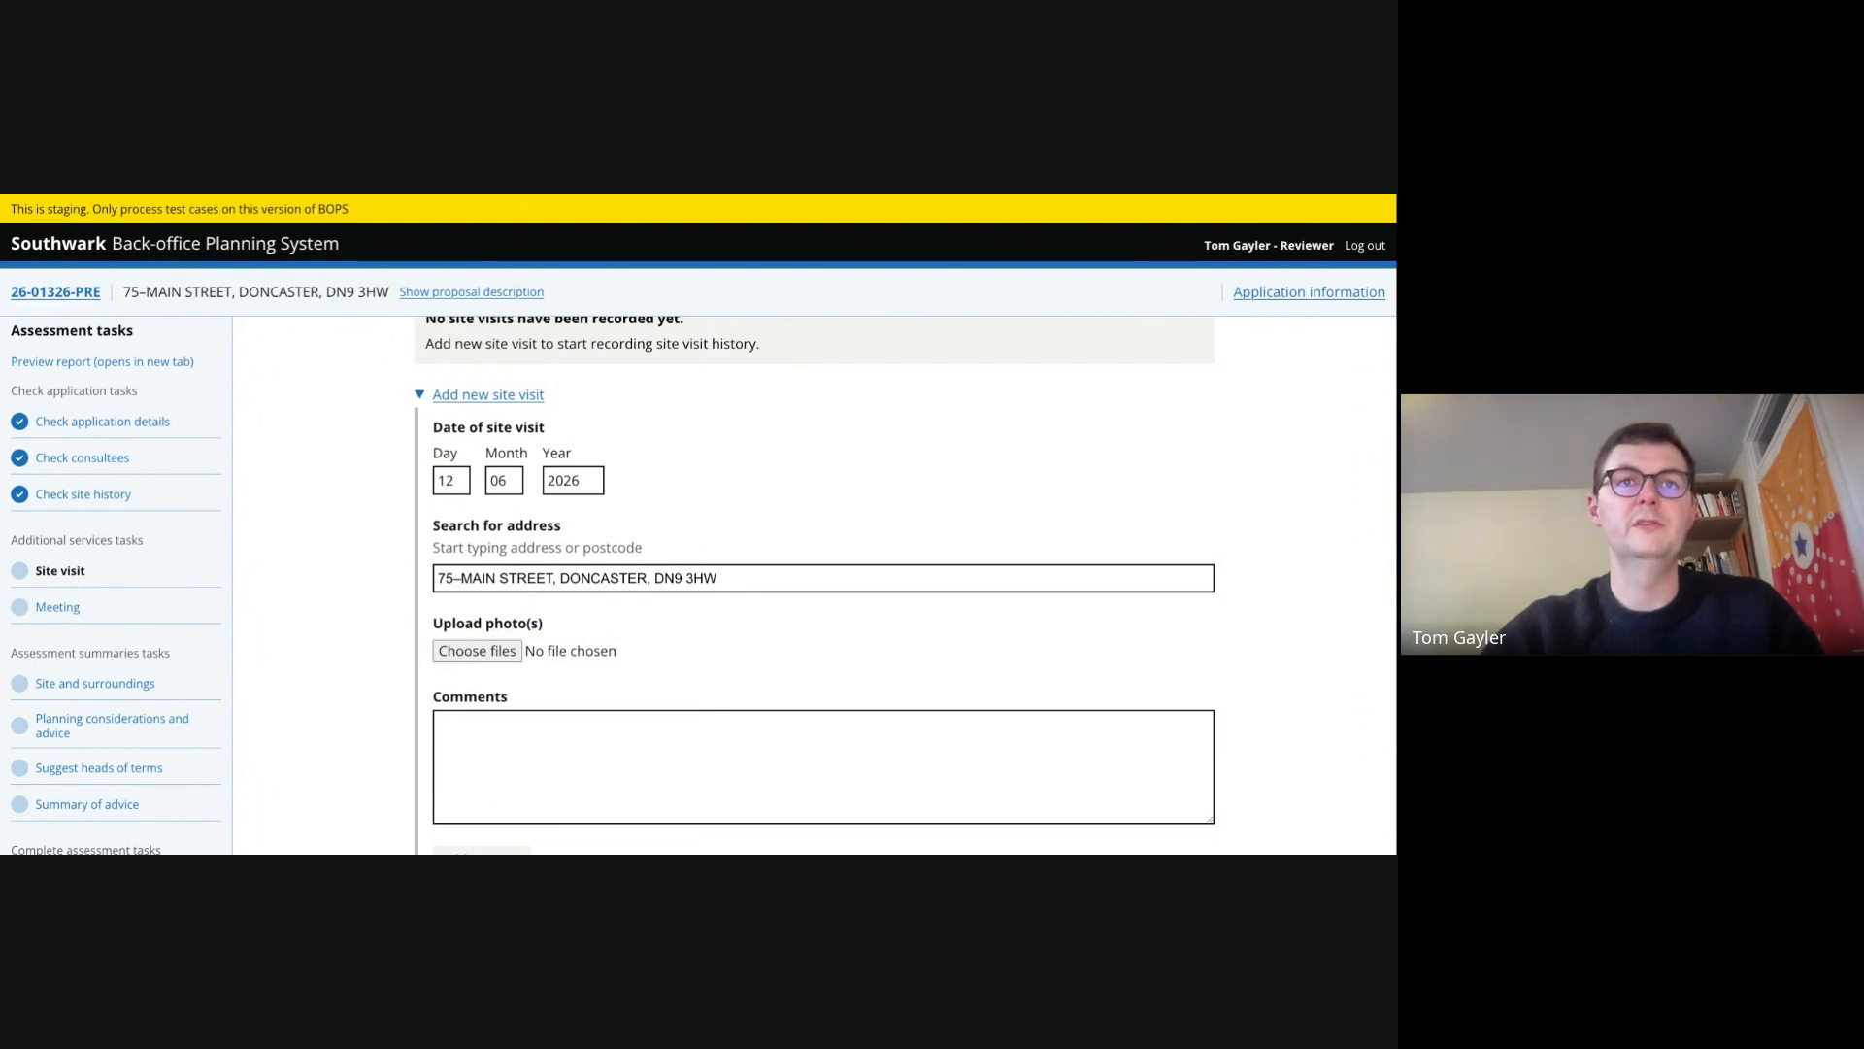
pyautogui.scroll(-2, 532, 583)
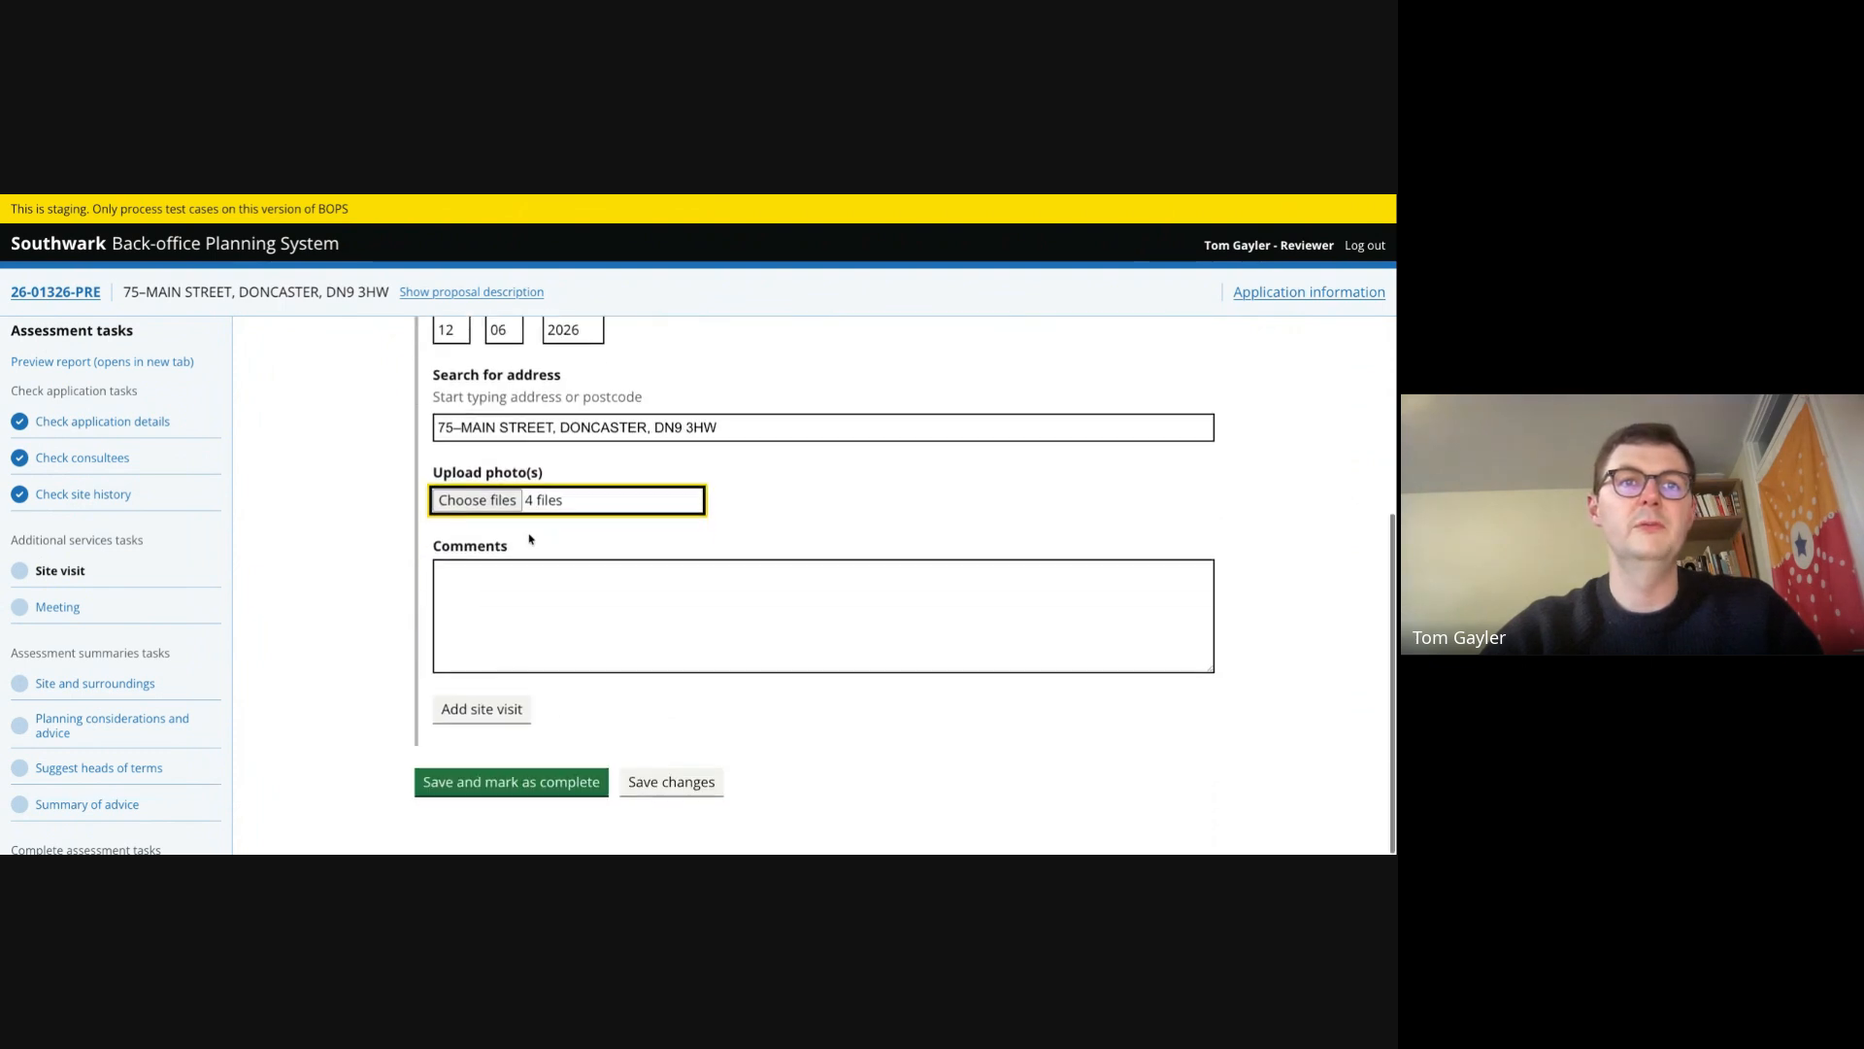
pyautogui.click(525, 606)
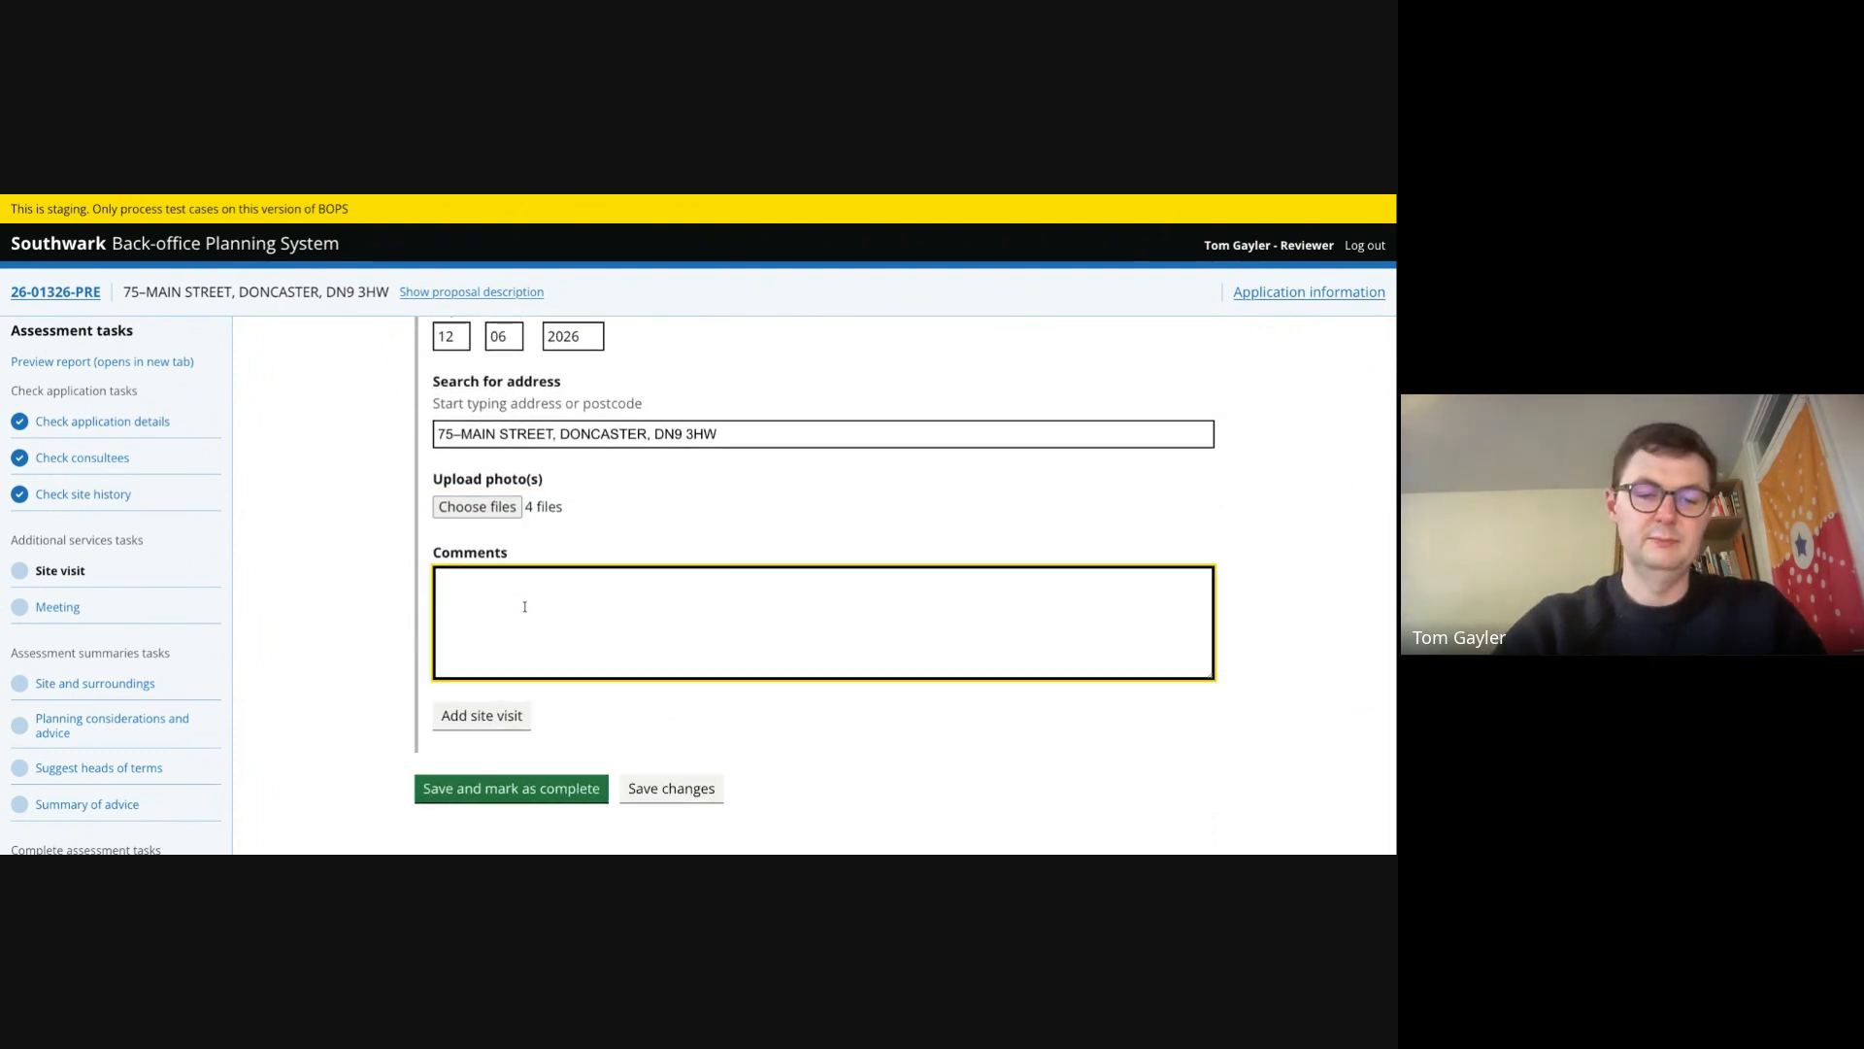
pyautogui.write('Review')
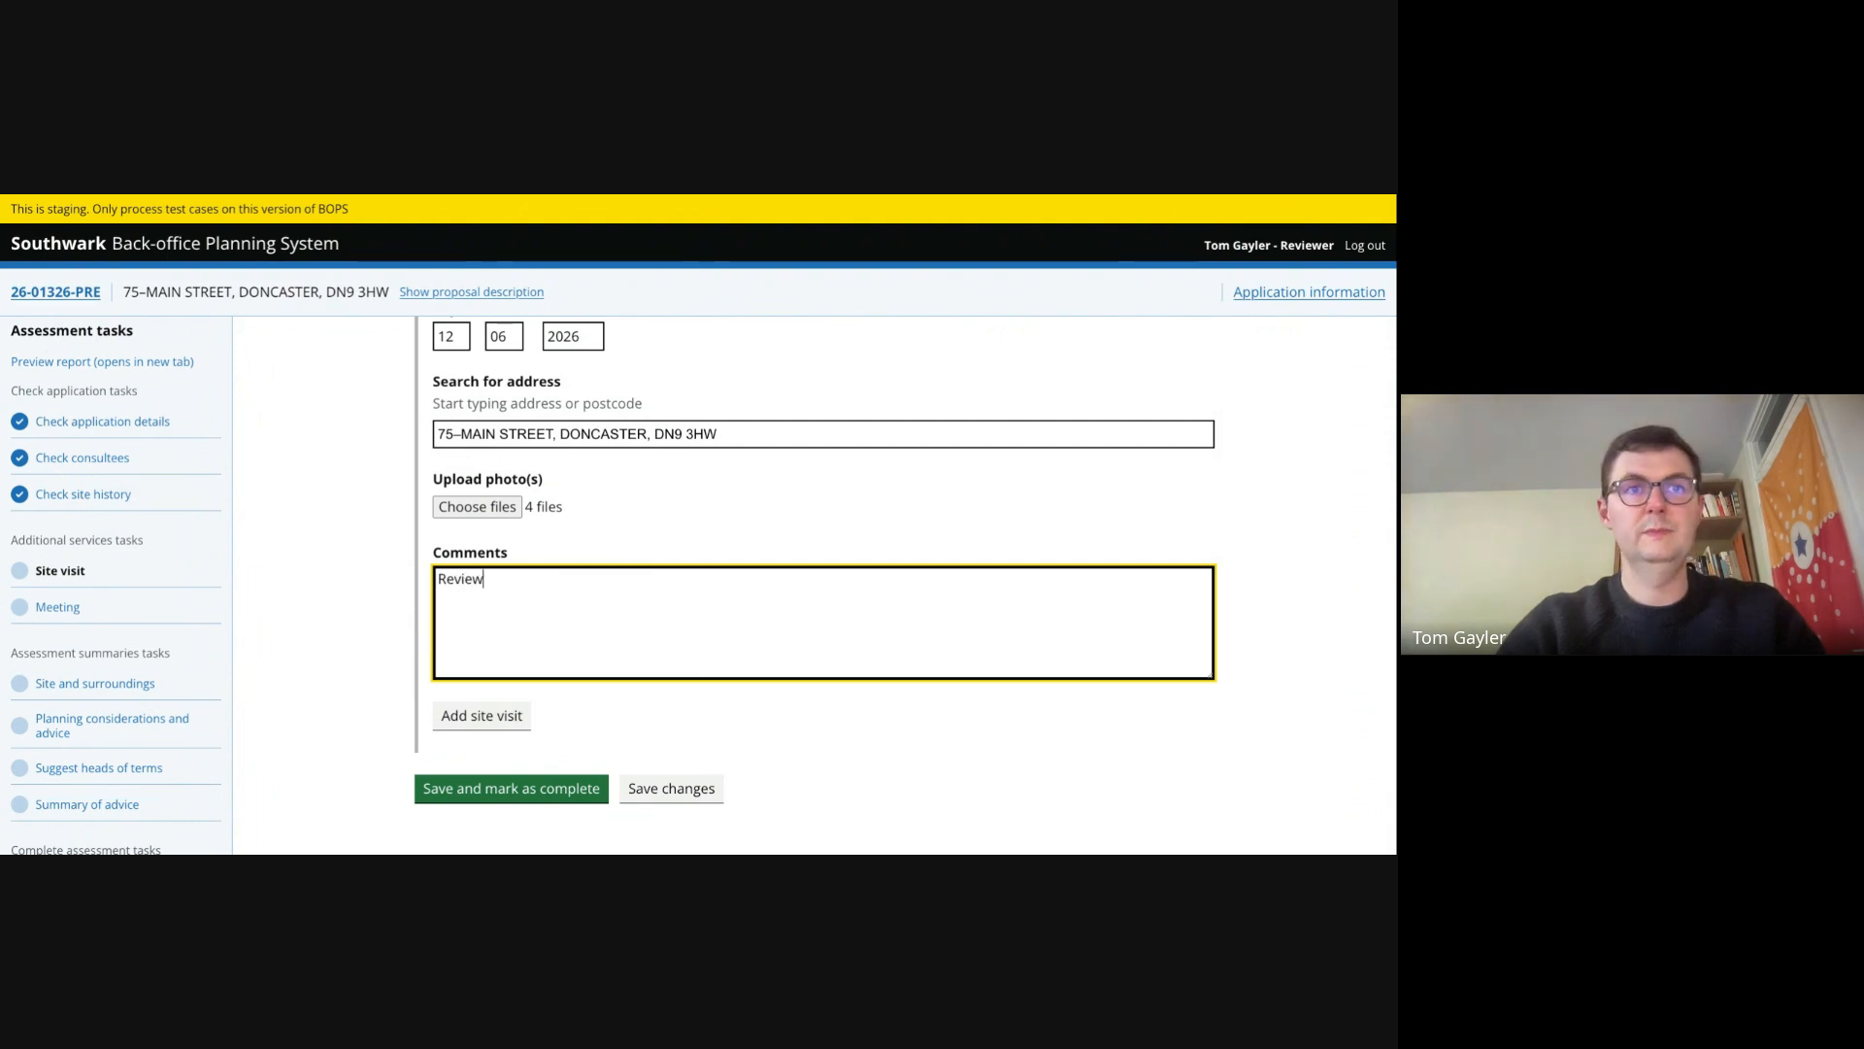
pyautogui.write('ed exist')
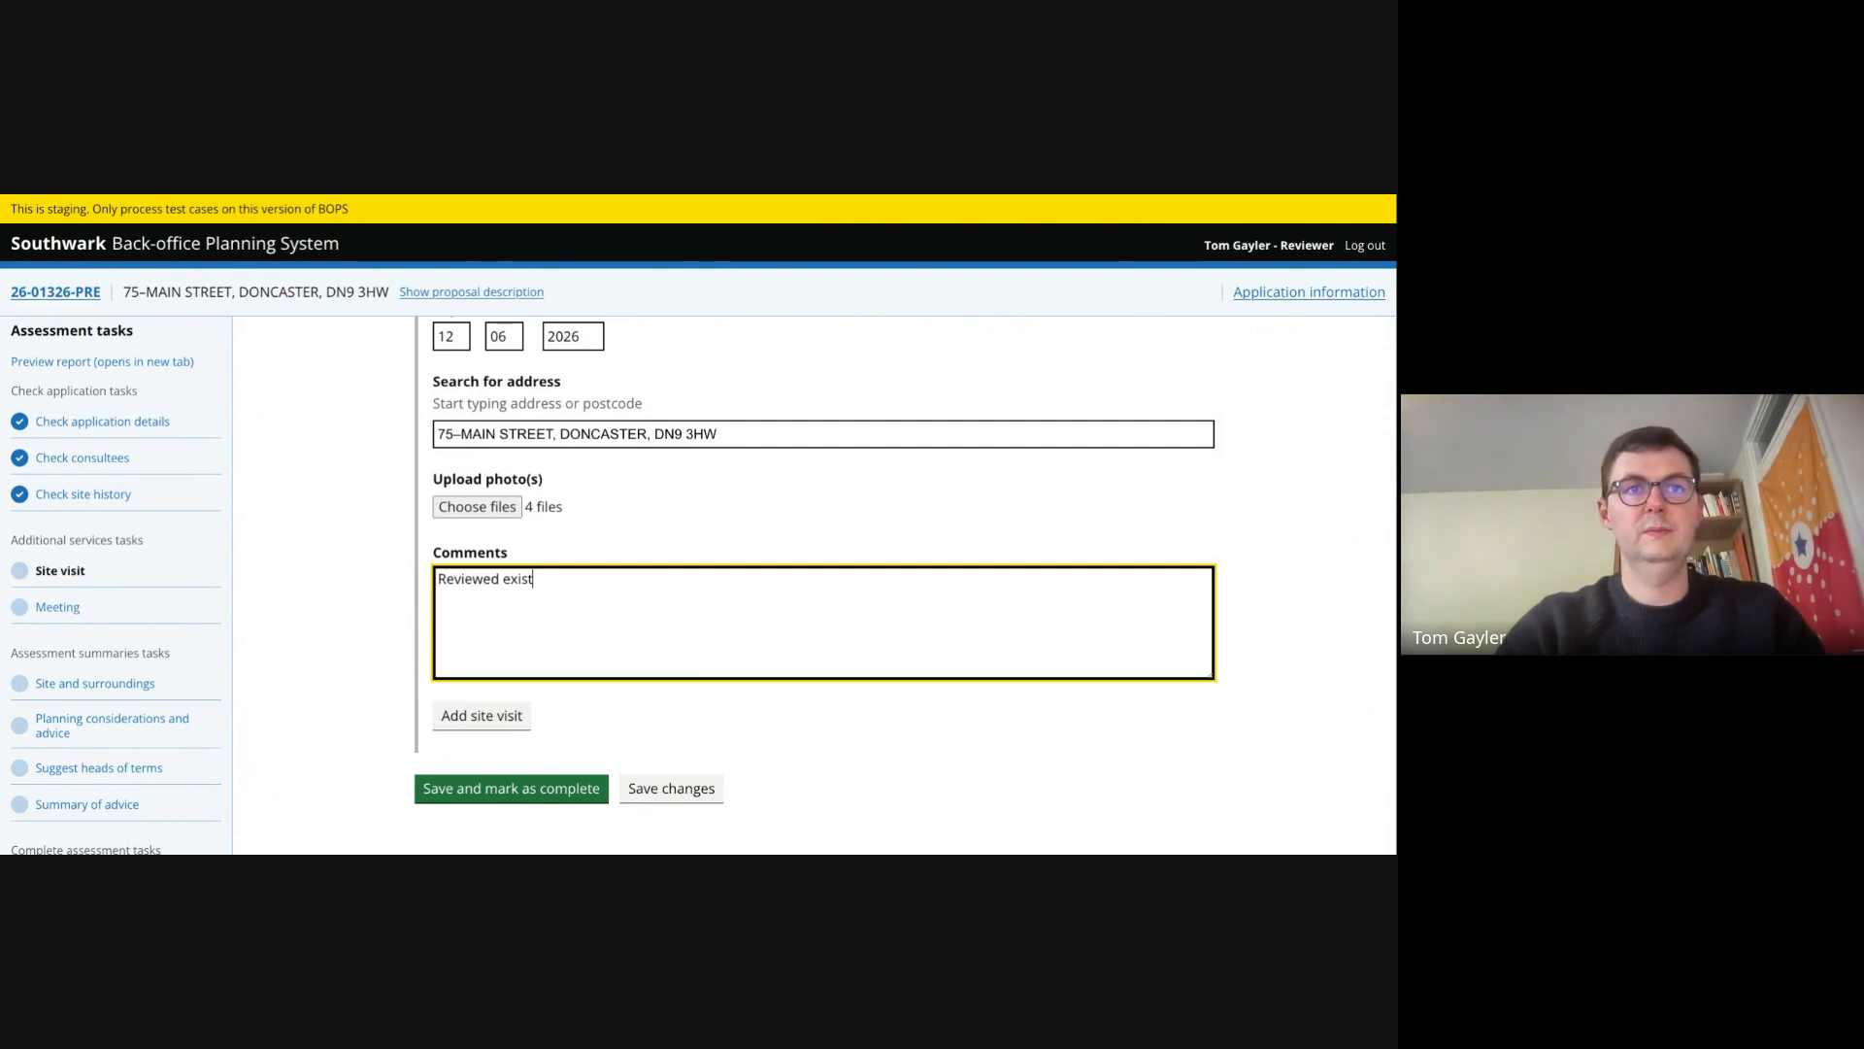
pyautogui.write('ing site ')
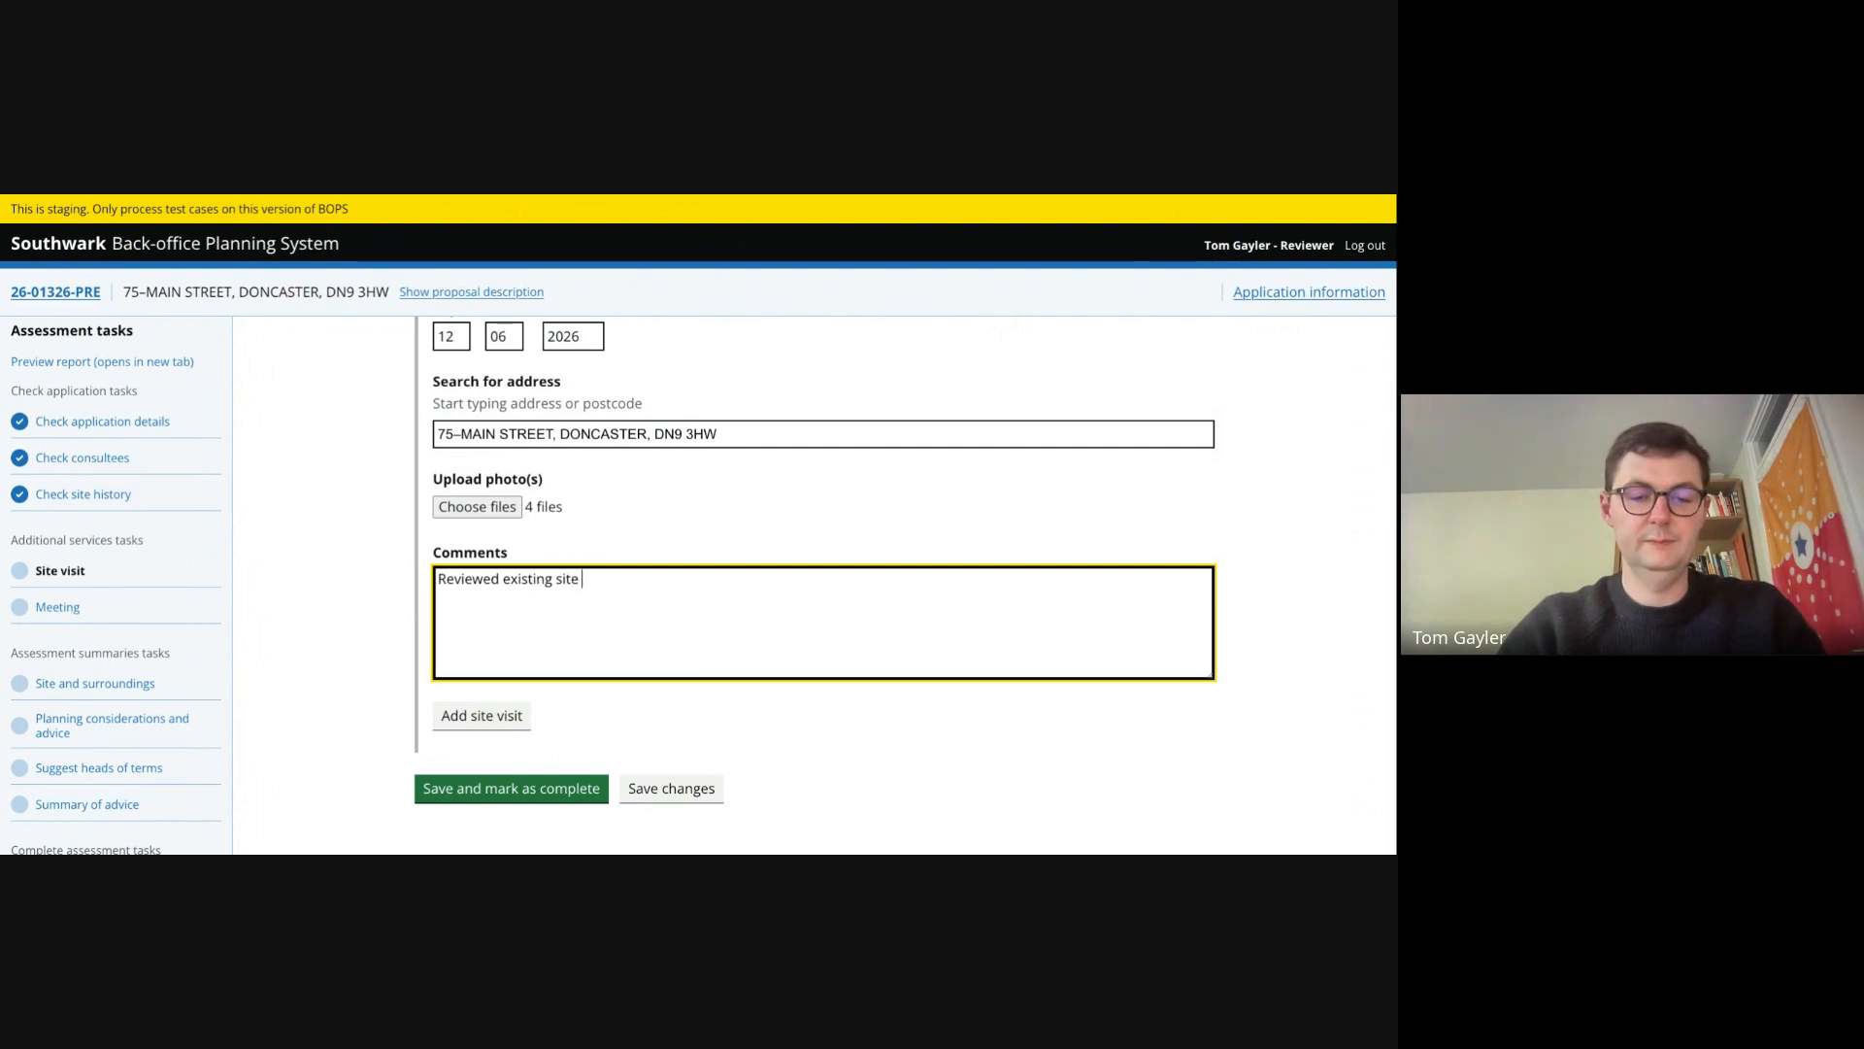
pyautogui.write('with owner')
pyautogui.press('Tab')
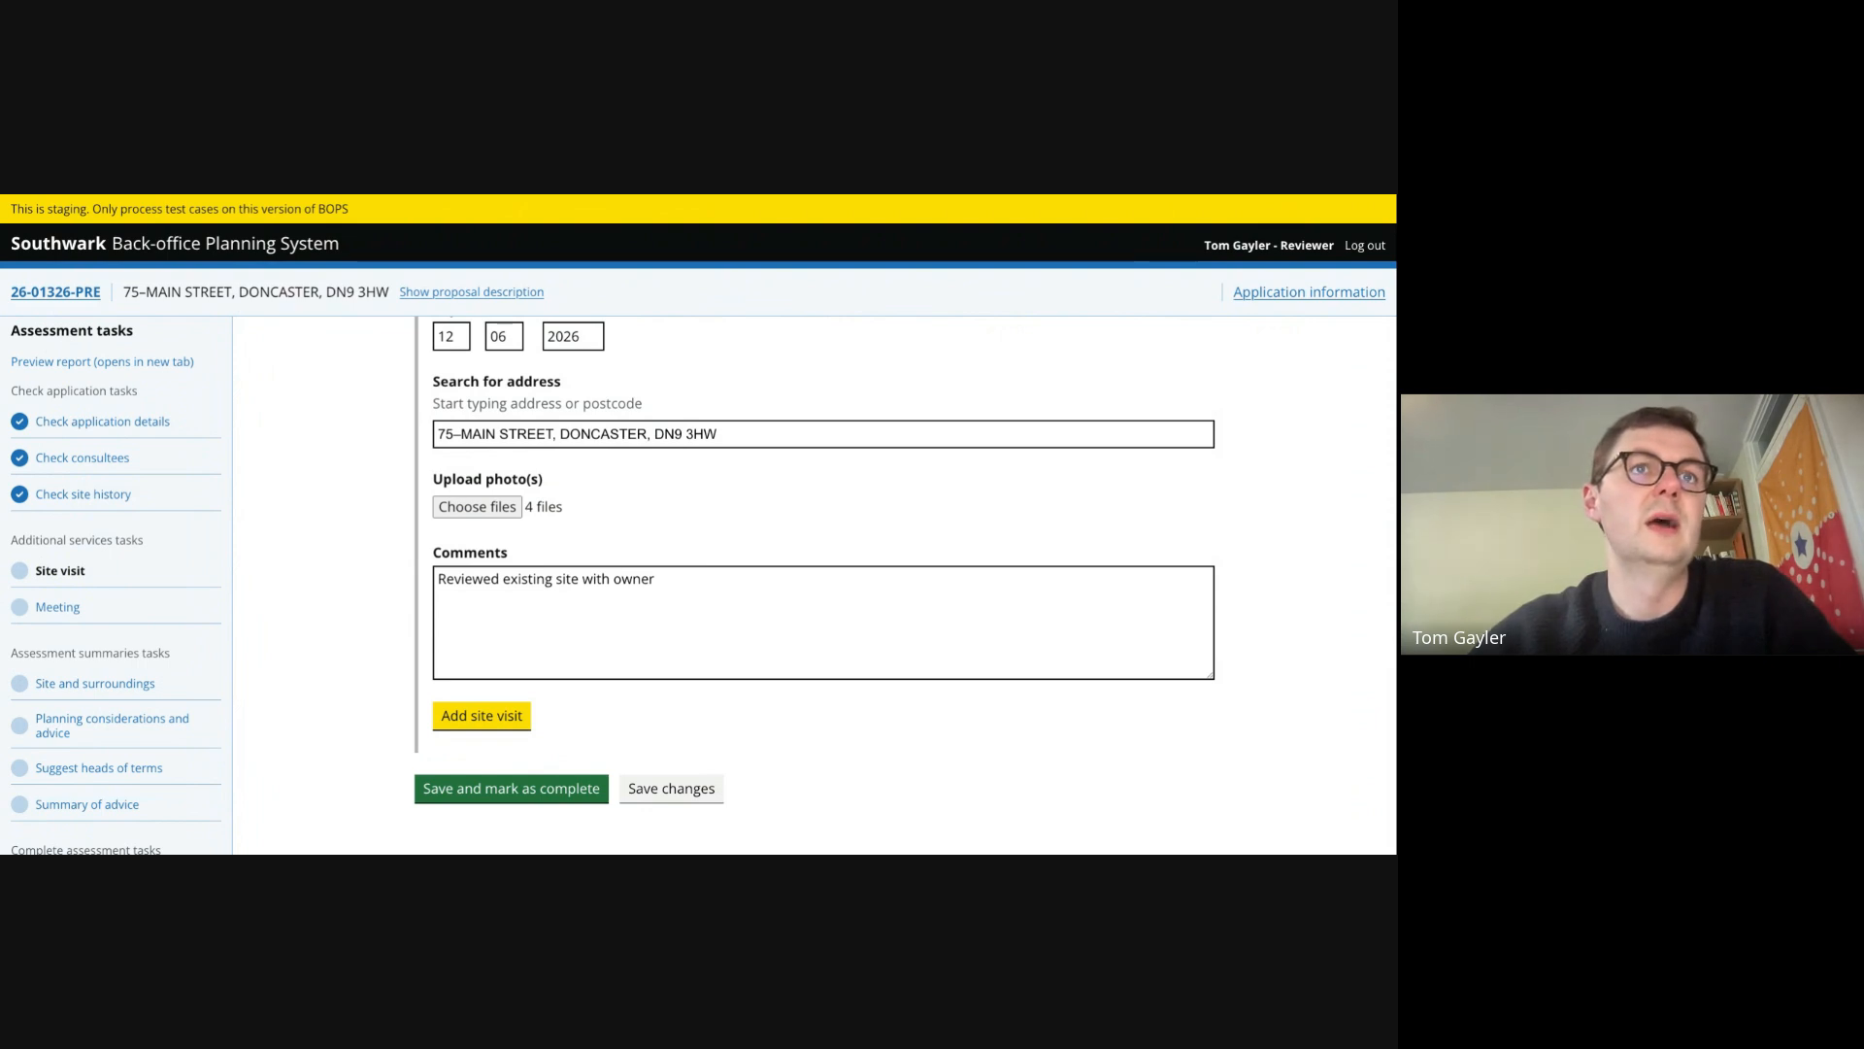
pyautogui.press('Return')
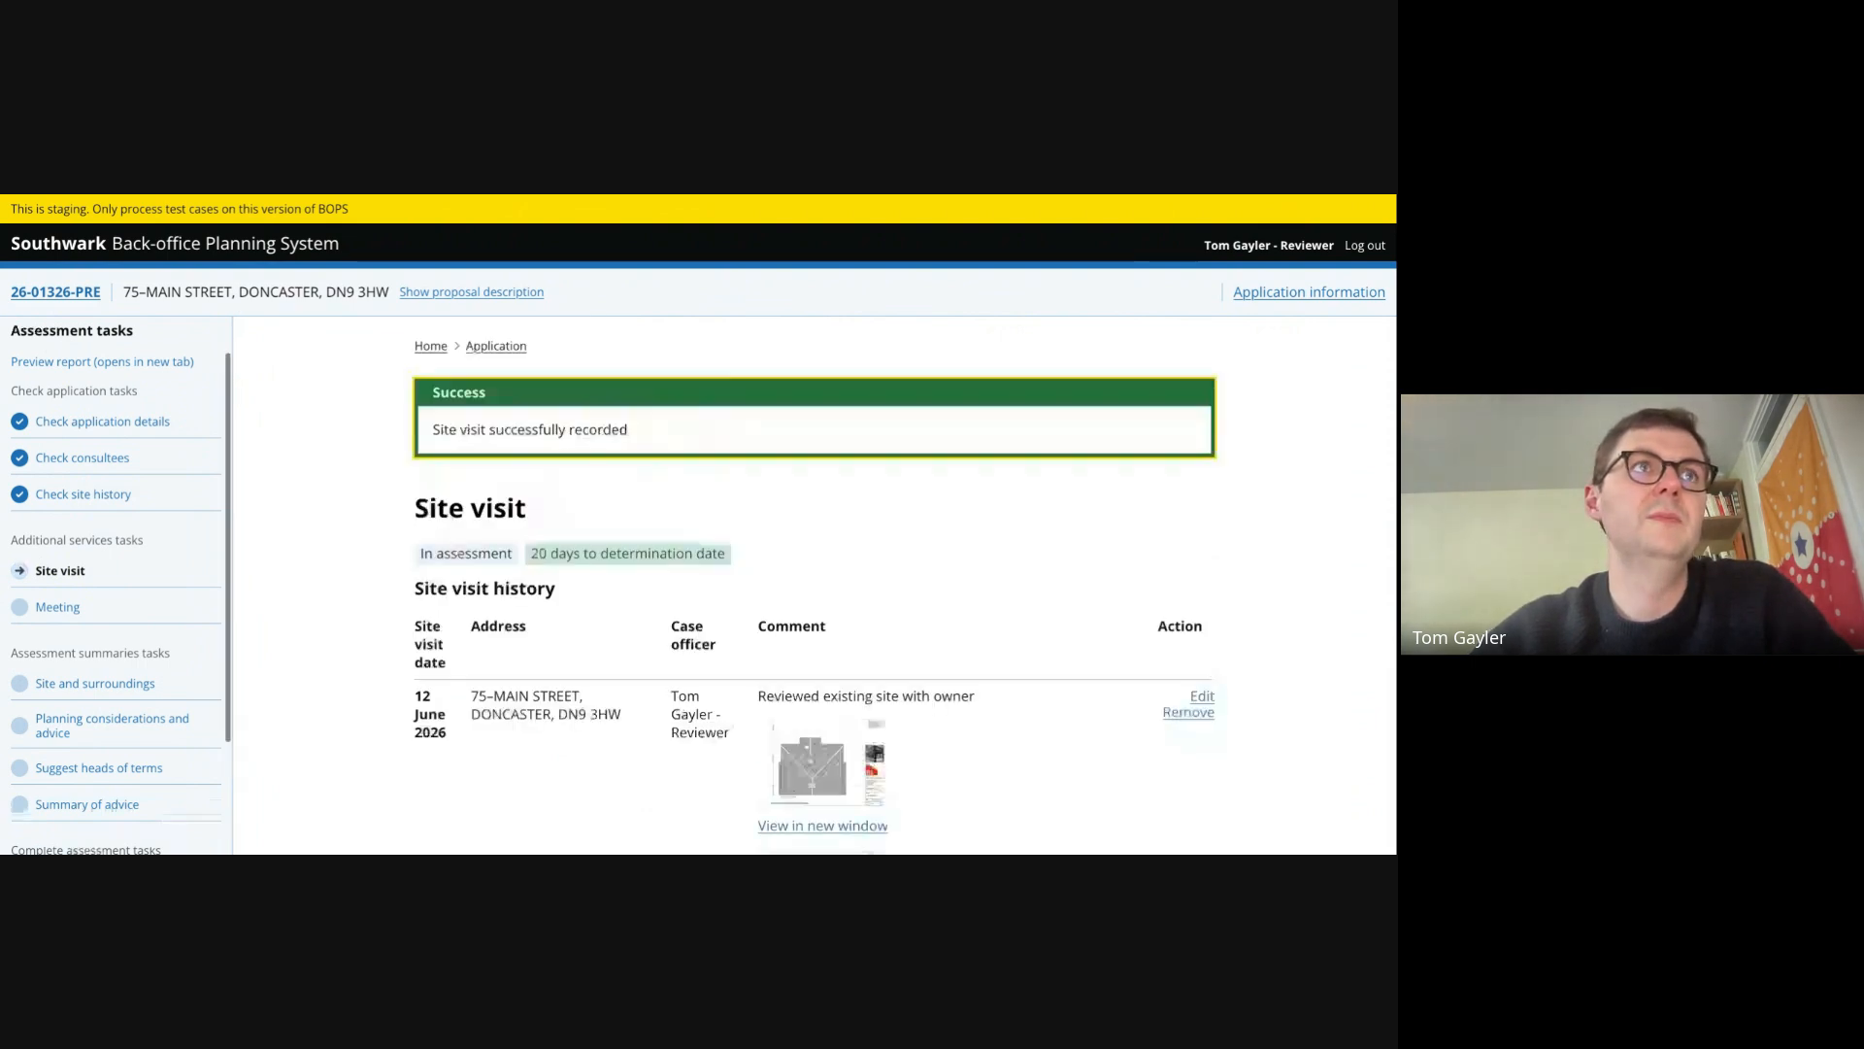
# - Mark the site visit task as complete
pyautogui.scroll(-3, 599, 527)
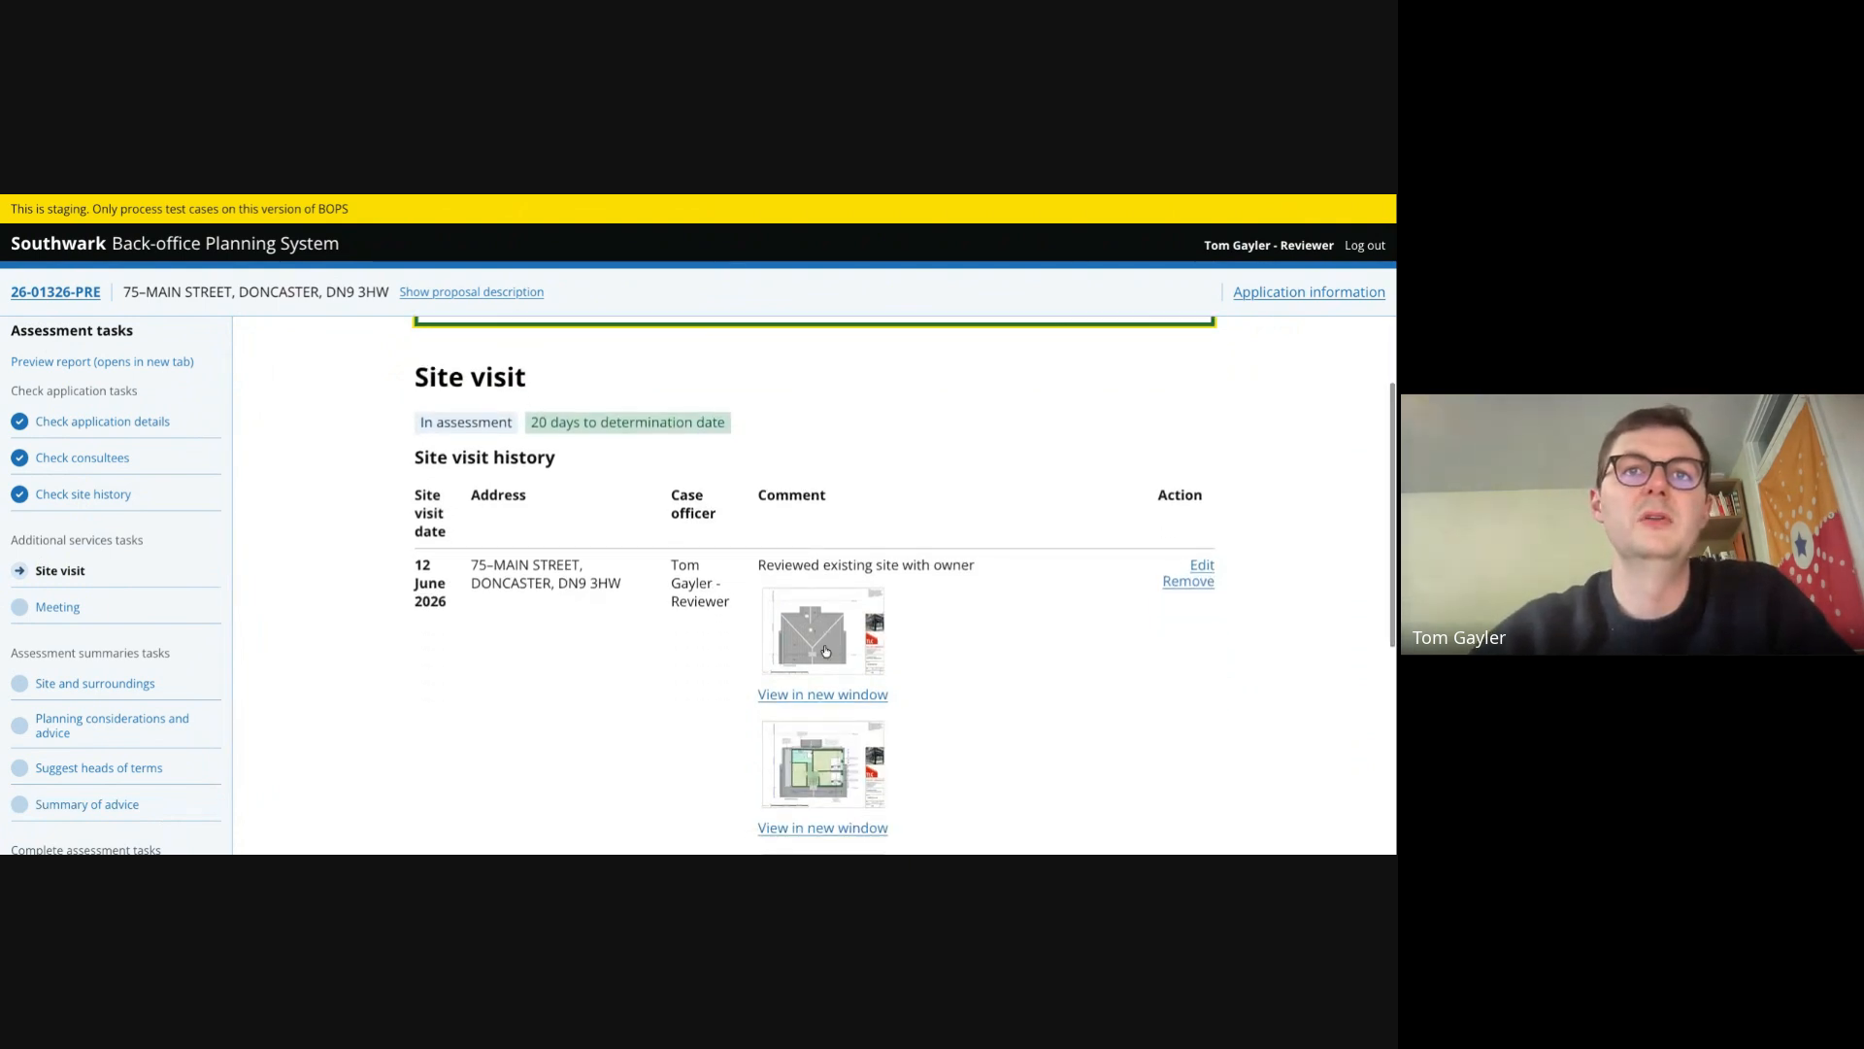
pyautogui.scroll(-3, 826, 650)
pyautogui.scroll(-5, 825, 626)
pyautogui.scroll(3, 831, 594)
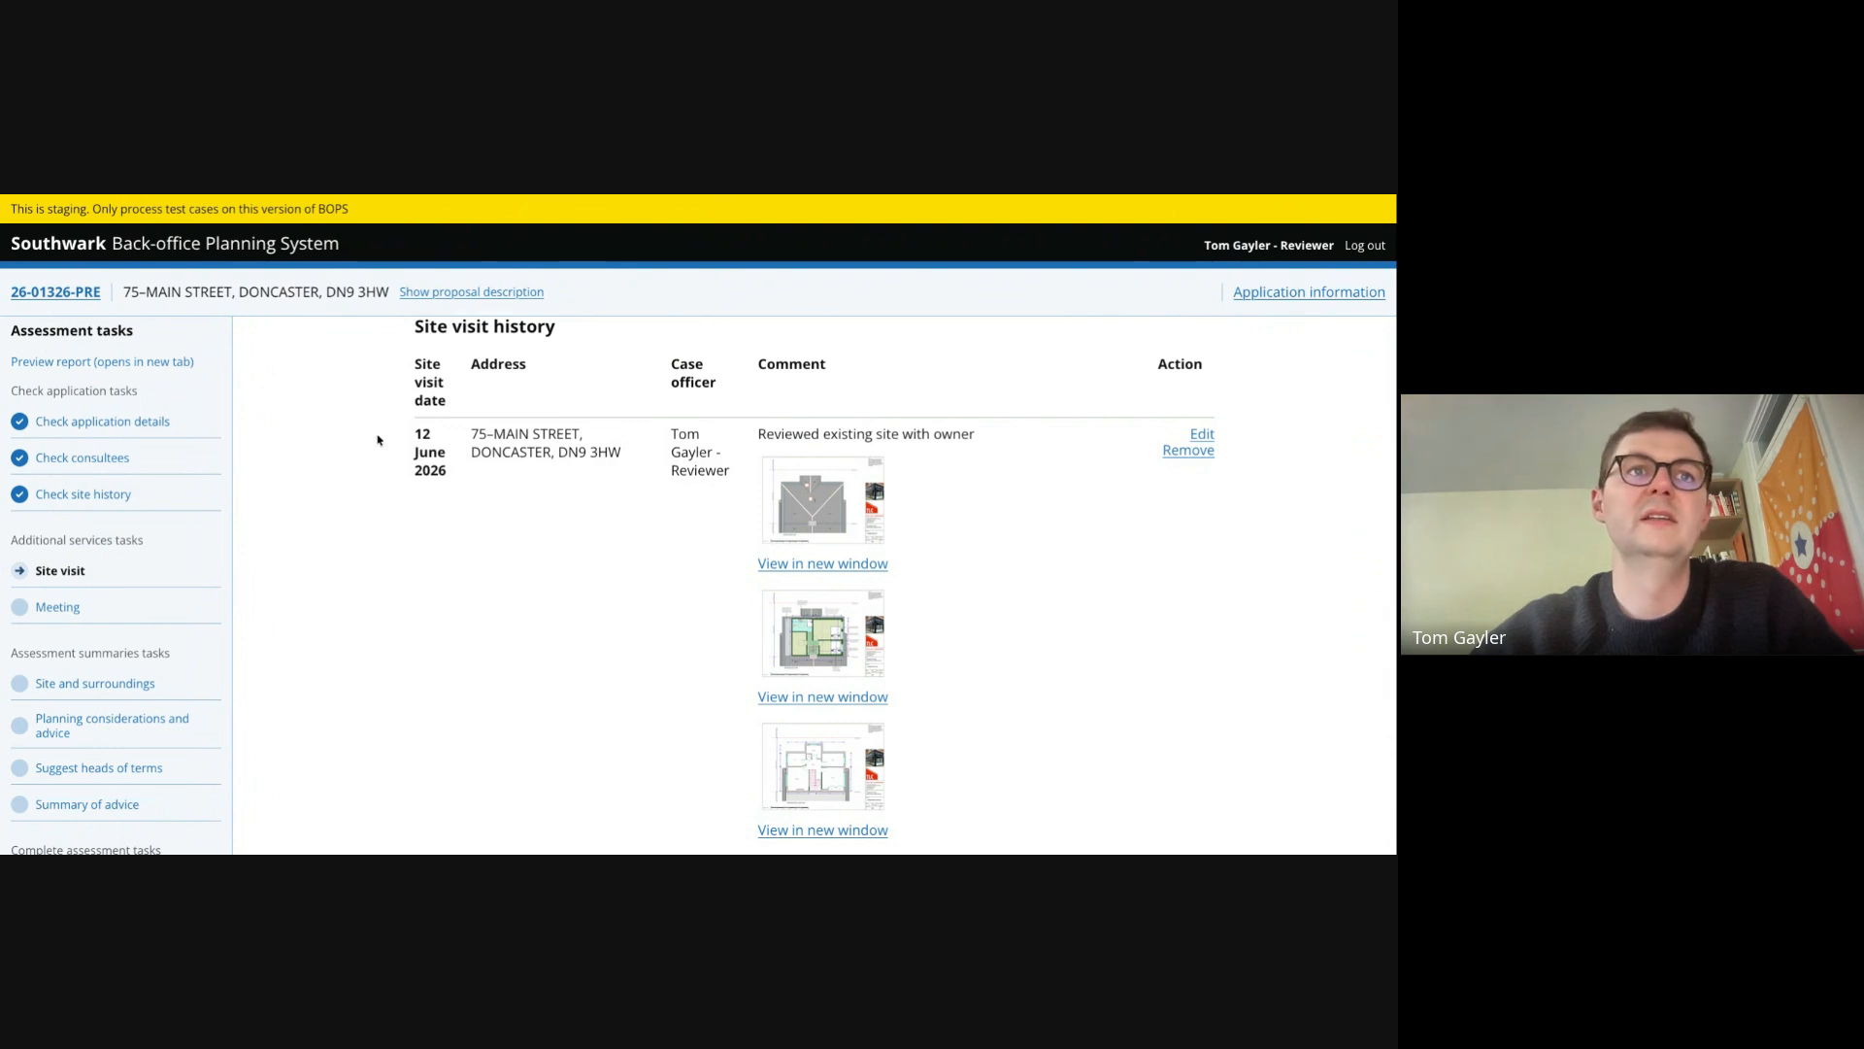
pyautogui.scroll(1, 379, 440)
pyautogui.click(60, 608)
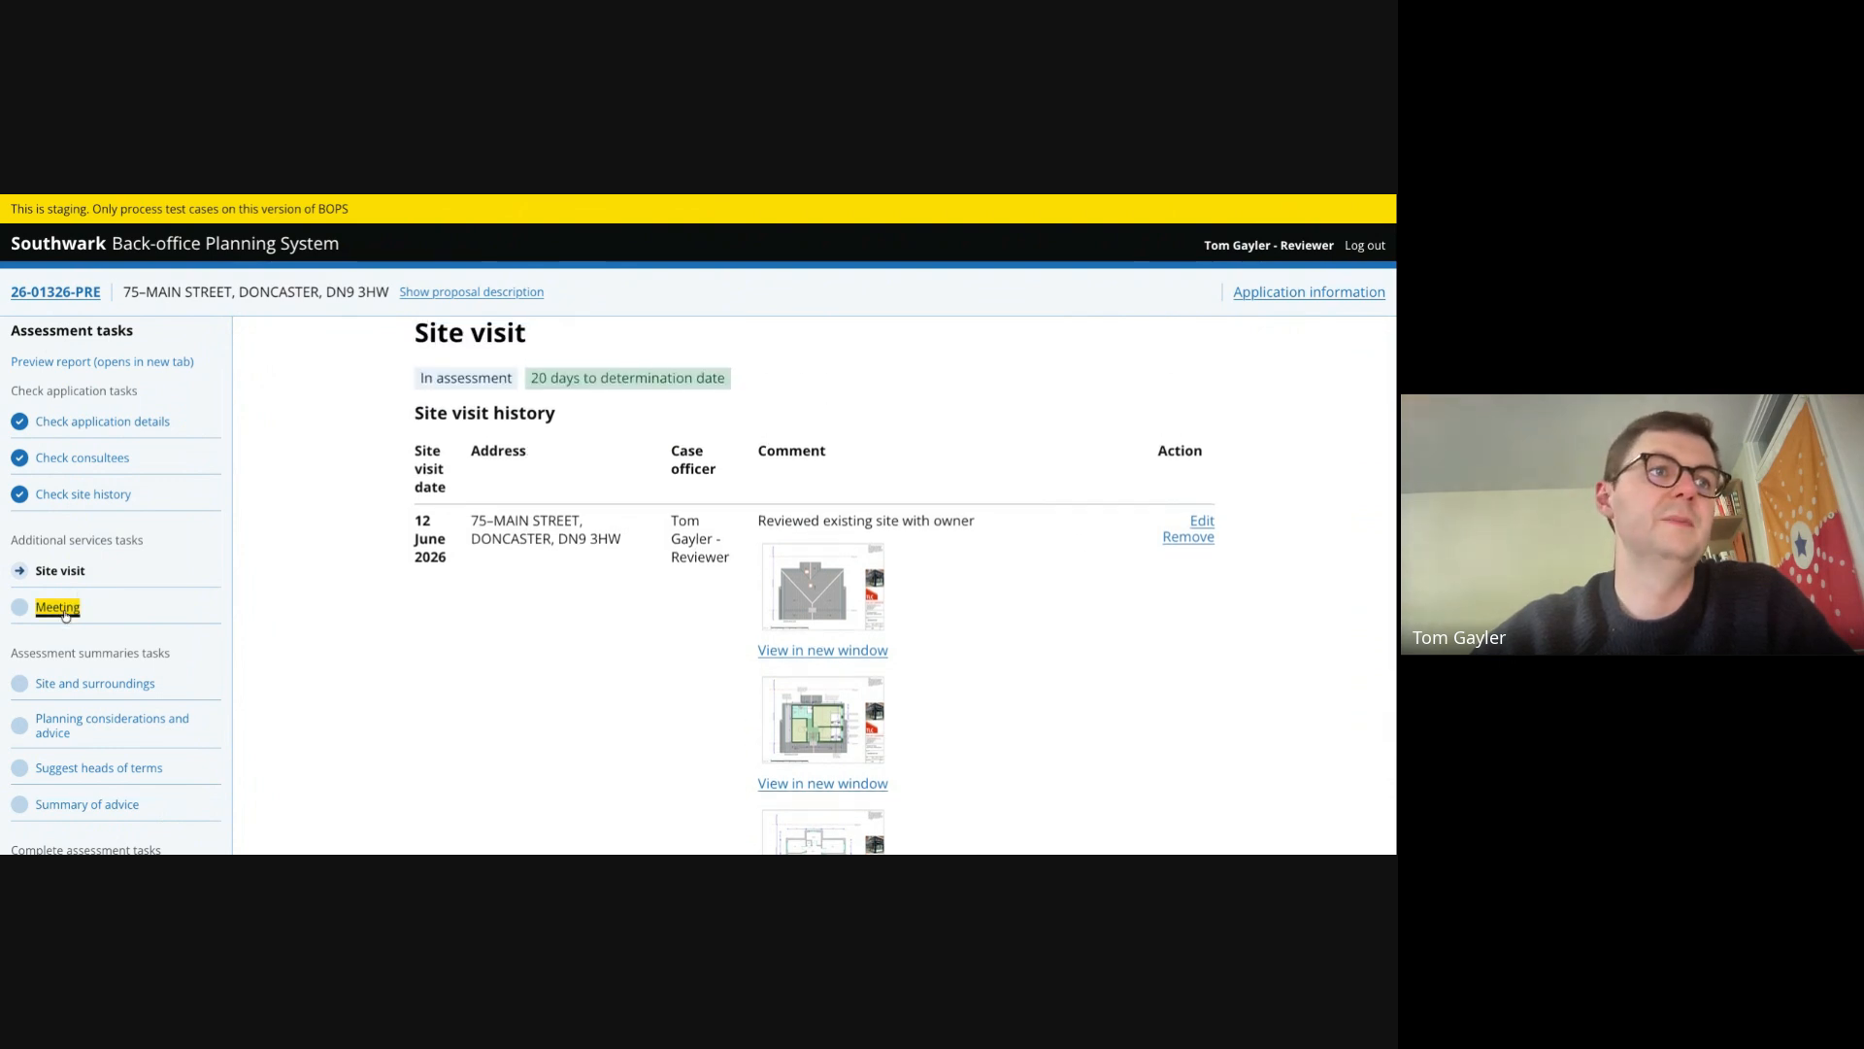
pyautogui.click(61, 571)
pyautogui.scroll(-5, 815, 582)
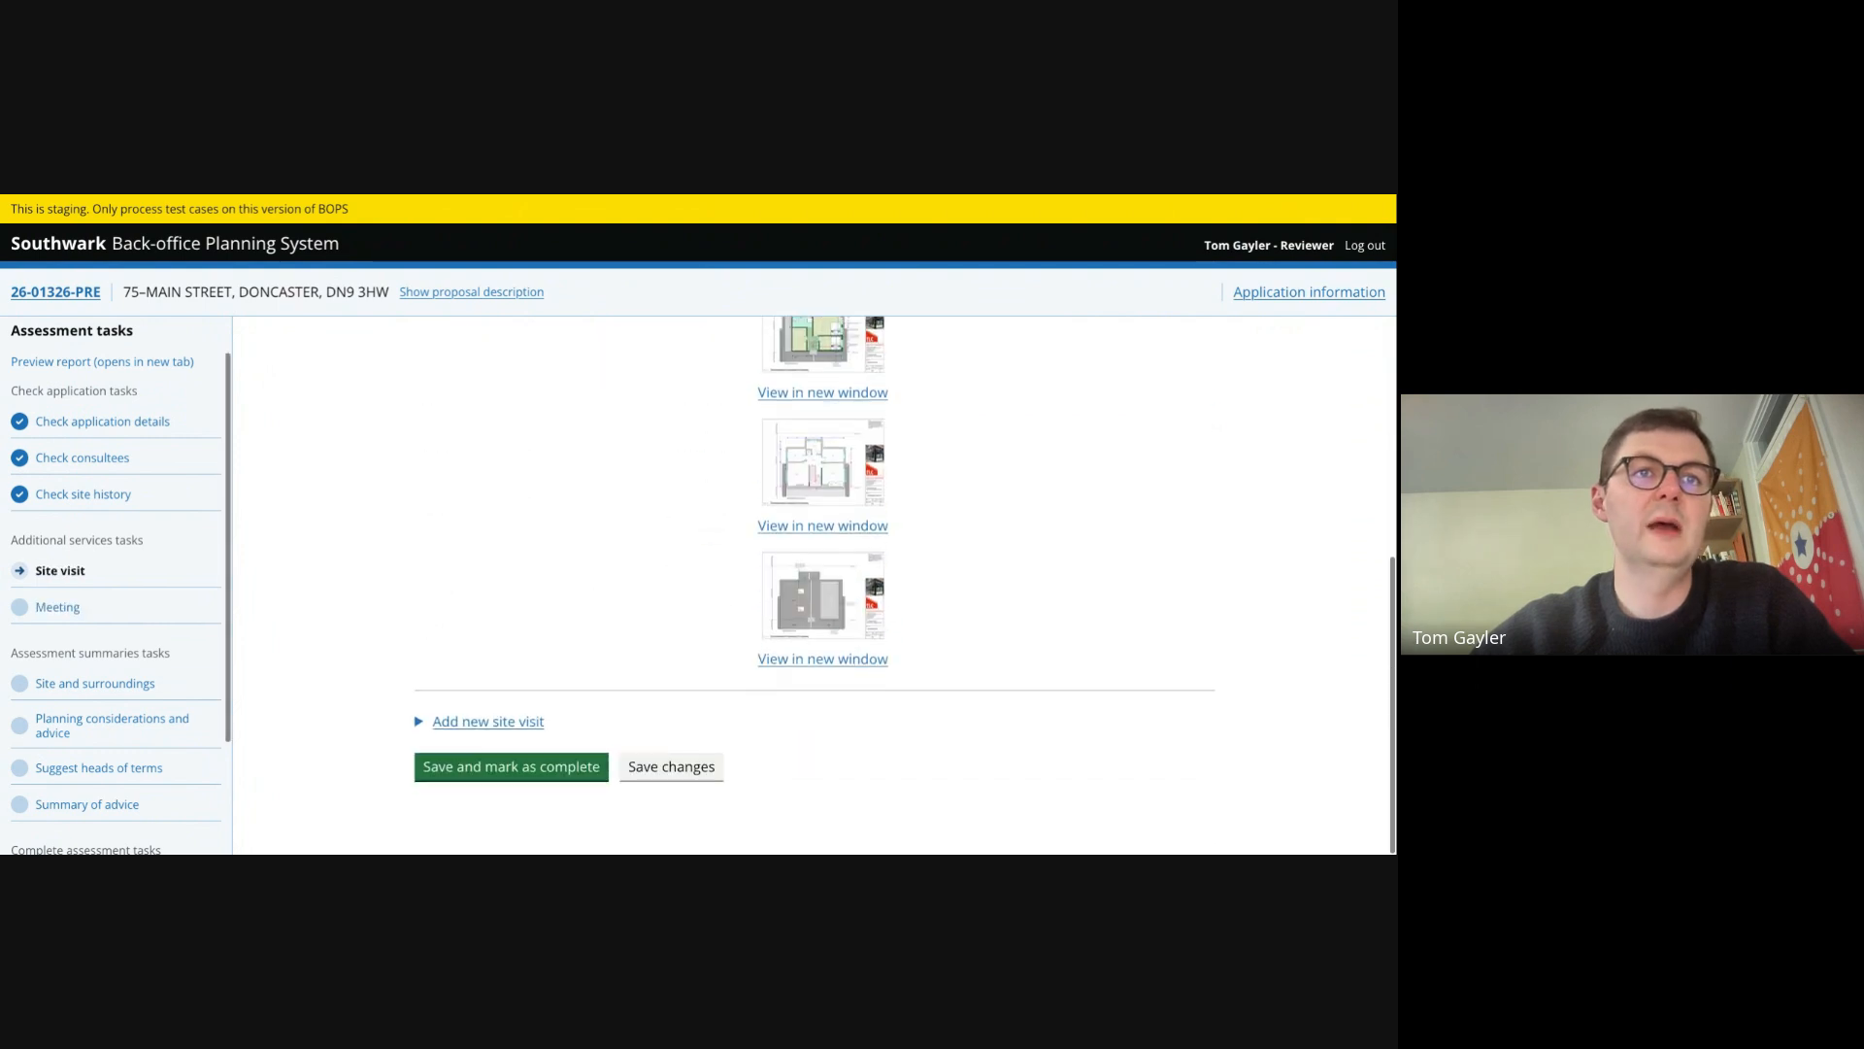
pyautogui.click(511, 781)
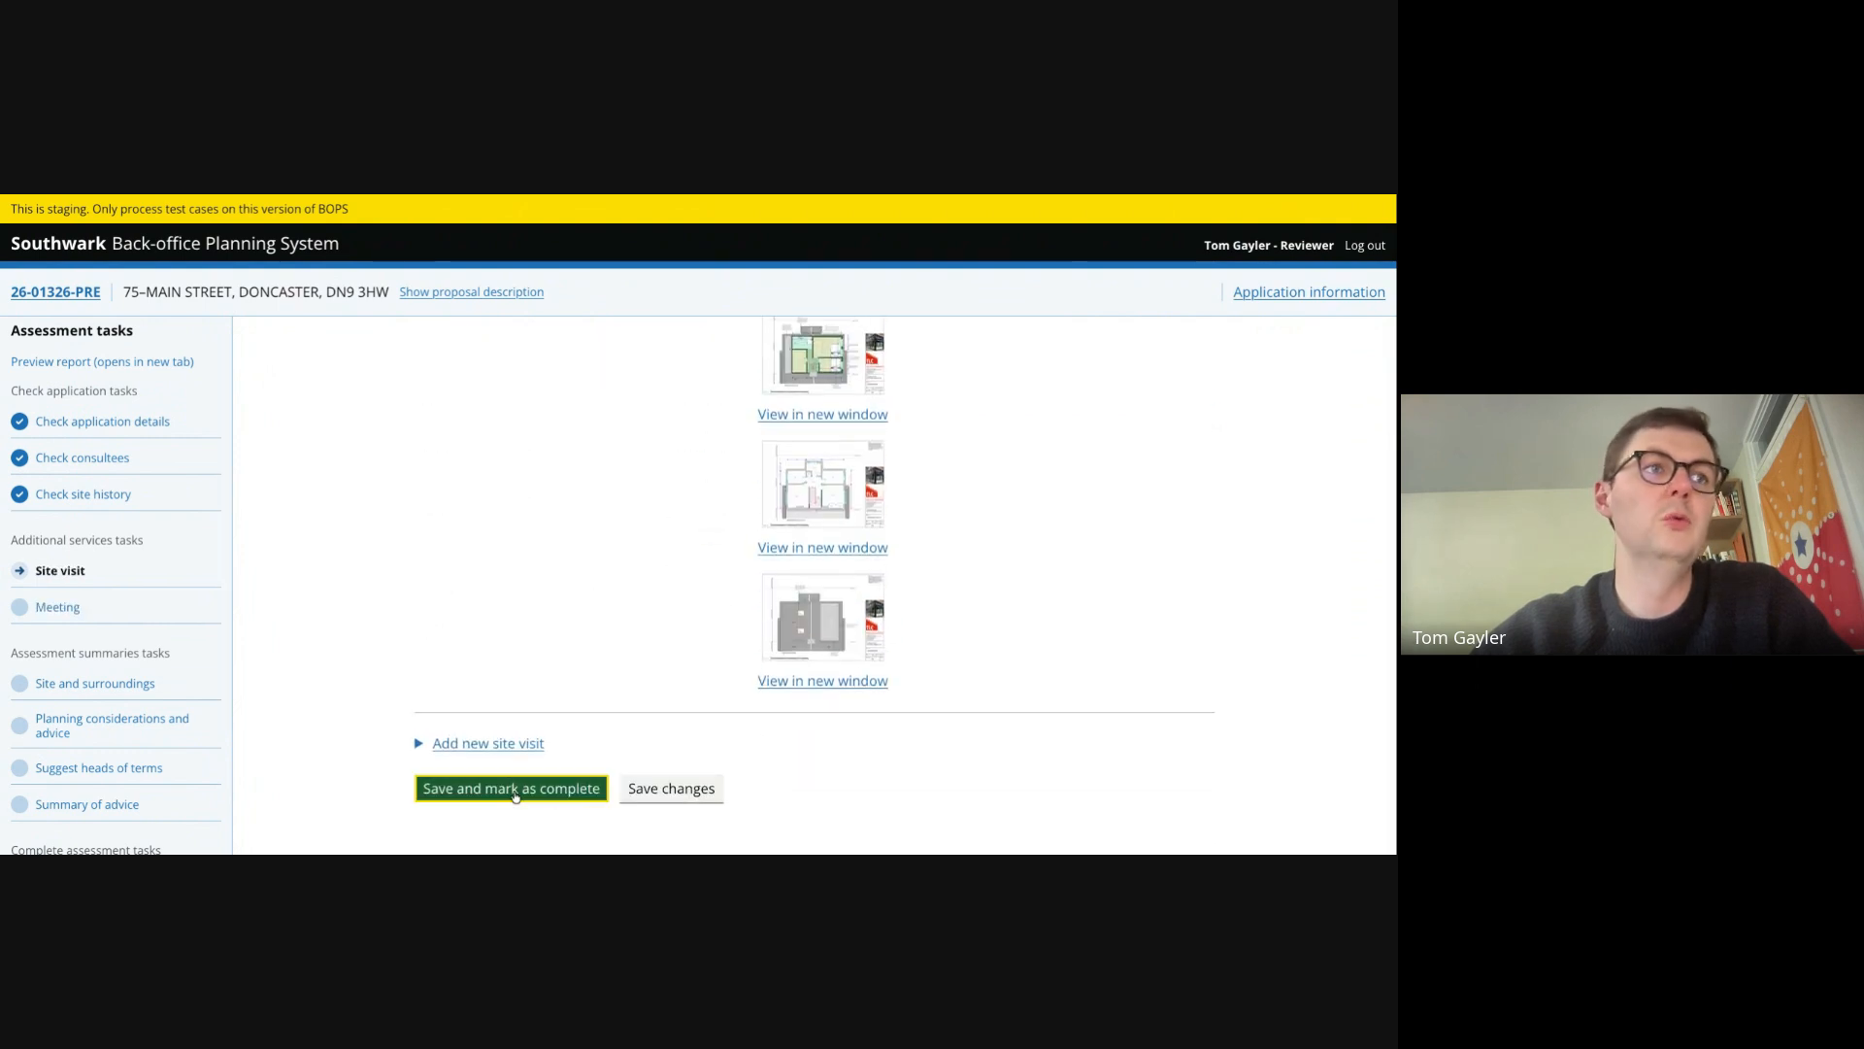
# - Mark the meeting task as complete without recording a meeting
pyautogui.click(58, 607)
pyautogui.scroll(-2, 466, 602)
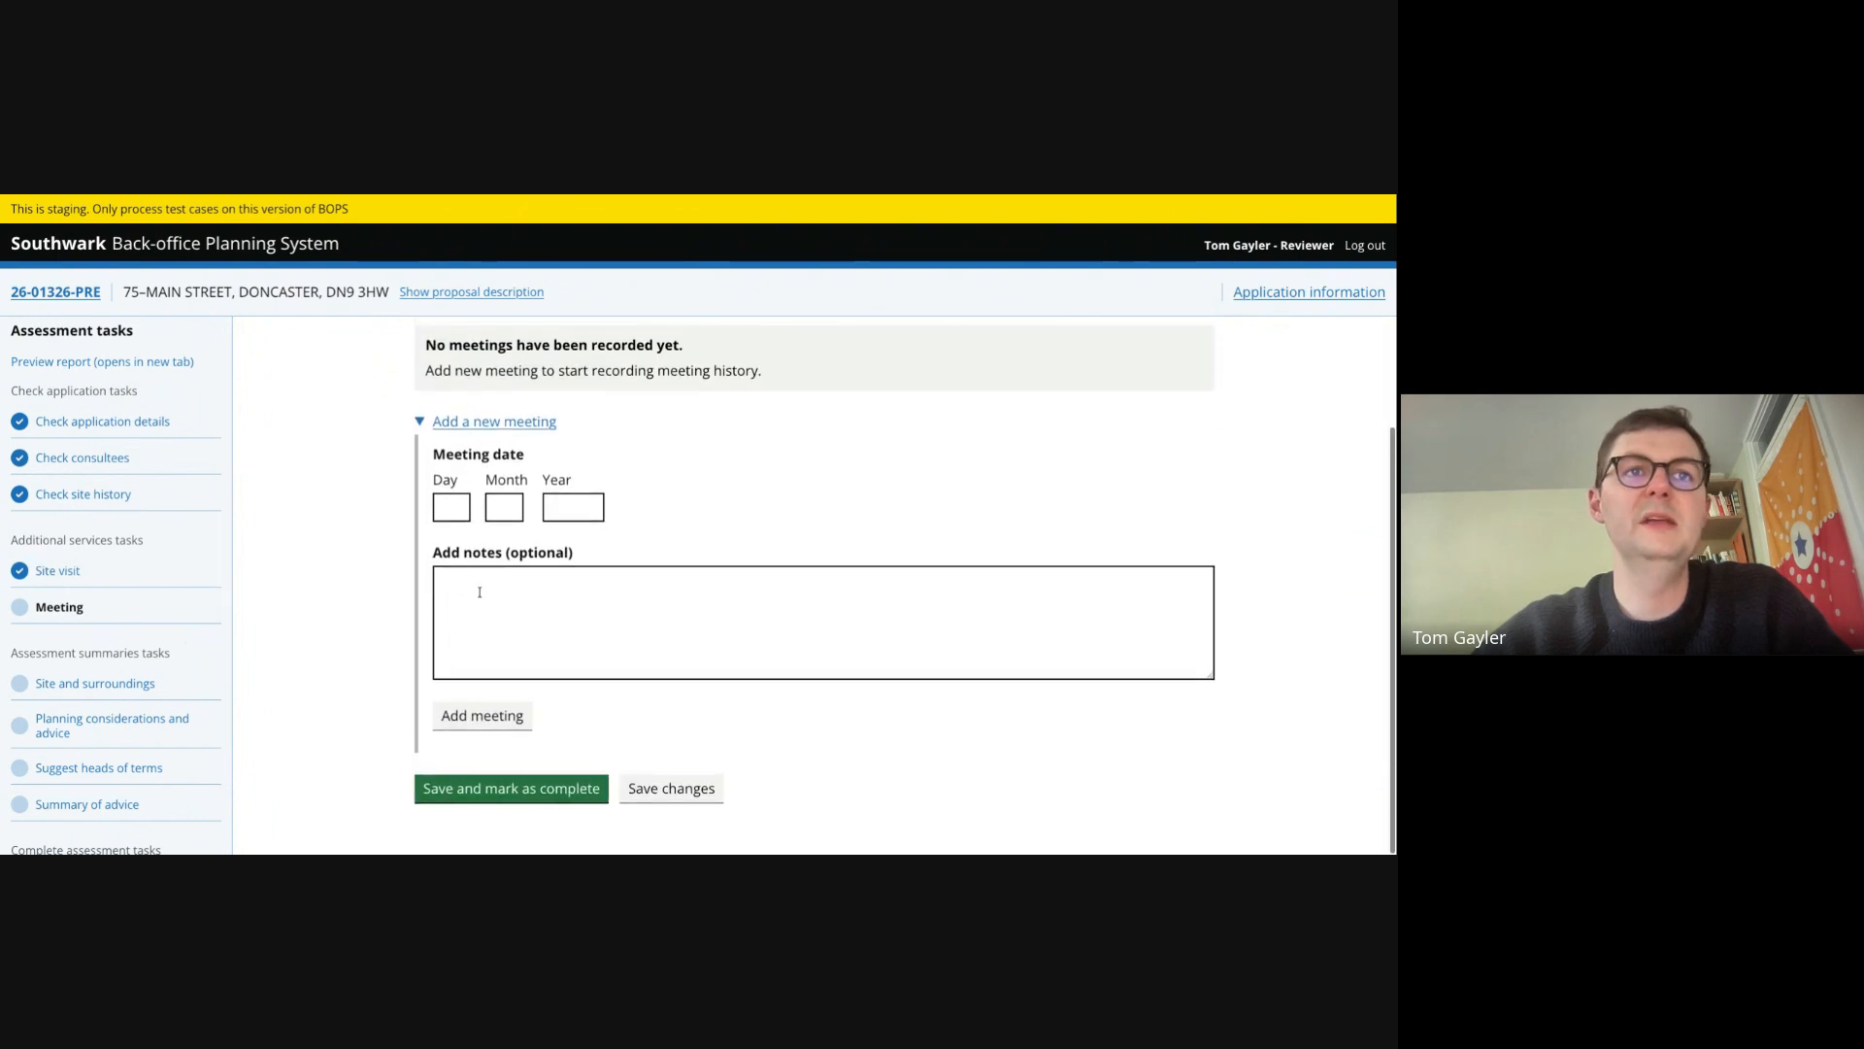
pyautogui.click(472, 784)
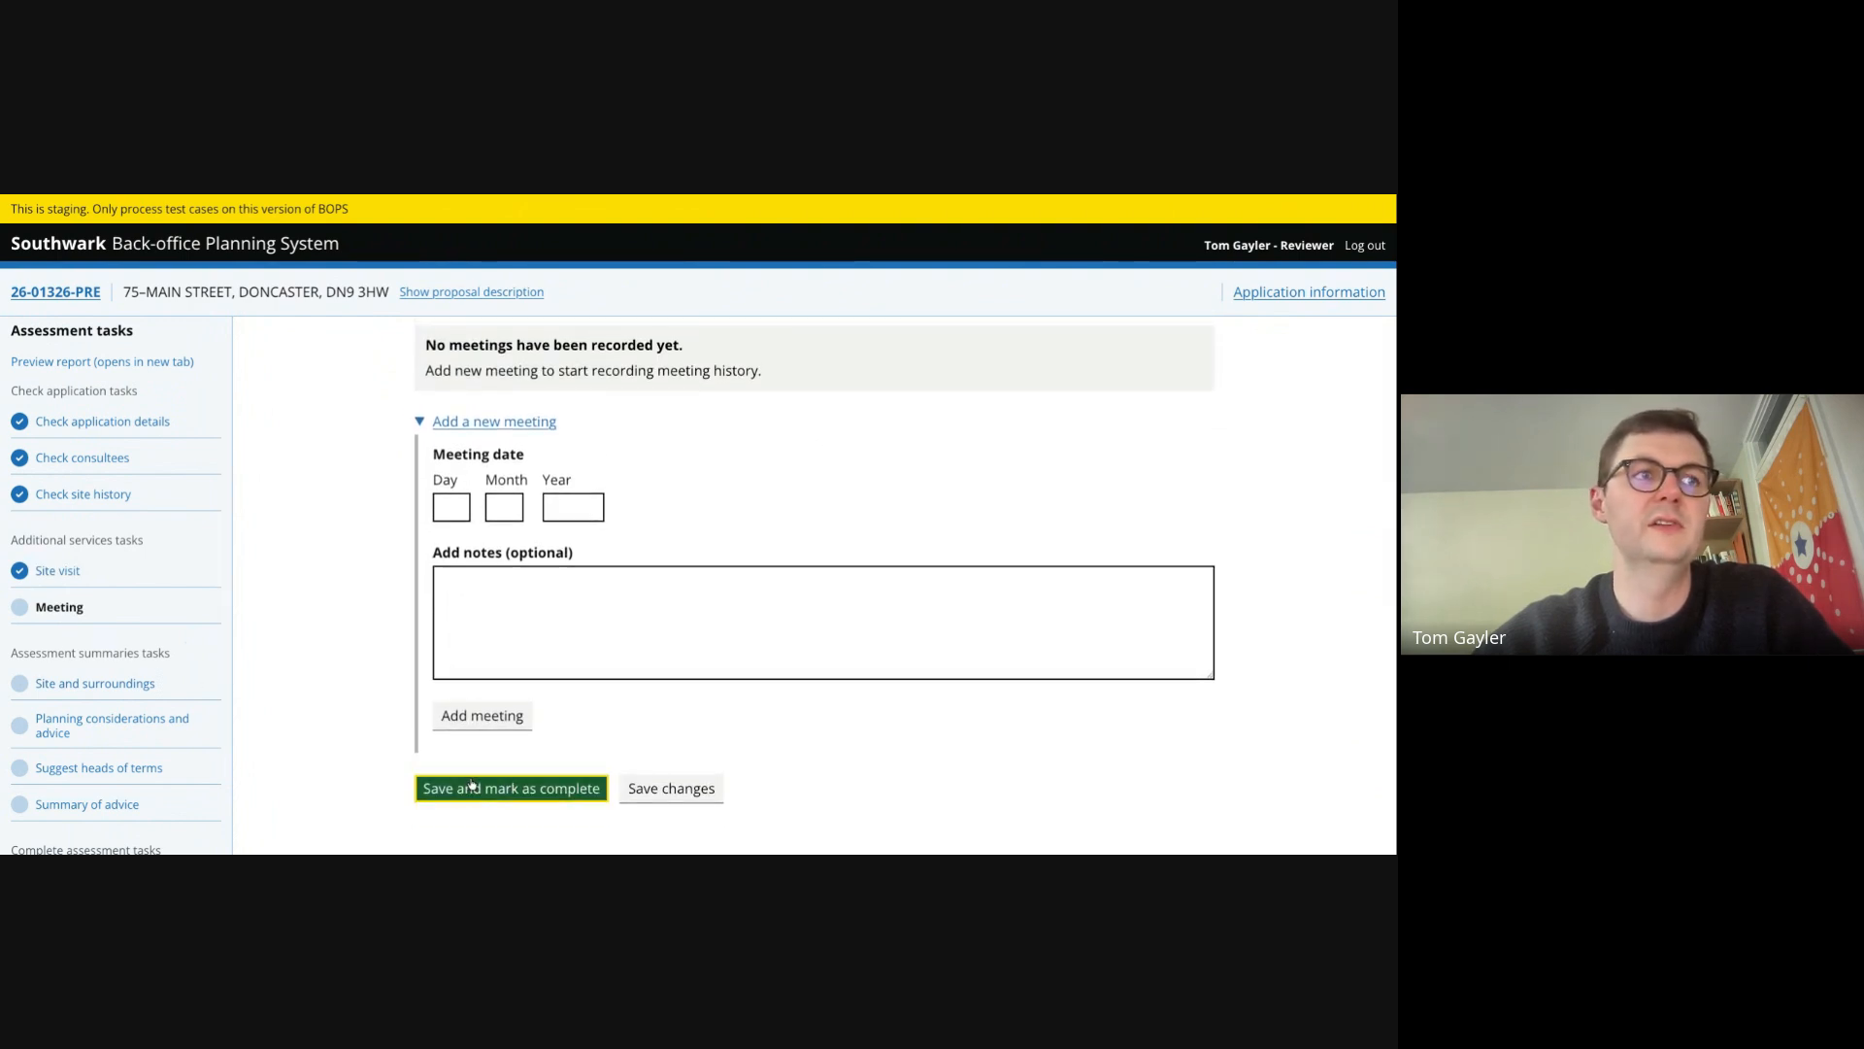
# - Describe the site and surroundings as 'The site is x, y, z' and mark it complete
pyautogui.click(99, 684)
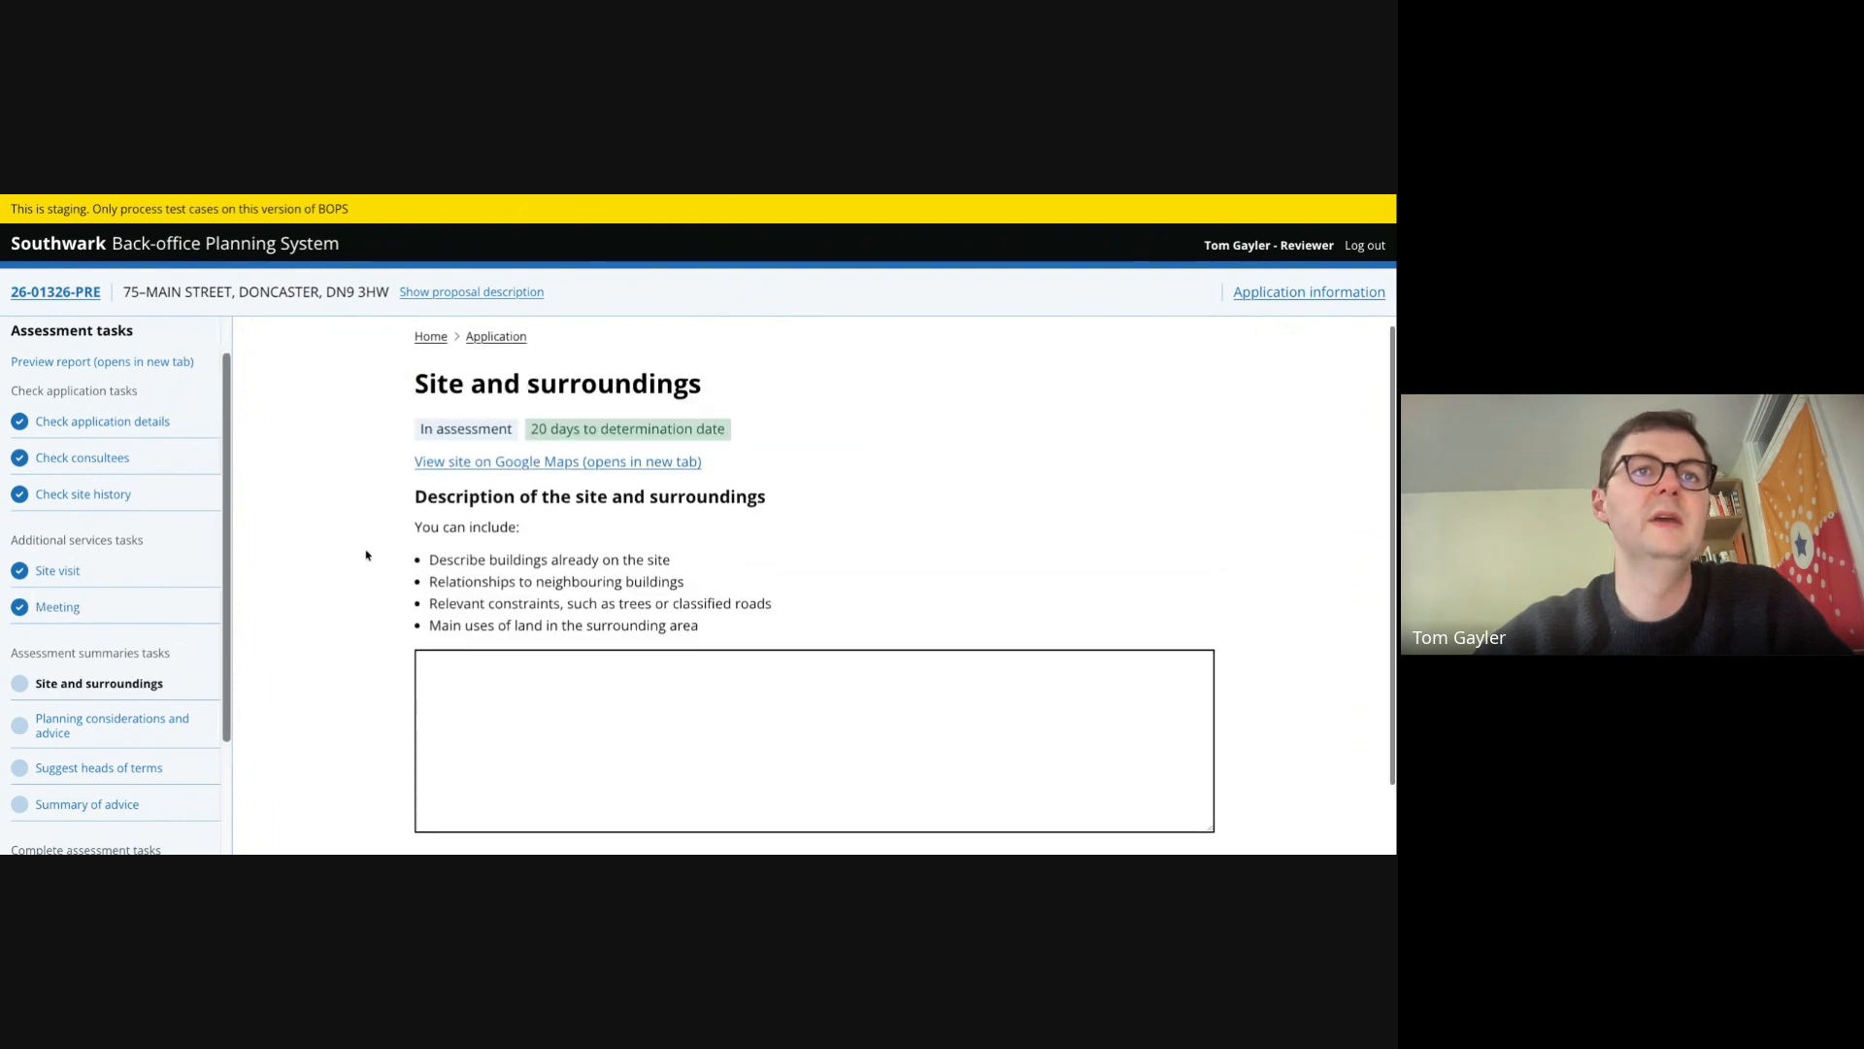
pyautogui.scroll(-1, 368, 556)
pyautogui.scroll(1, 368, 555)
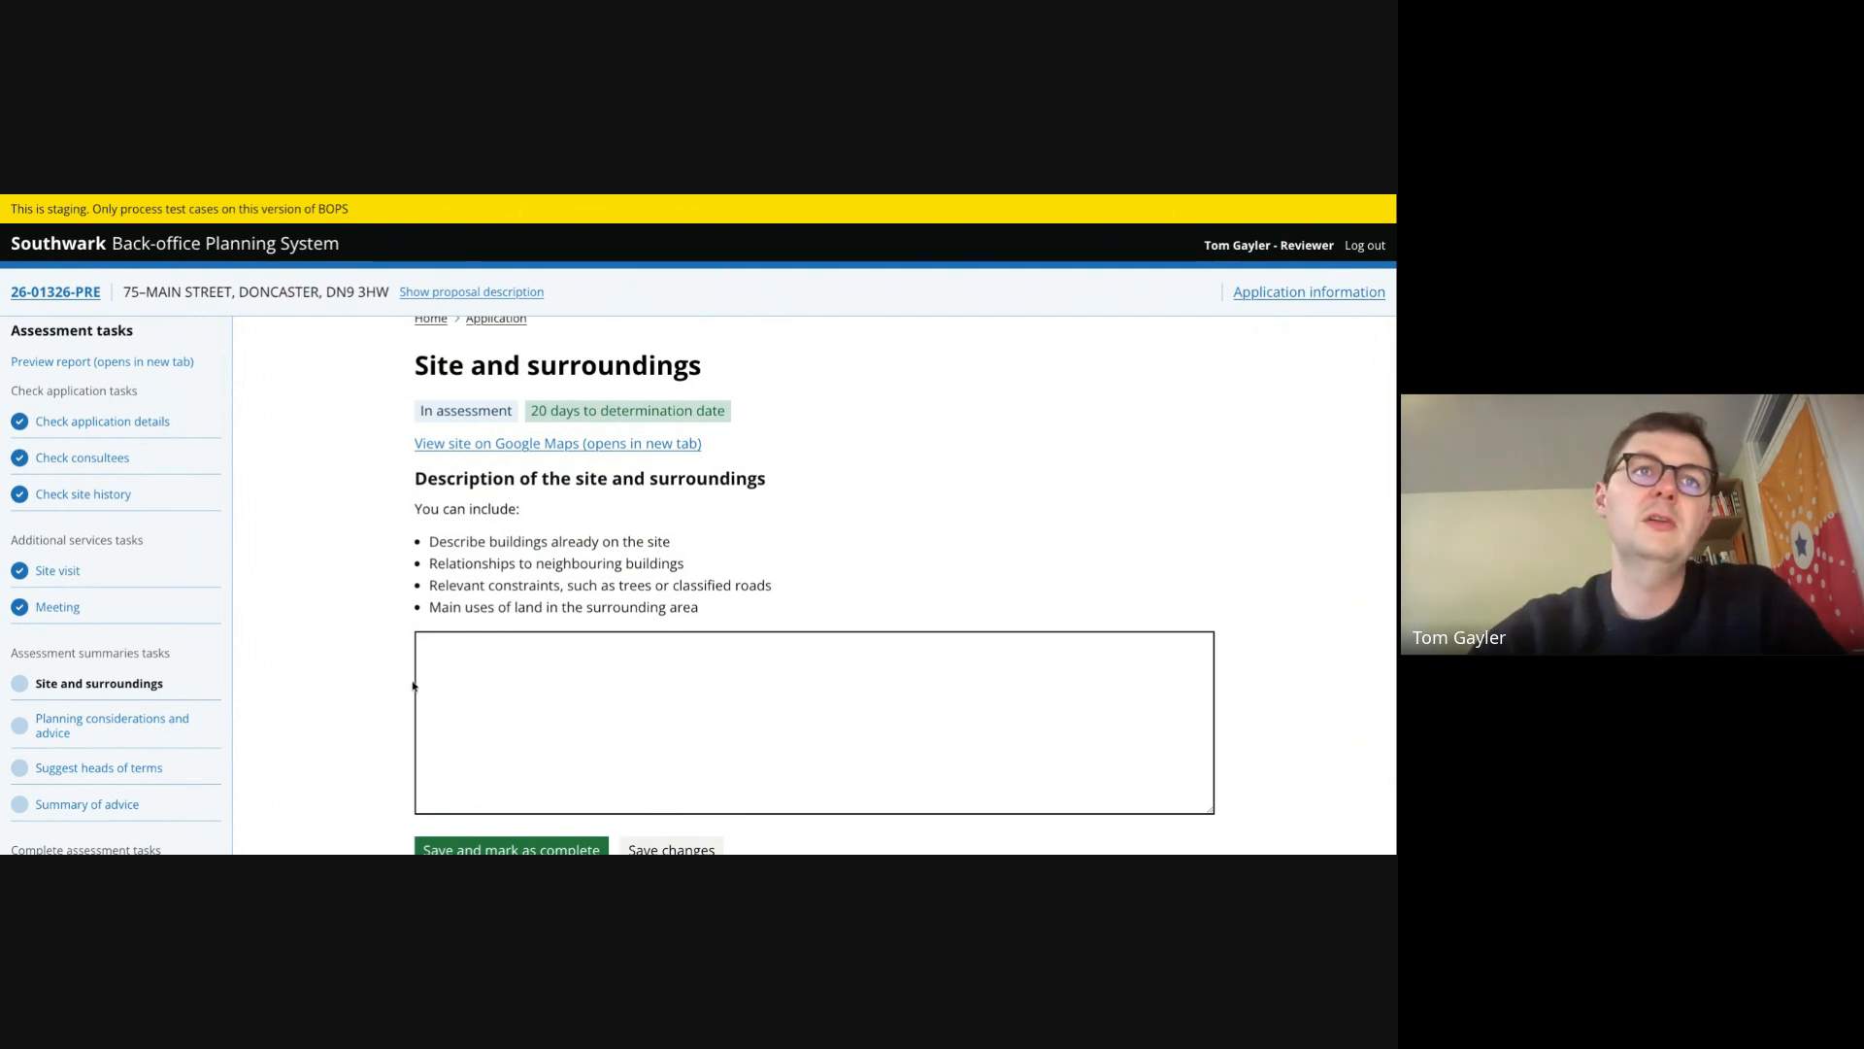
pyautogui.click(465, 673)
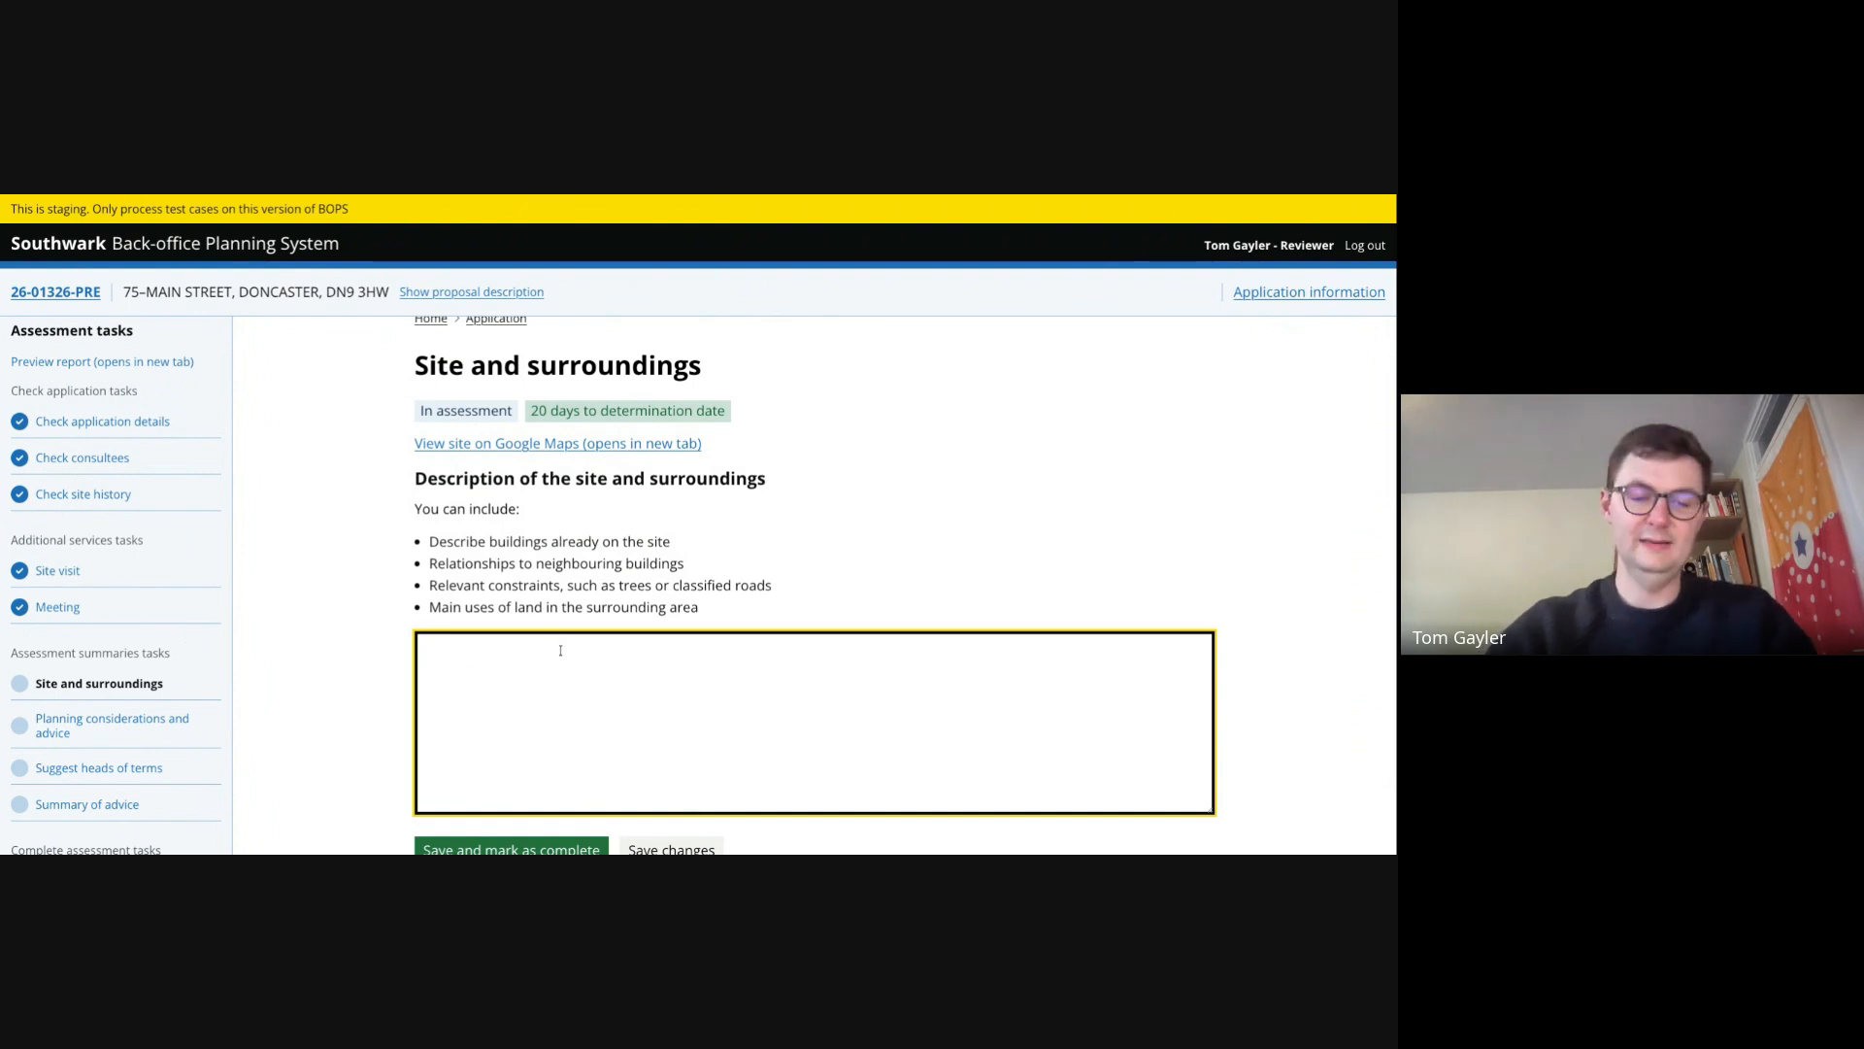
pyautogui.write('The site is x,')
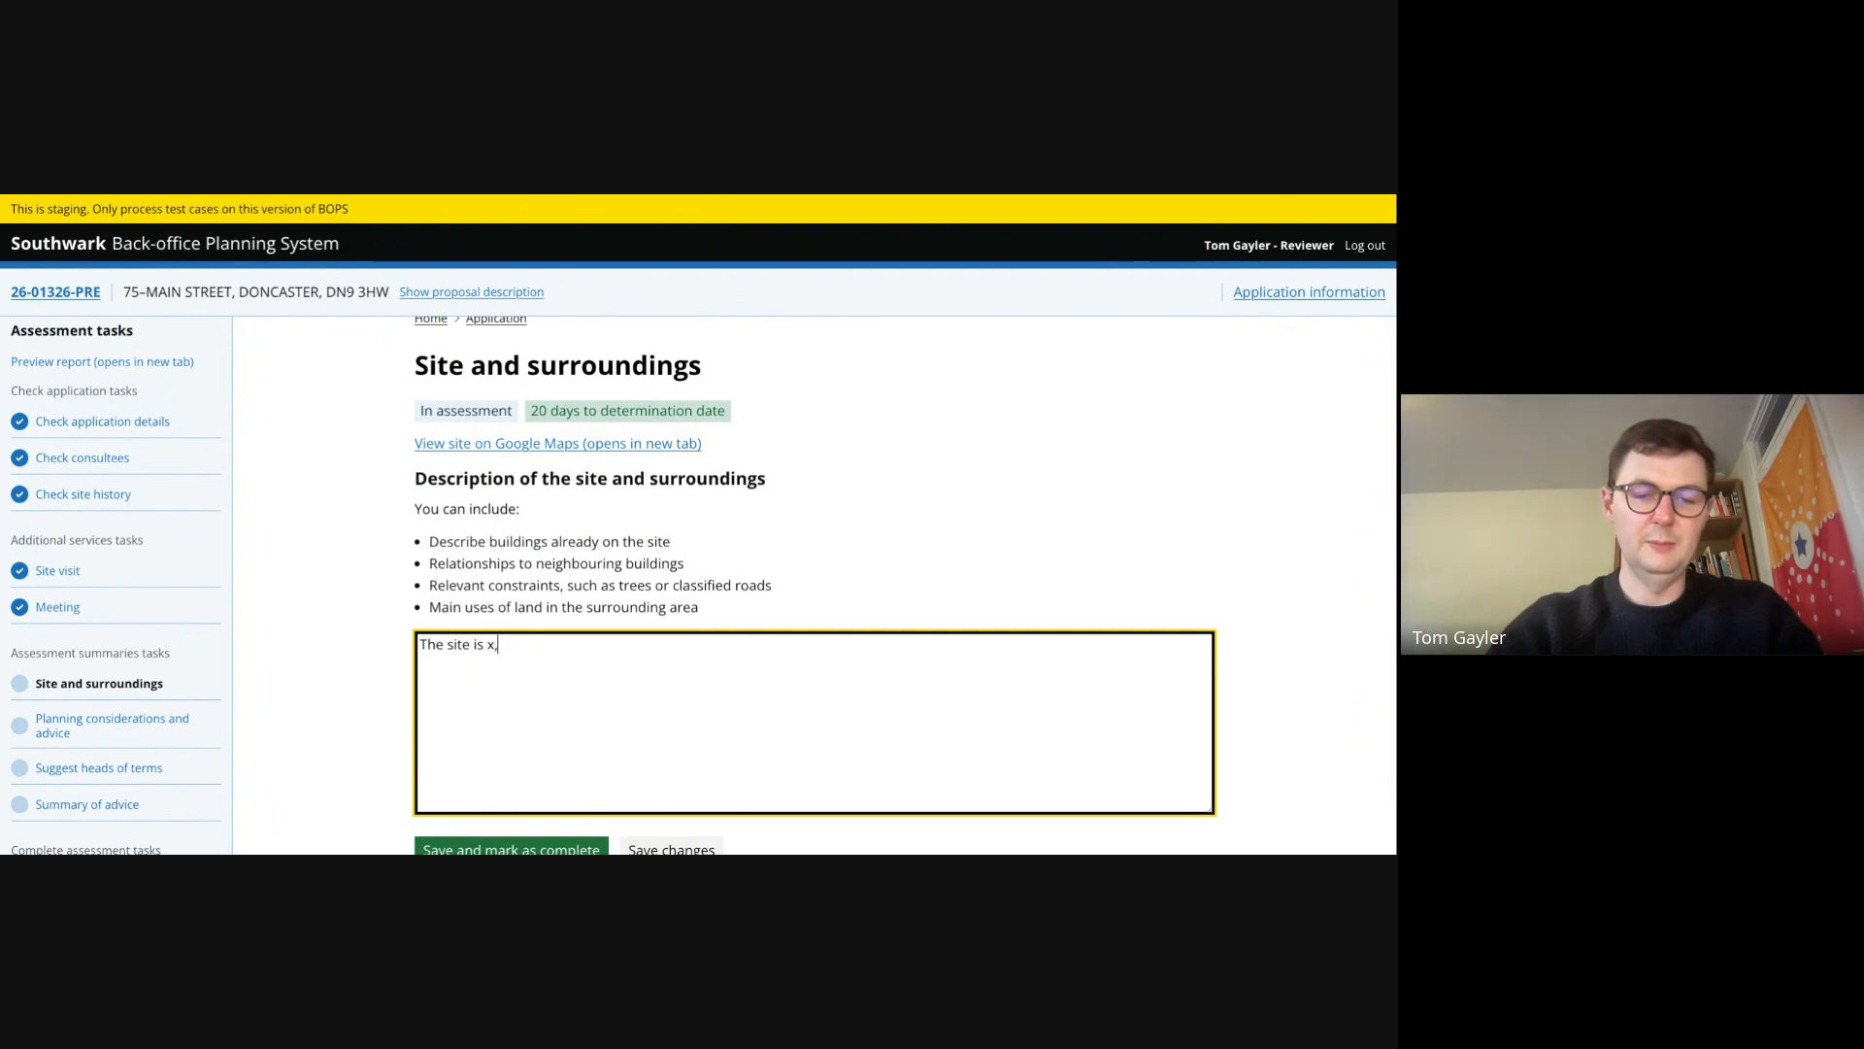
pyautogui.write(' y, z')
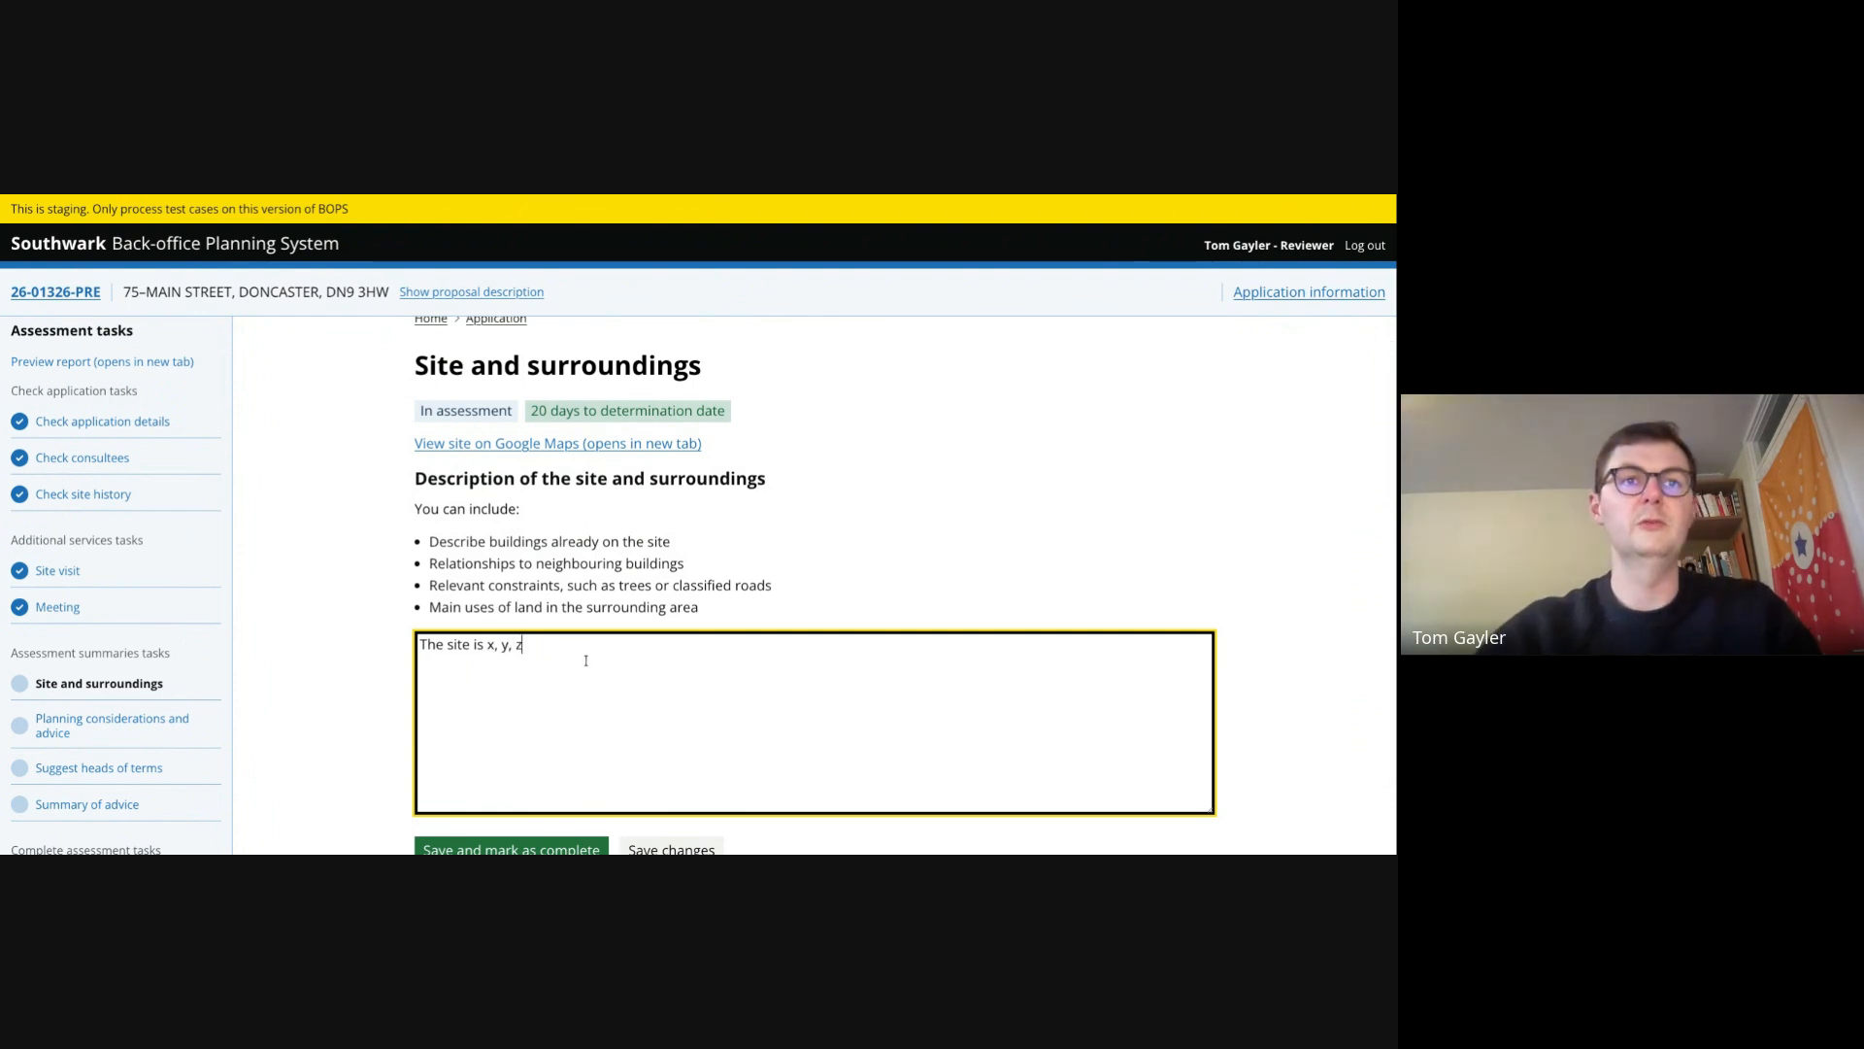
pyautogui.press('Tab')
pyautogui.click(541, 800)
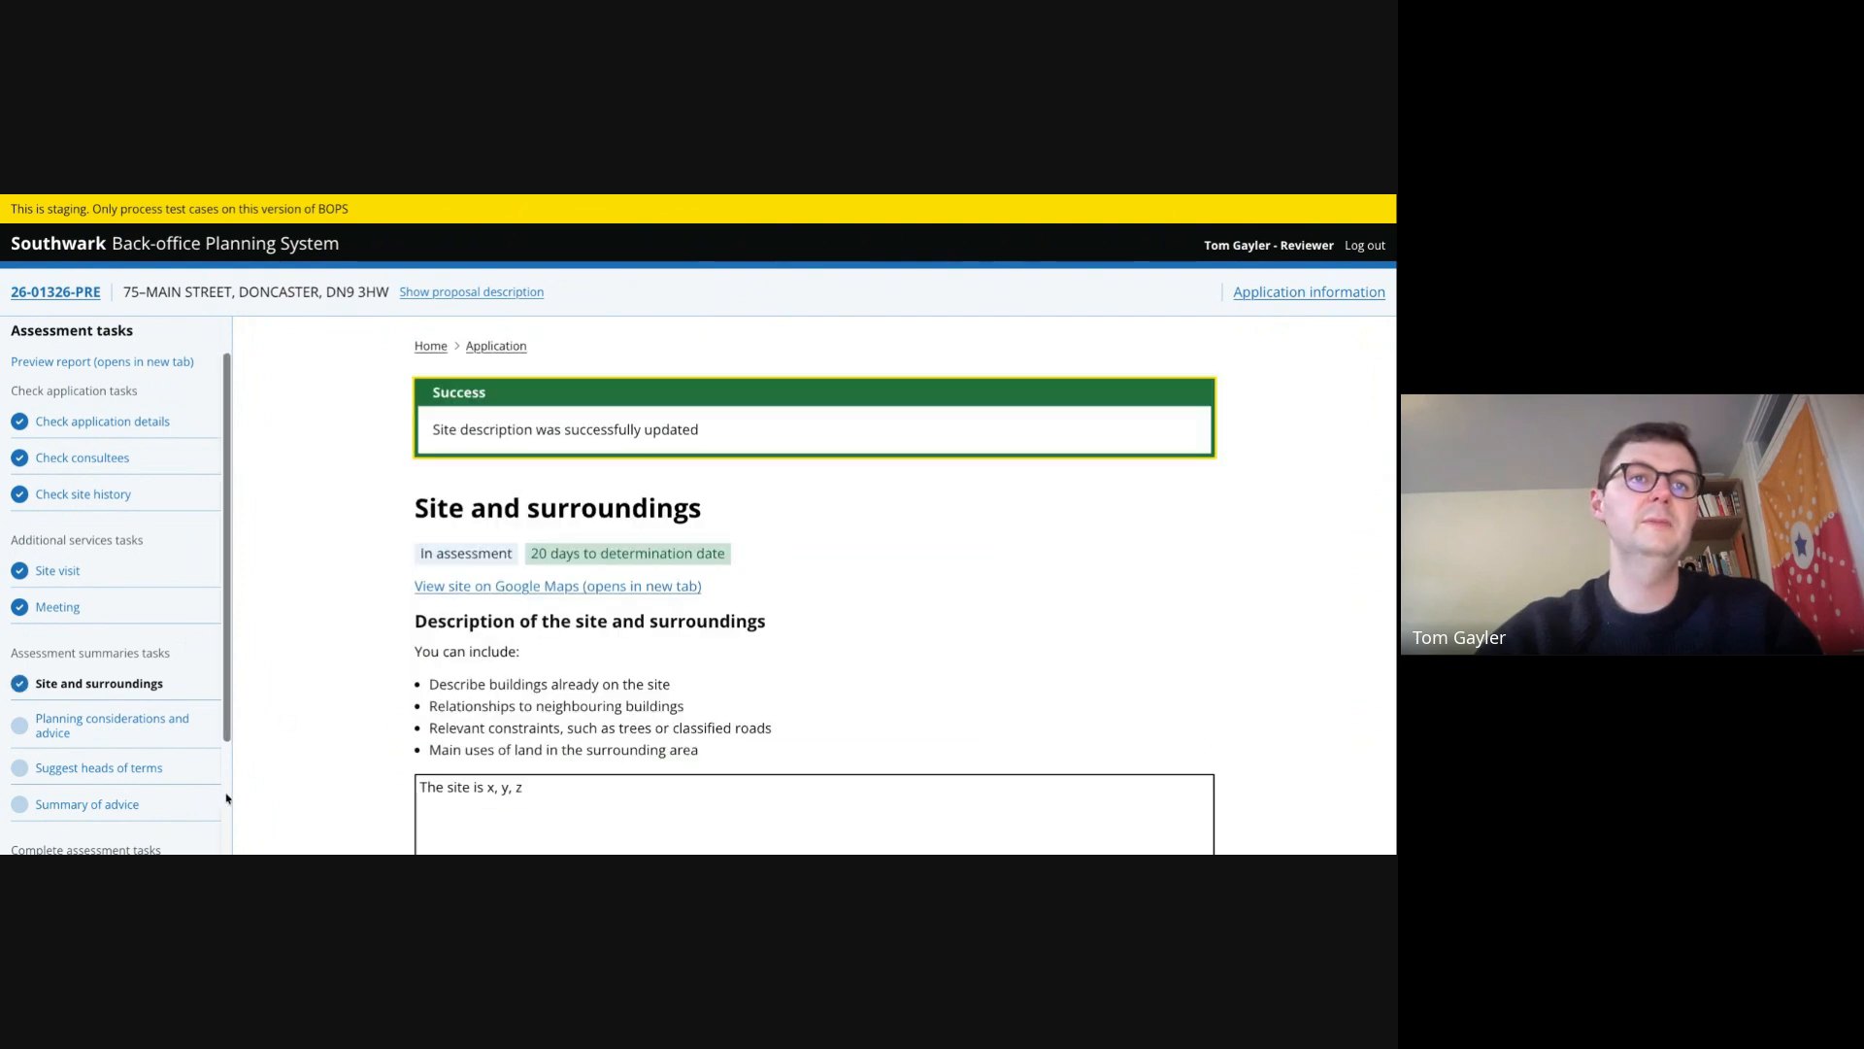
# - Add a Neighbour amenity consideration in the planning considerations and advice task
pyautogui.scroll(-3, 107, 583)
pyautogui.click(106, 575)
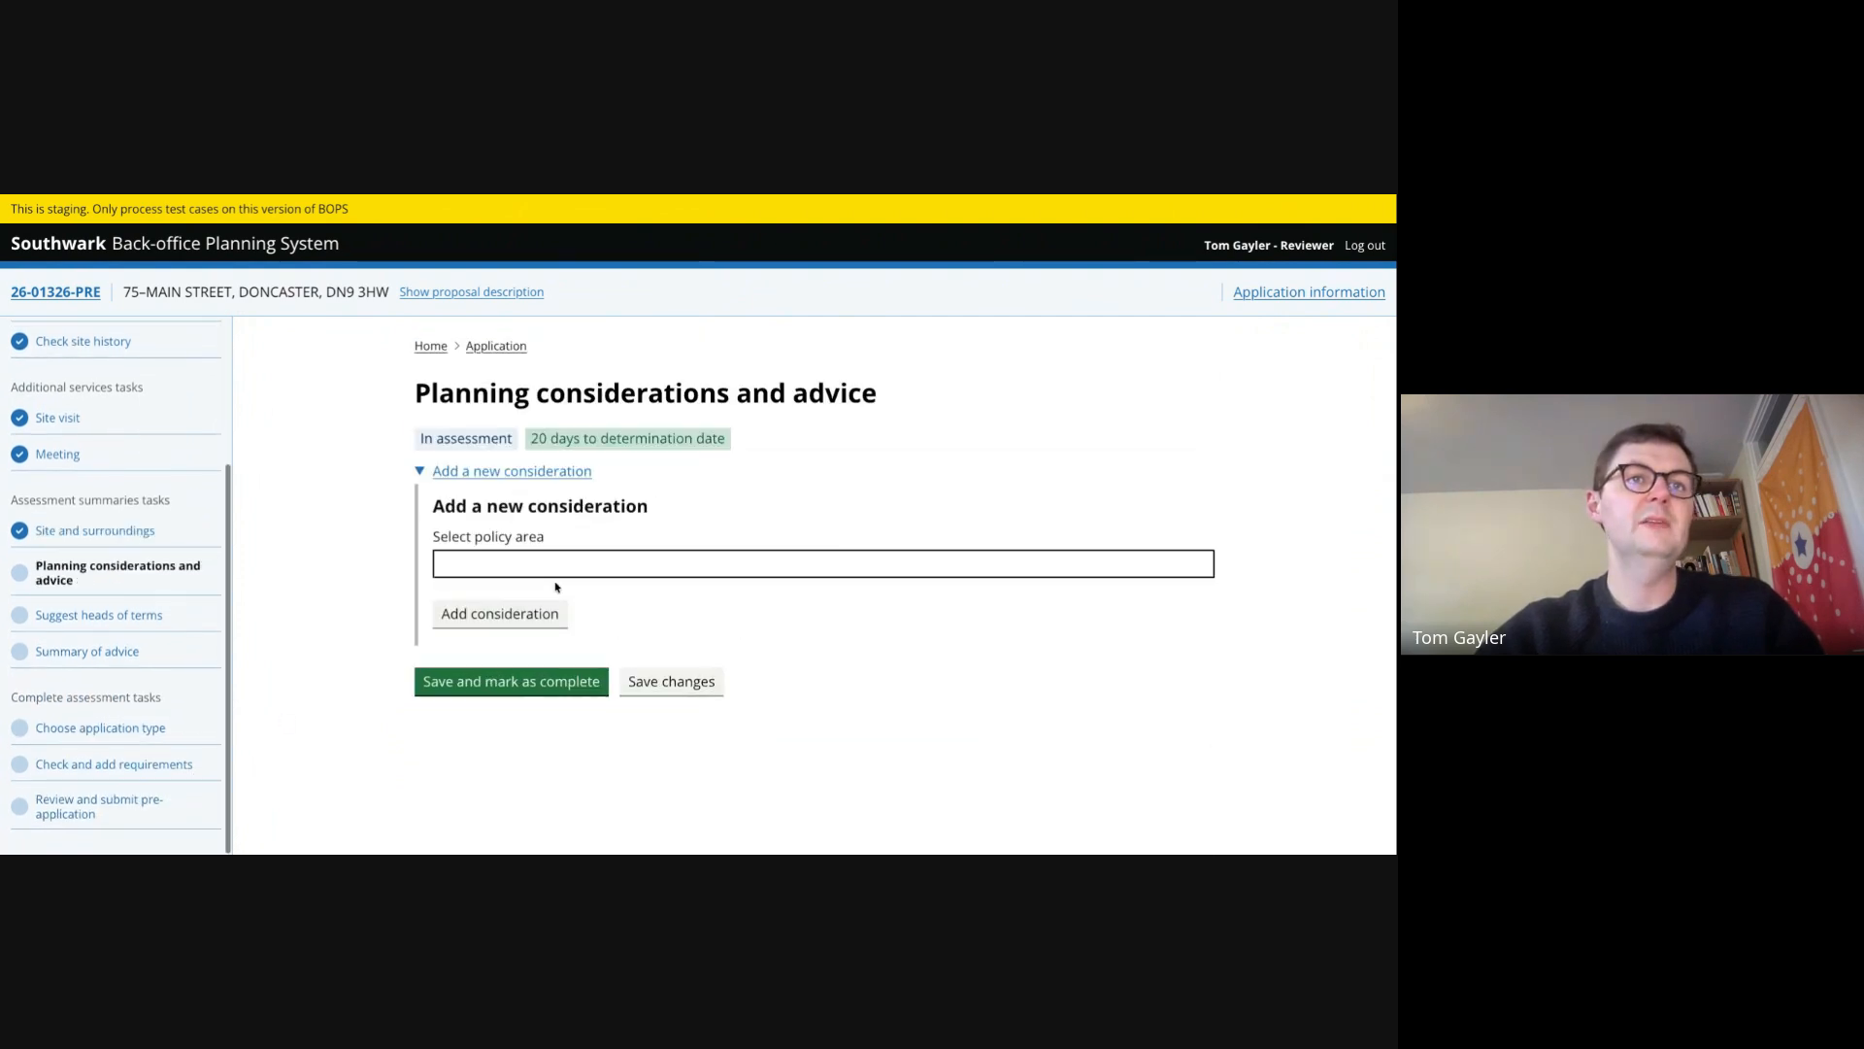
pyautogui.click(494, 561)
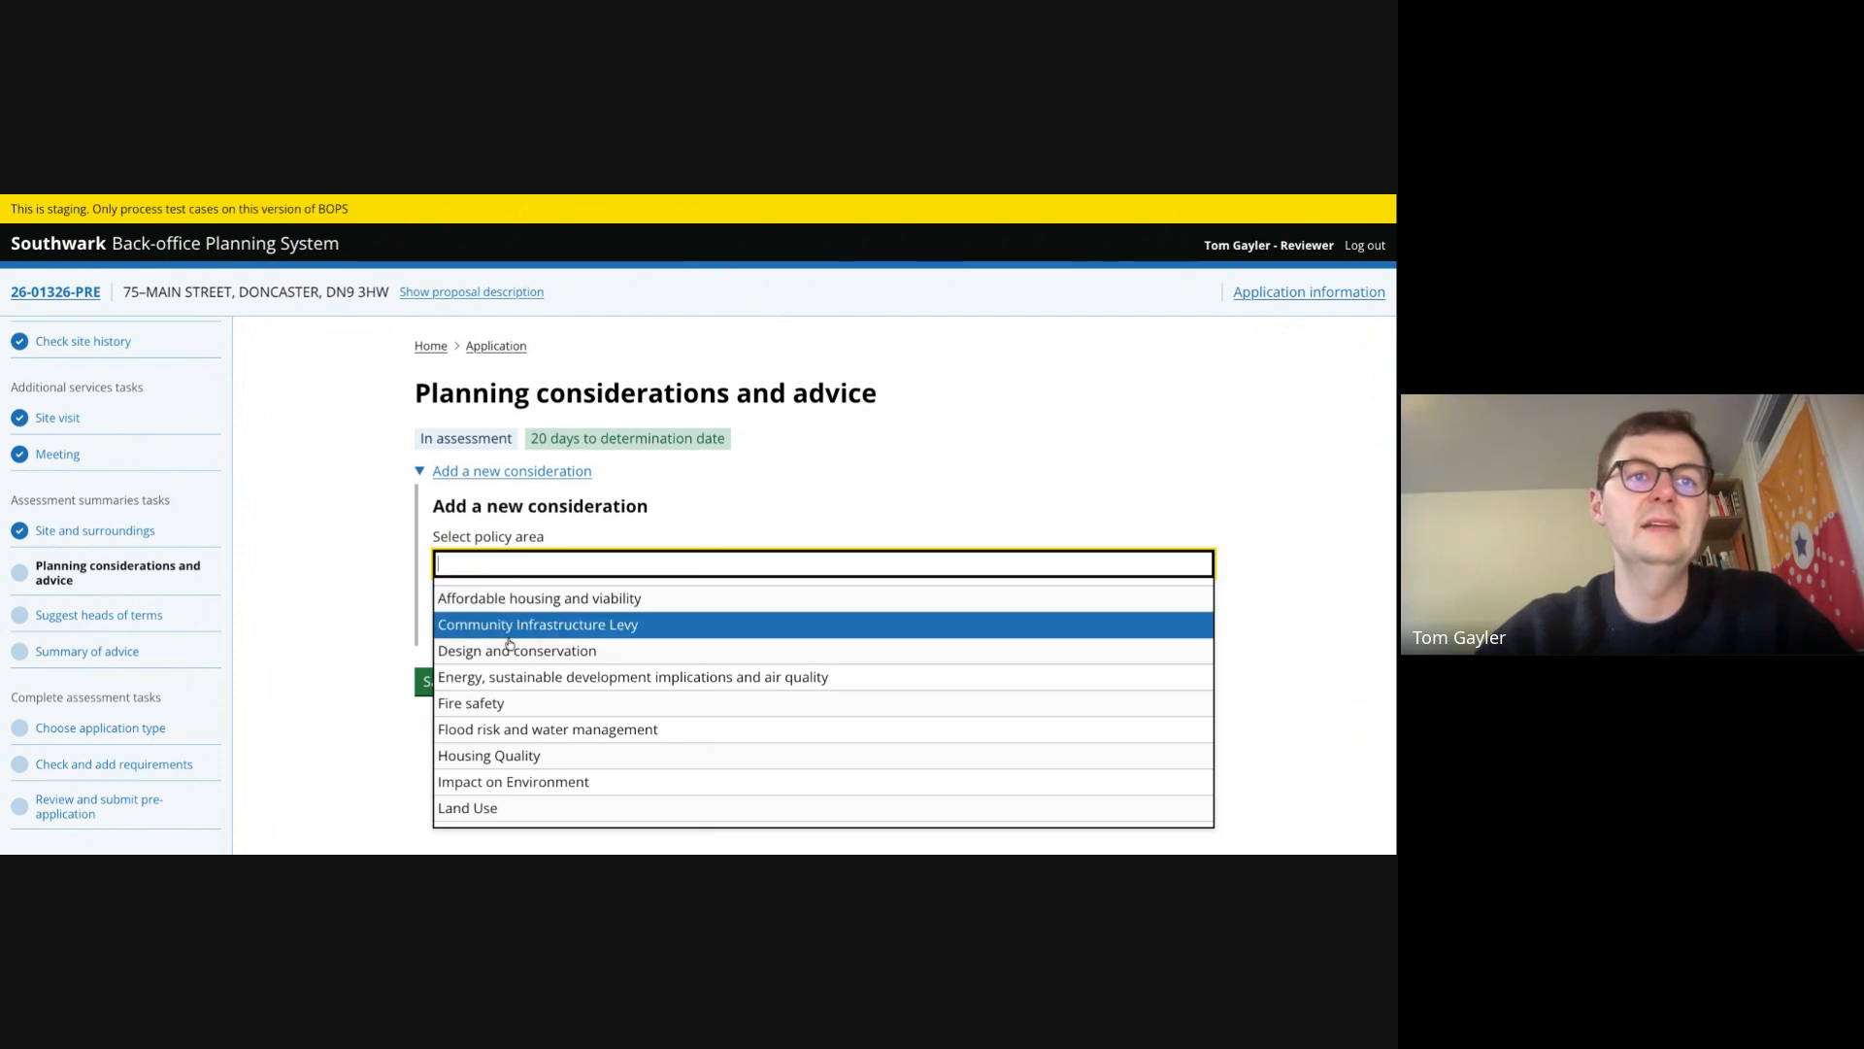
pyautogui.scroll(-3, 506, 756)
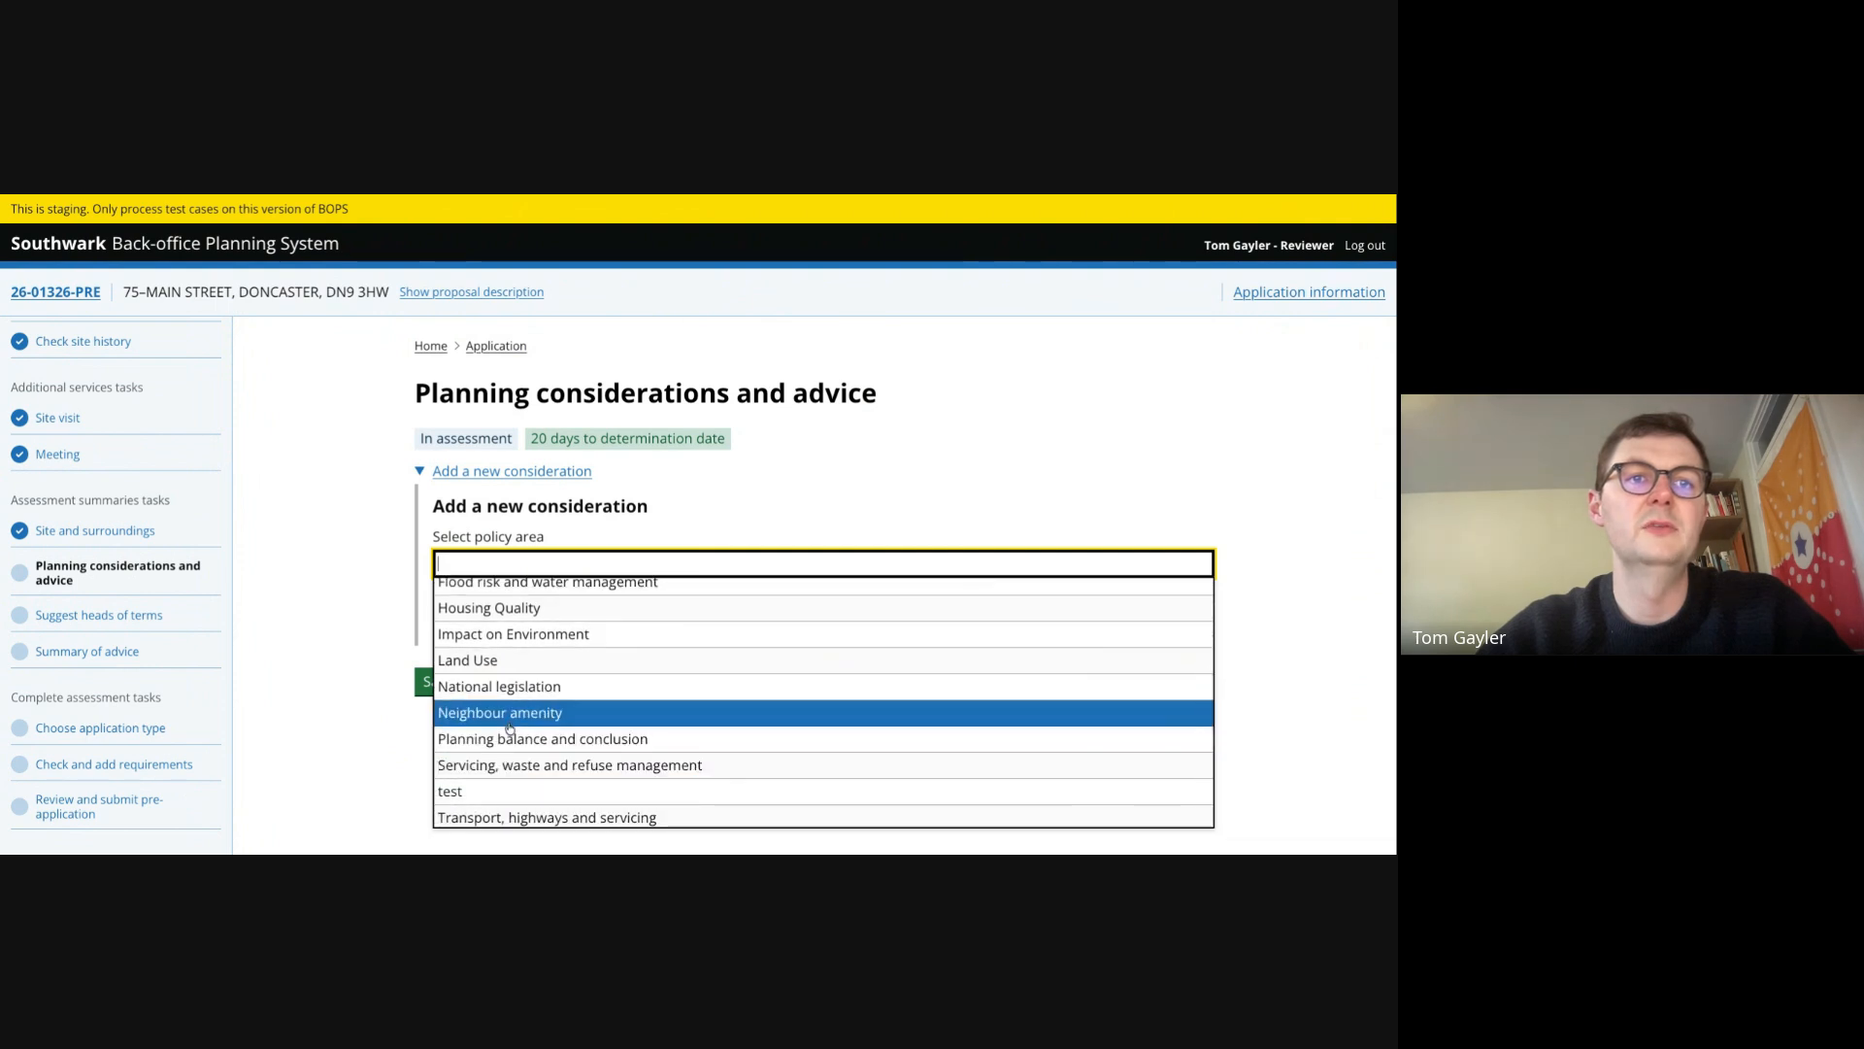
pyautogui.click(508, 715)
pyautogui.click(499, 612)
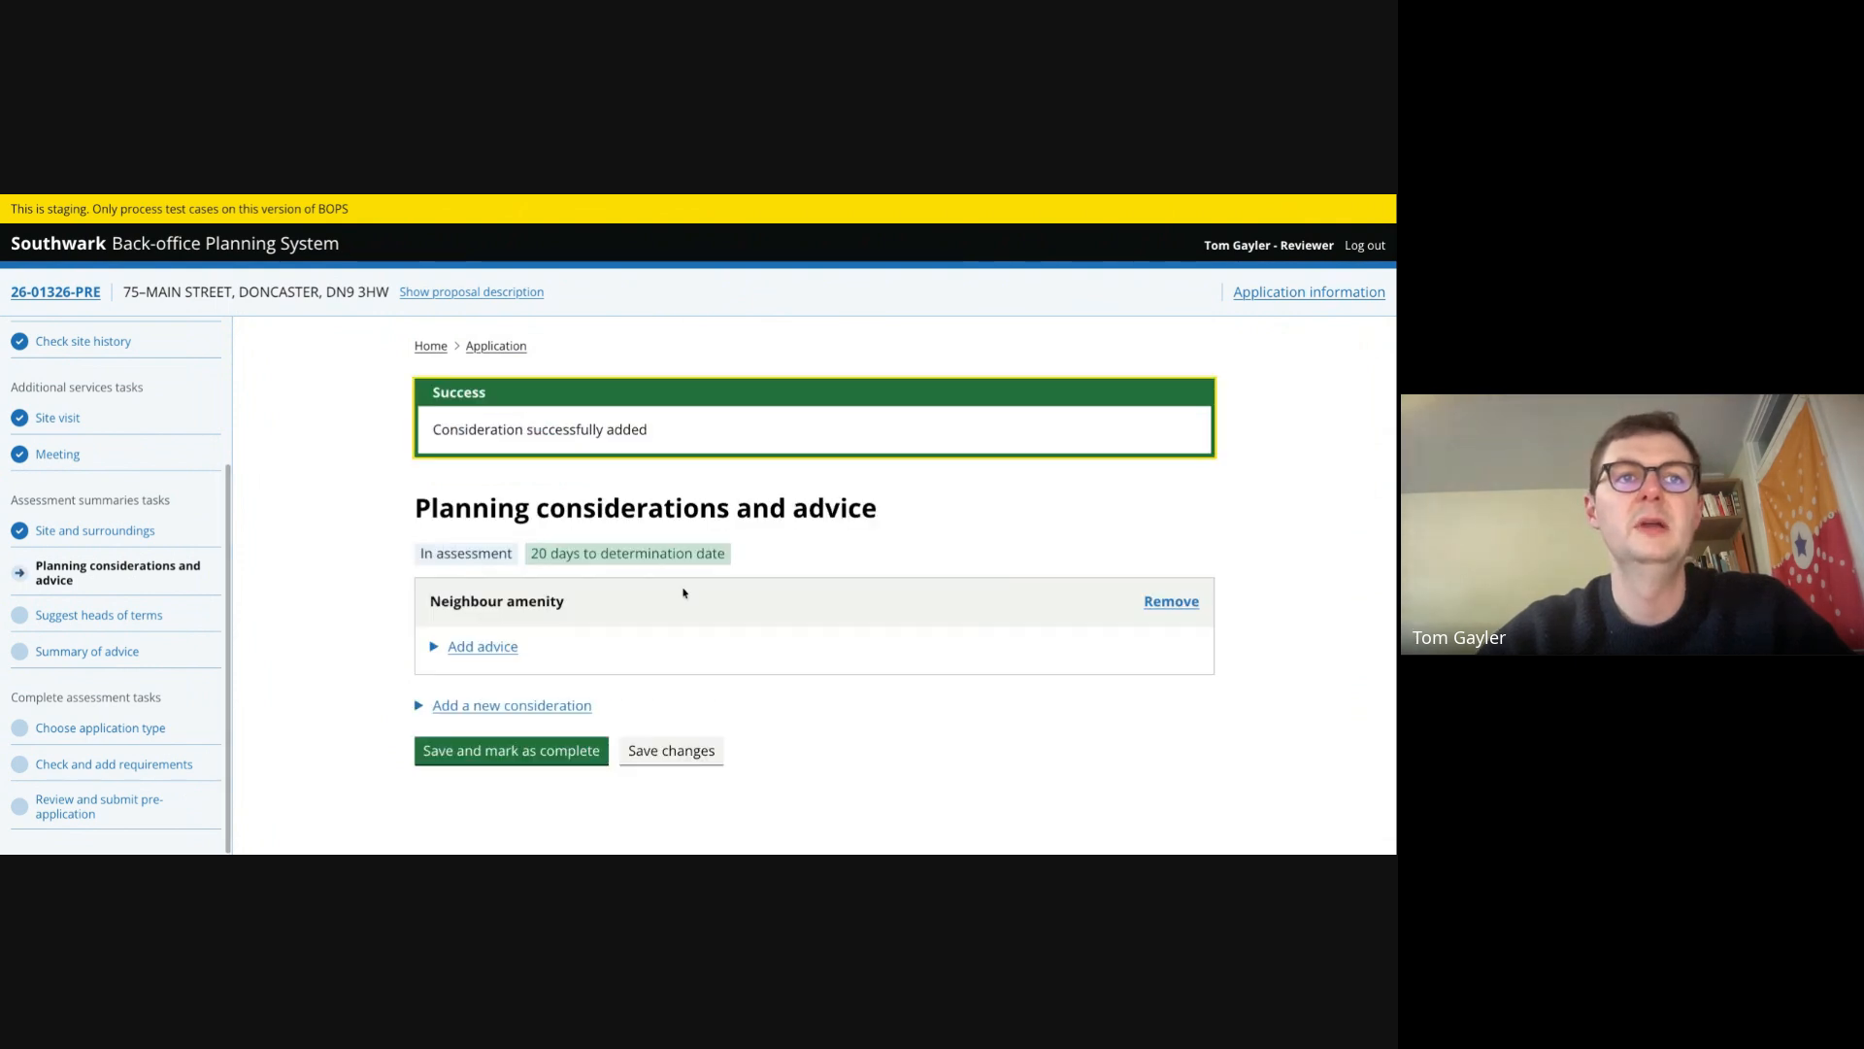
# - Start a new advice under Neighbour amenity with the element of proposal 'Overlooking from windows'
pyautogui.click(483, 646)
pyautogui.scroll(-2, 622, 641)
pyautogui.click(611, 578)
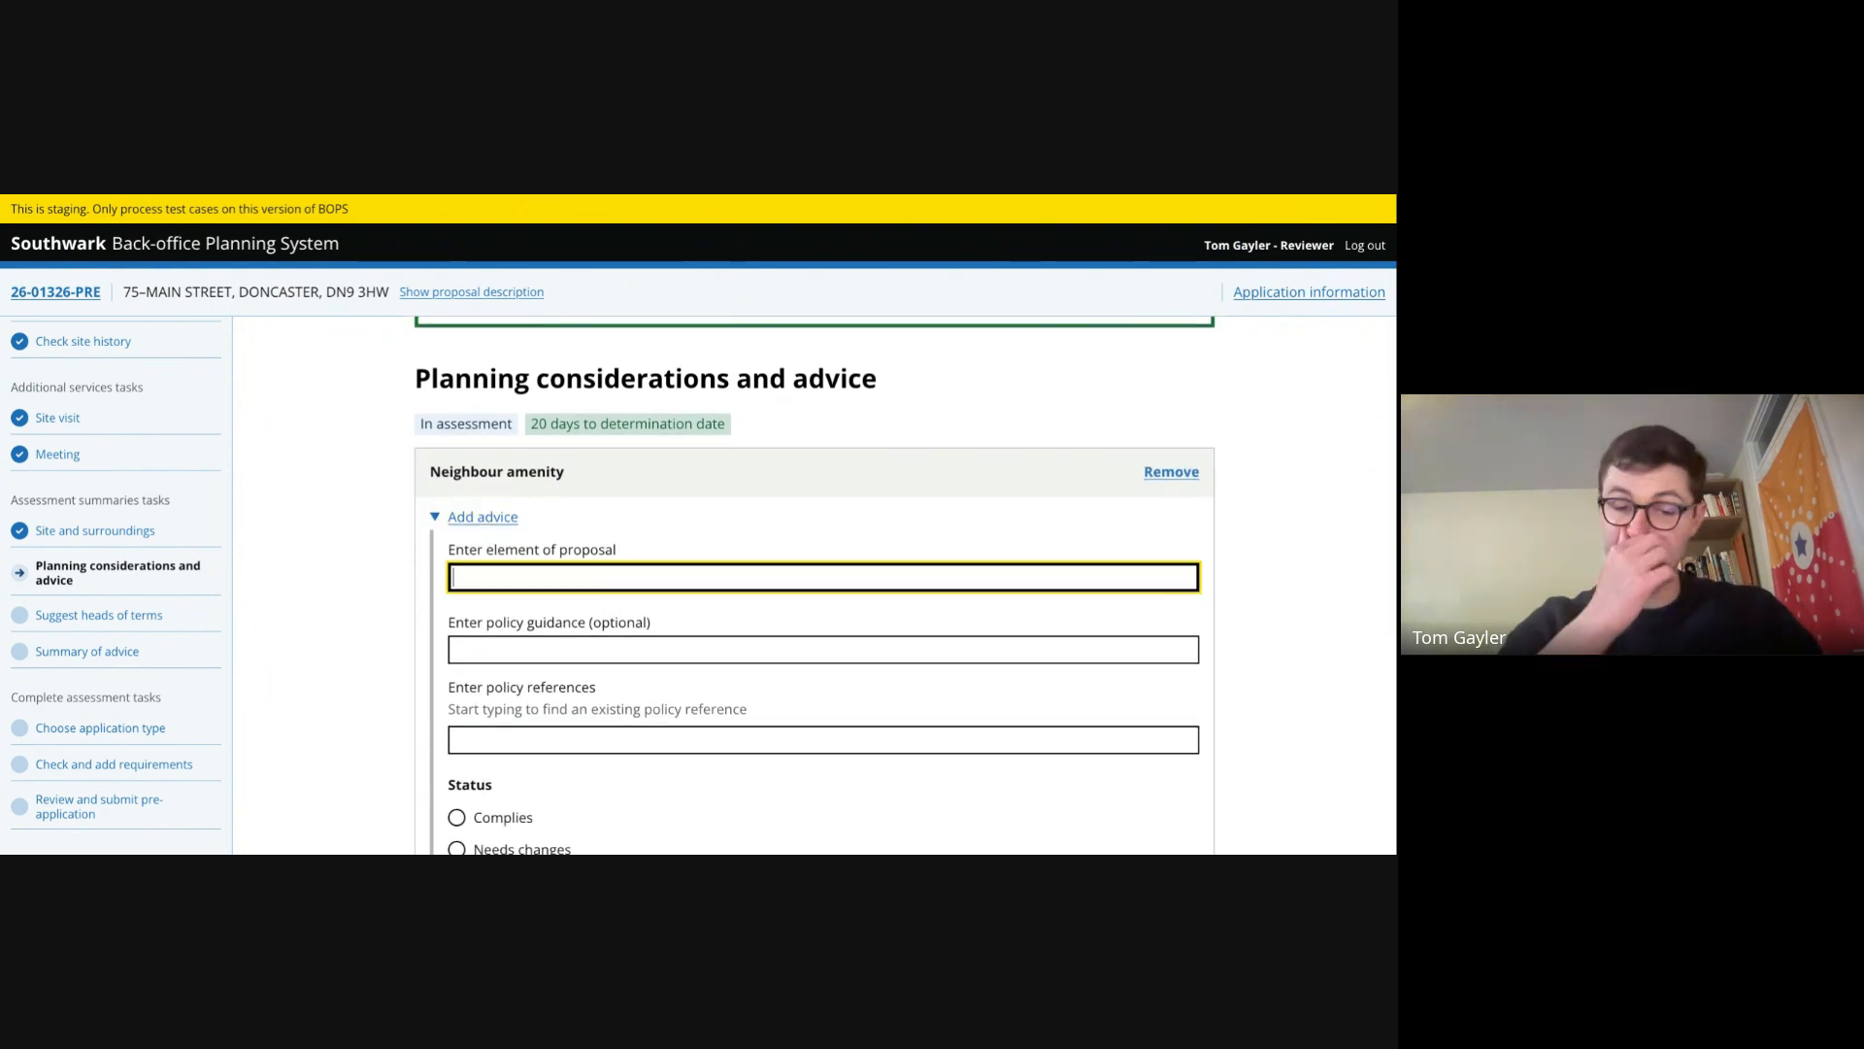
pyautogui.write('Overlo')
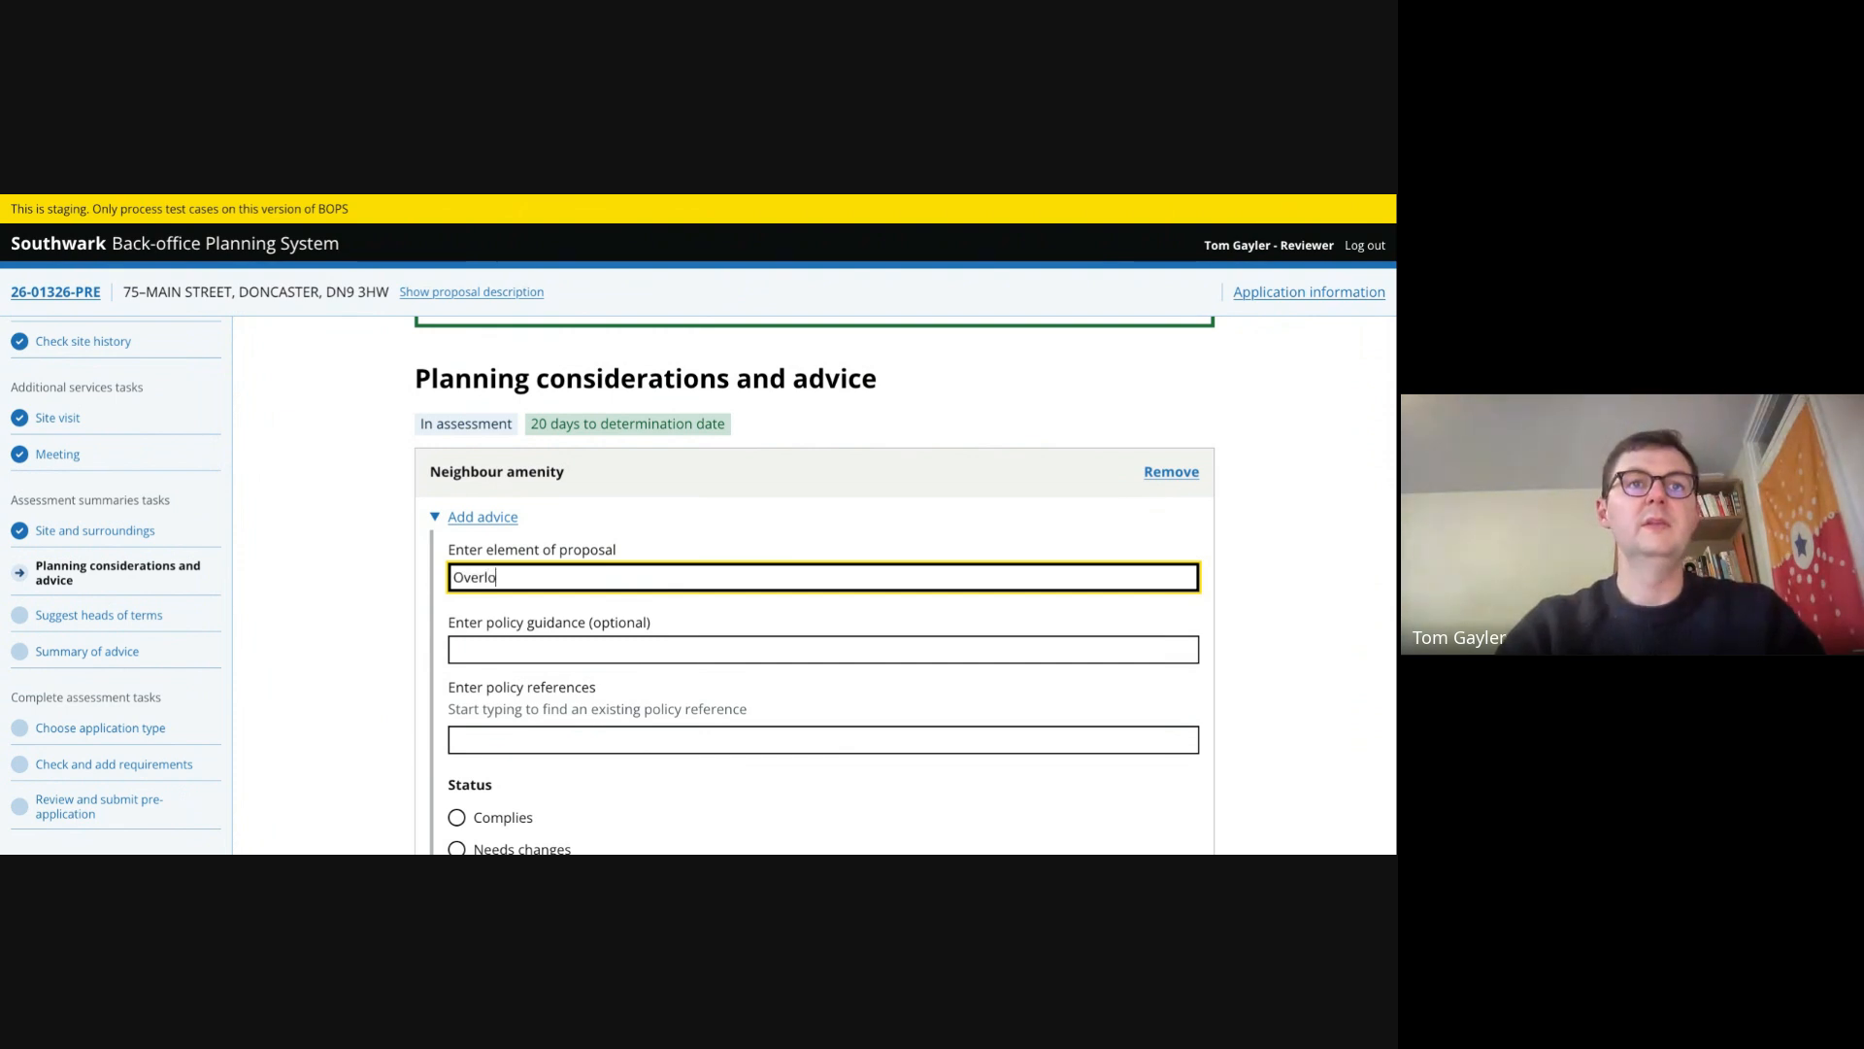
pyautogui.write('oking')
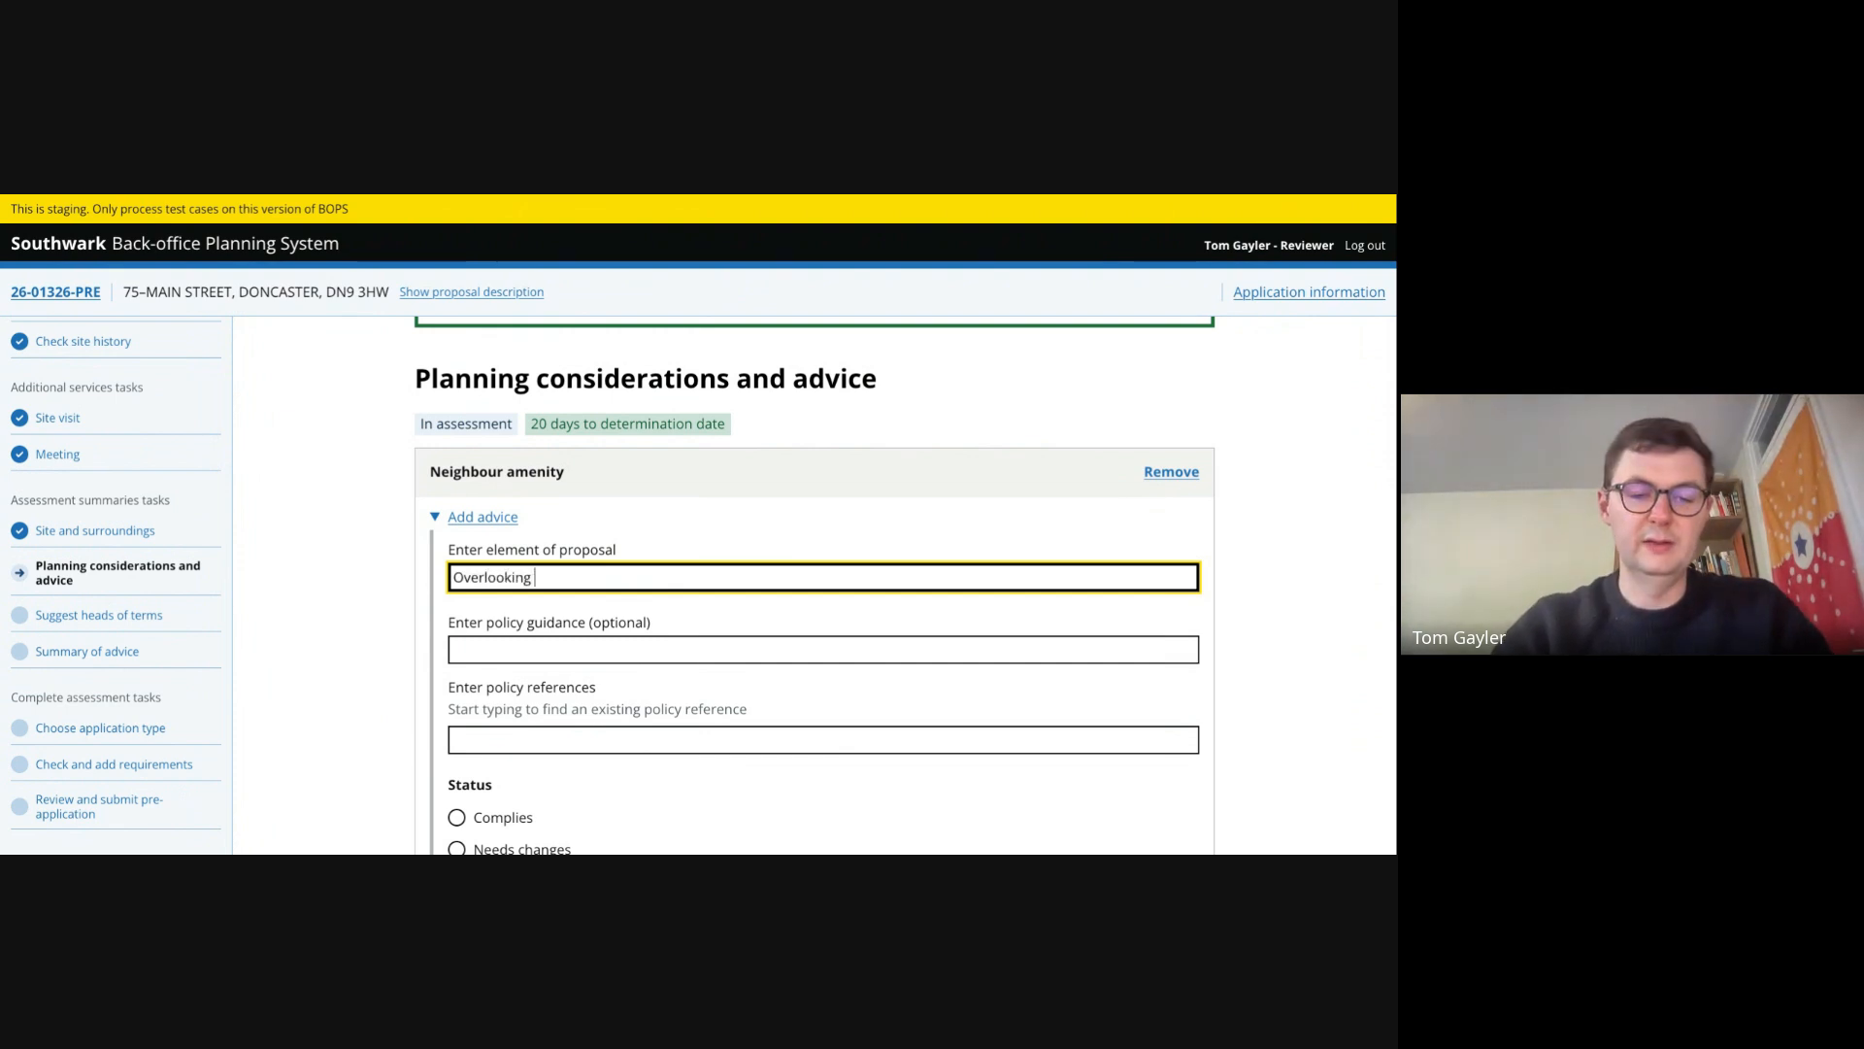
pyautogui.write(' from windowss')
pyautogui.scroll(-1, 903, 582)
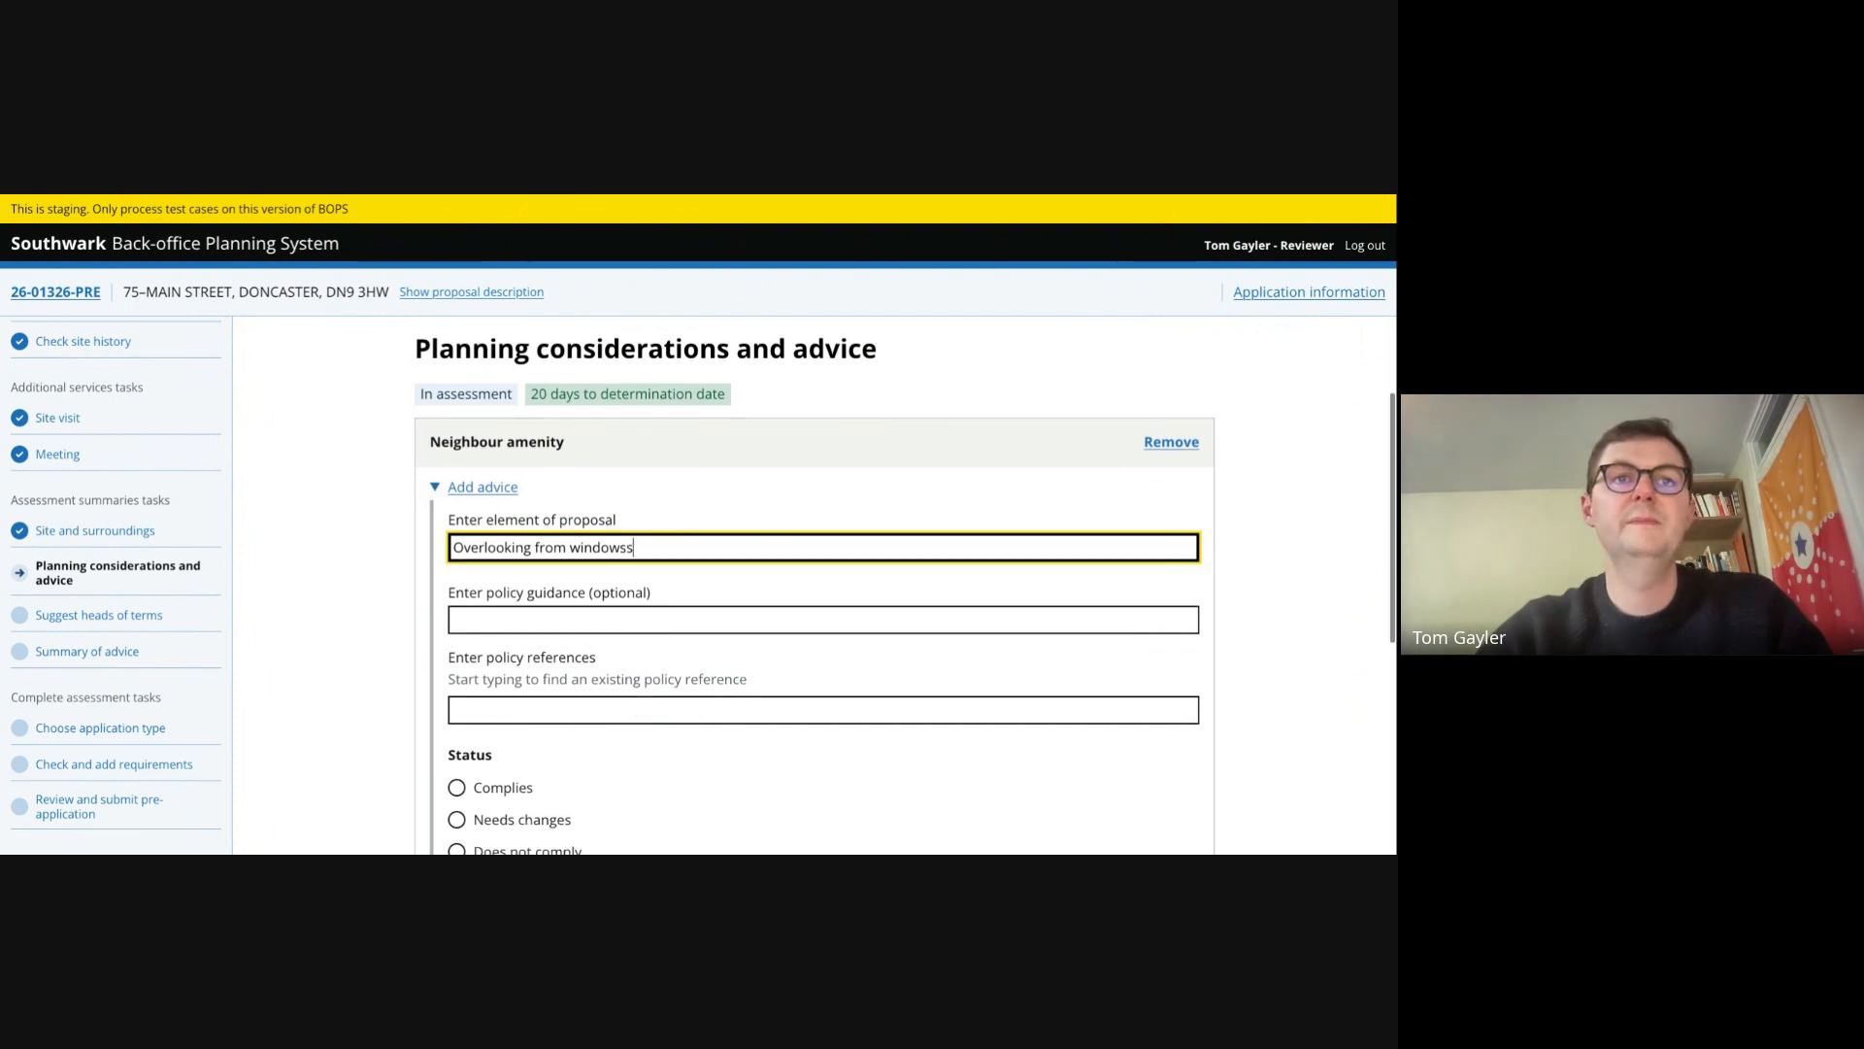
# - Add policy references P13 - Design of Places and P56 - Protection of amenity to the overlooking advice
pyautogui.click(564, 620)
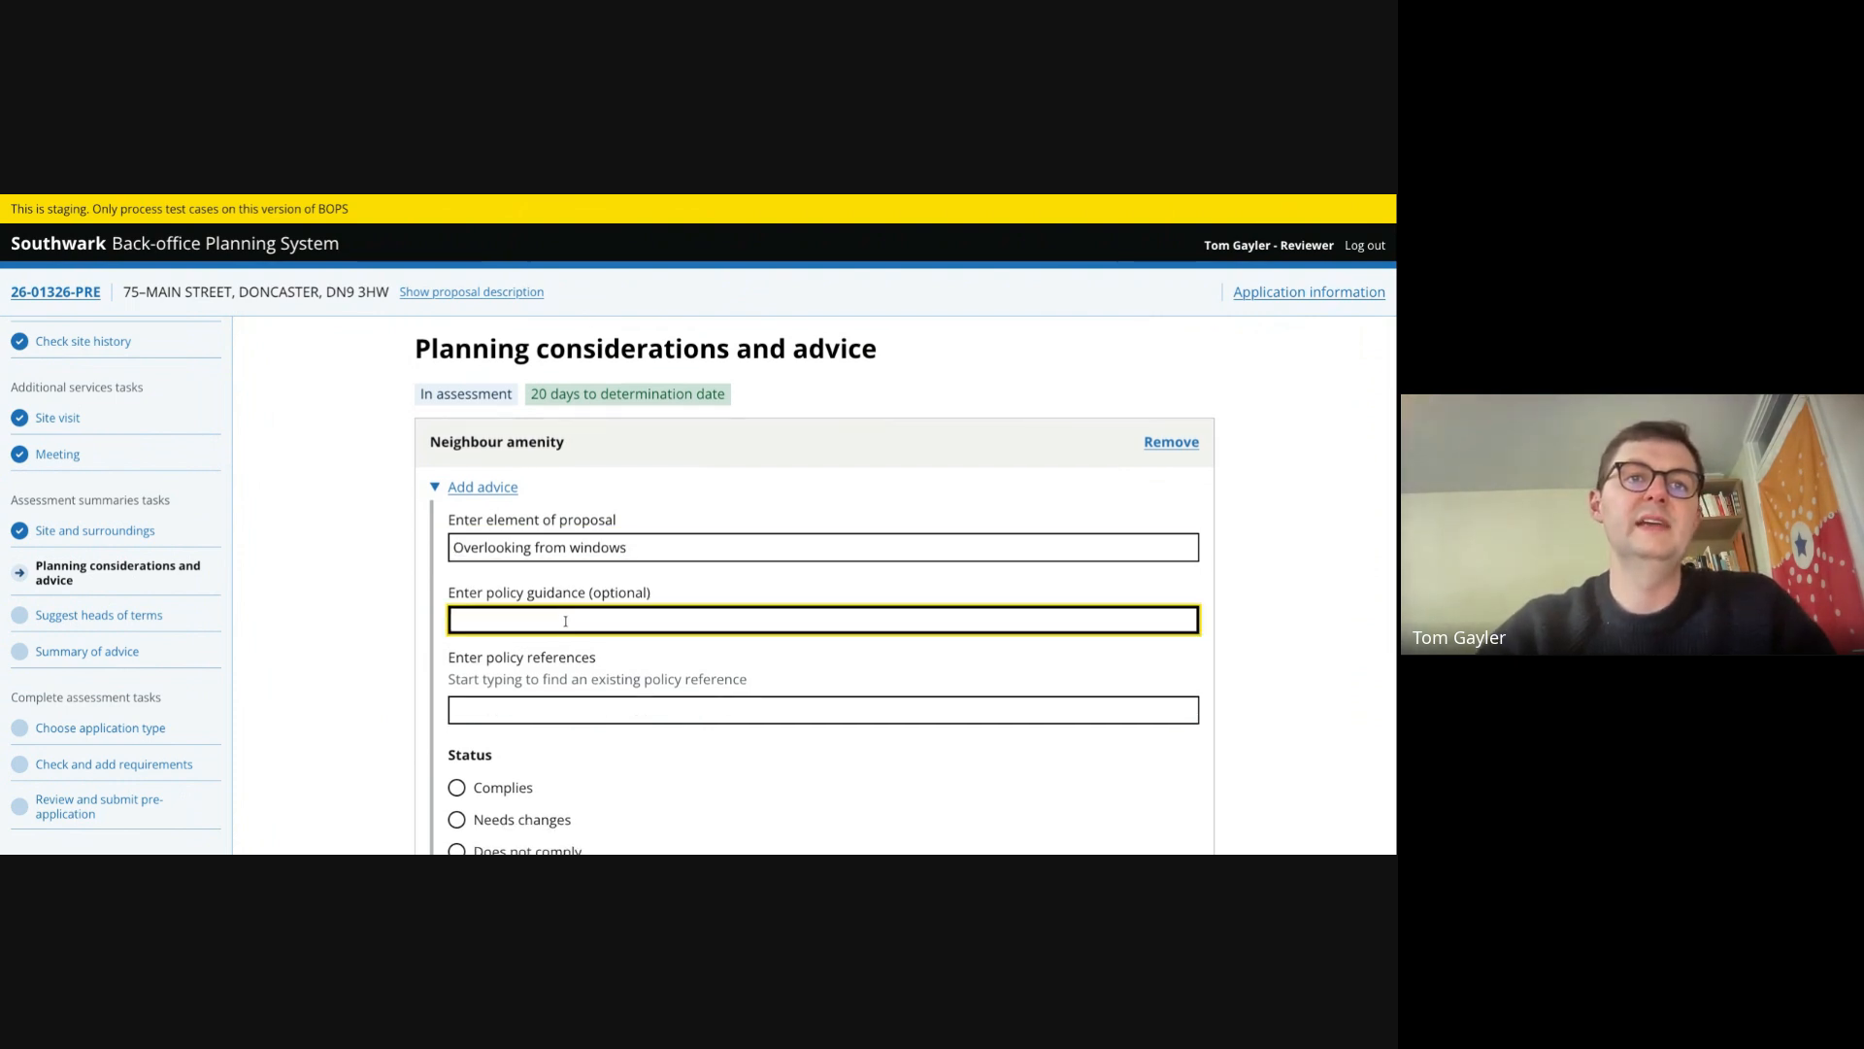
pyautogui.click(530, 710)
pyautogui.write('P')
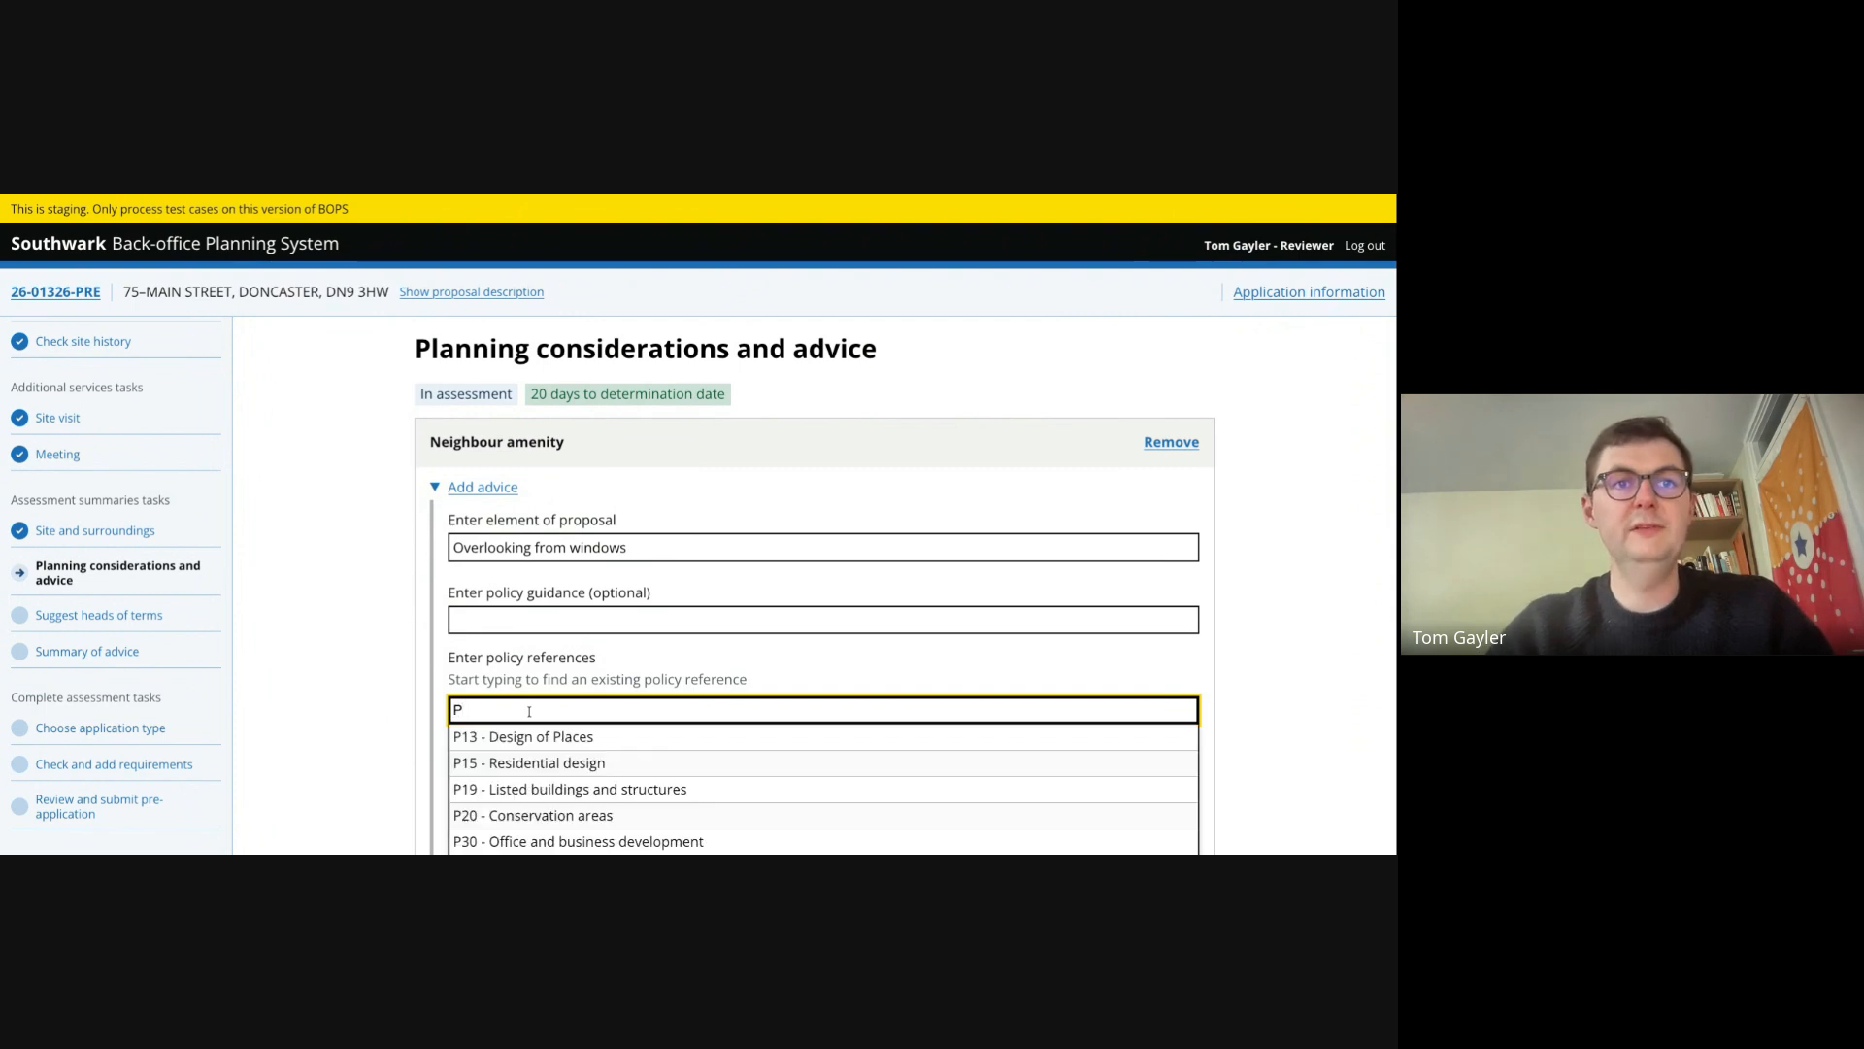
pyautogui.press('Down')
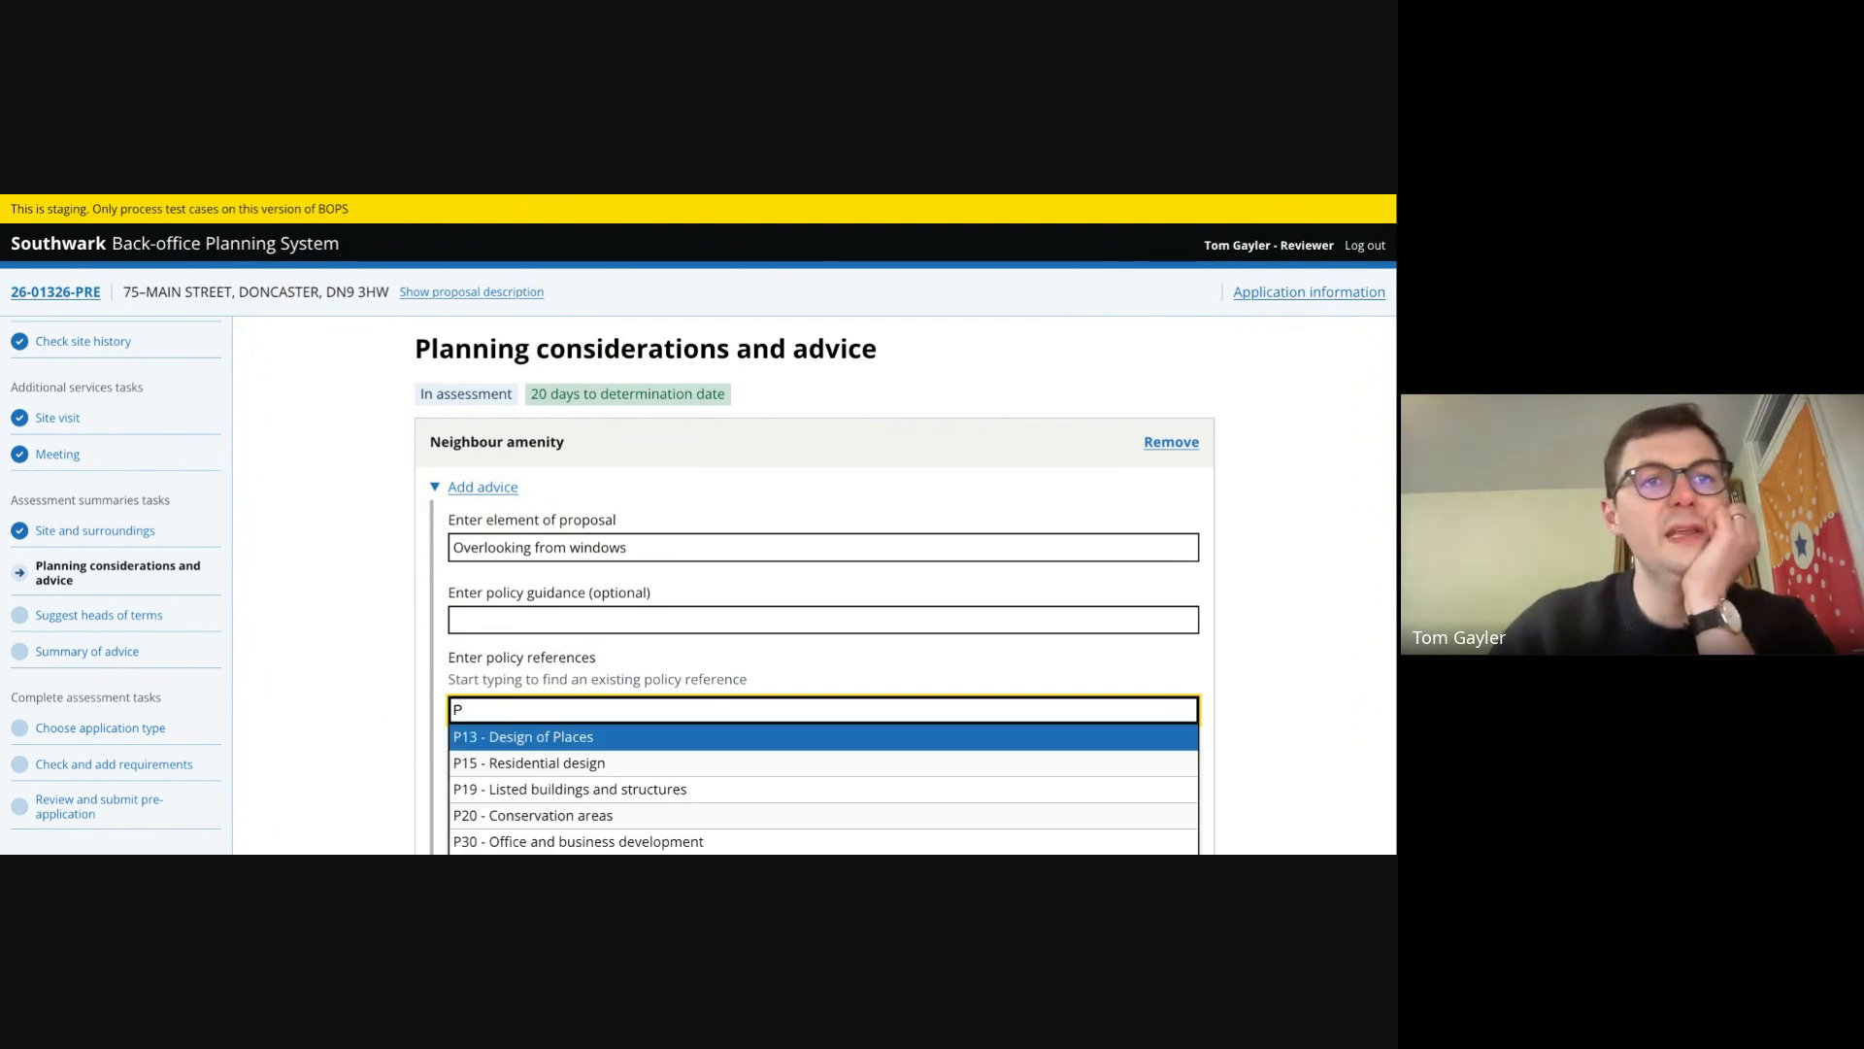
pyautogui.press('Return')
pyautogui.scroll(-1, 530, 710)
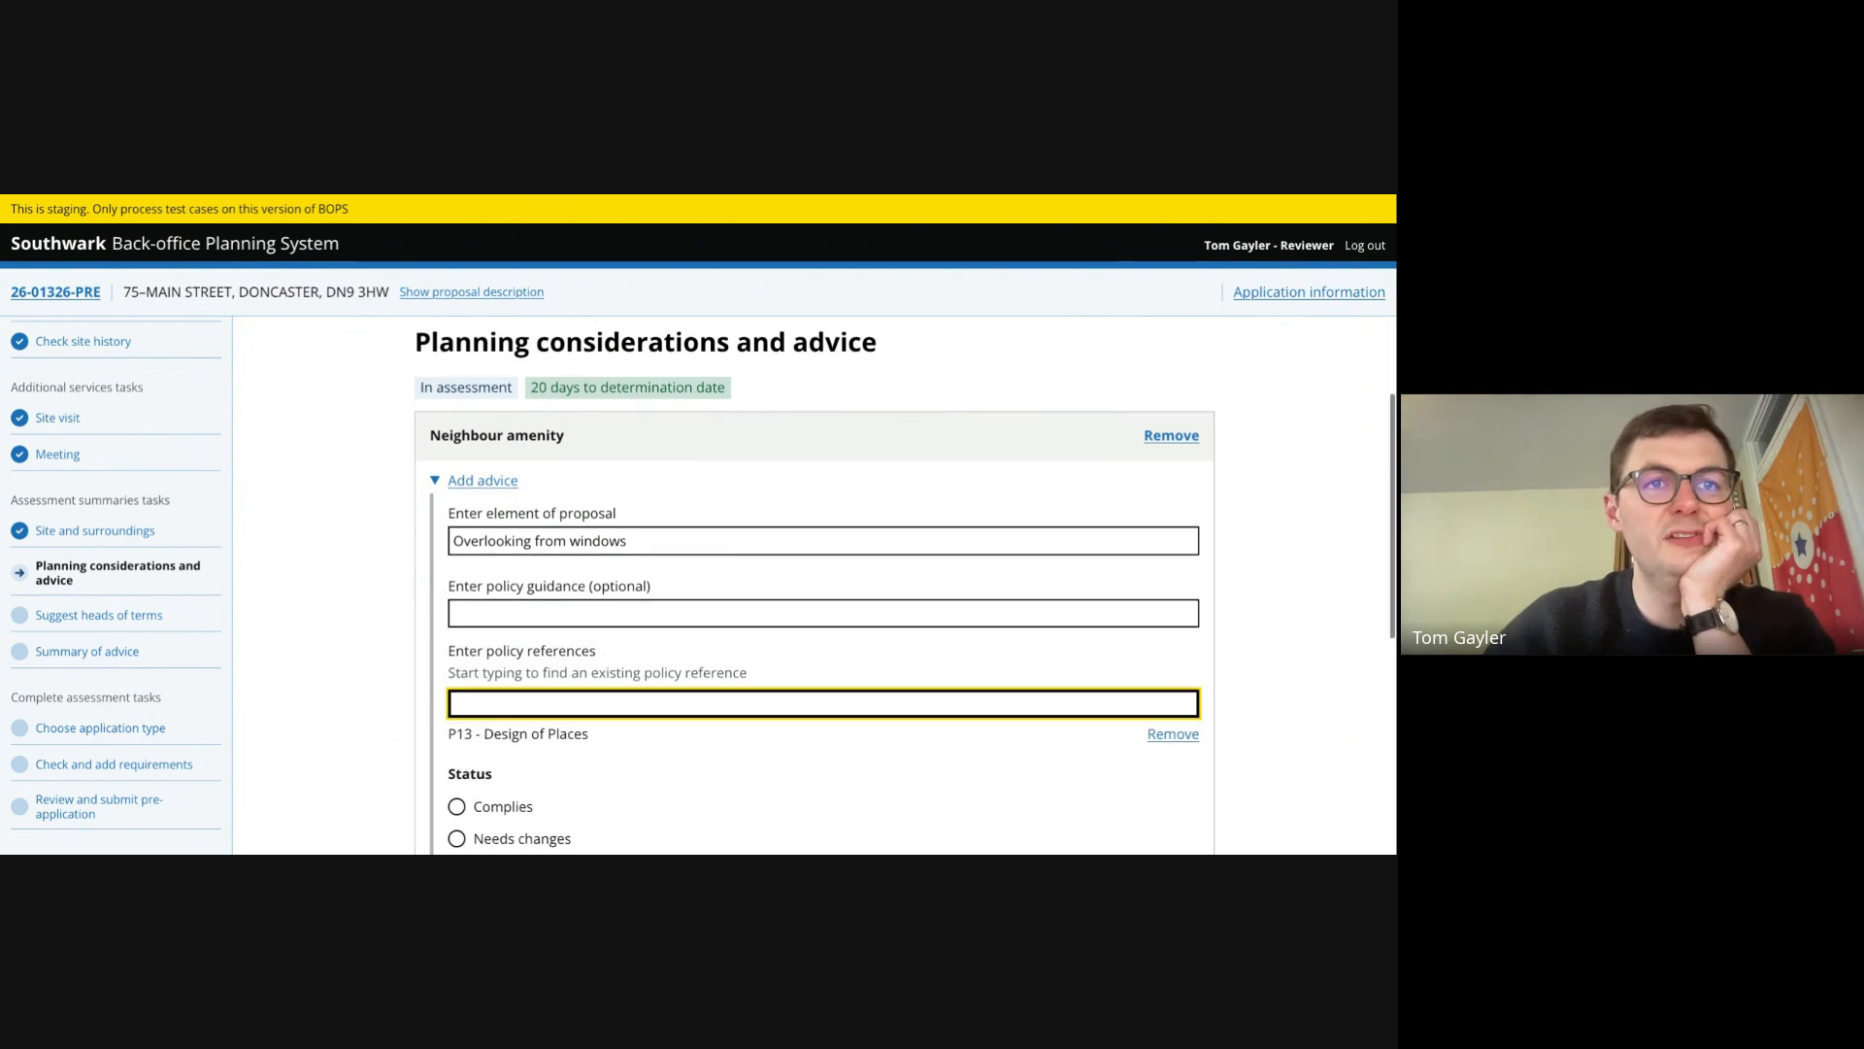
pyautogui.write('p')
pyautogui.press('Down')
pyautogui.press('Down')
pyautogui.press('Down')
pyautogui.press('Down')
pyautogui.press('Down')
pyautogui.press('Down')
pyautogui.press('Down')
pyautogui.press('Down')
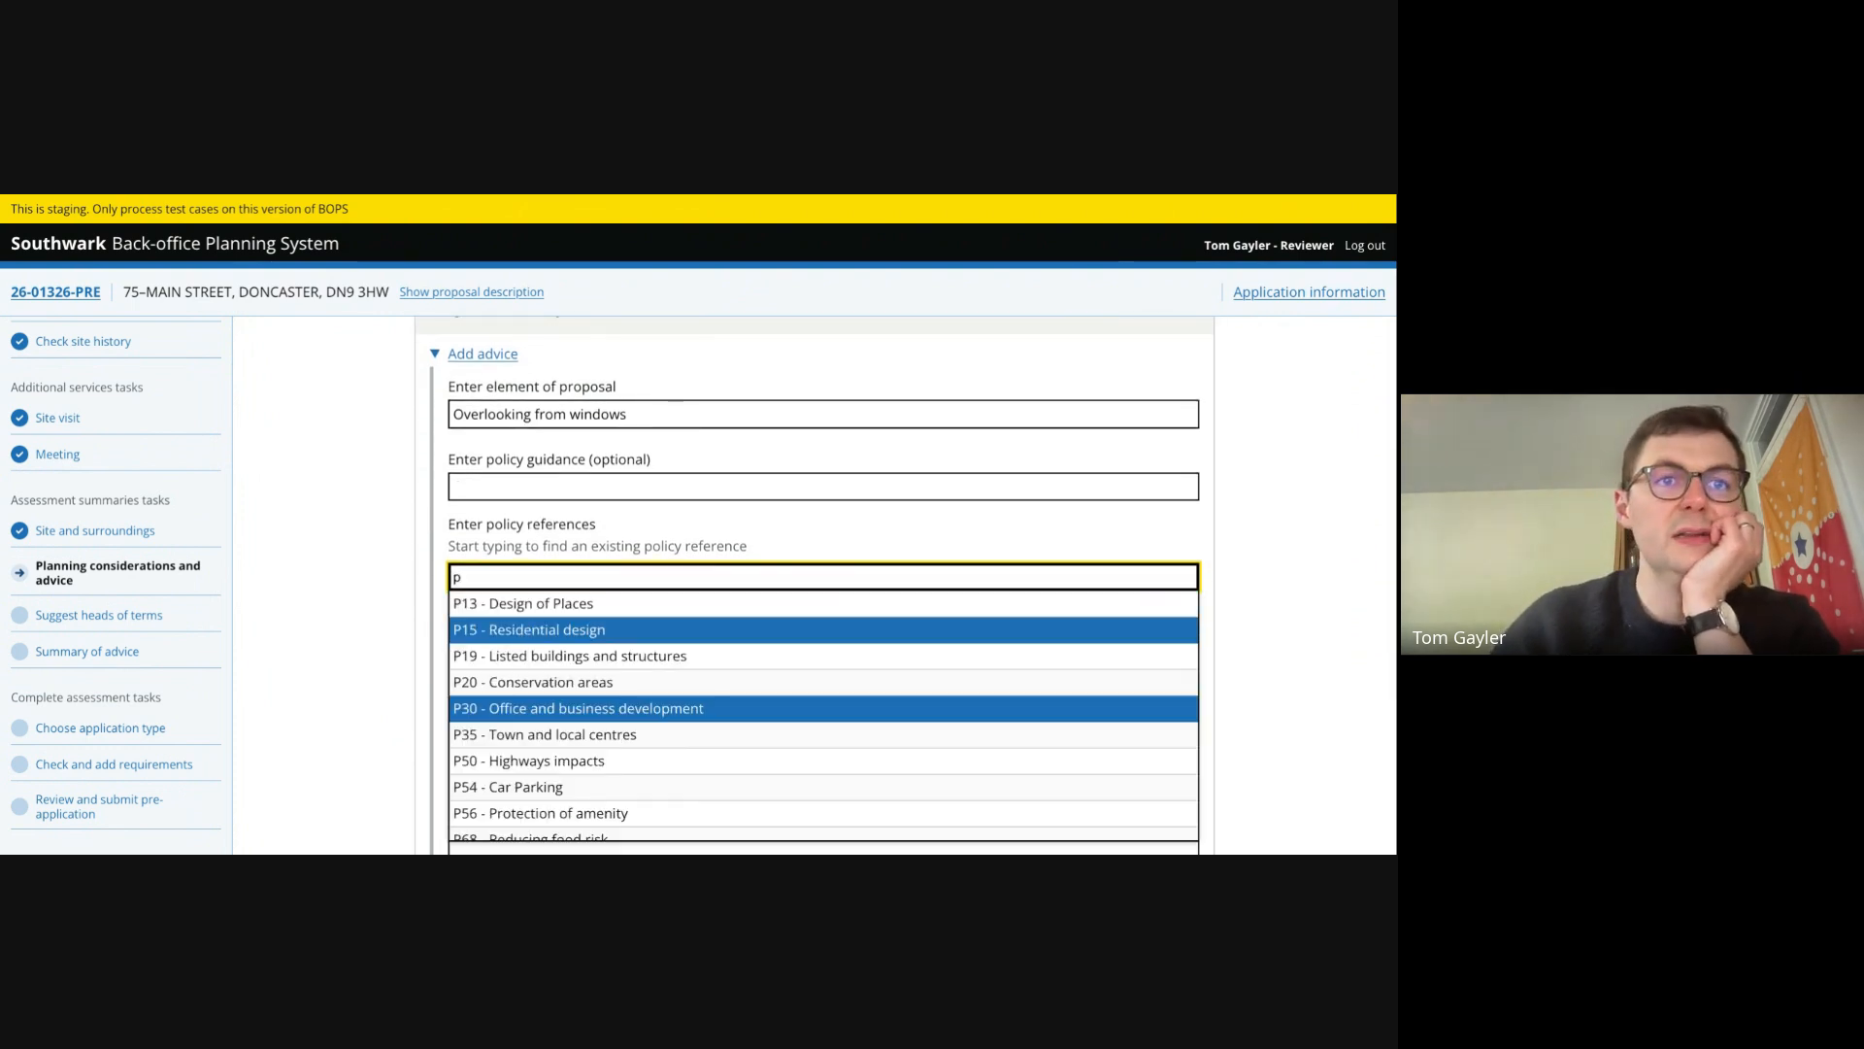
pyautogui.press('Down')
pyautogui.press('Return')
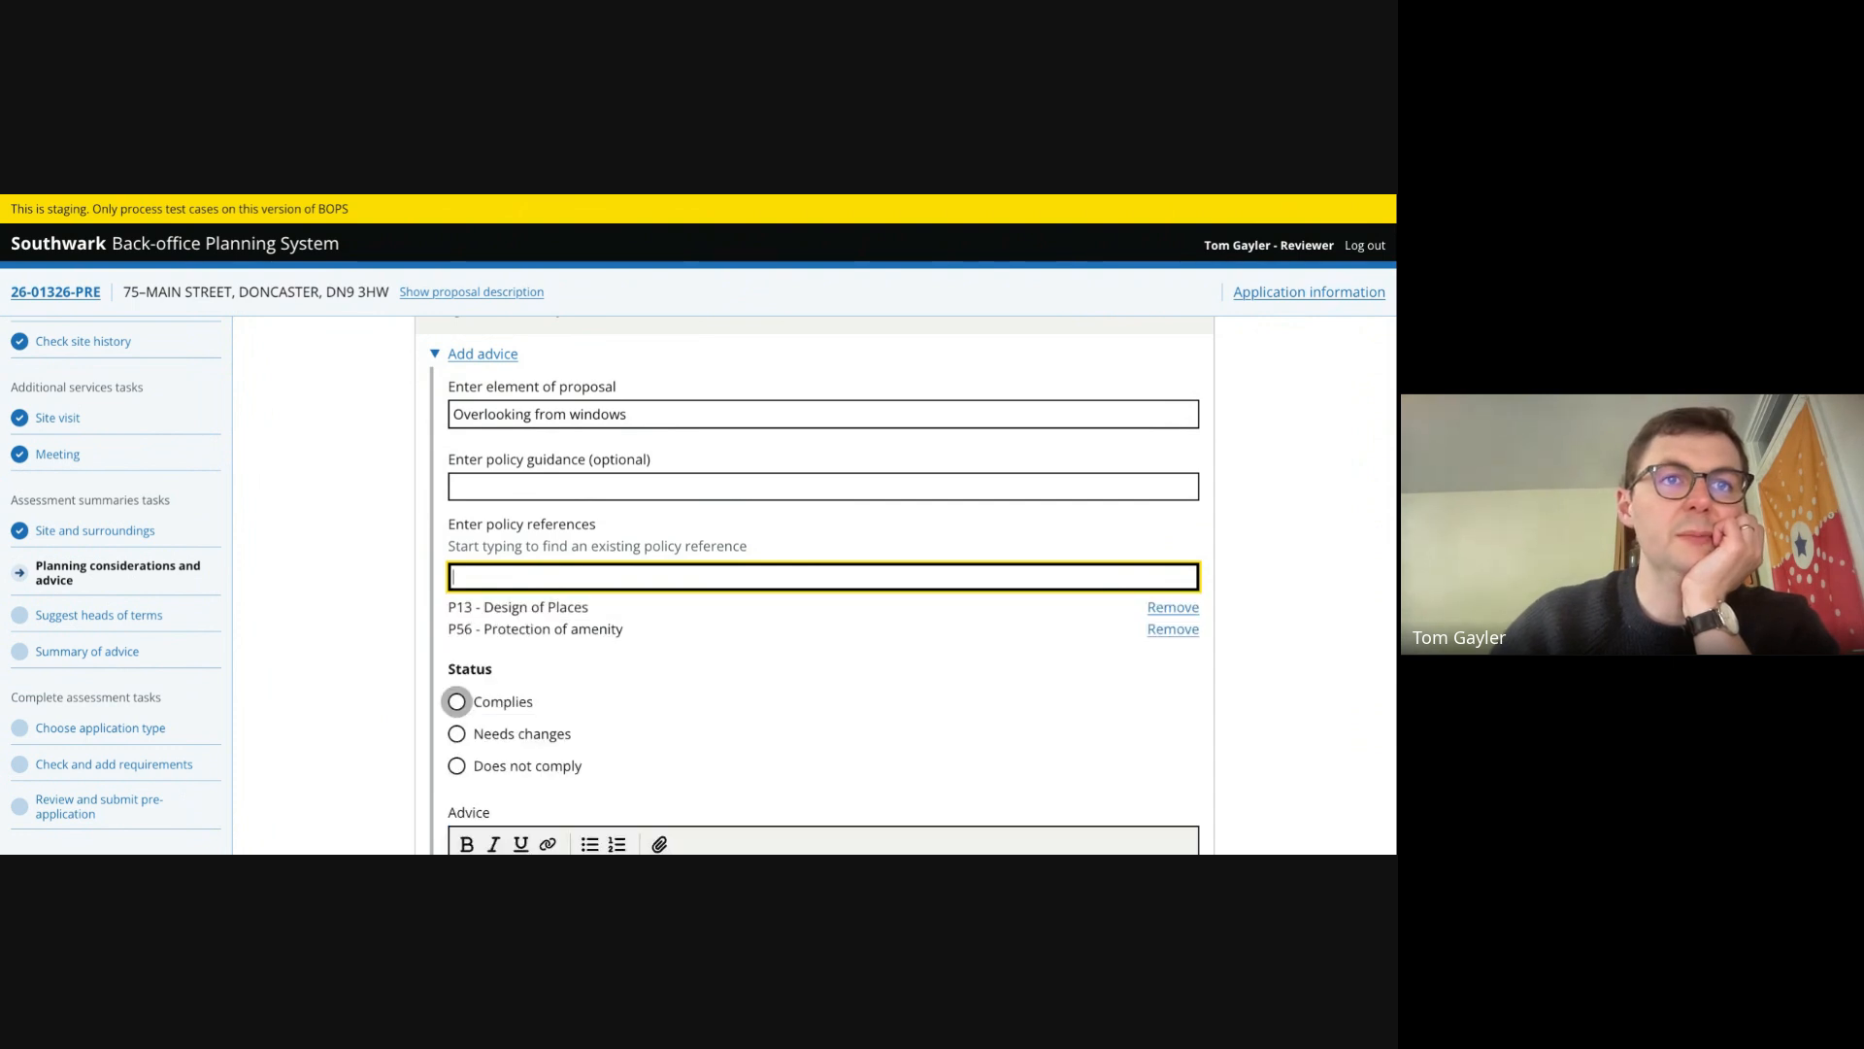
# - Set the overlooking advice status to Needs changes
pyautogui.scroll(-1, 503, 538)
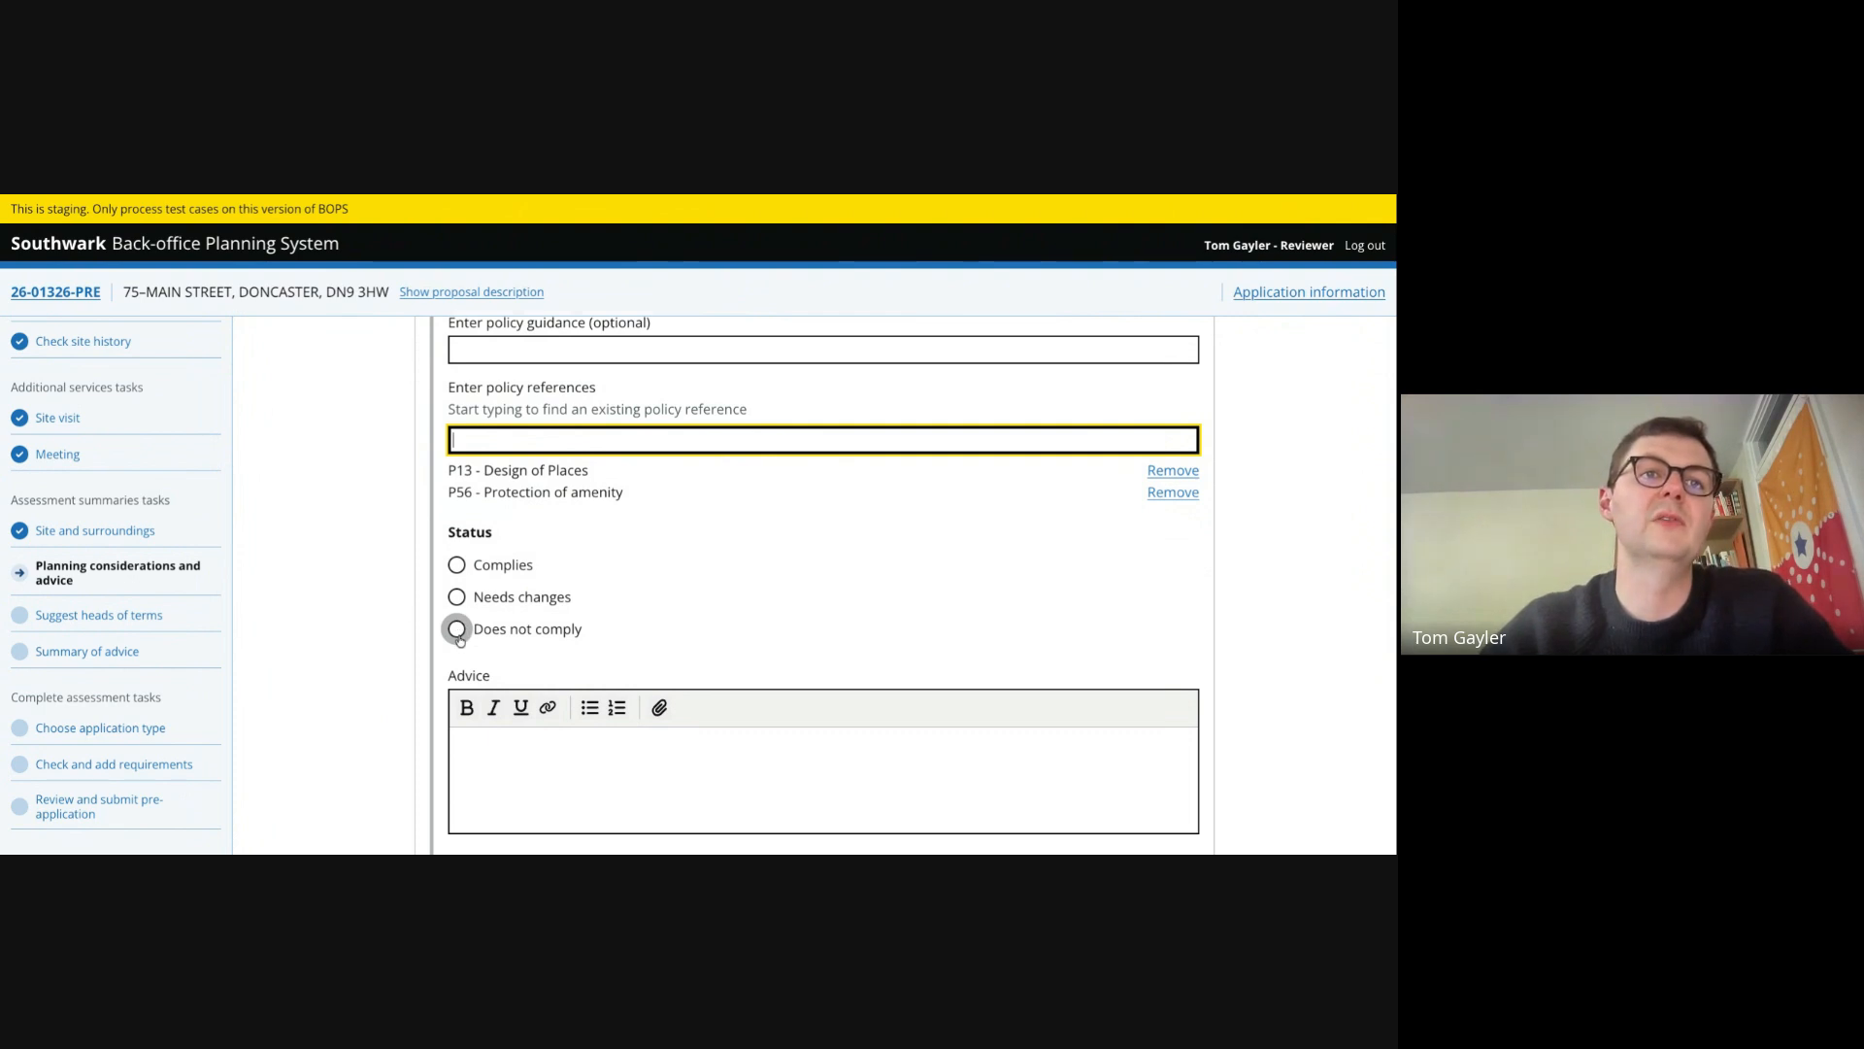
pyautogui.click(457, 596)
pyautogui.click(545, 765)
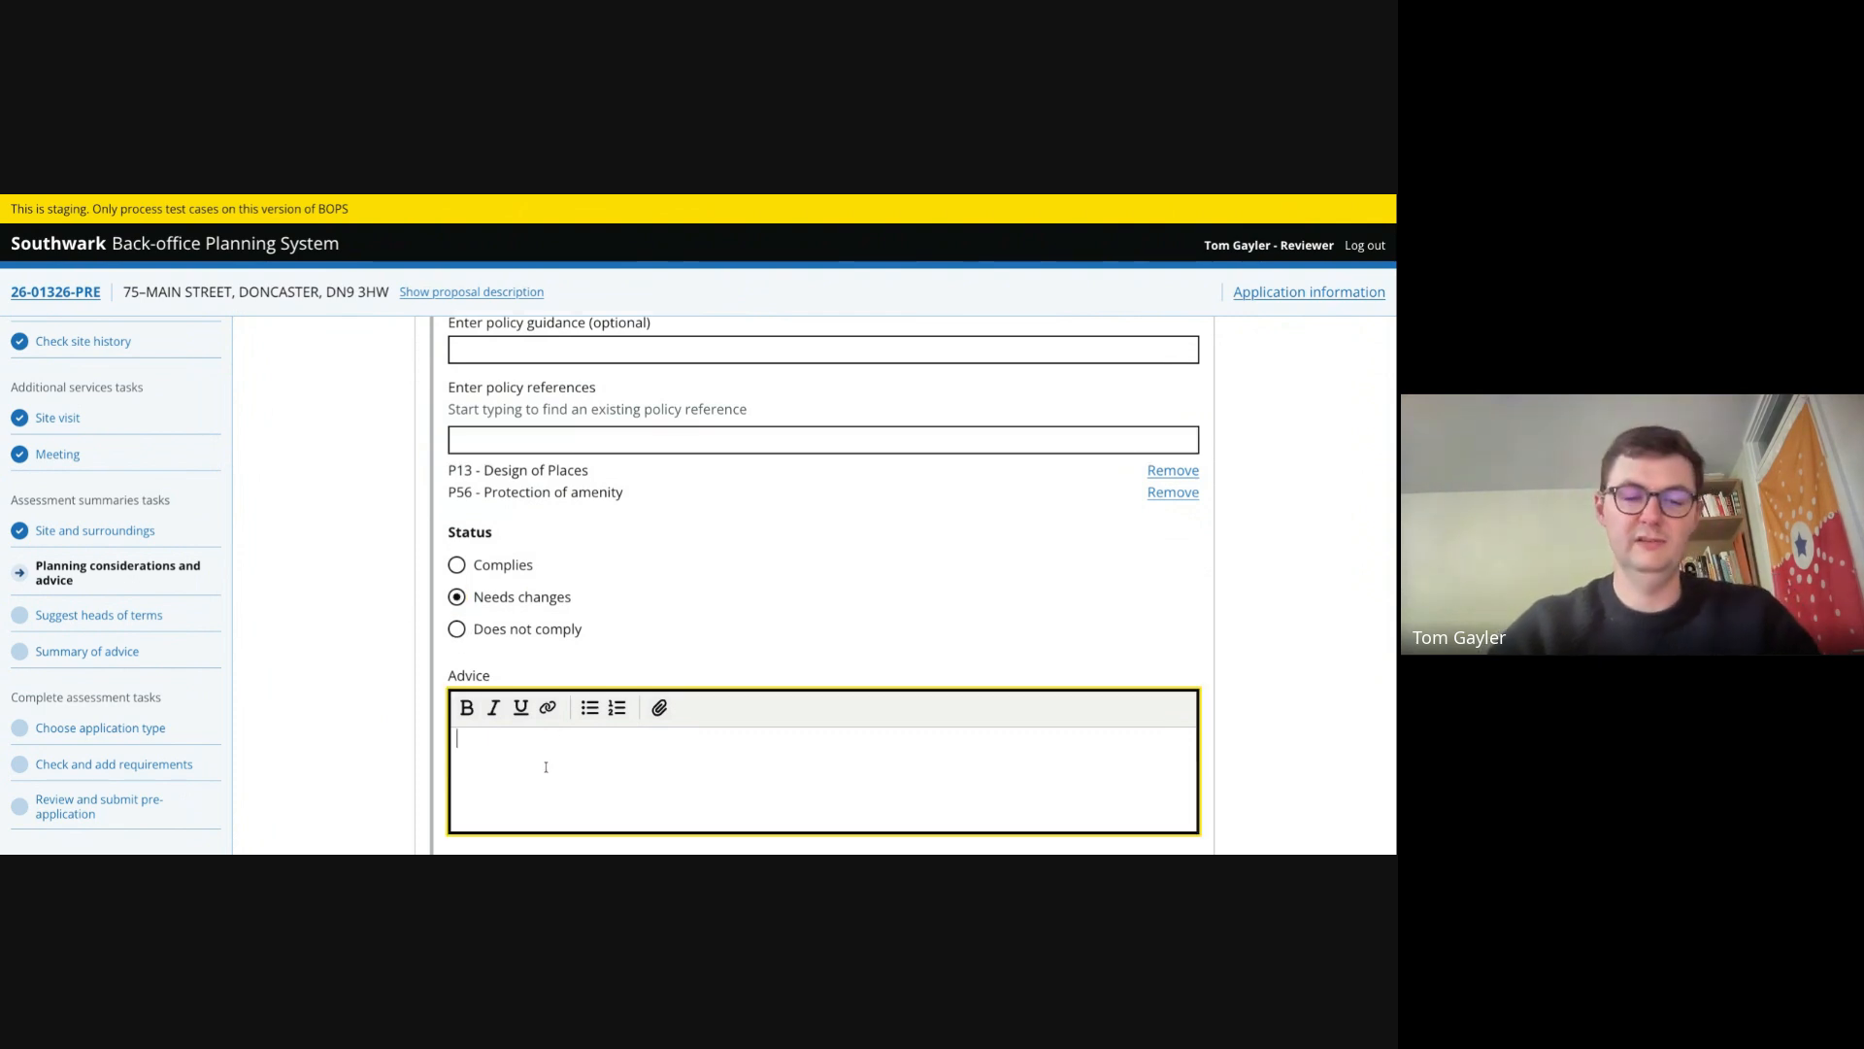
# - Save the advice 'Glazing must be obscured in the first floor windows to reduce harm to amenity in line with the policy'
pyautogui.write('Glazing m')
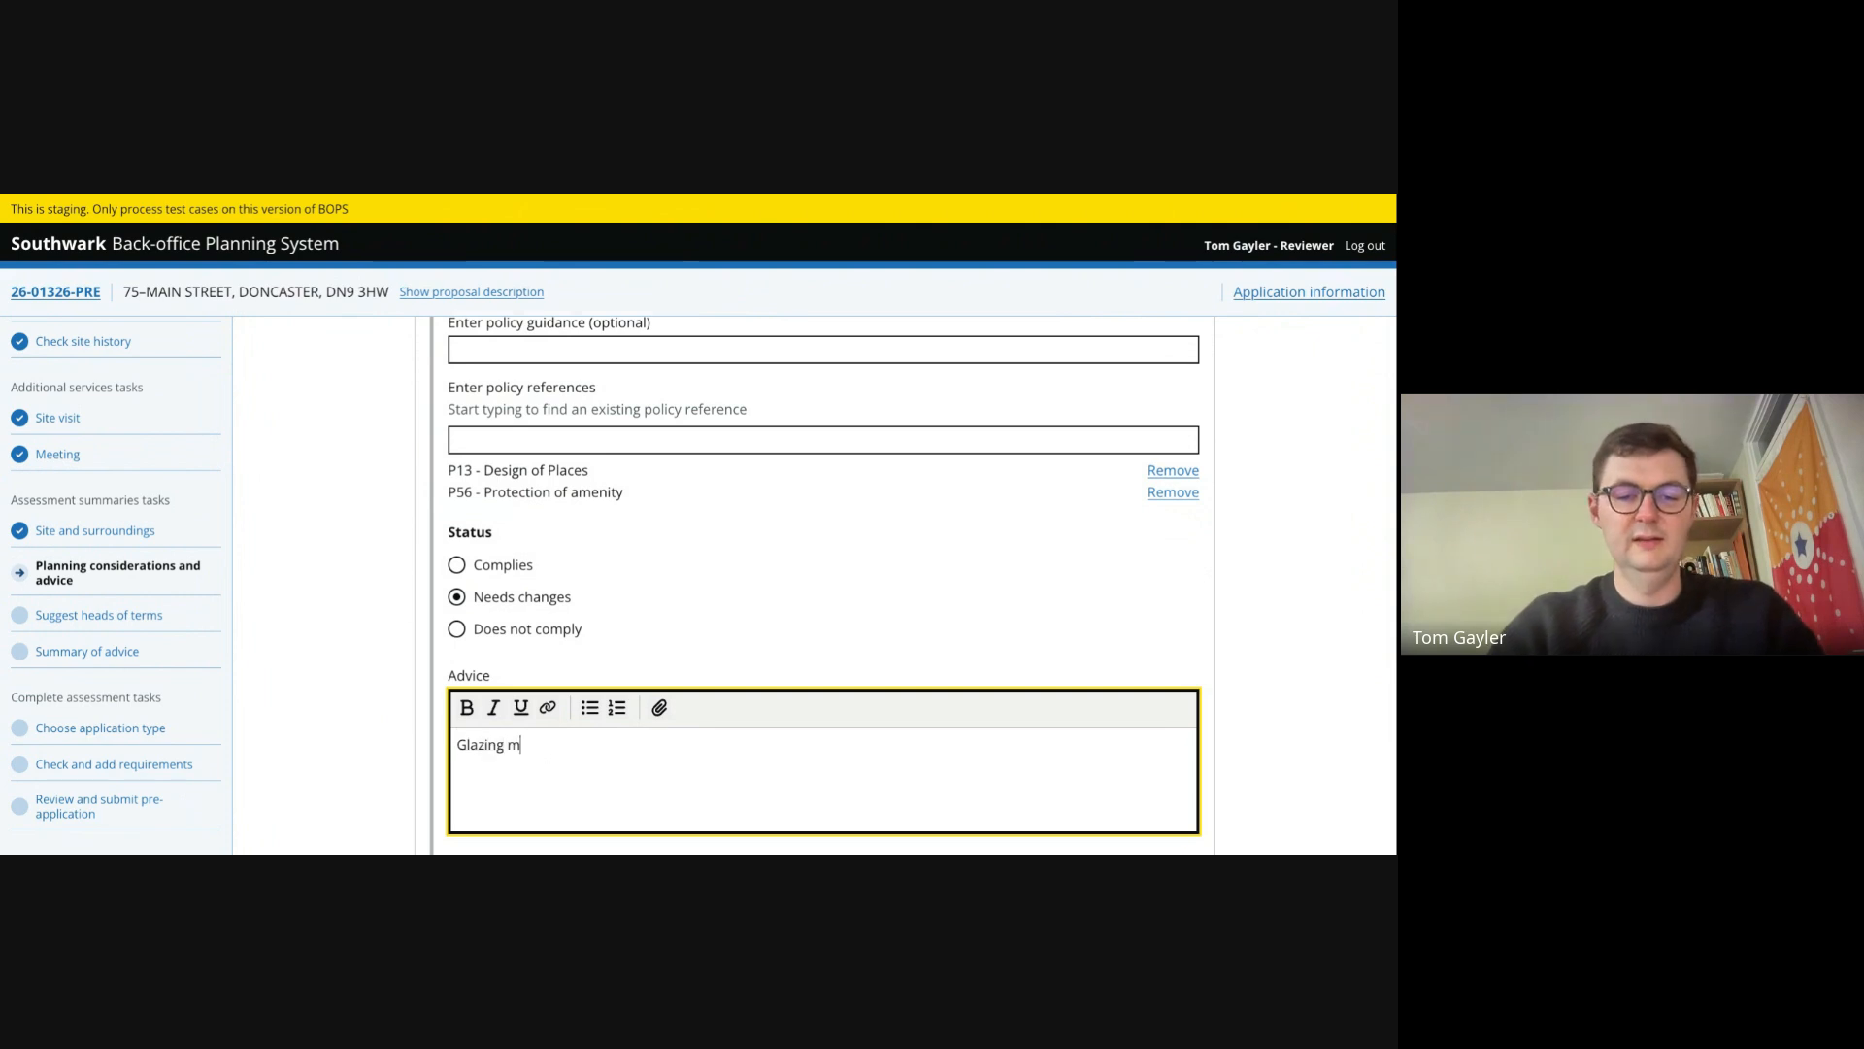
pyautogui.write('ust be obscured in the ')
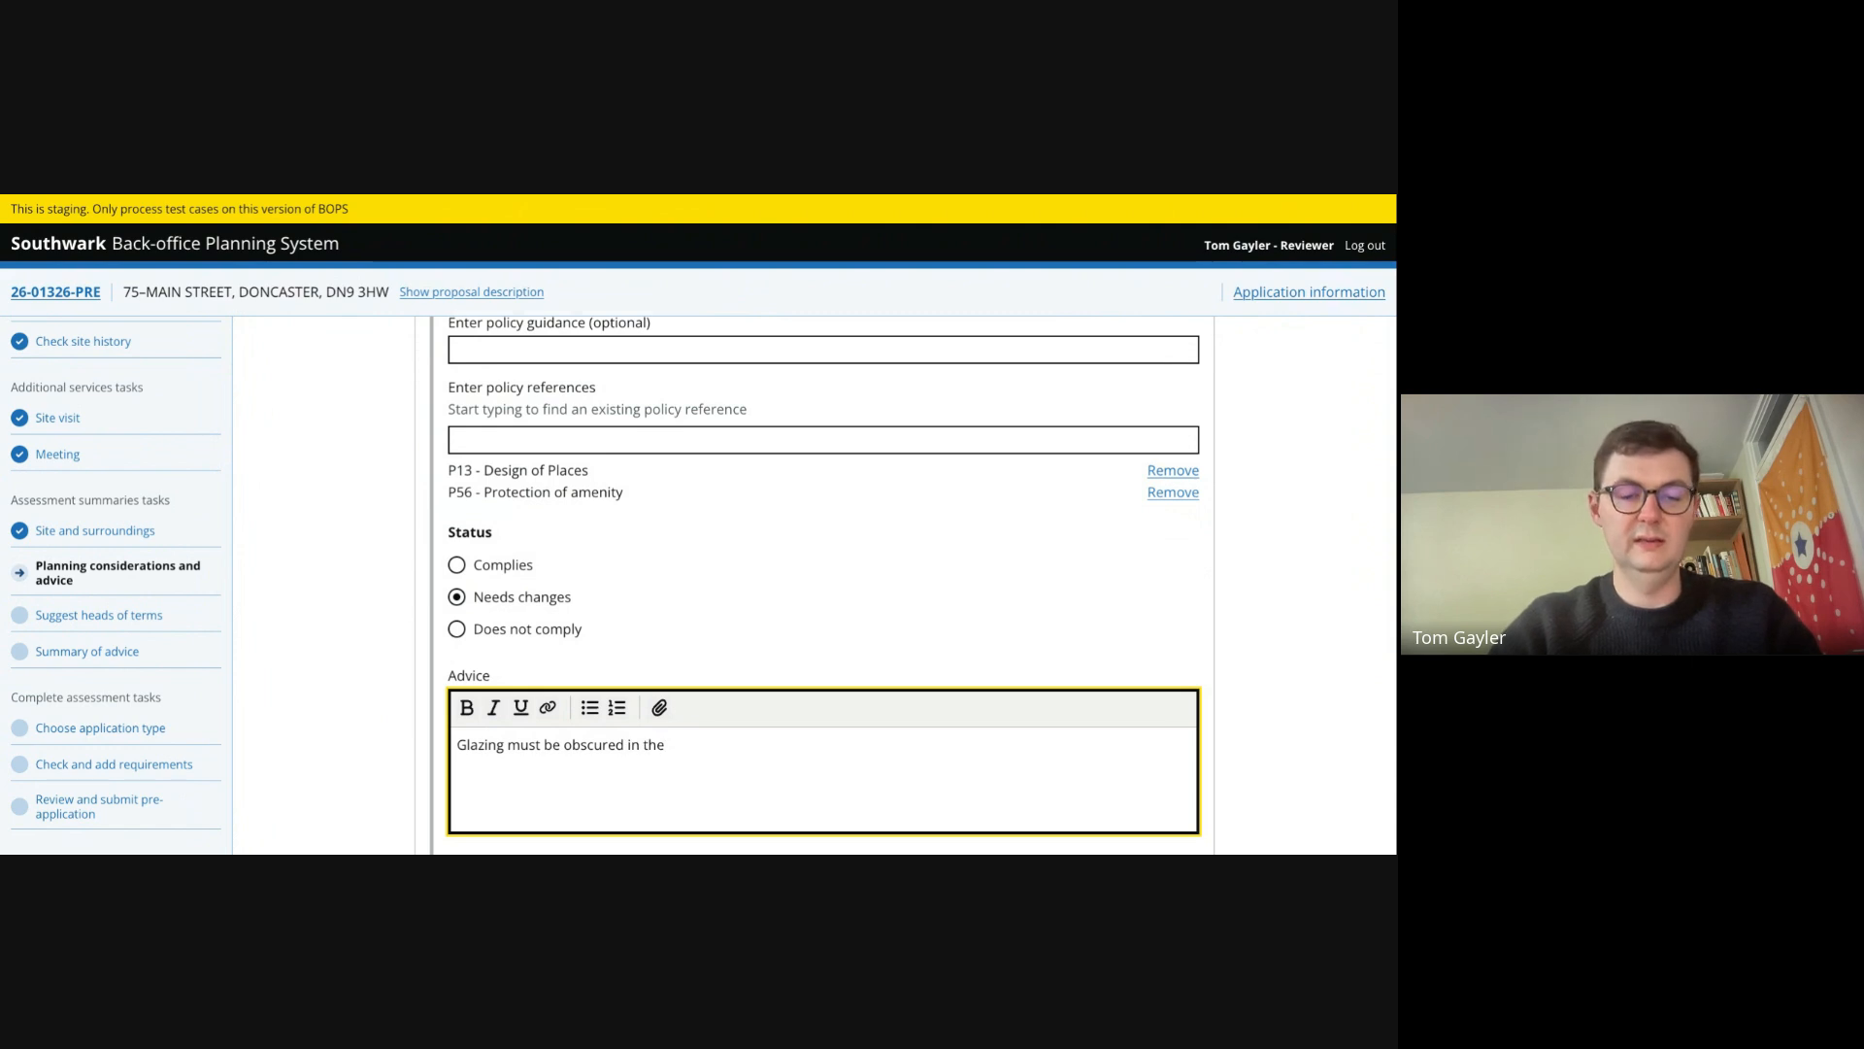
pyautogui.write('first floor ')
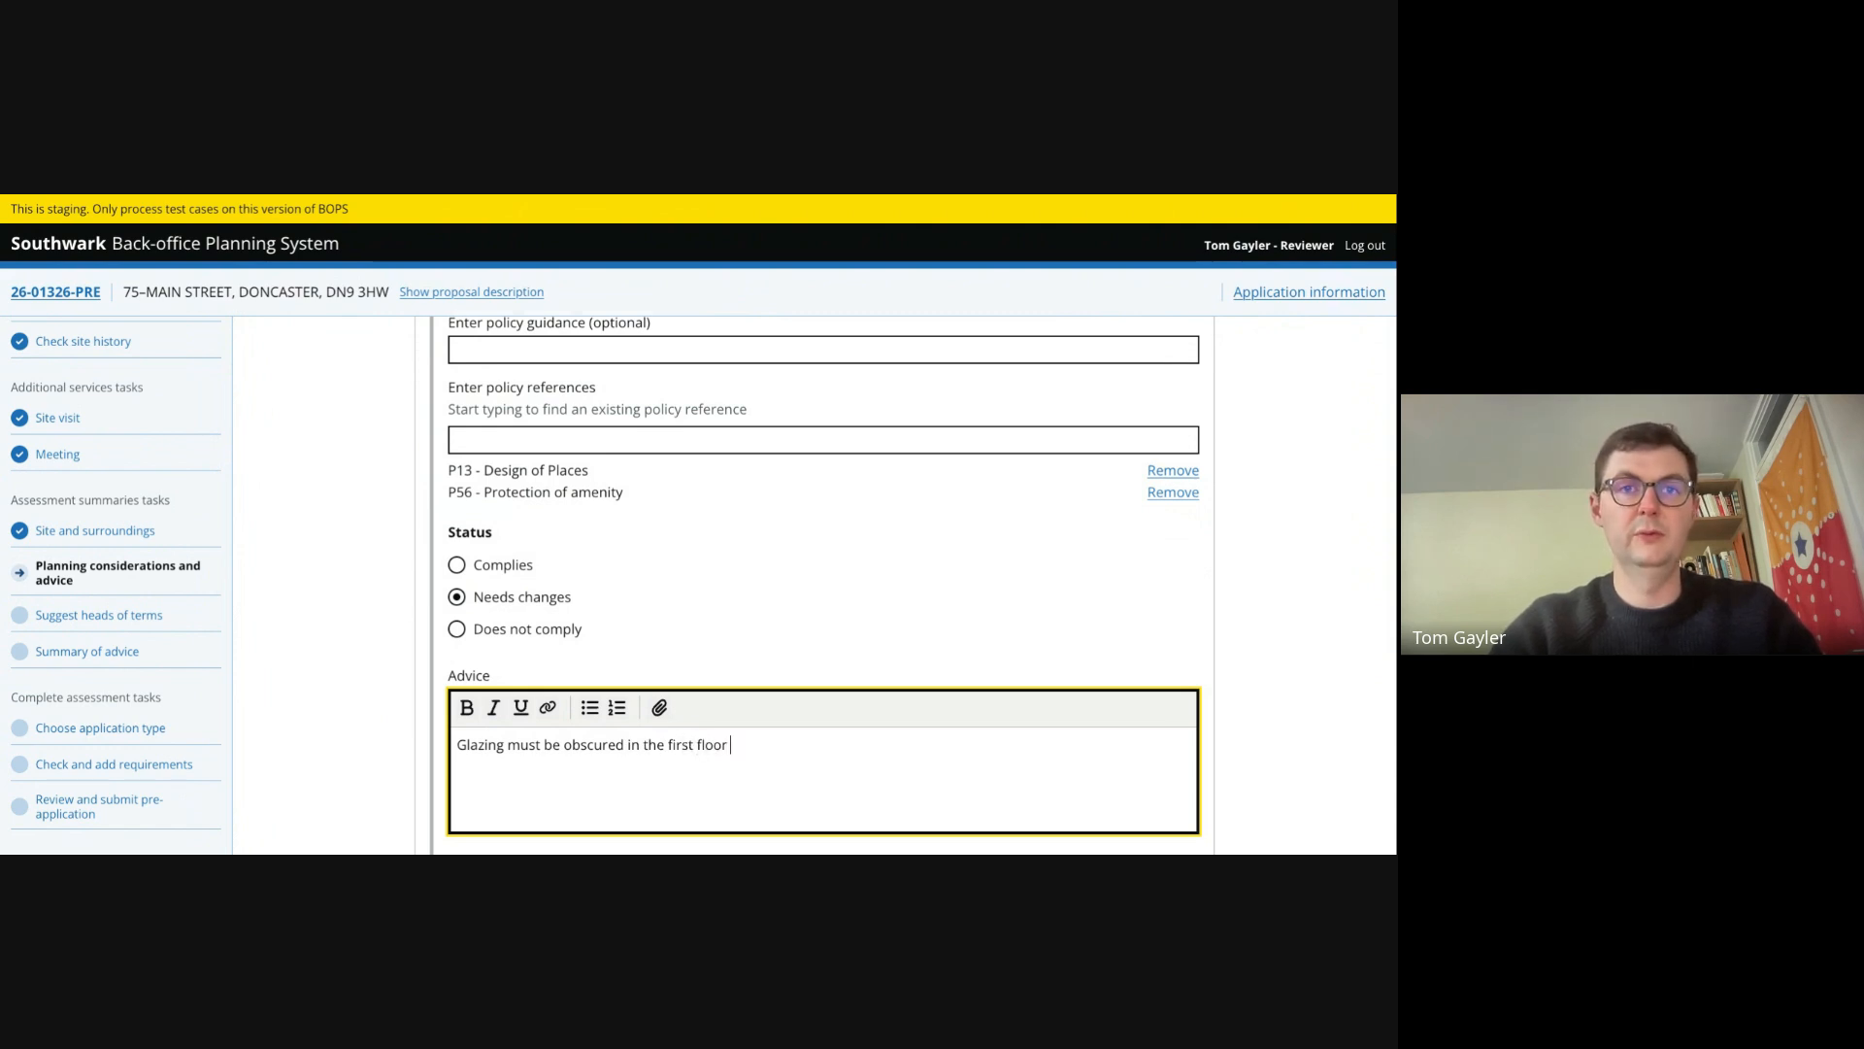
pyautogui.write('windows ')
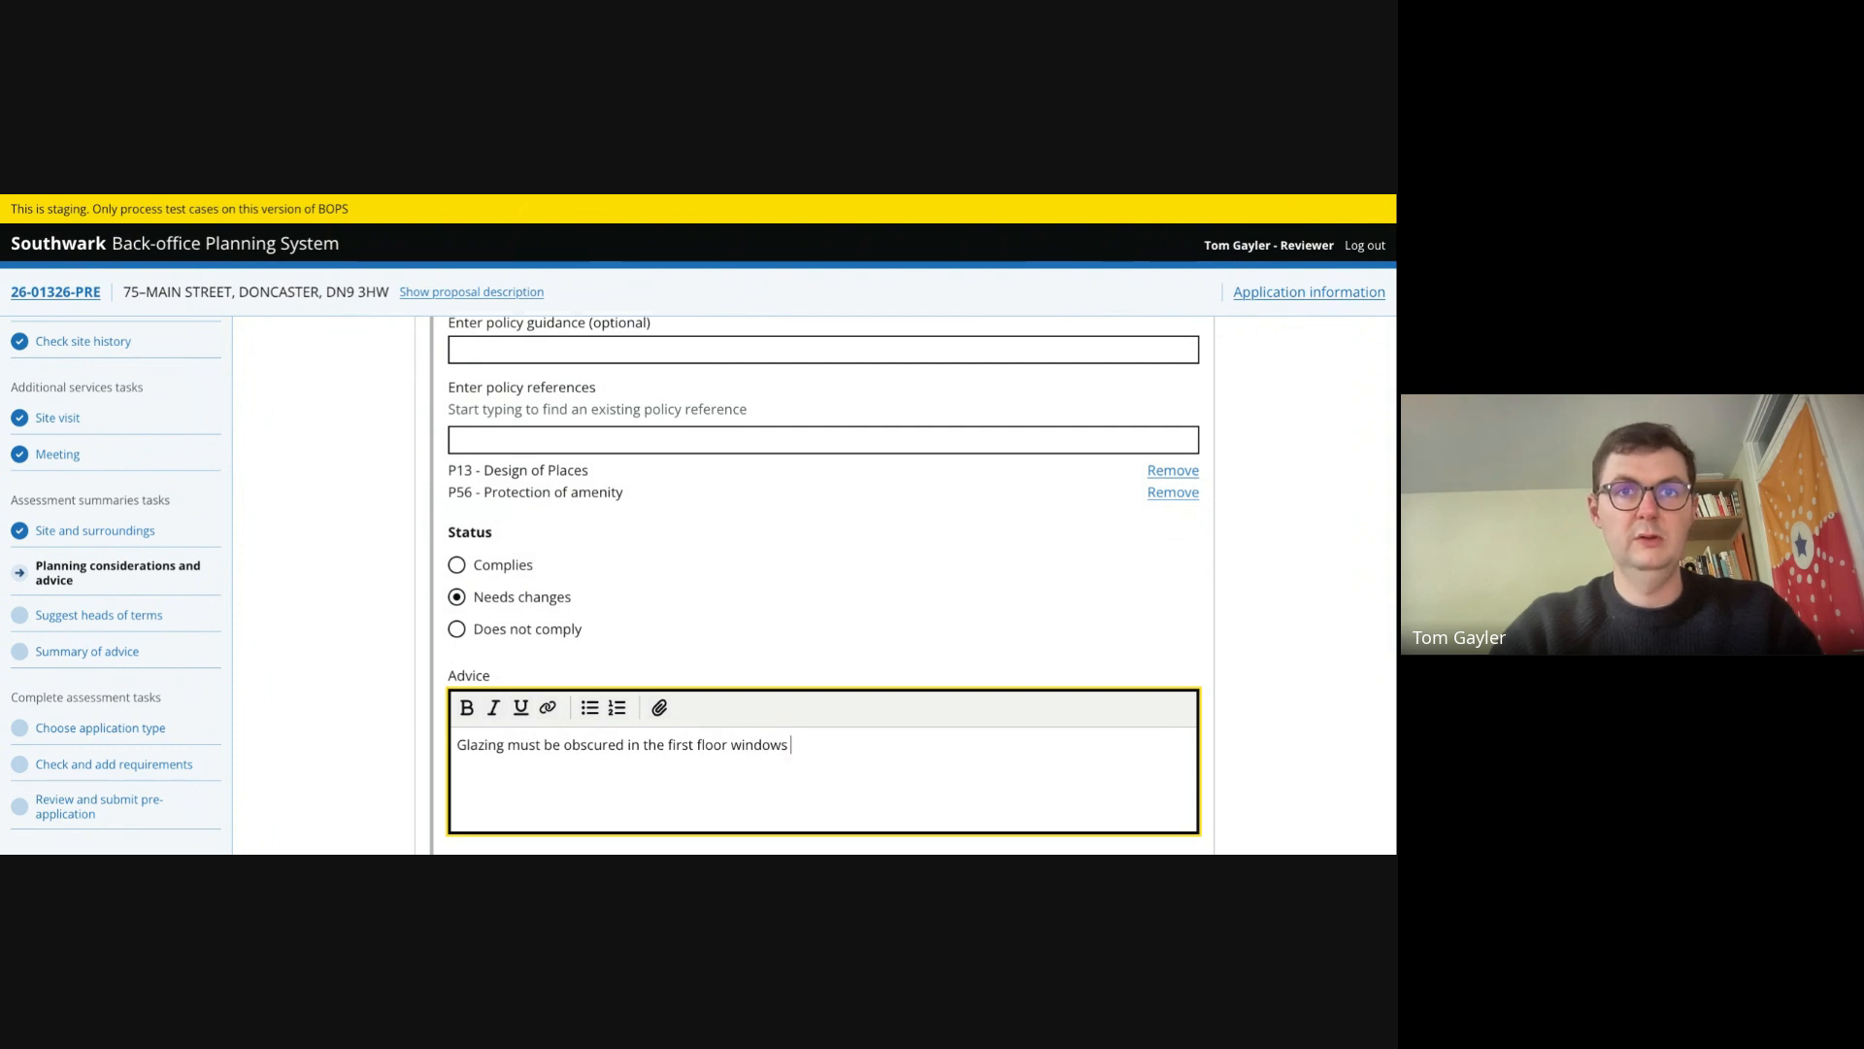
pyautogui.write('to reduce harm')
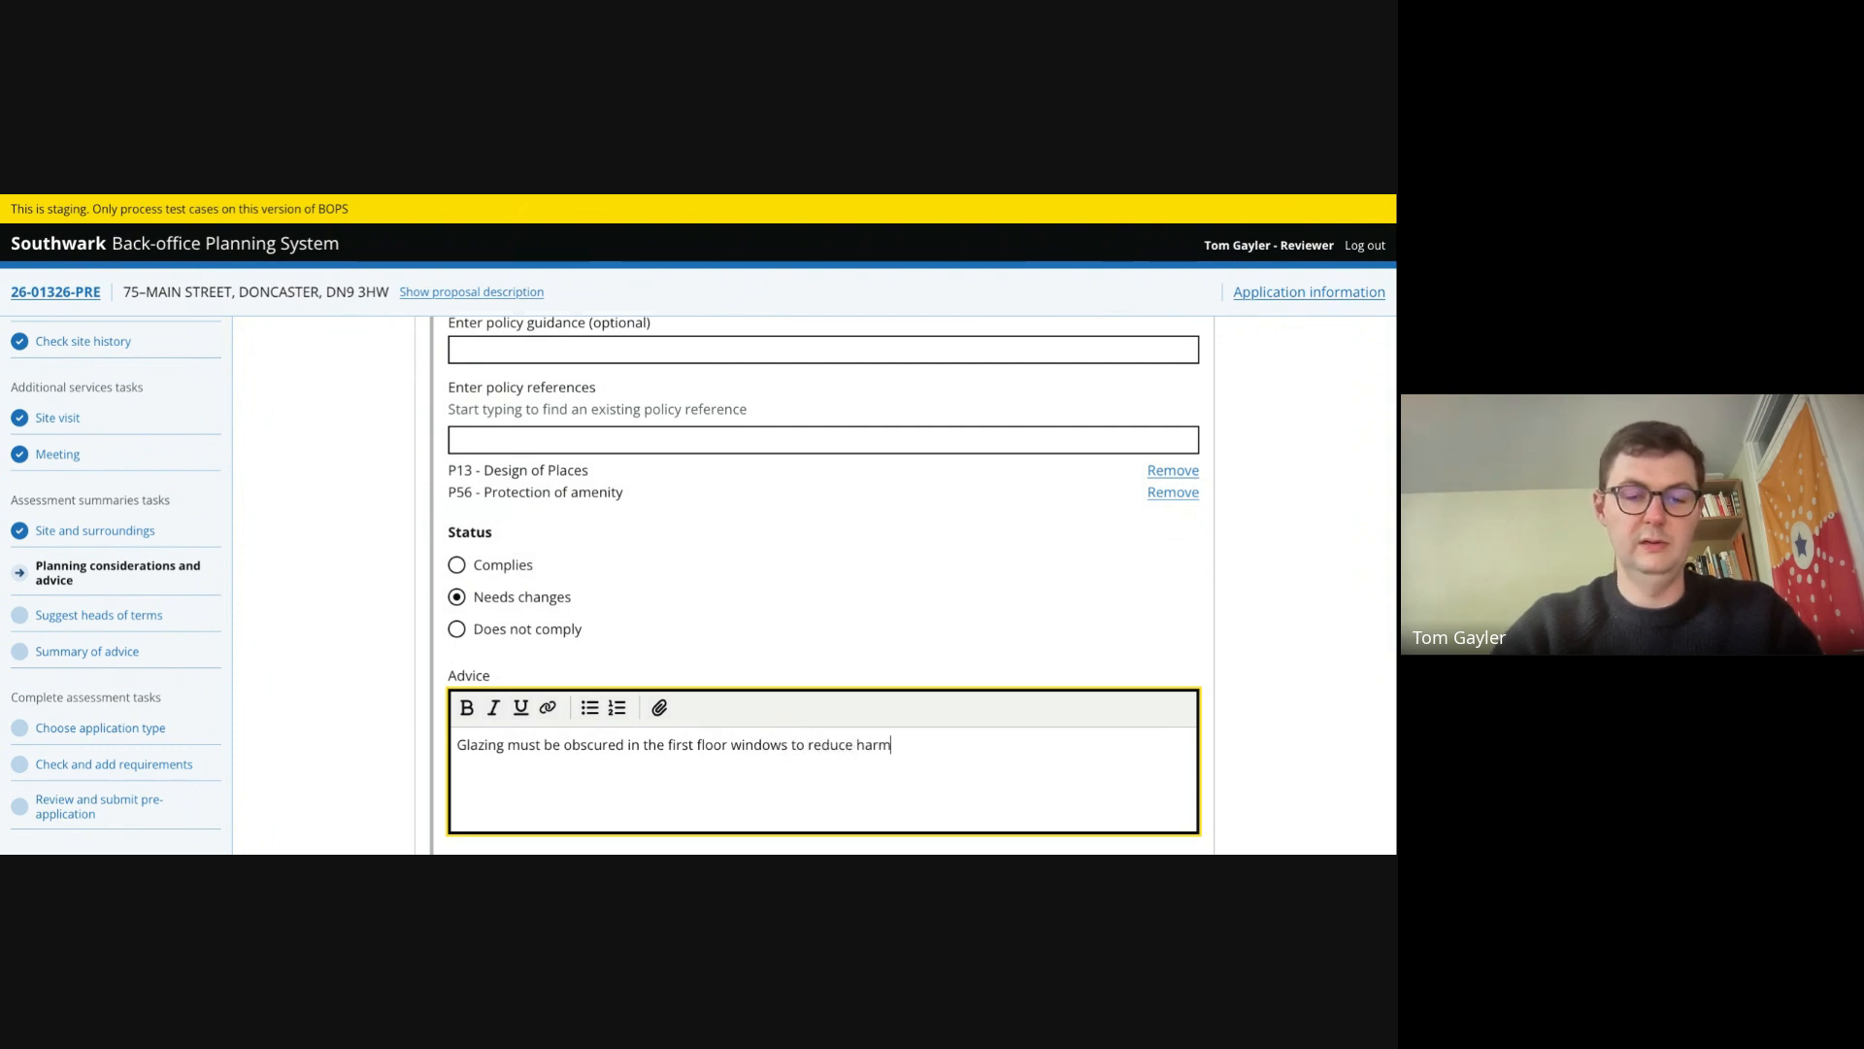
pyautogui.write(' to amenity in l')
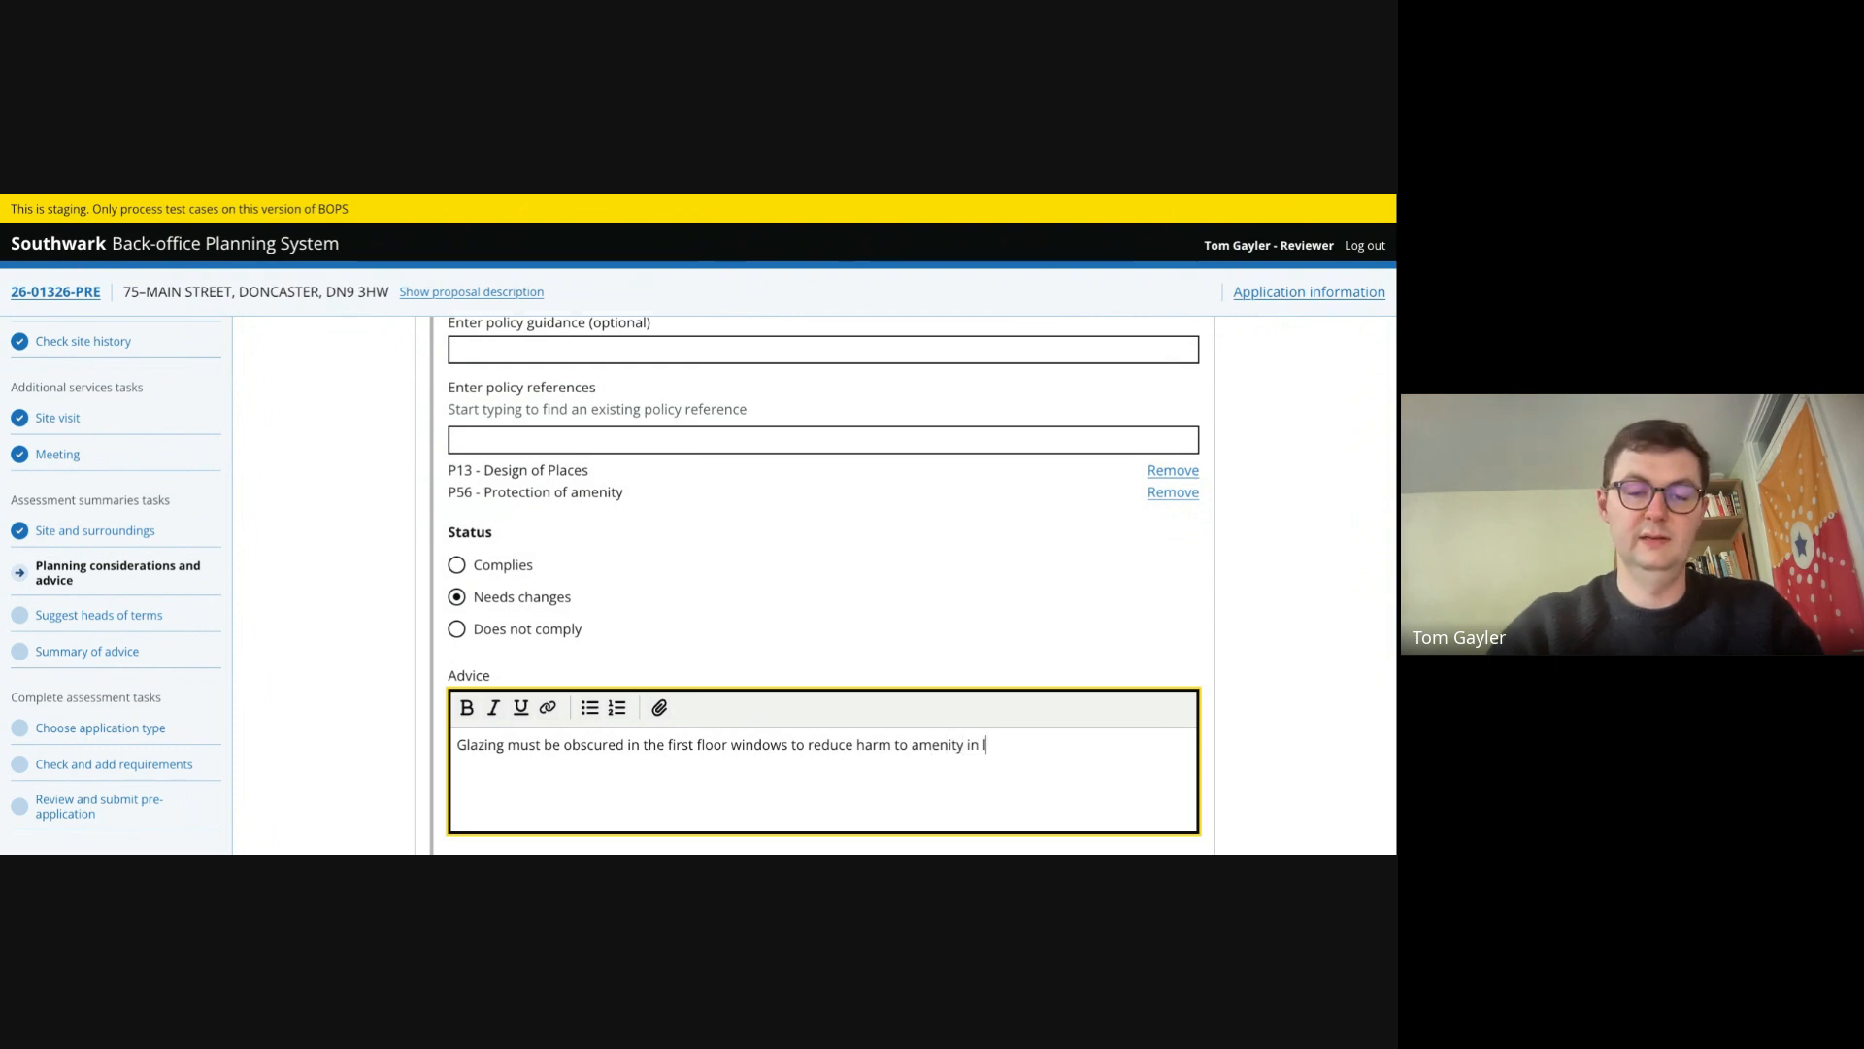
pyautogui.write('ine with the policy')
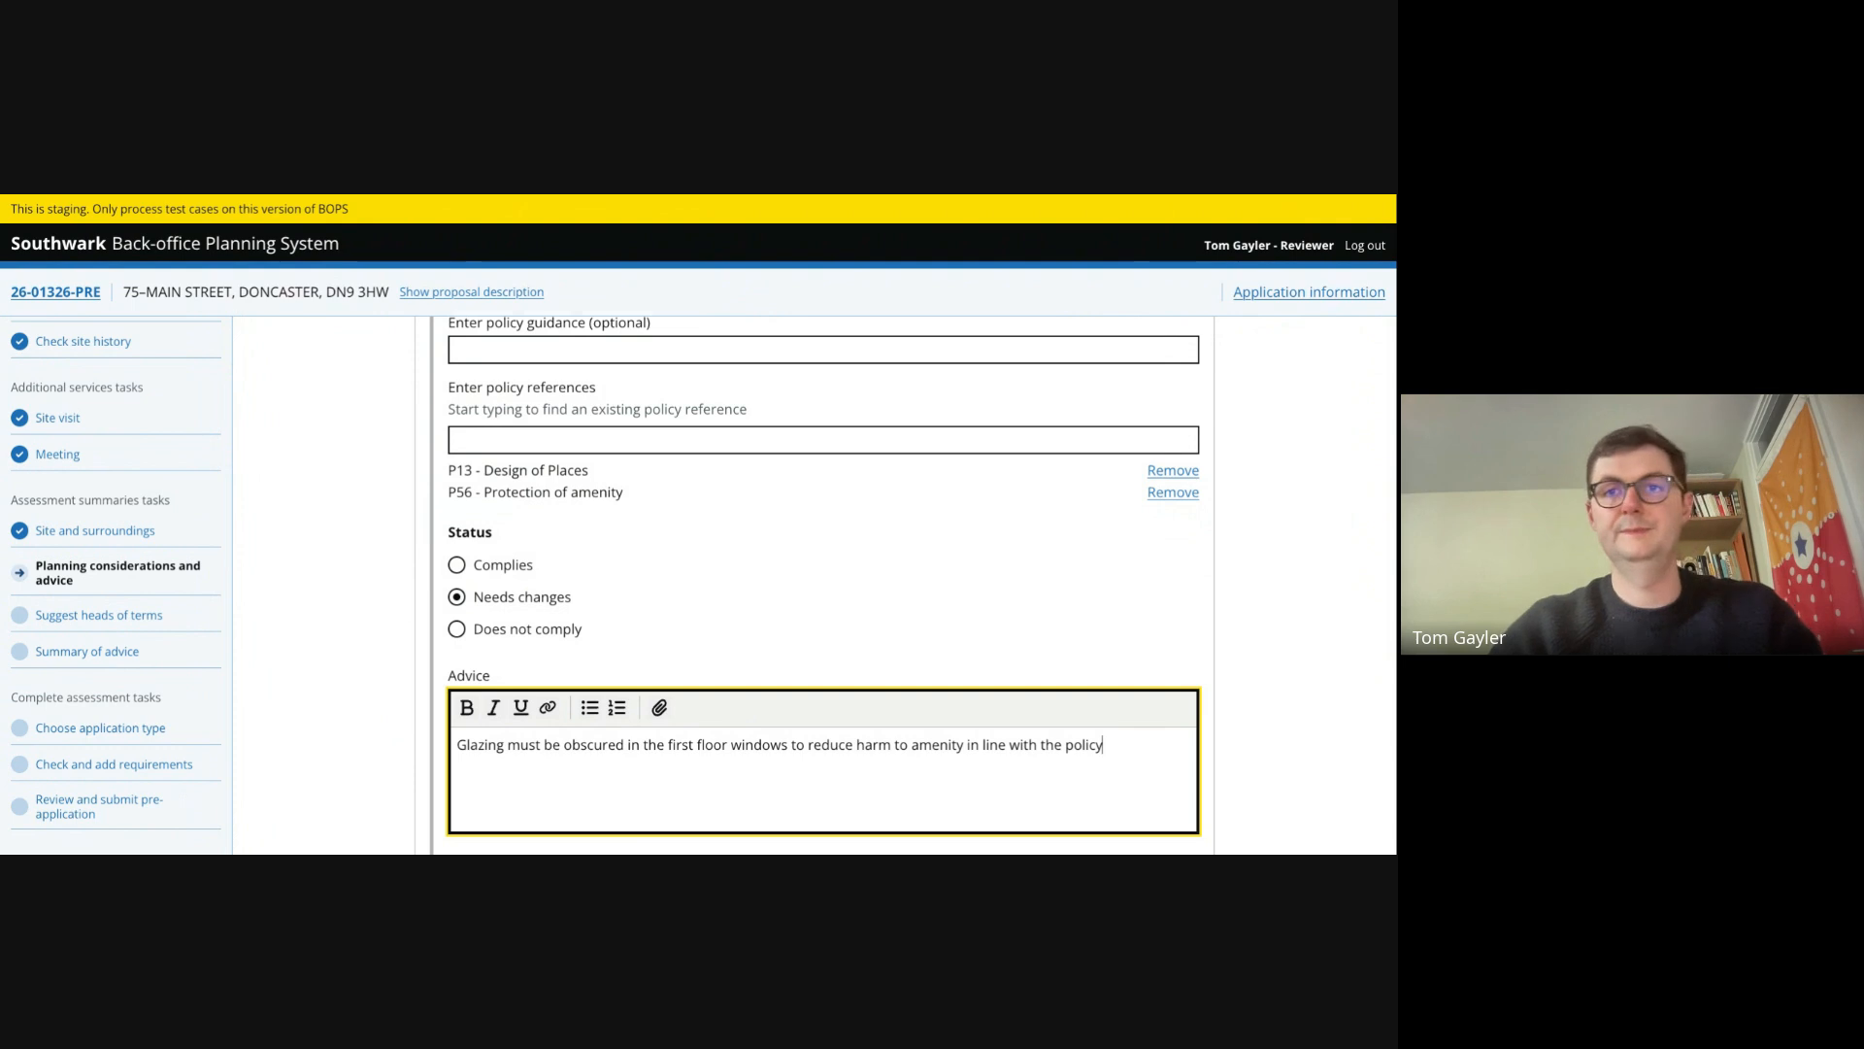
pyautogui.scroll(-3, 345, 718)
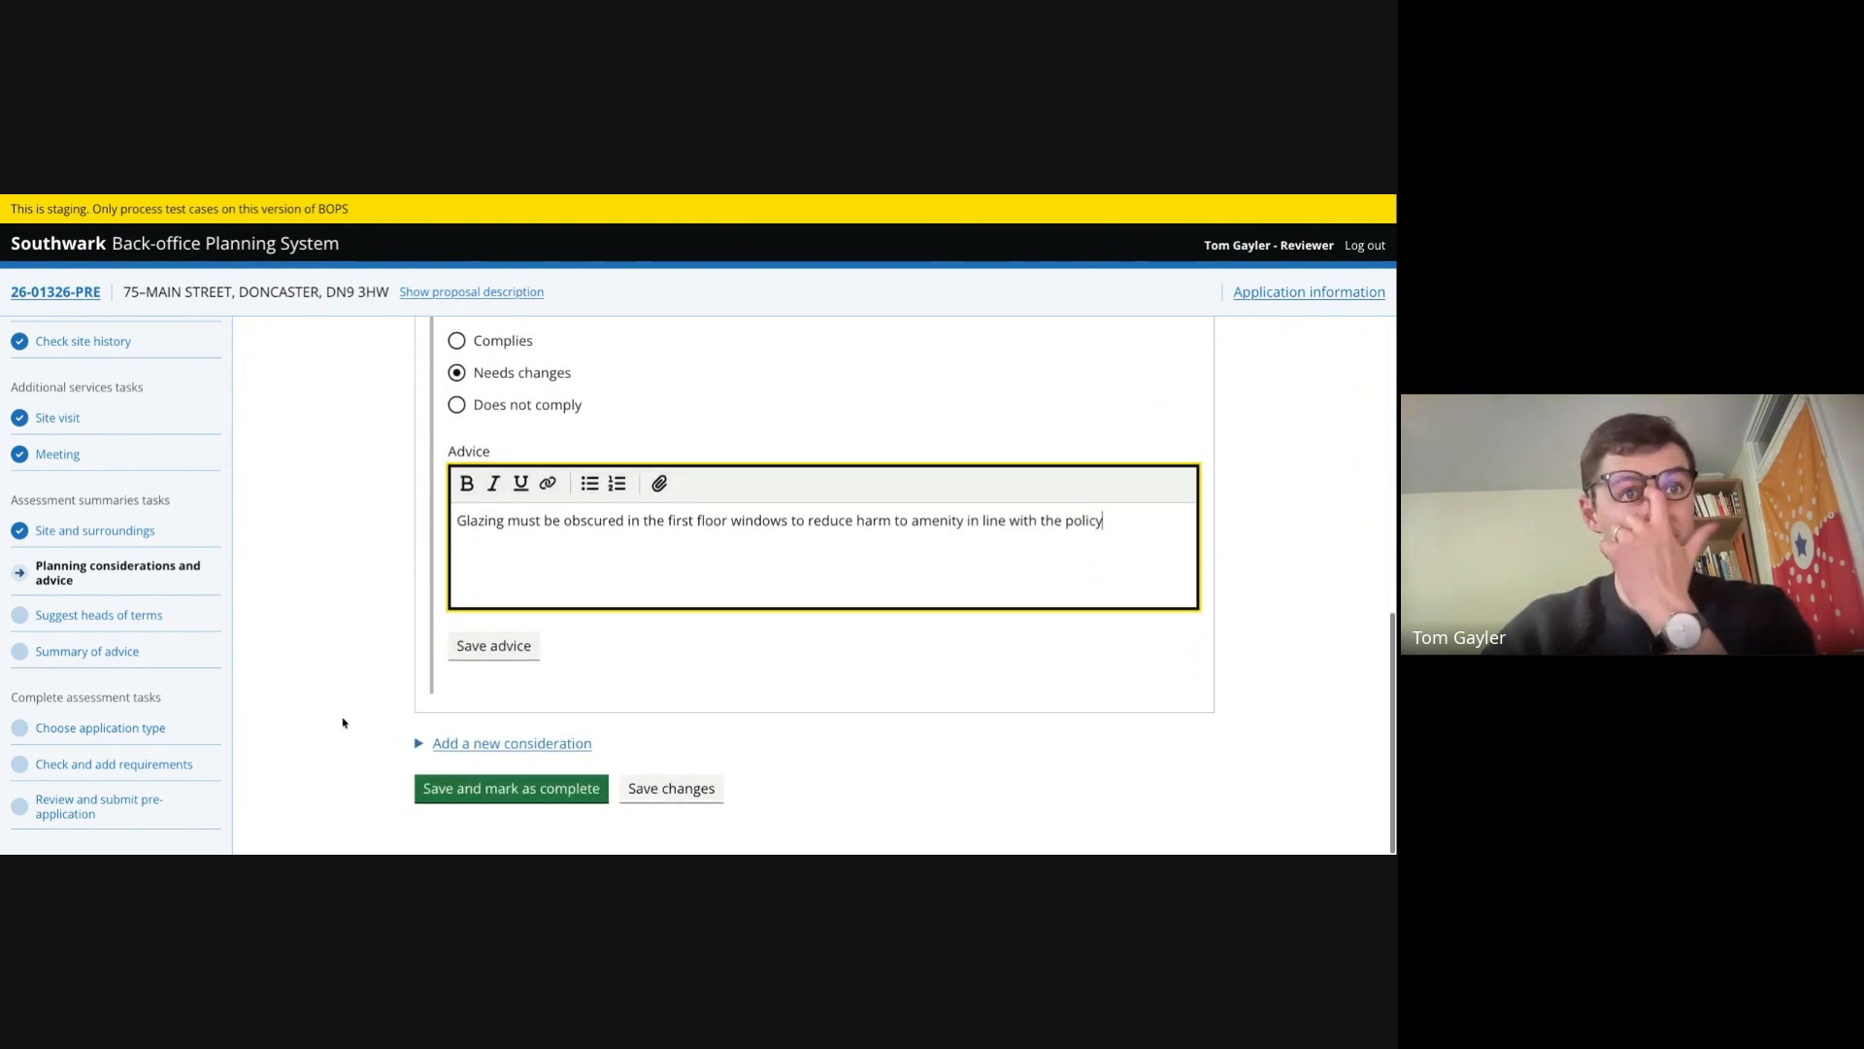
pyautogui.click(495, 646)
# - Start another advice under Neighbour amenity with the element of proposal 'Loss of sunlight'
pyautogui.scroll(-2, 601, 632)
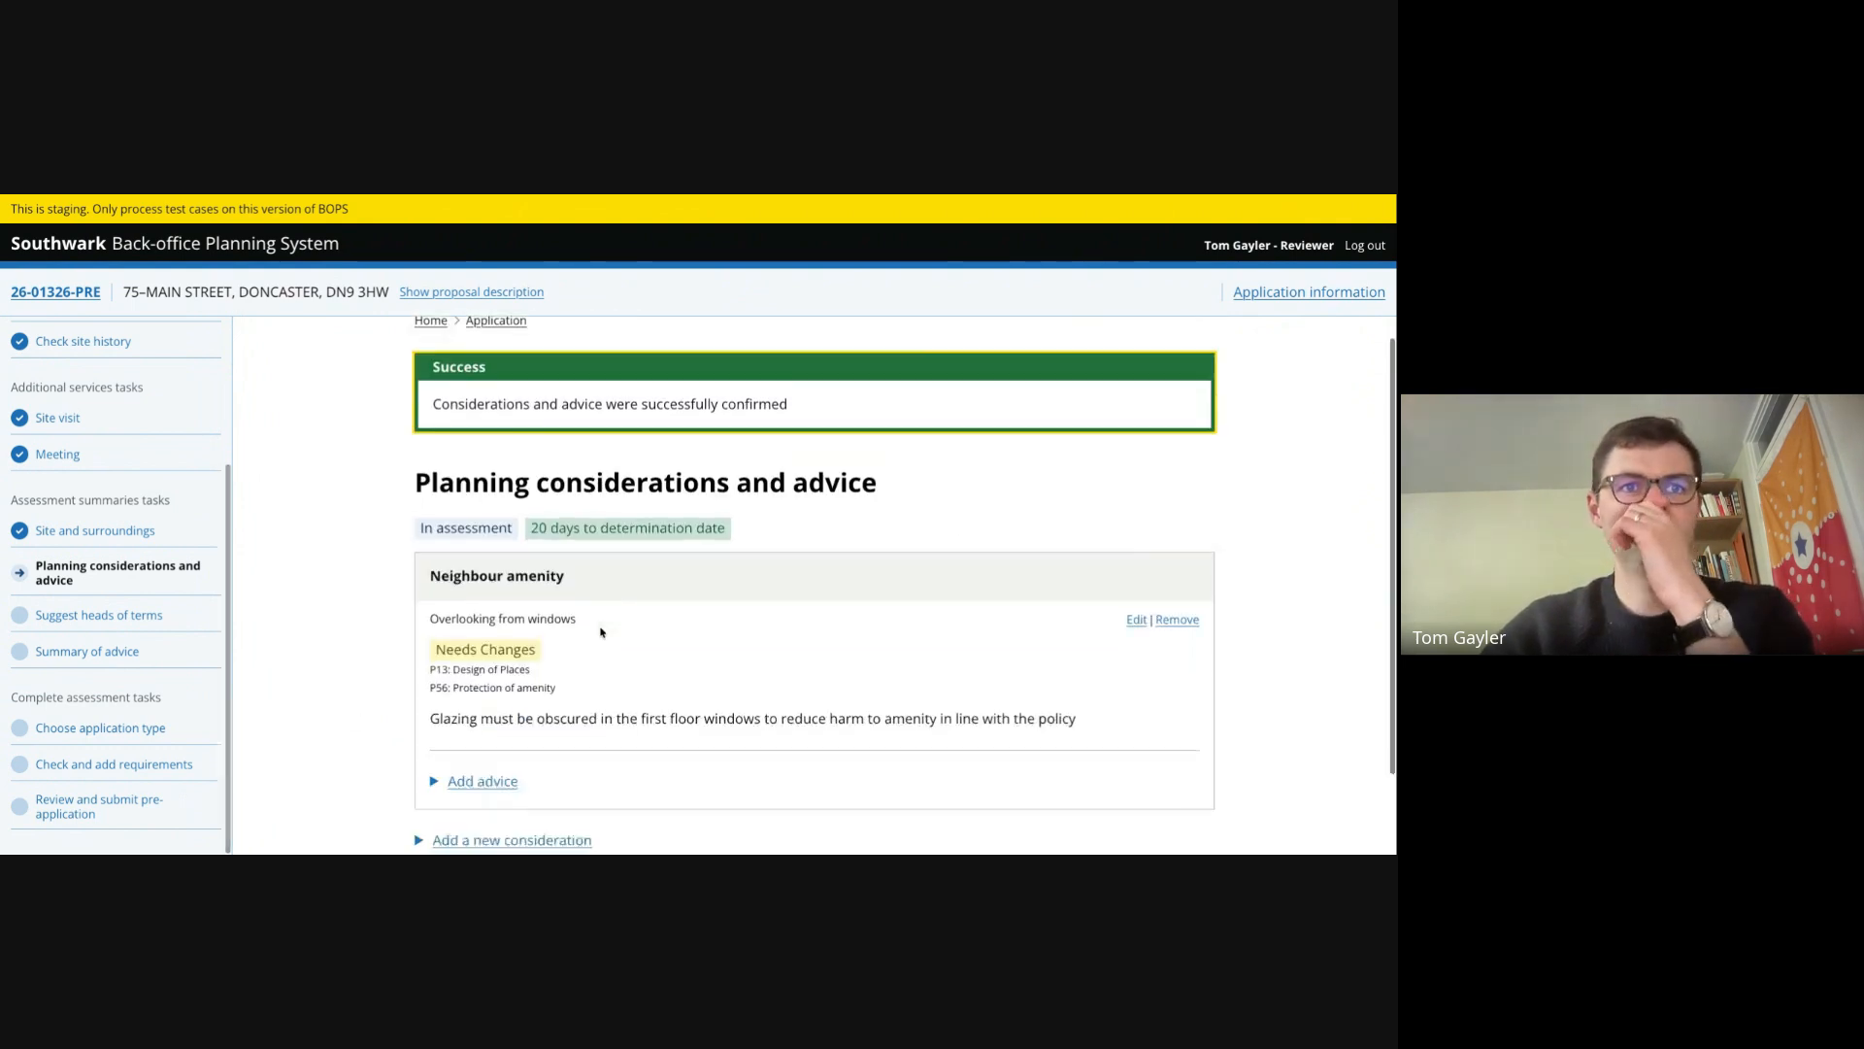
pyautogui.click(493, 683)
pyautogui.scroll(-2, 543, 631)
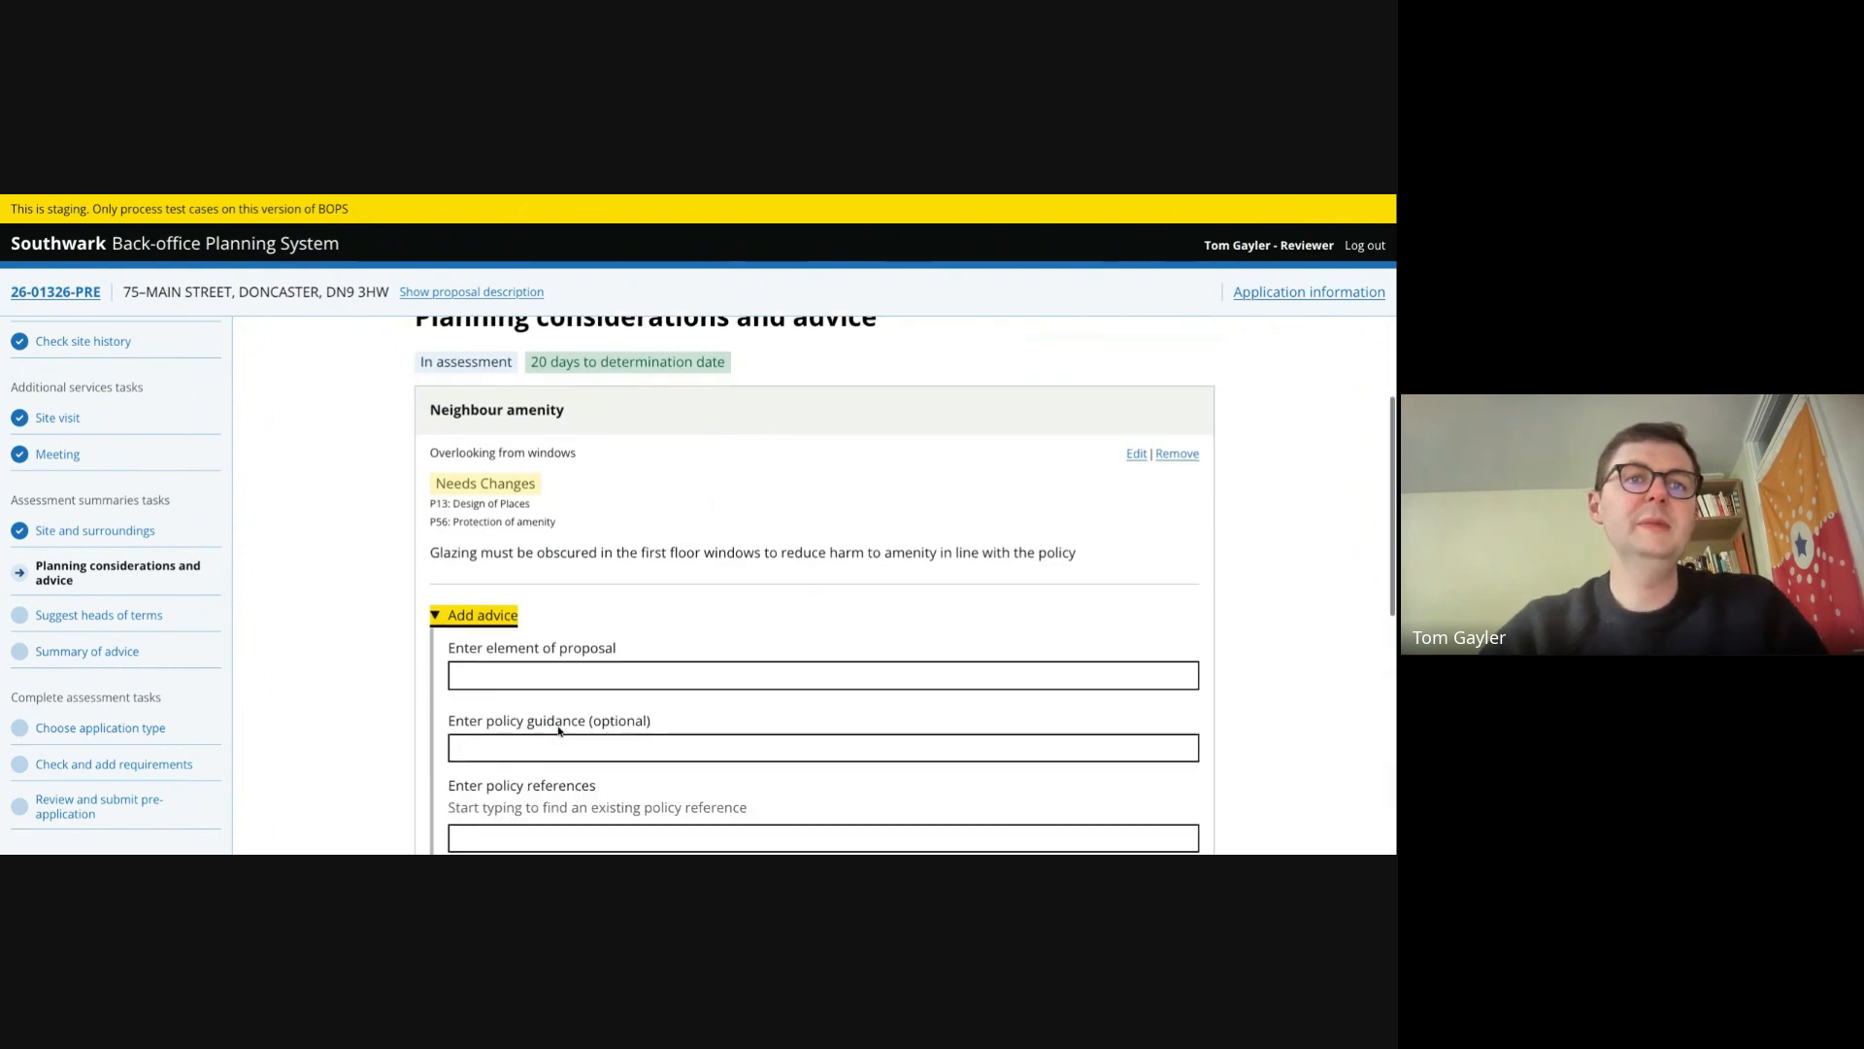
pyautogui.click(549, 612)
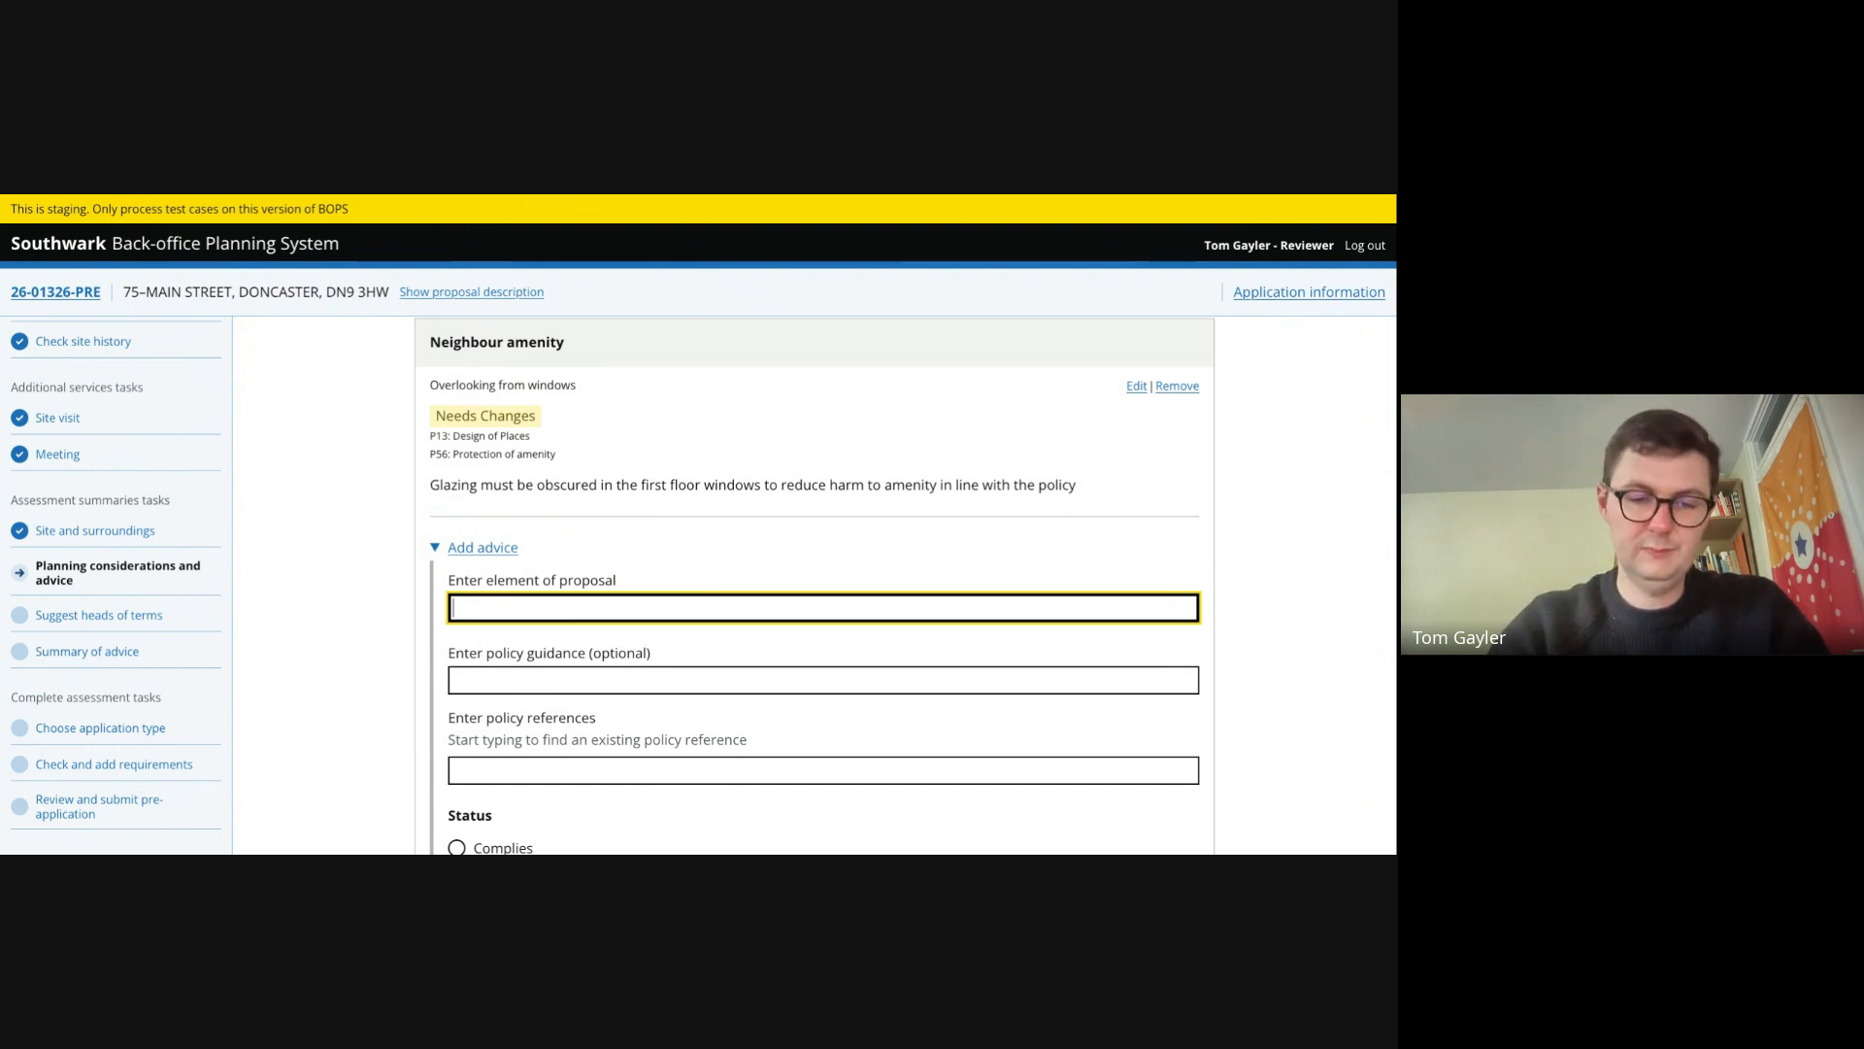
pyautogui.write('Loss of ')
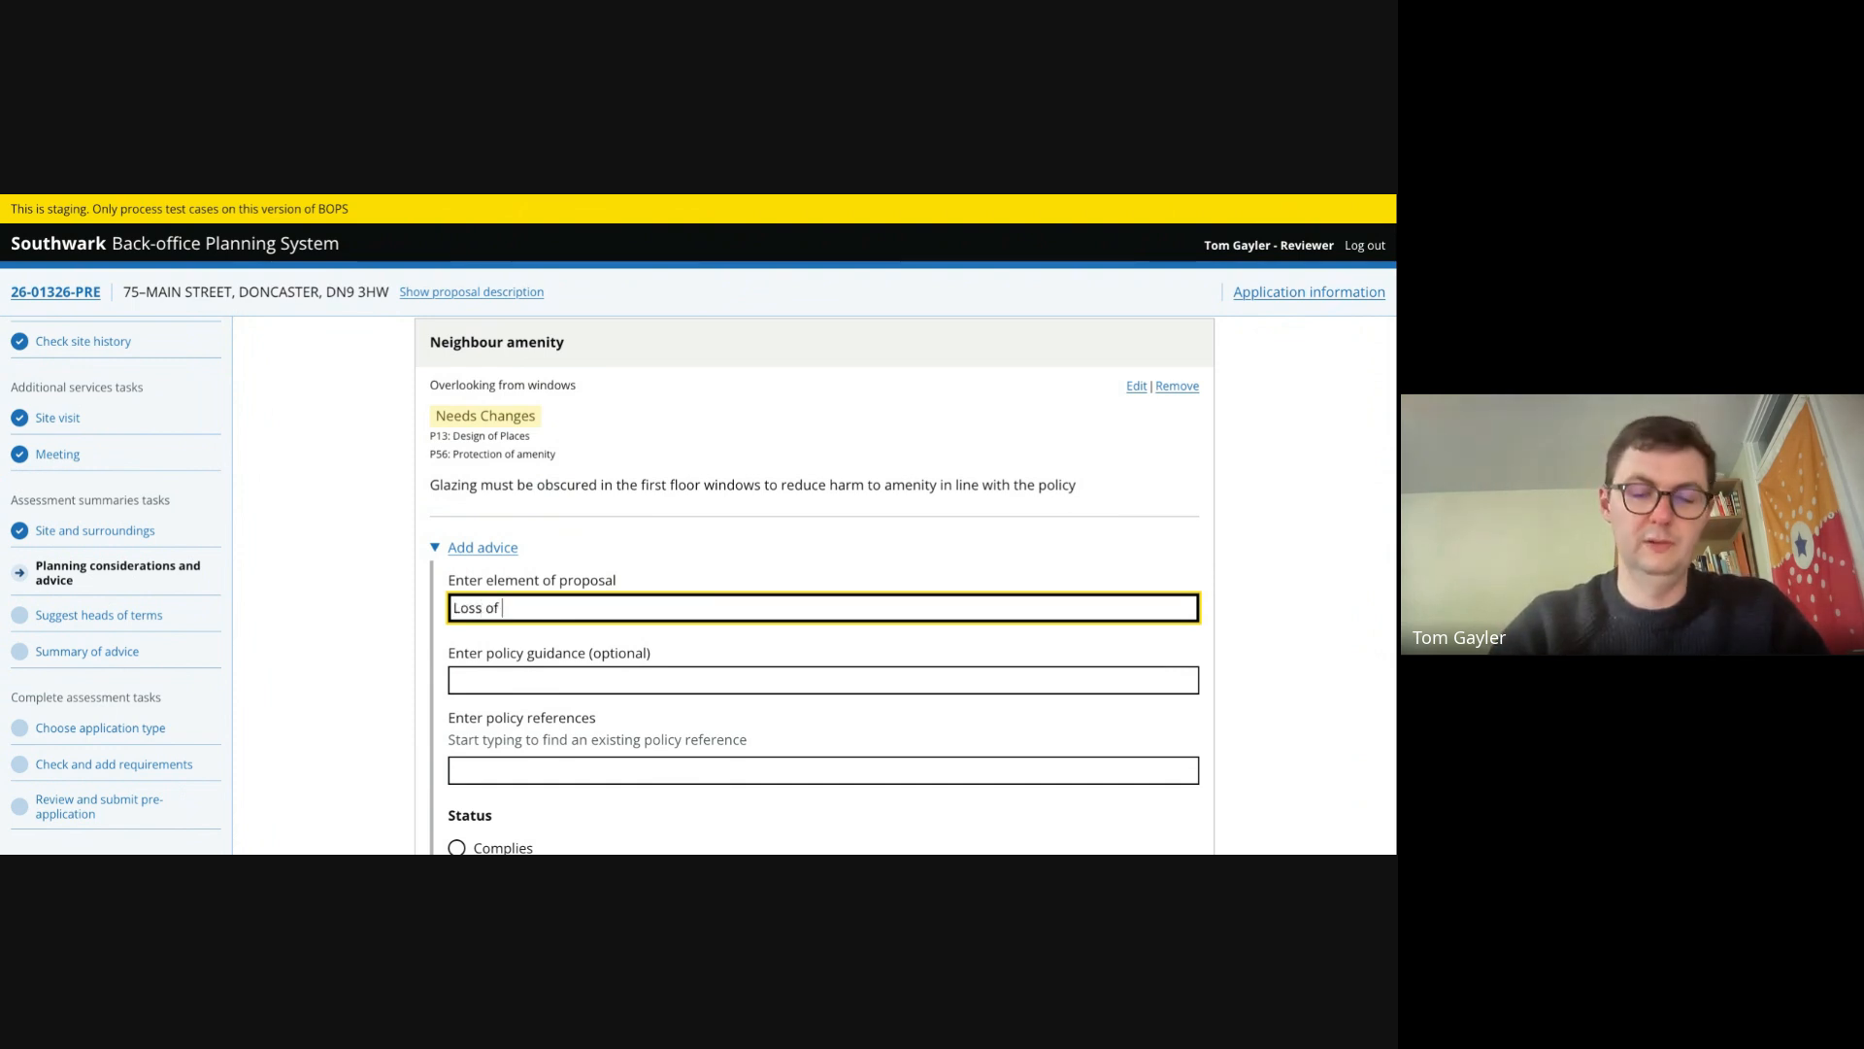
pyautogui.write('sunlight')
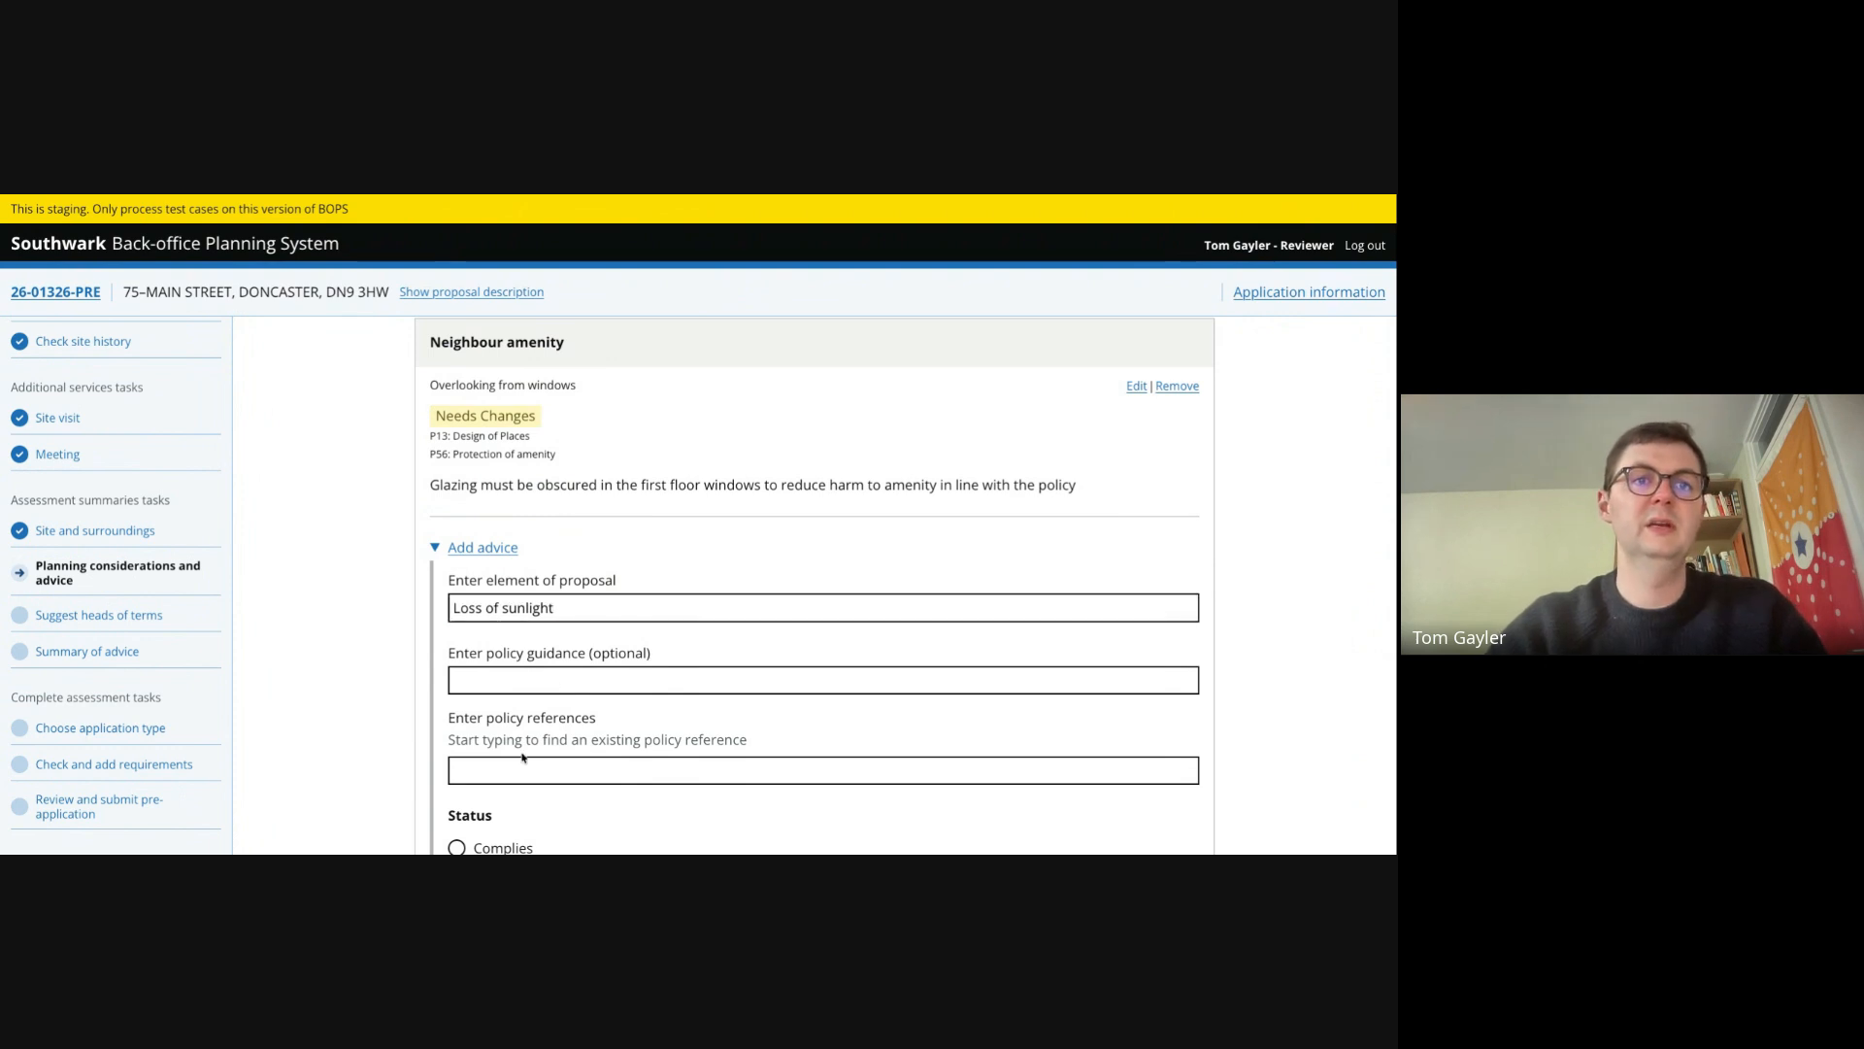
# - Add policy reference P56 - Protection of amenity to the sunlight advice
pyautogui.click(517, 769)
pyautogui.write('p')
pyautogui.press('Down')
pyautogui.press('Down')
pyautogui.press('Down')
pyautogui.press('Down')
pyautogui.press('Down')
pyautogui.press('Down')
pyautogui.press('Down')
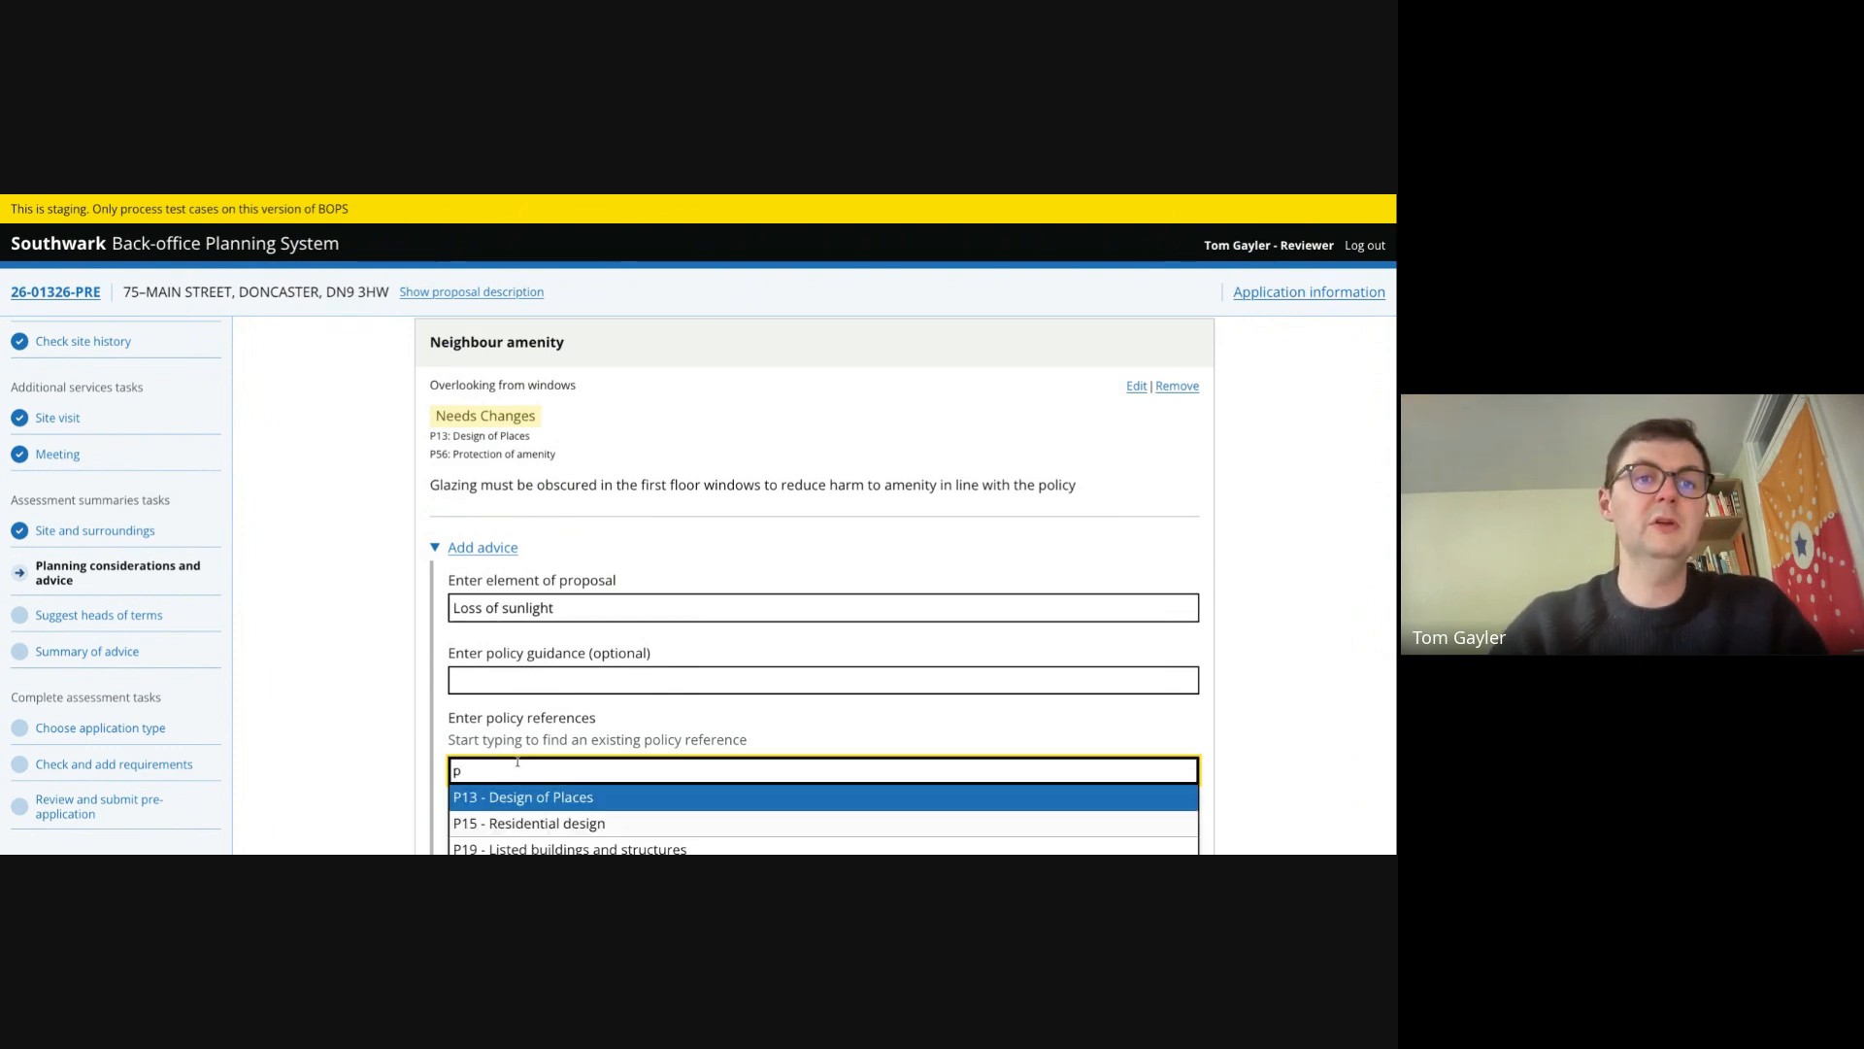
pyautogui.press('Down')
pyautogui.press('Down')
pyautogui.press('Return')
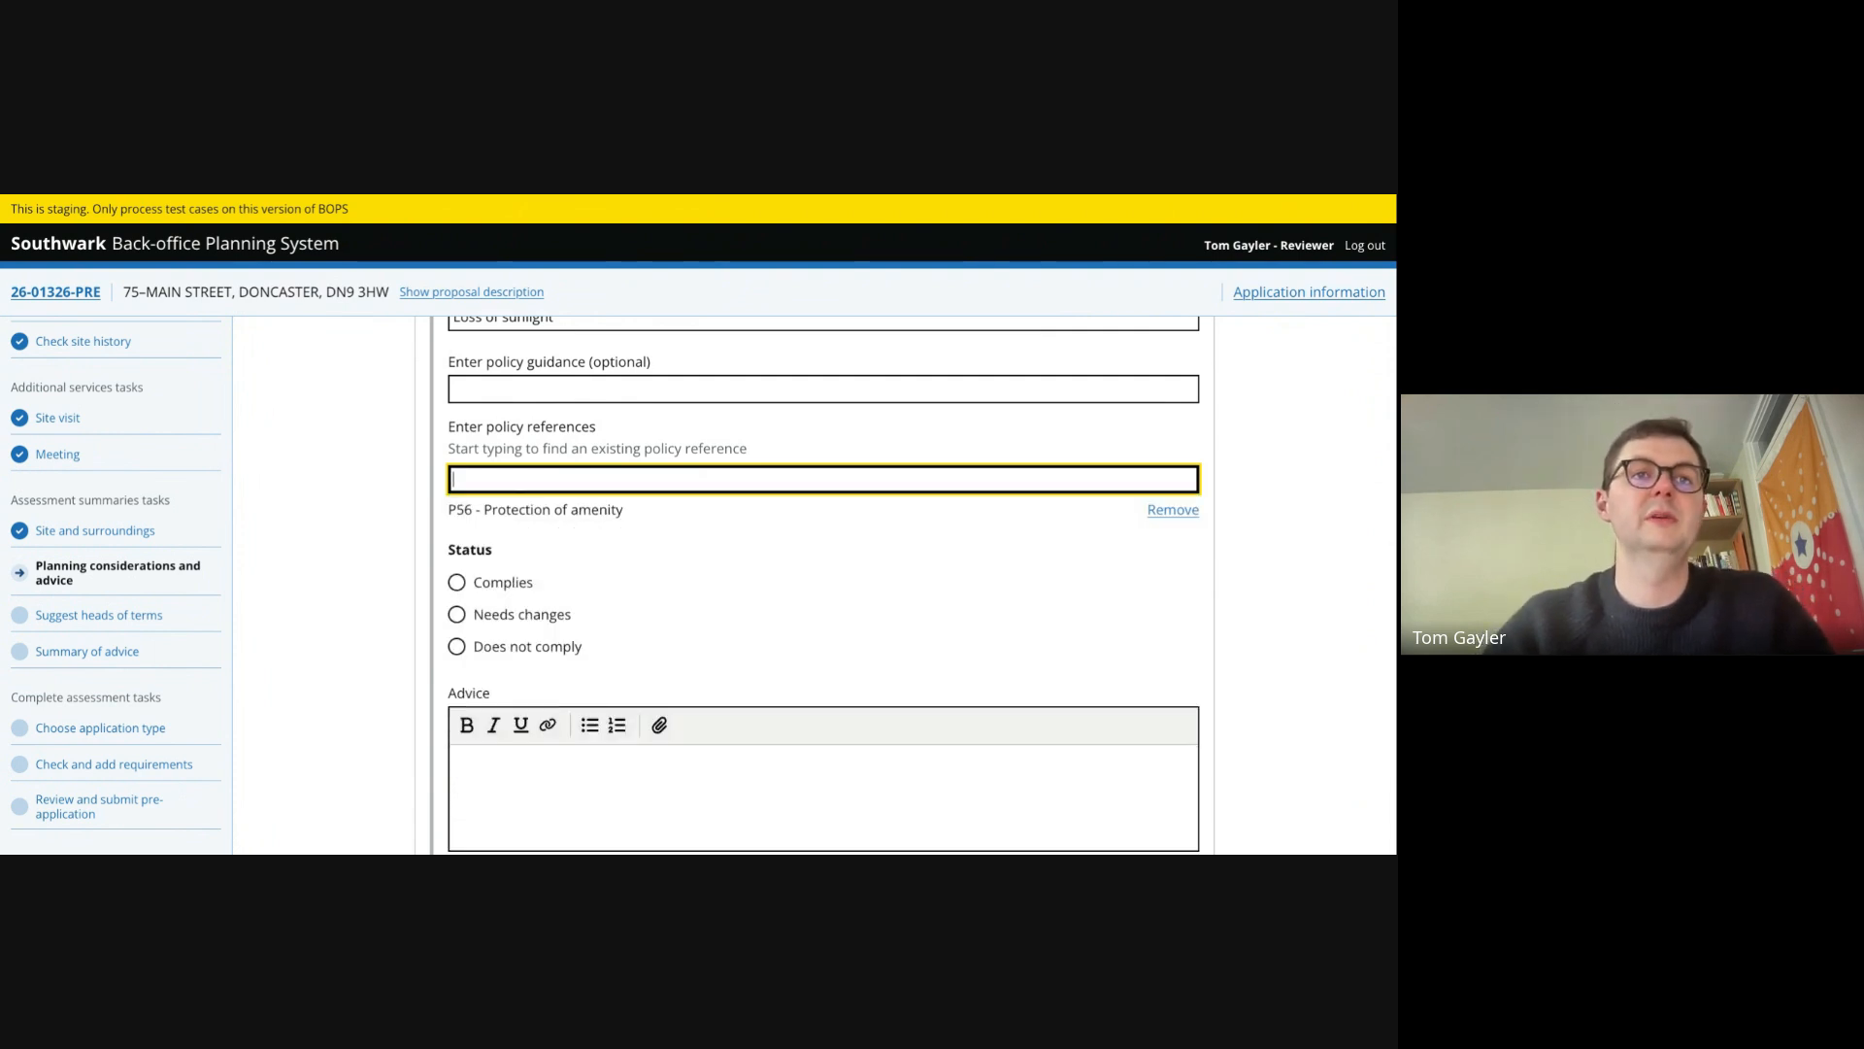
# - Set the sunlight advice status to Complies
pyautogui.click(457, 582)
pyautogui.scroll(-3, 486, 567)
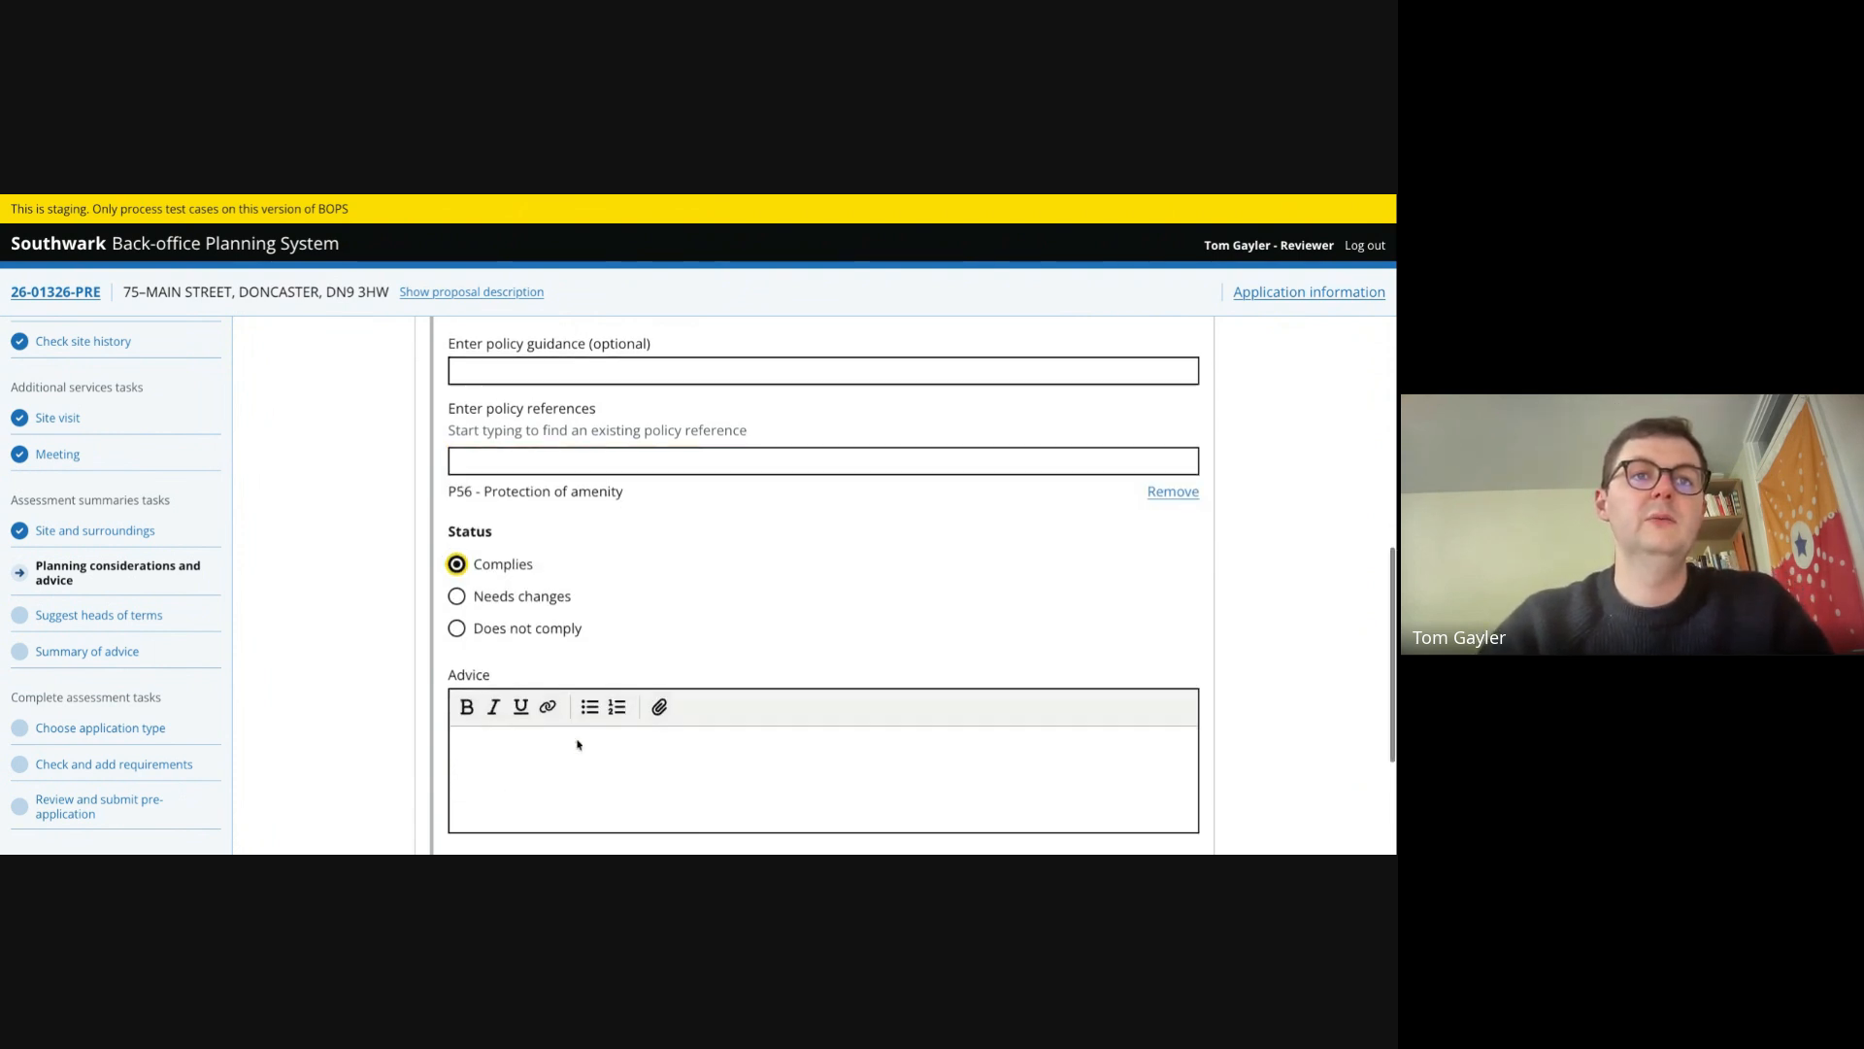
pyautogui.click(490, 561)
# - Start the sunlight advice text with the heading 'Sunlight calculation' formatted in bold
pyautogui.write('Singlu')
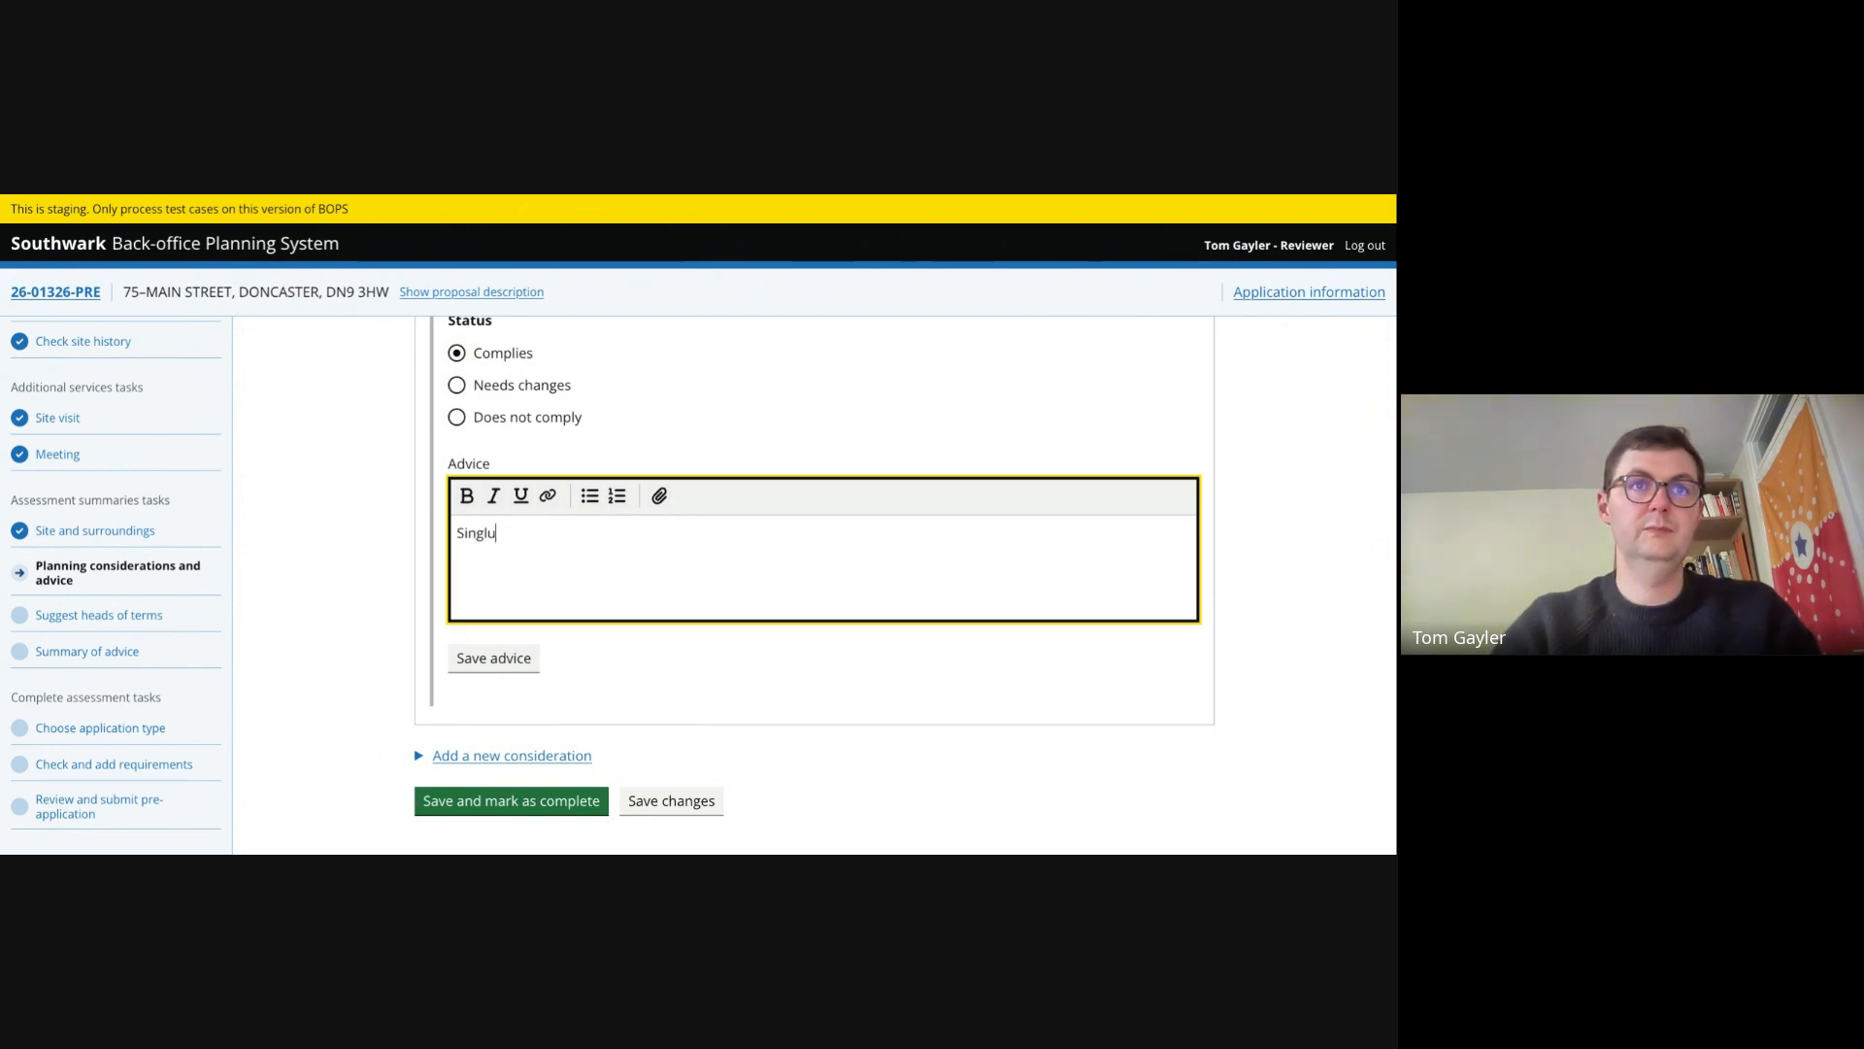
pyautogui.press('BackSpace')
pyautogui.press('BackSpace')
pyautogui.press('BackSpace')
pyautogui.write('unl')
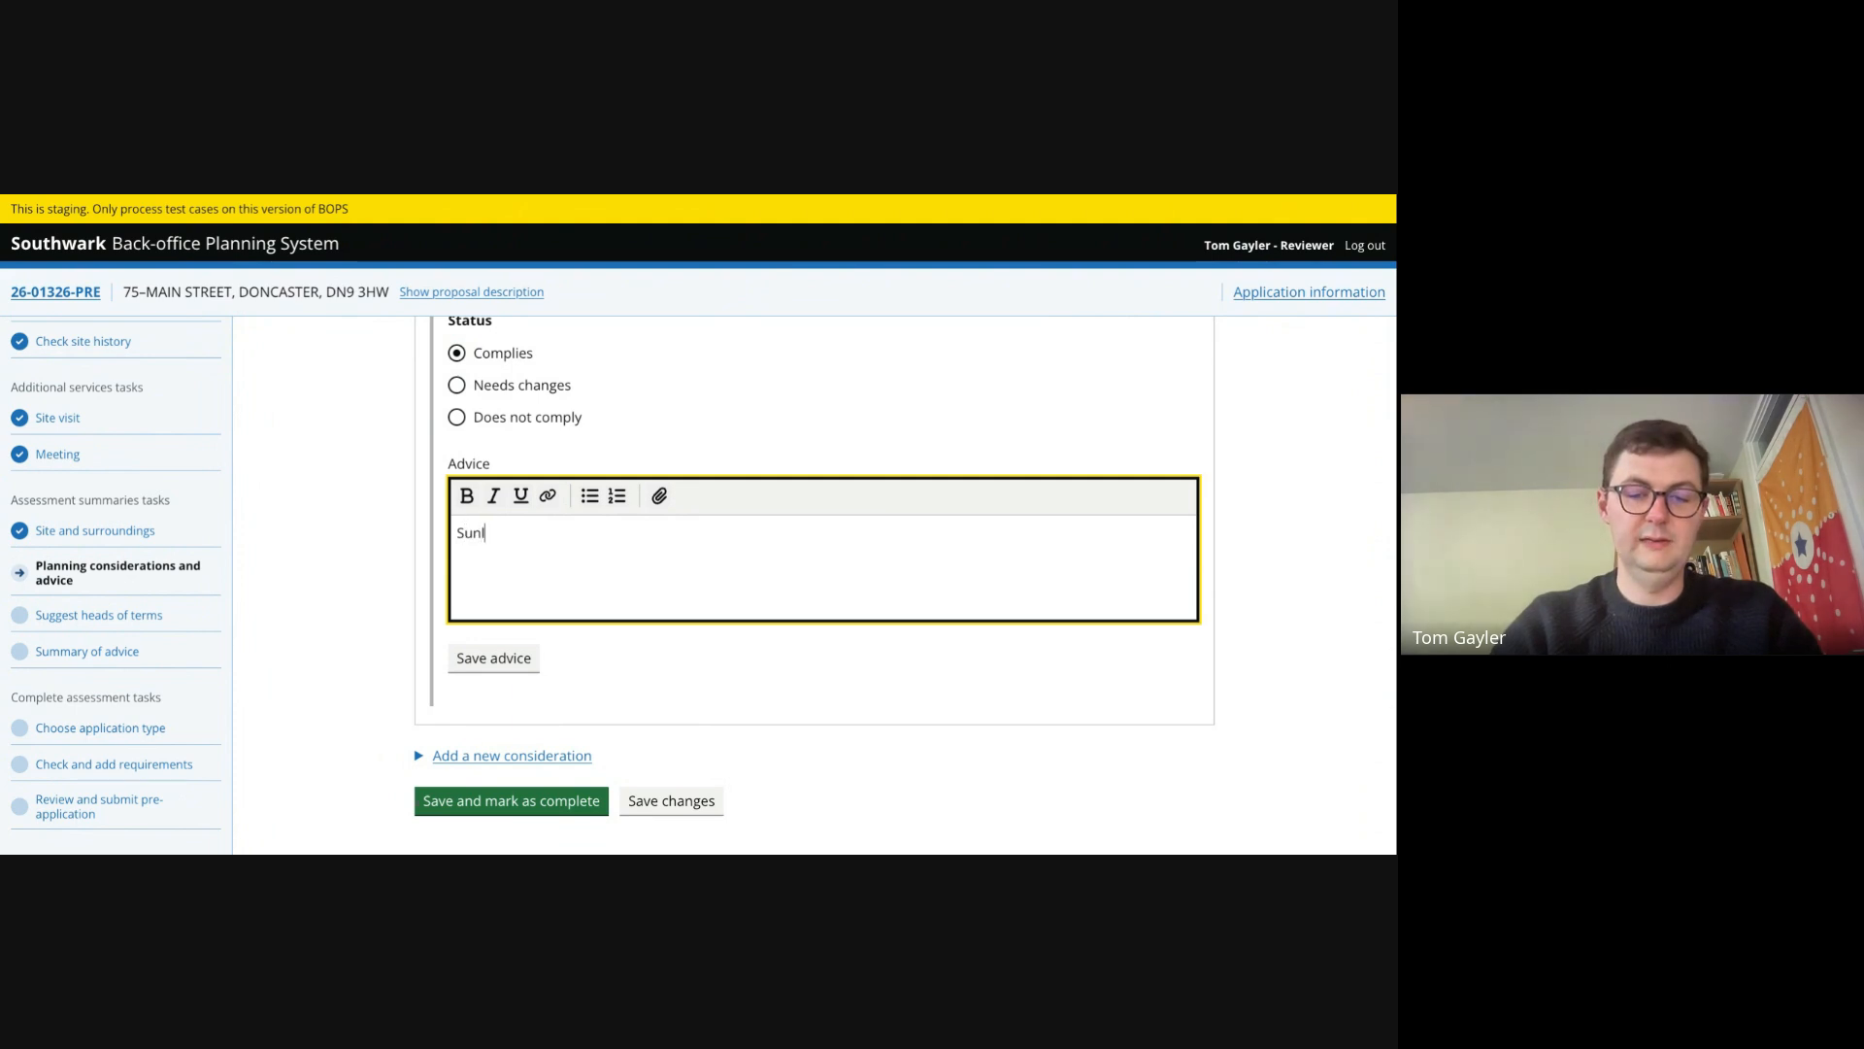
pyautogui.write('ight calc')
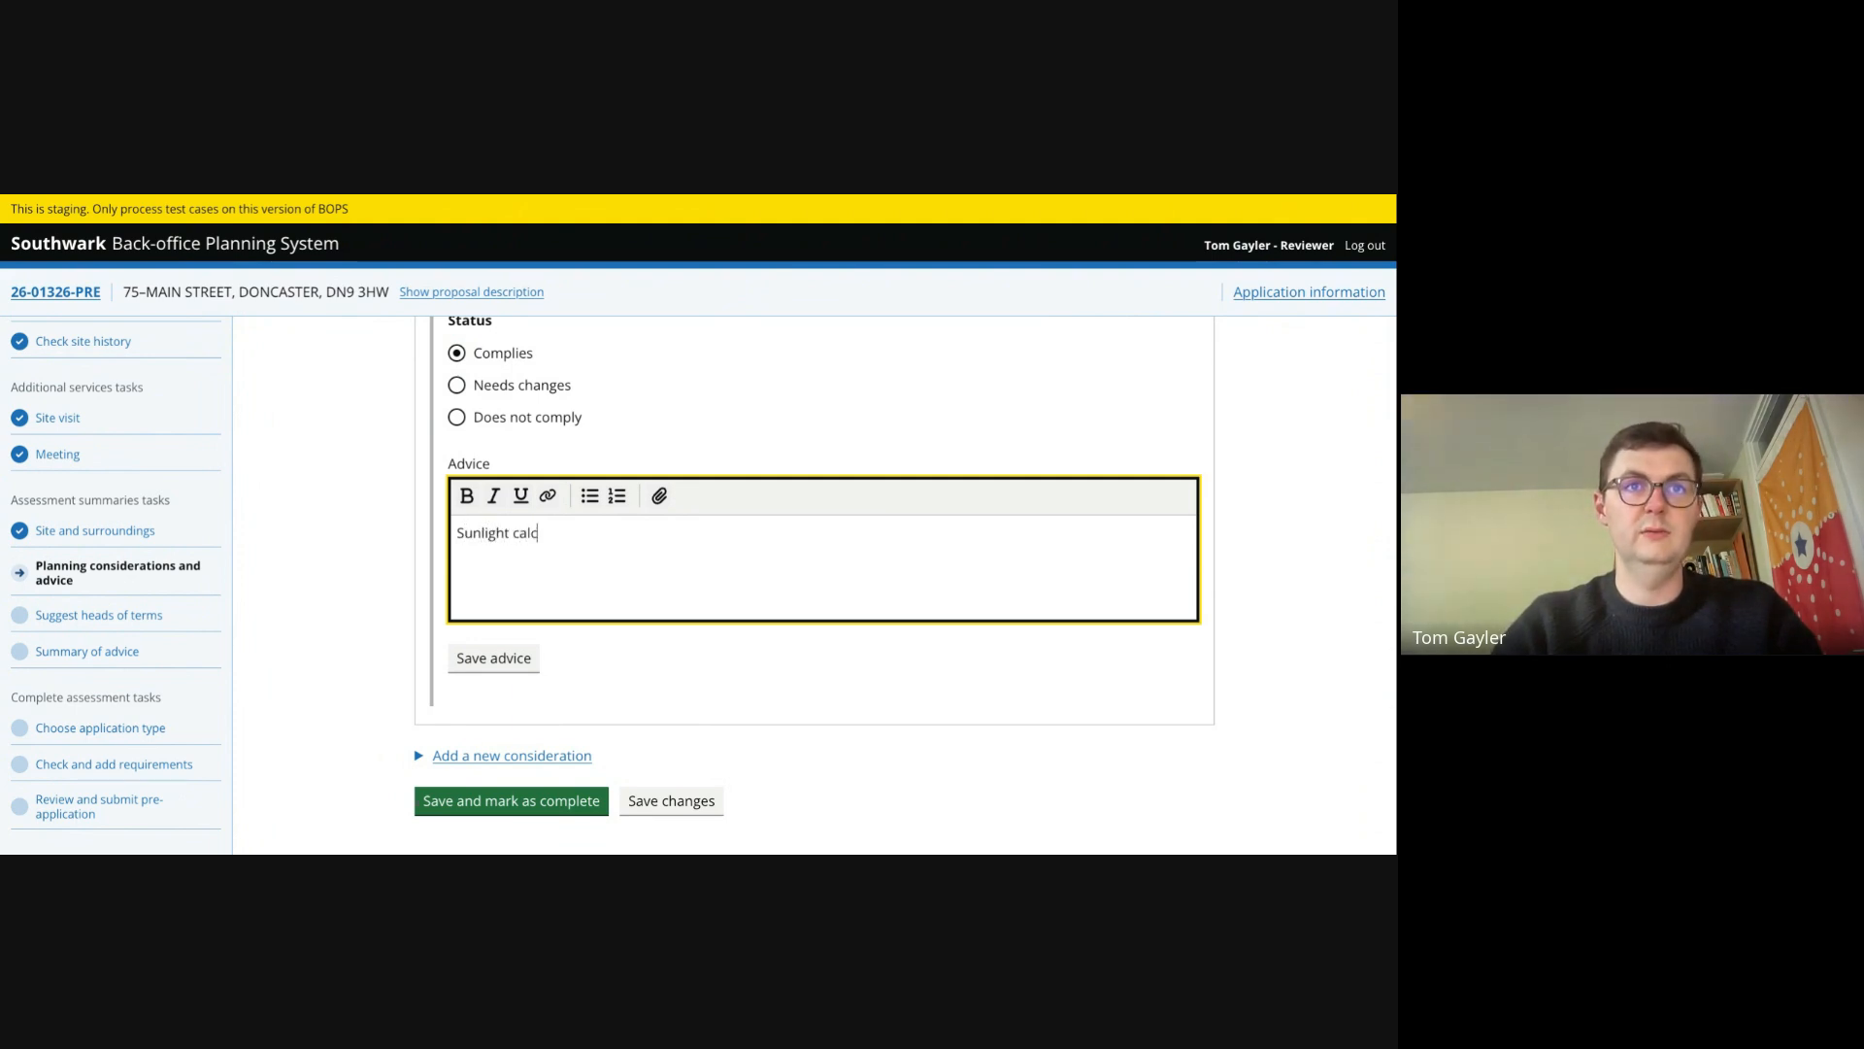
pyautogui.write('ulation')
pyautogui.hotkey('ctrl', 'a')
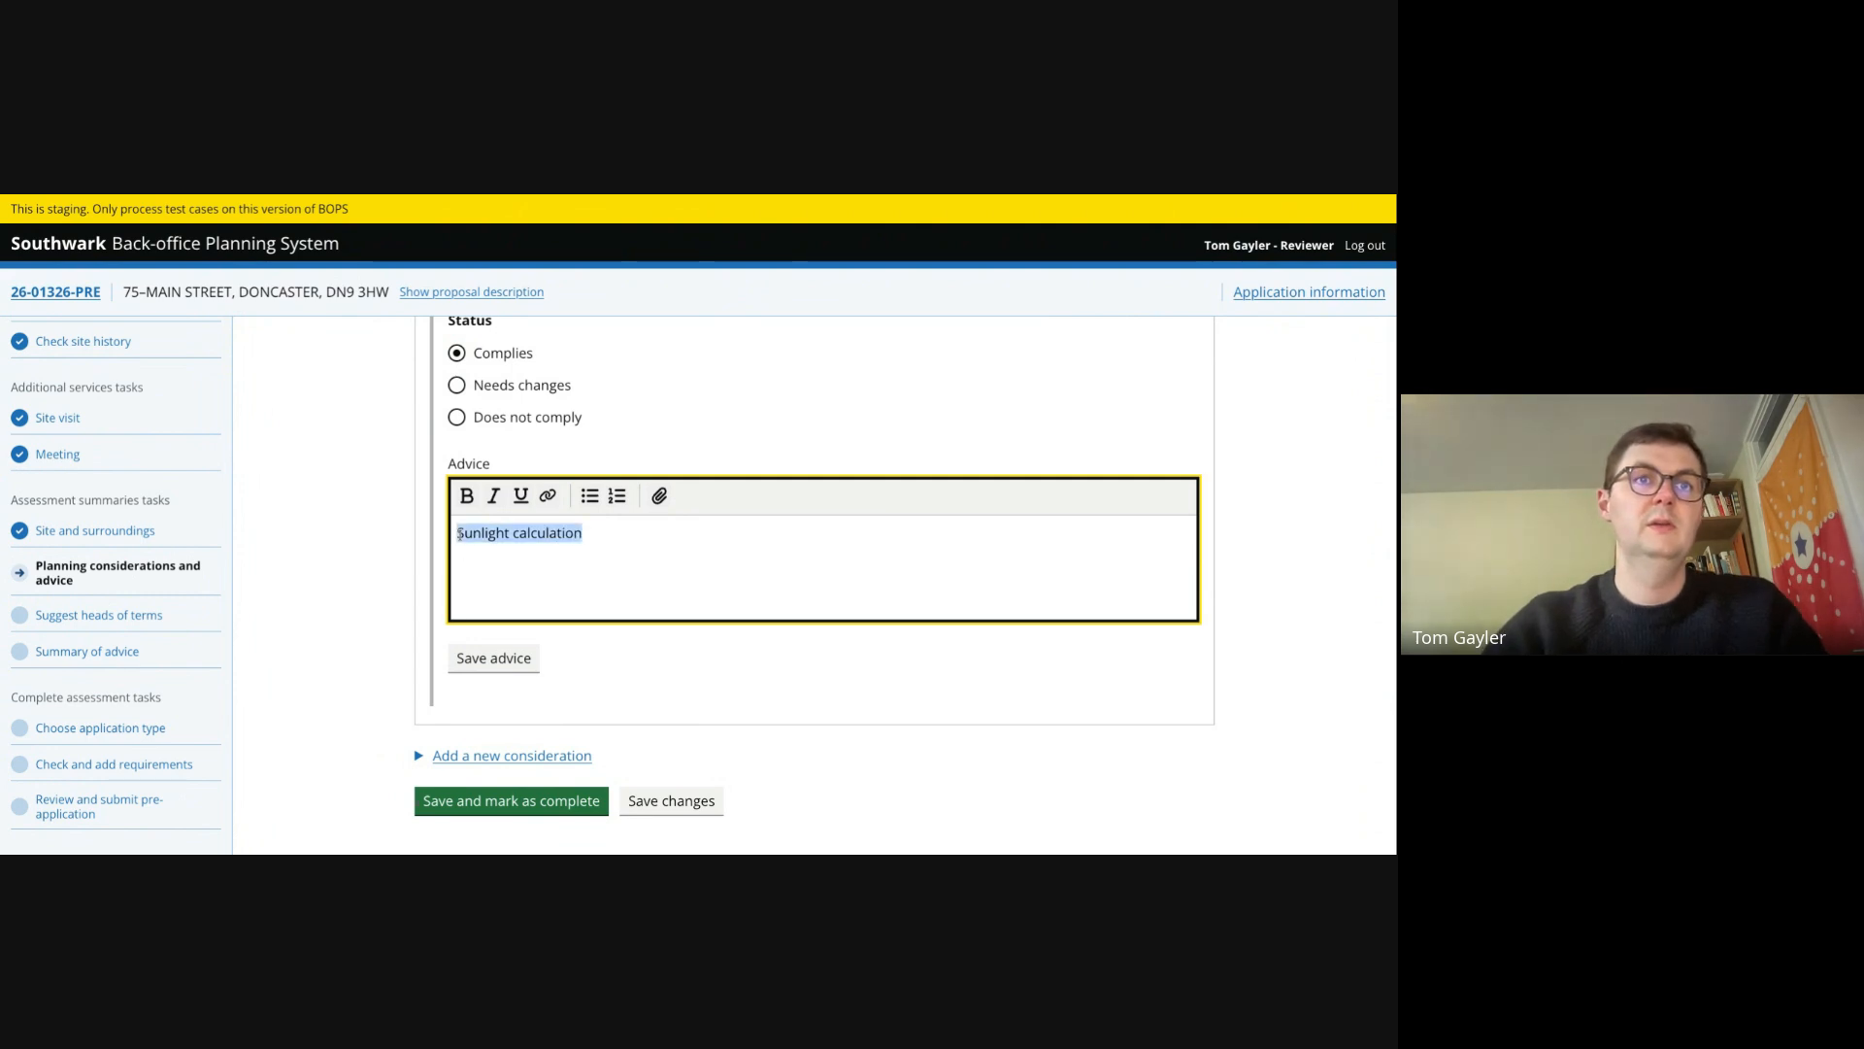
pyautogui.hotkey('ctrl', 'b')
pyautogui.click(601, 533)
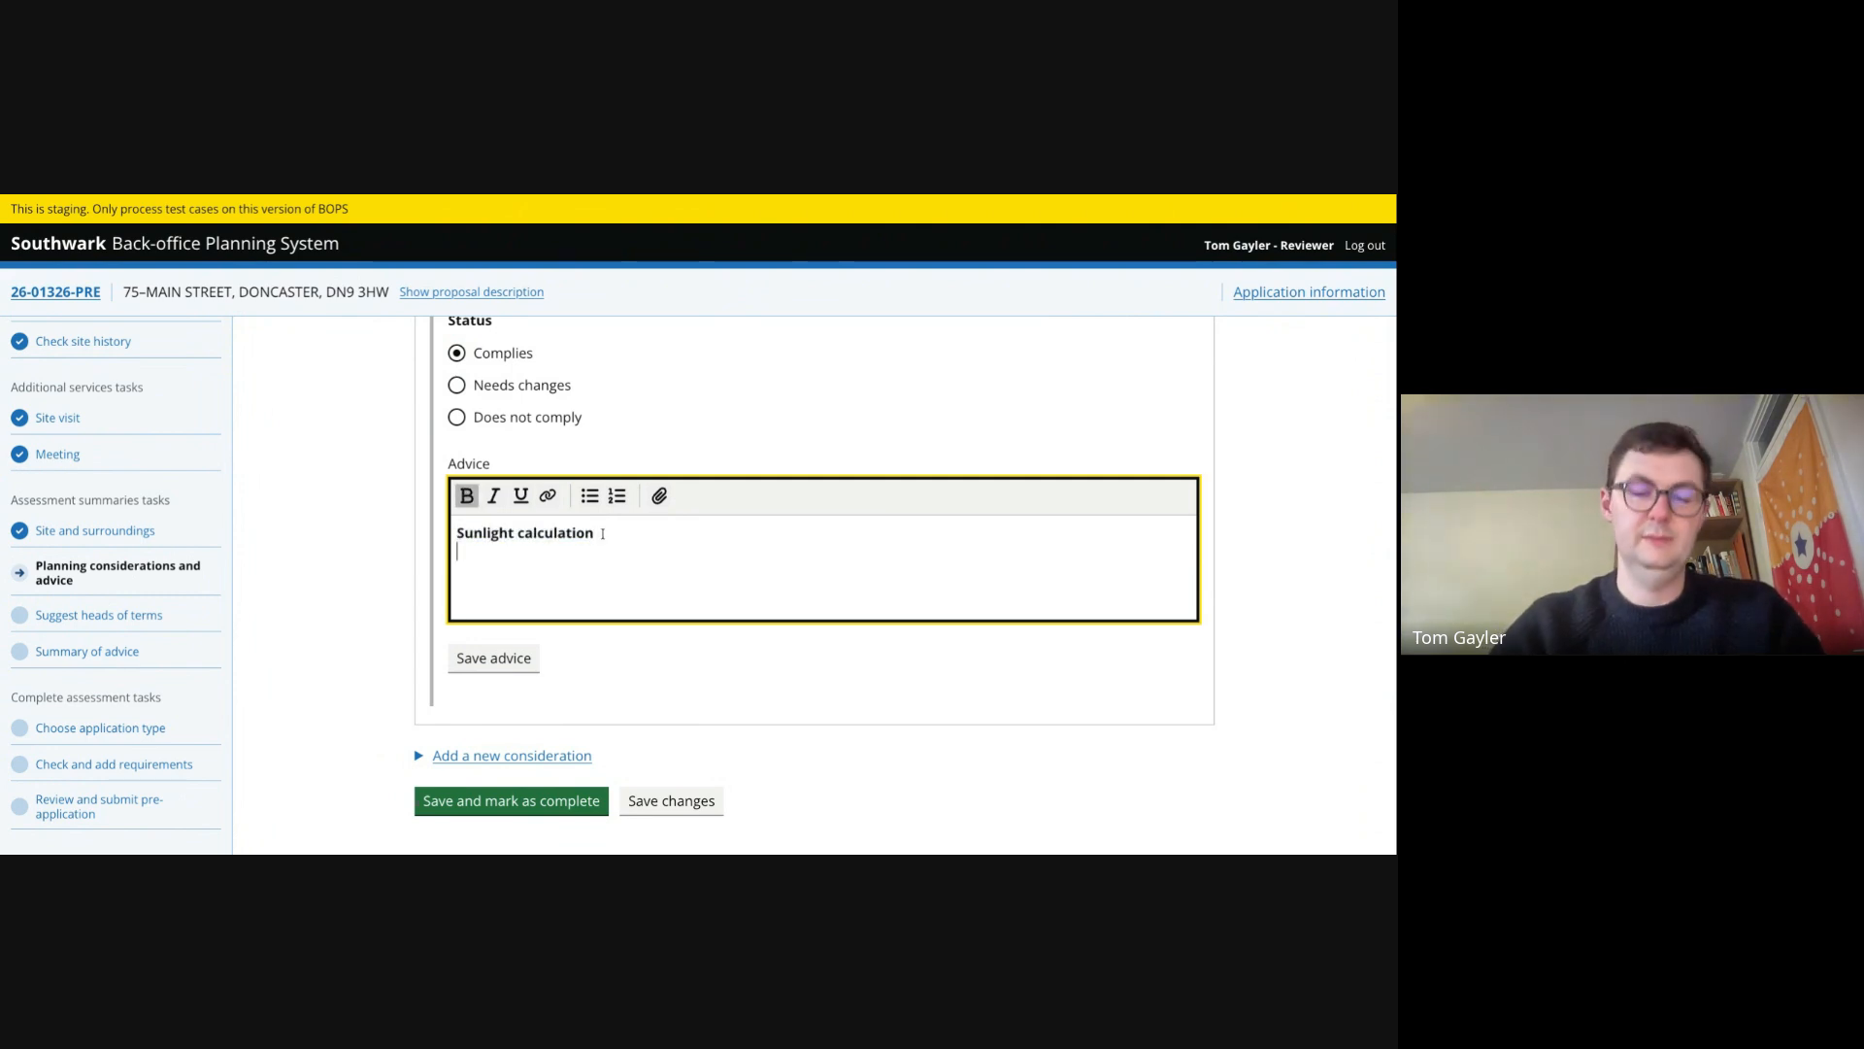
# - Add a second line 'Result' in italics beneath the heading
pyautogui.press('Return')
pyautogui.hotkey('ctrl', 'b')
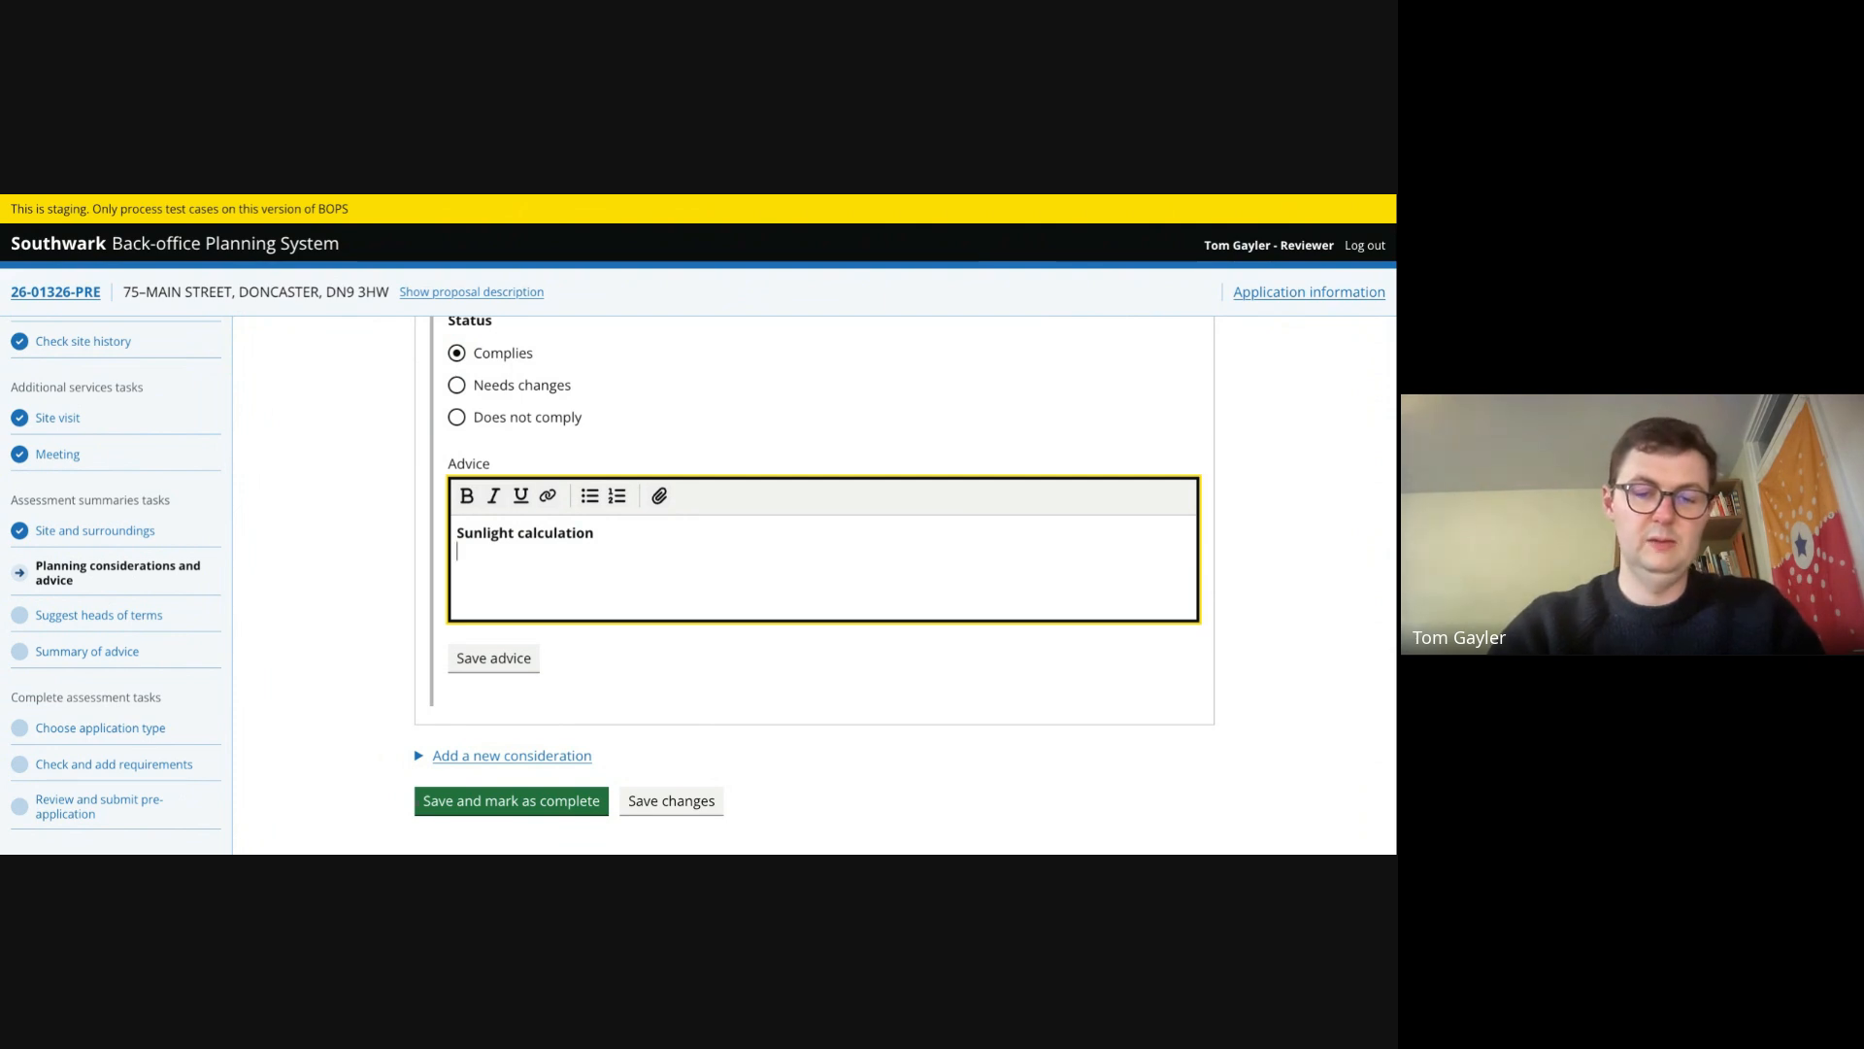
pyautogui.write('Result')
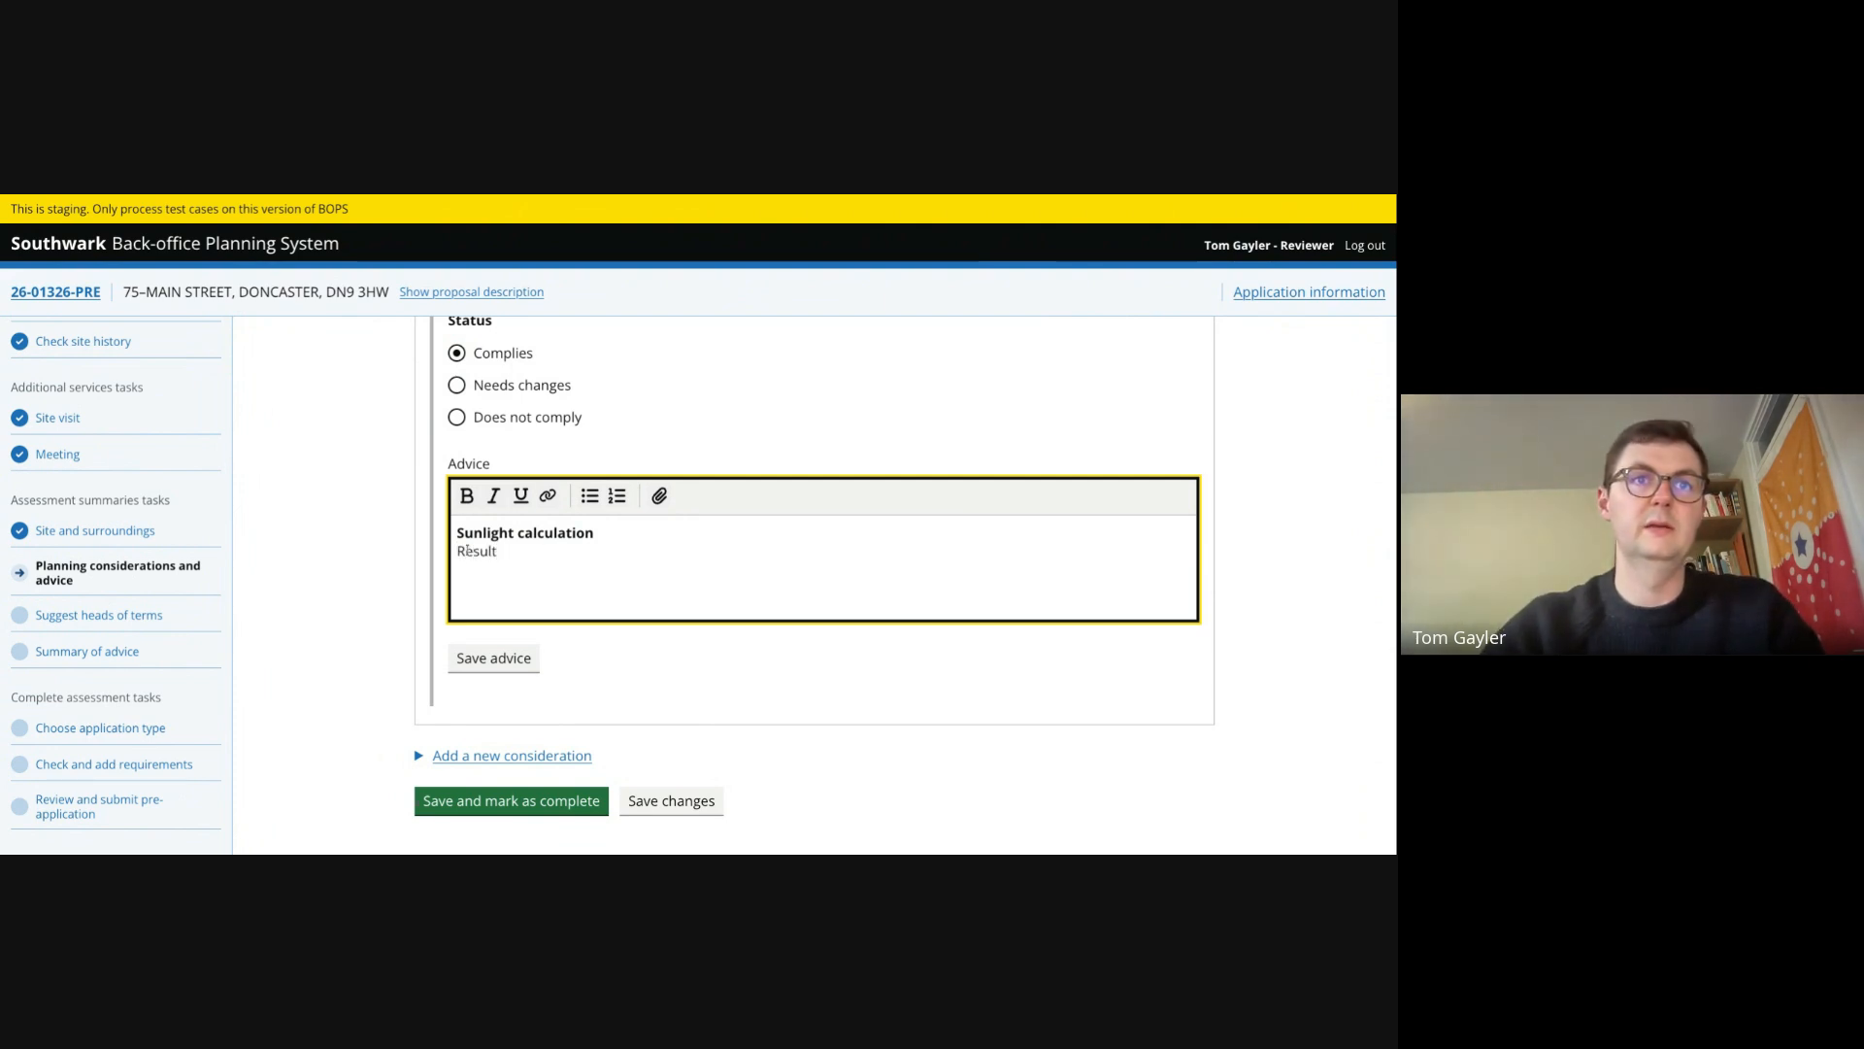
pyautogui.moveTo(498, 550); pyautogui.dragTo(464, 551)
pyautogui.hotkey('ctrl', 'i')
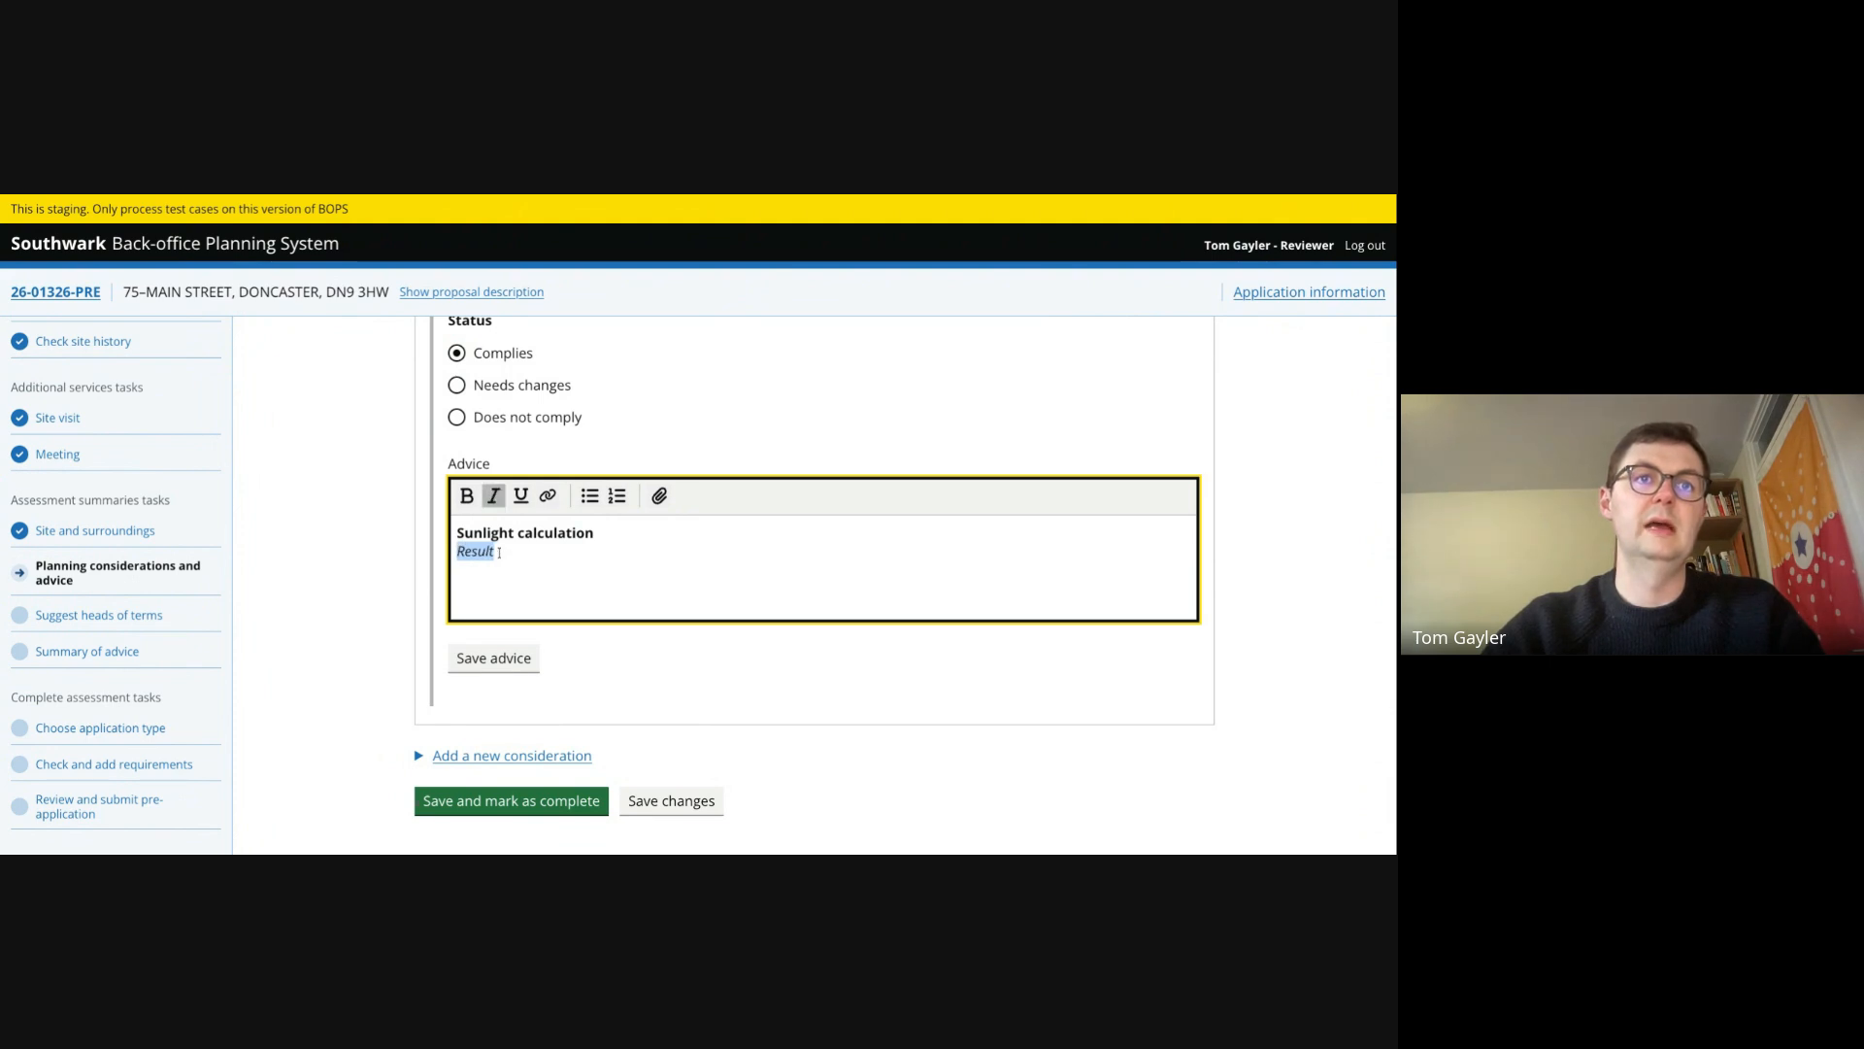
pyautogui.click(499, 560)
# - Add a bulleted list with items 'list 1', 'list 2' and 'list 3', then save the advice
pyautogui.press('Return')
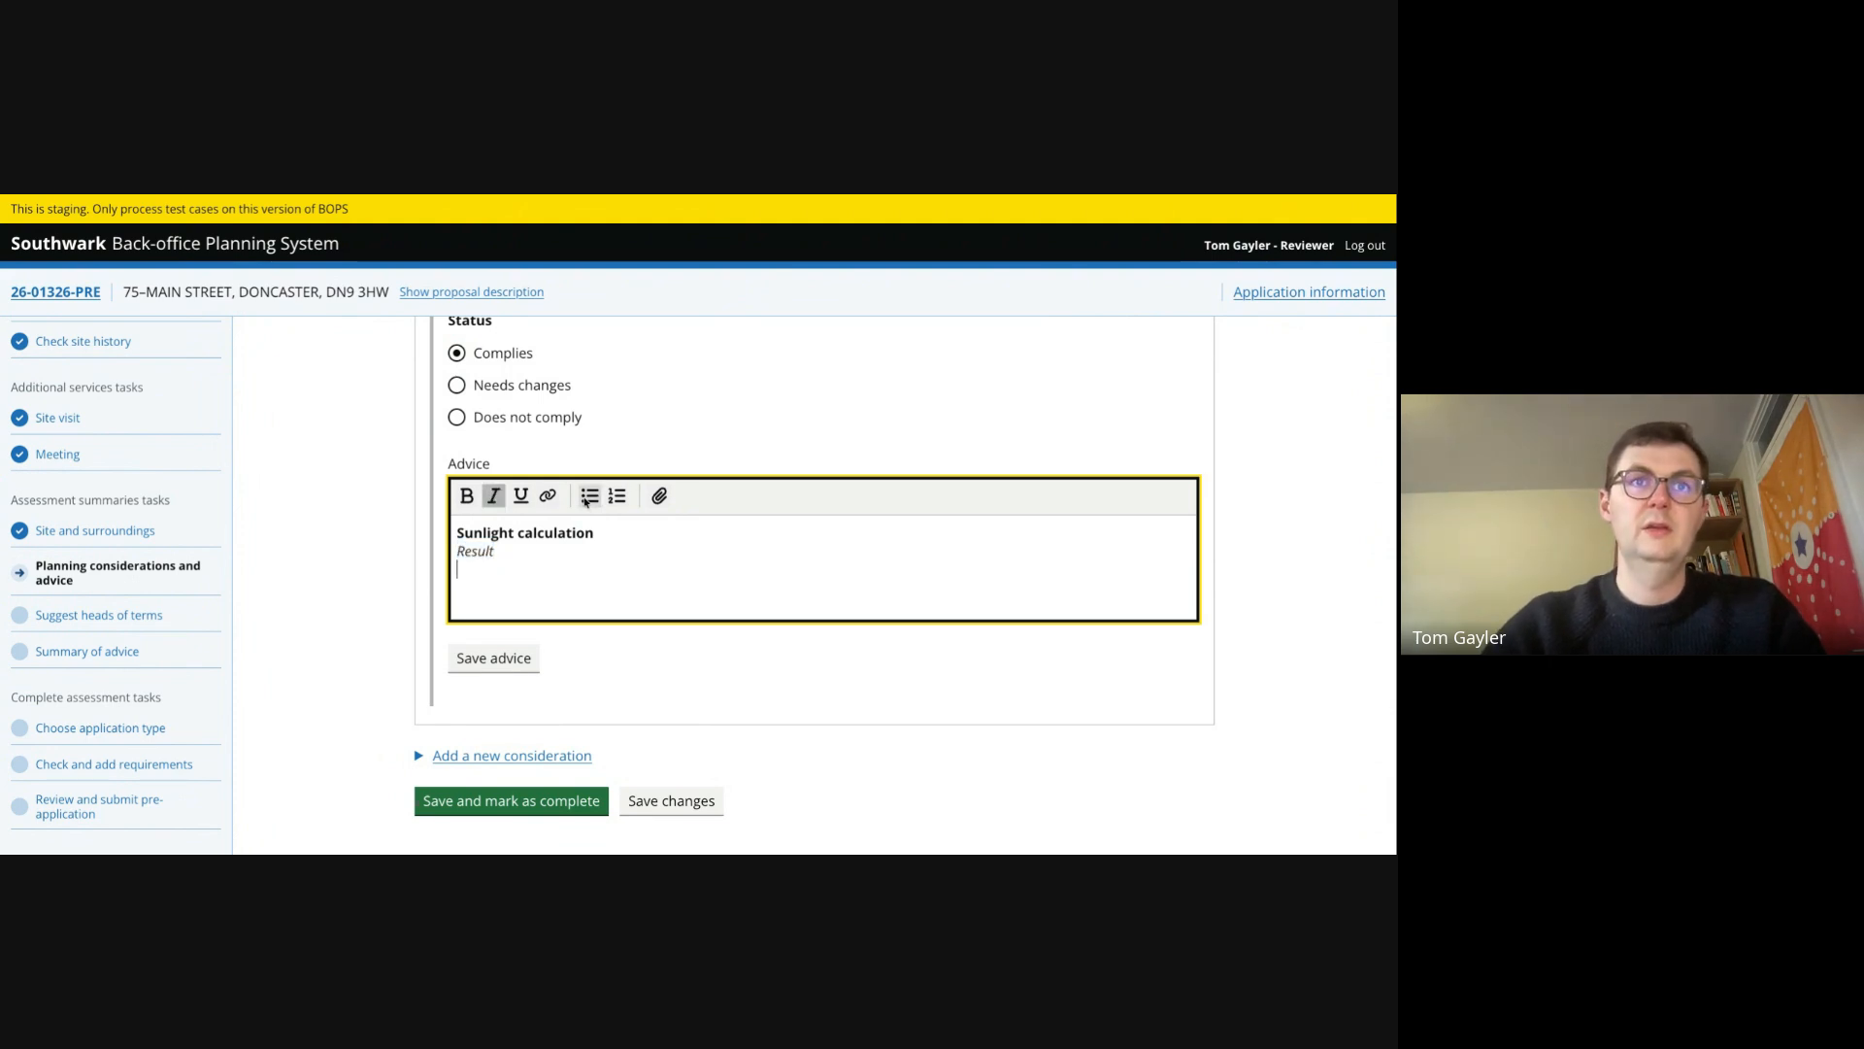
pyautogui.click(586, 497)
pyautogui.write('list 1')
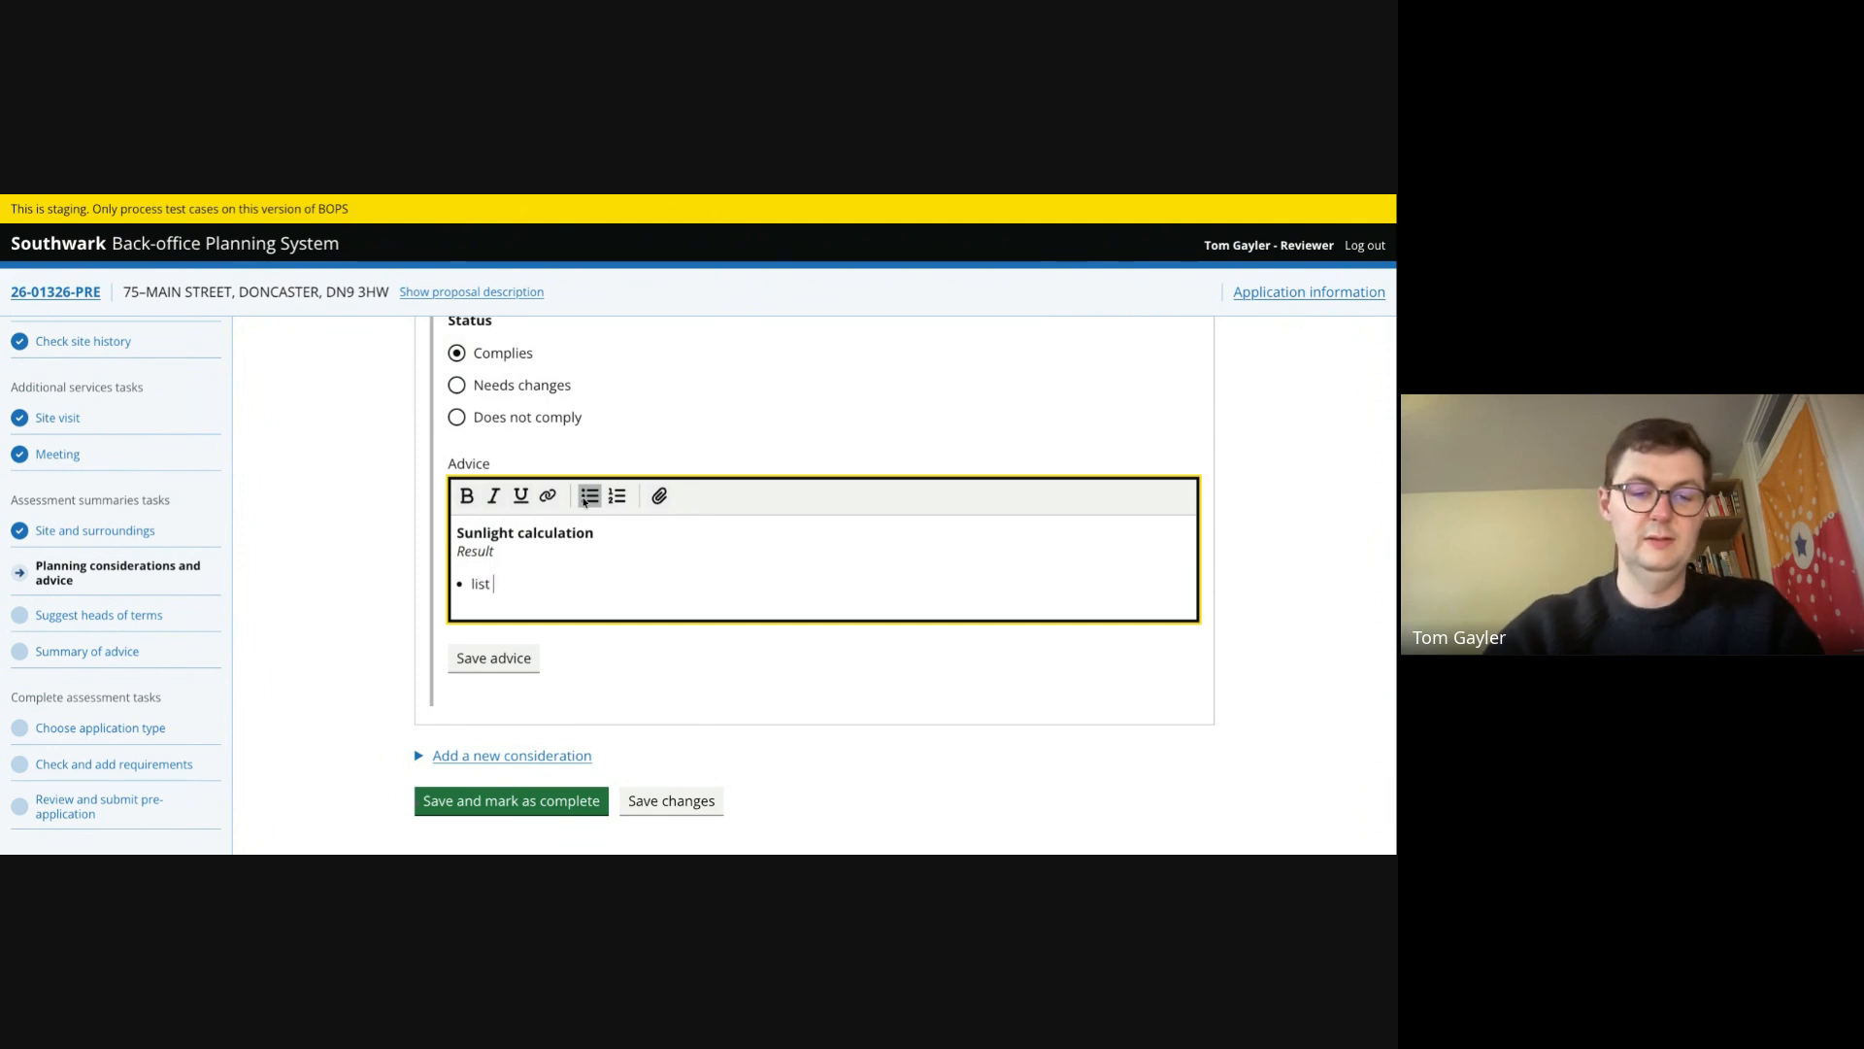
pyautogui.press('Return')
pyautogui.press('Return')
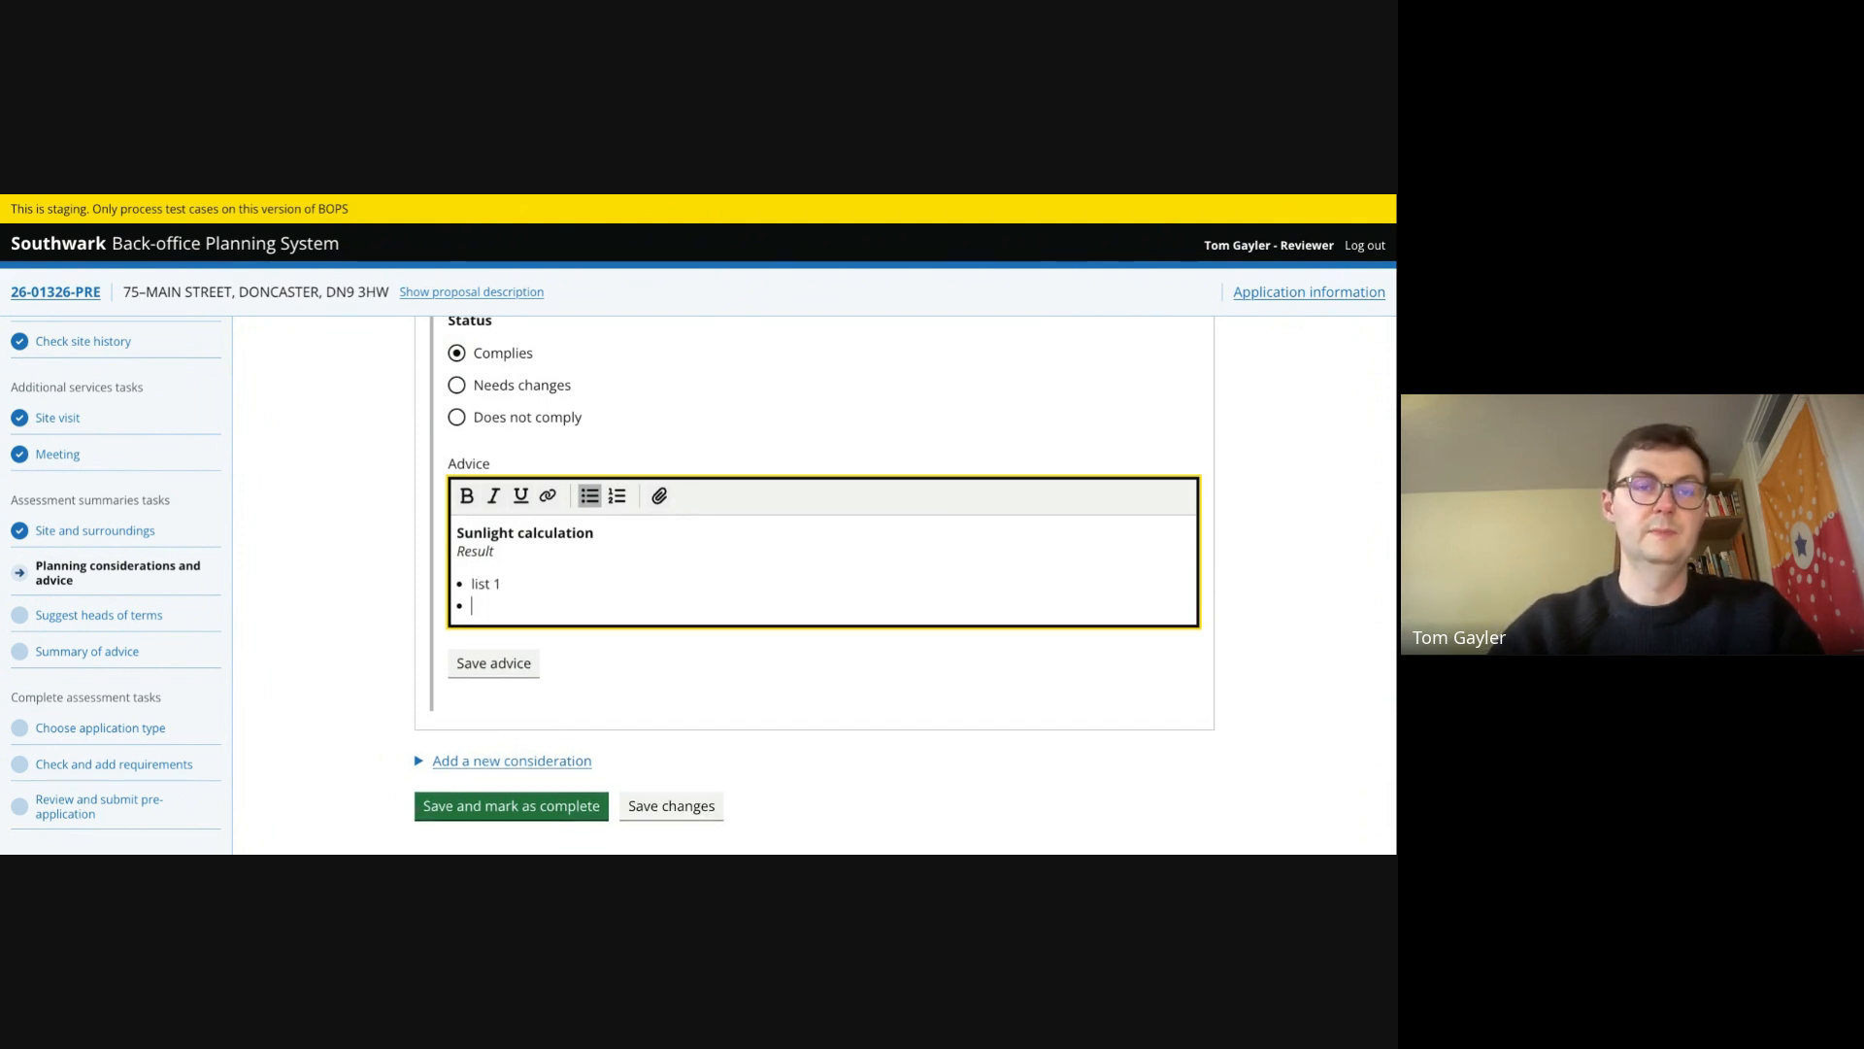
pyautogui.write('list 2')
pyautogui.press('Return')
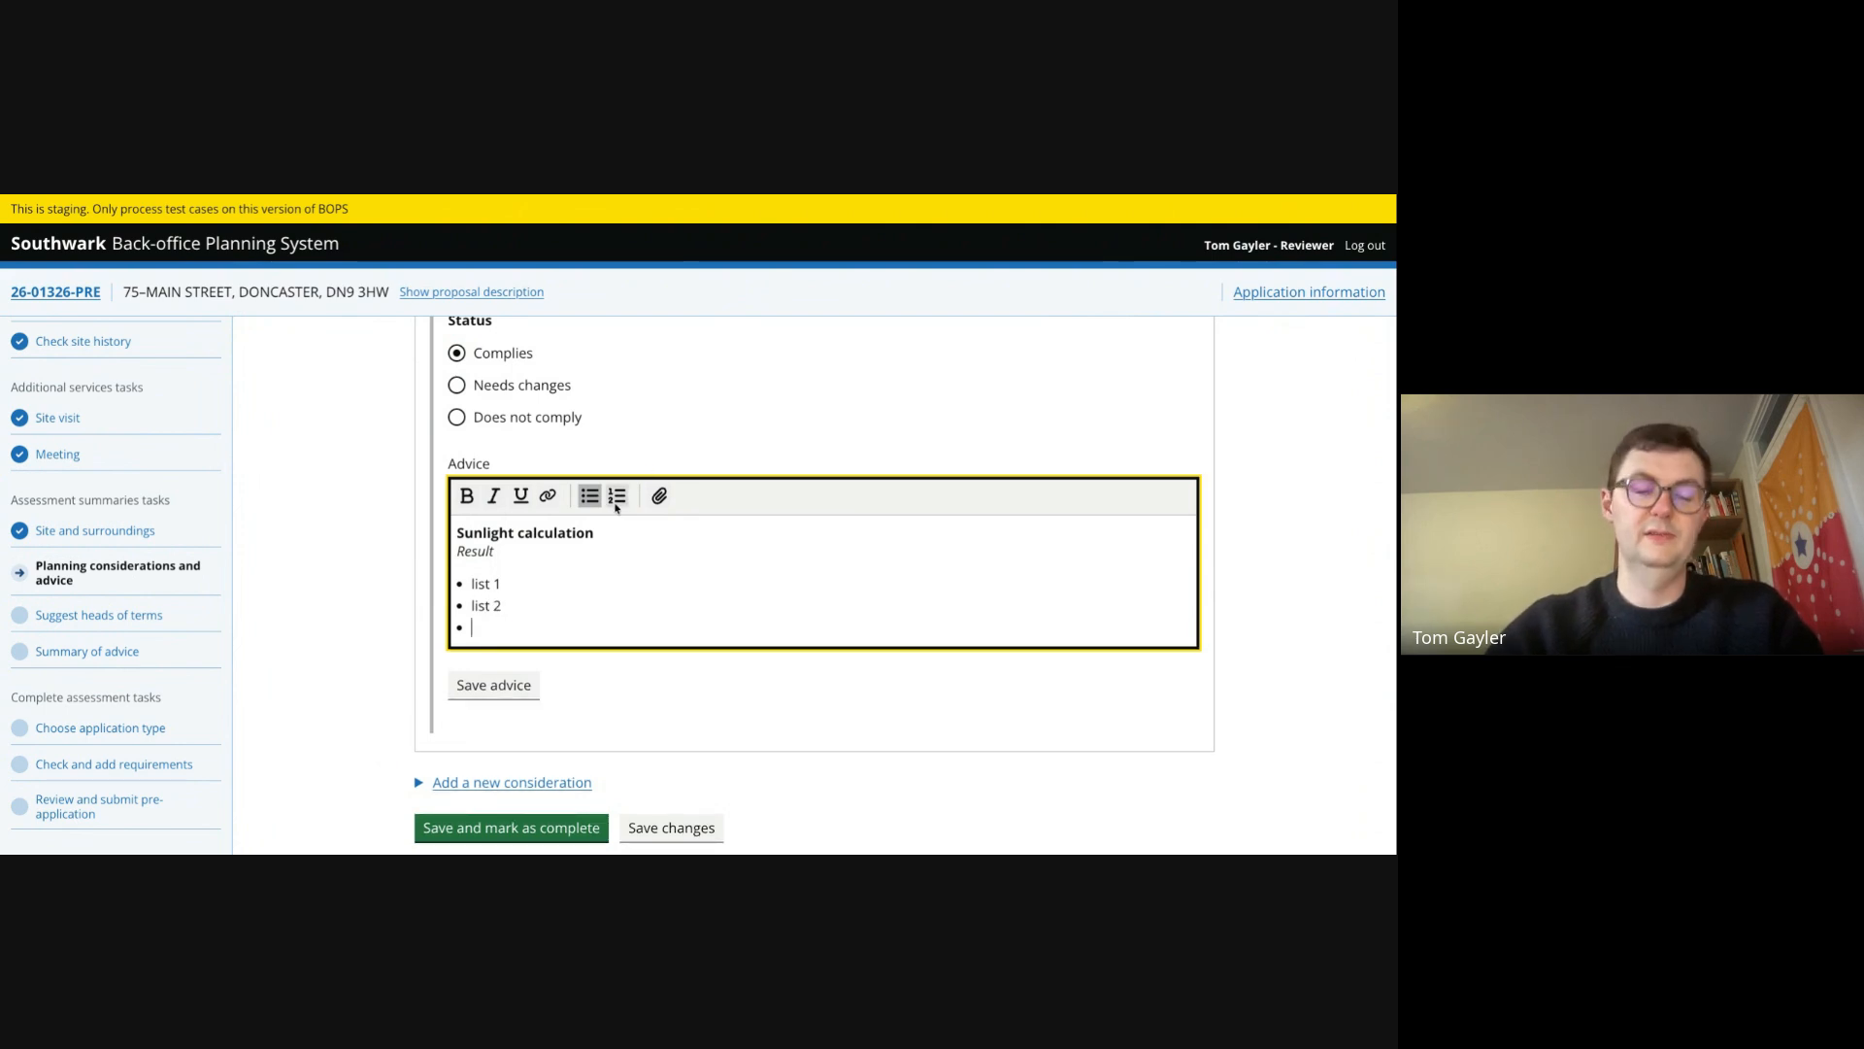
pyautogui.write('list 3')
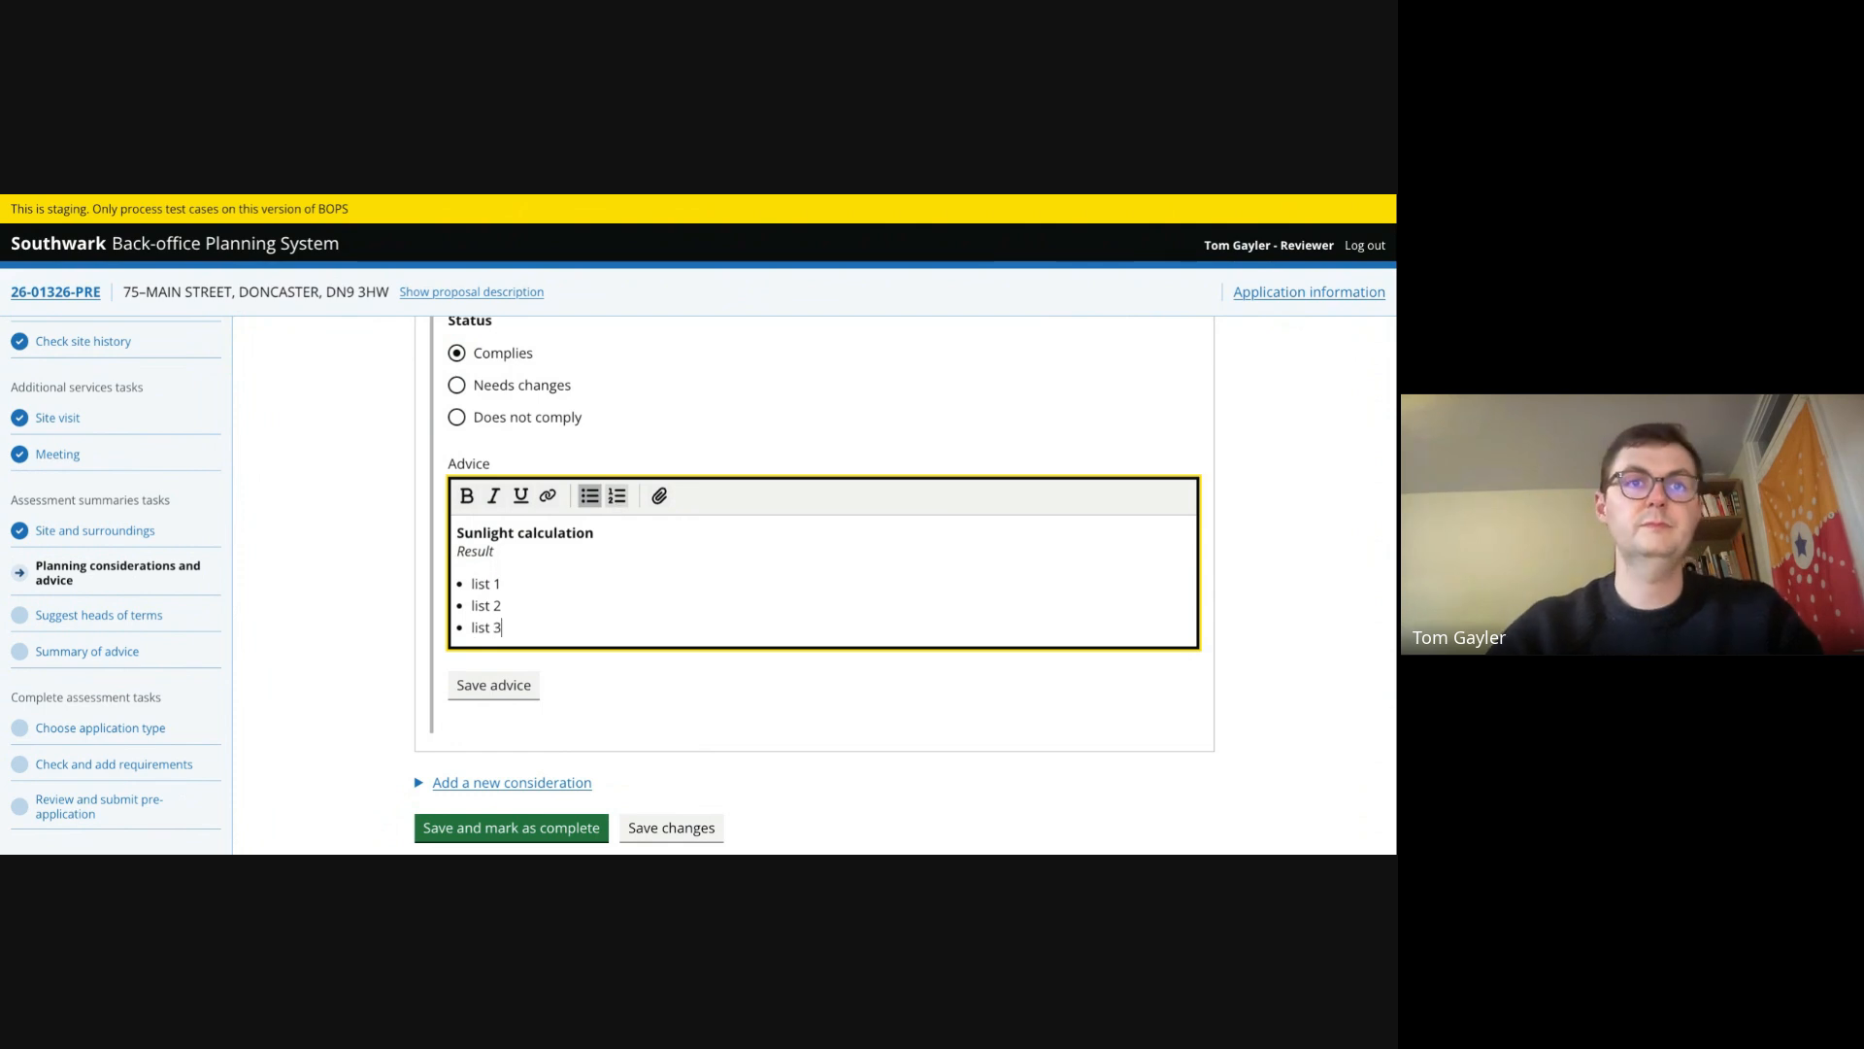
pyautogui.click(507, 695)
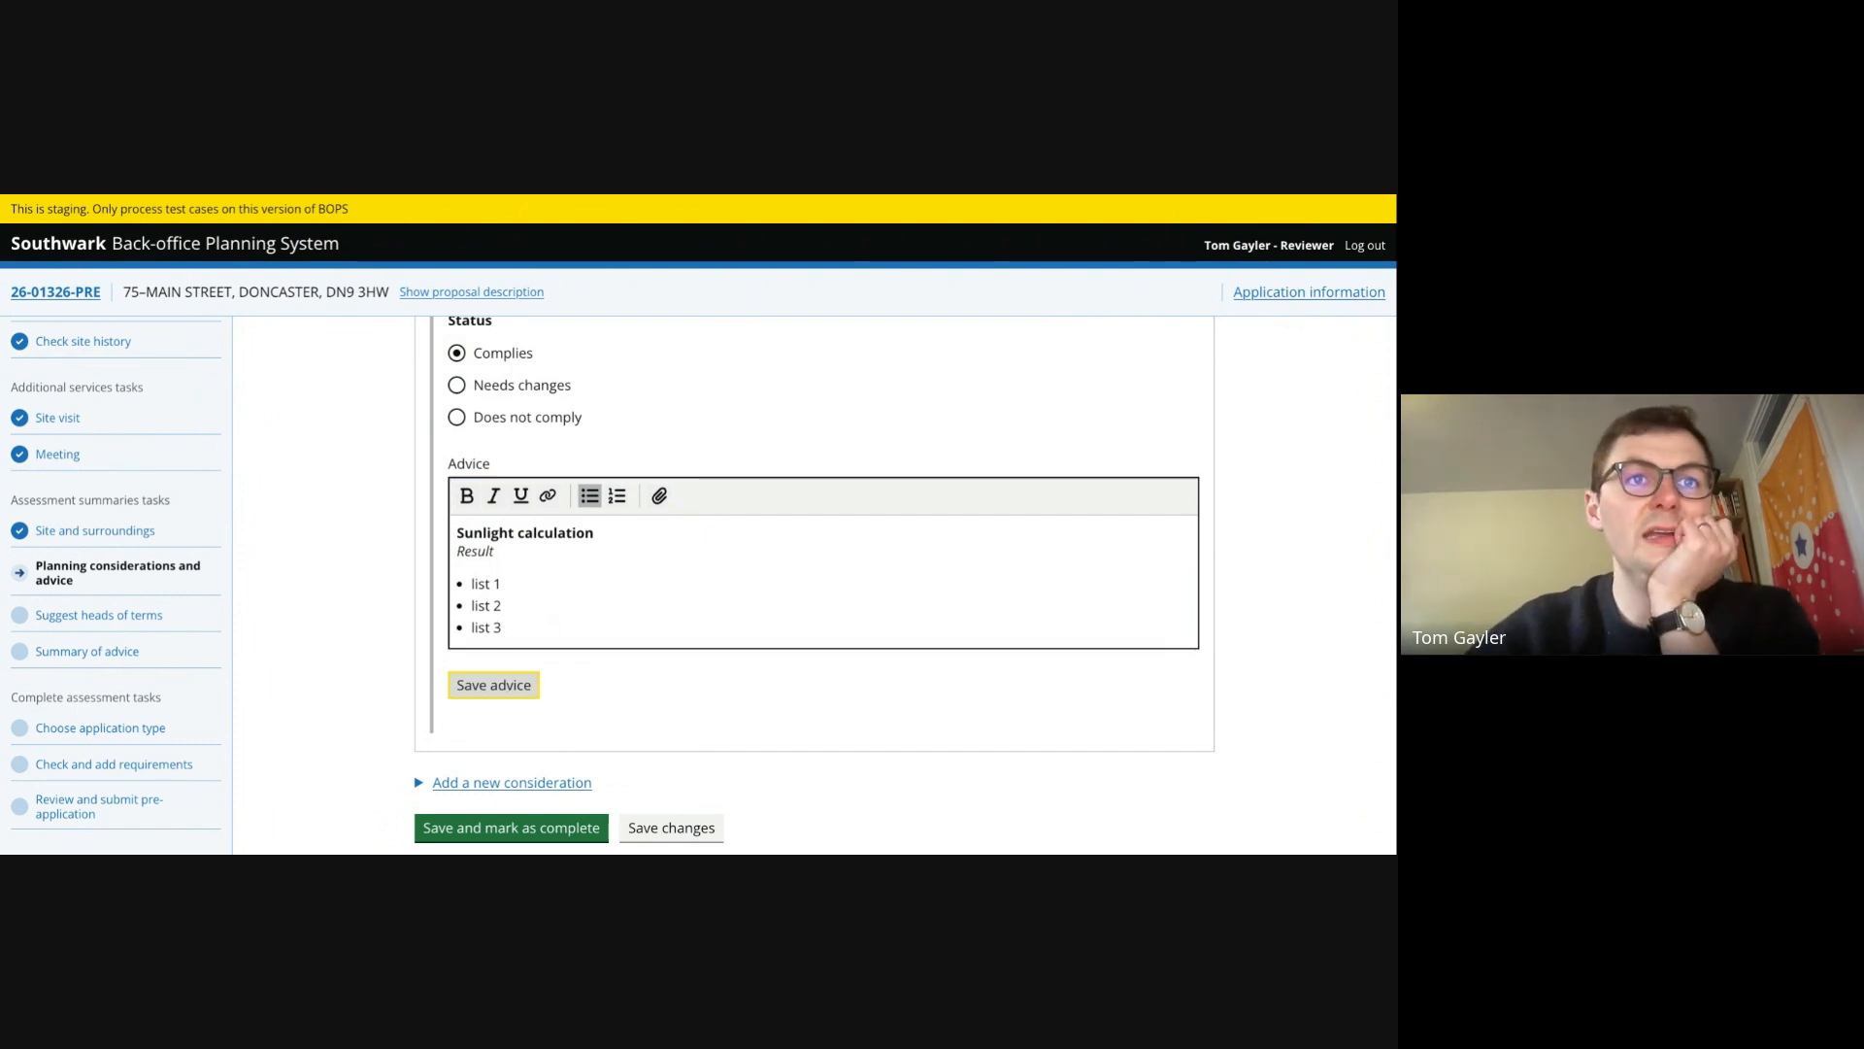
# - Save and mark the planning considerations and advice task as complete
pyautogui.scroll(-3, 530, 569)
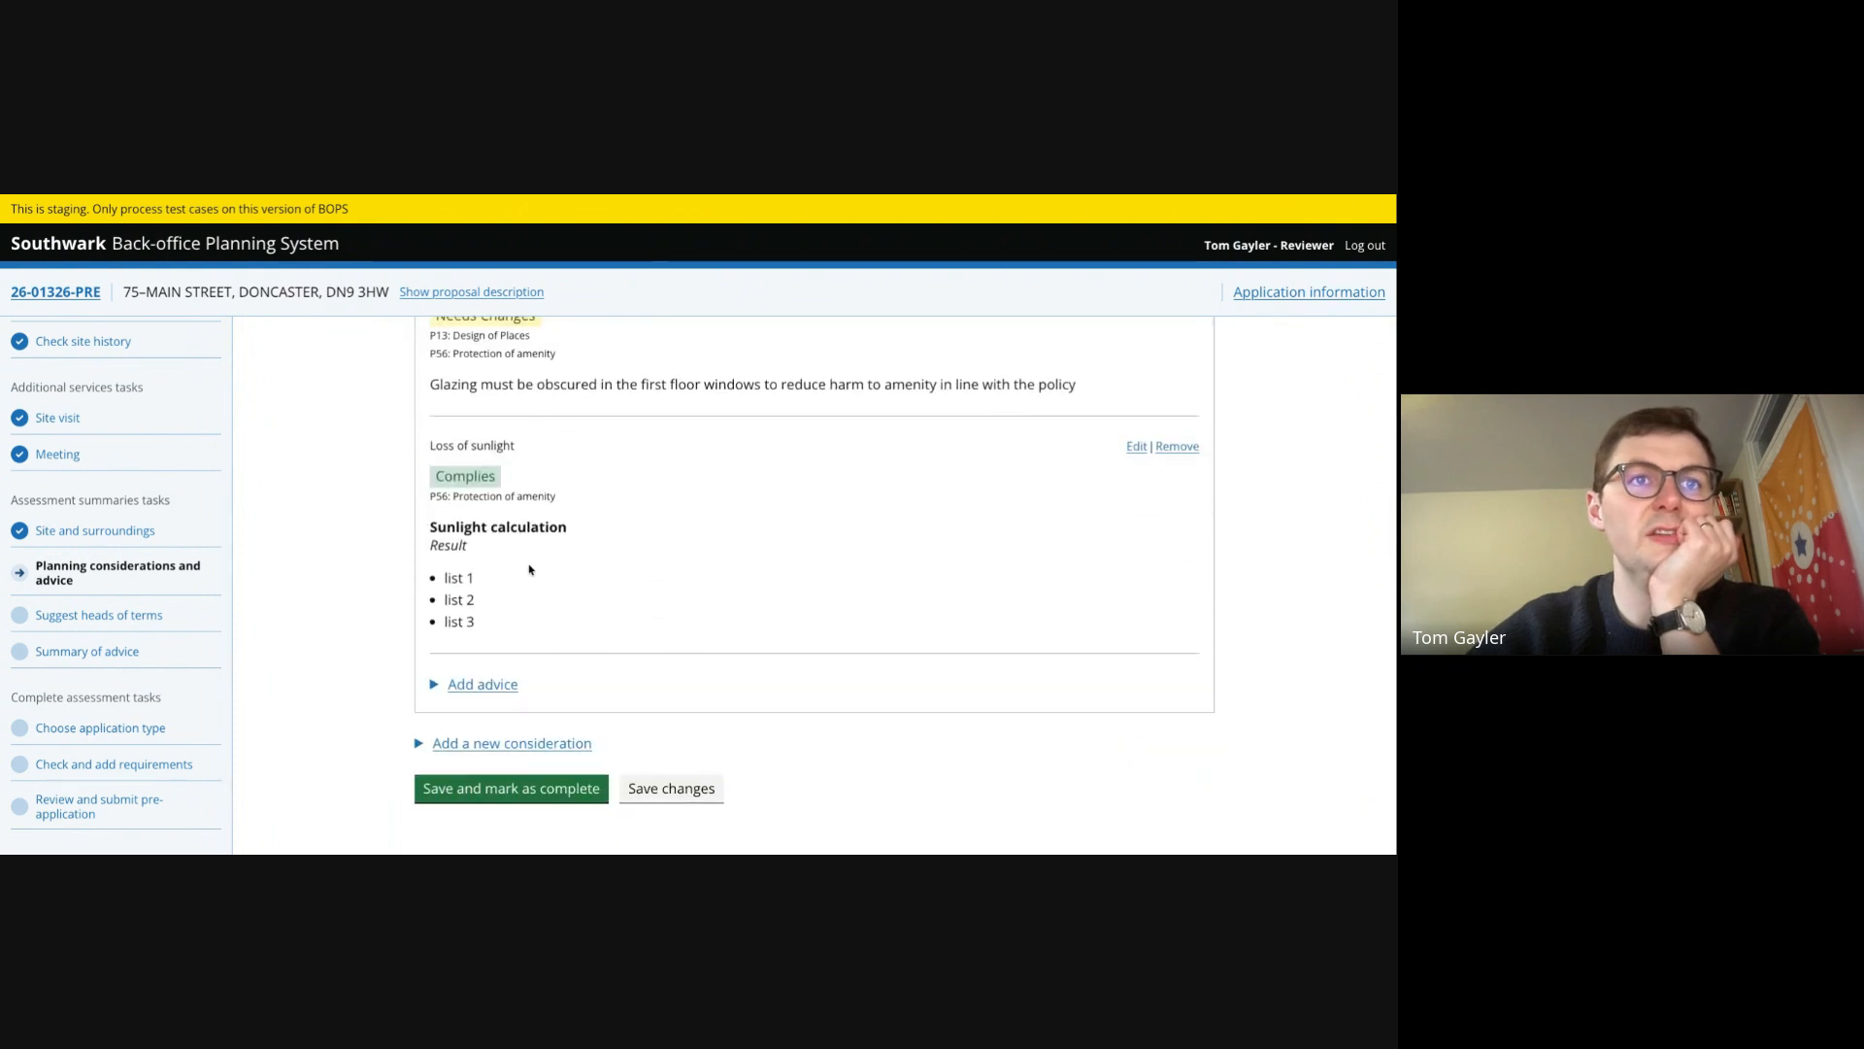
pyautogui.scroll(2, 532, 629)
pyautogui.scroll(-2, 532, 630)
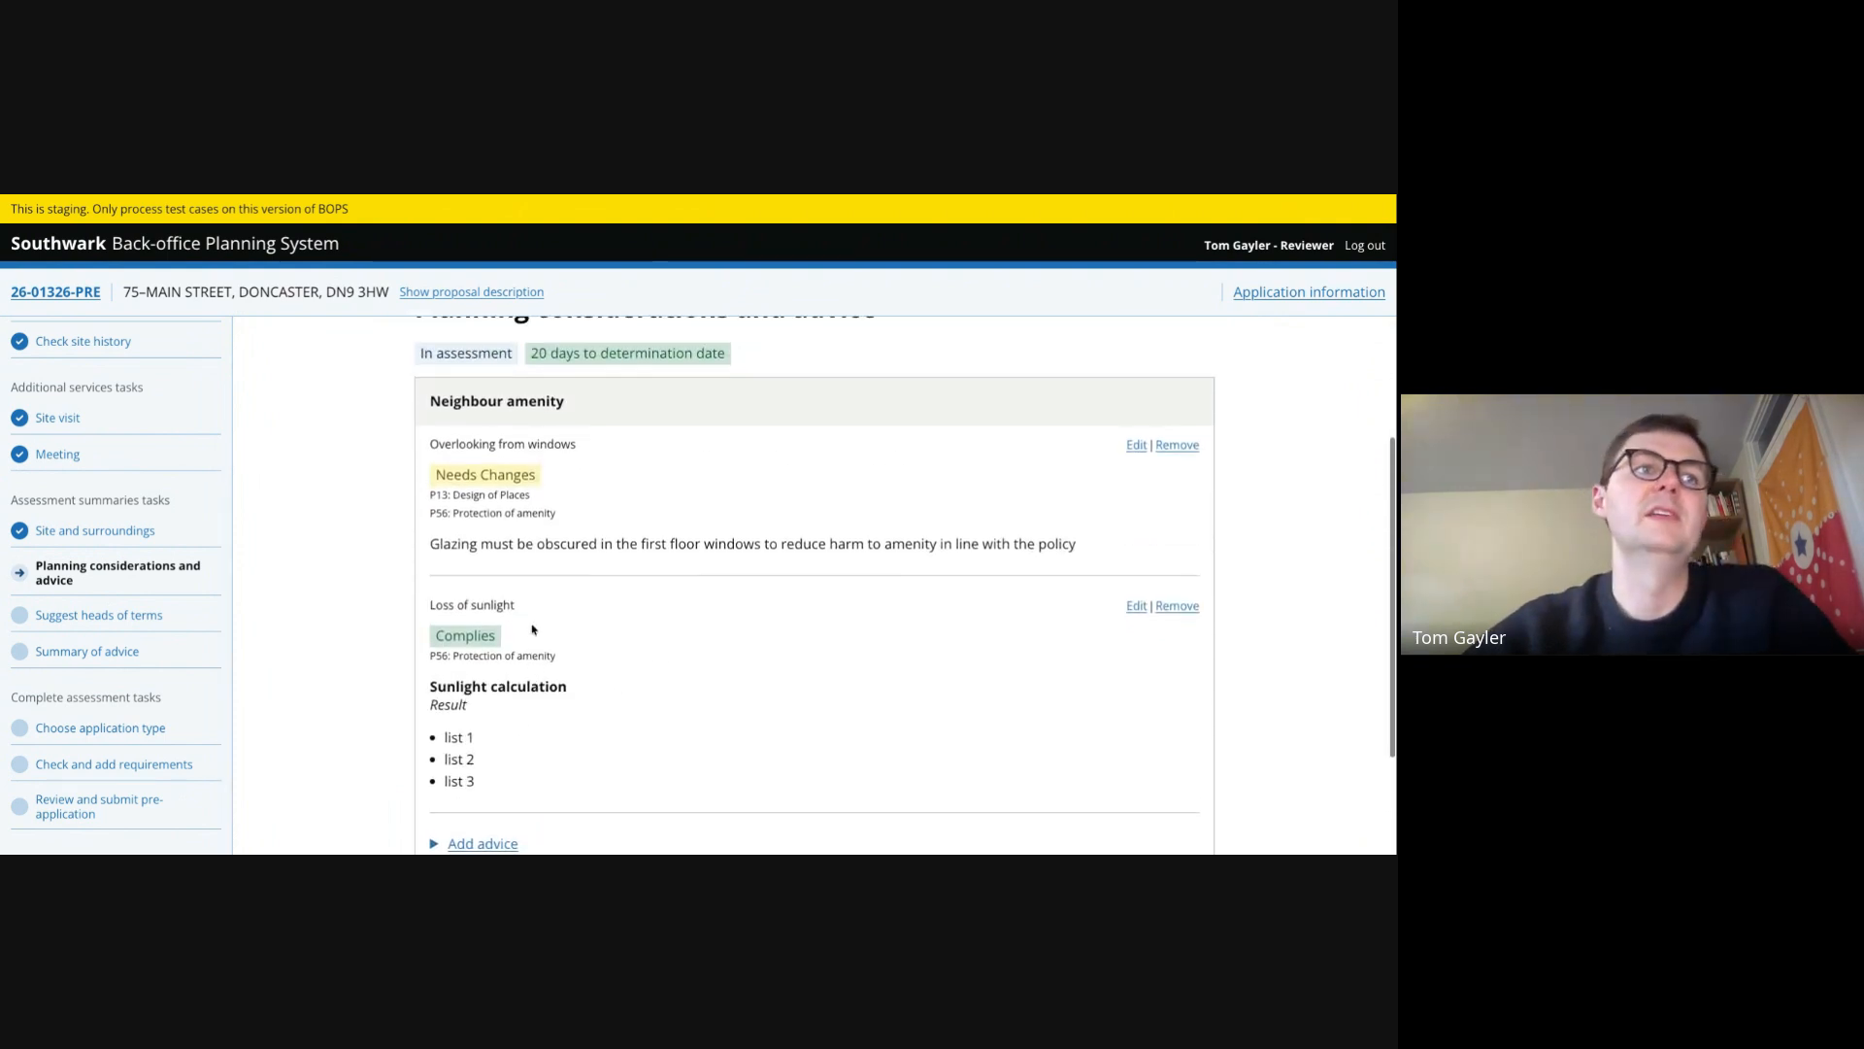
pyautogui.click(510, 793)
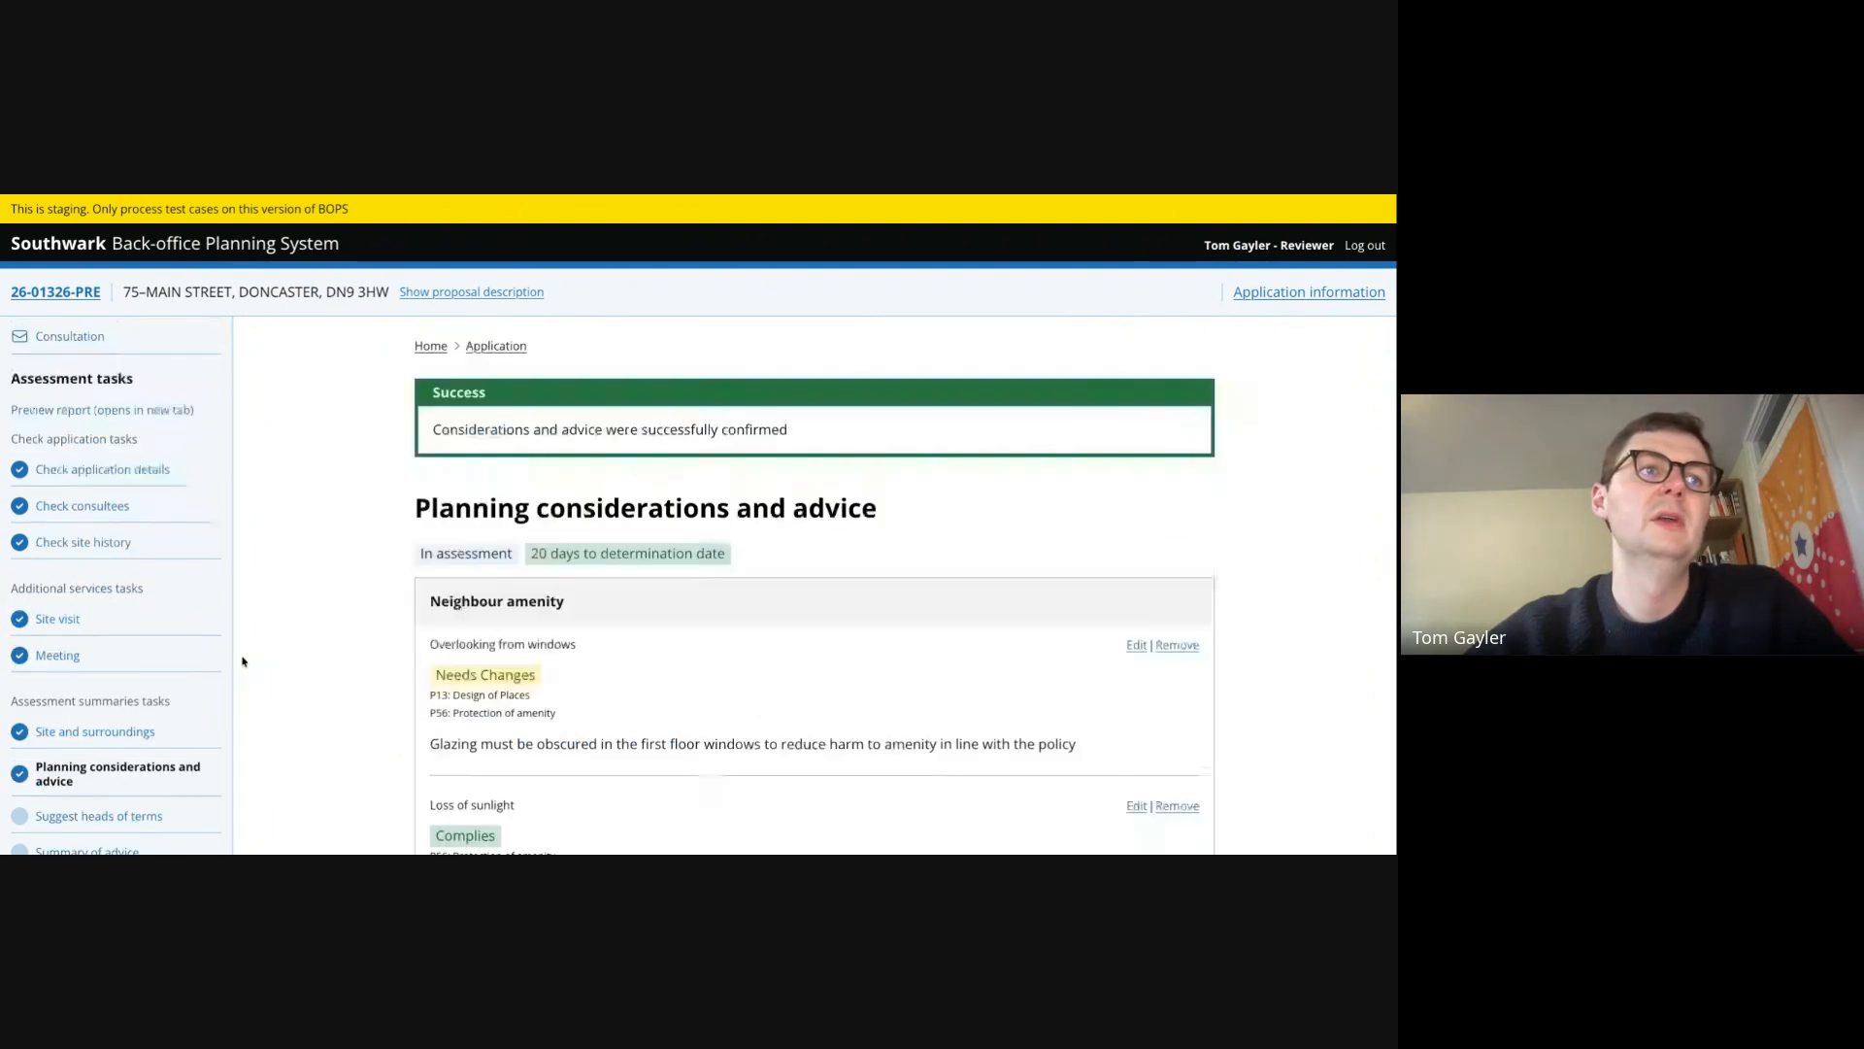
# - Open Suggest heads of terms and mark it complete without adding any heads of terms
pyautogui.click(127, 616)
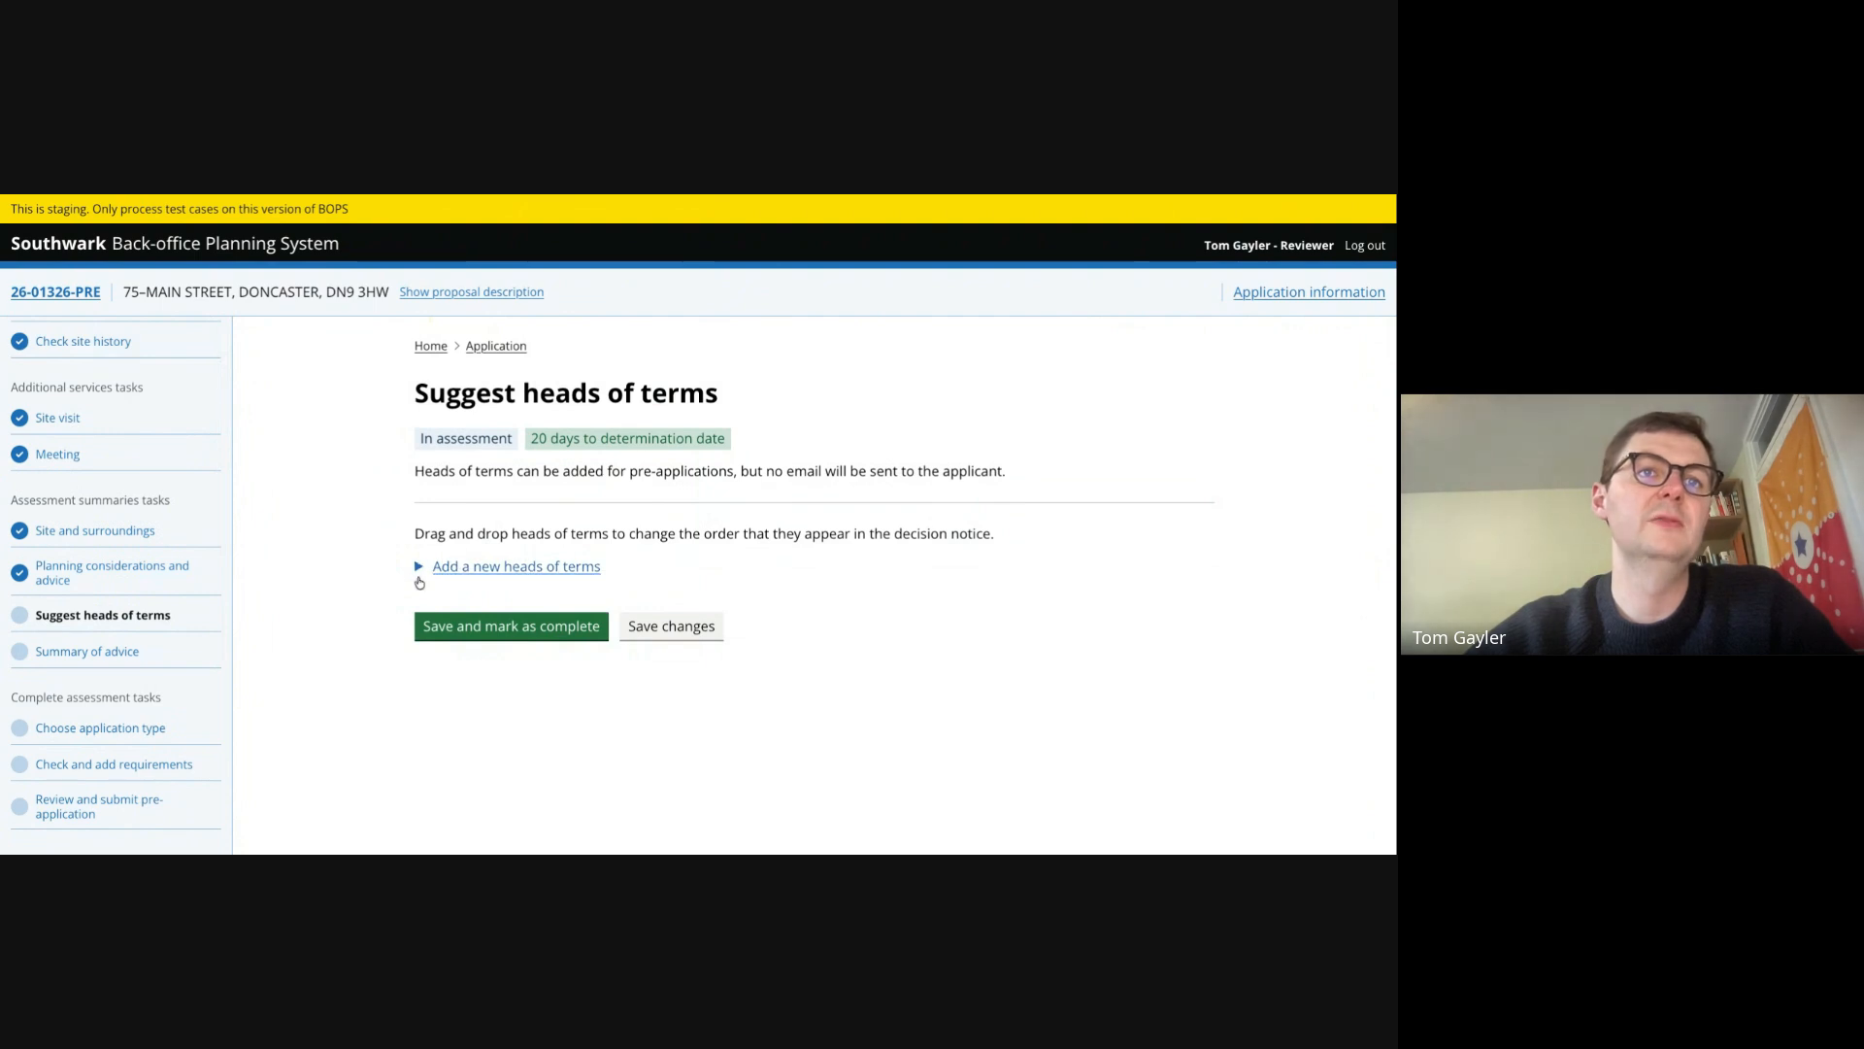
pyautogui.click(524, 627)
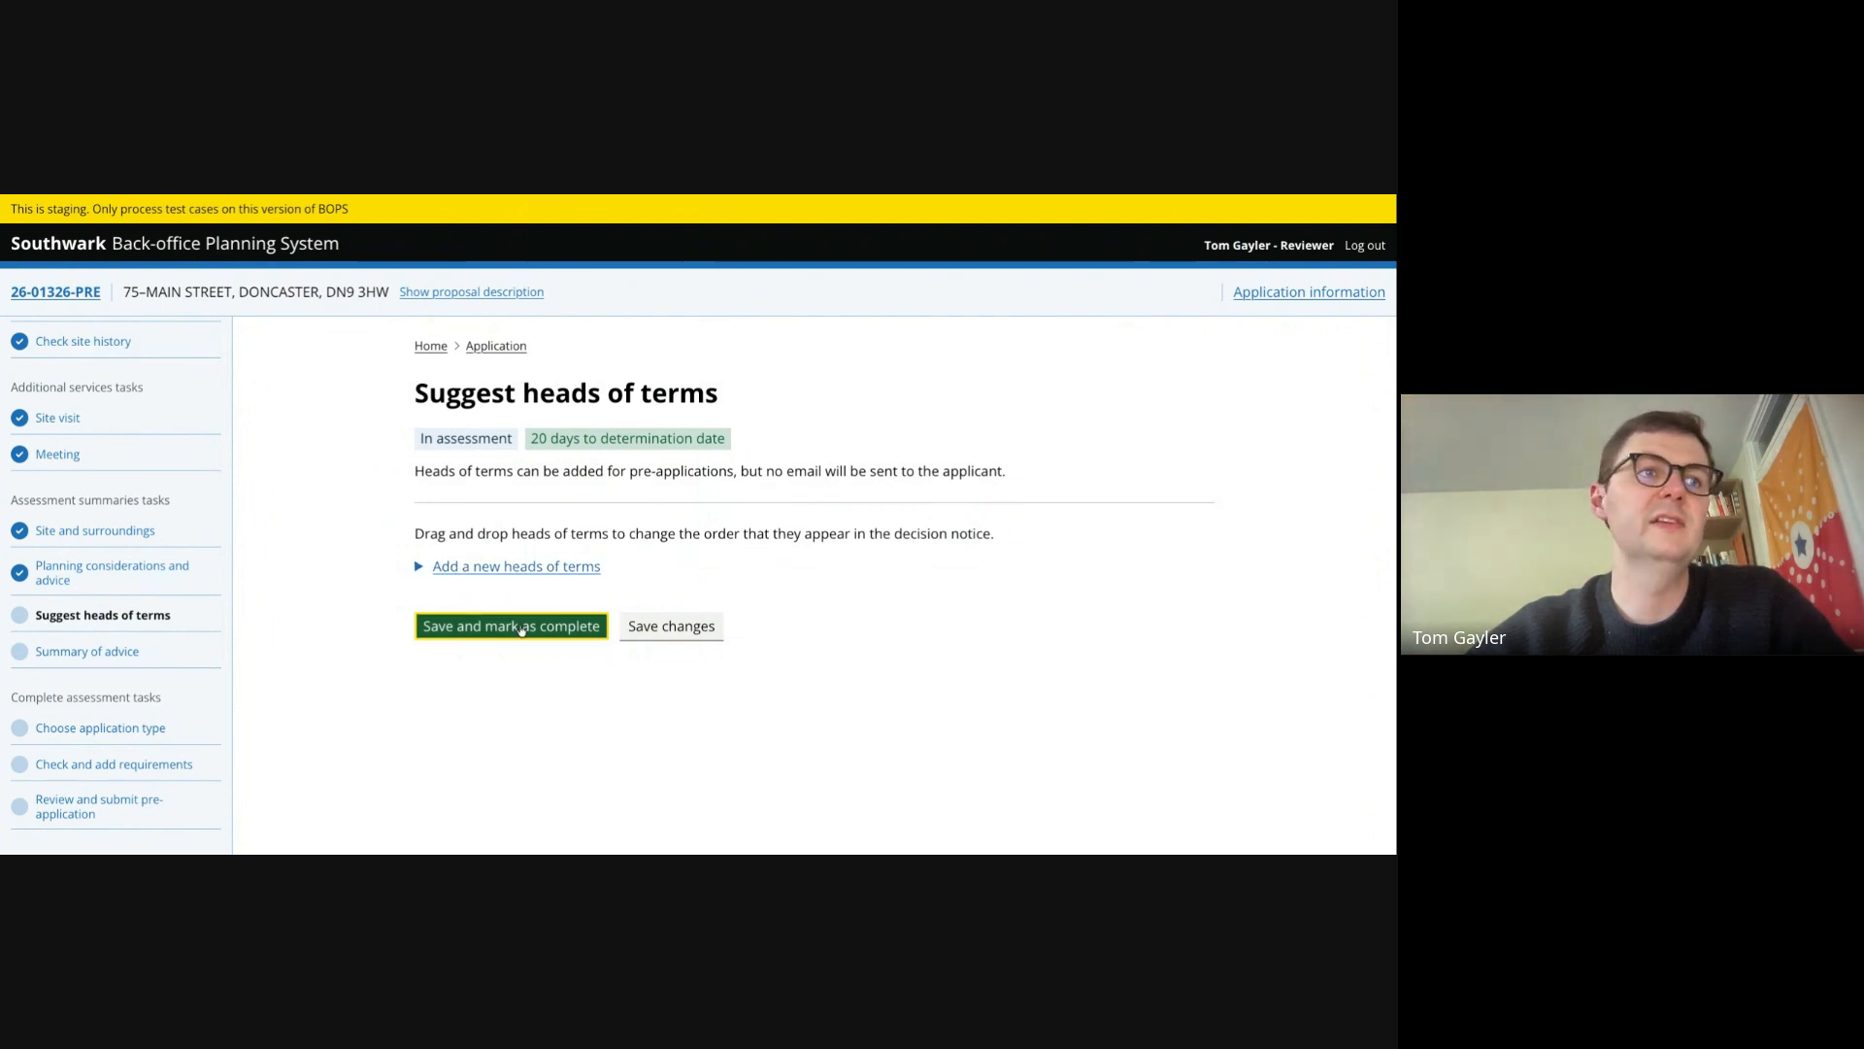
# - Open Summary of advice, review both considerations and select the outcome 'Likely to be supported with changes'
pyautogui.click(114, 655)
pyautogui.scroll(-2, 359, 650)
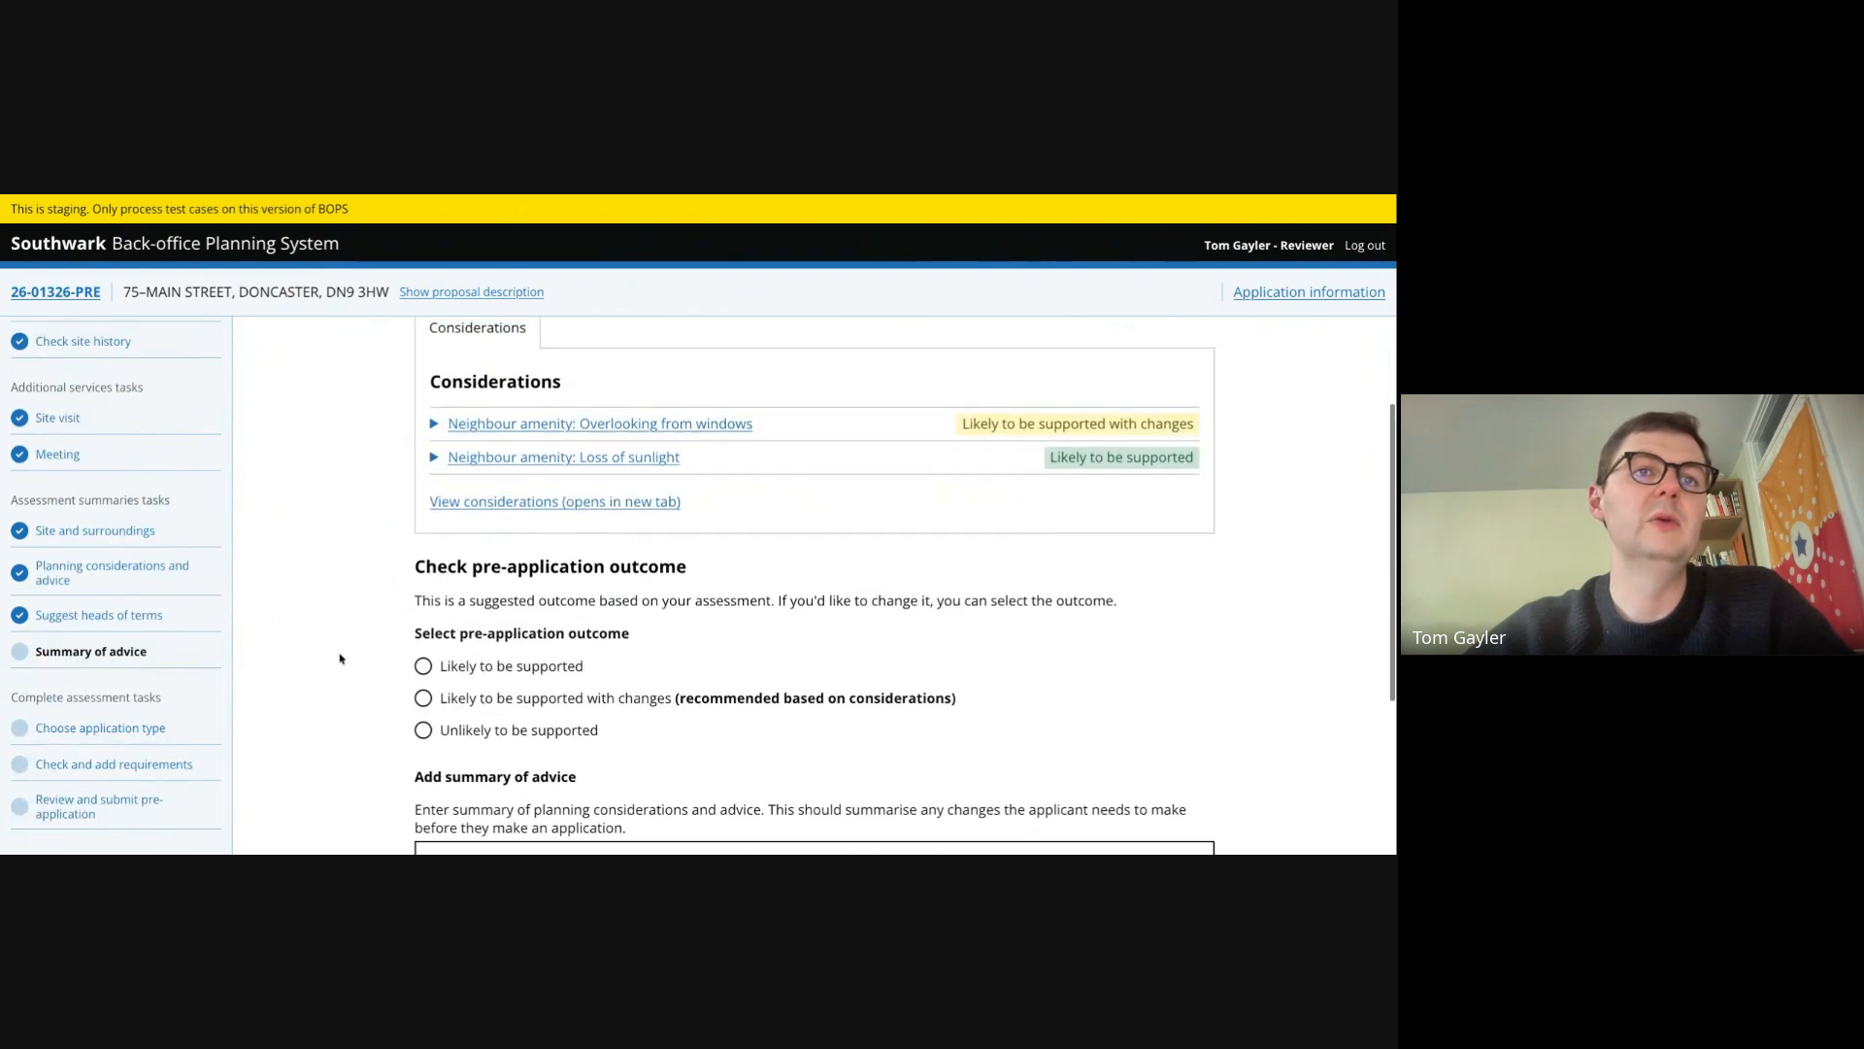
pyautogui.scroll(1, 440, 462)
pyautogui.click(433, 463)
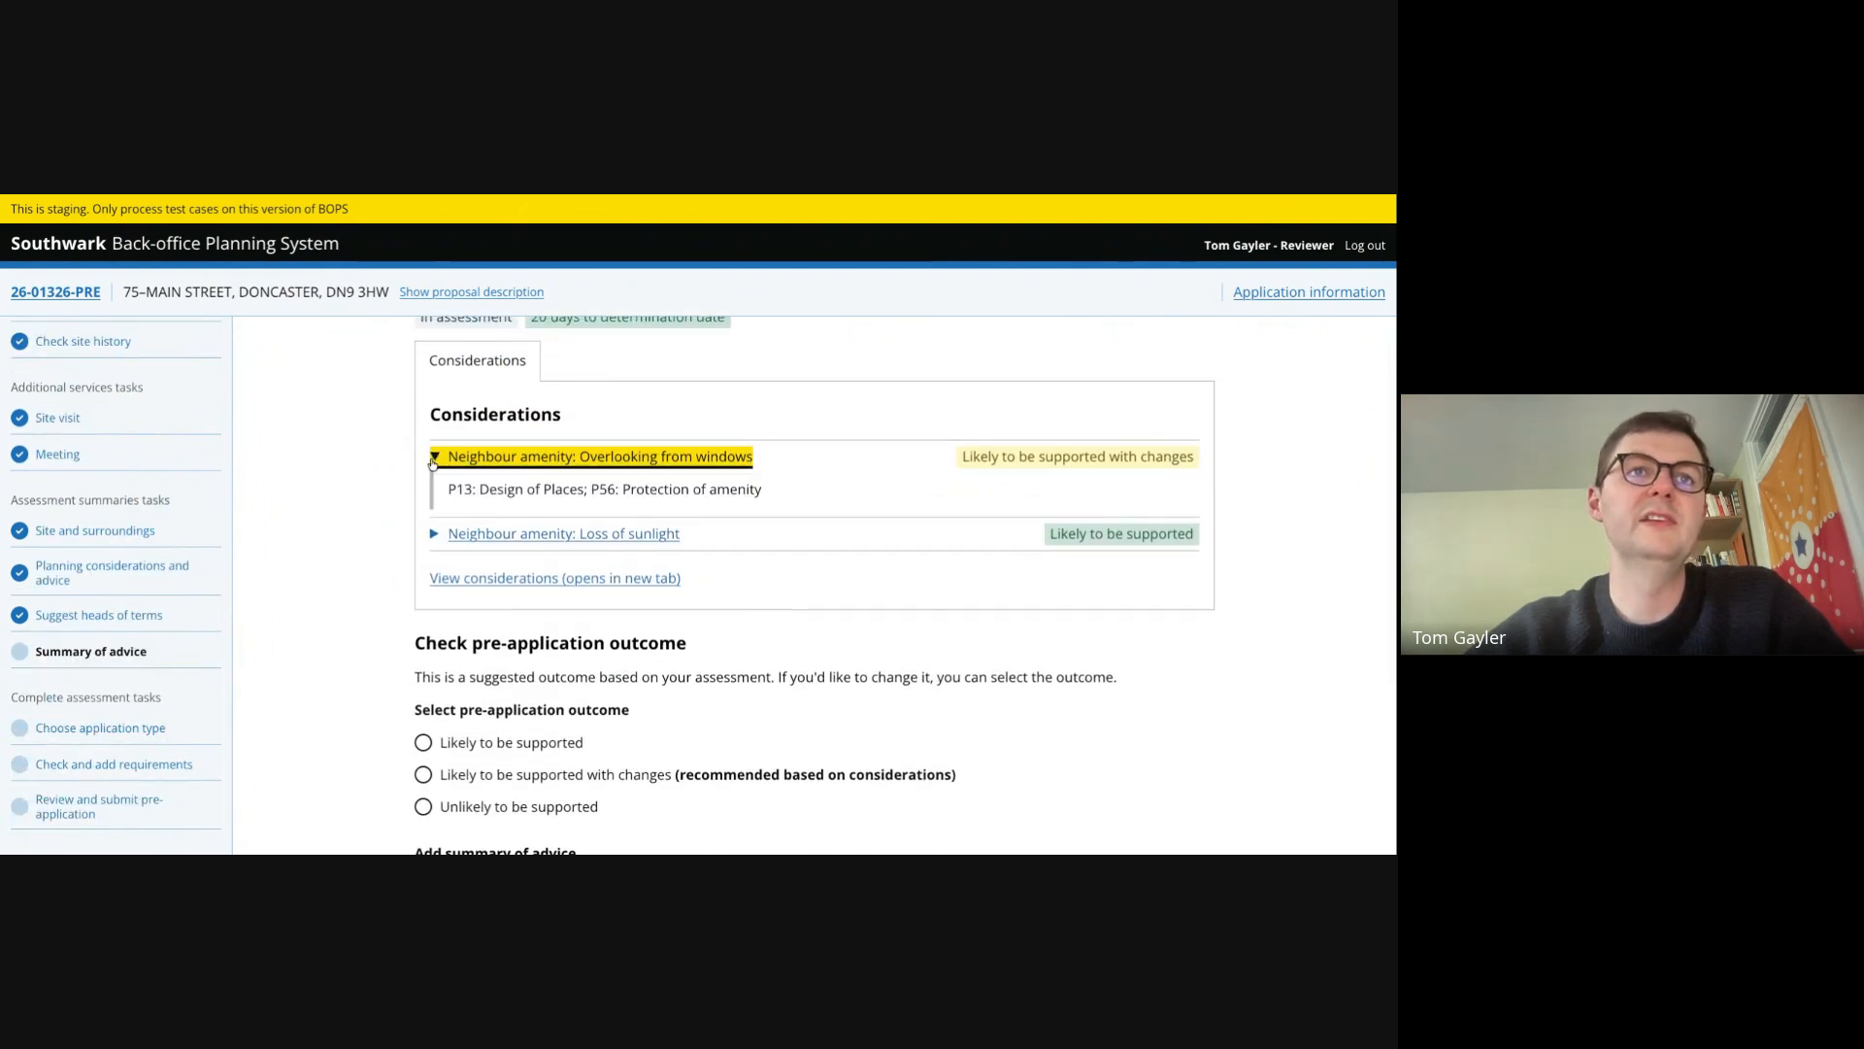
pyautogui.click(433, 462)
pyautogui.click(433, 490)
pyautogui.click(433, 490)
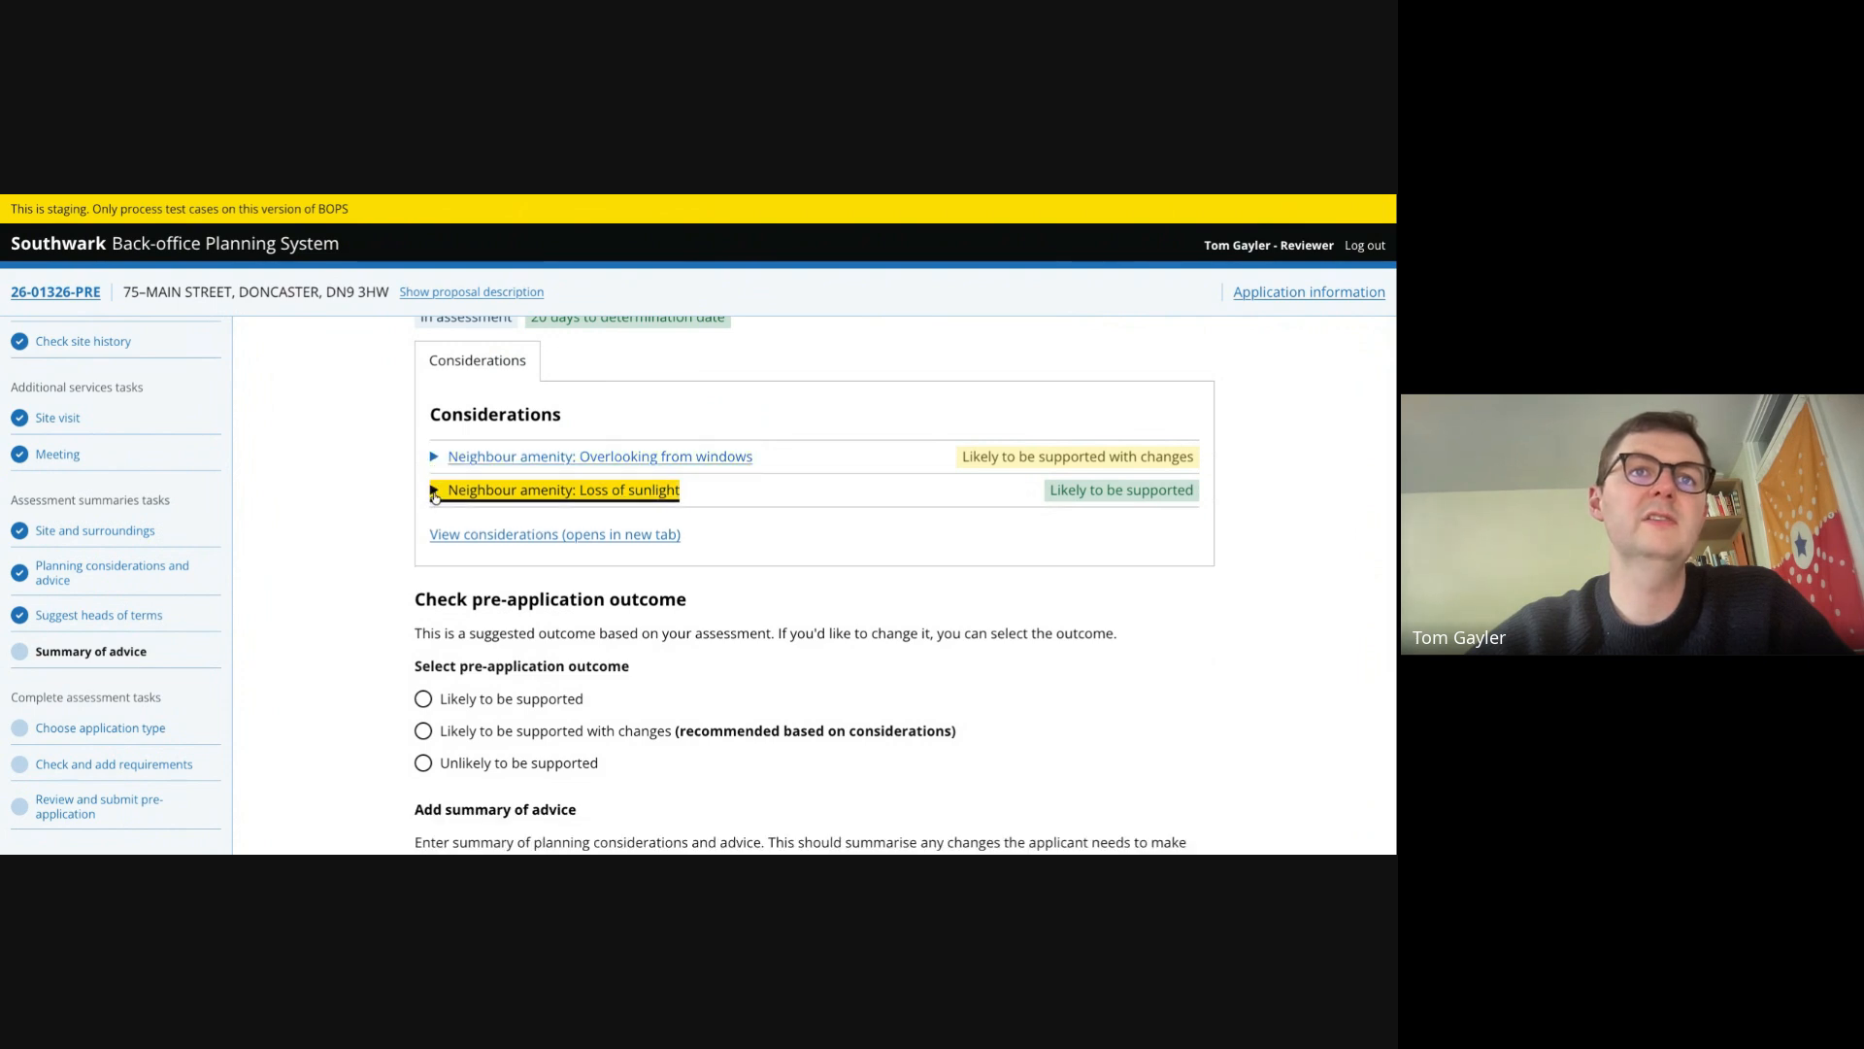
pyautogui.scroll(-2, 359, 625)
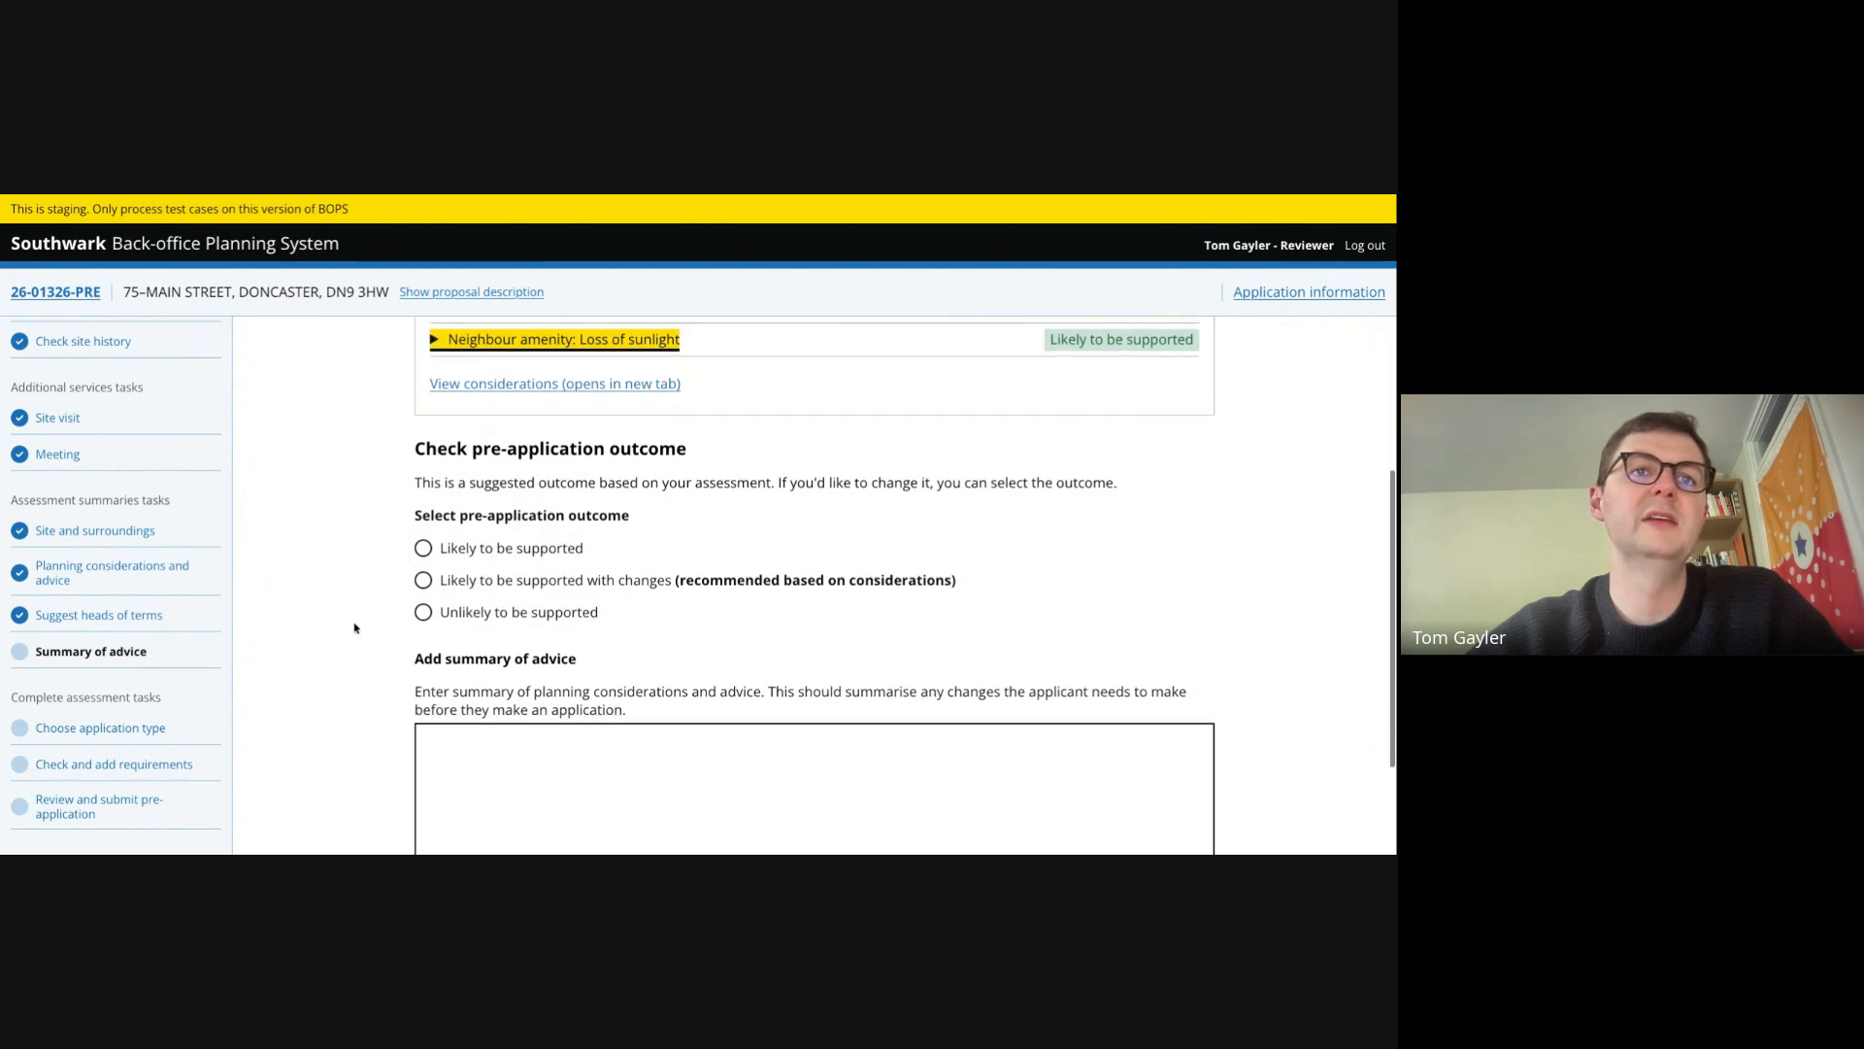
pyautogui.click(427, 577)
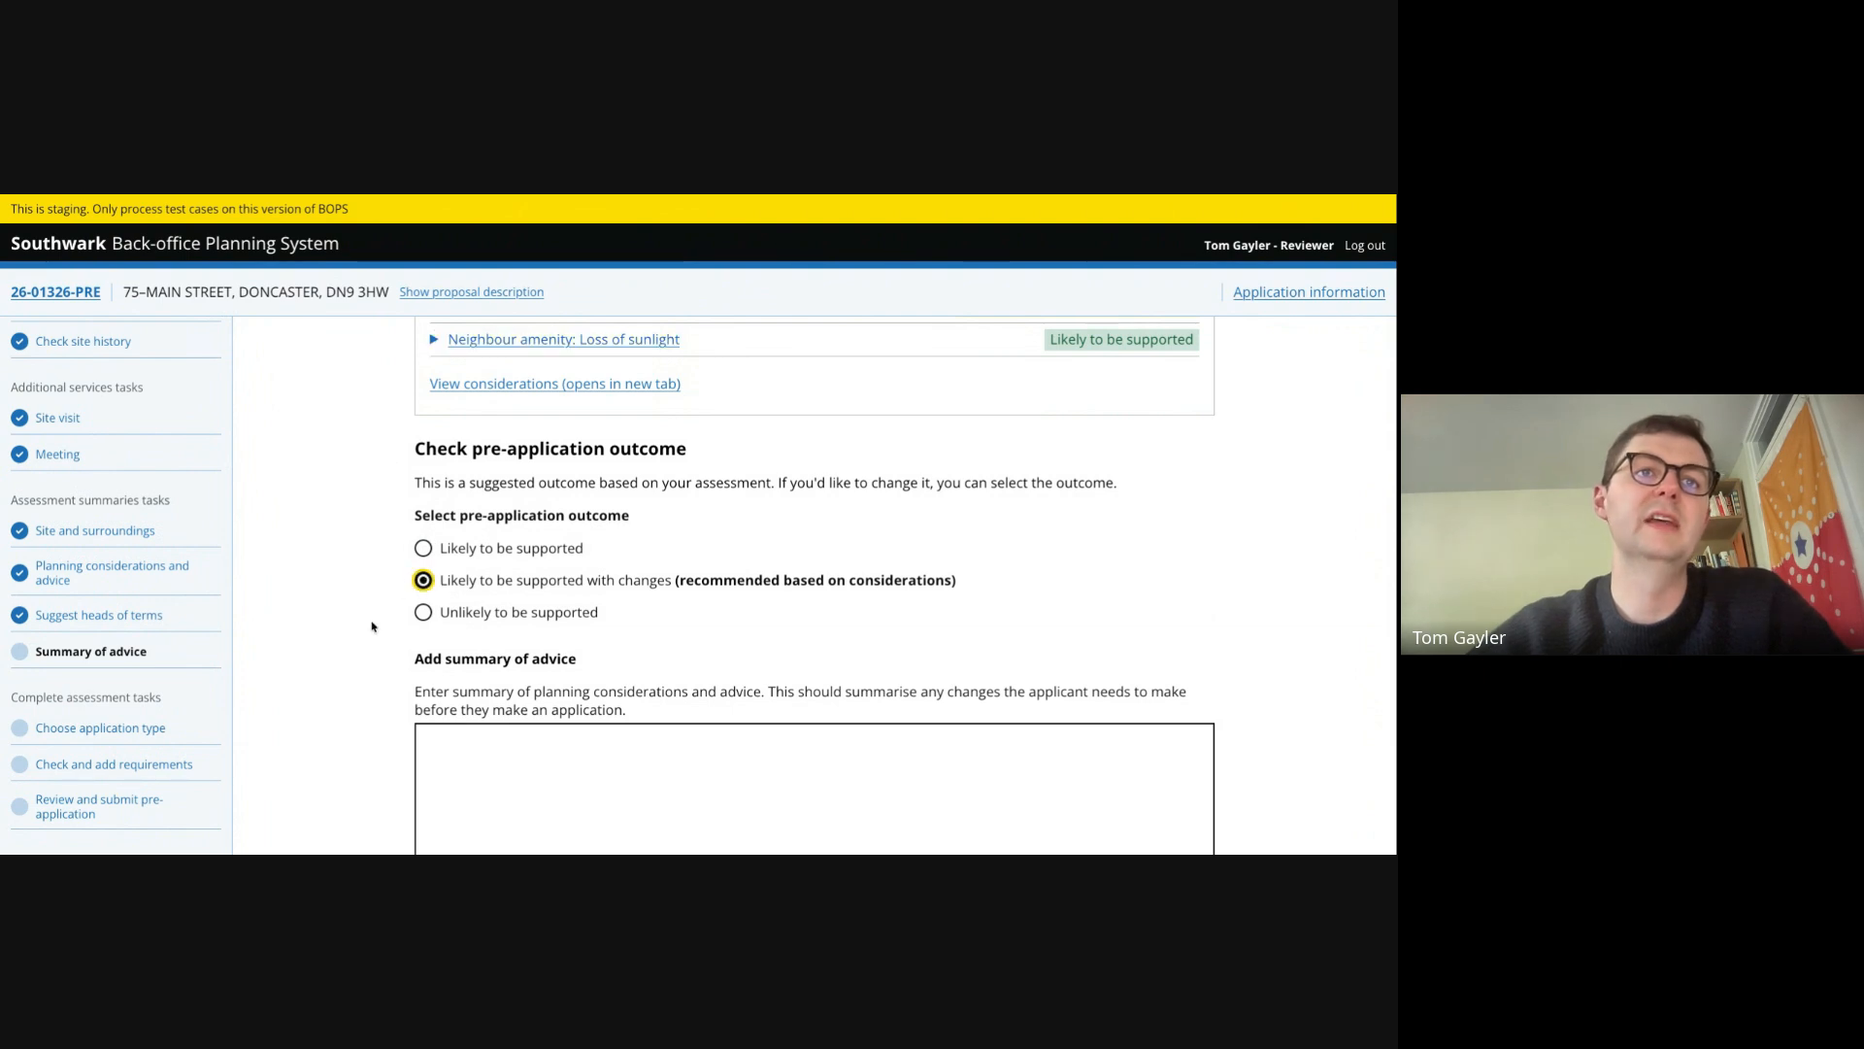
# - Enter the summary 'if complied with advice, we believe this proposal to be broadly acceptable' and mark the summary complete
pyautogui.scroll(-1, 359, 668)
pyautogui.scroll(-1, 358, 668)
pyautogui.click(540, 647)
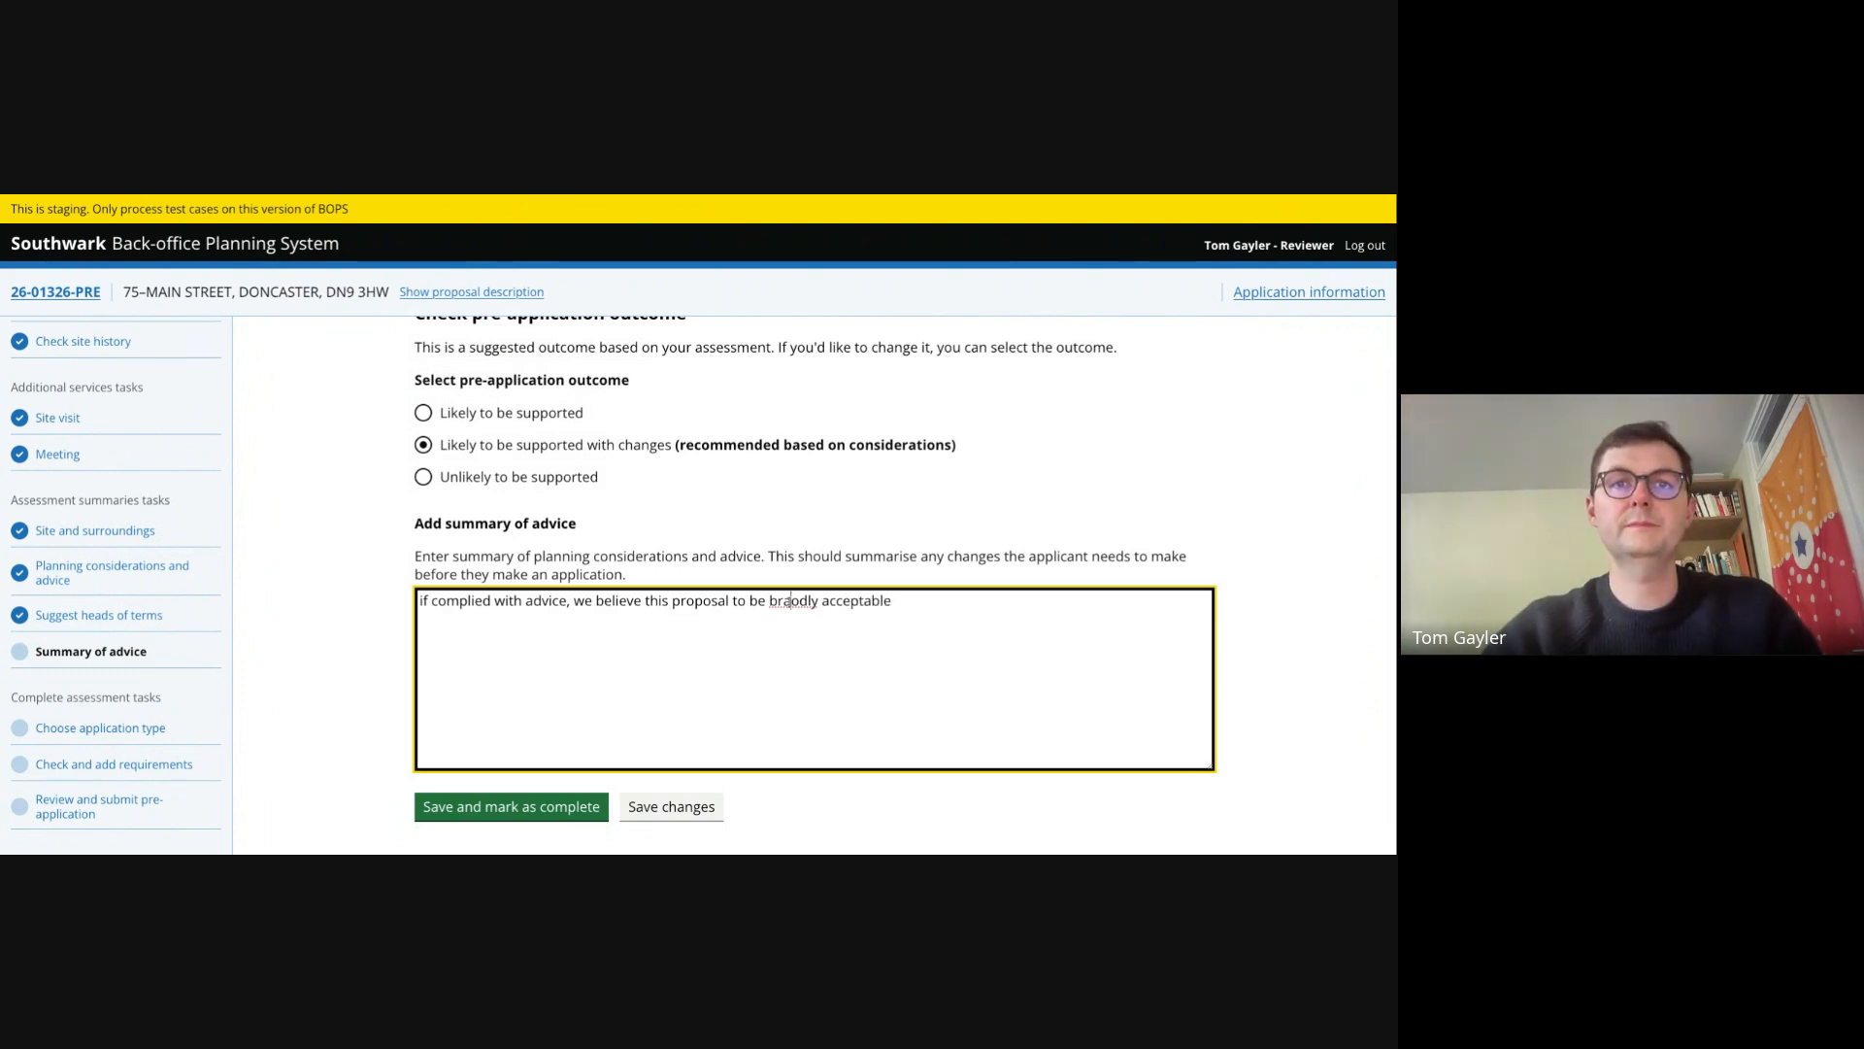
pyautogui.press('BackSpace')
pyautogui.click(511, 807)
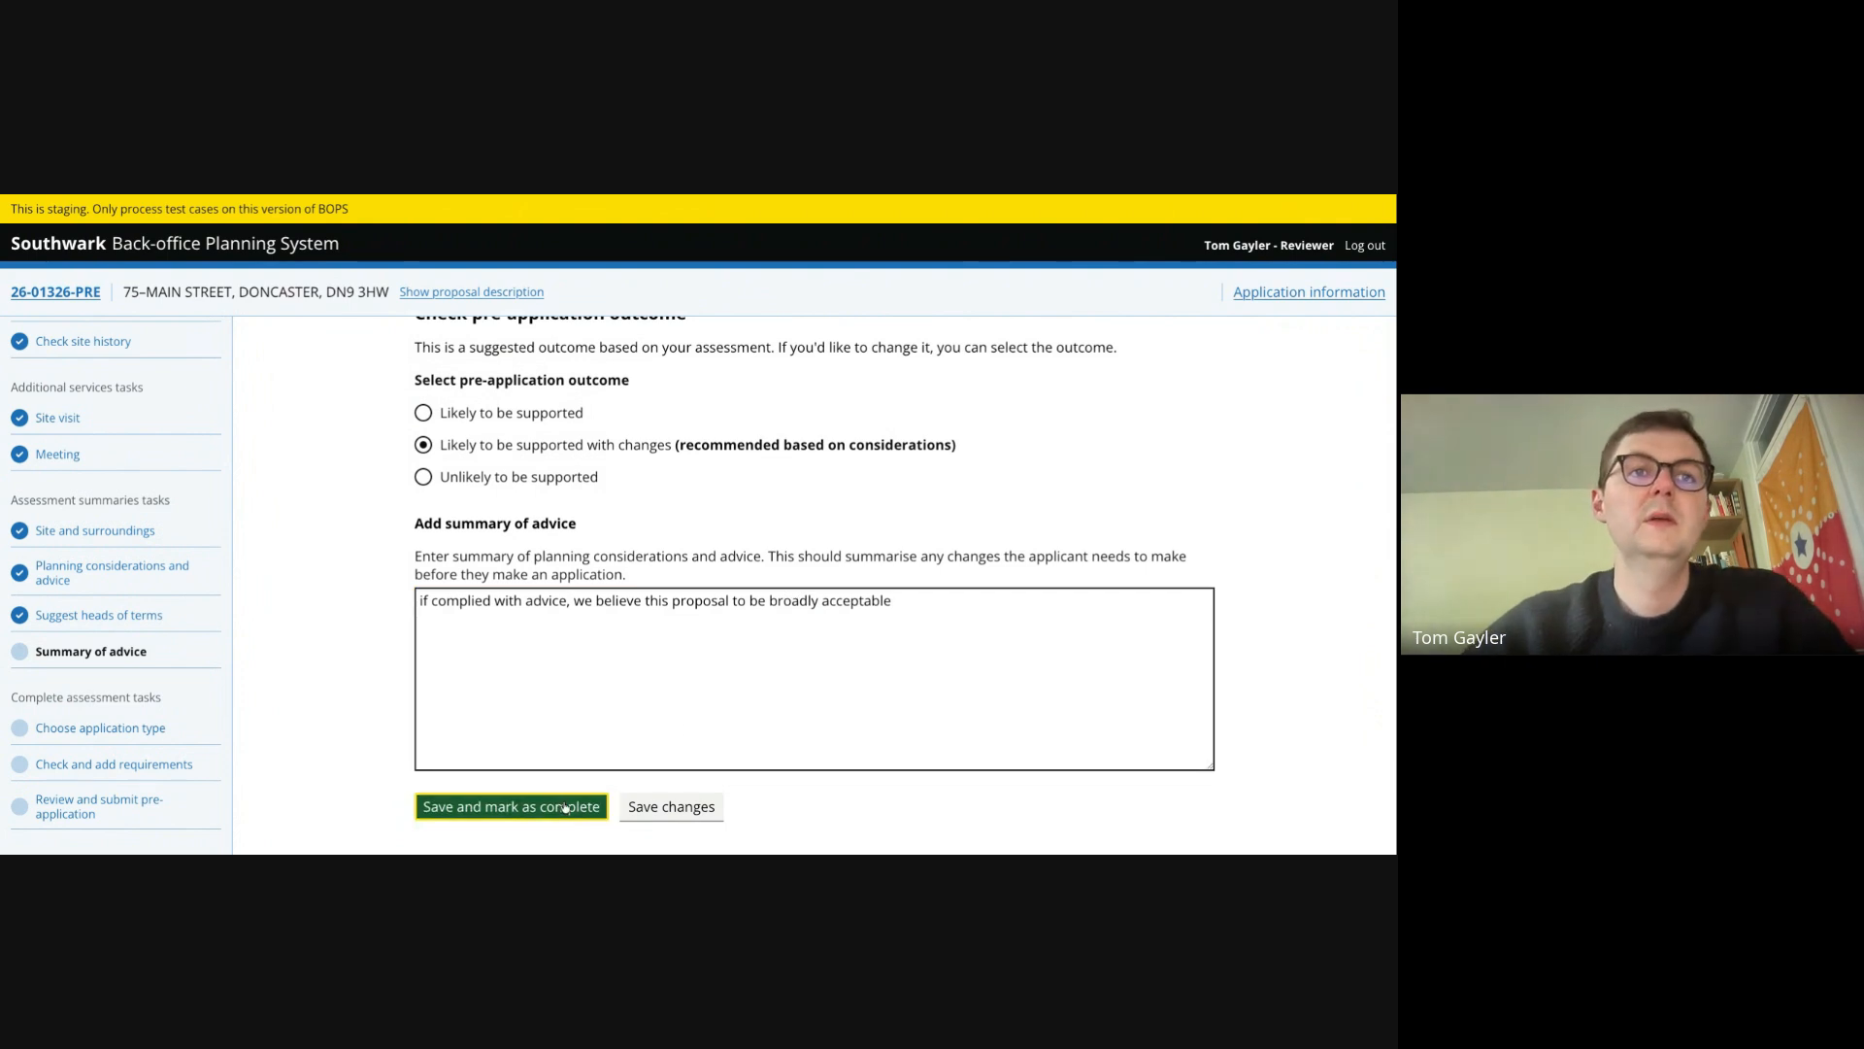
# - Choose 'Planning Permission - Full householder' as the application type the applicant should apply for next
pyautogui.scroll(-2, 346, 626)
pyautogui.scroll(-1, 346, 627)
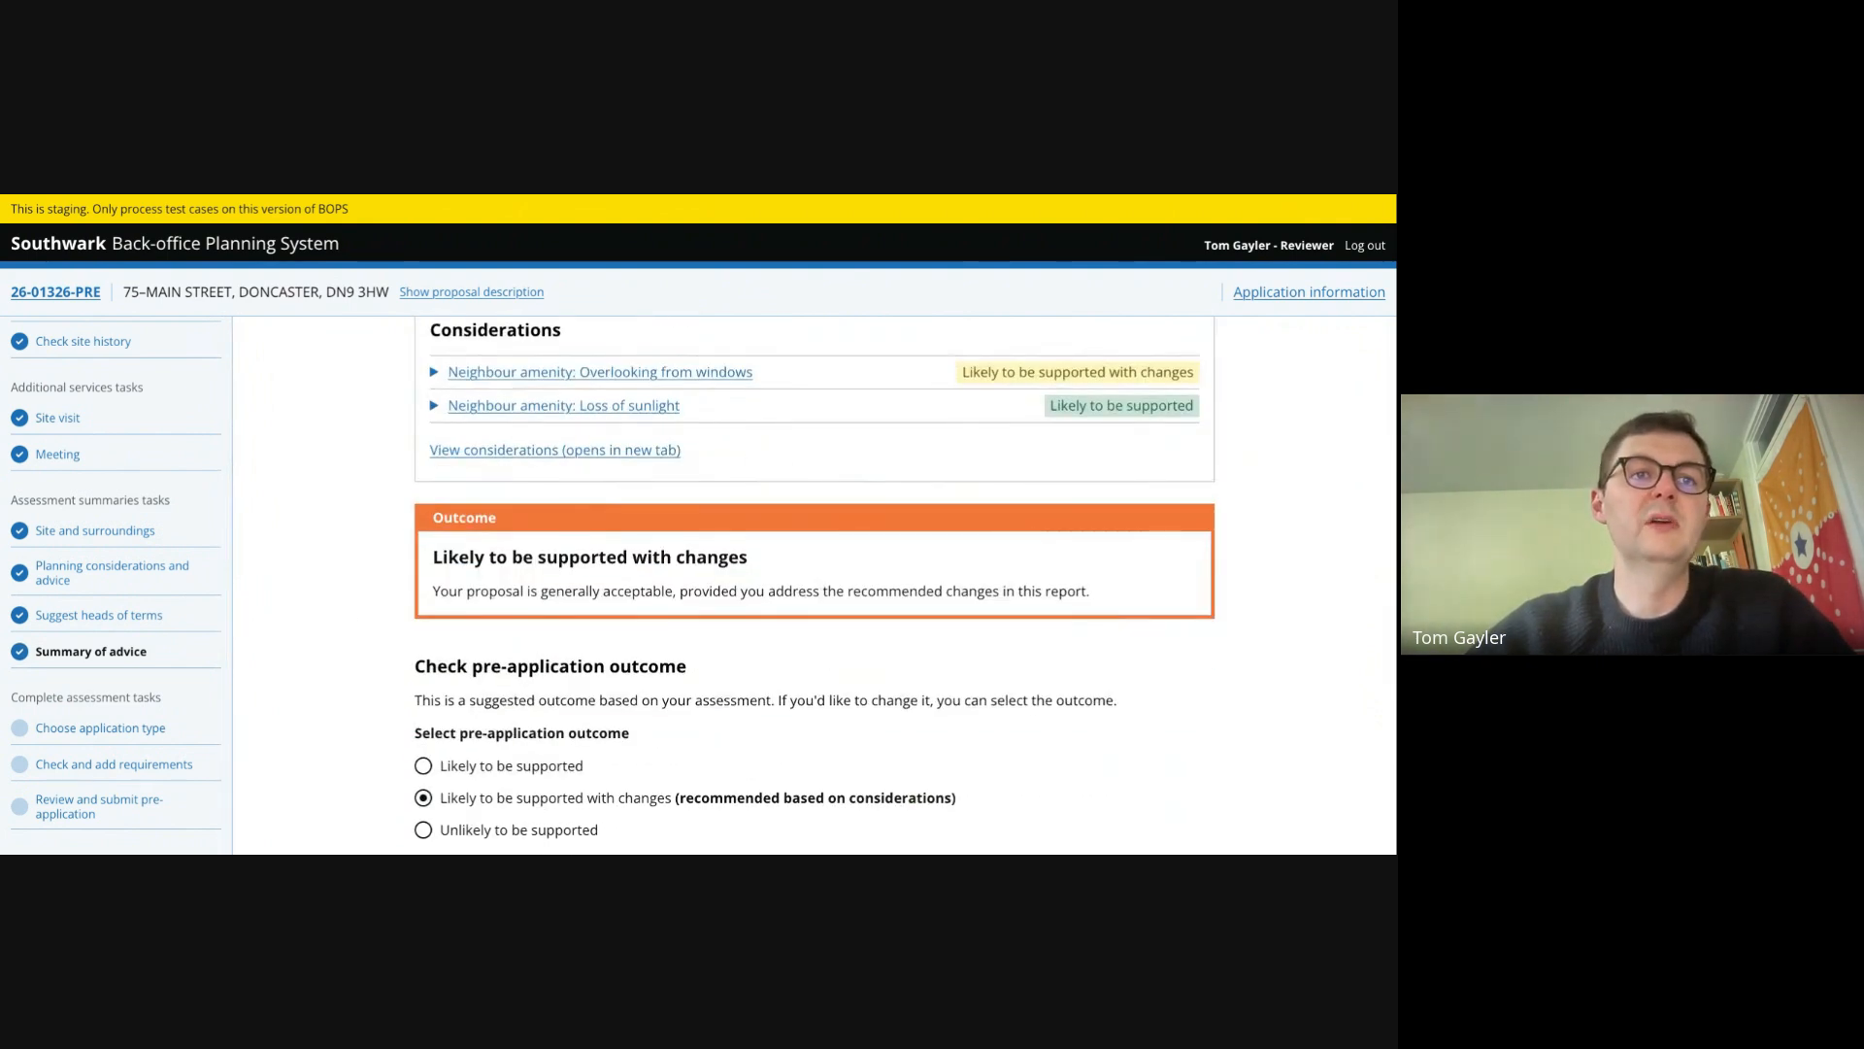
pyautogui.click(119, 730)
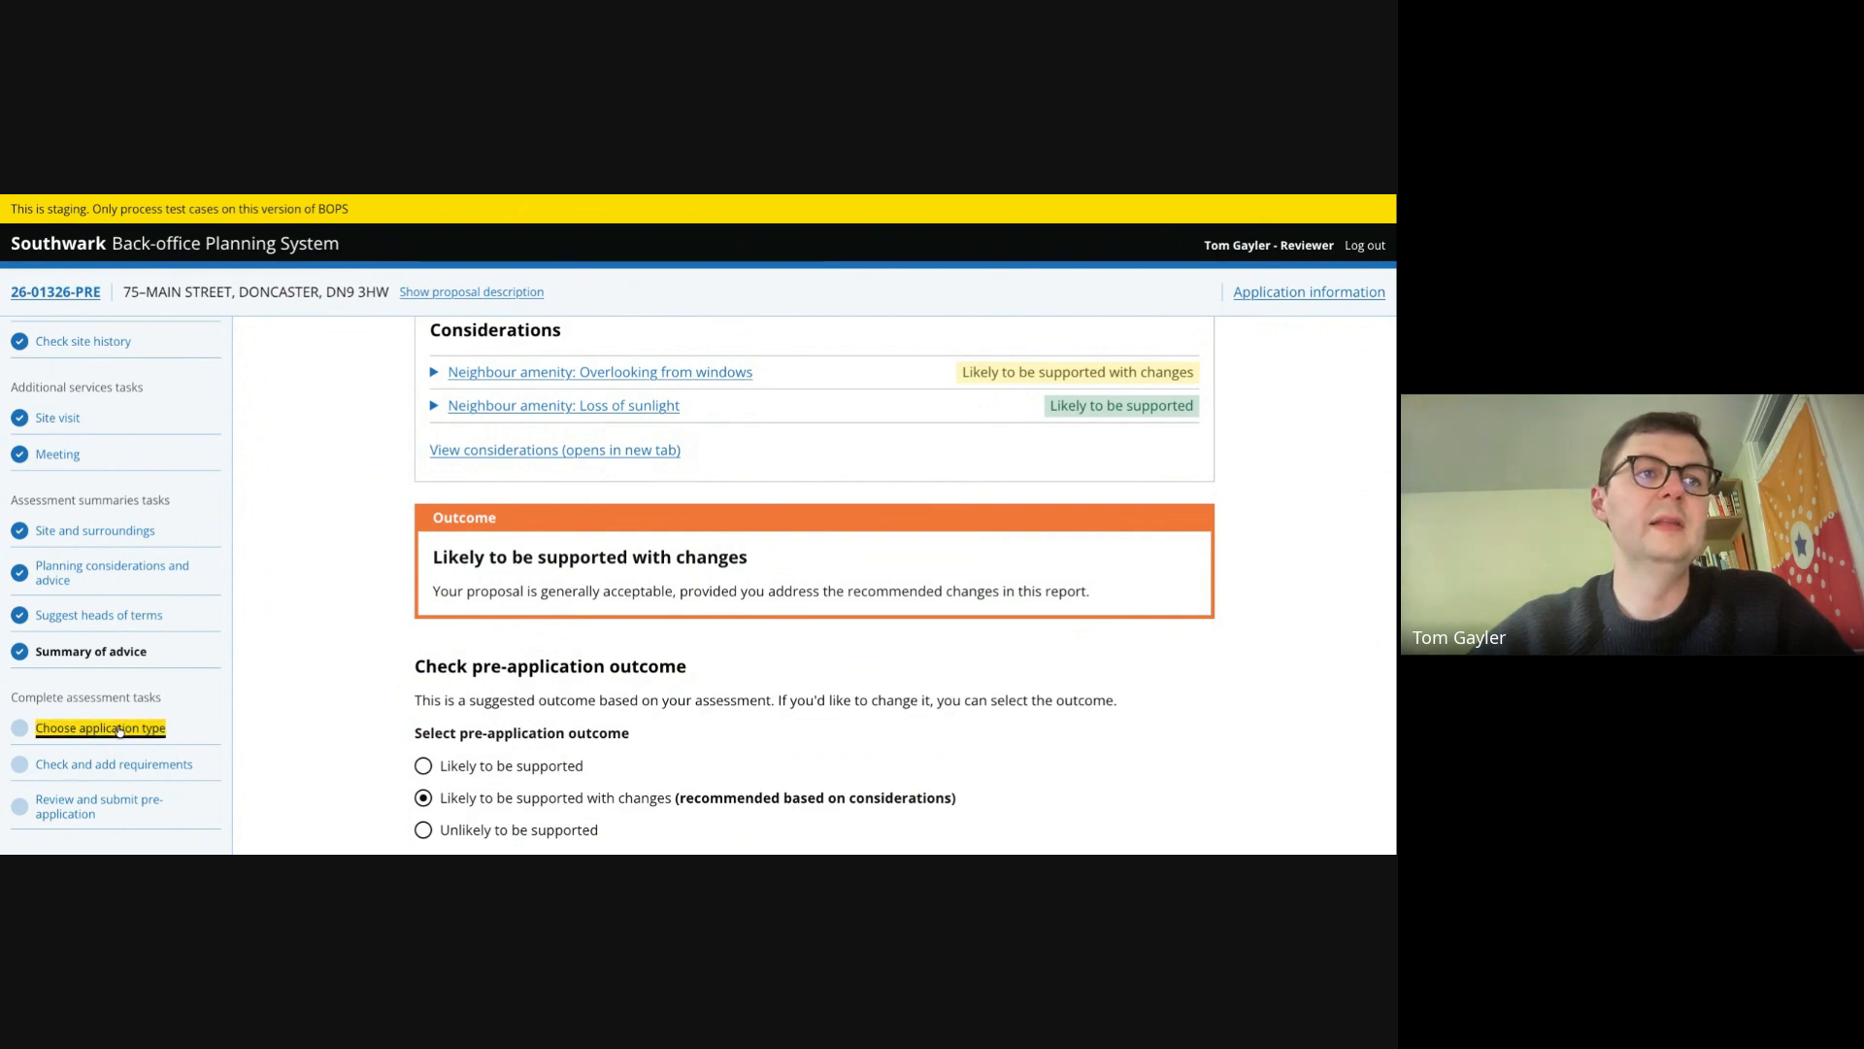
pyautogui.click(490, 511)
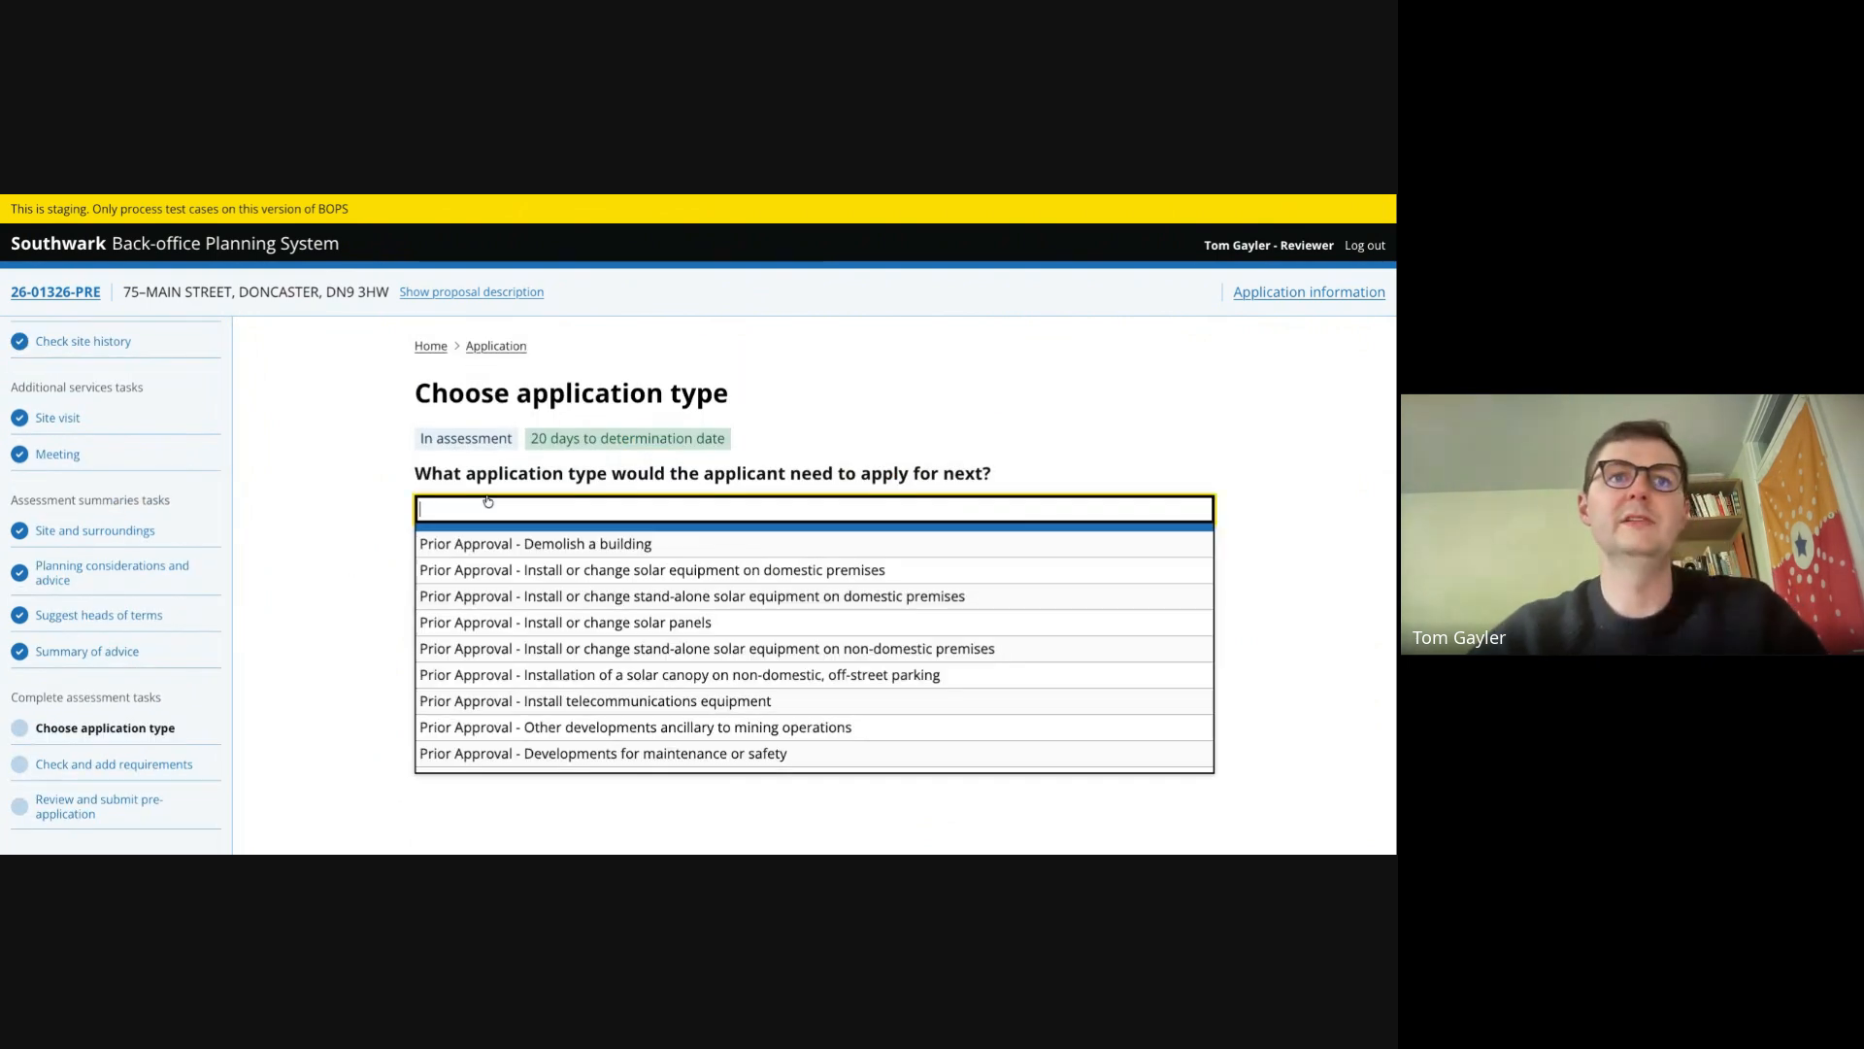
pyautogui.scroll(-5, 499, 612)
pyautogui.scroll(-10, 499, 612)
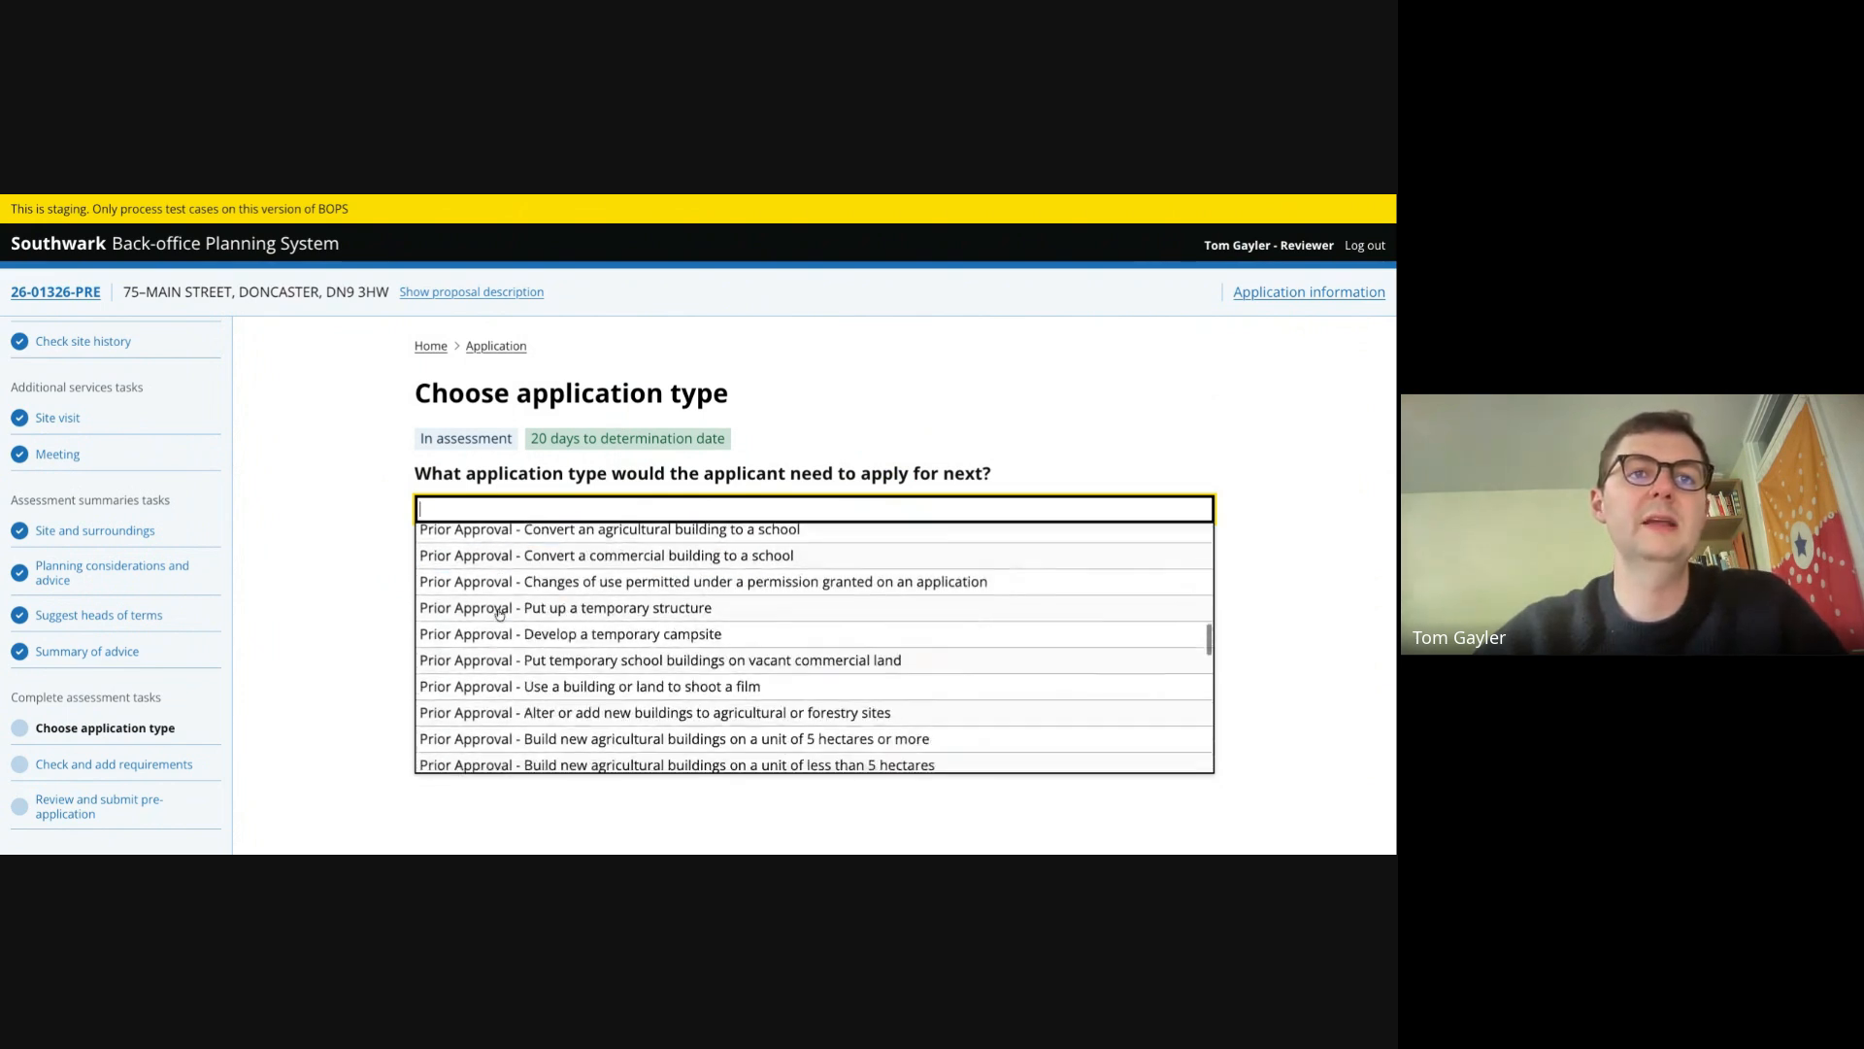
pyautogui.scroll(1, 499, 612)
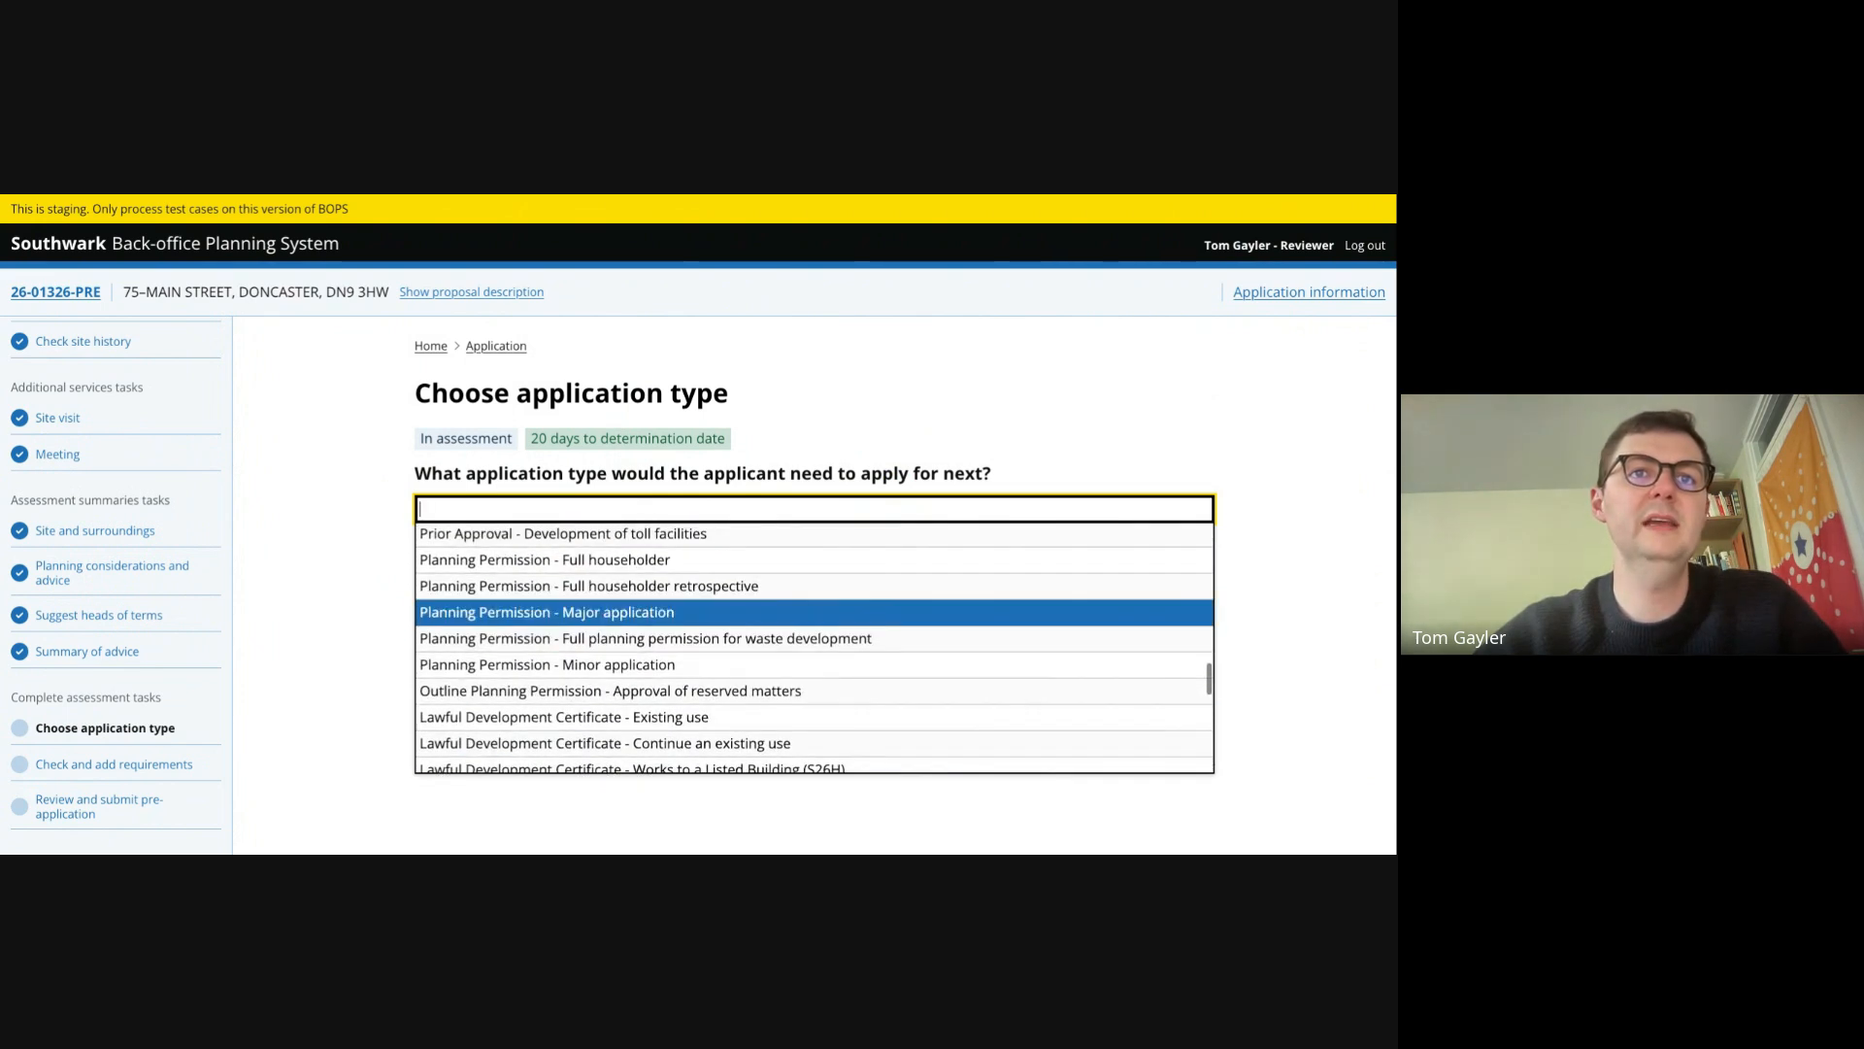
pyautogui.click(554, 568)
pyautogui.click(545, 570)
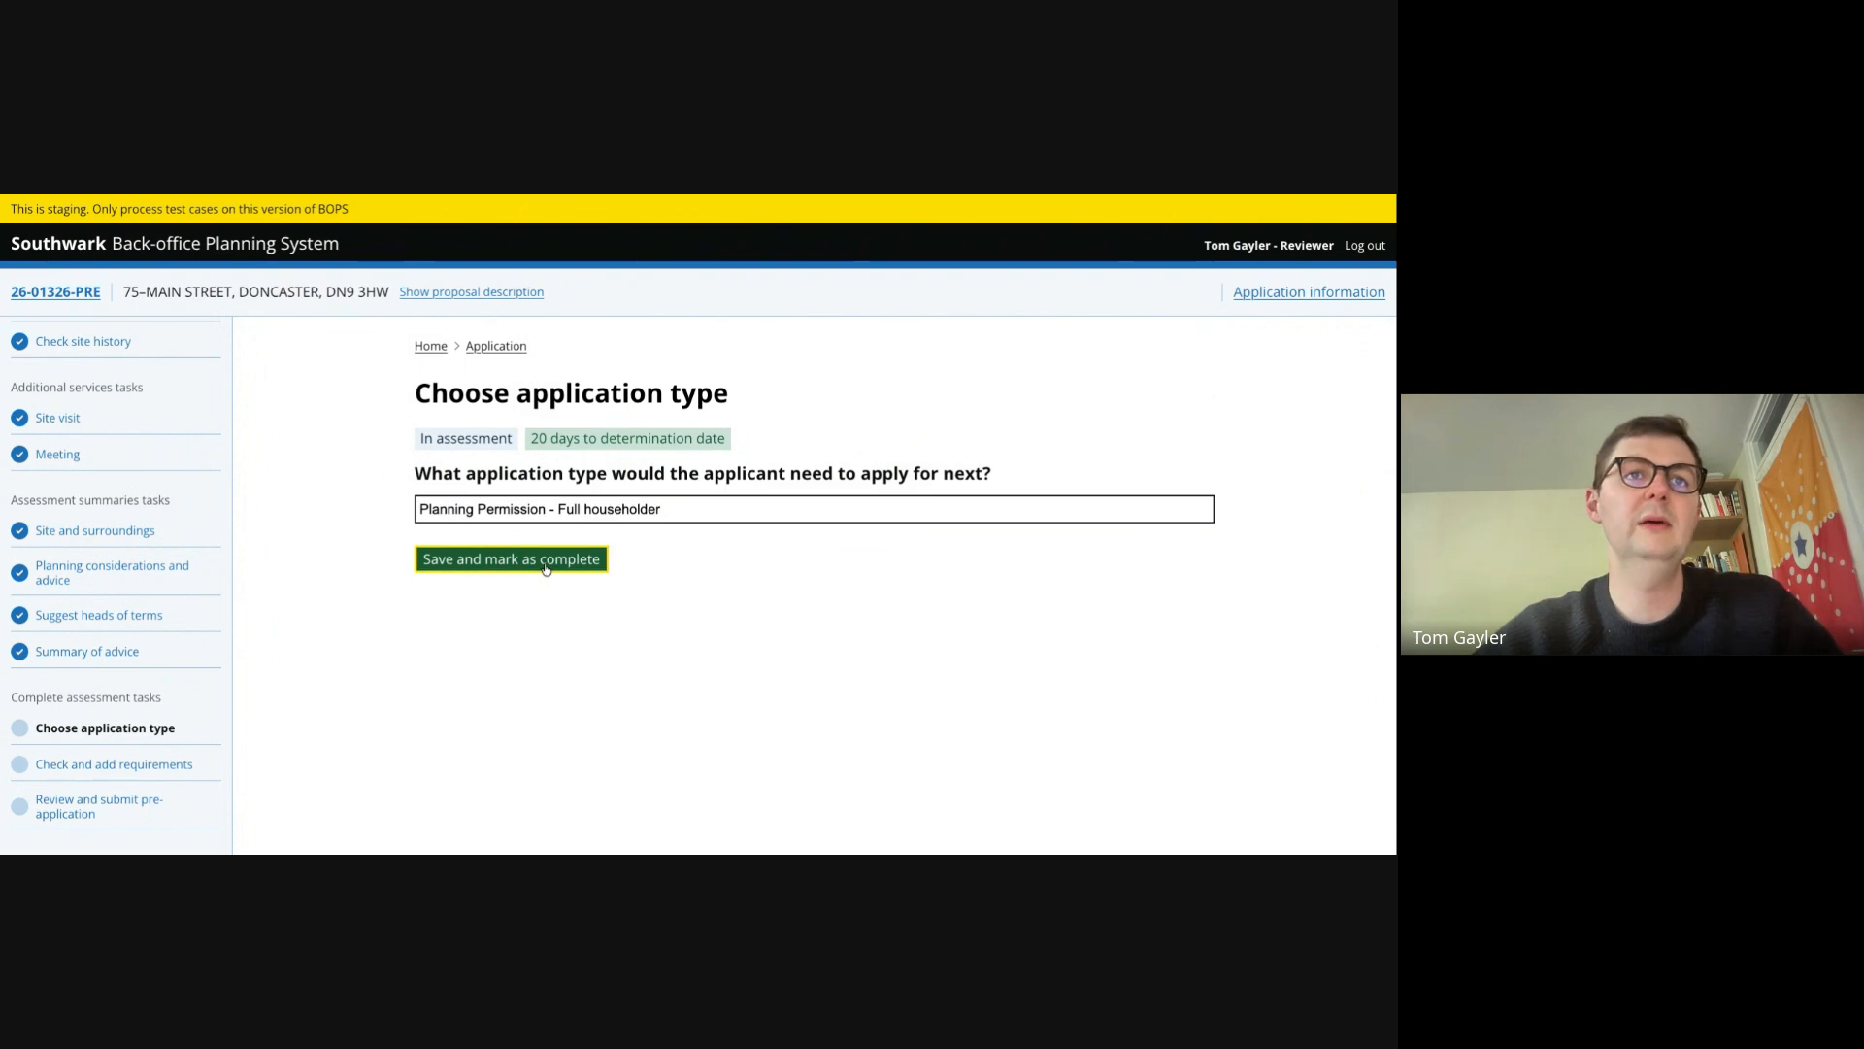
# - Open Check and add requirements and review the requirement categories listed
pyautogui.click(146, 765)
pyautogui.scroll(-3, 515, 349)
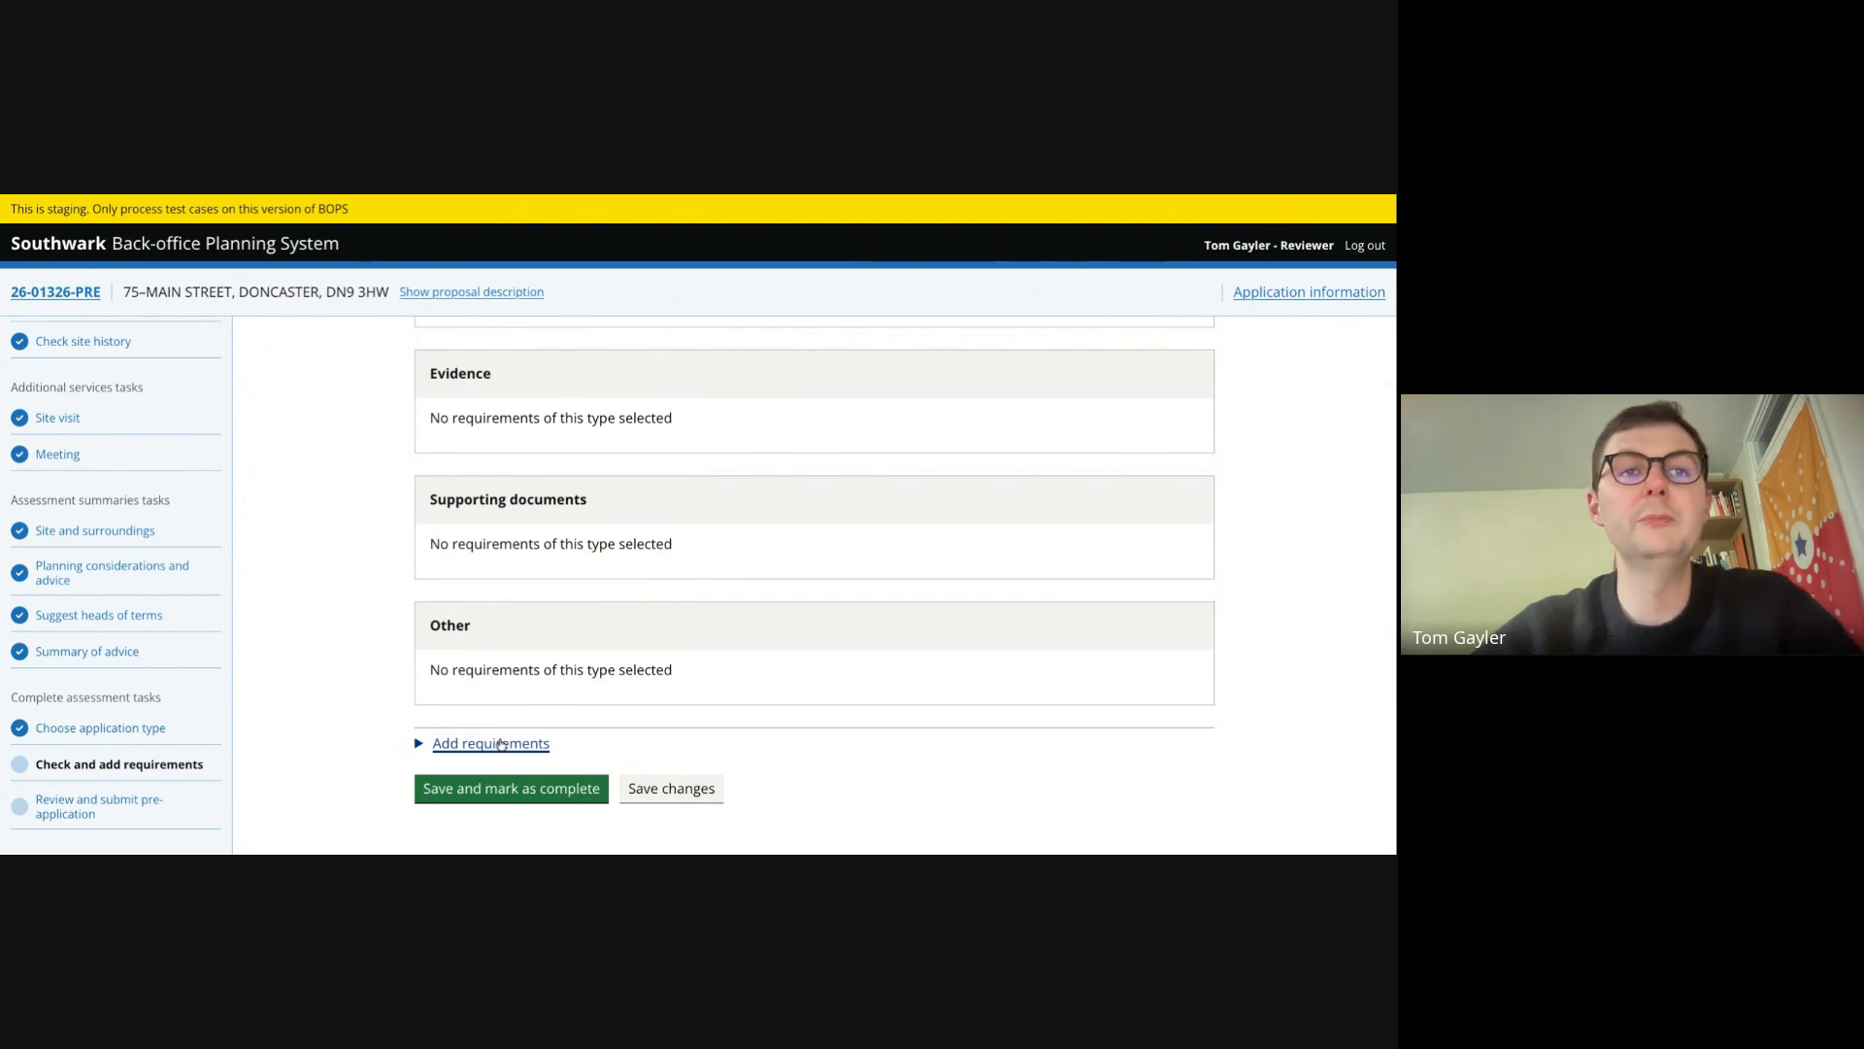
pyautogui.scroll(2, 493, 445)
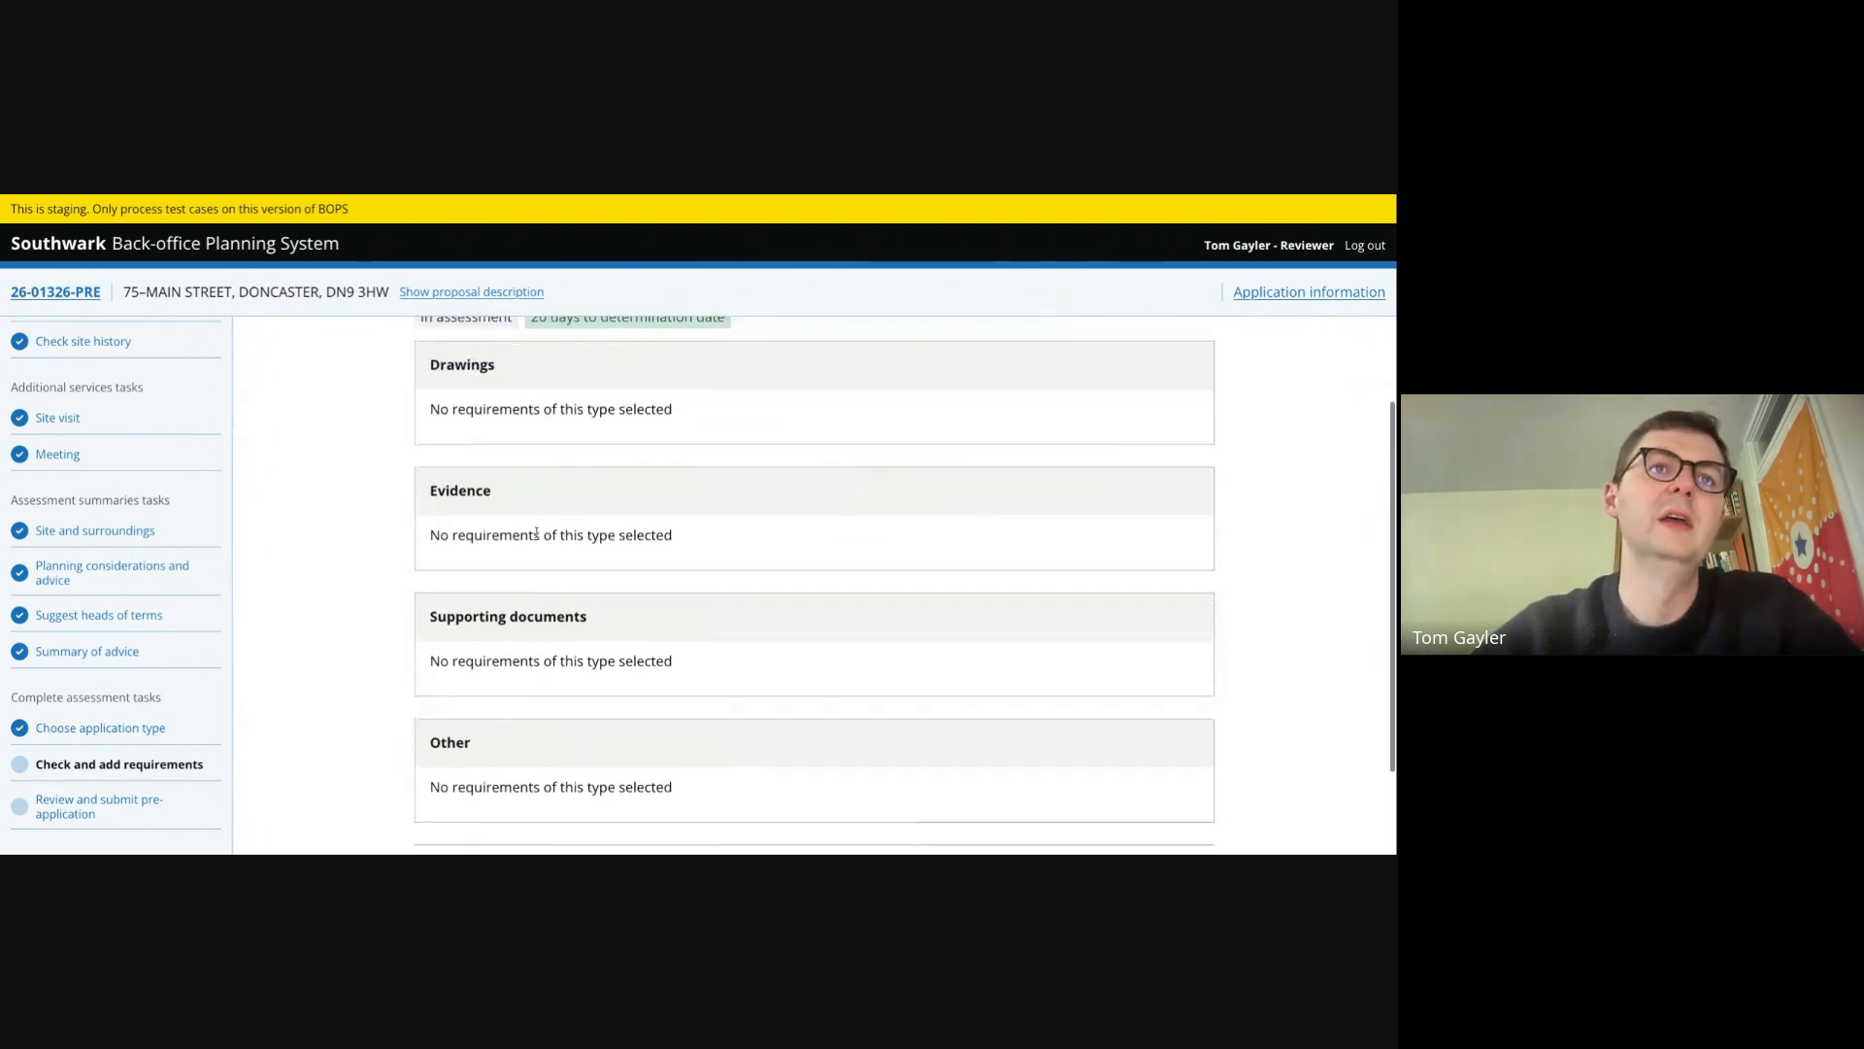
pyautogui.scroll(-2, 505, 483)
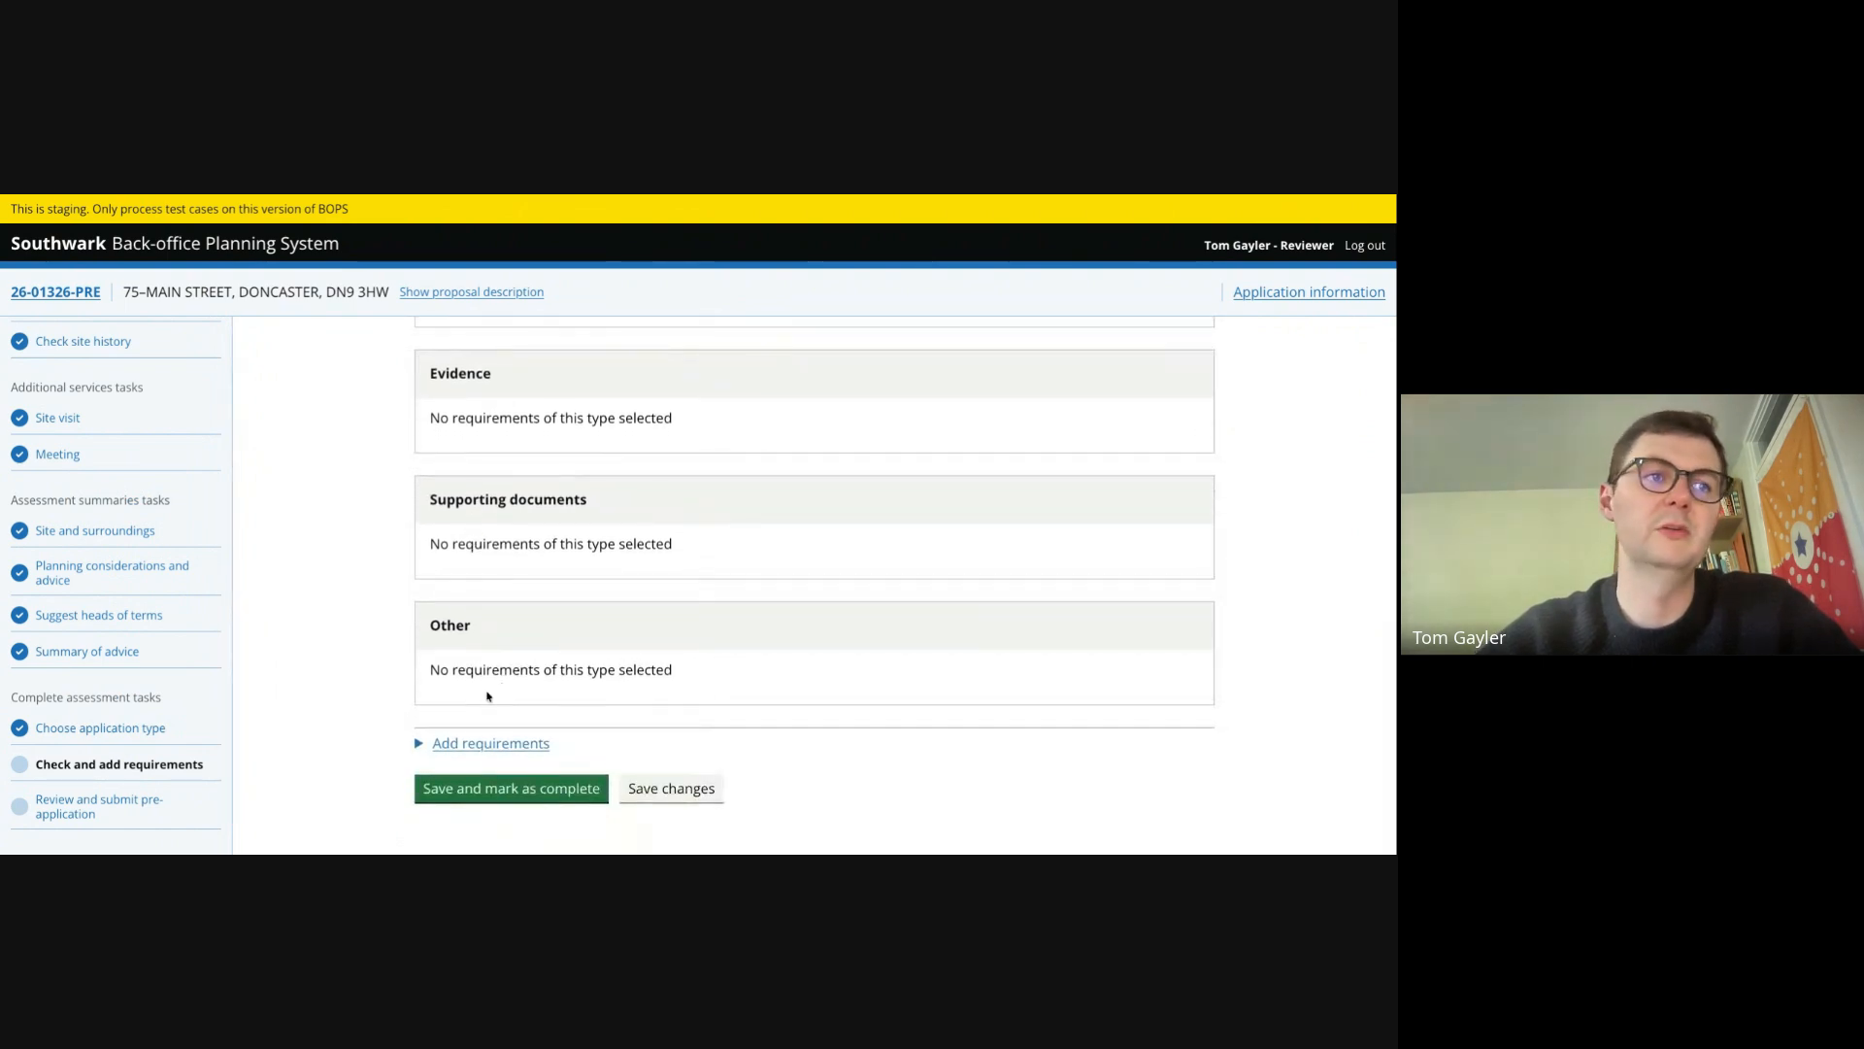
# - Add Elevation drawings, Floor plans, Location plan and Roof plan as drawing requirements
pyautogui.click(490, 743)
pyautogui.scroll(-3, 469, 621)
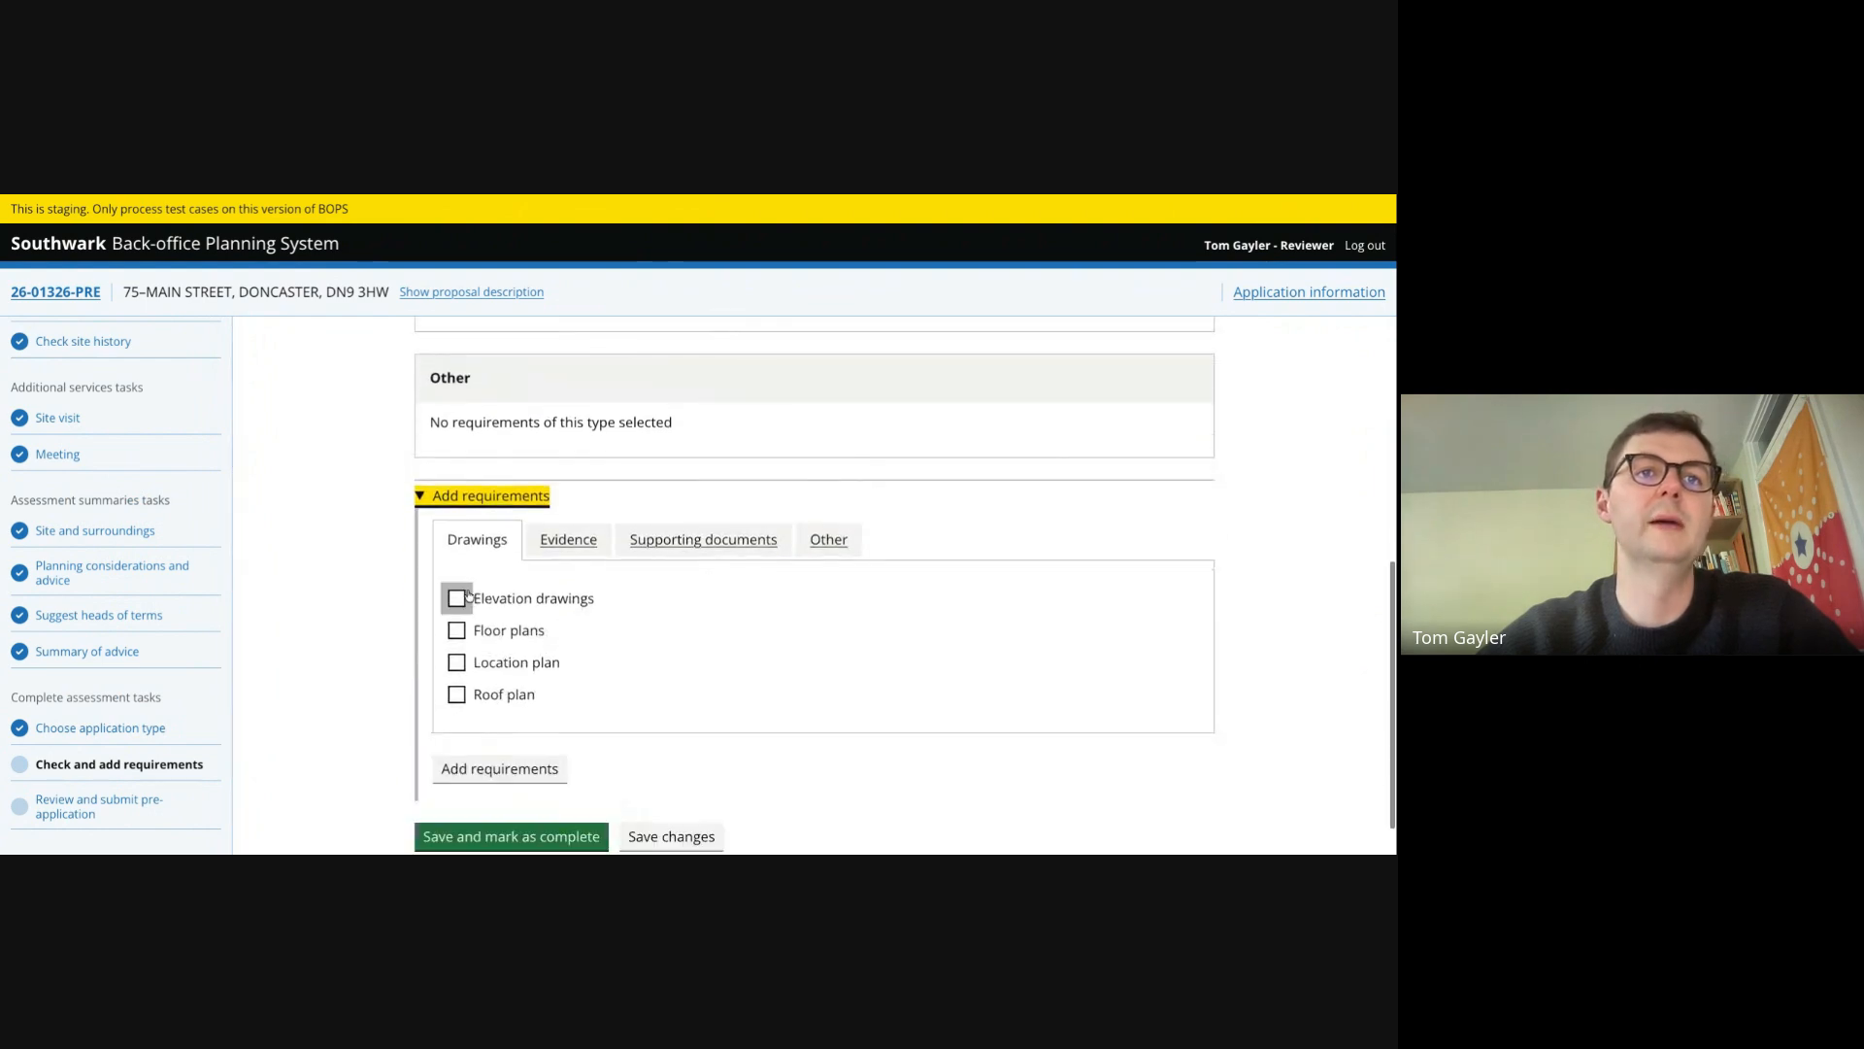
pyautogui.click(458, 598)
pyautogui.click(457, 630)
pyautogui.click(457, 662)
pyautogui.click(456, 694)
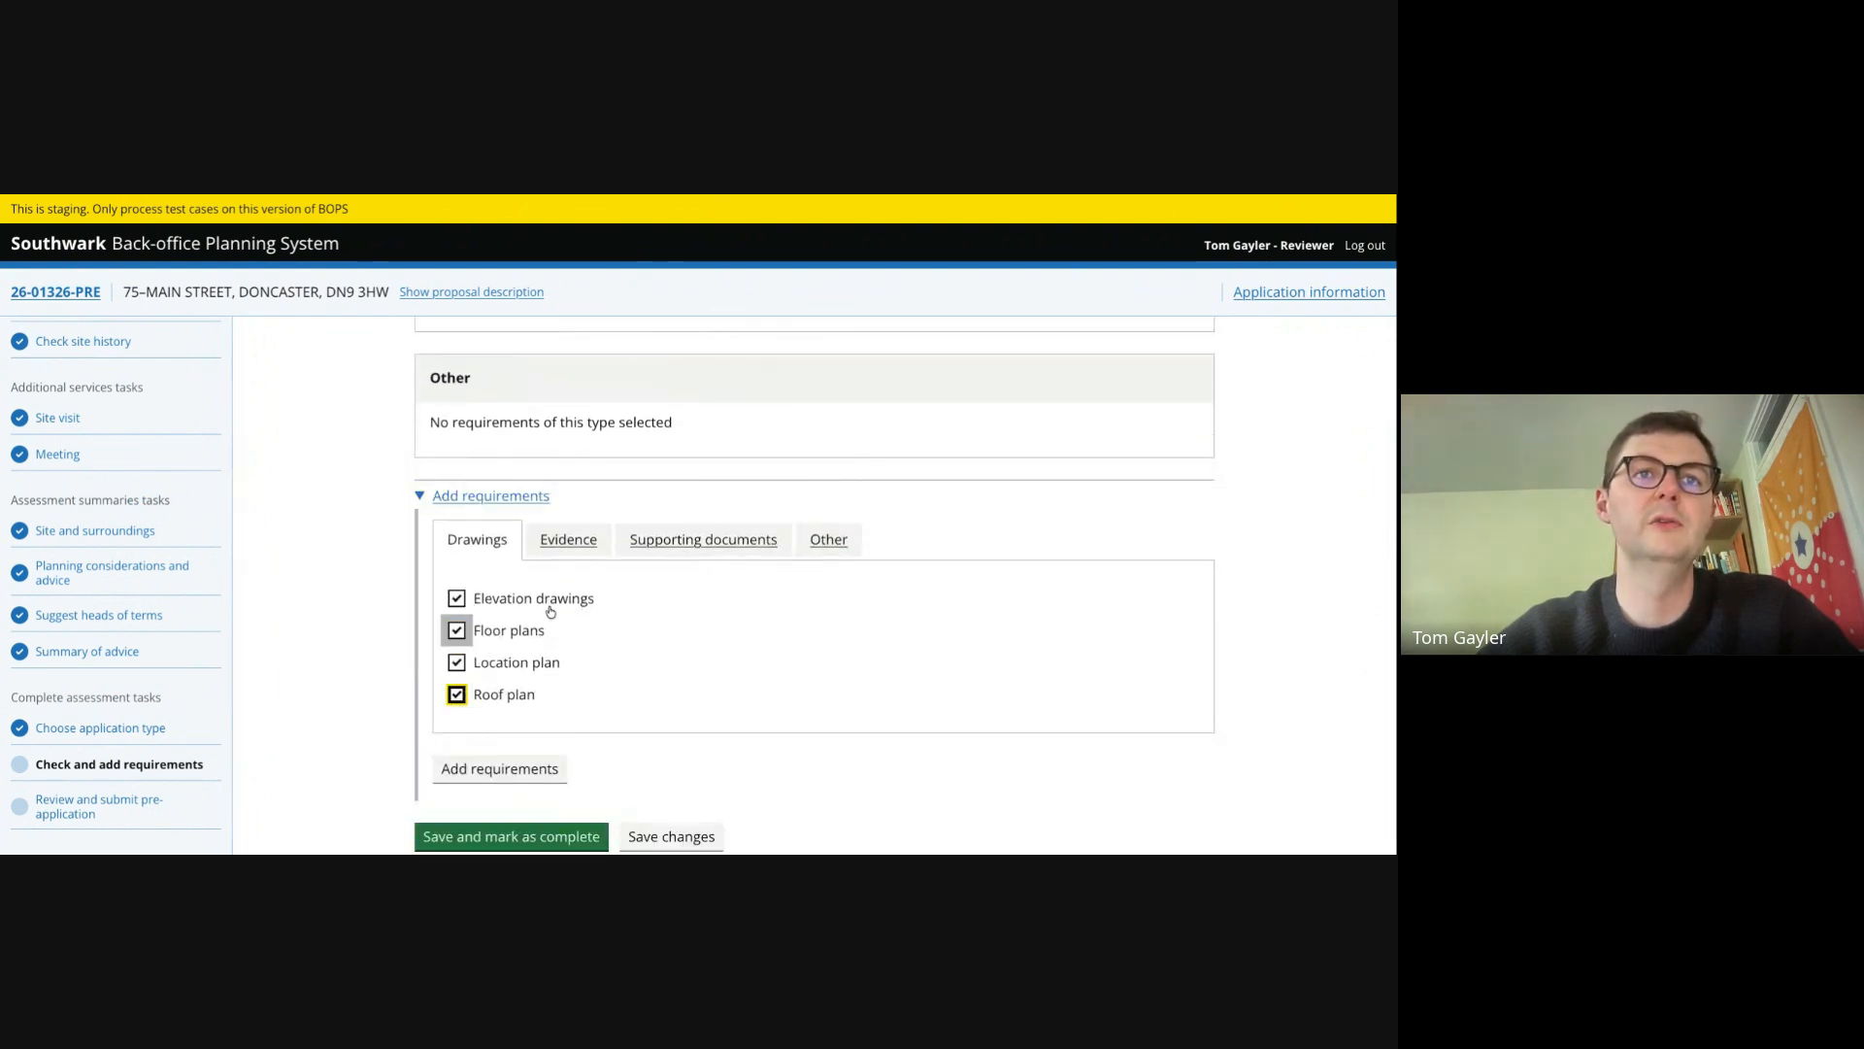
pyautogui.click(500, 768)
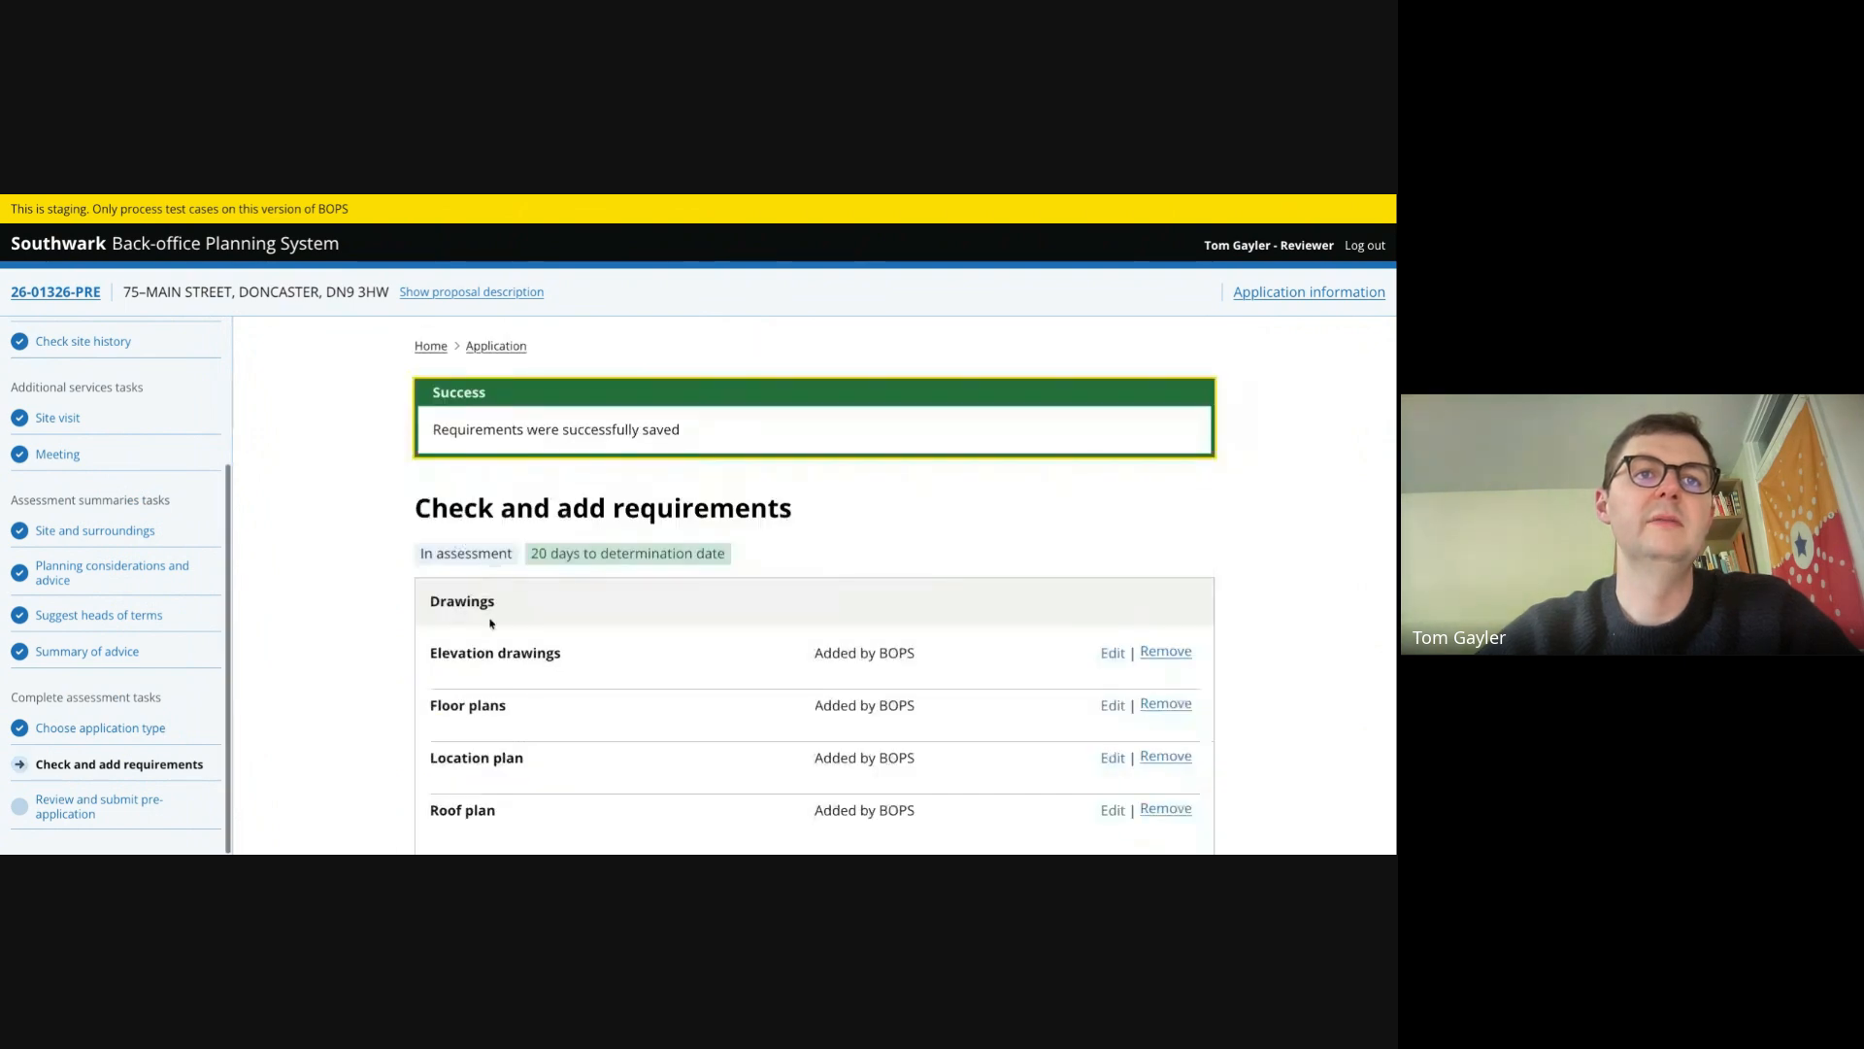
# - Save the requirements and mark the Check and add requirements task as complete
pyautogui.scroll(-3, 491, 623)
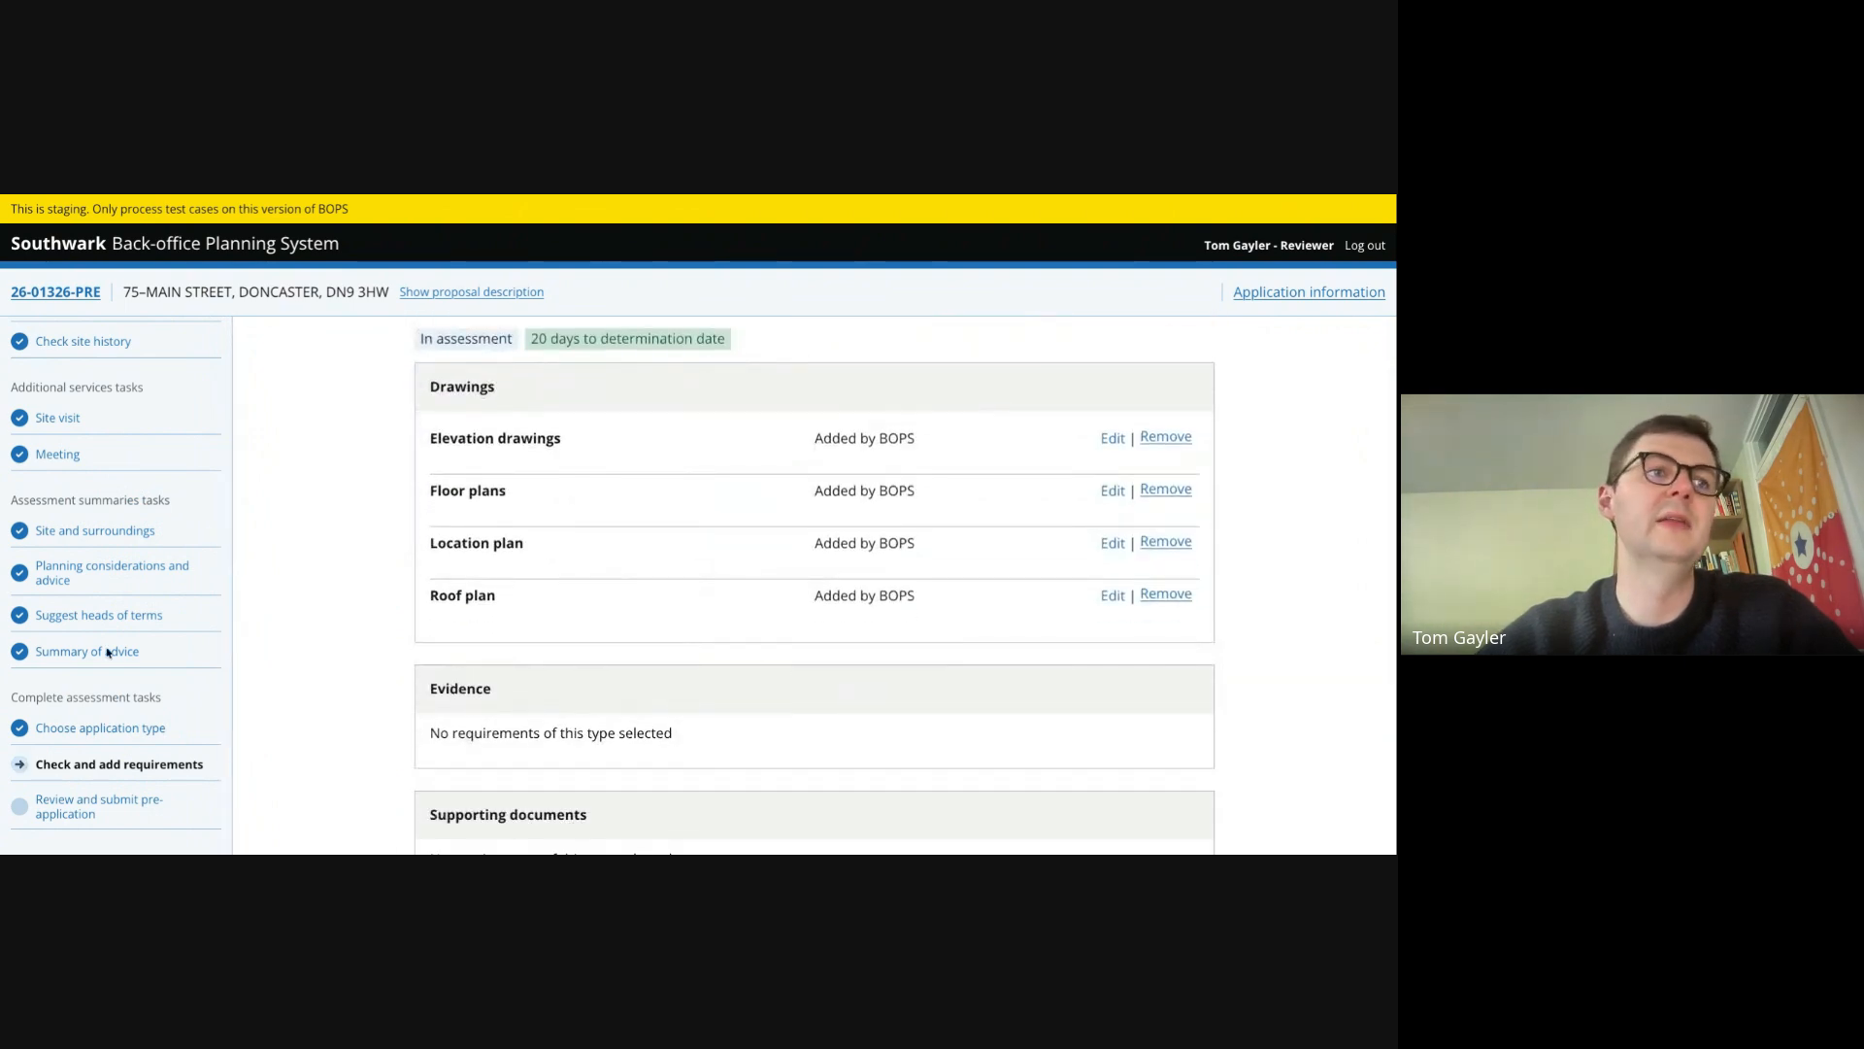
pyautogui.scroll(-3, 407, 690)
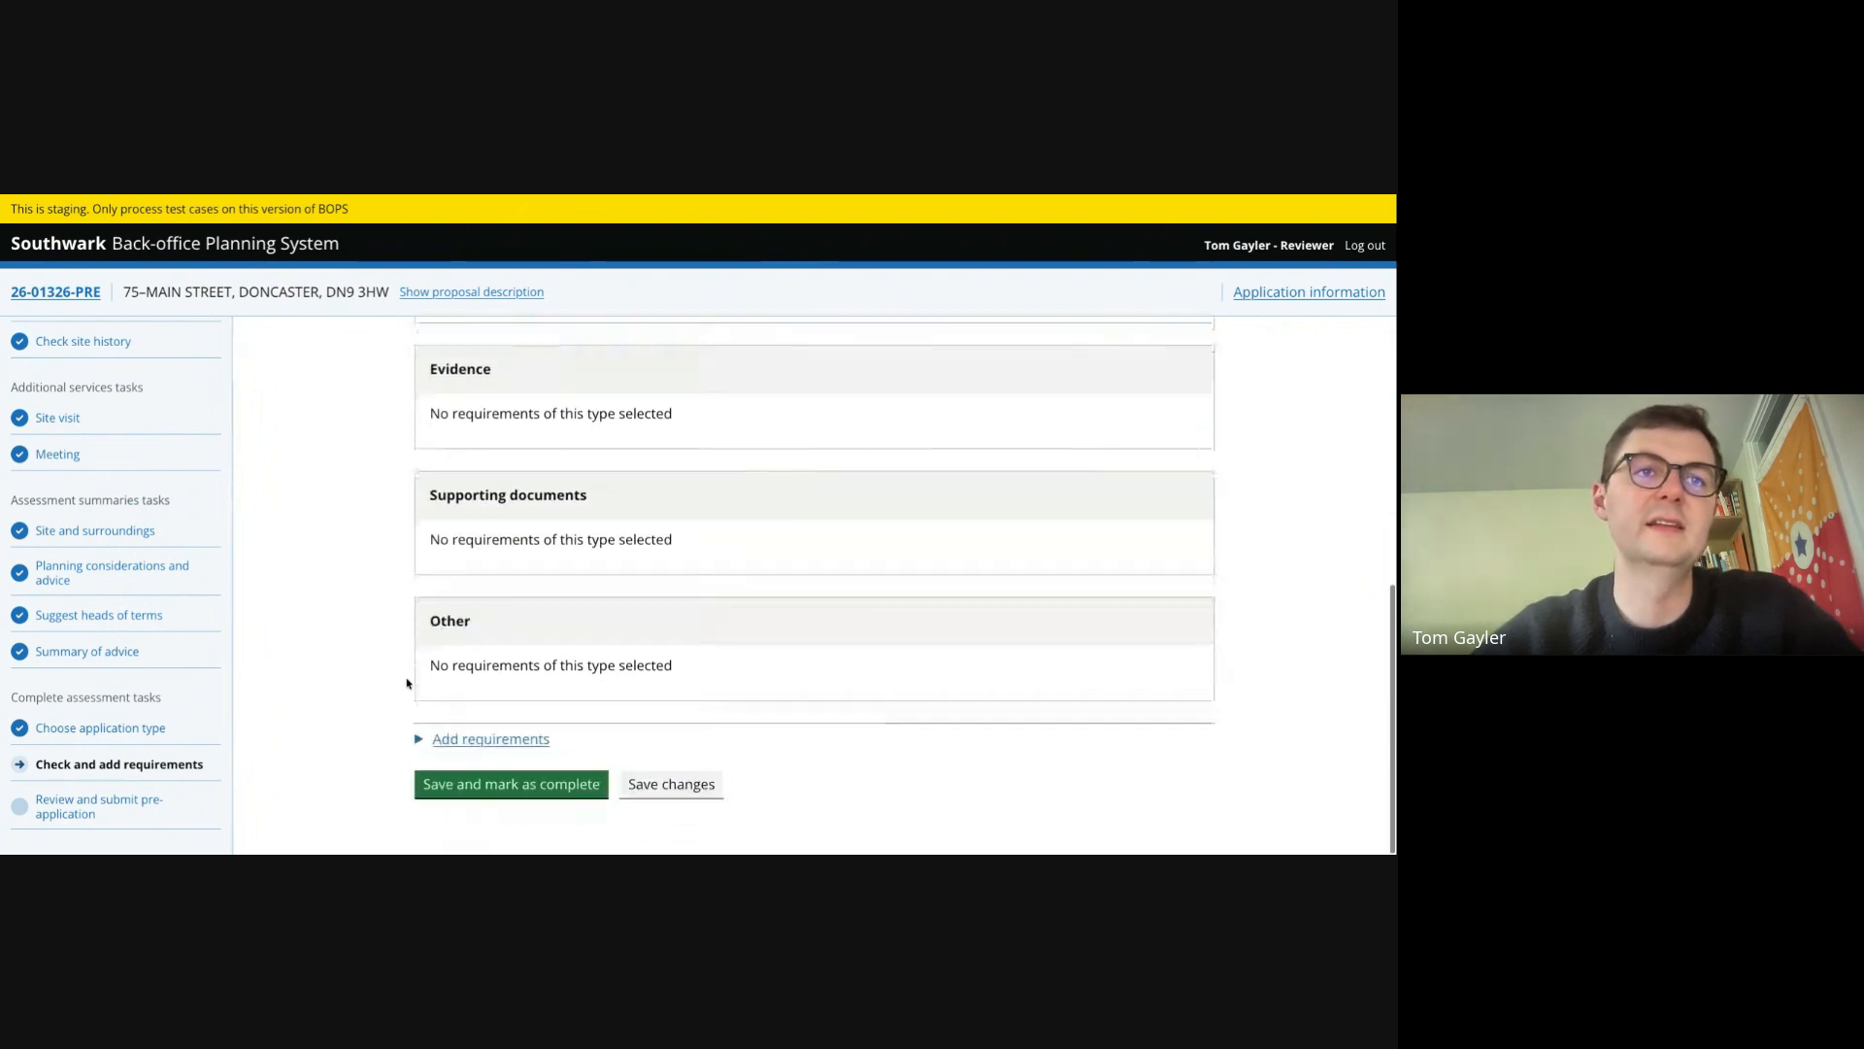
pyautogui.click(499, 782)
pyautogui.scroll(-2, 243, 661)
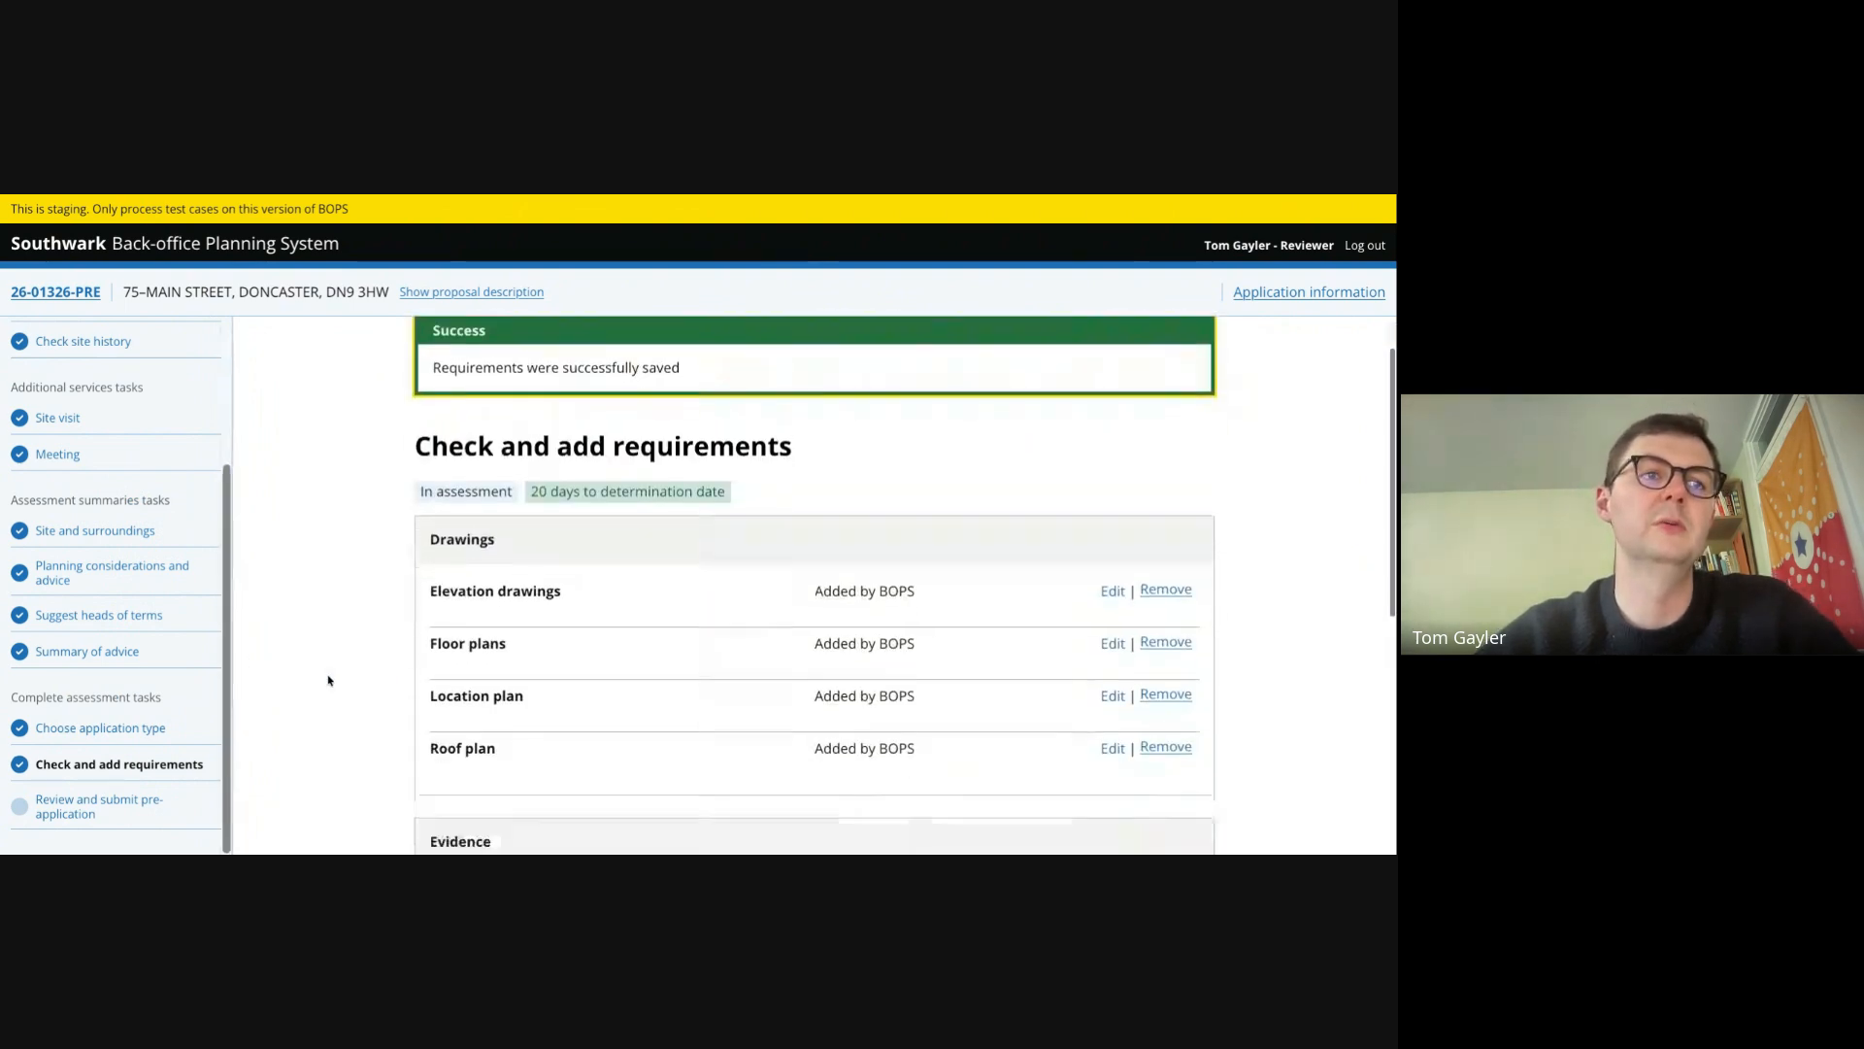
# - Open Review and submit pre-application and look through the application details, constraints, consultees, site history and documents tabs
pyautogui.click(78, 806)
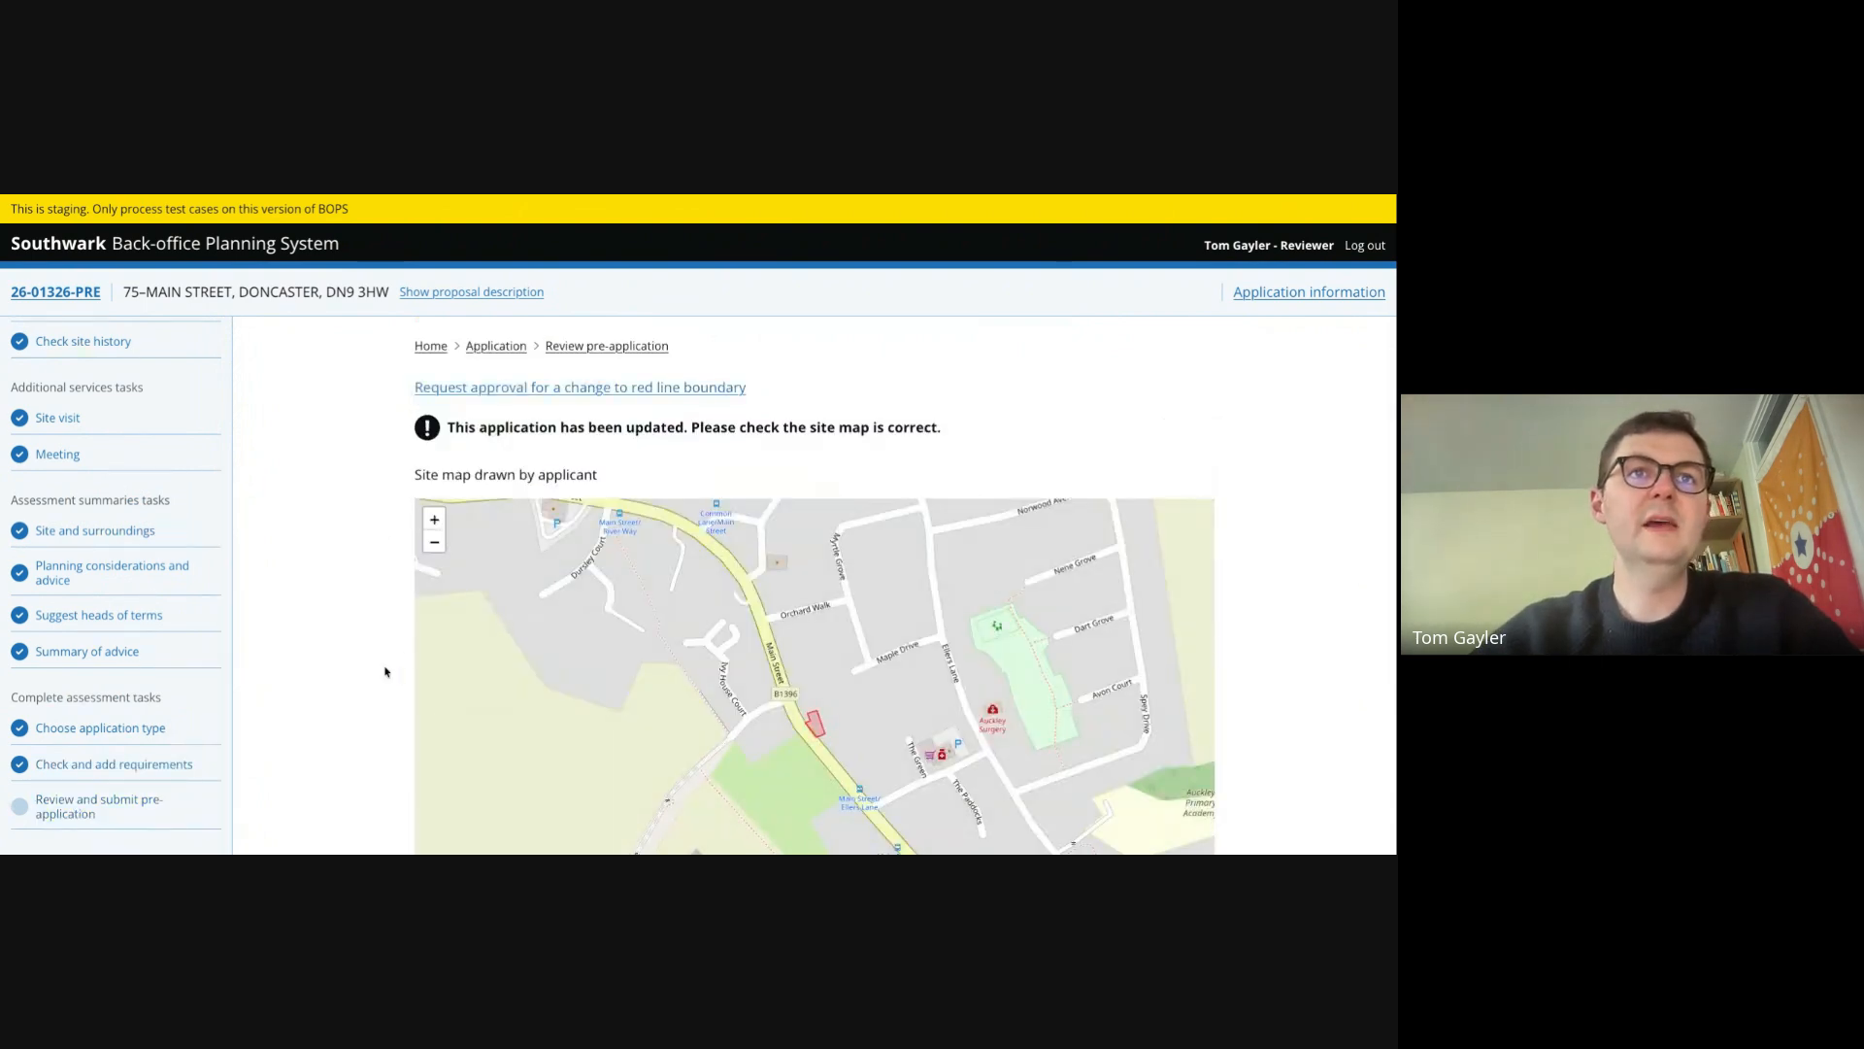
pyautogui.scroll(-10, 384, 671)
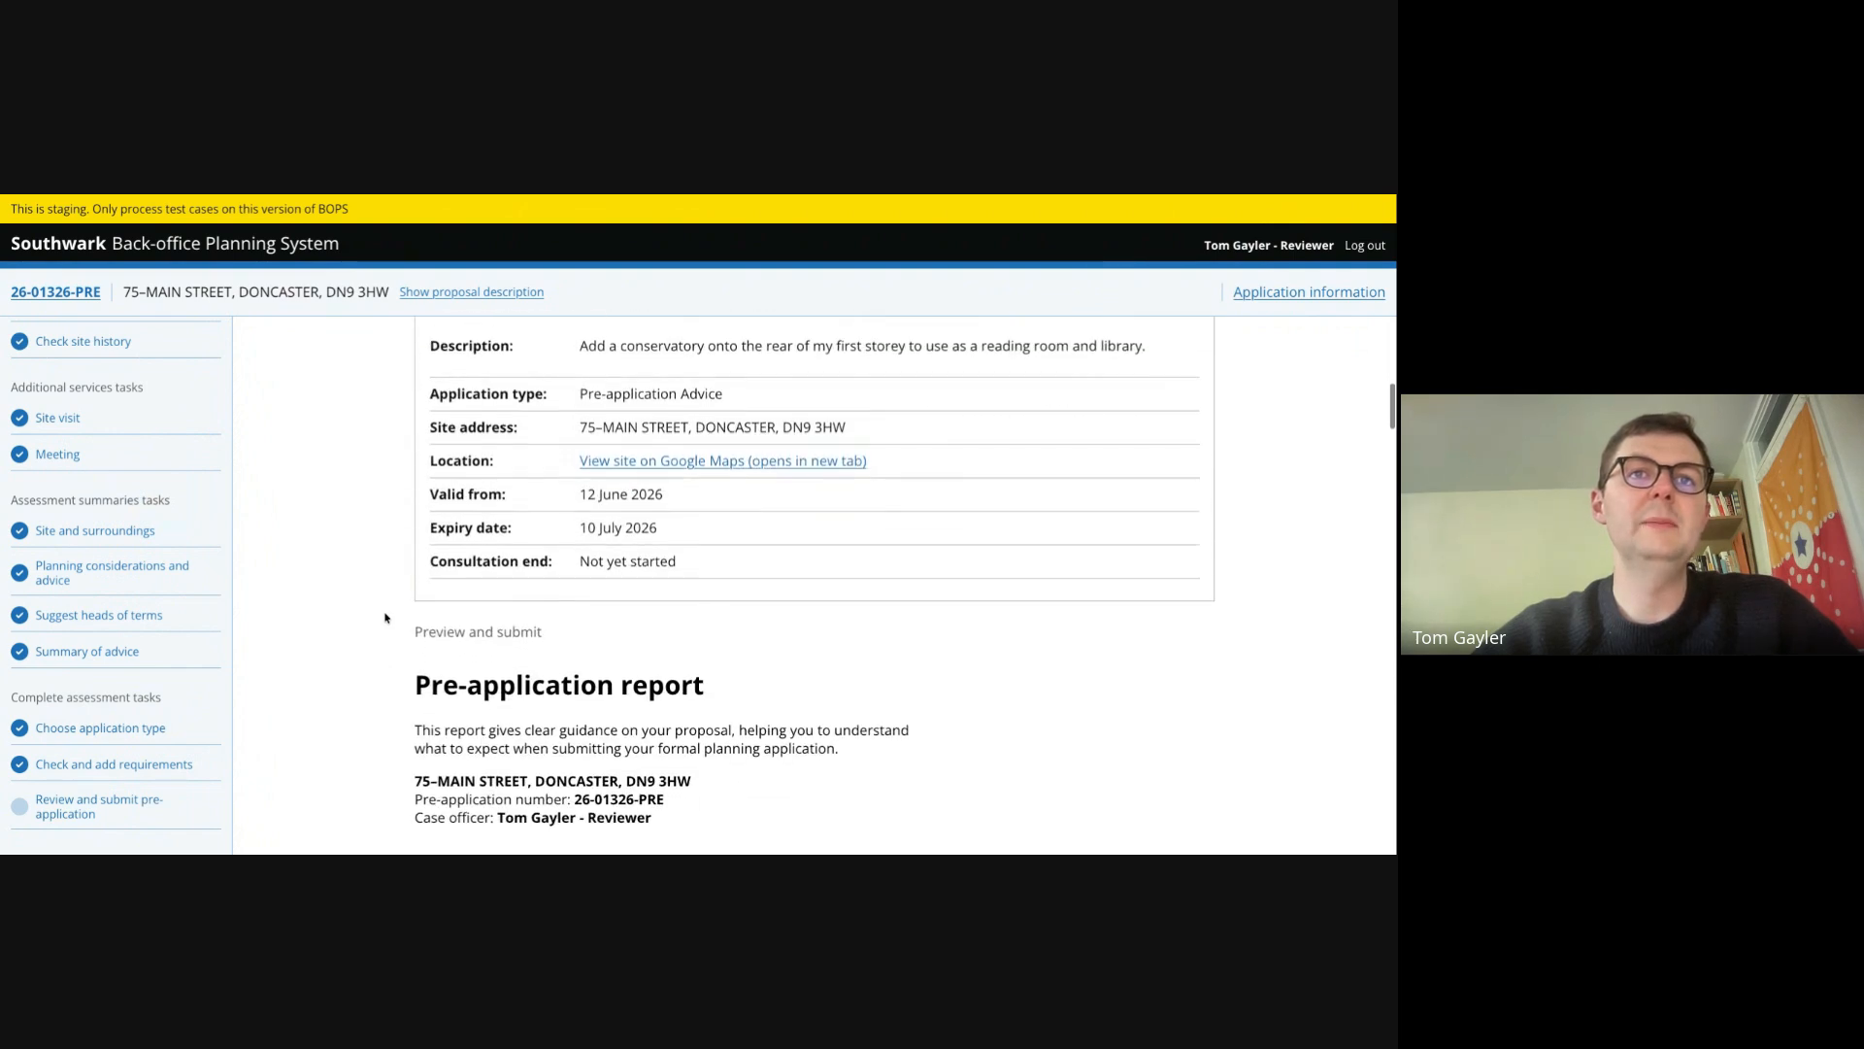
pyautogui.click(650, 339)
pyautogui.click(766, 339)
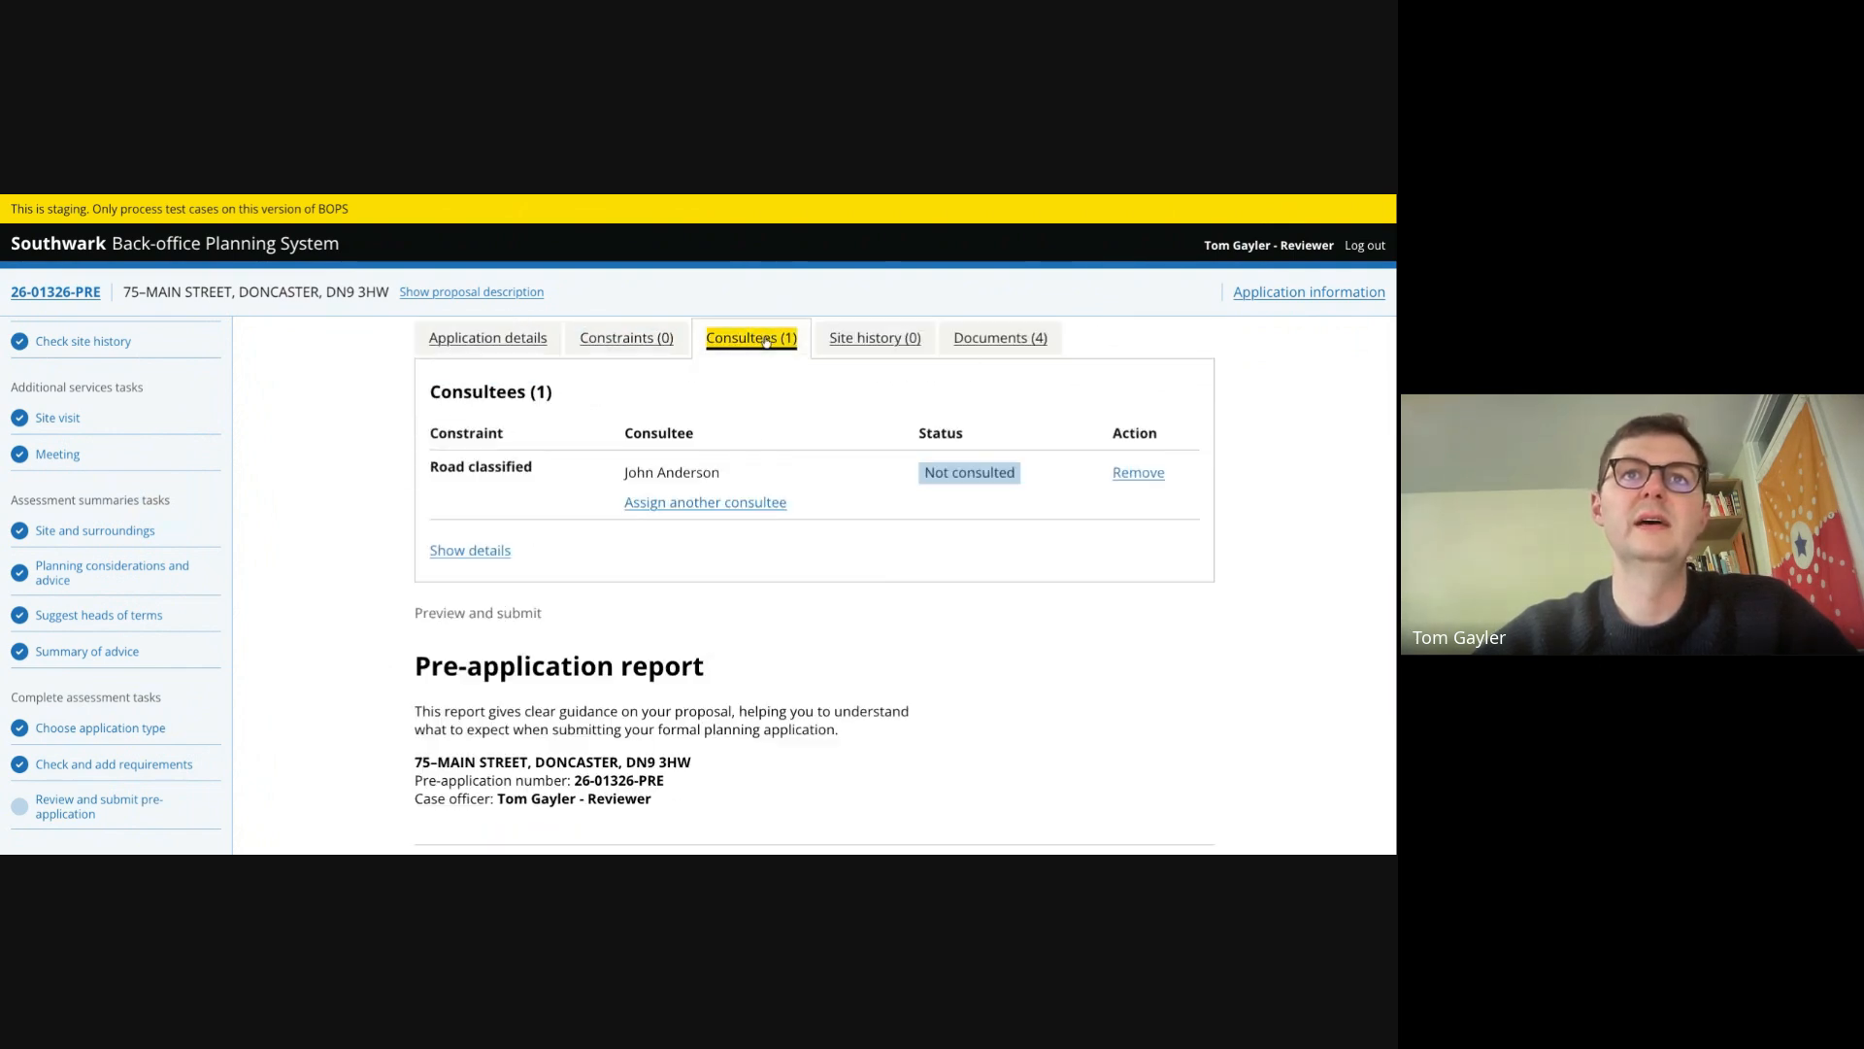
pyautogui.click(875, 338)
pyautogui.click(1000, 339)
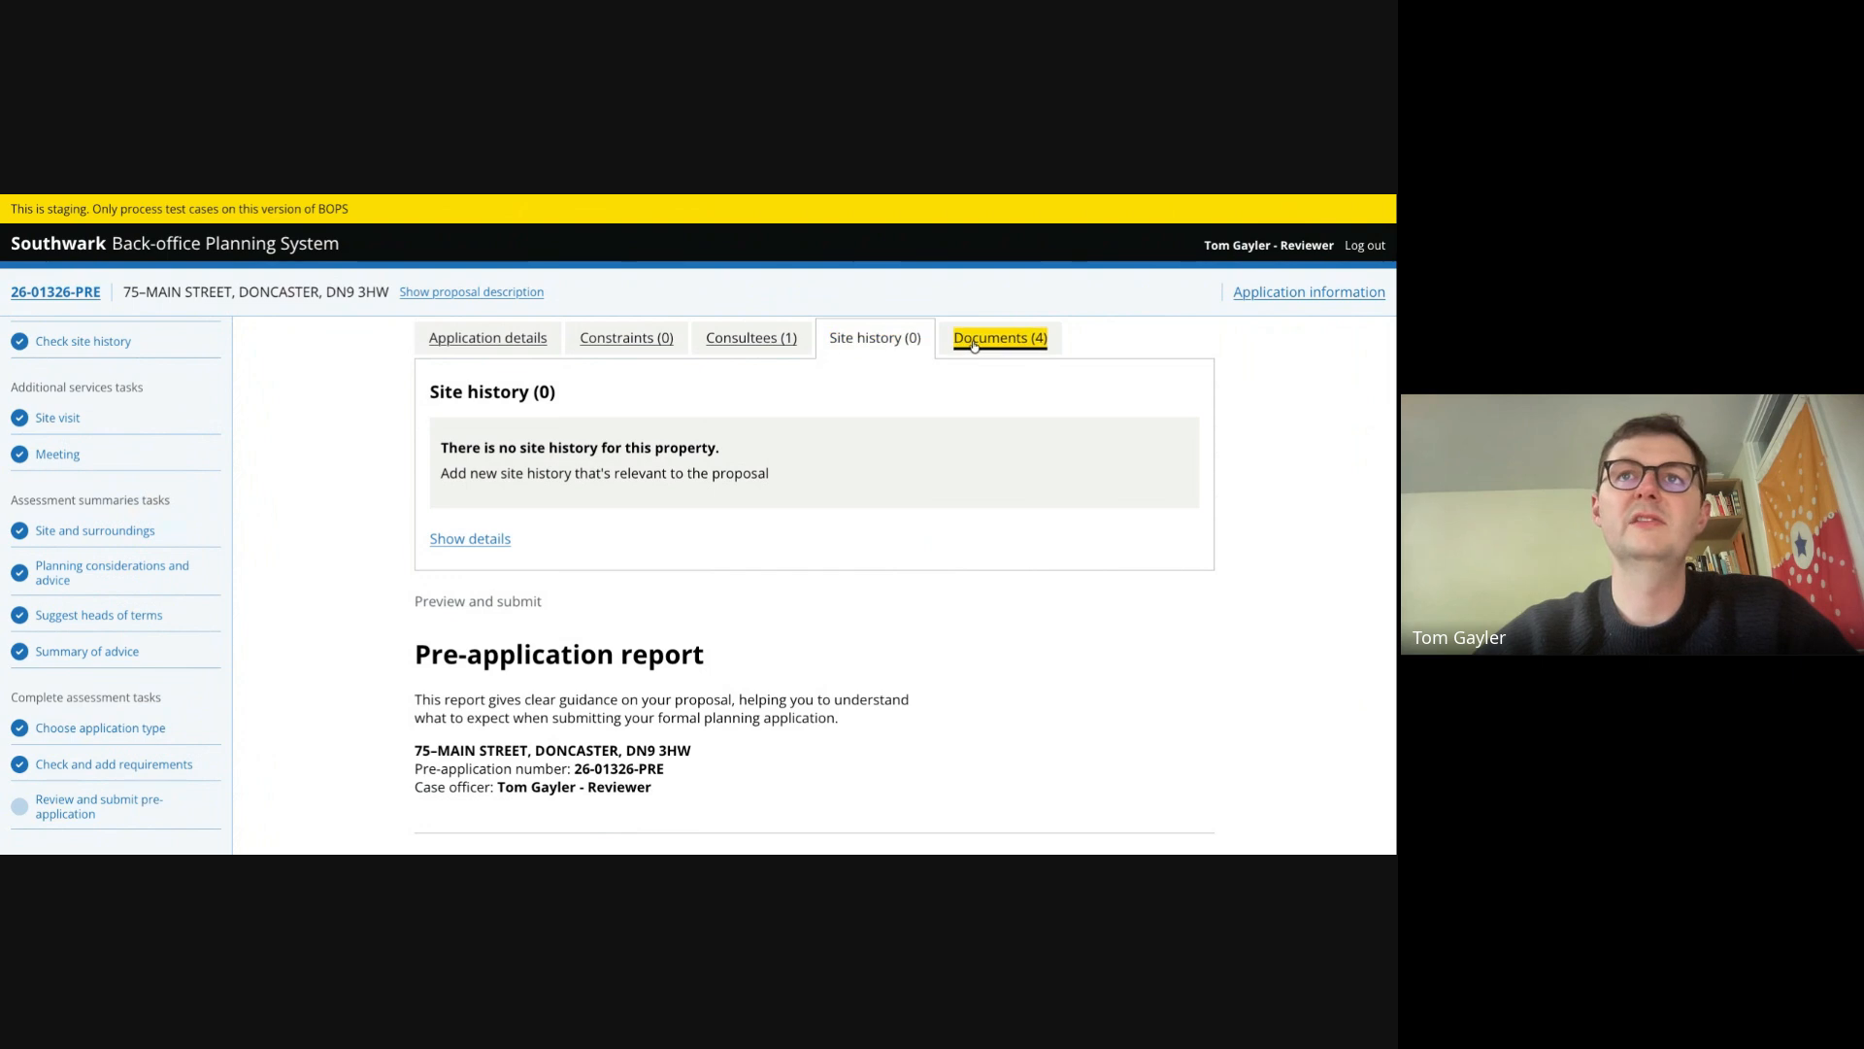
pyautogui.click(512, 336)
# - Read through the pre-application report preview, from the outcome and advice down to requirements and next steps
pyautogui.scroll(-4, 403, 542)
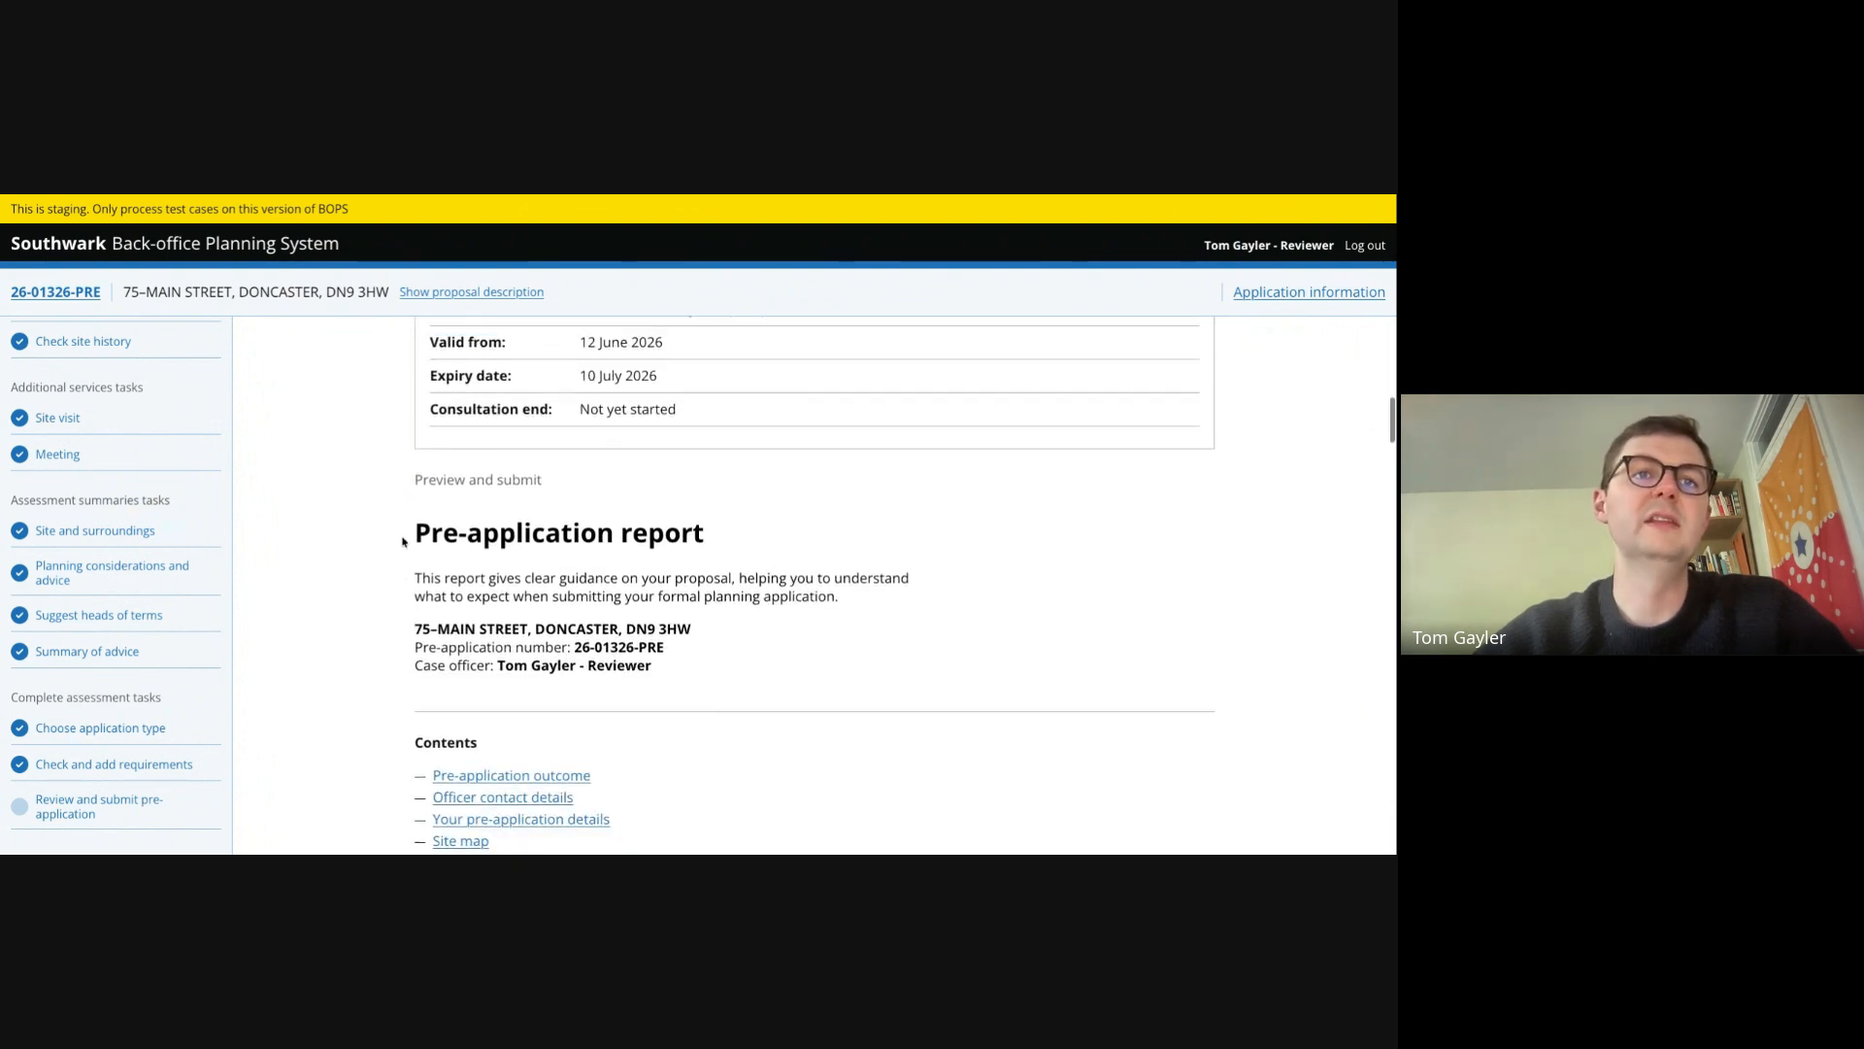
pyautogui.scroll(-3, 403, 541)
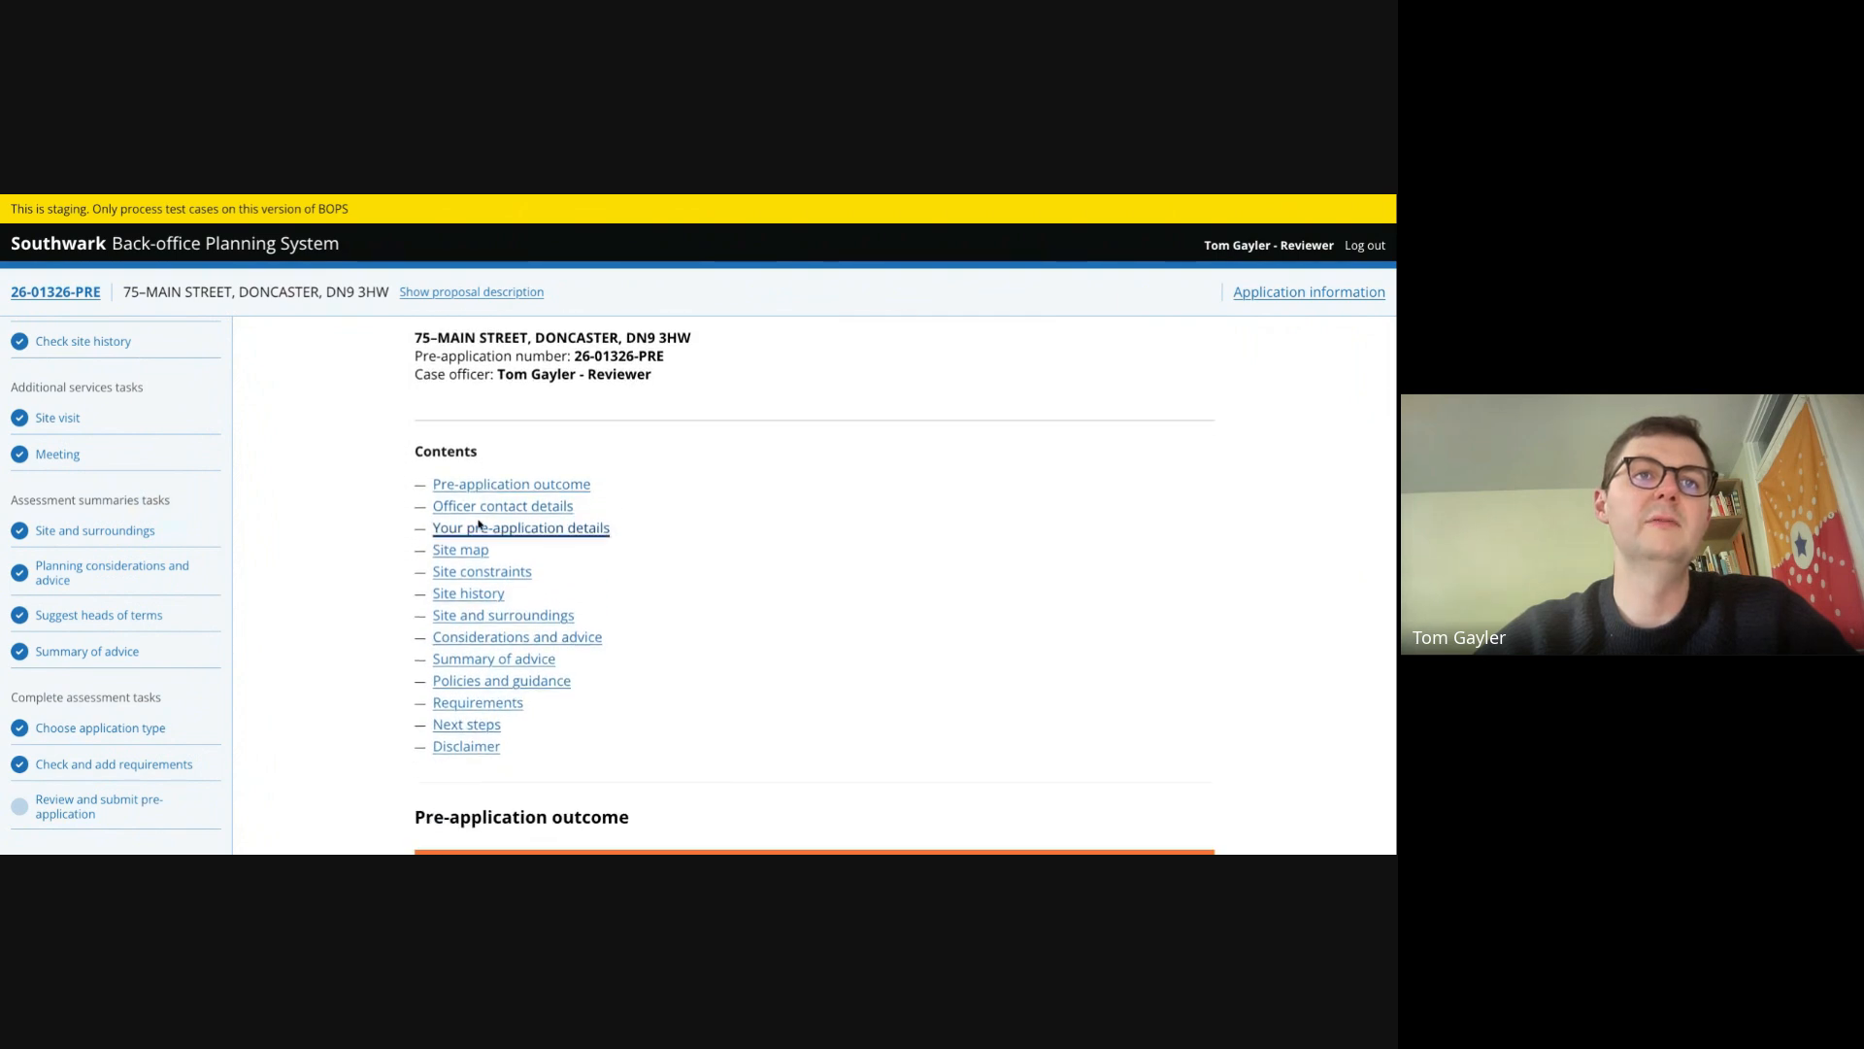
pyautogui.scroll(-4, 369, 738)
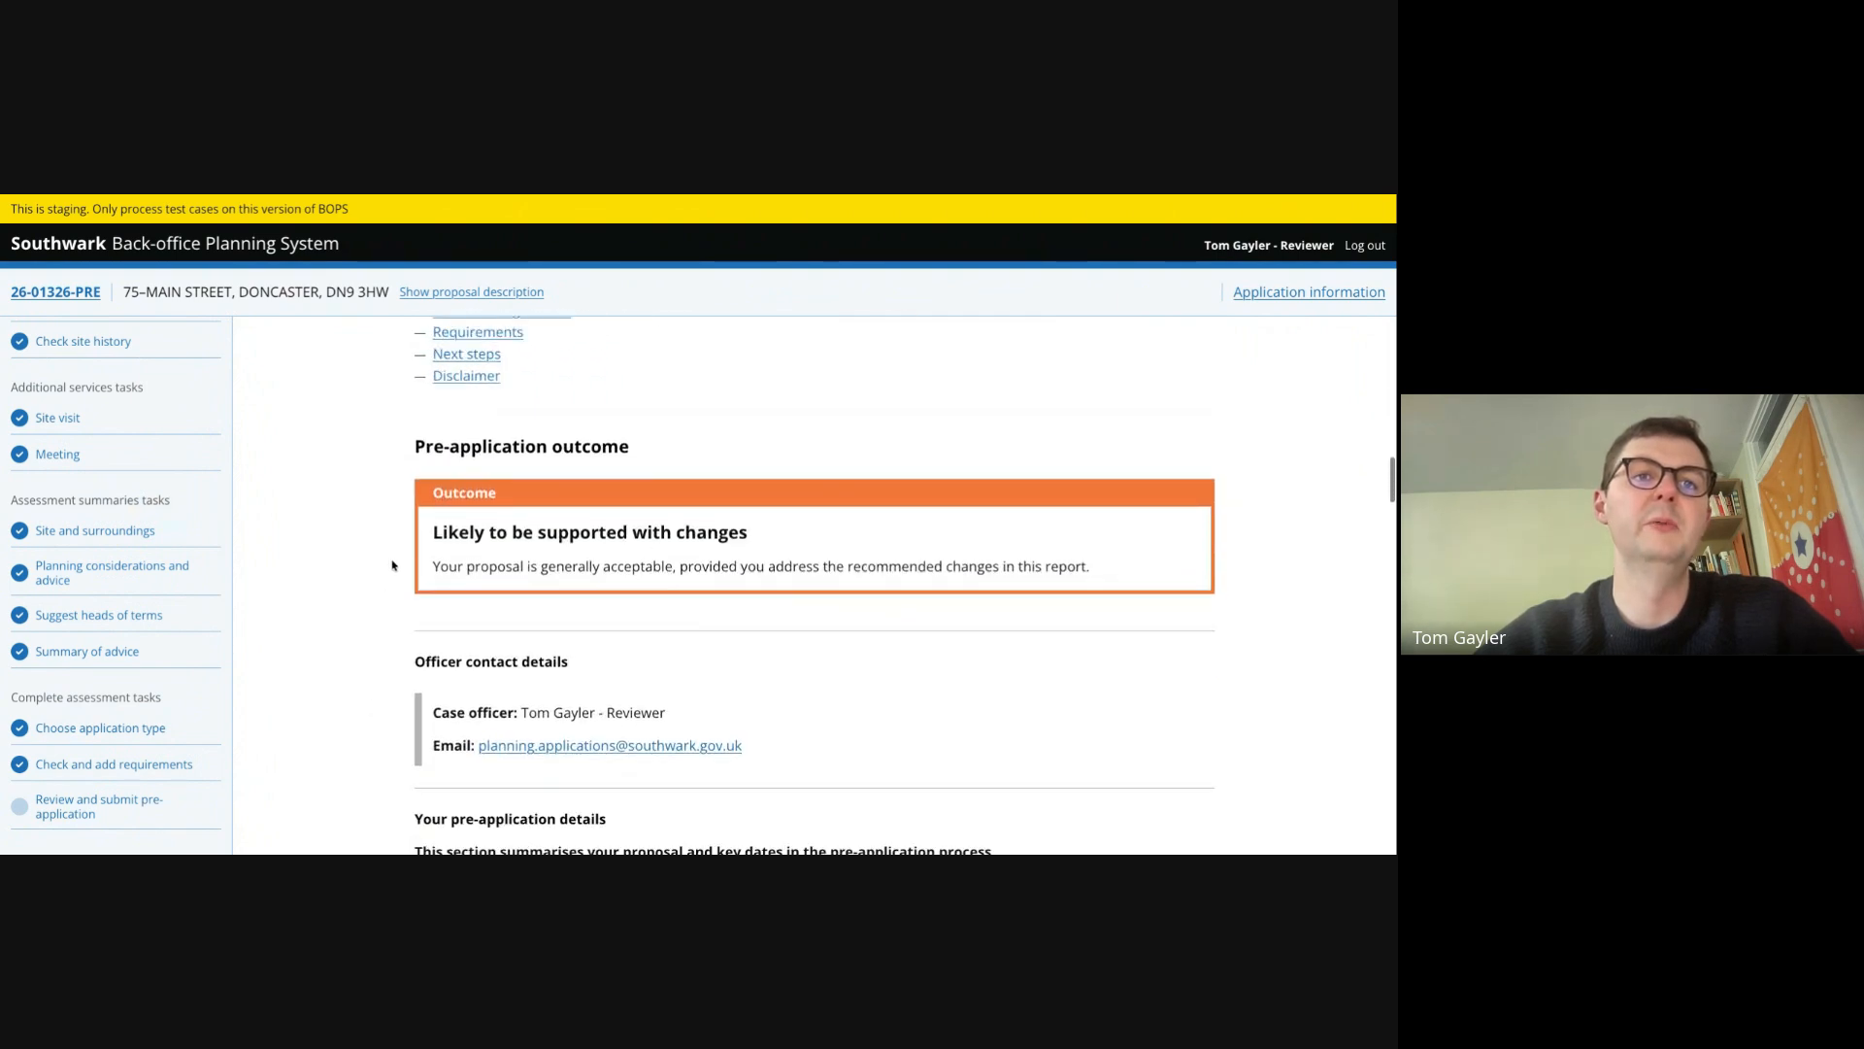
pyautogui.scroll(-2, 392, 565)
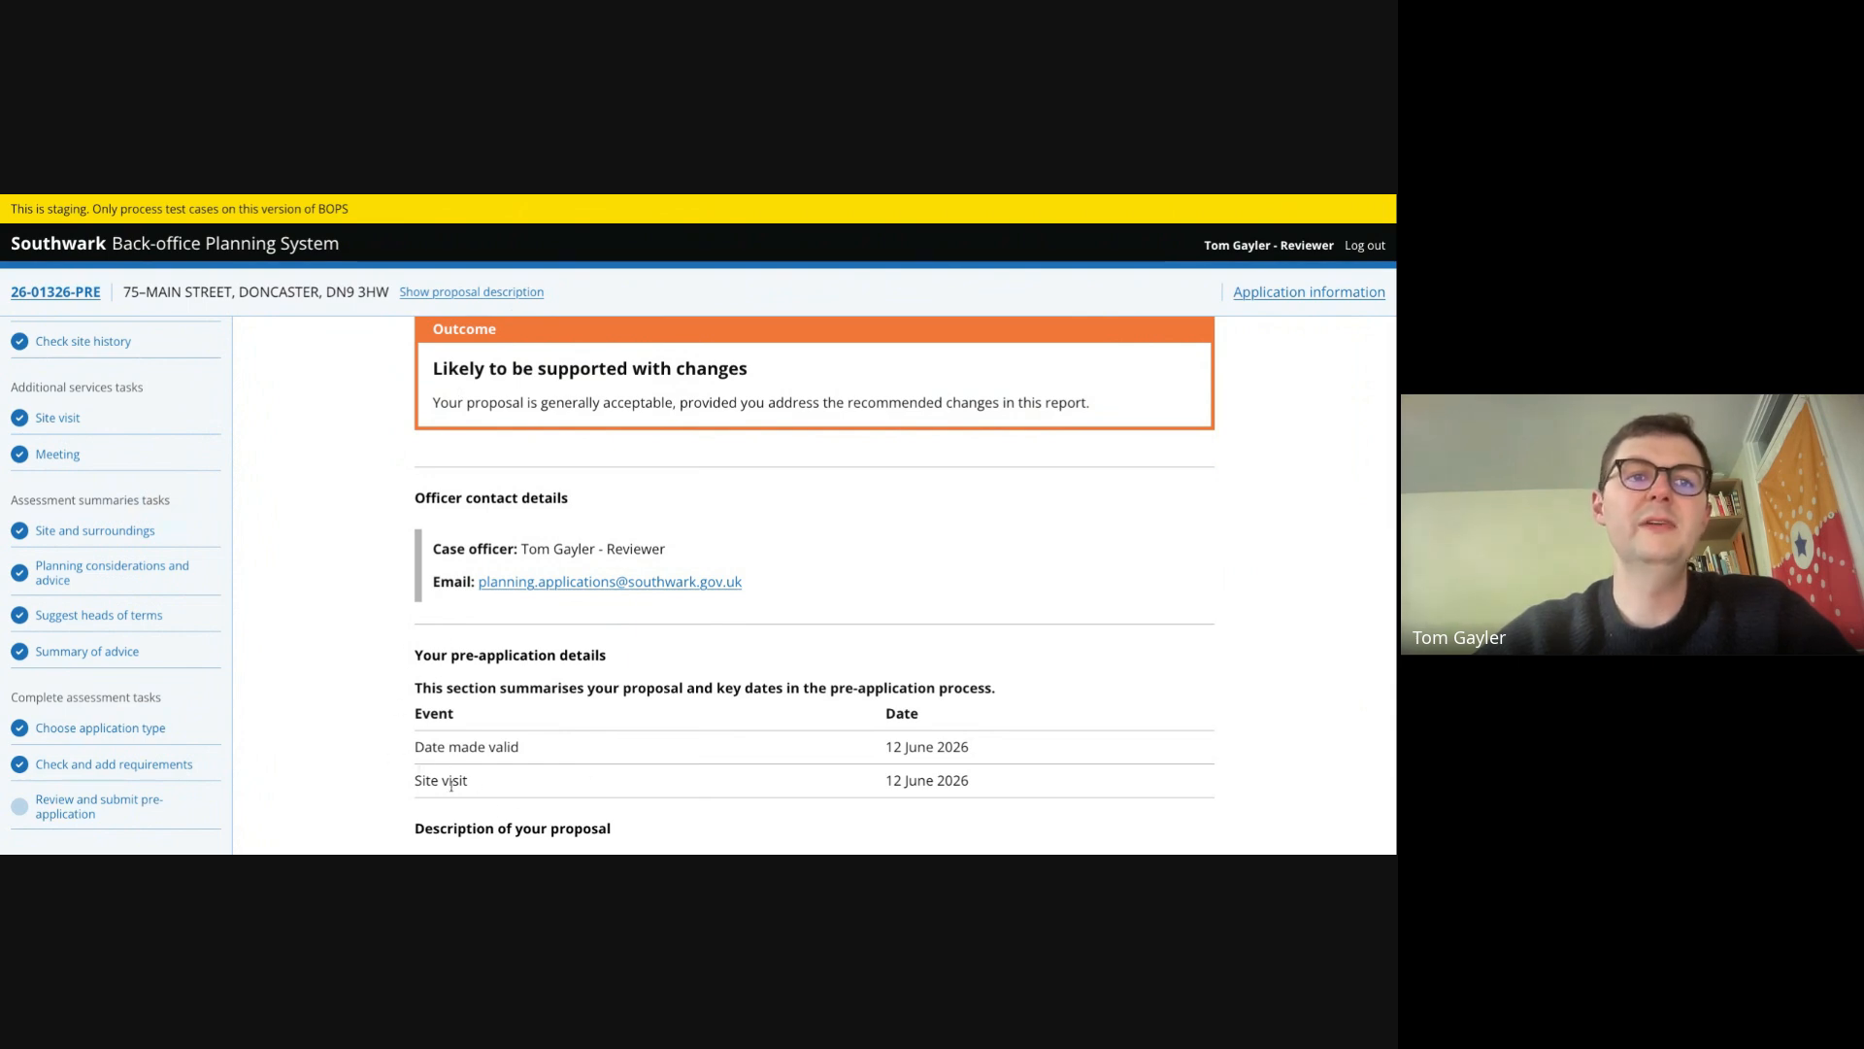
pyautogui.scroll(-7, 516, 653)
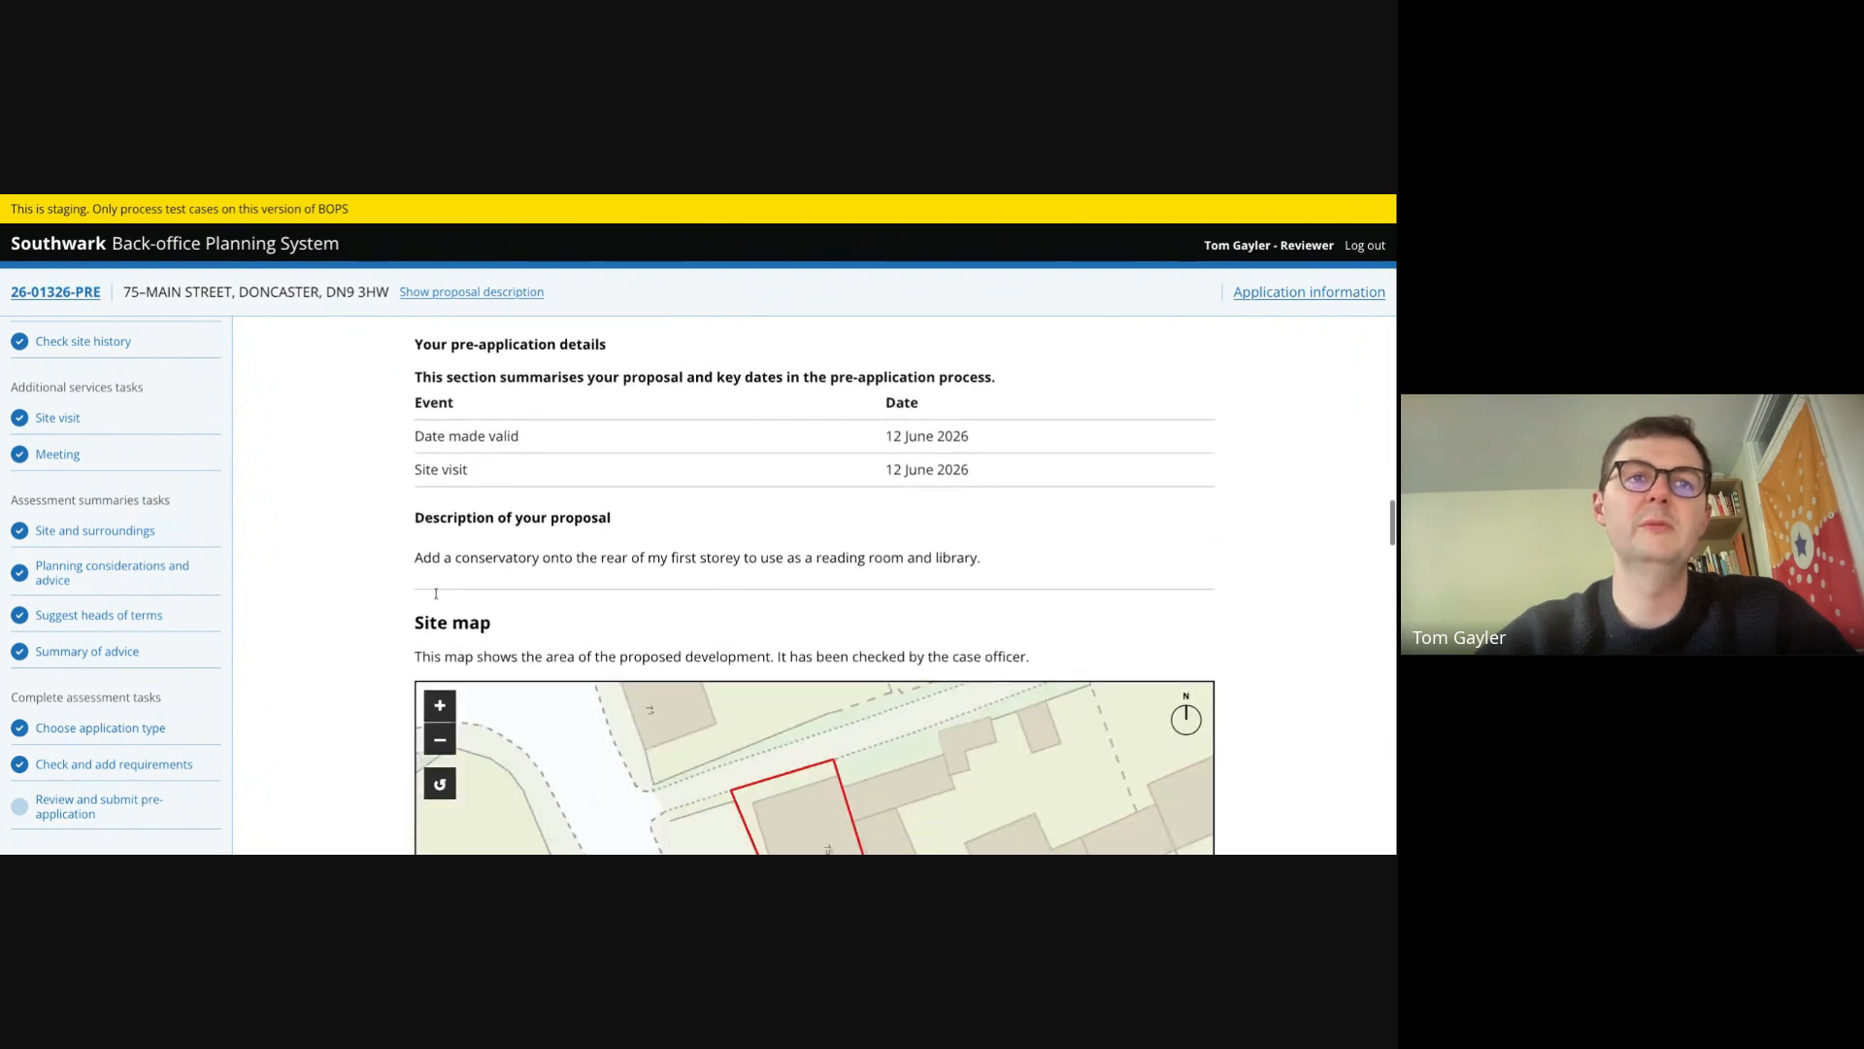
pyautogui.scroll(-3, 436, 593)
pyautogui.scroll(-5, 349, 679)
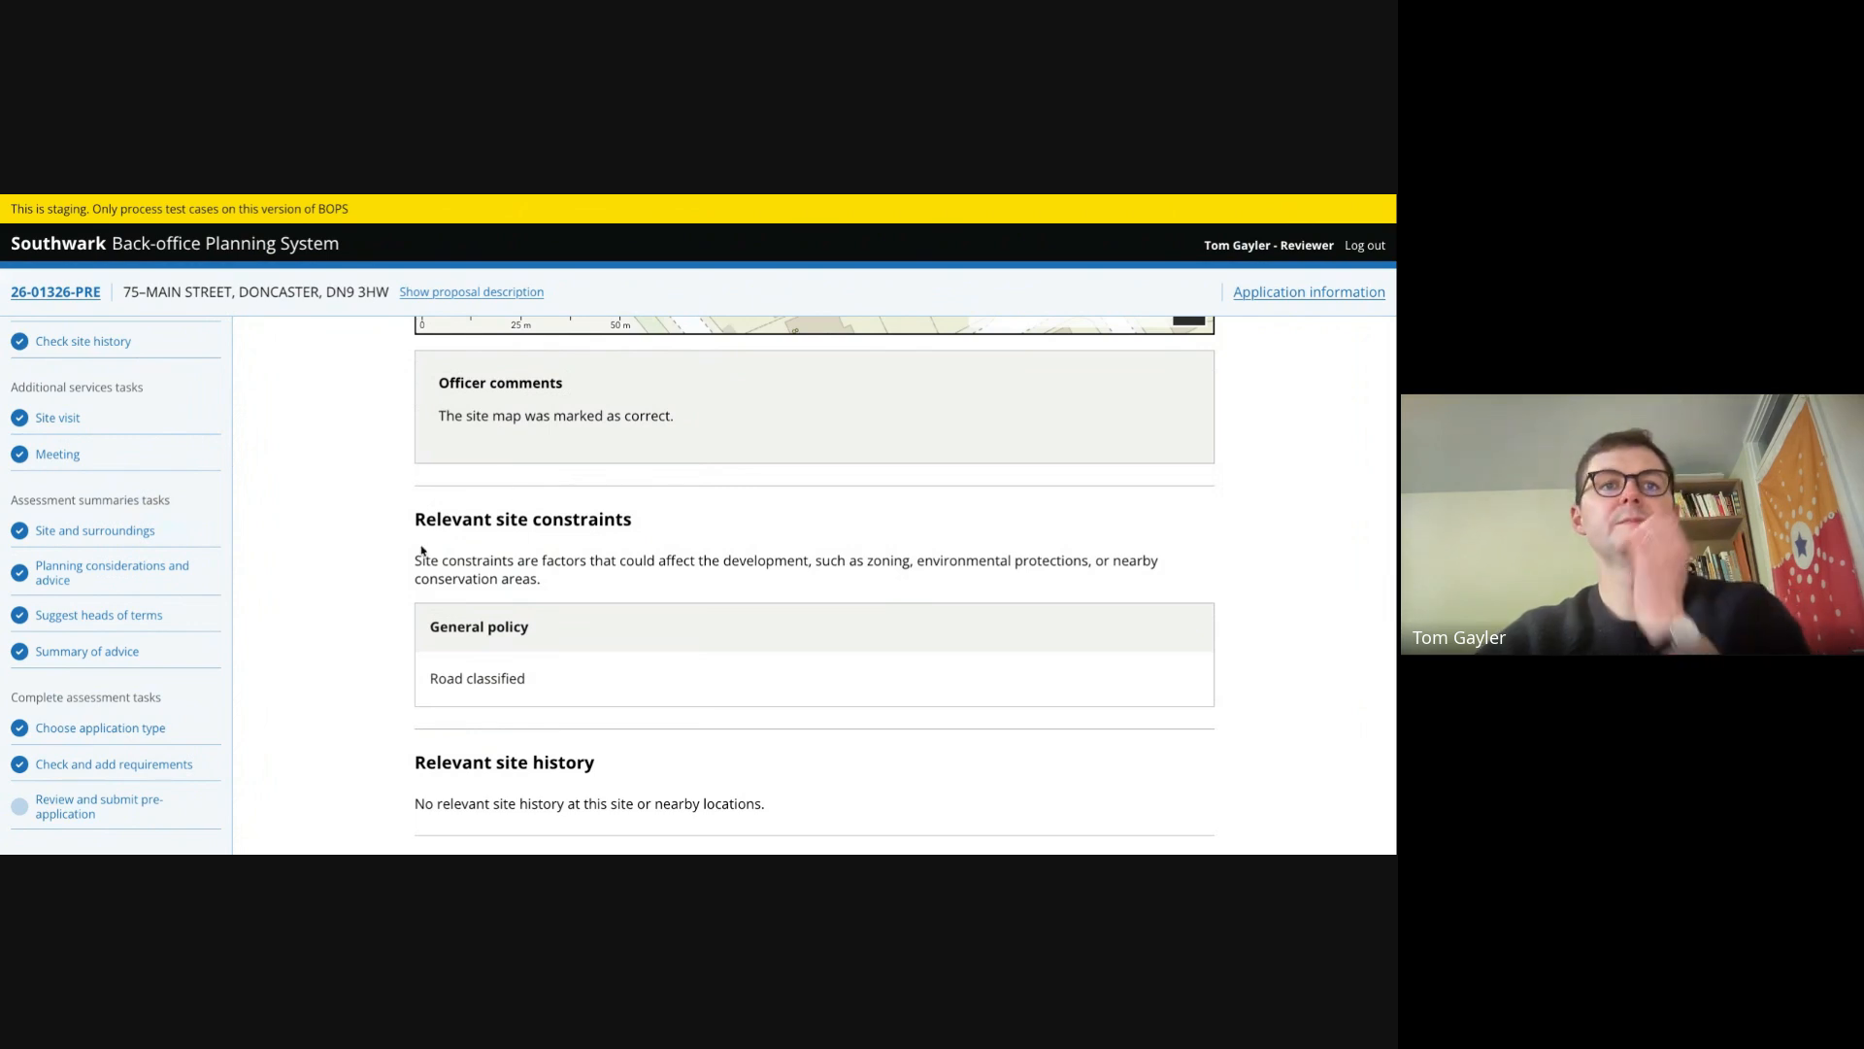
pyautogui.scroll(-1, 402, 527)
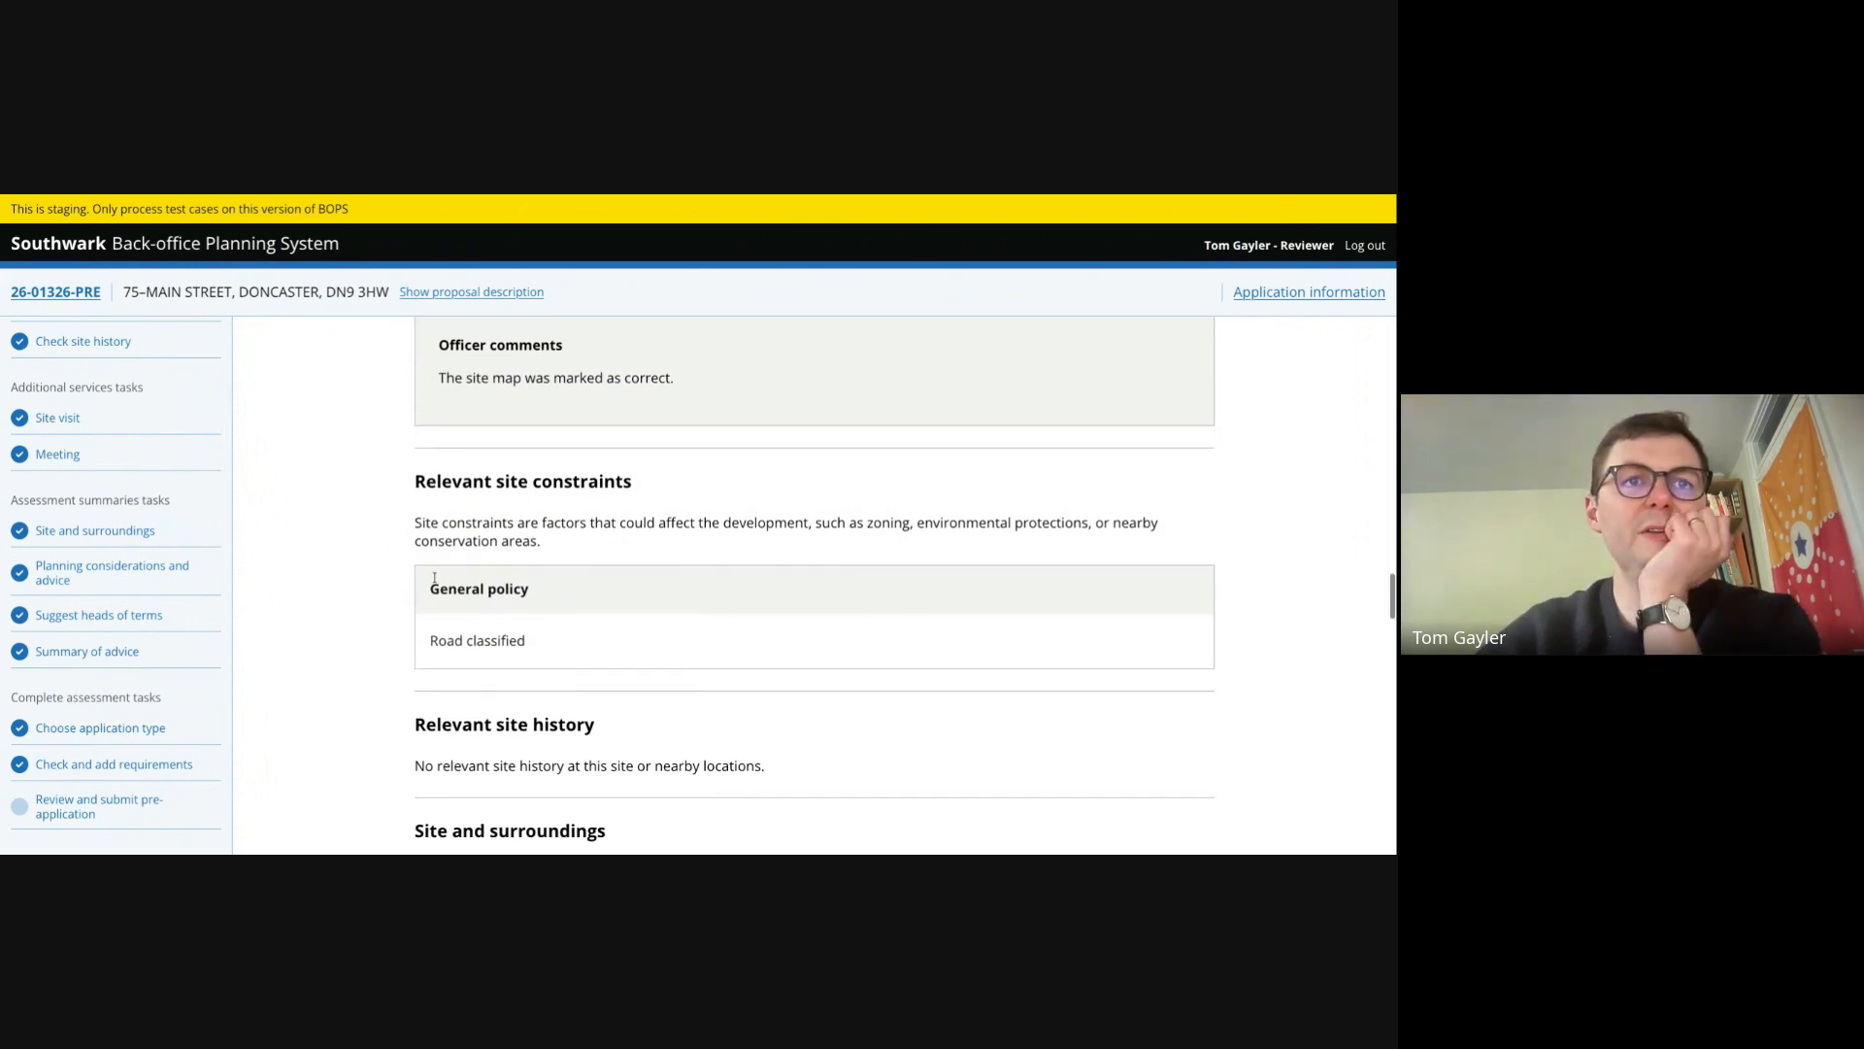
pyautogui.scroll(-3, 435, 578)
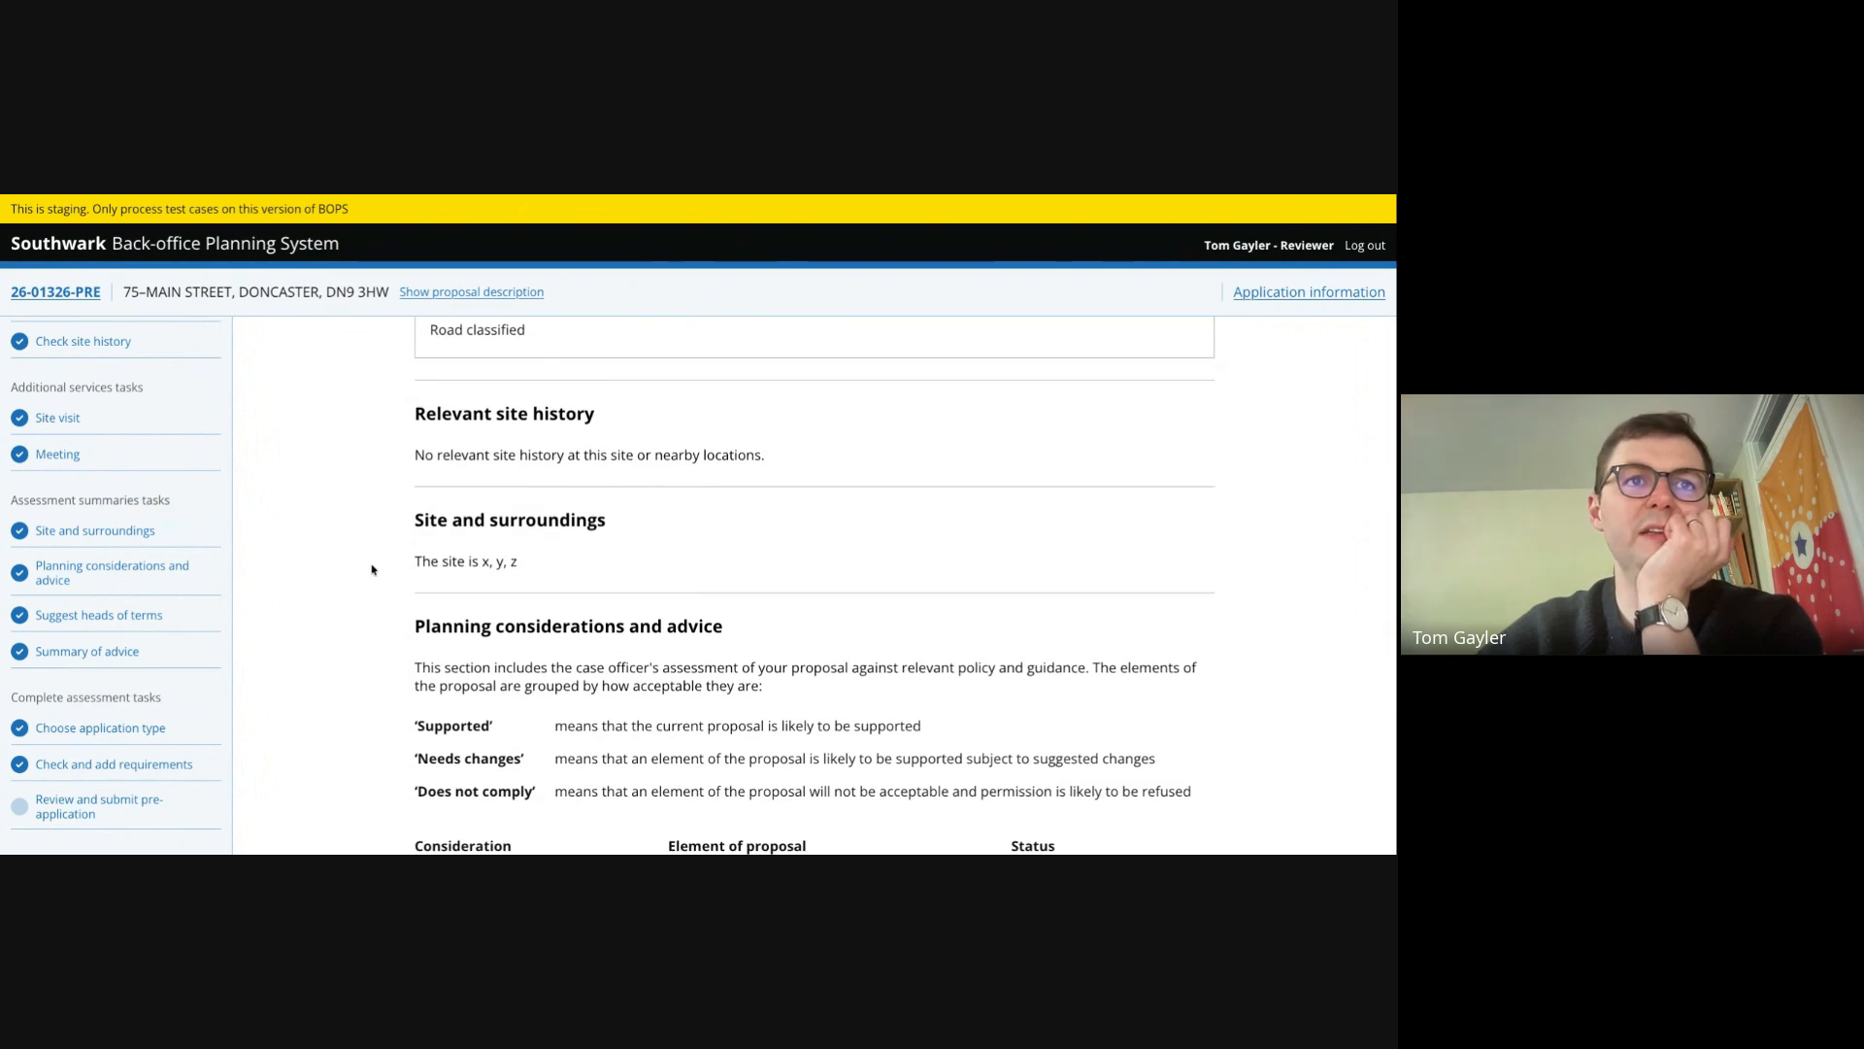
pyautogui.scroll(-4, 437, 670)
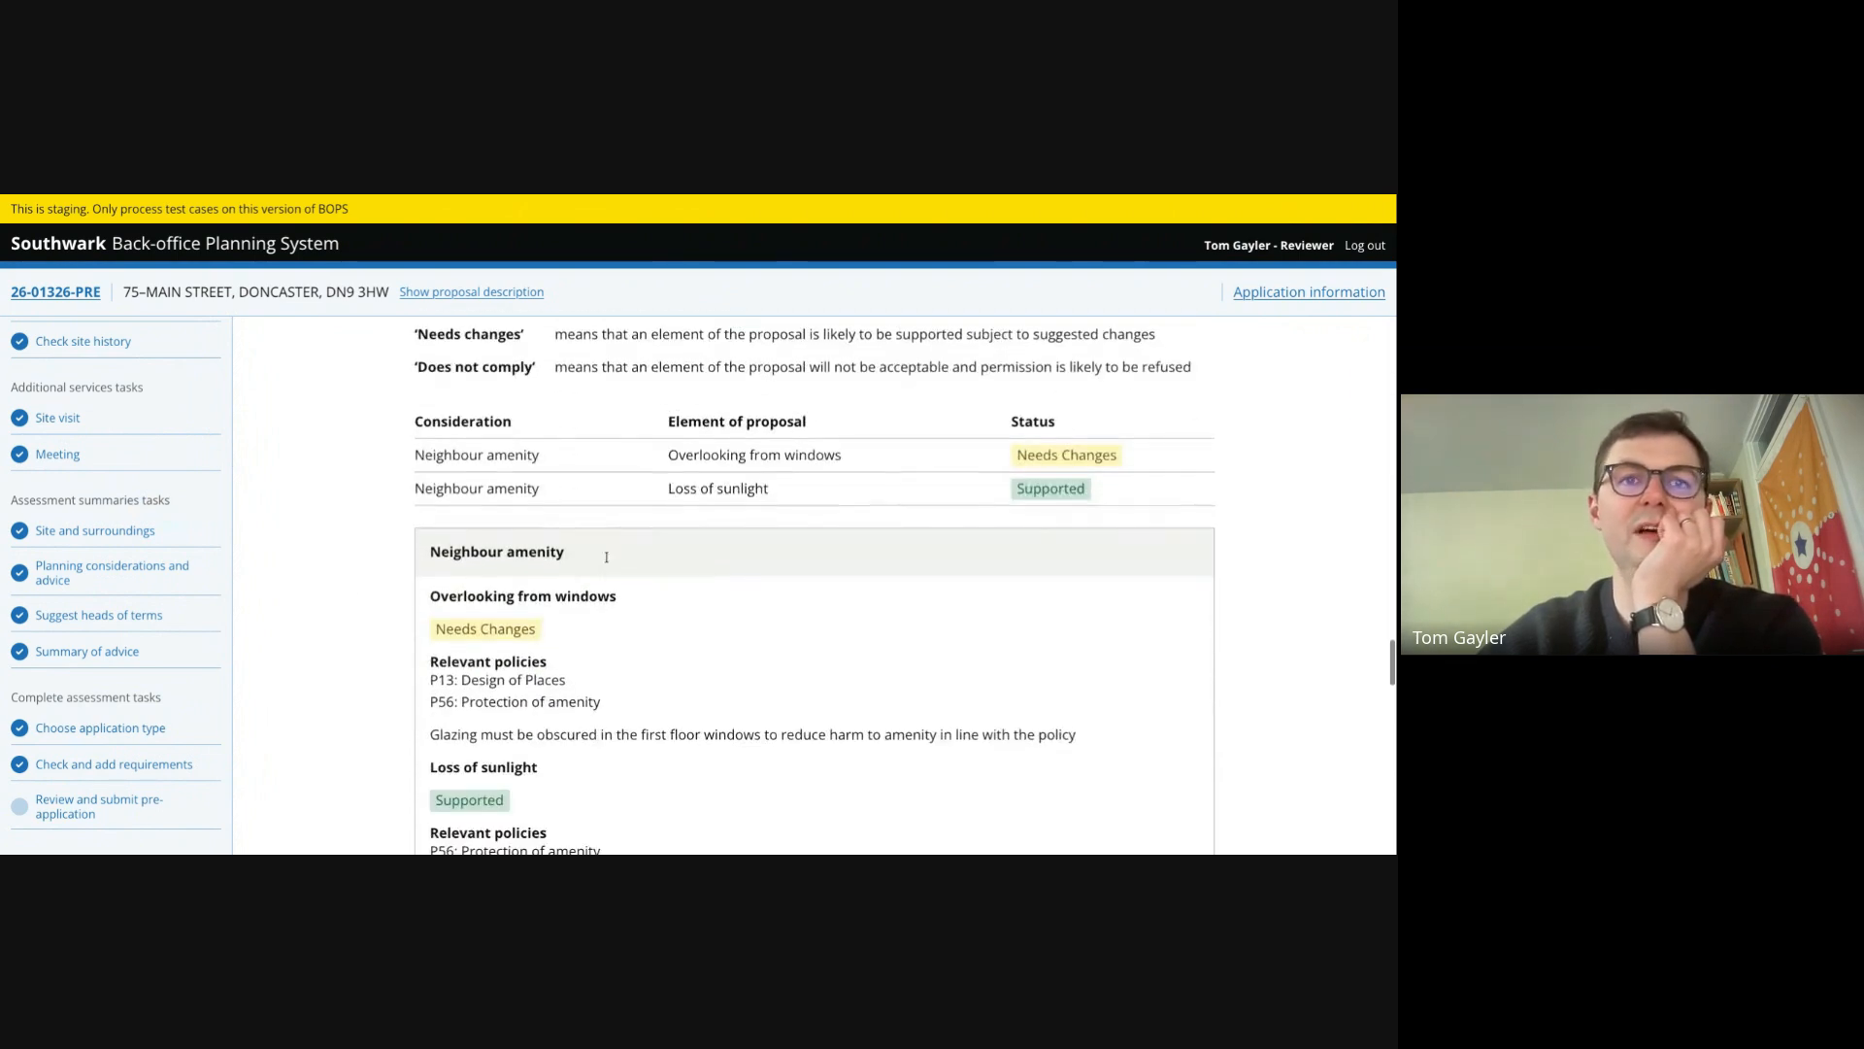
pyautogui.scroll(-2, 596, 676)
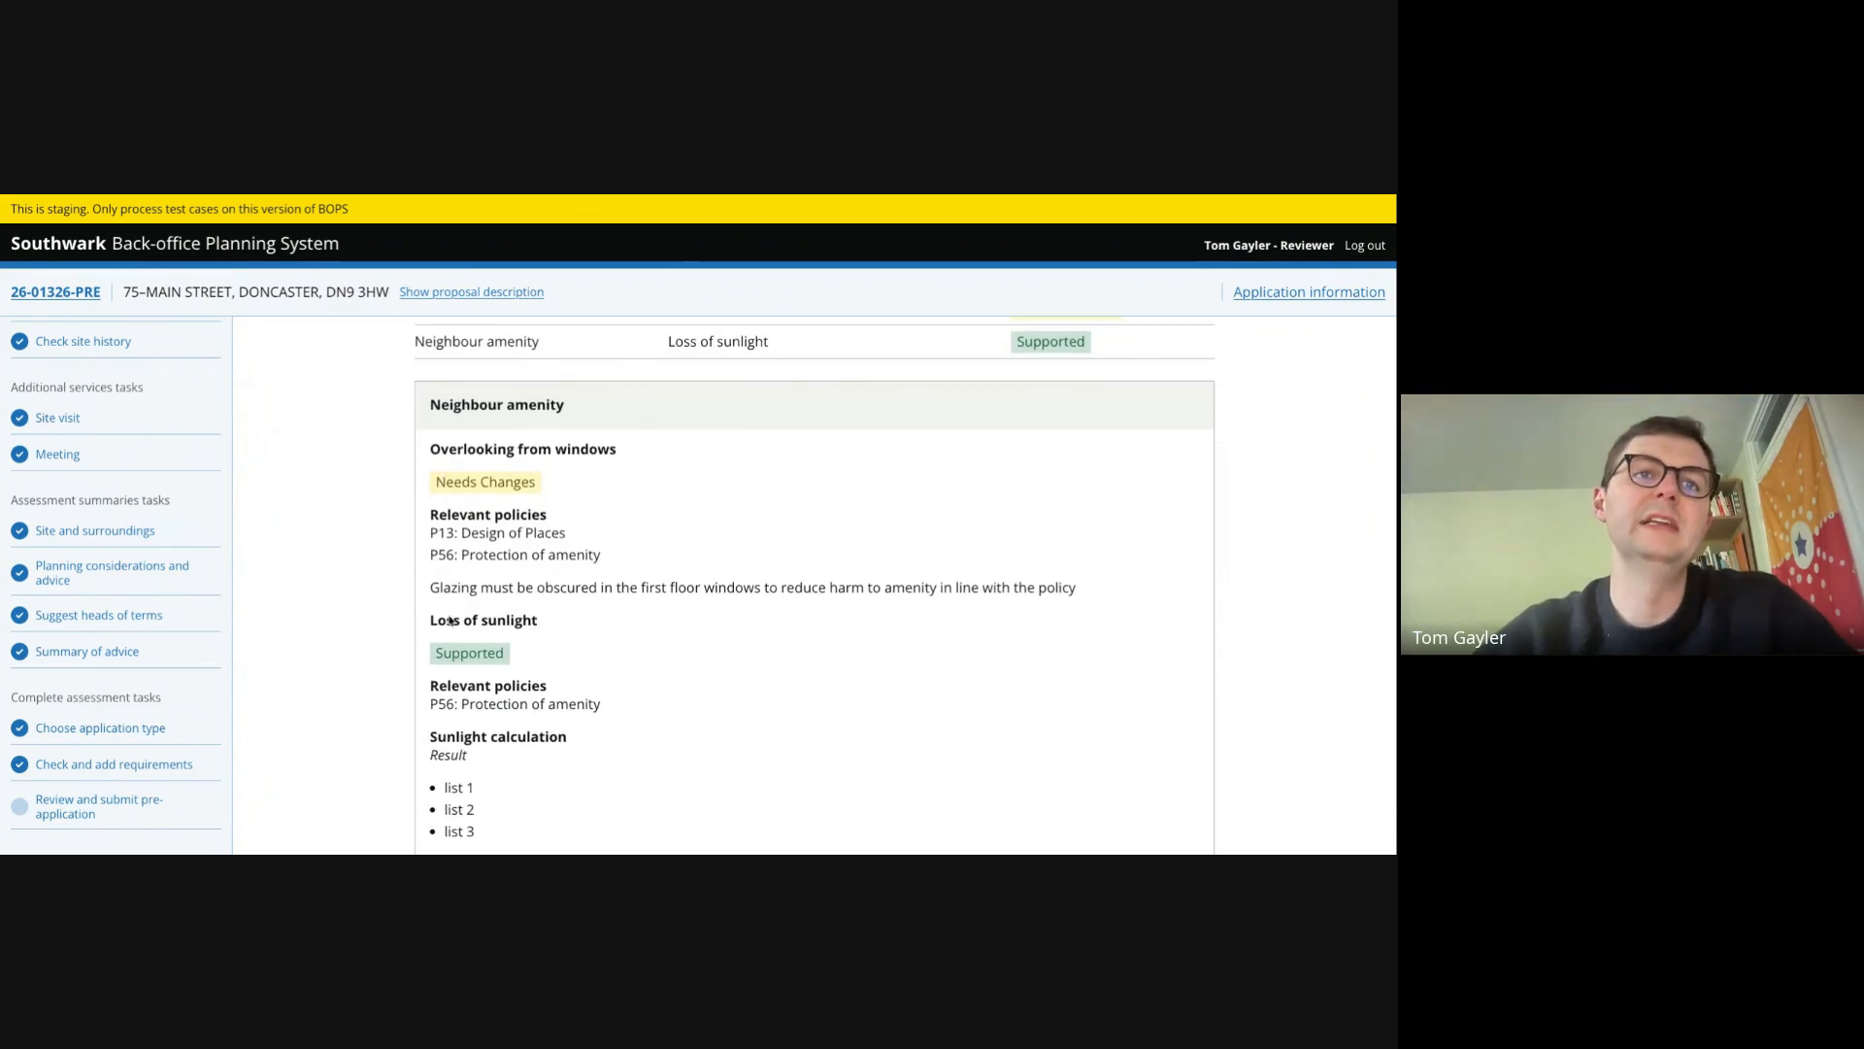
pyautogui.scroll(-4, 464, 677)
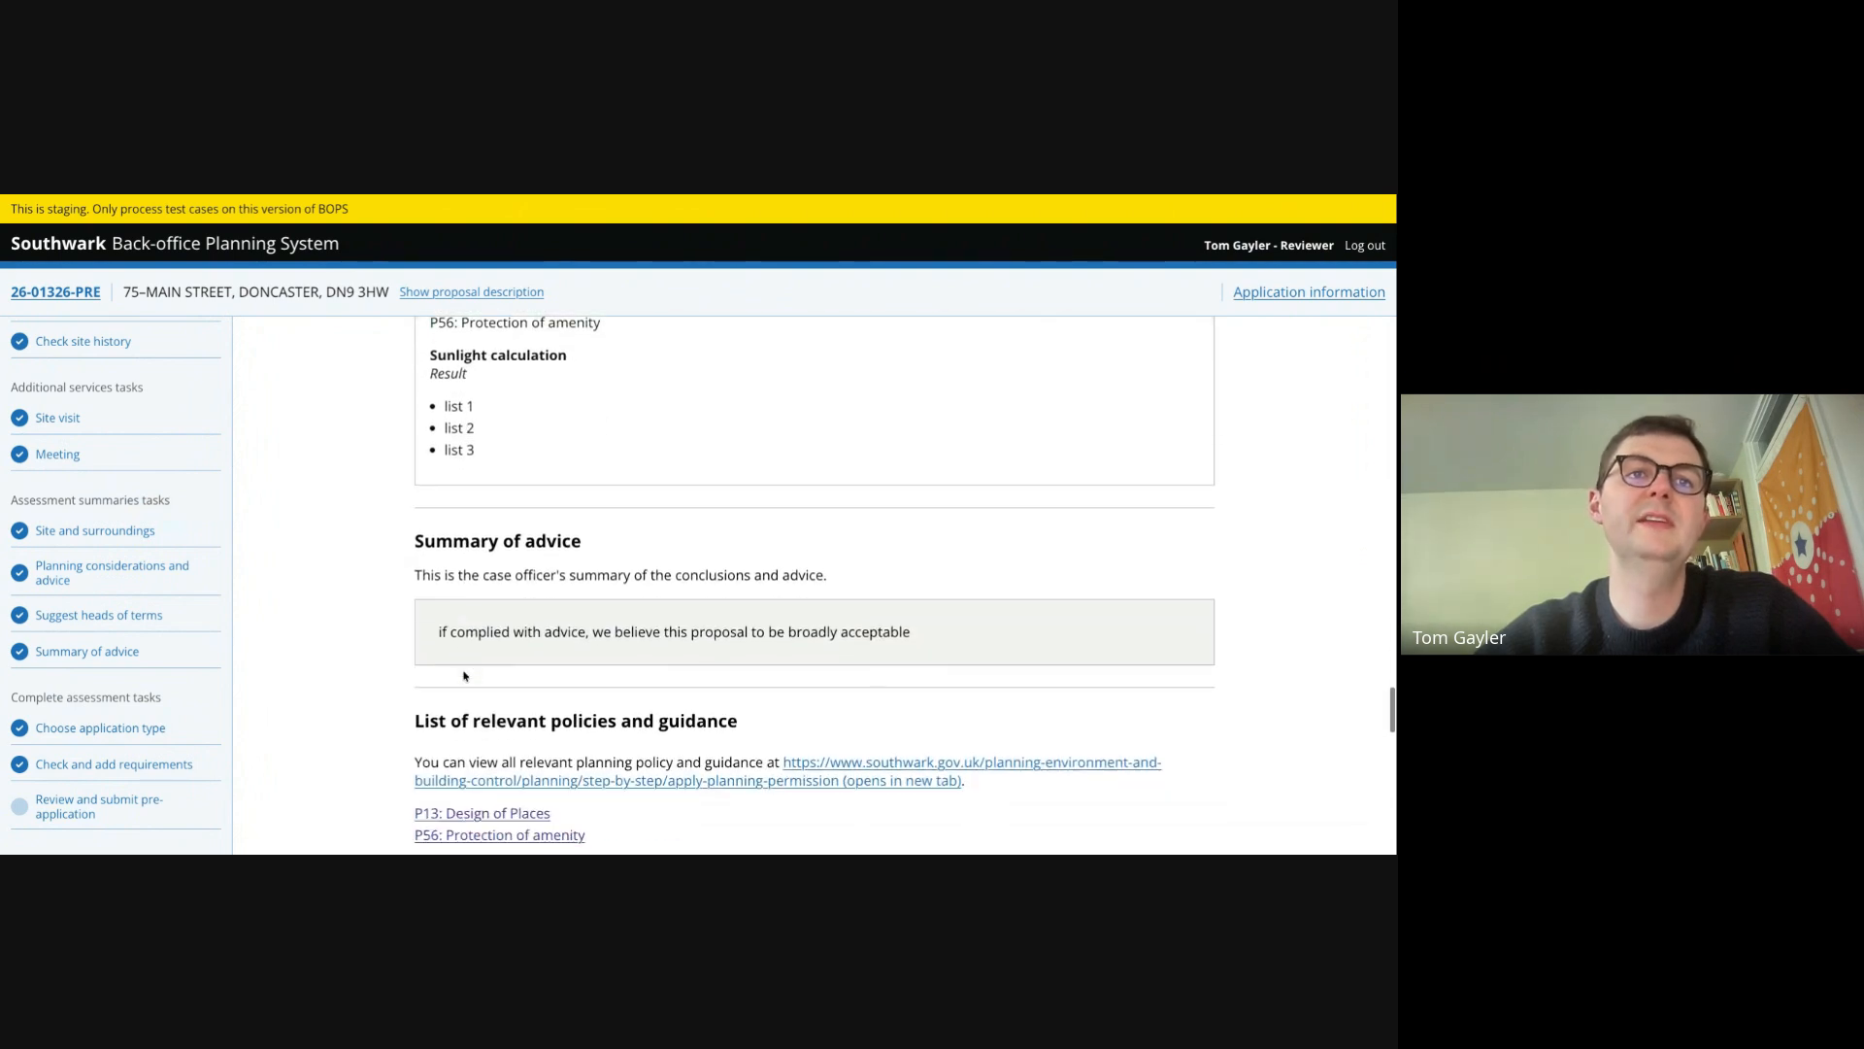
pyautogui.scroll(-3, 606, 662)
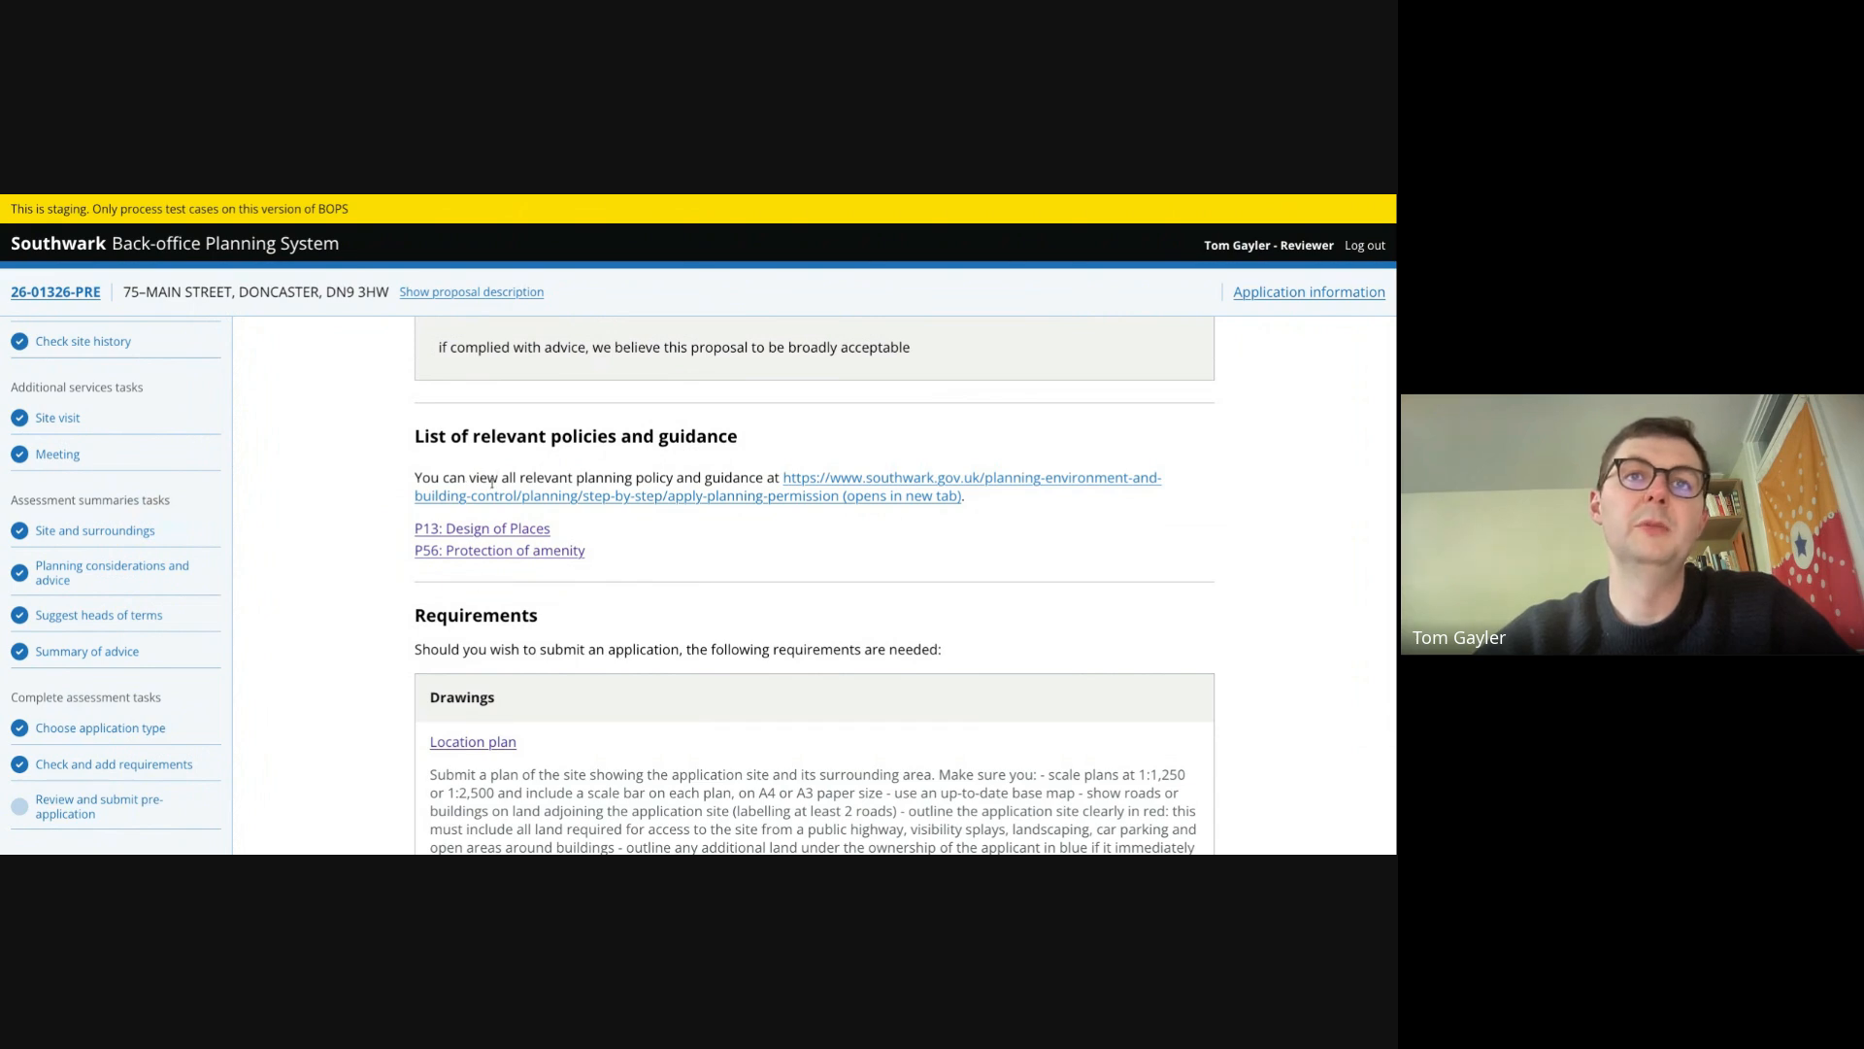
pyautogui.scroll(-1, 492, 483)
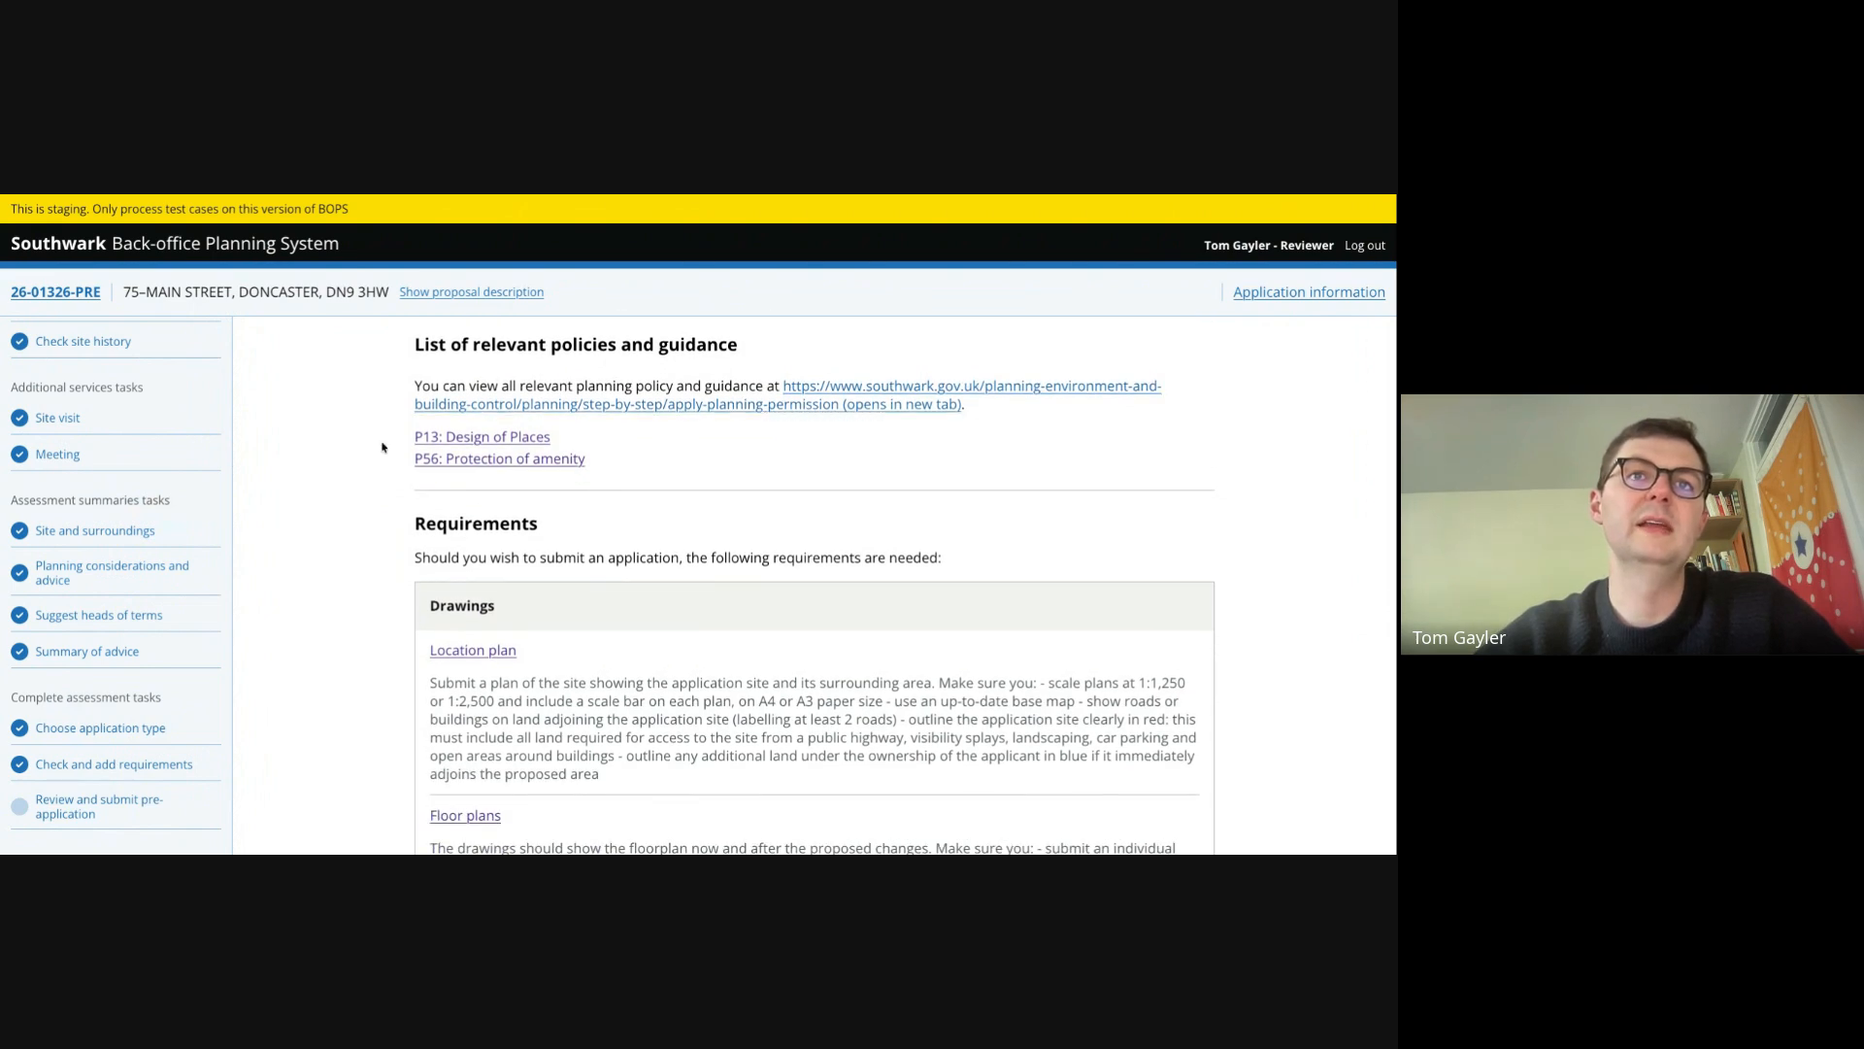
pyautogui.scroll(-1, 360, 602)
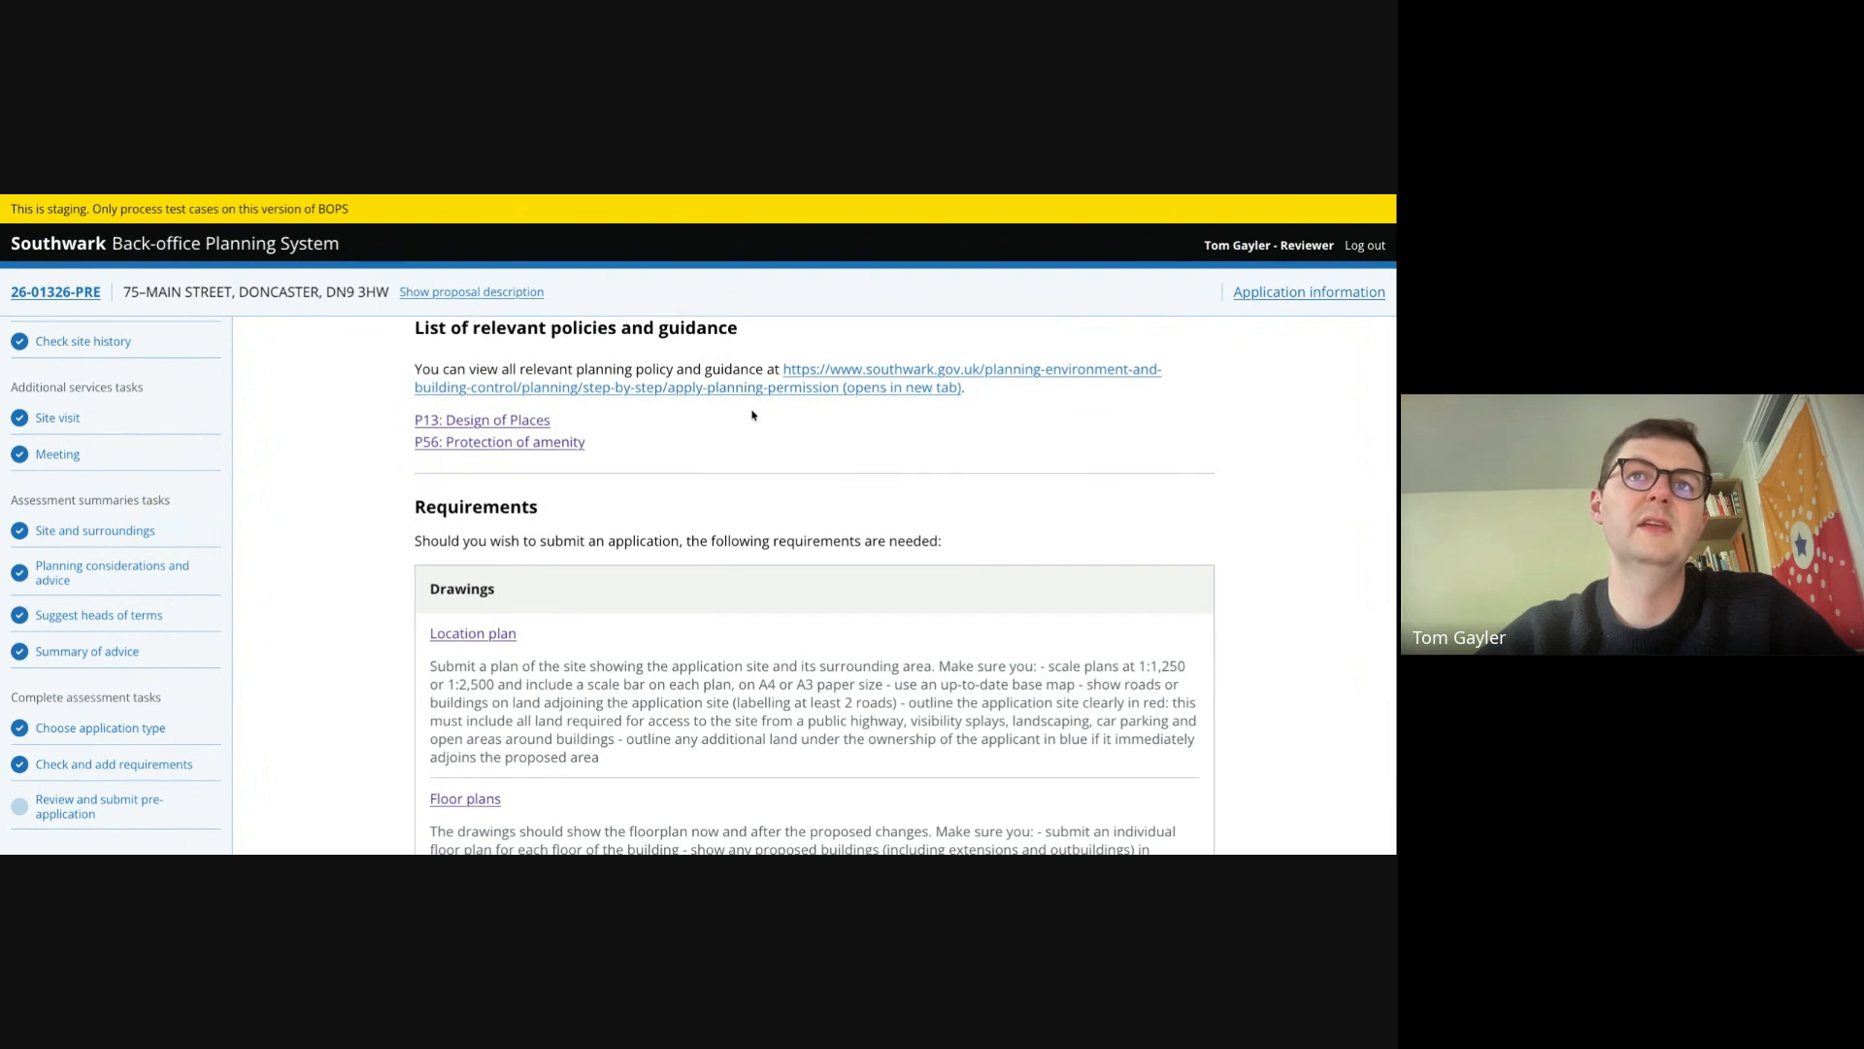
pyautogui.scroll(-3, 529, 618)
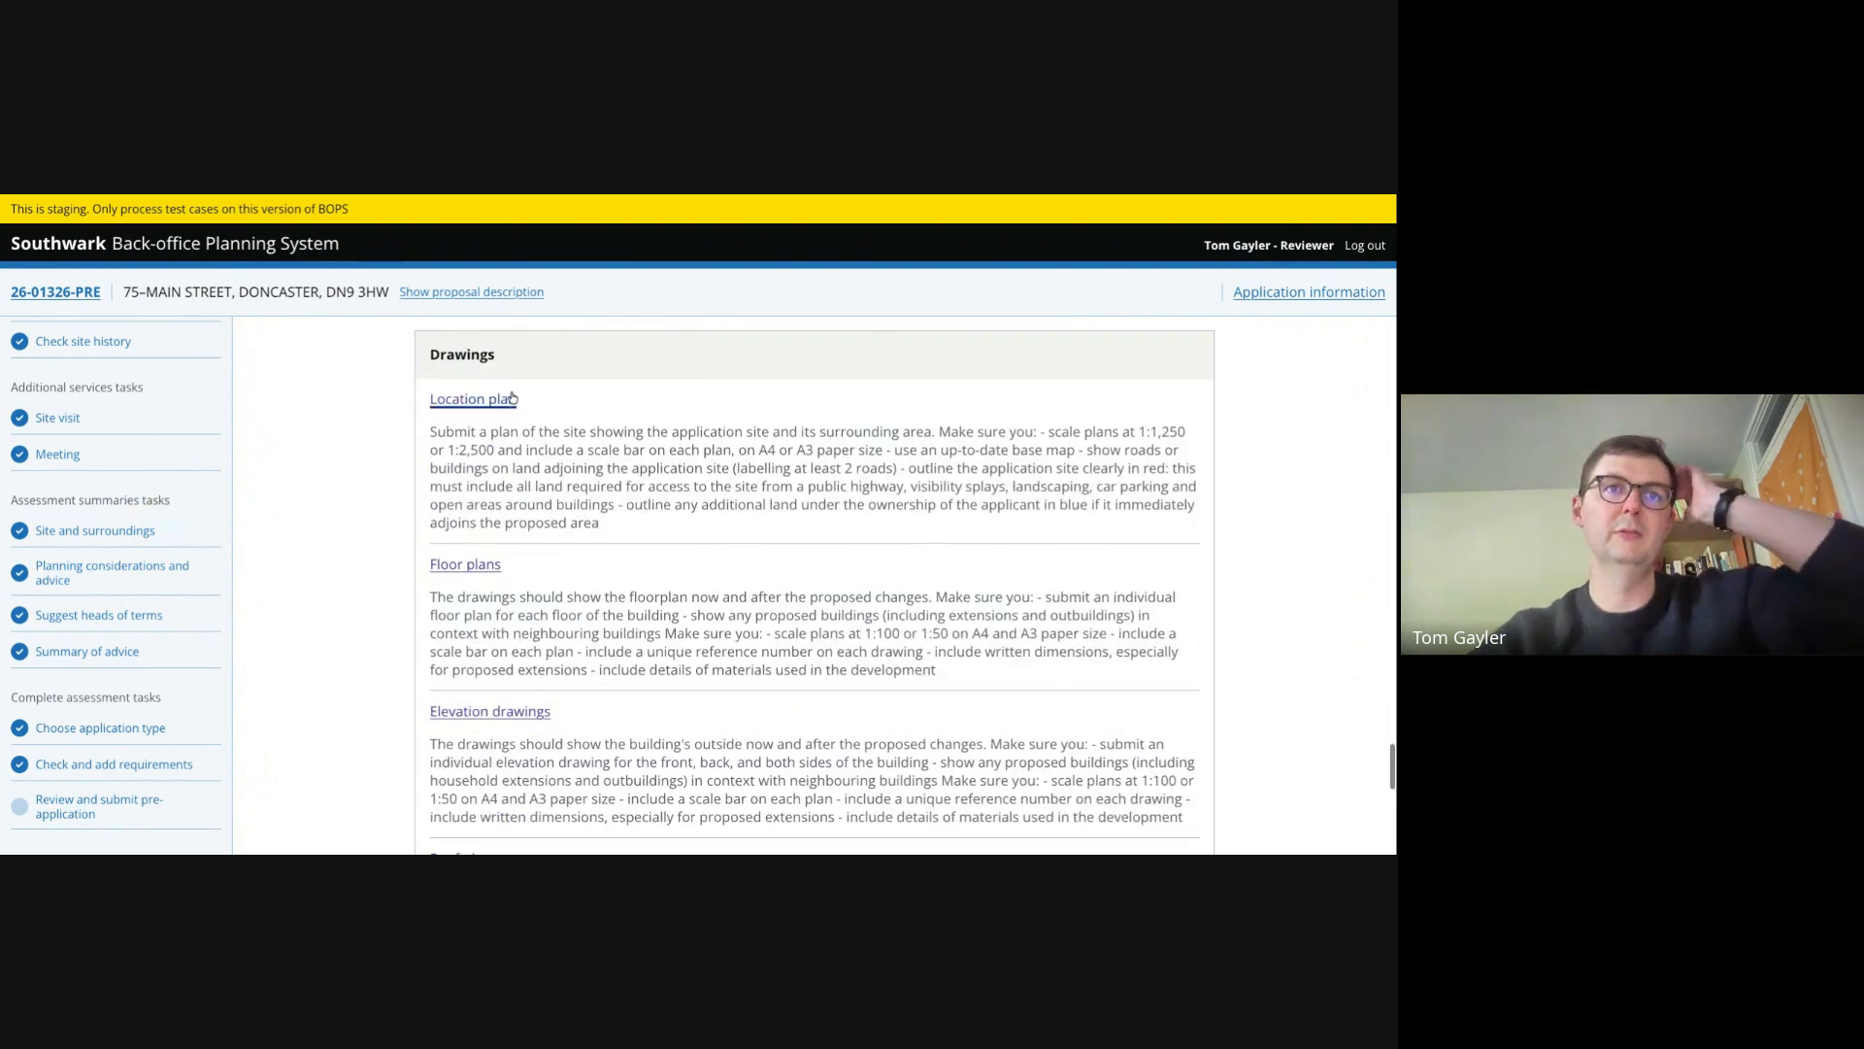
pyautogui.scroll(-6, 529, 619)
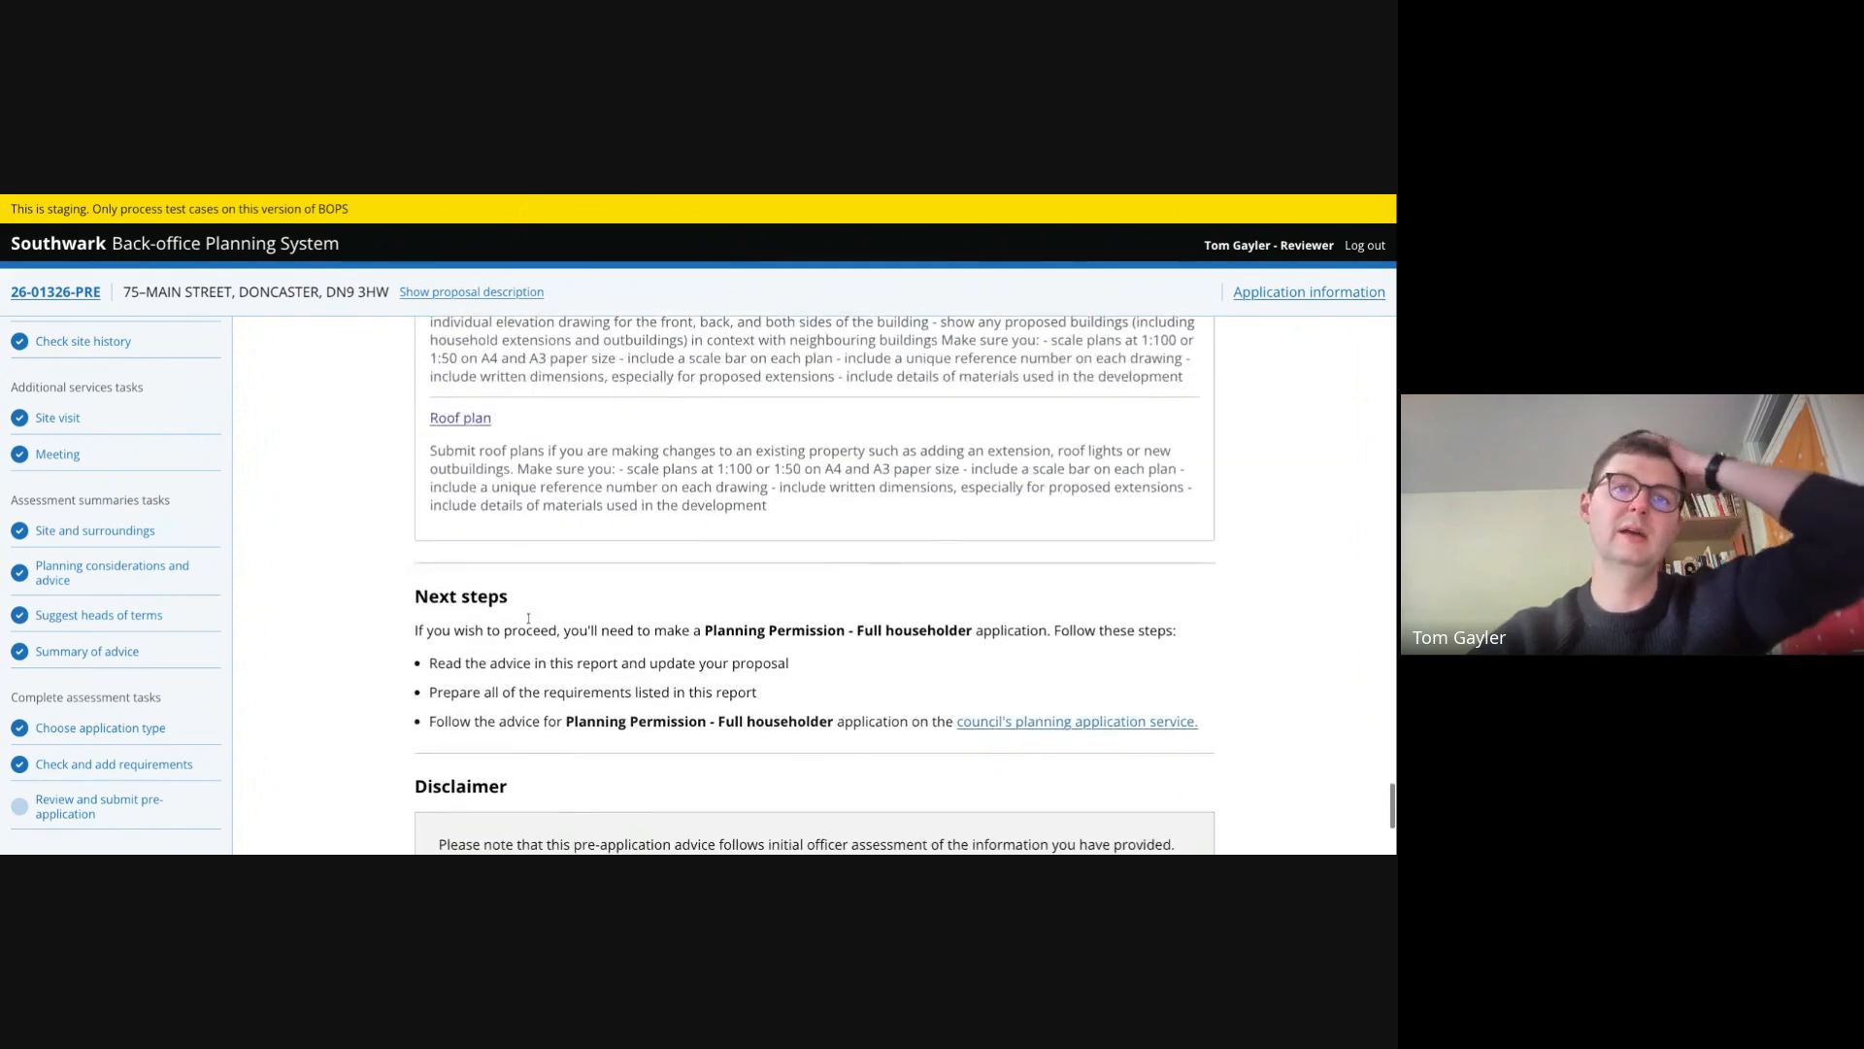
pyautogui.scroll(-1, 529, 618)
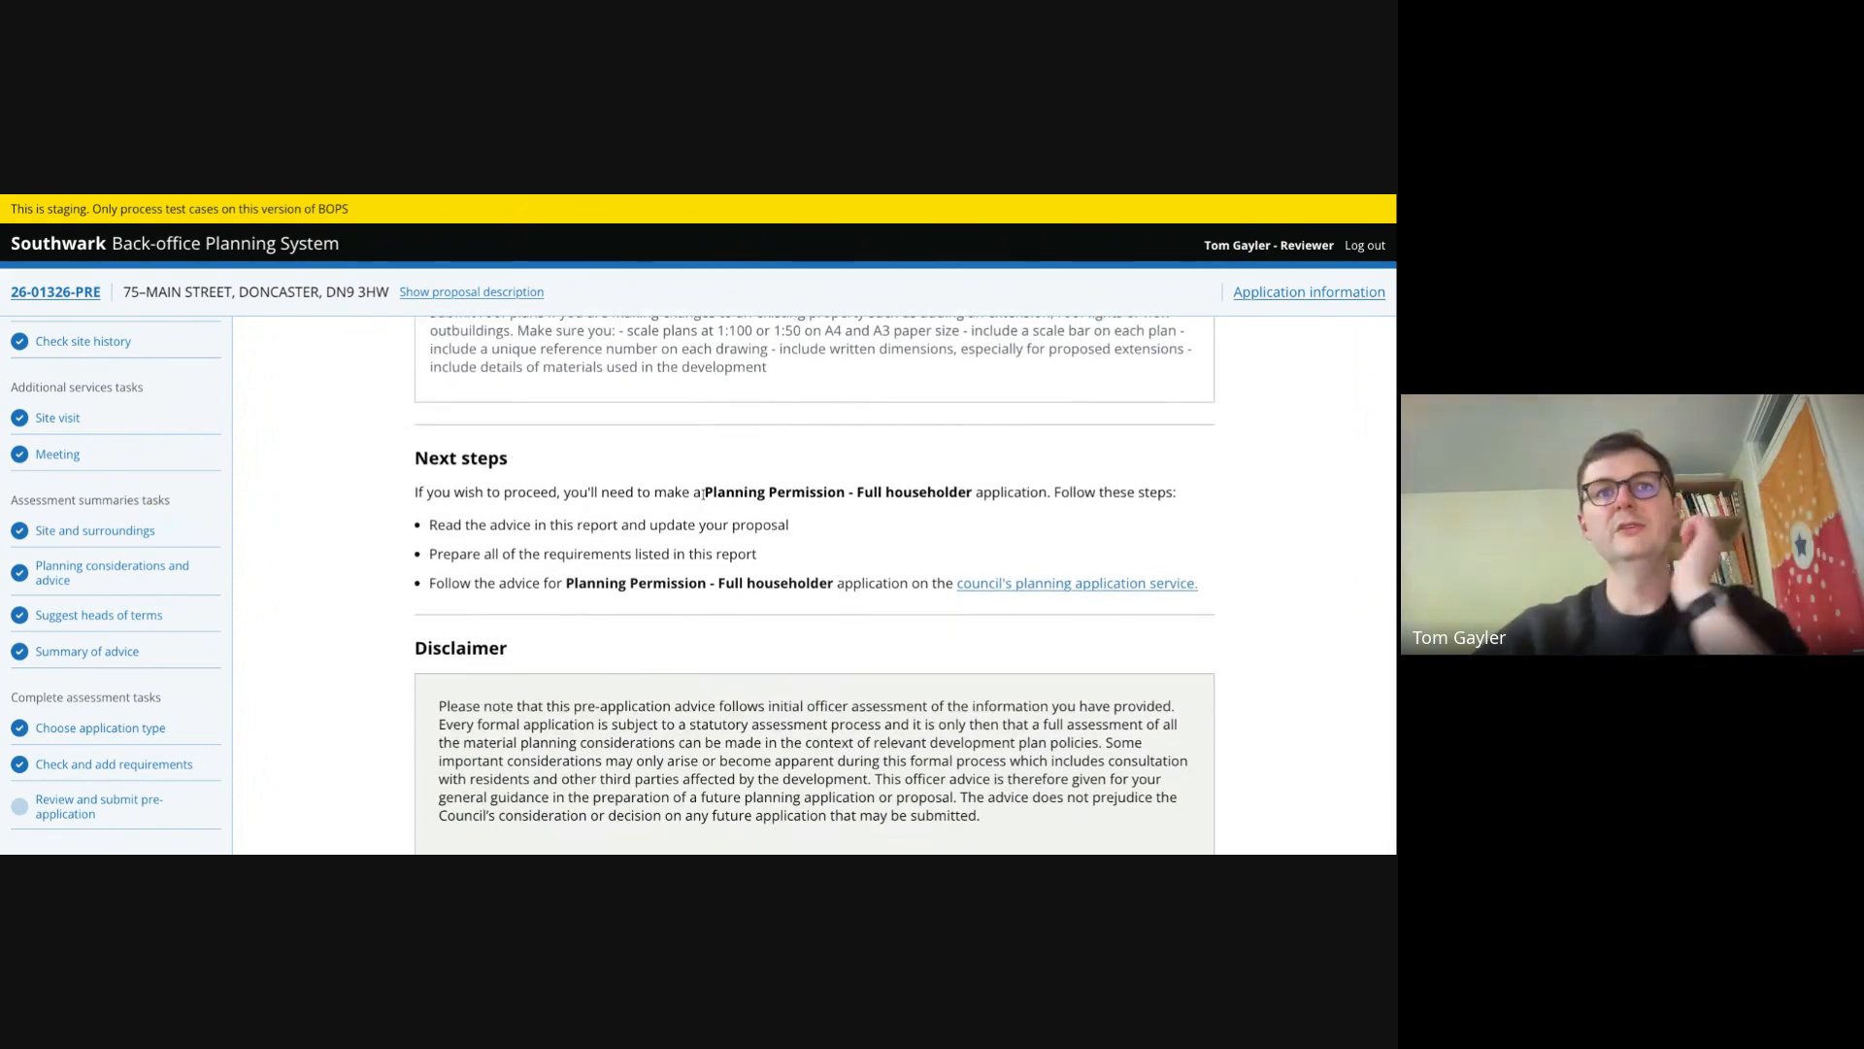
# - Confirm and submit the pre-application recommendation
pyautogui.moveTo(705, 491); pyautogui.dragTo(969, 491)
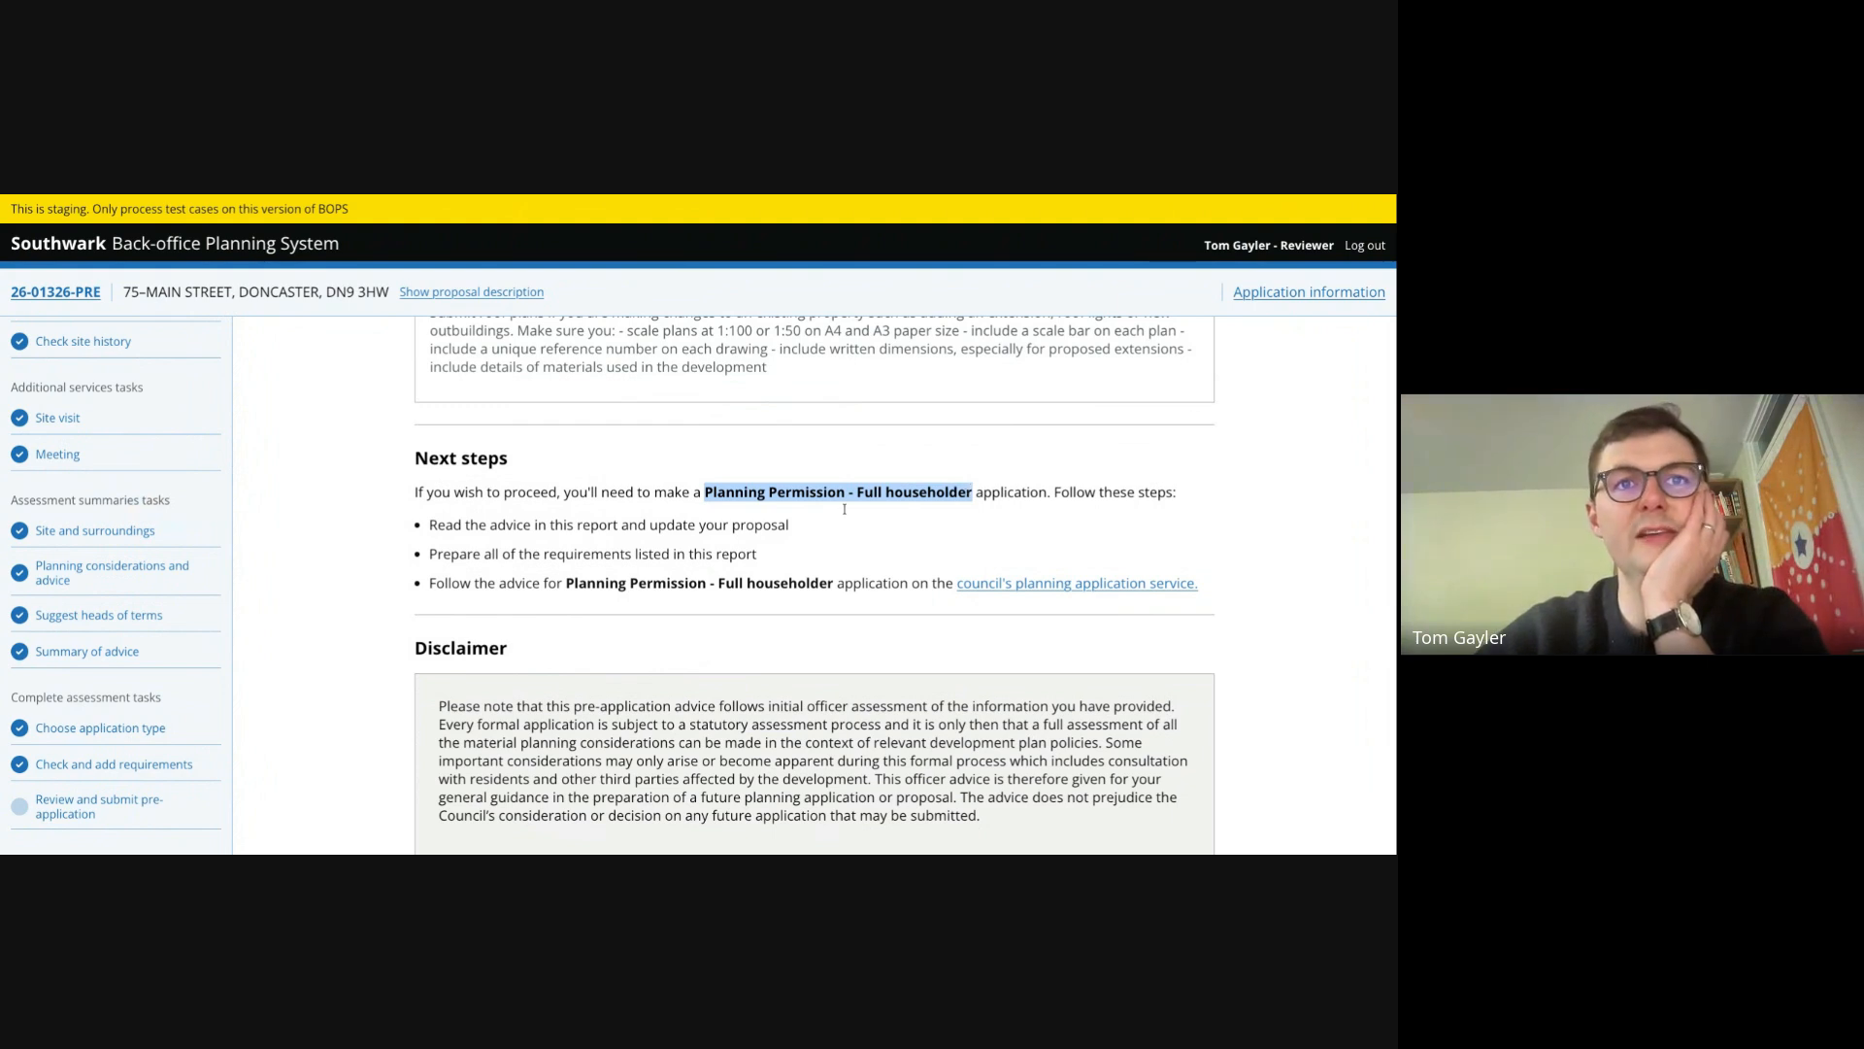
pyautogui.scroll(-1, 688, 563)
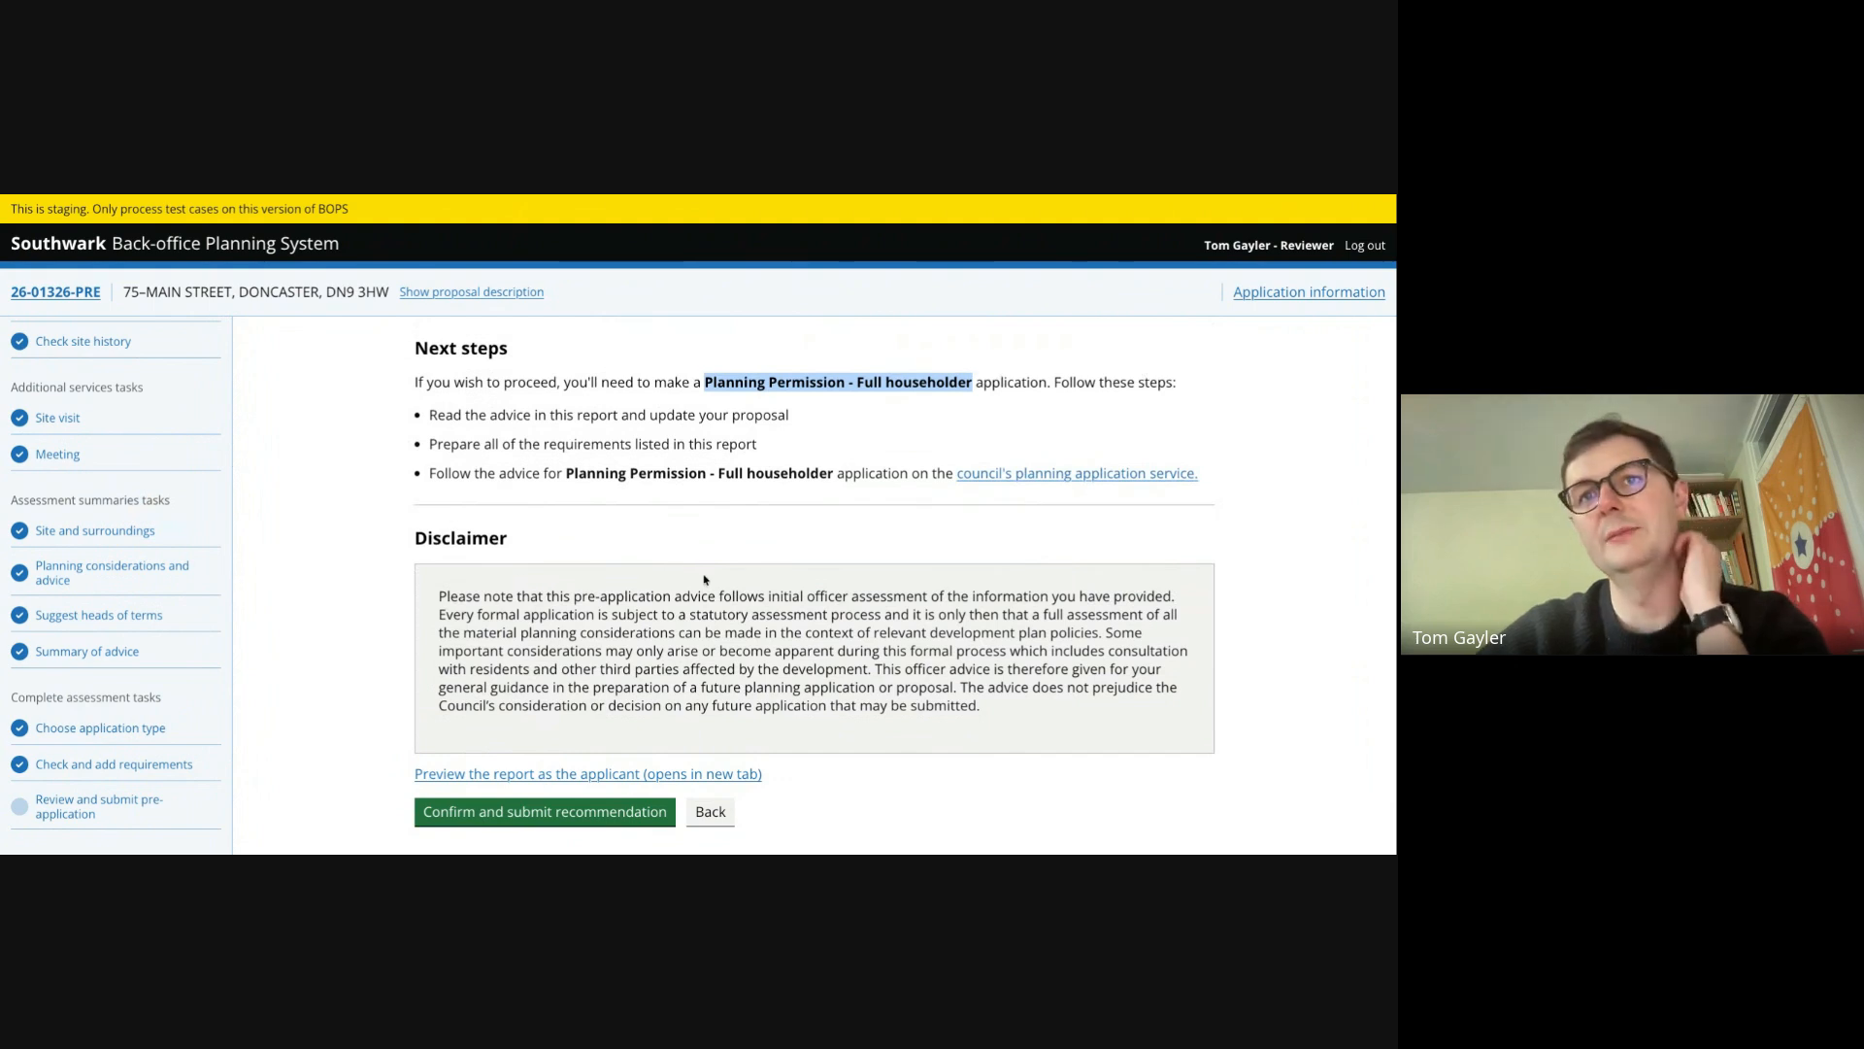
pyautogui.click(571, 824)
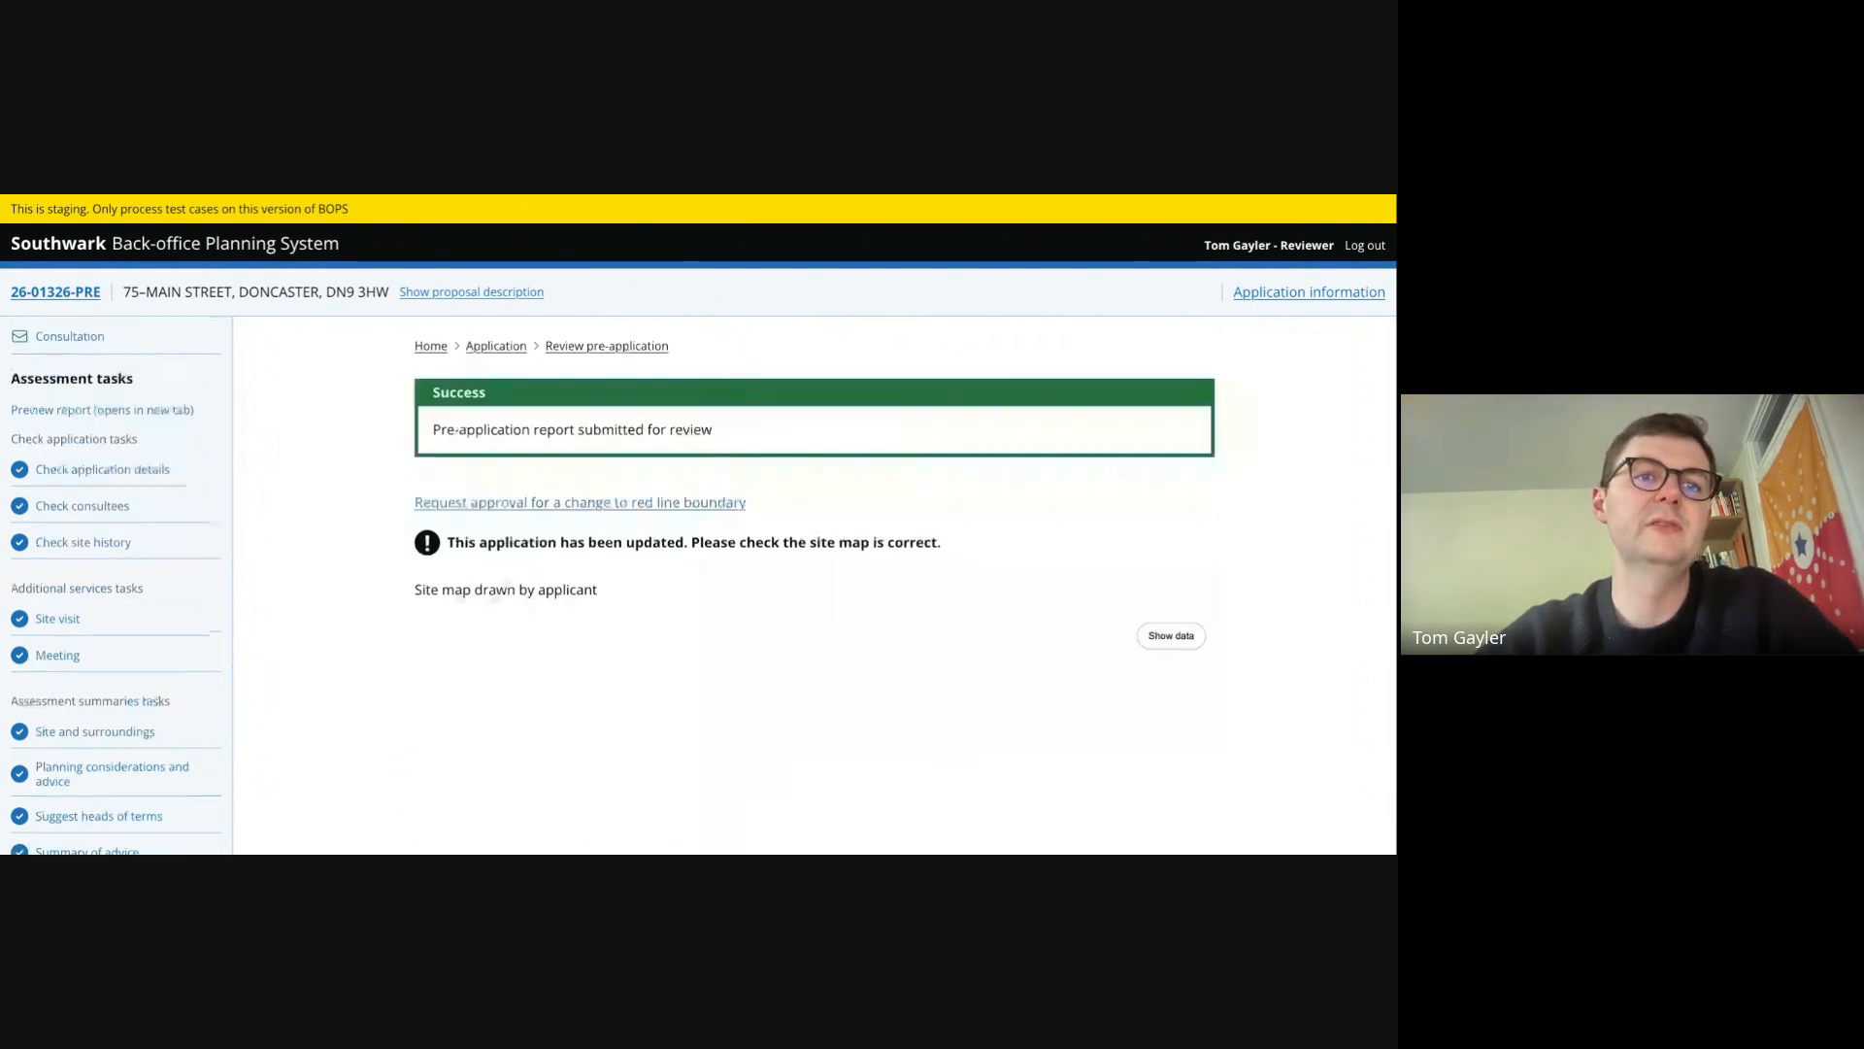
# - Open the Review and sign-off task from the application and read through the pre-application report
pyautogui.click(496, 347)
pyautogui.scroll(-8, 345, 681)
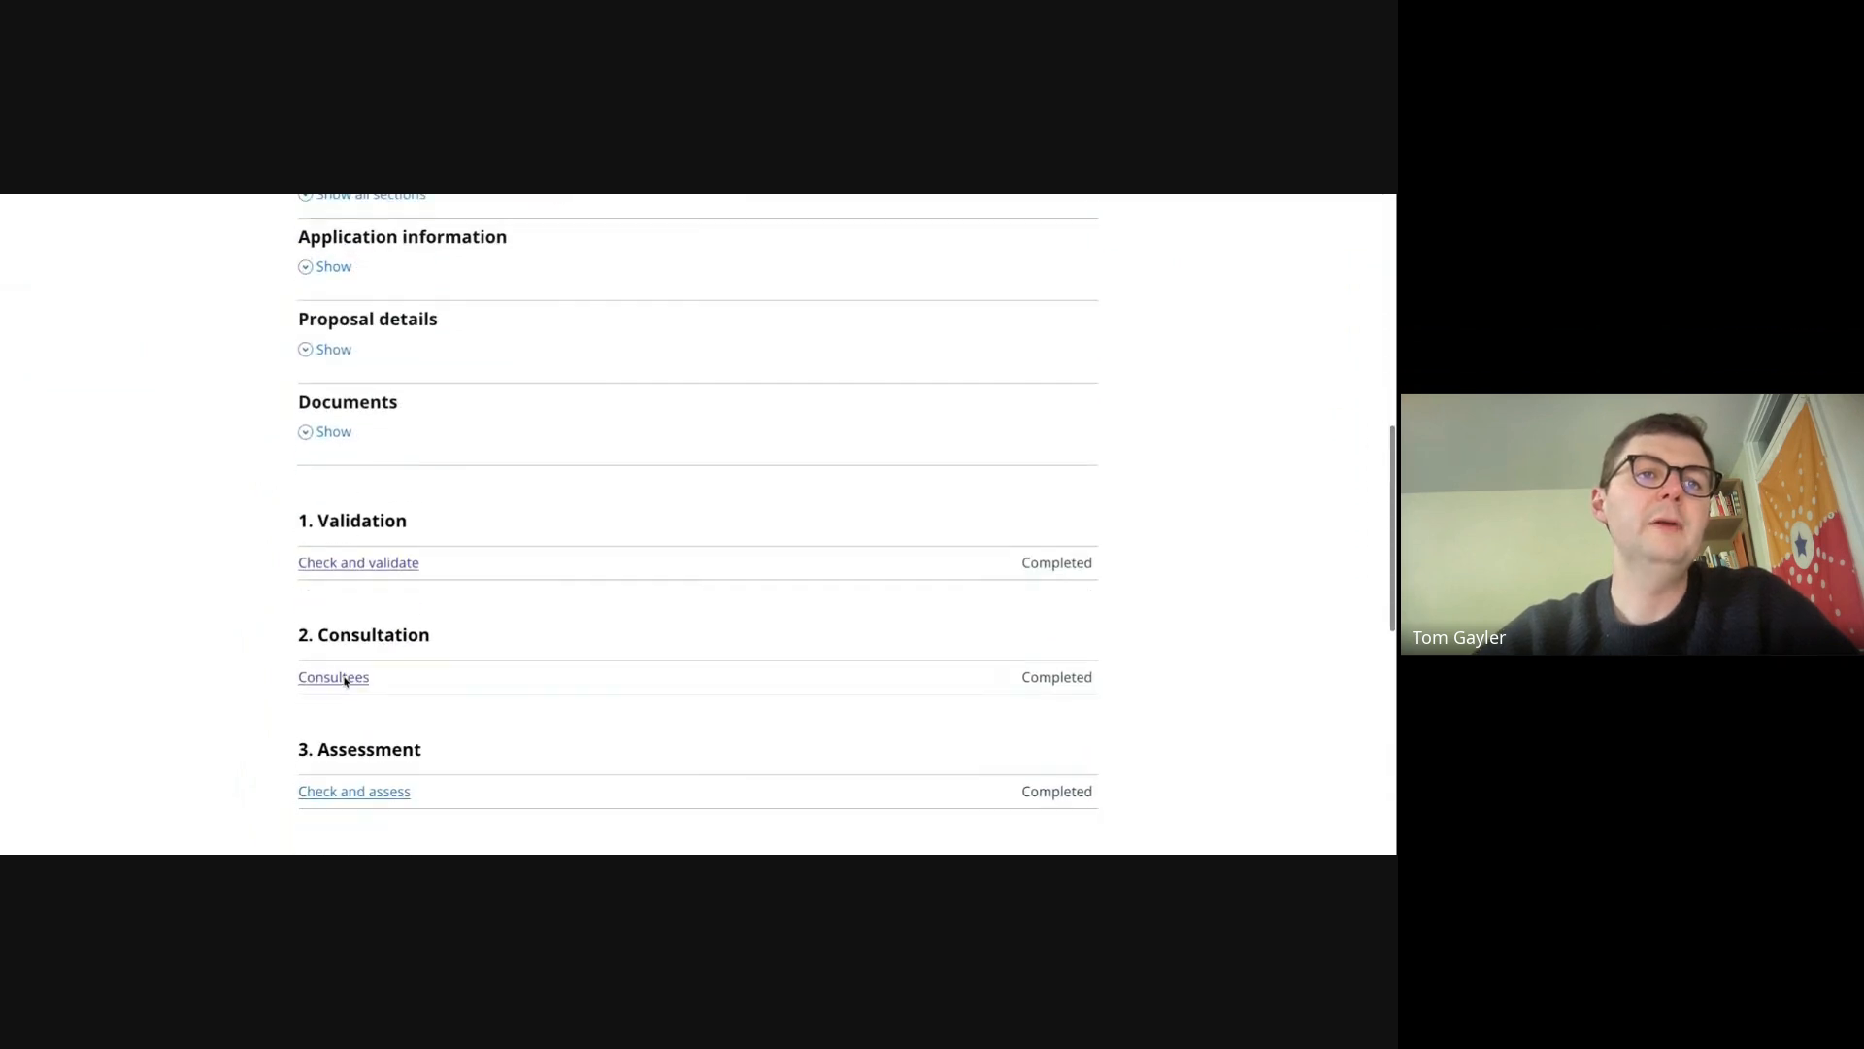
pyautogui.scroll(-3, 345, 680)
pyautogui.click(353, 613)
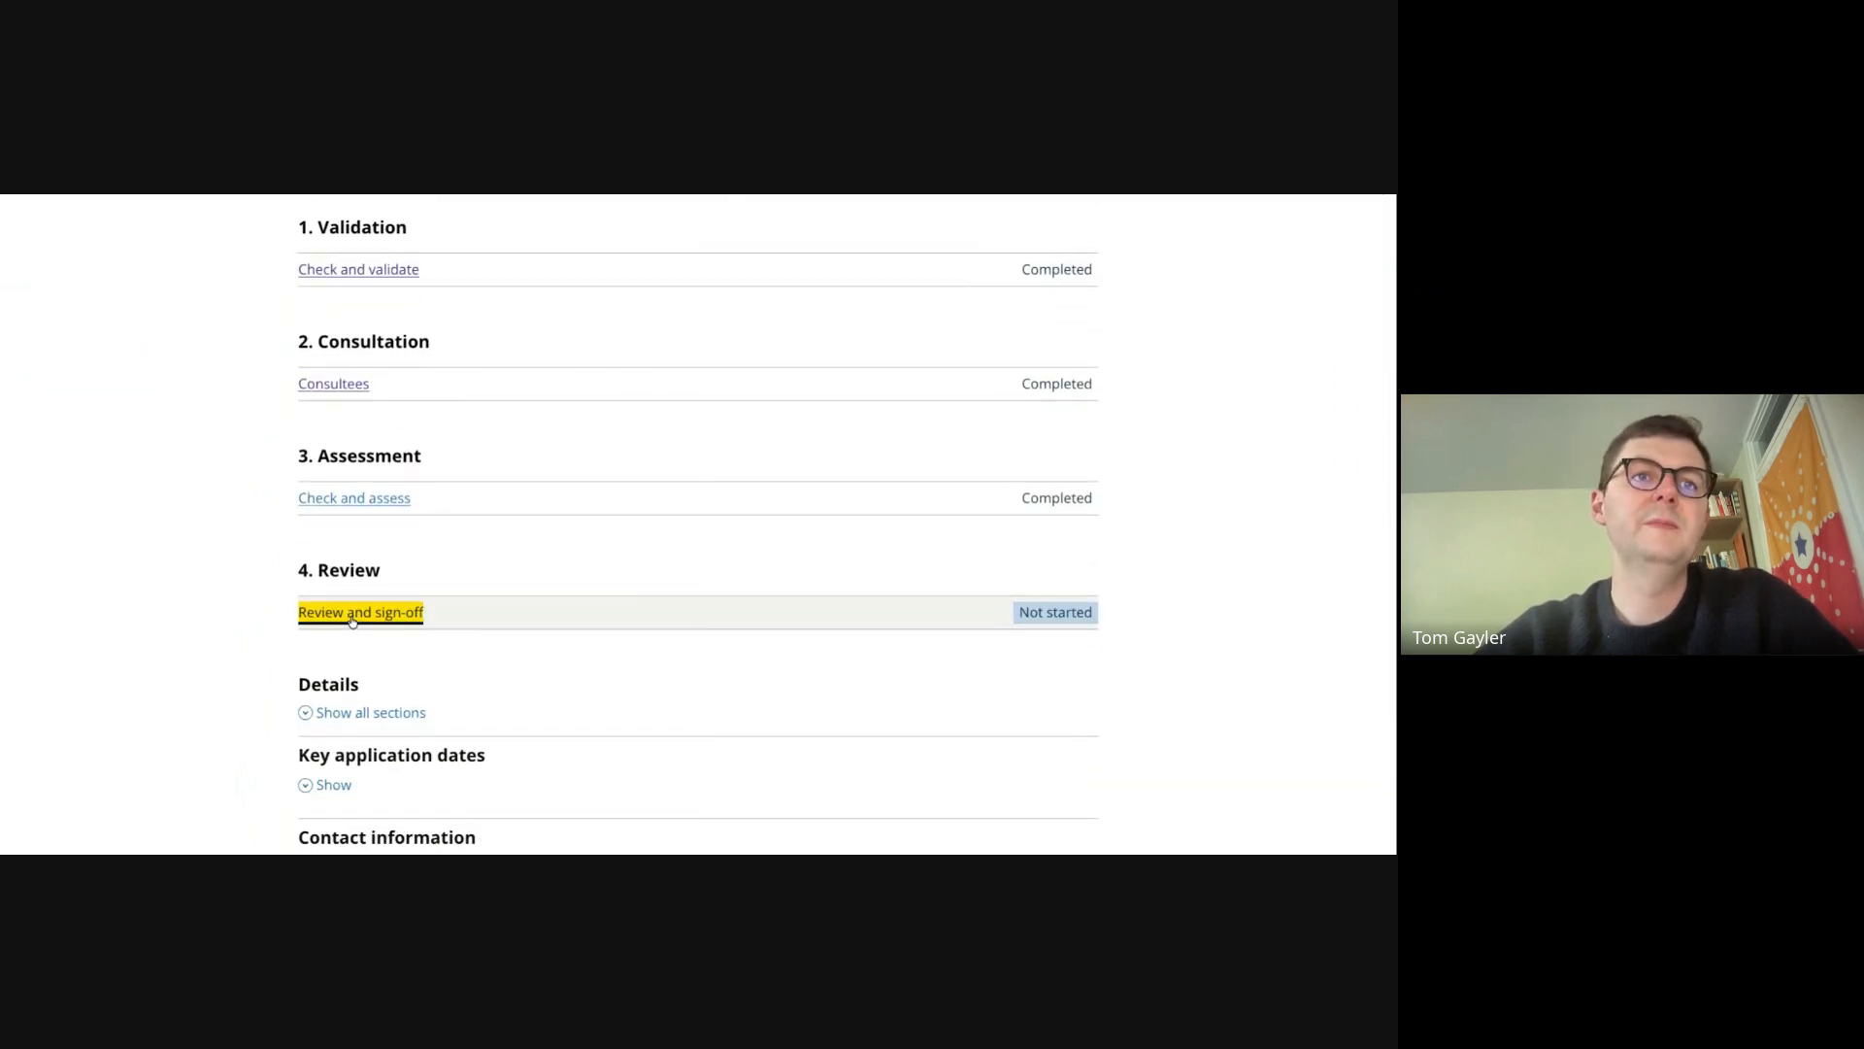
pyautogui.scroll(-10, 192, 579)
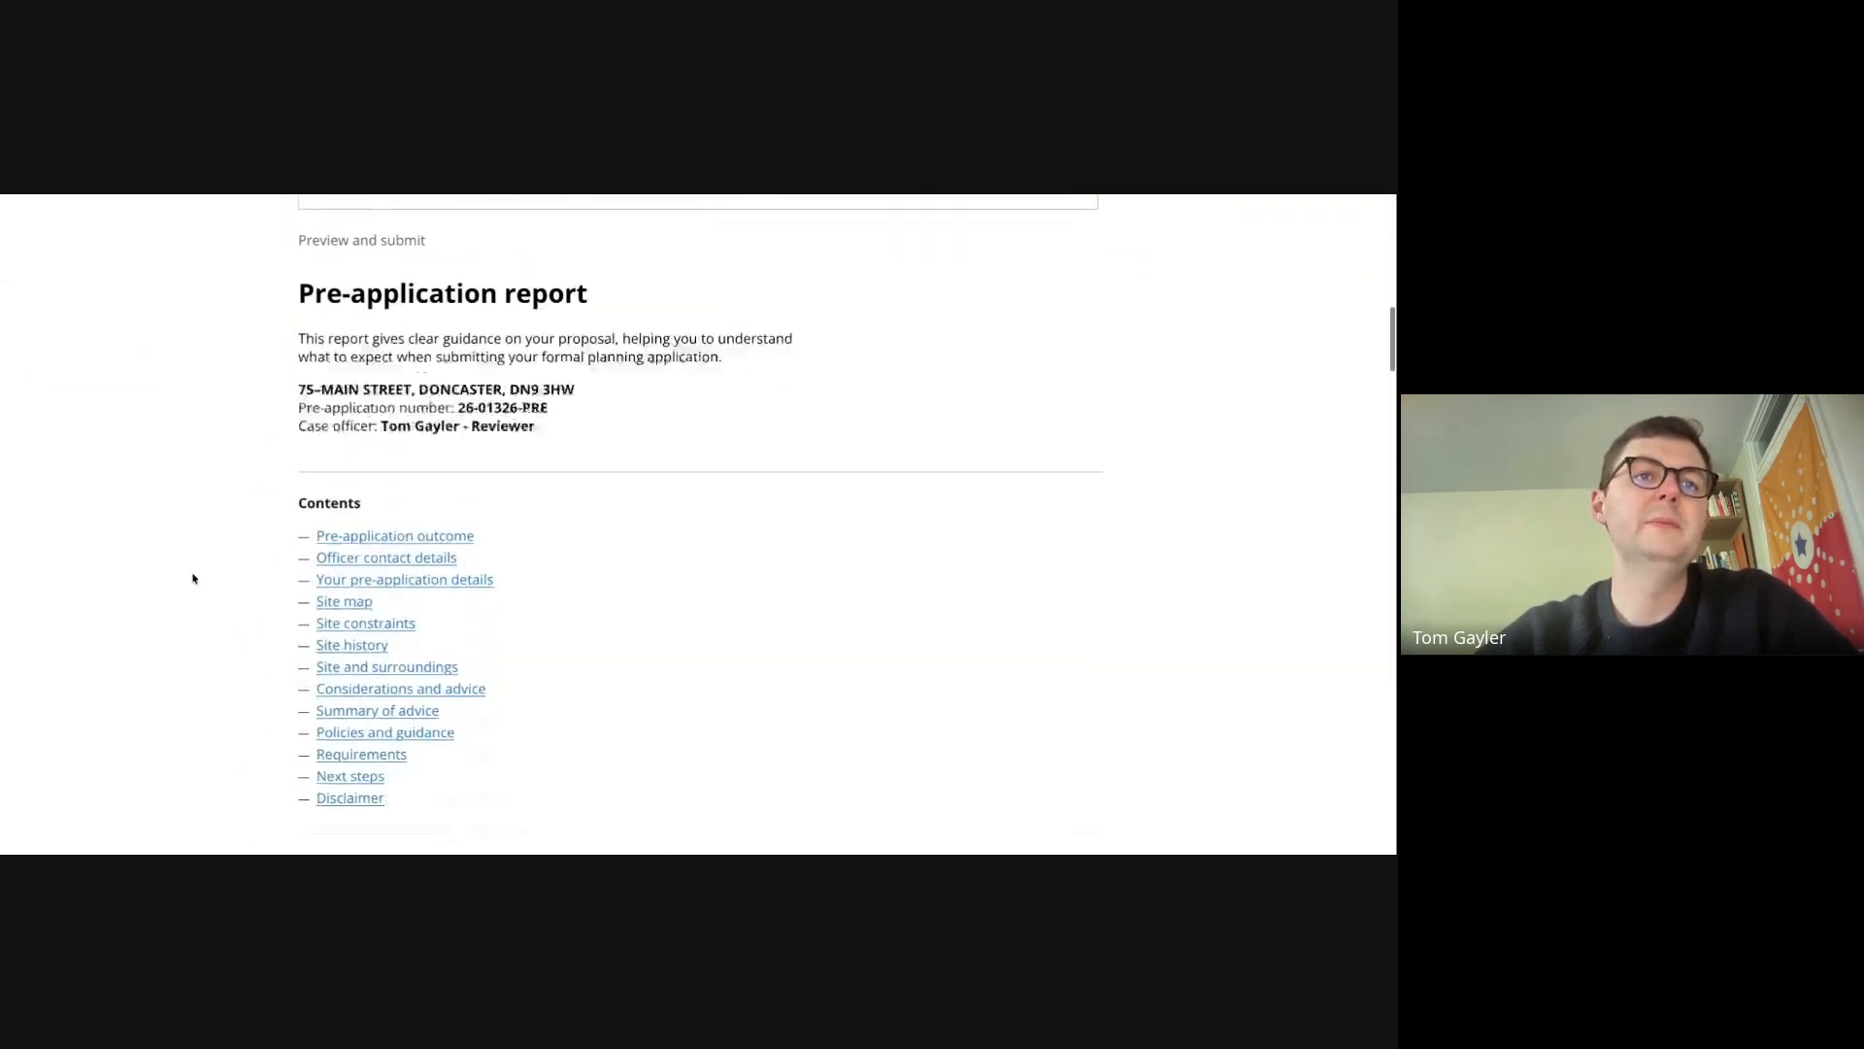
pyautogui.scroll(-10, 192, 579)
pyautogui.scroll(-3, 1158, 419)
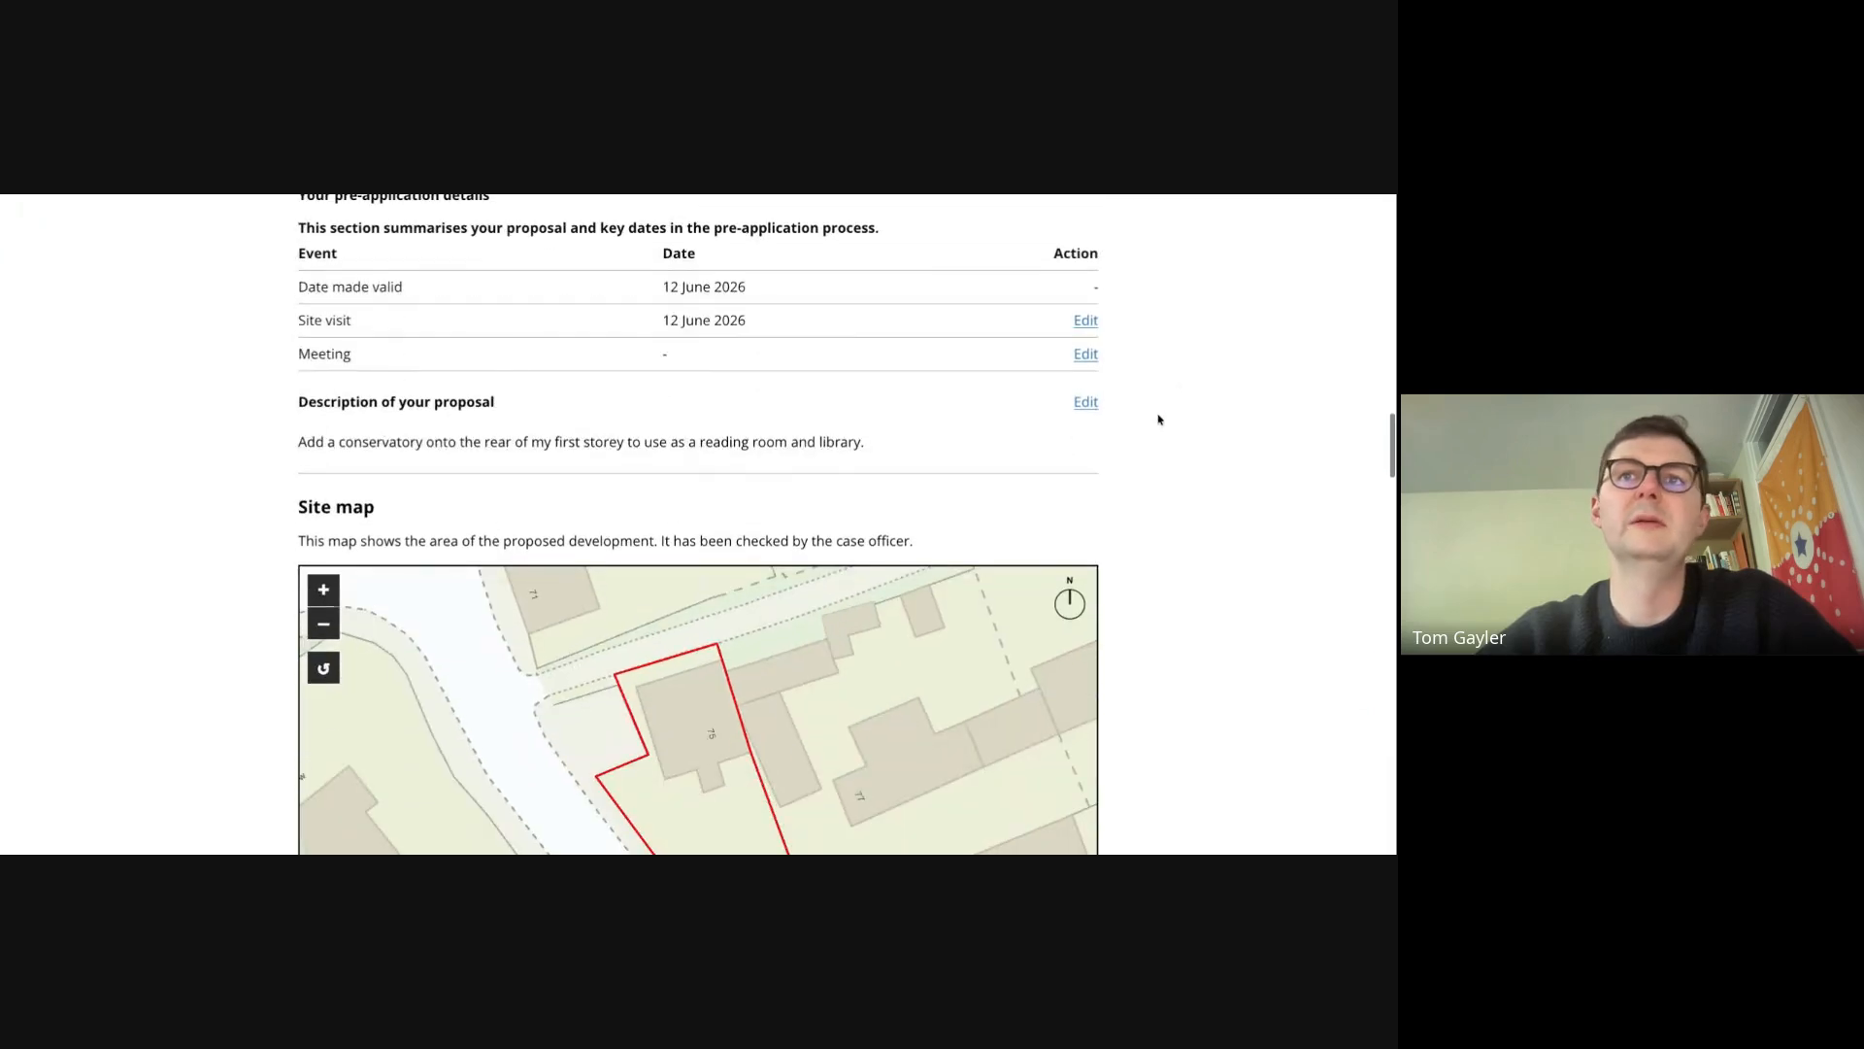
pyautogui.scroll(-5, 1075, 477)
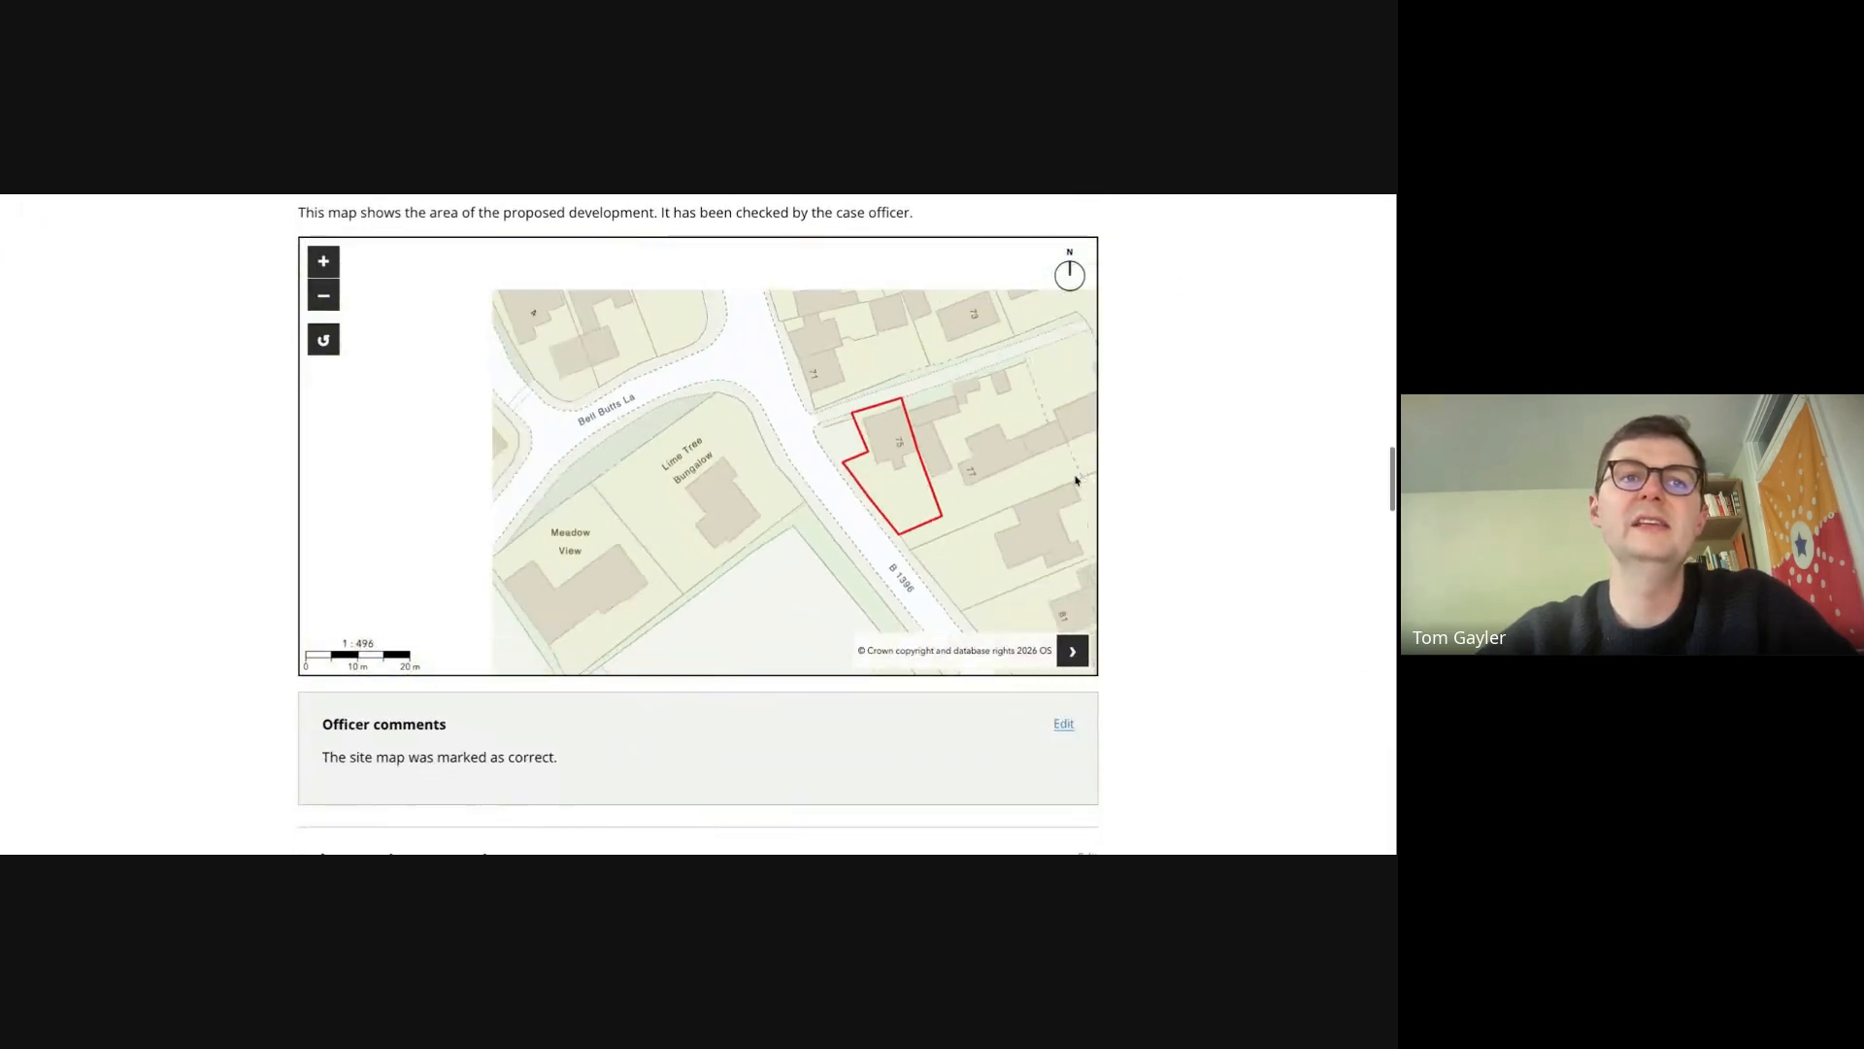
pyautogui.scroll(-3, 1156, 680)
pyautogui.scroll(-5, 1155, 681)
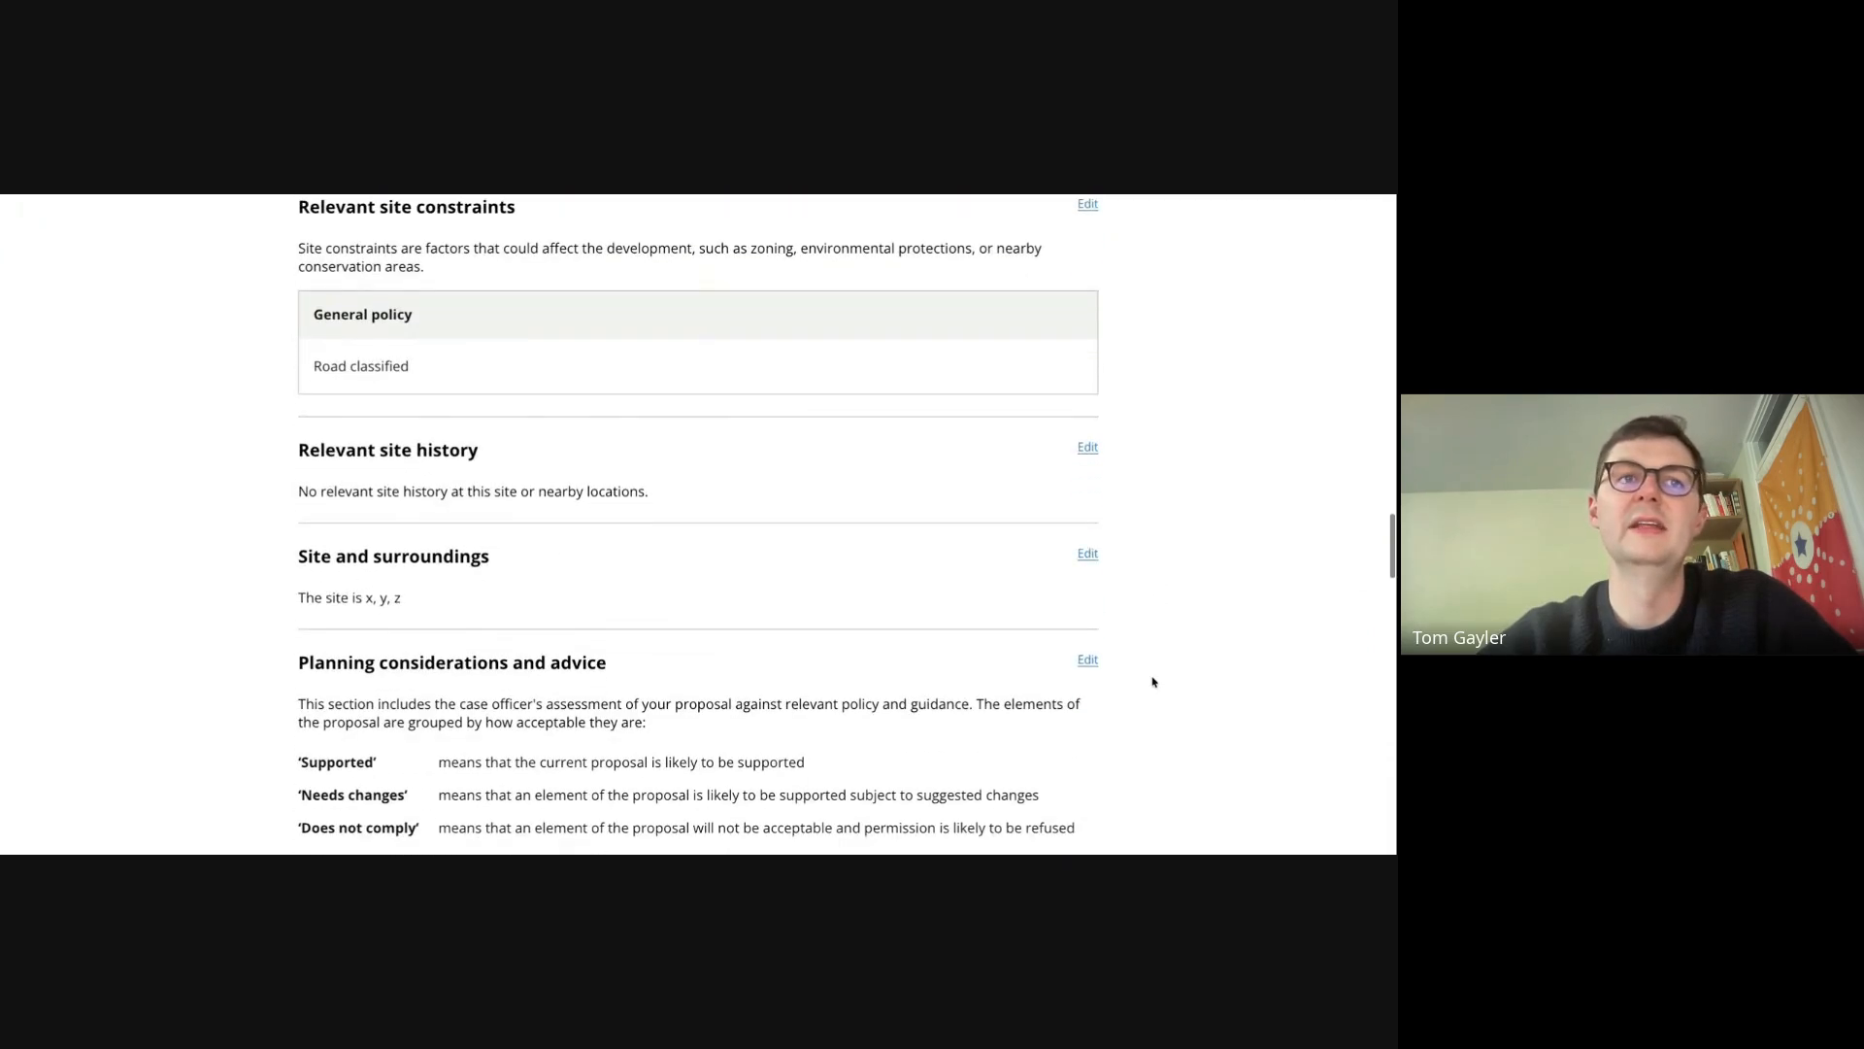
# - Edit the site and surroundings description to read "The site is x, y, z 1 ,2,3" and save it
pyautogui.click(1087, 456)
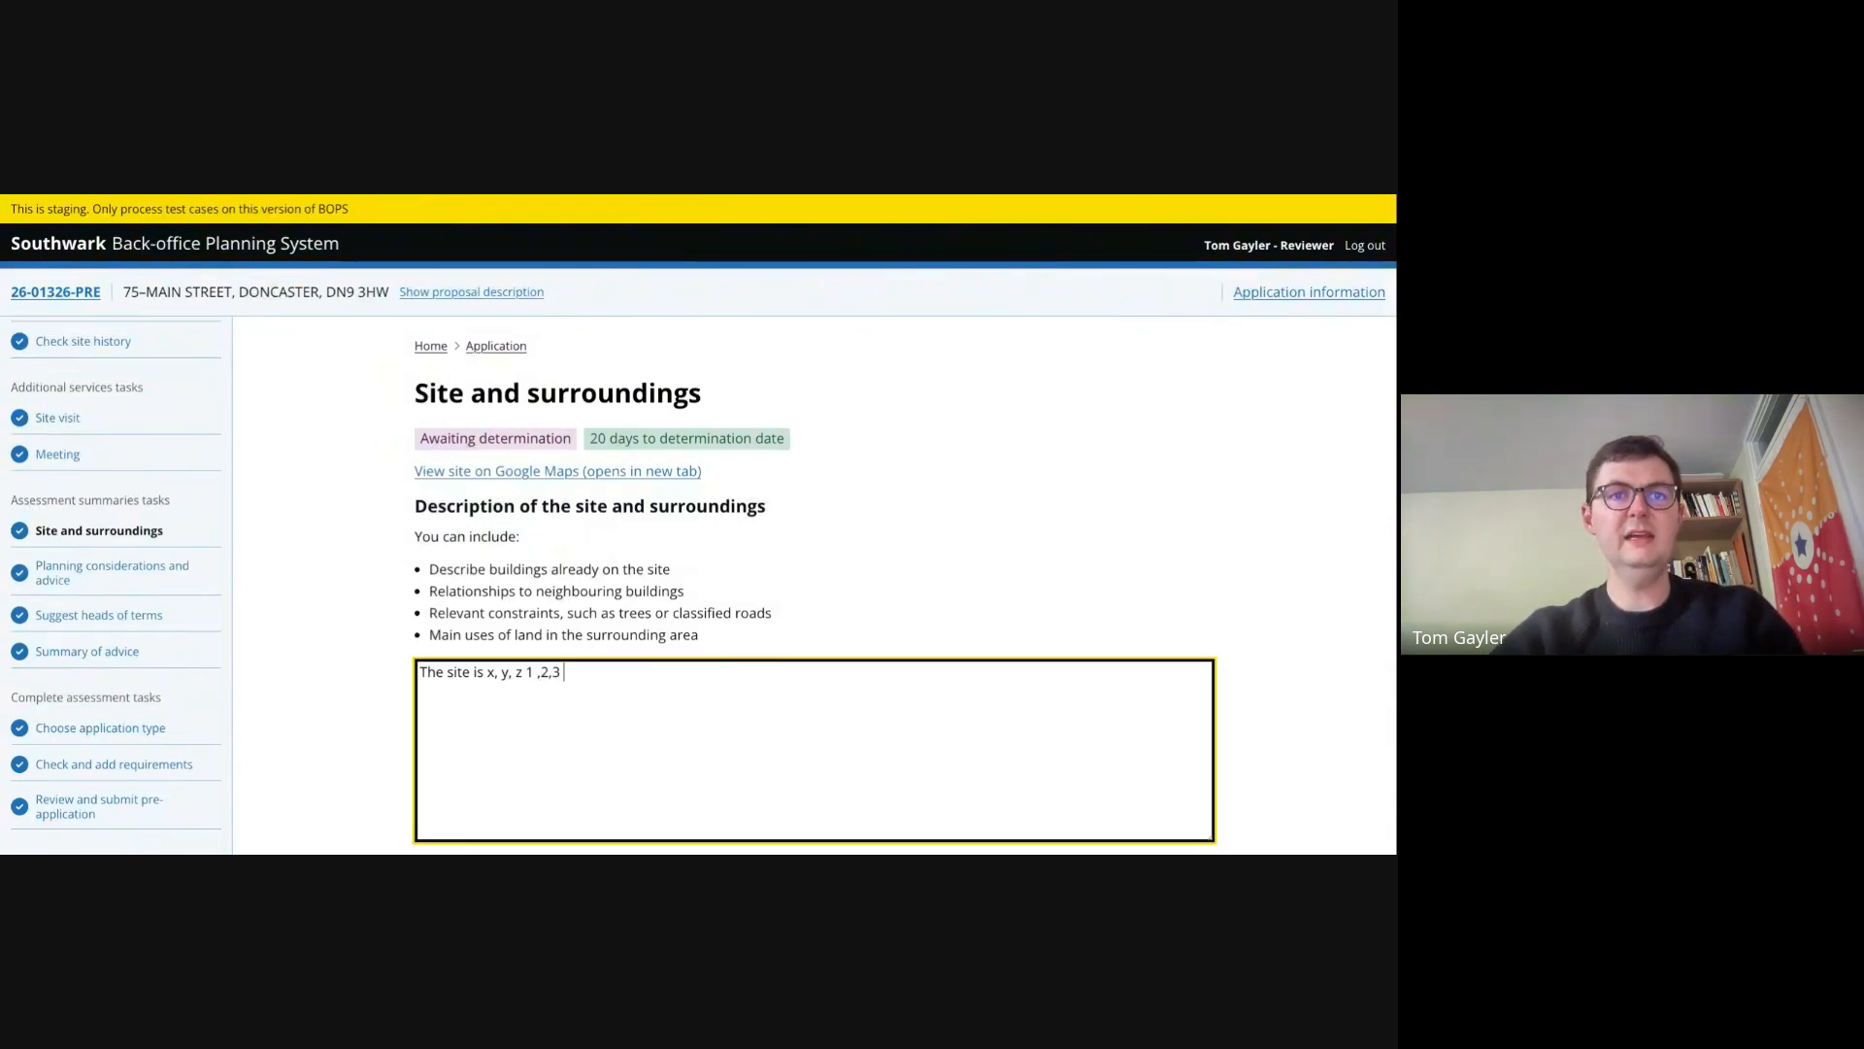
pyautogui.scroll(-1, 815, 679)
pyautogui.click(486, 784)
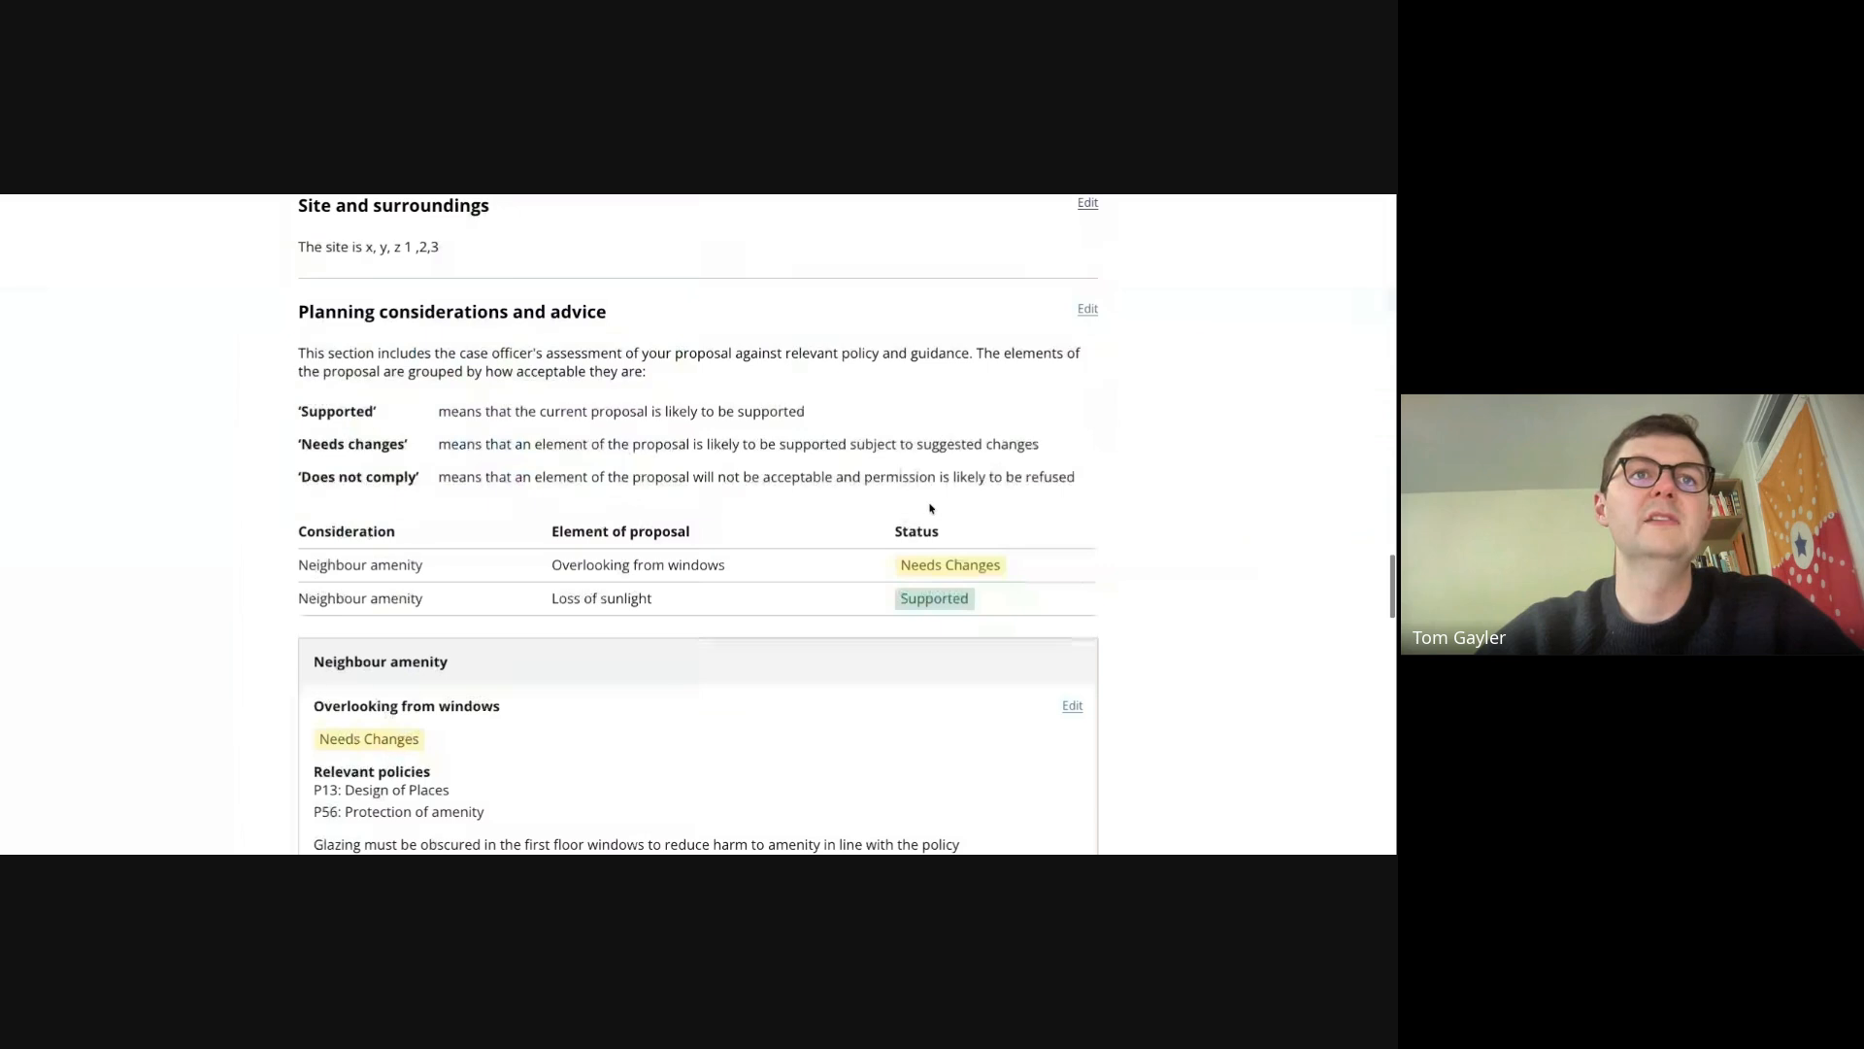
# - Agree with the advice and confirm and submit the pre-application report
pyautogui.scroll(-1, 930, 508)
pyautogui.scroll(2, 930, 508)
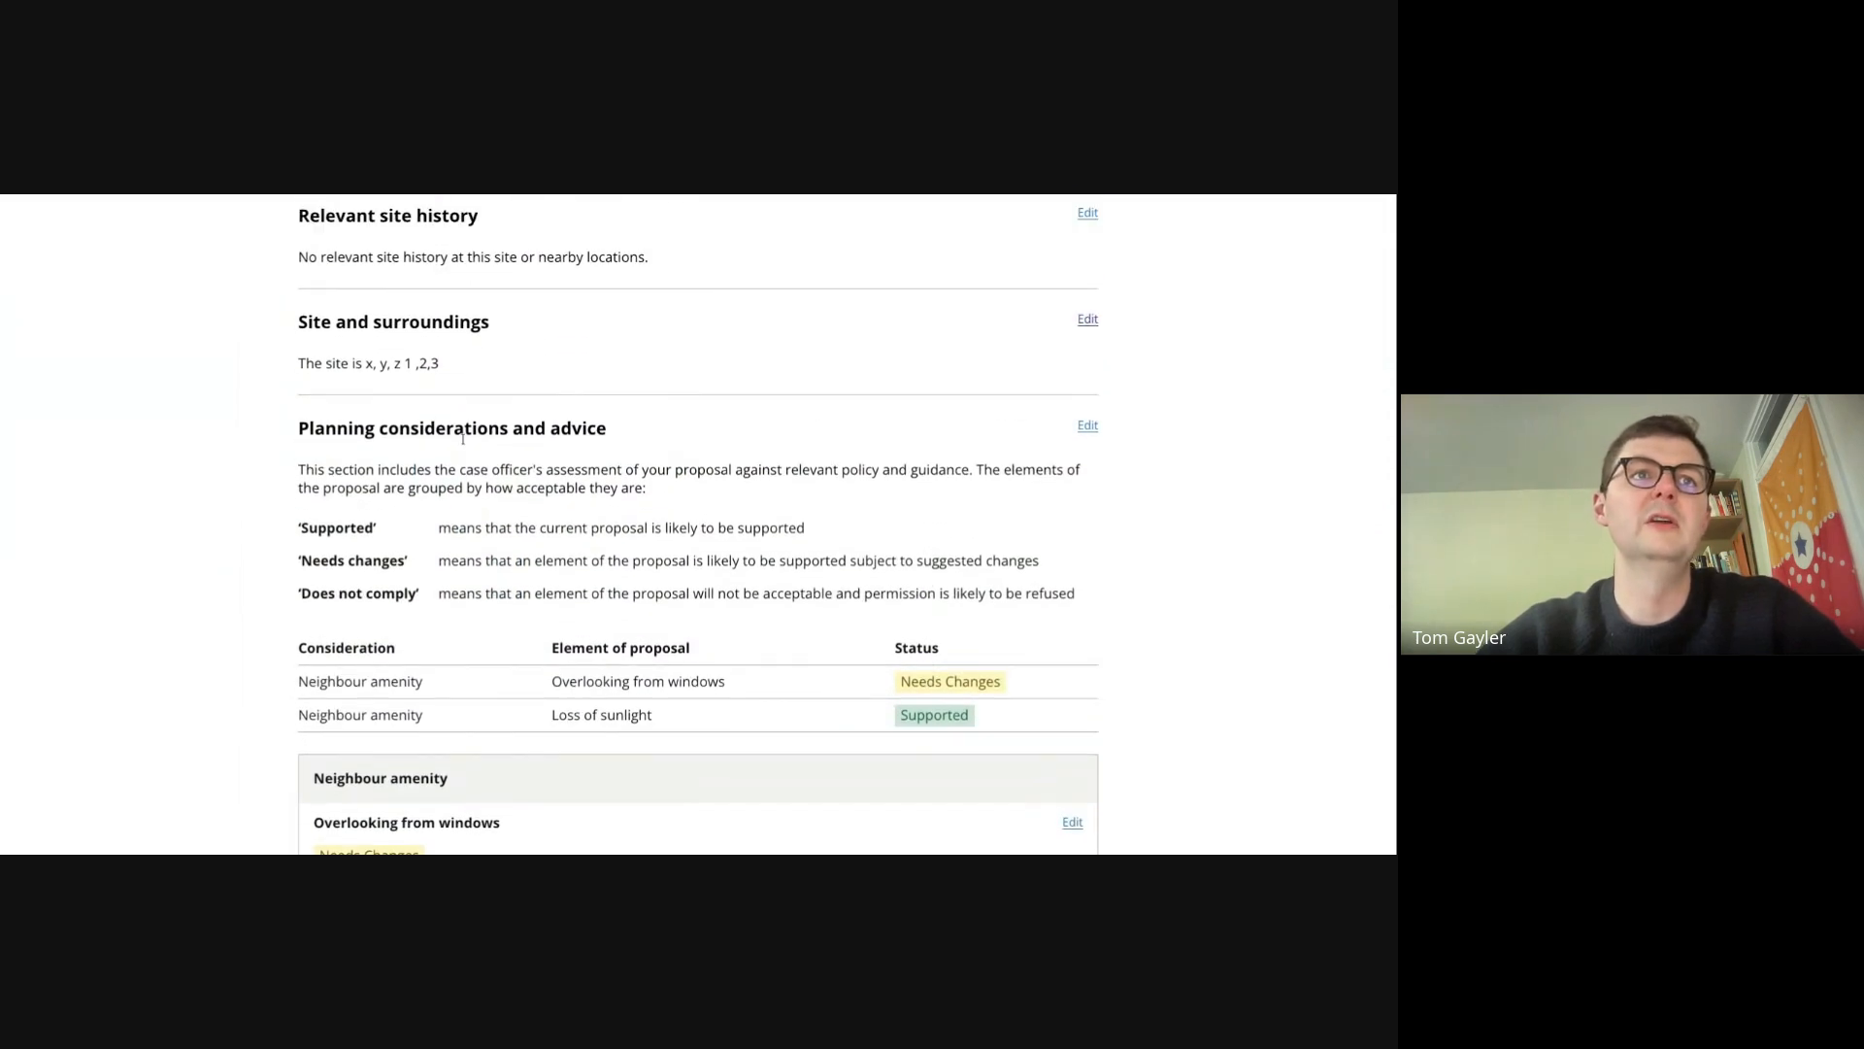
pyautogui.scroll(-7, 462, 438)
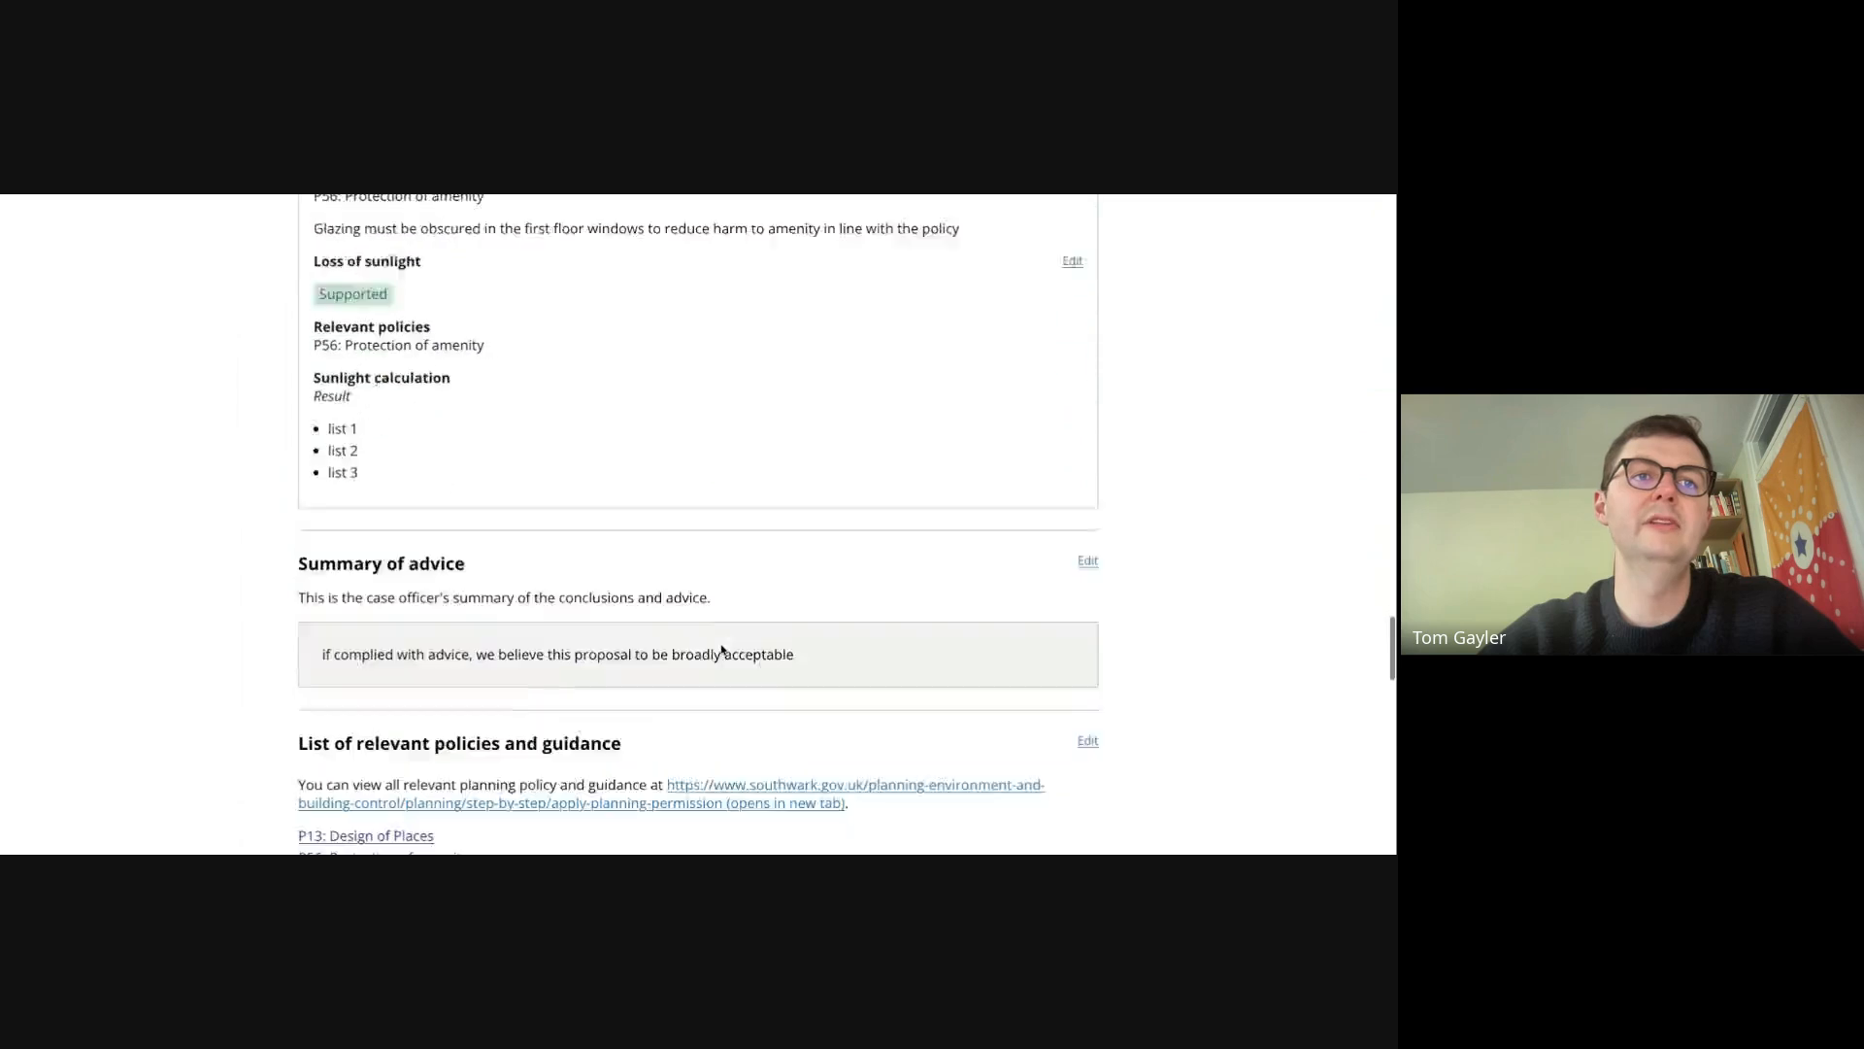
pyautogui.scroll(-15, 721, 649)
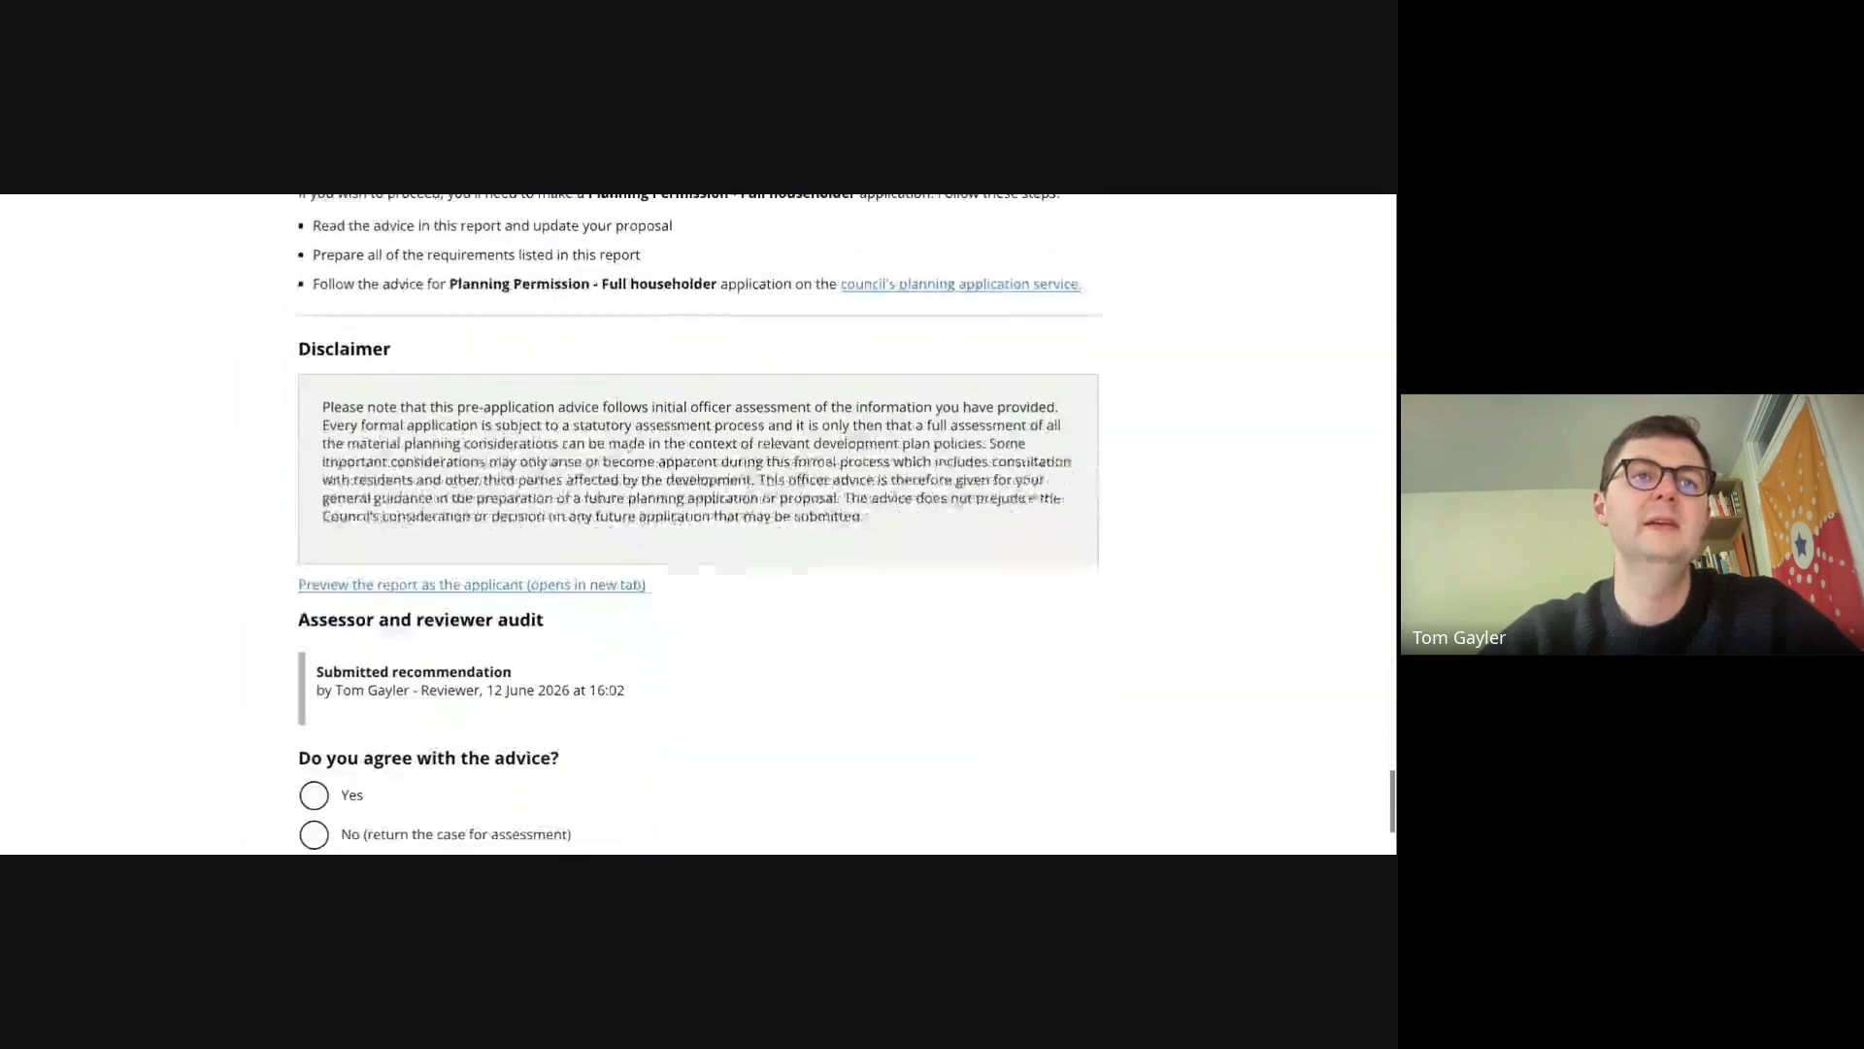
pyautogui.scroll(-2, 379, 583)
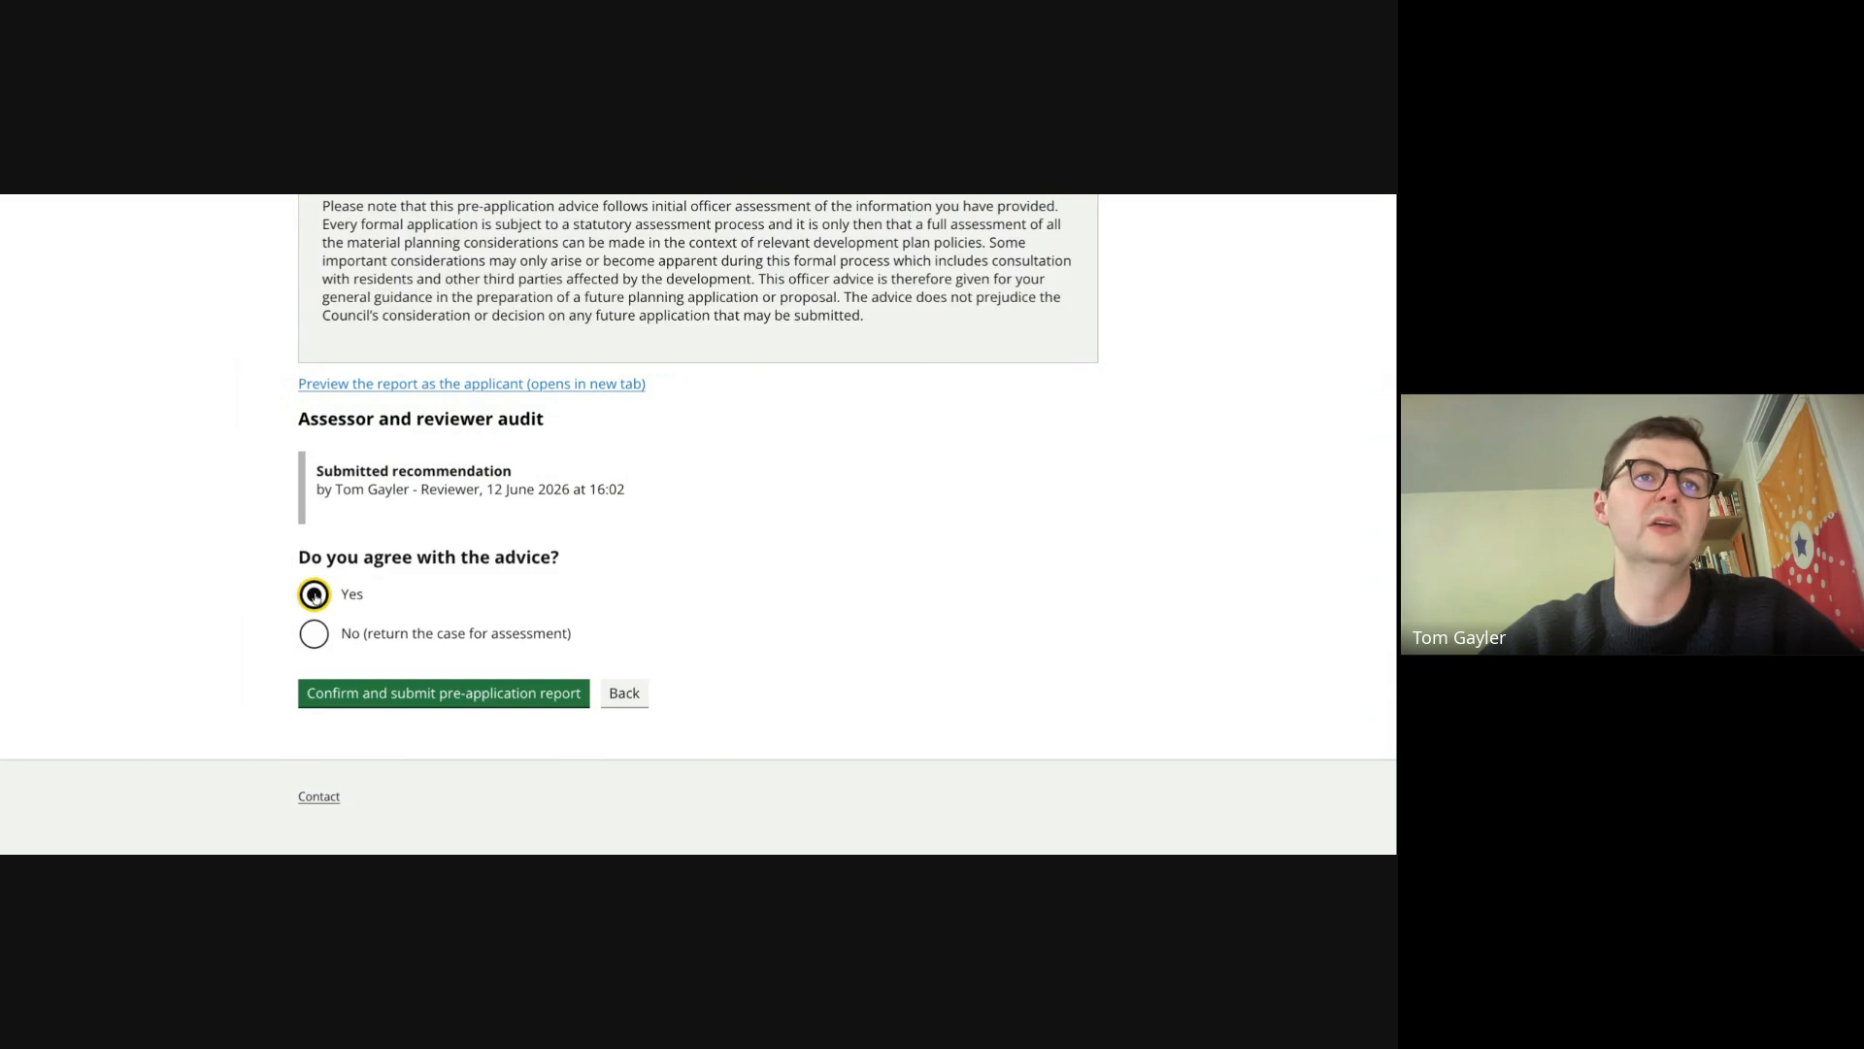
pyautogui.click(316, 637)
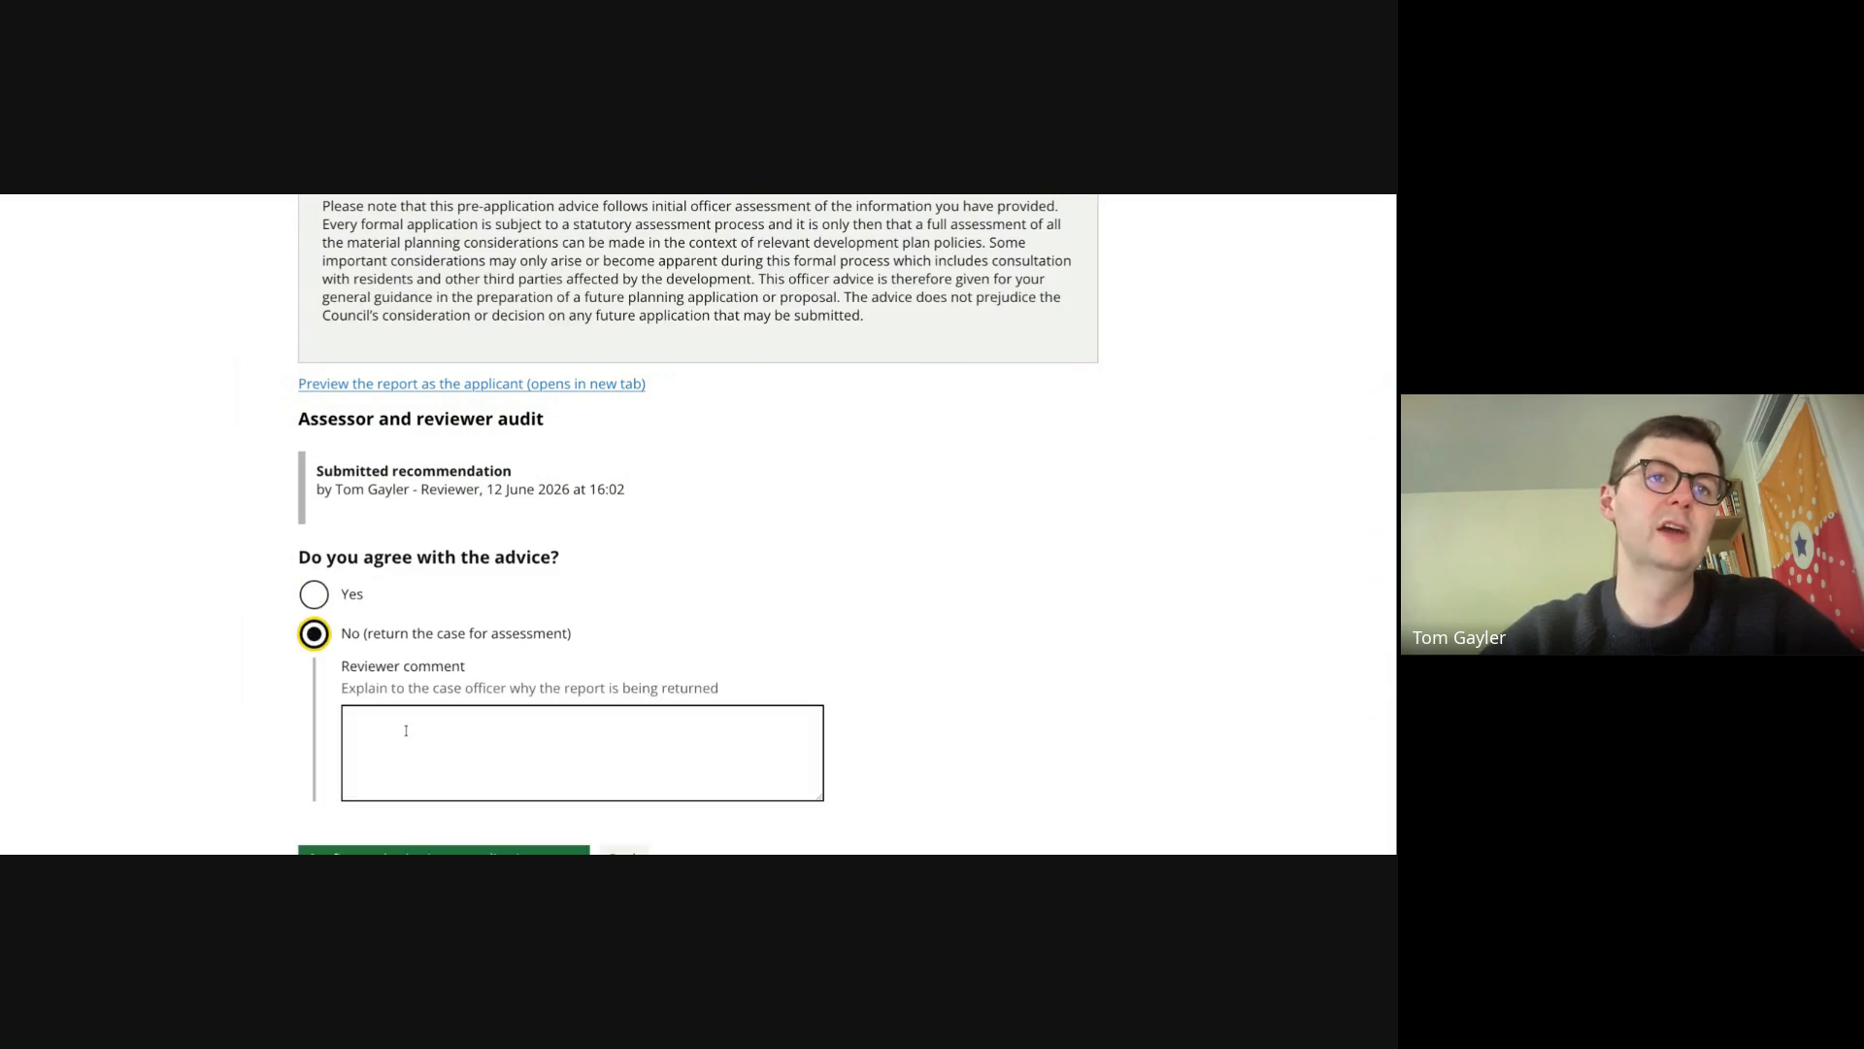
pyautogui.click(320, 595)
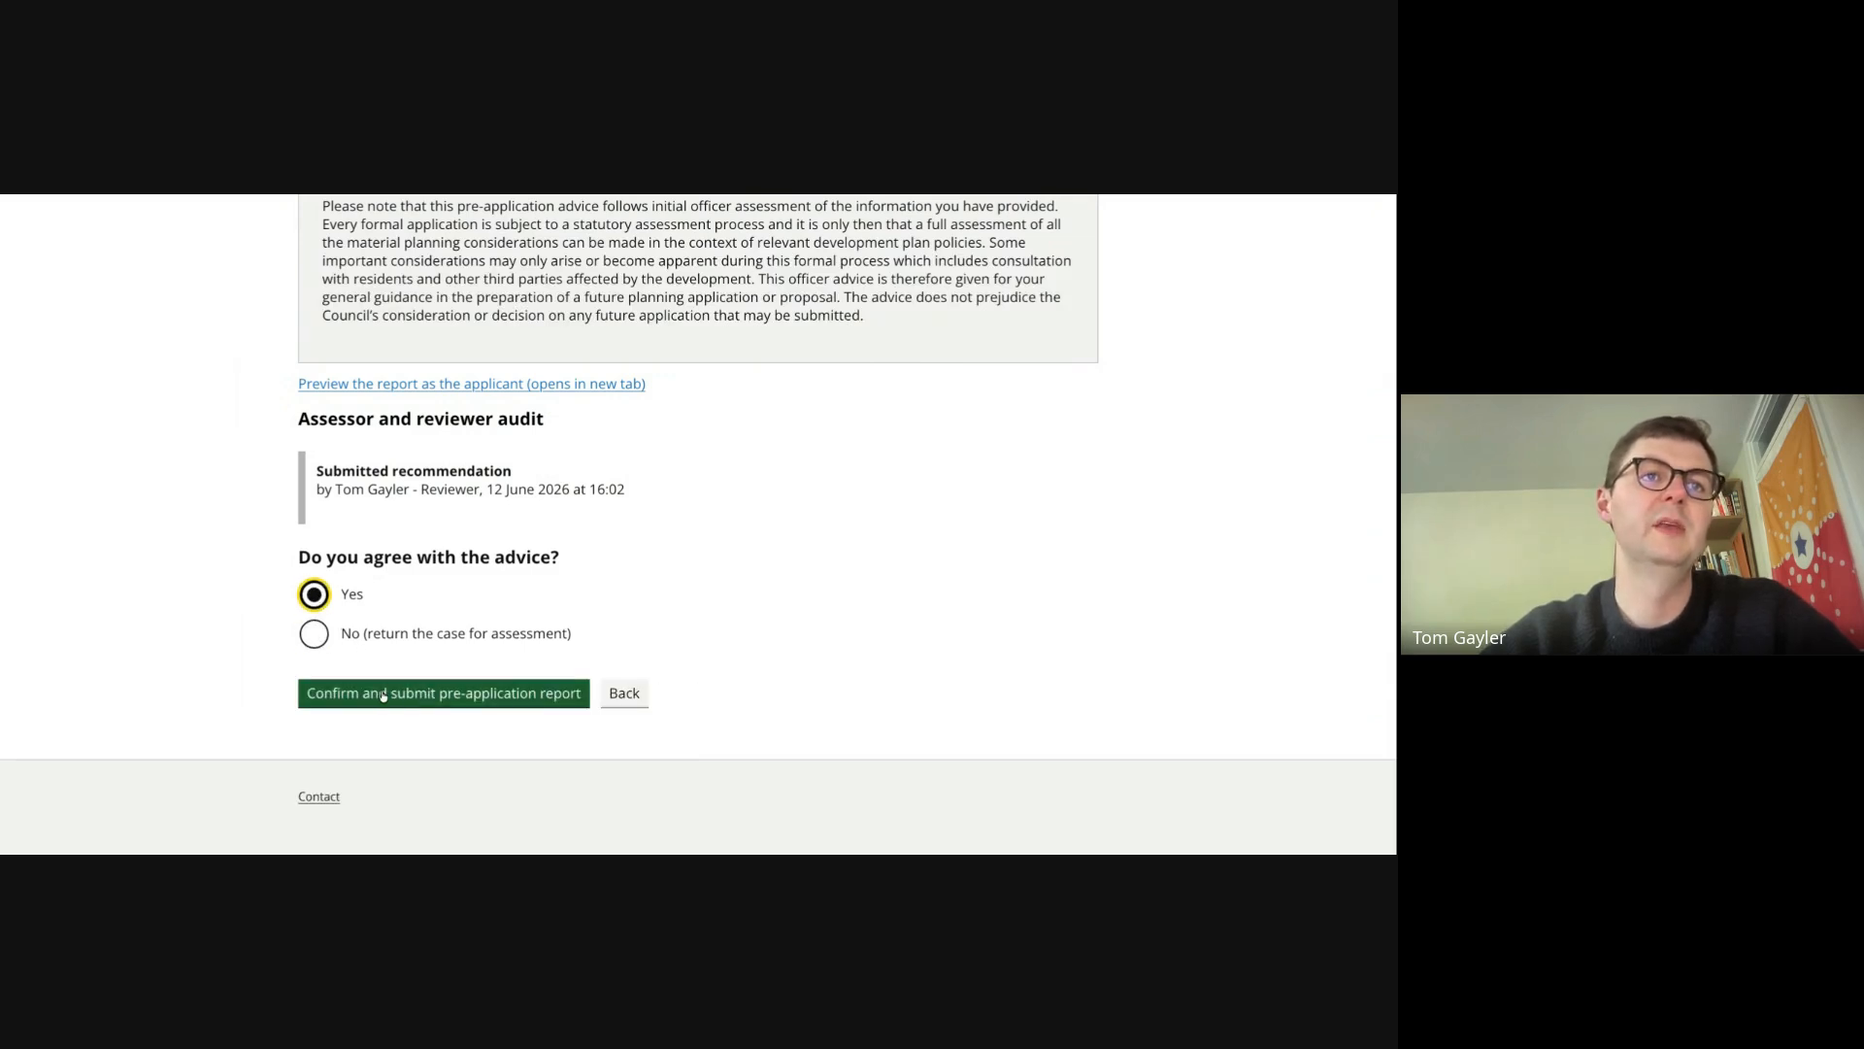
pyautogui.click(419, 705)
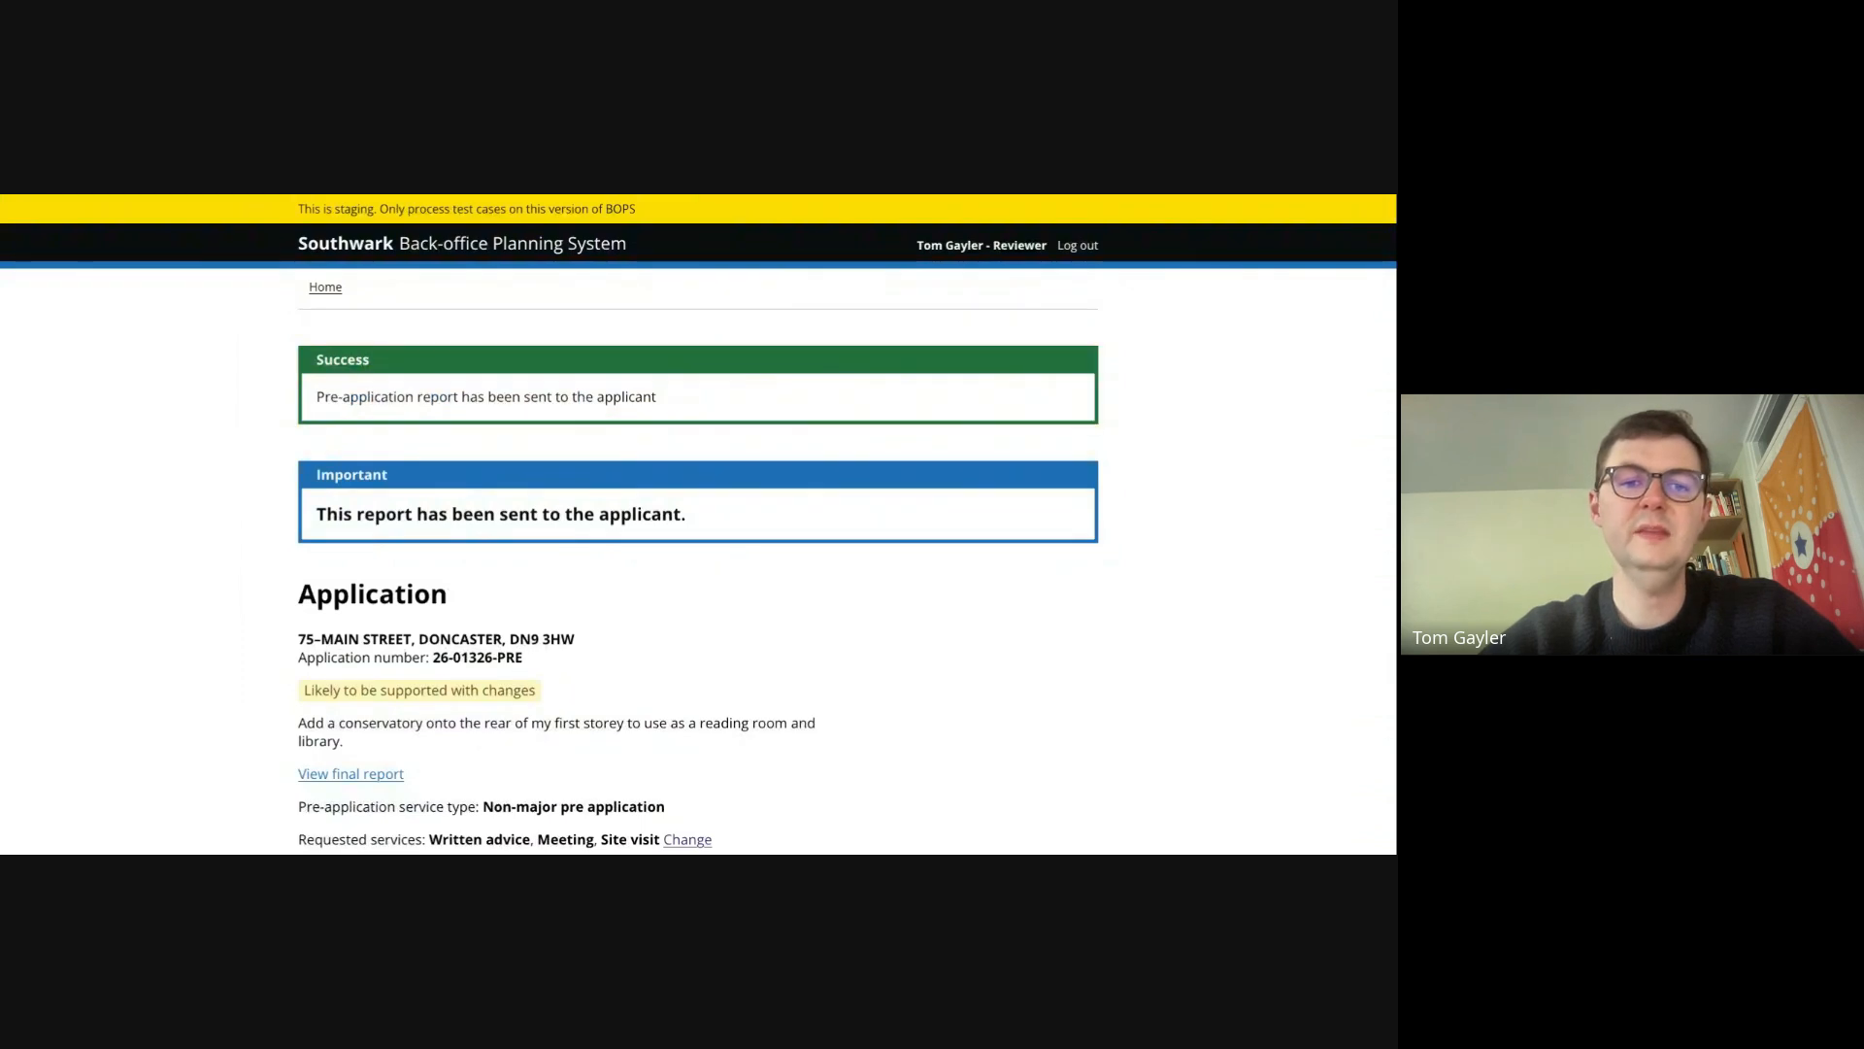
# - Look over the sent application summary and the final pre-application report page, from site map to disclaimer
pyautogui.scroll(-4, 699, 525)
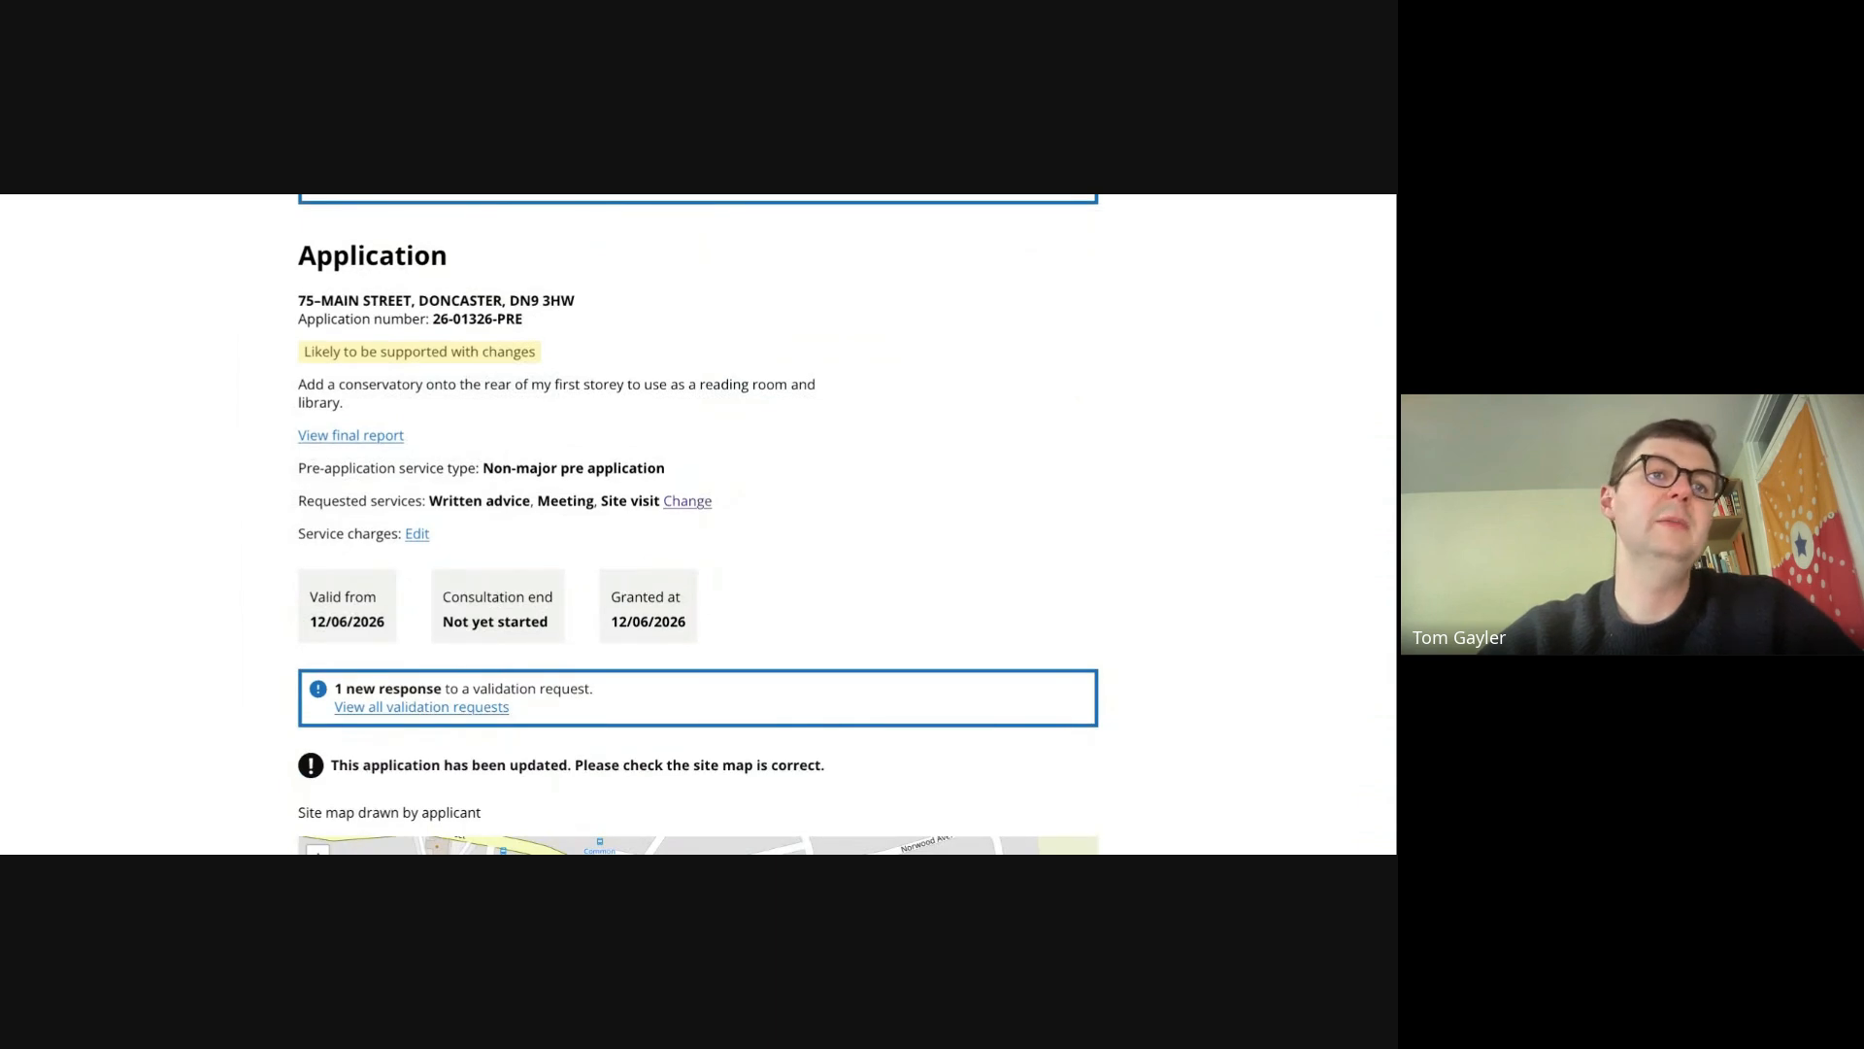
pyautogui.scroll(4, 699, 524)
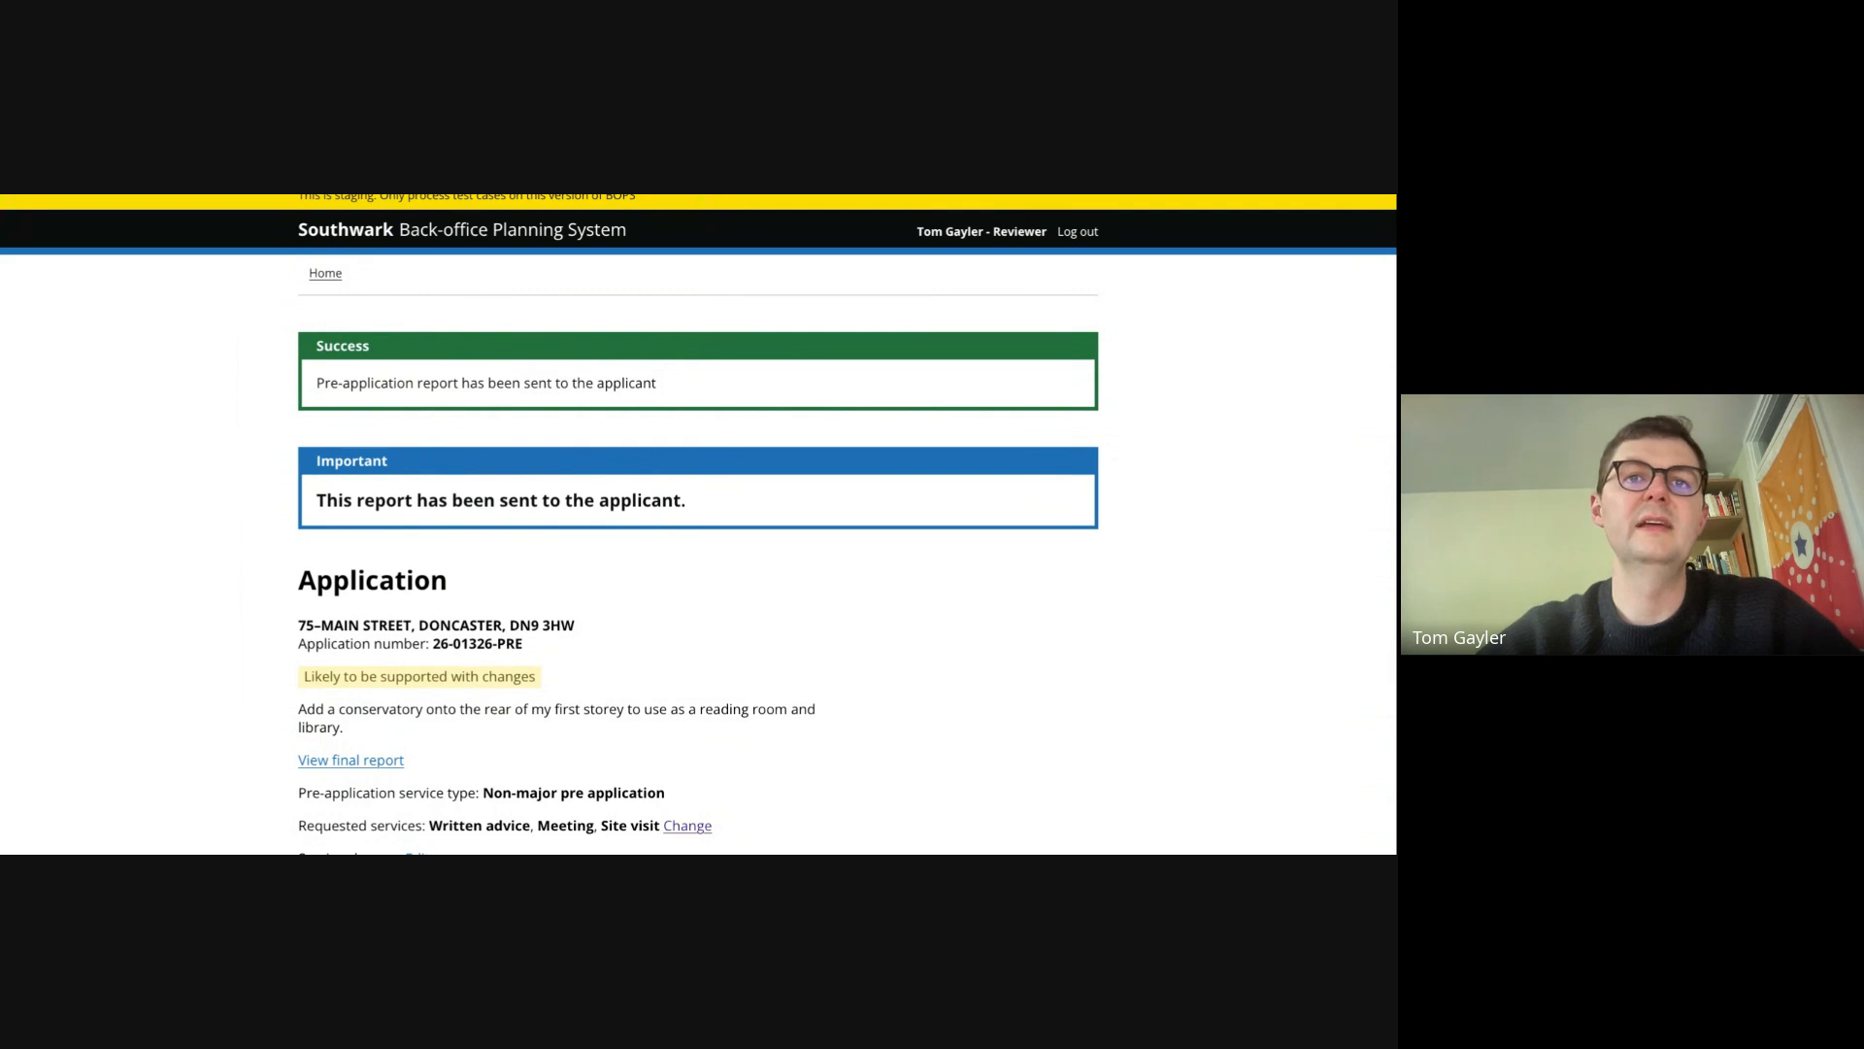
pyautogui.hotkey('alt', 'Left')
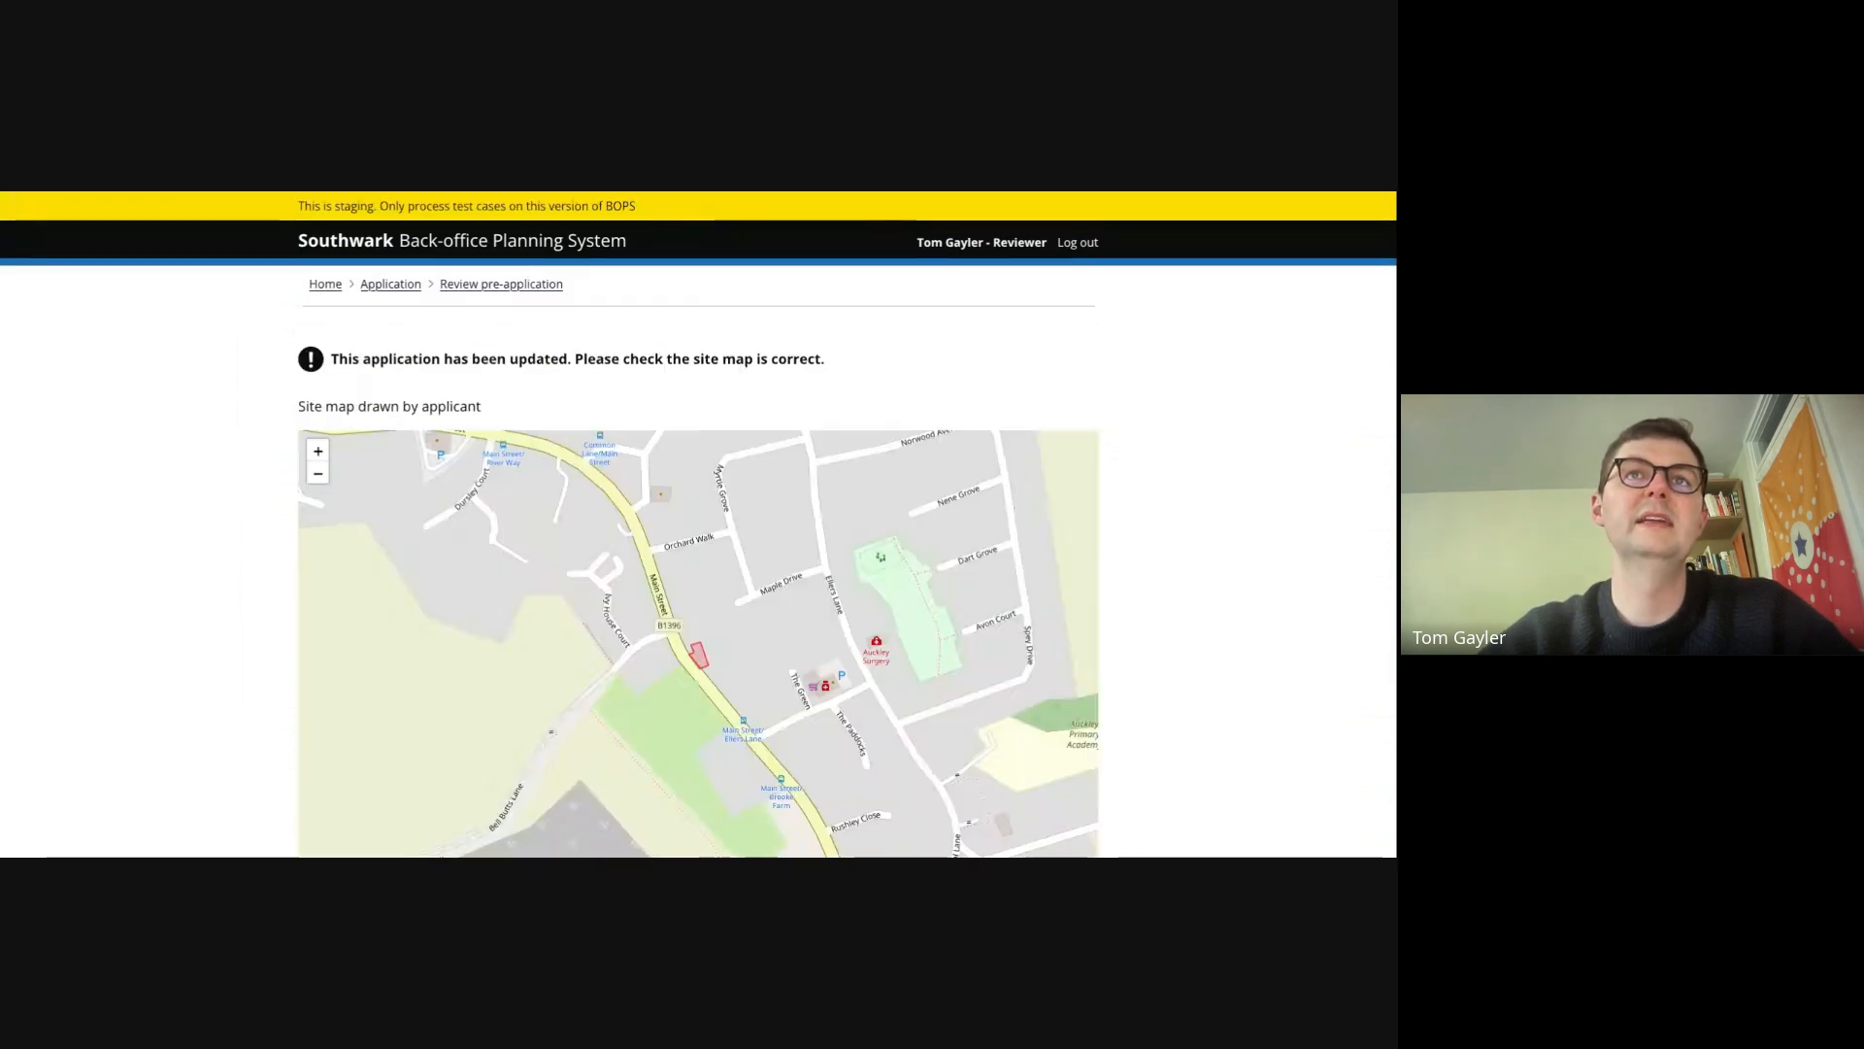
pyautogui.scroll(-1, 838, 399)
pyautogui.scroll(-10, 1241, 458)
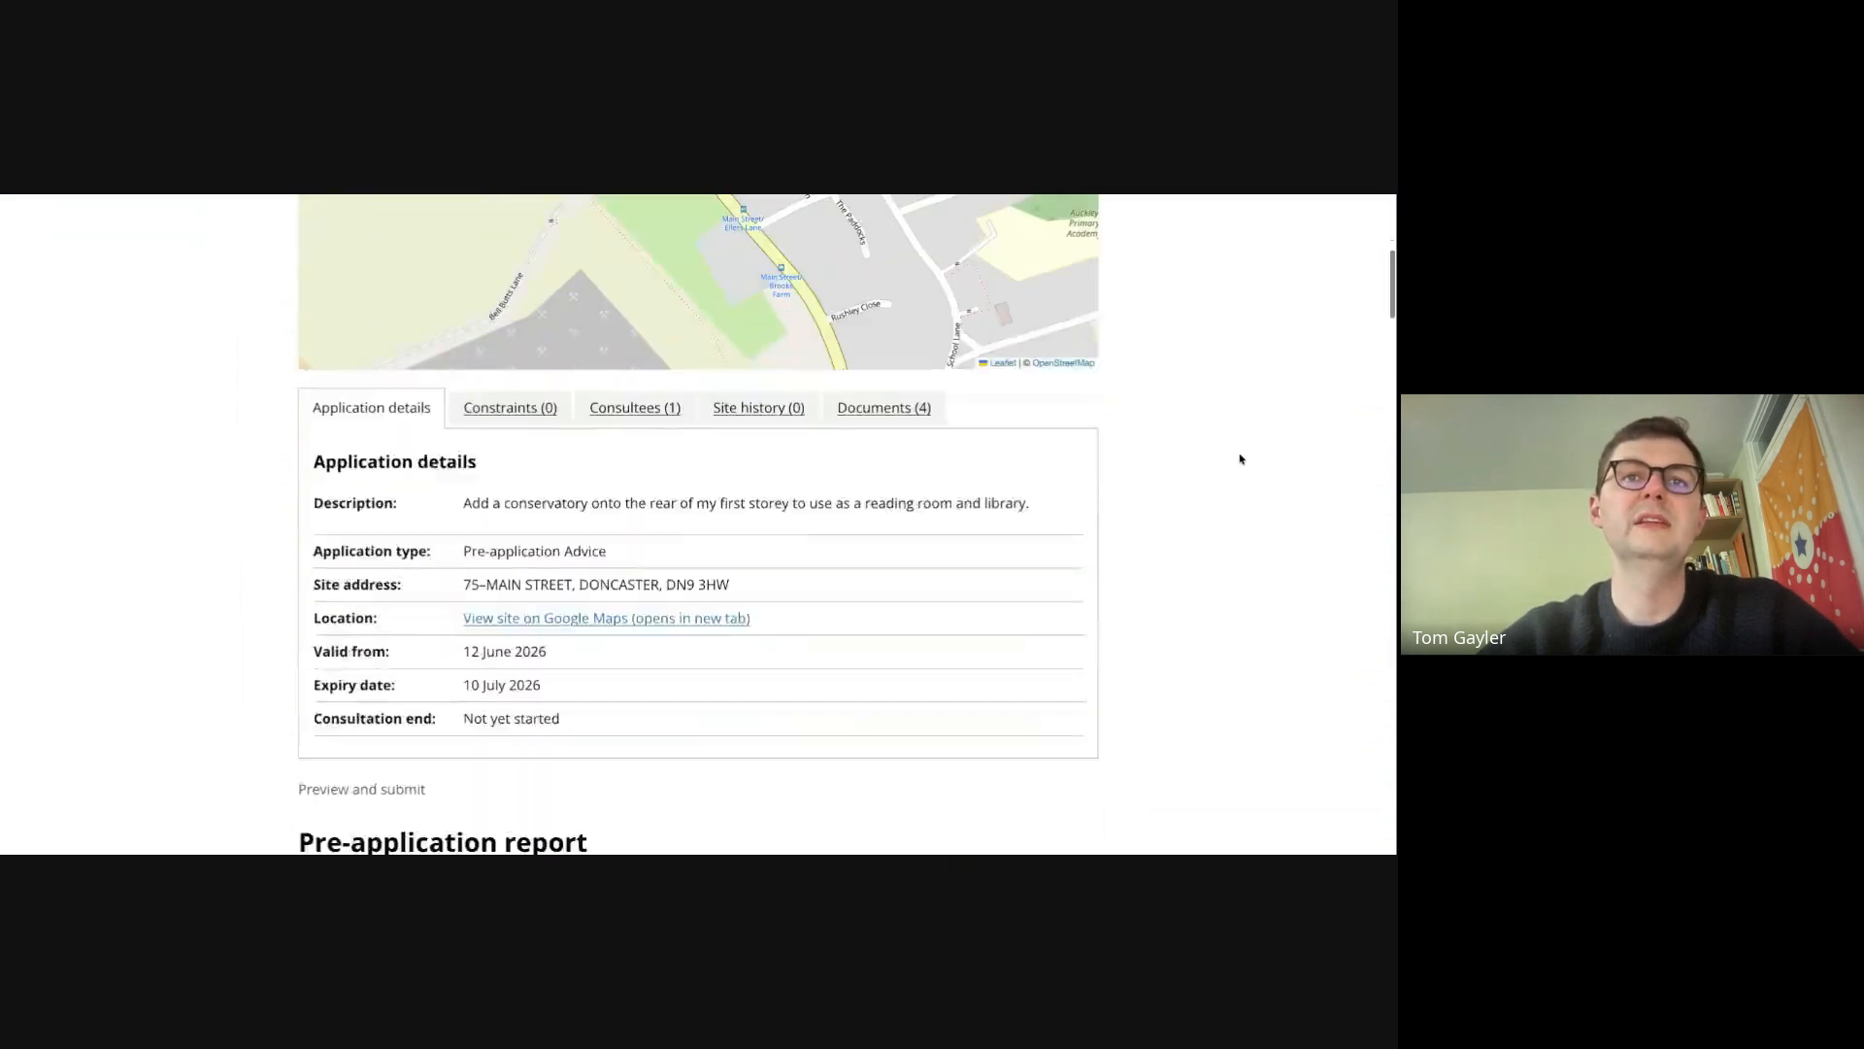
pyautogui.scroll(6, 698, 524)
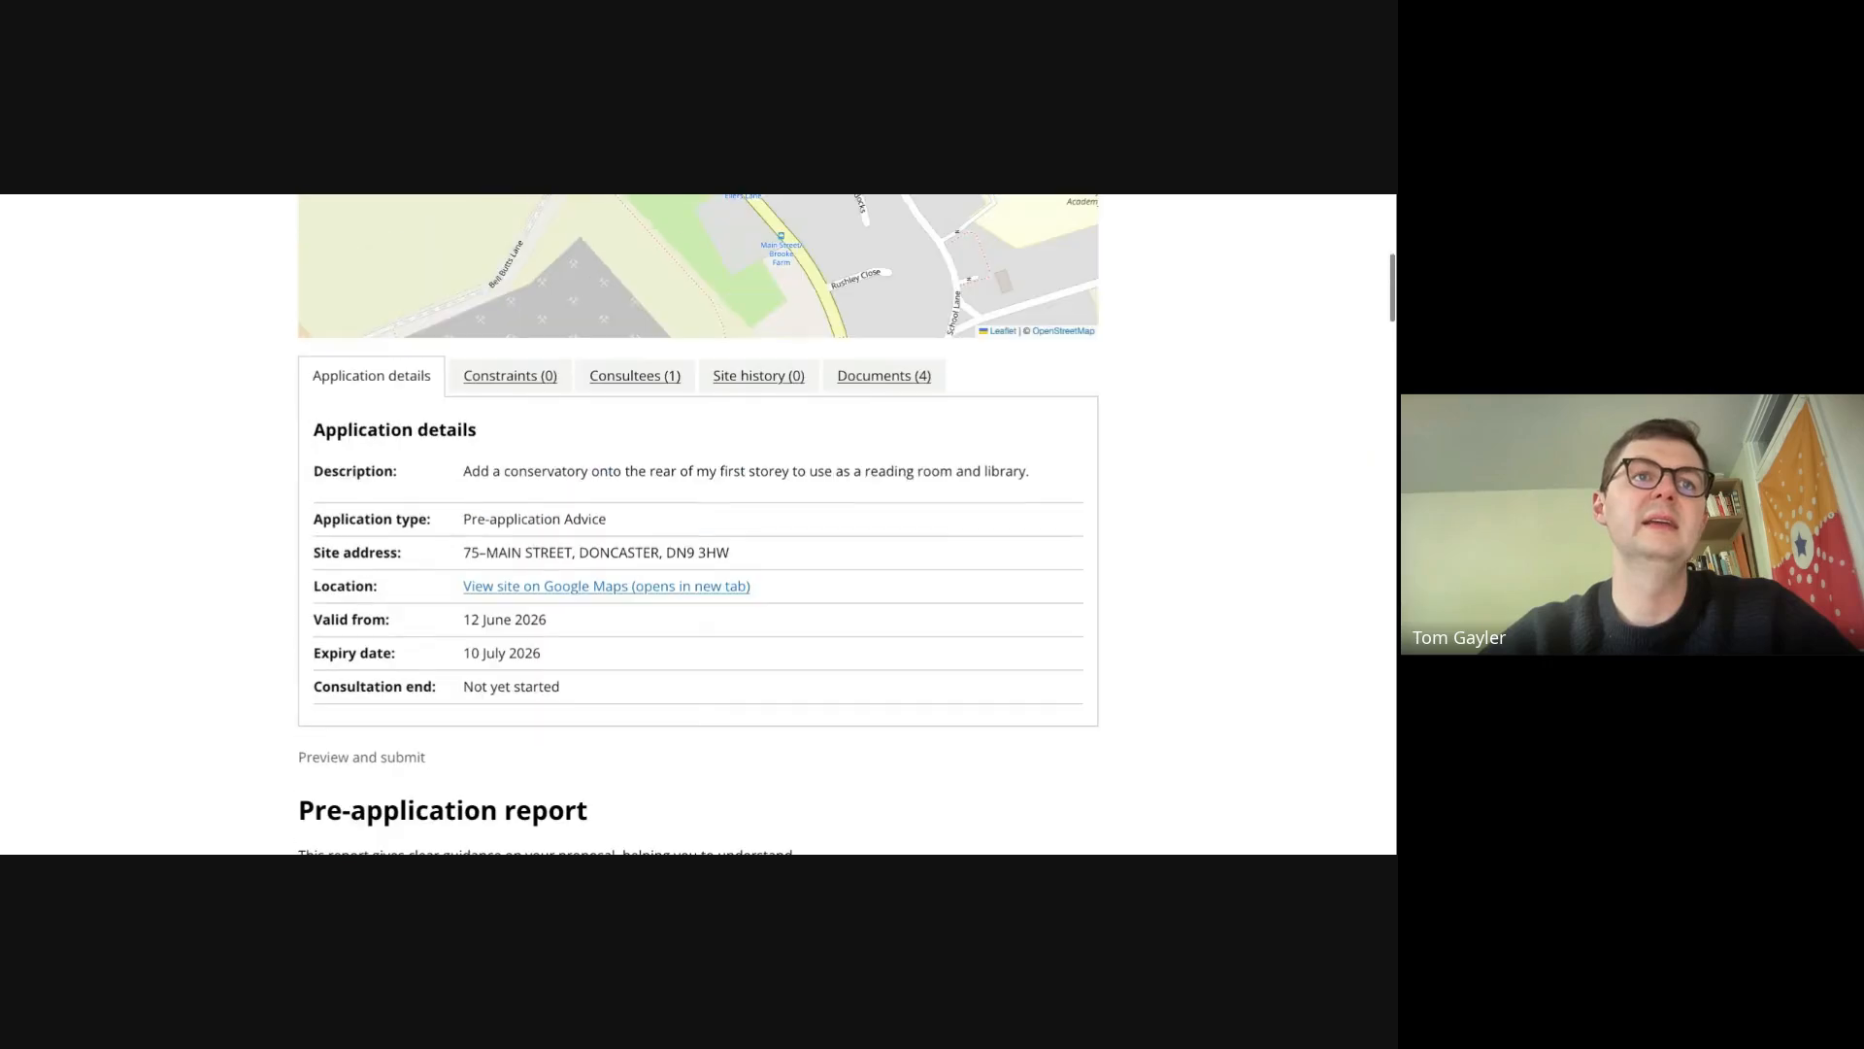
pyautogui.scroll(-10, 698, 524)
pyautogui.scroll(-15, 698, 524)
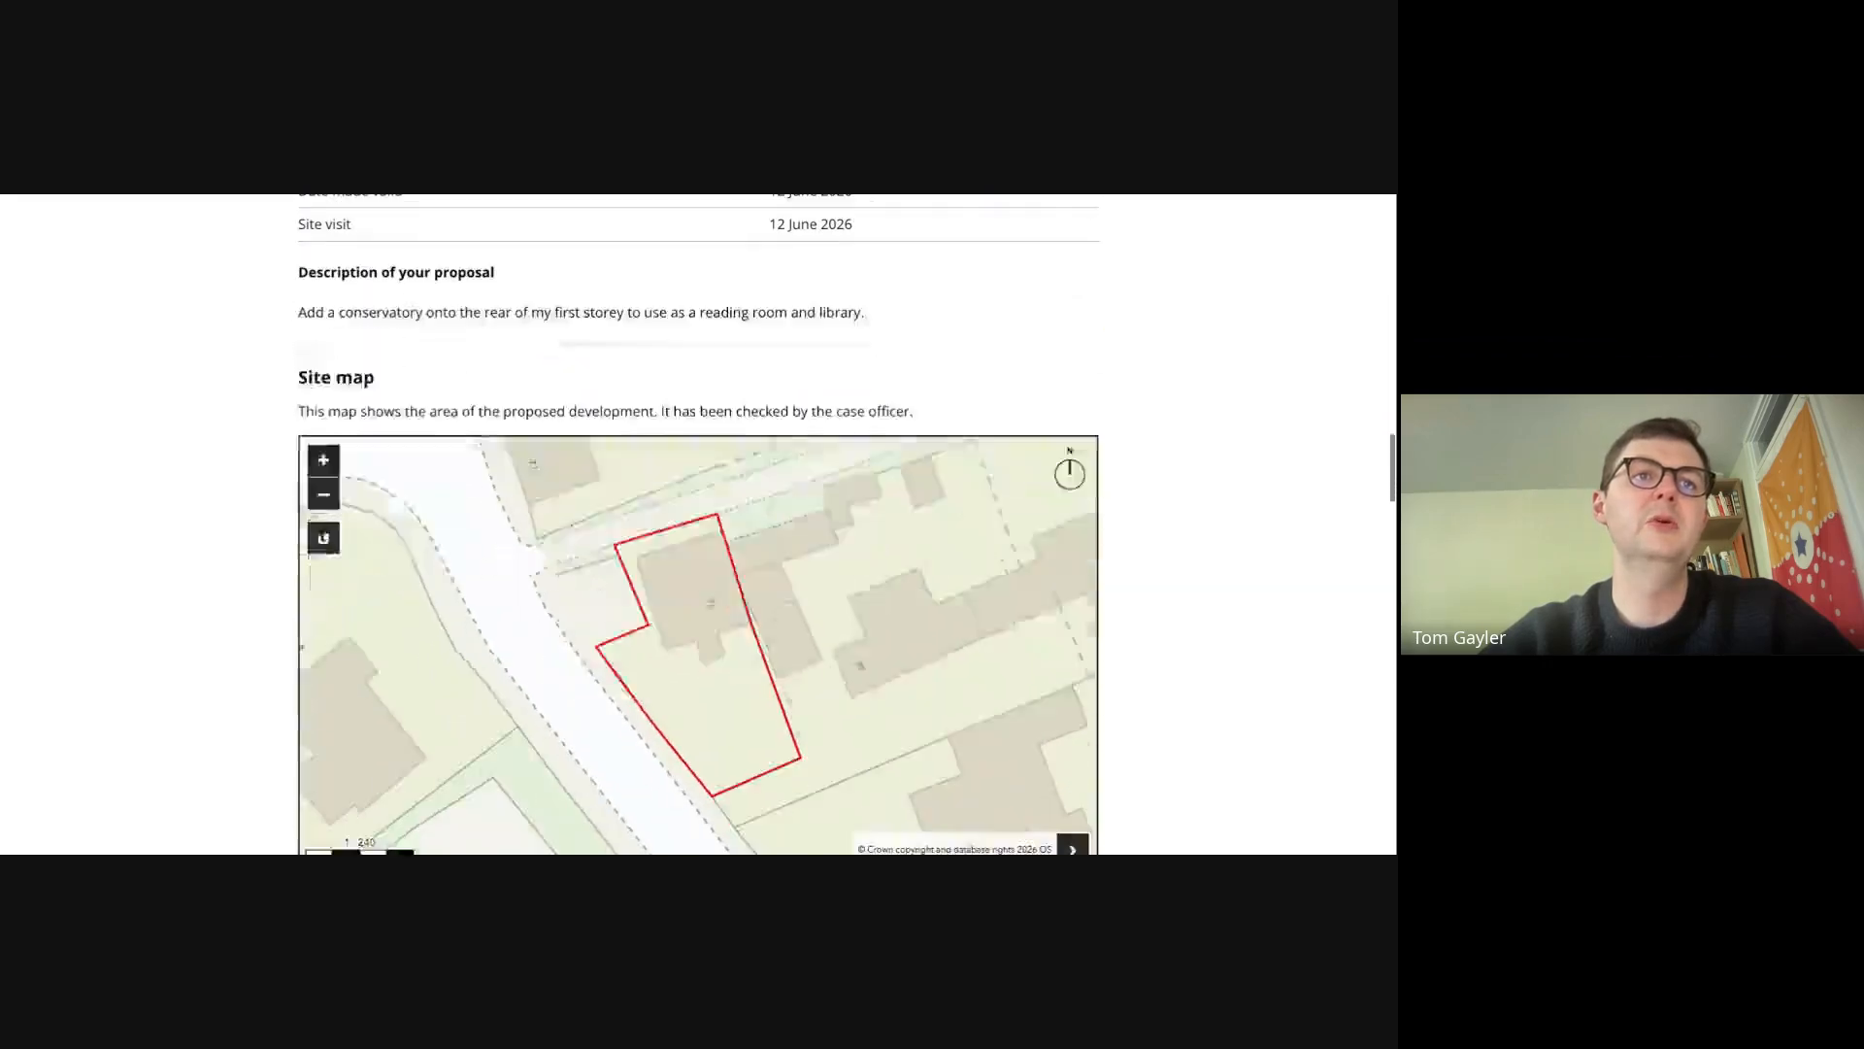
pyautogui.scroll(-15, 698, 524)
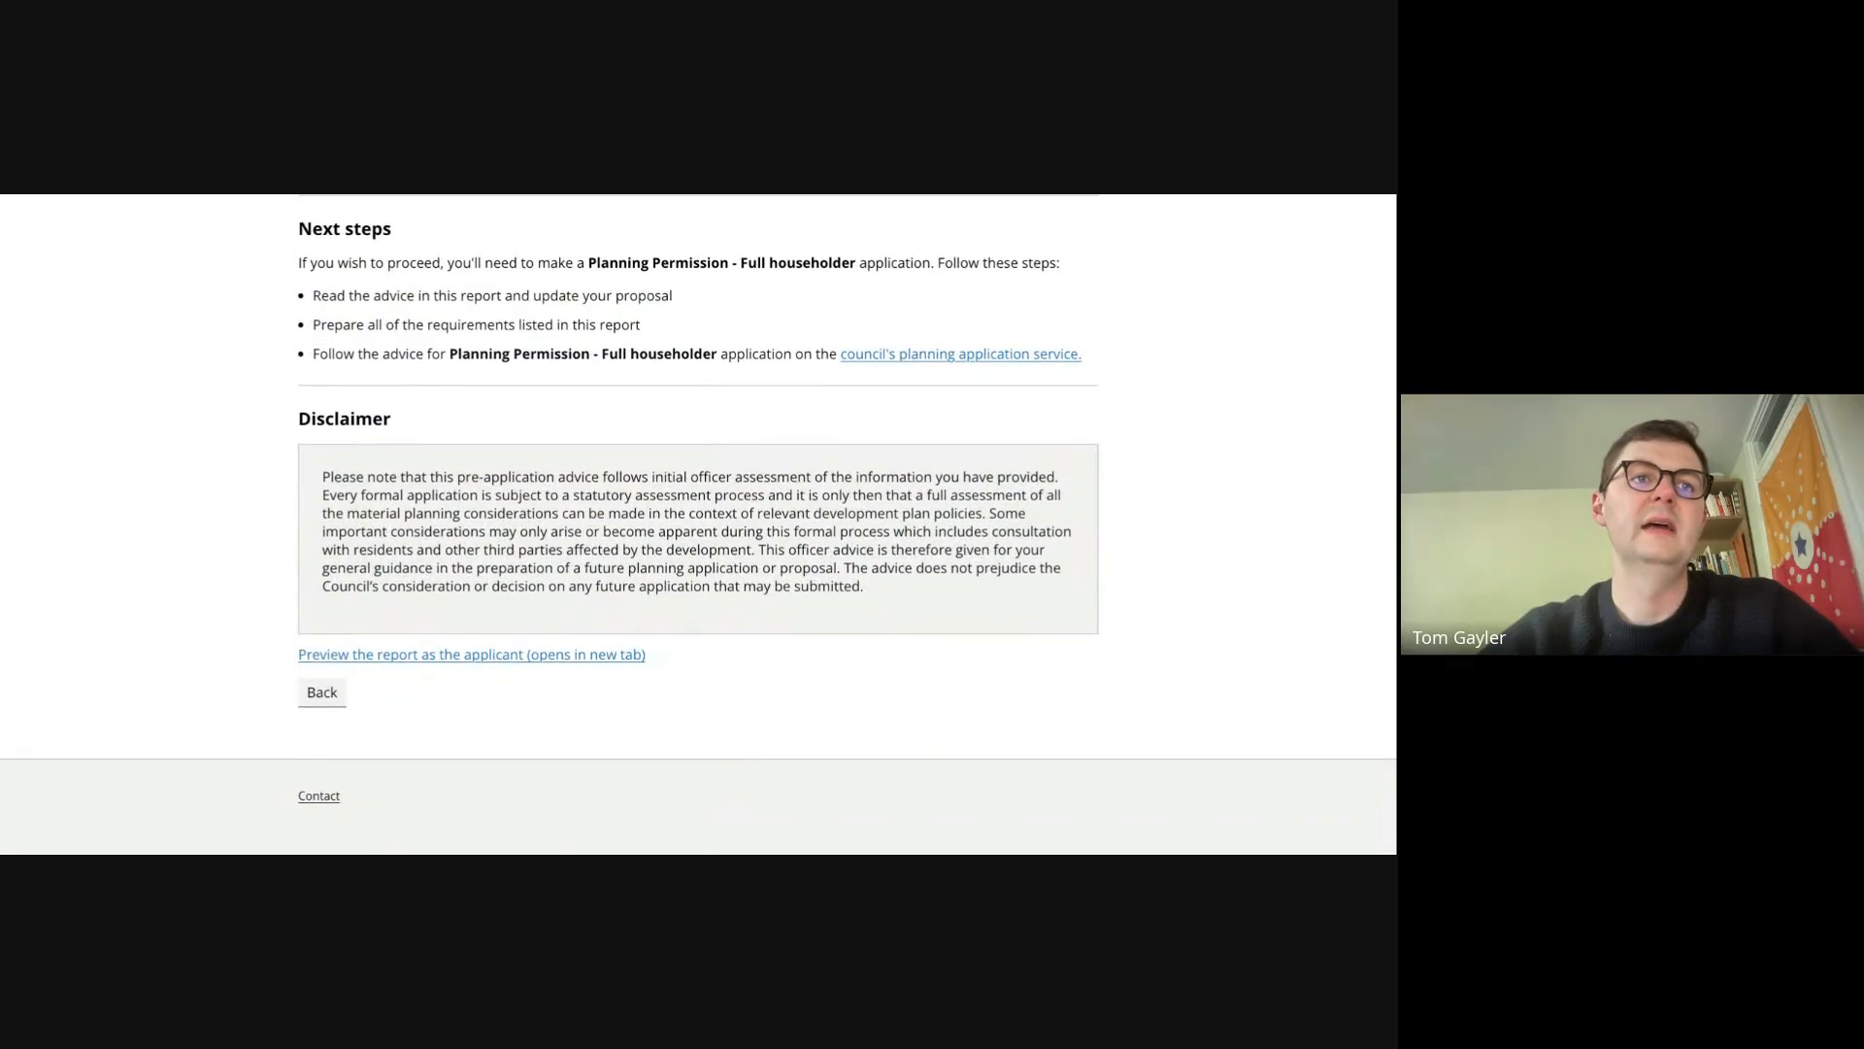
pyautogui.scroll(20, 597, 519)
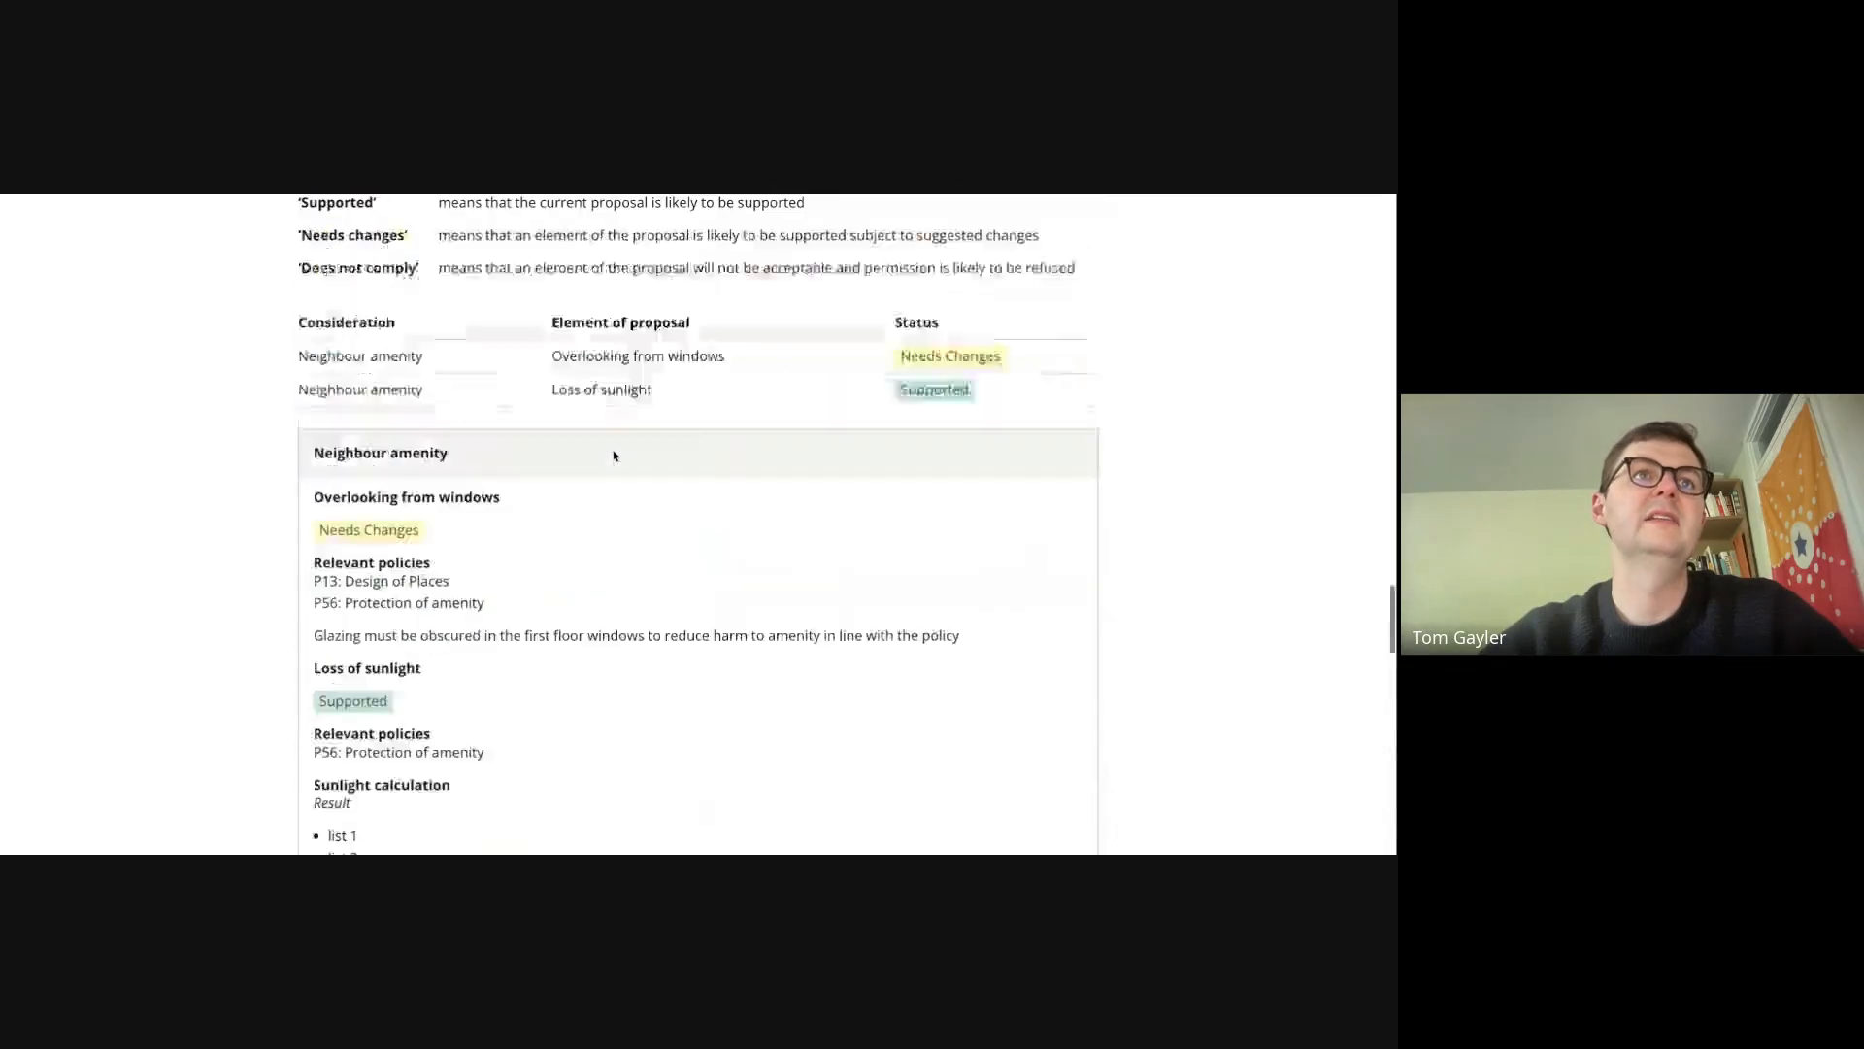
pyautogui.scroll(20, 699, 524)
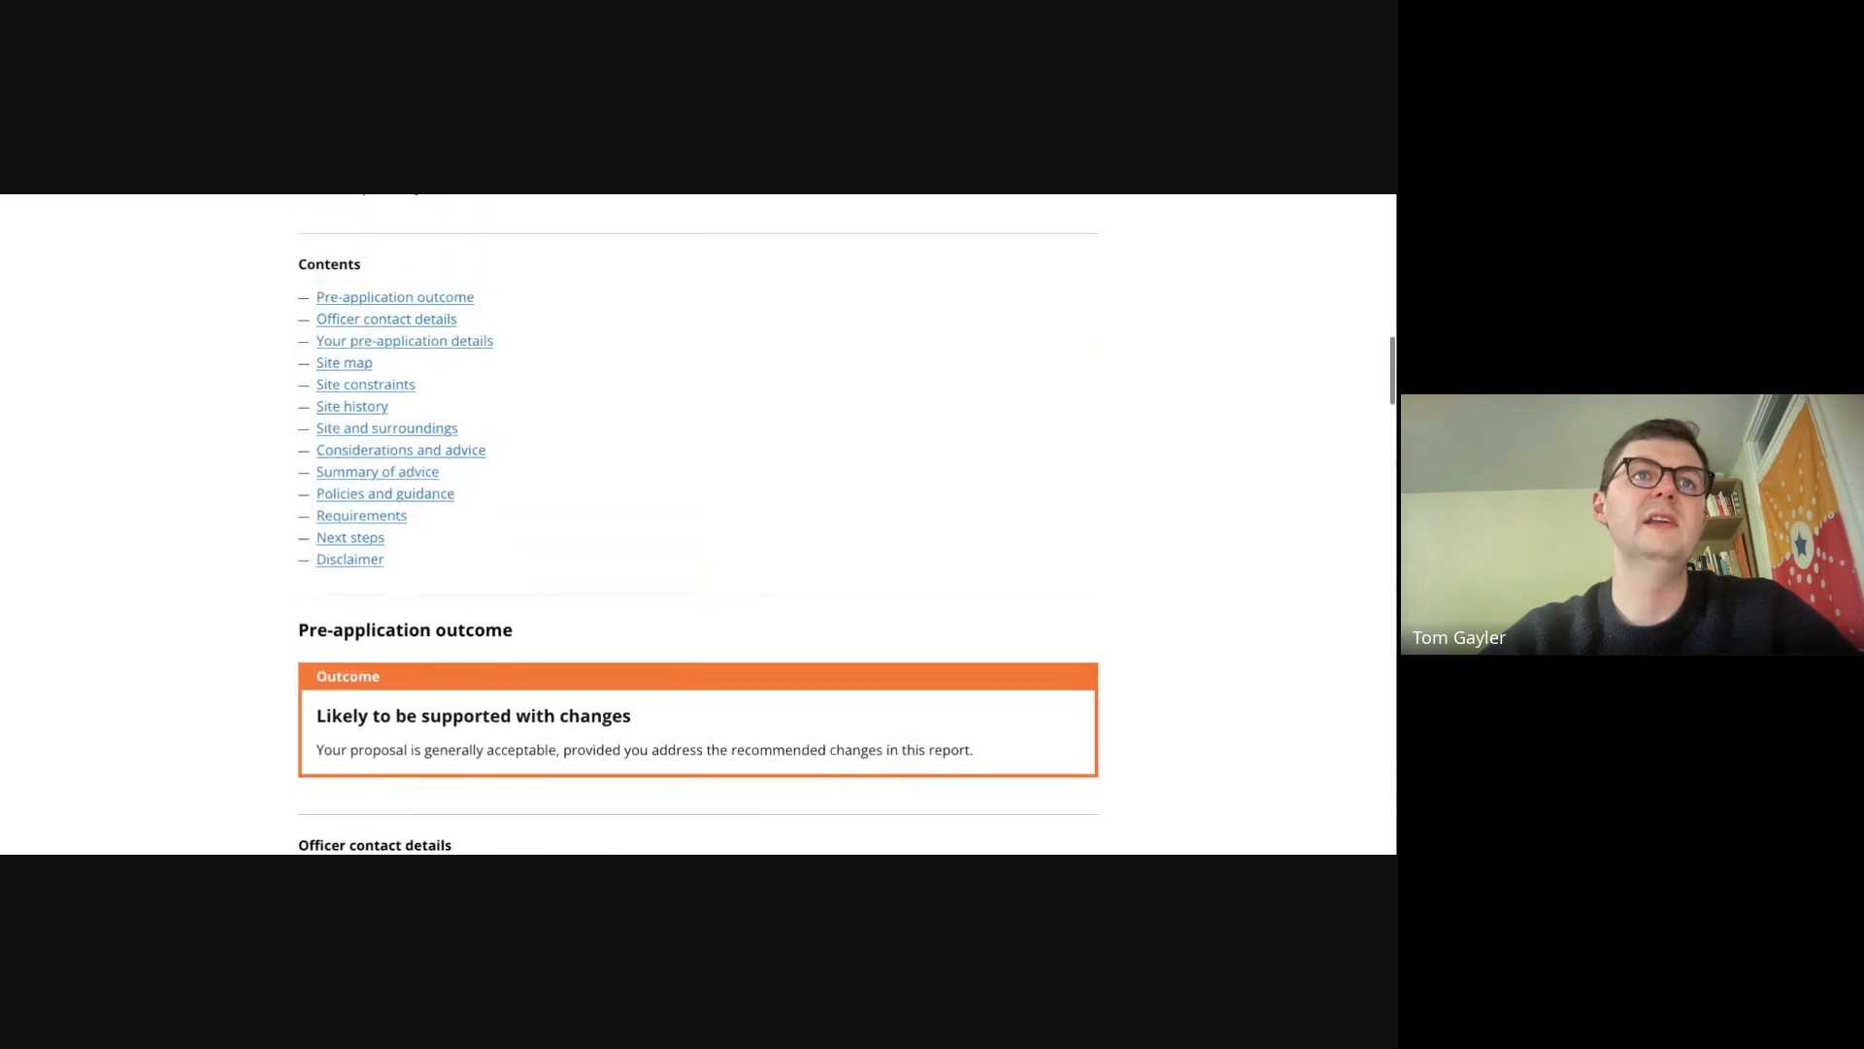
pyautogui.scroll(3, 699, 524)
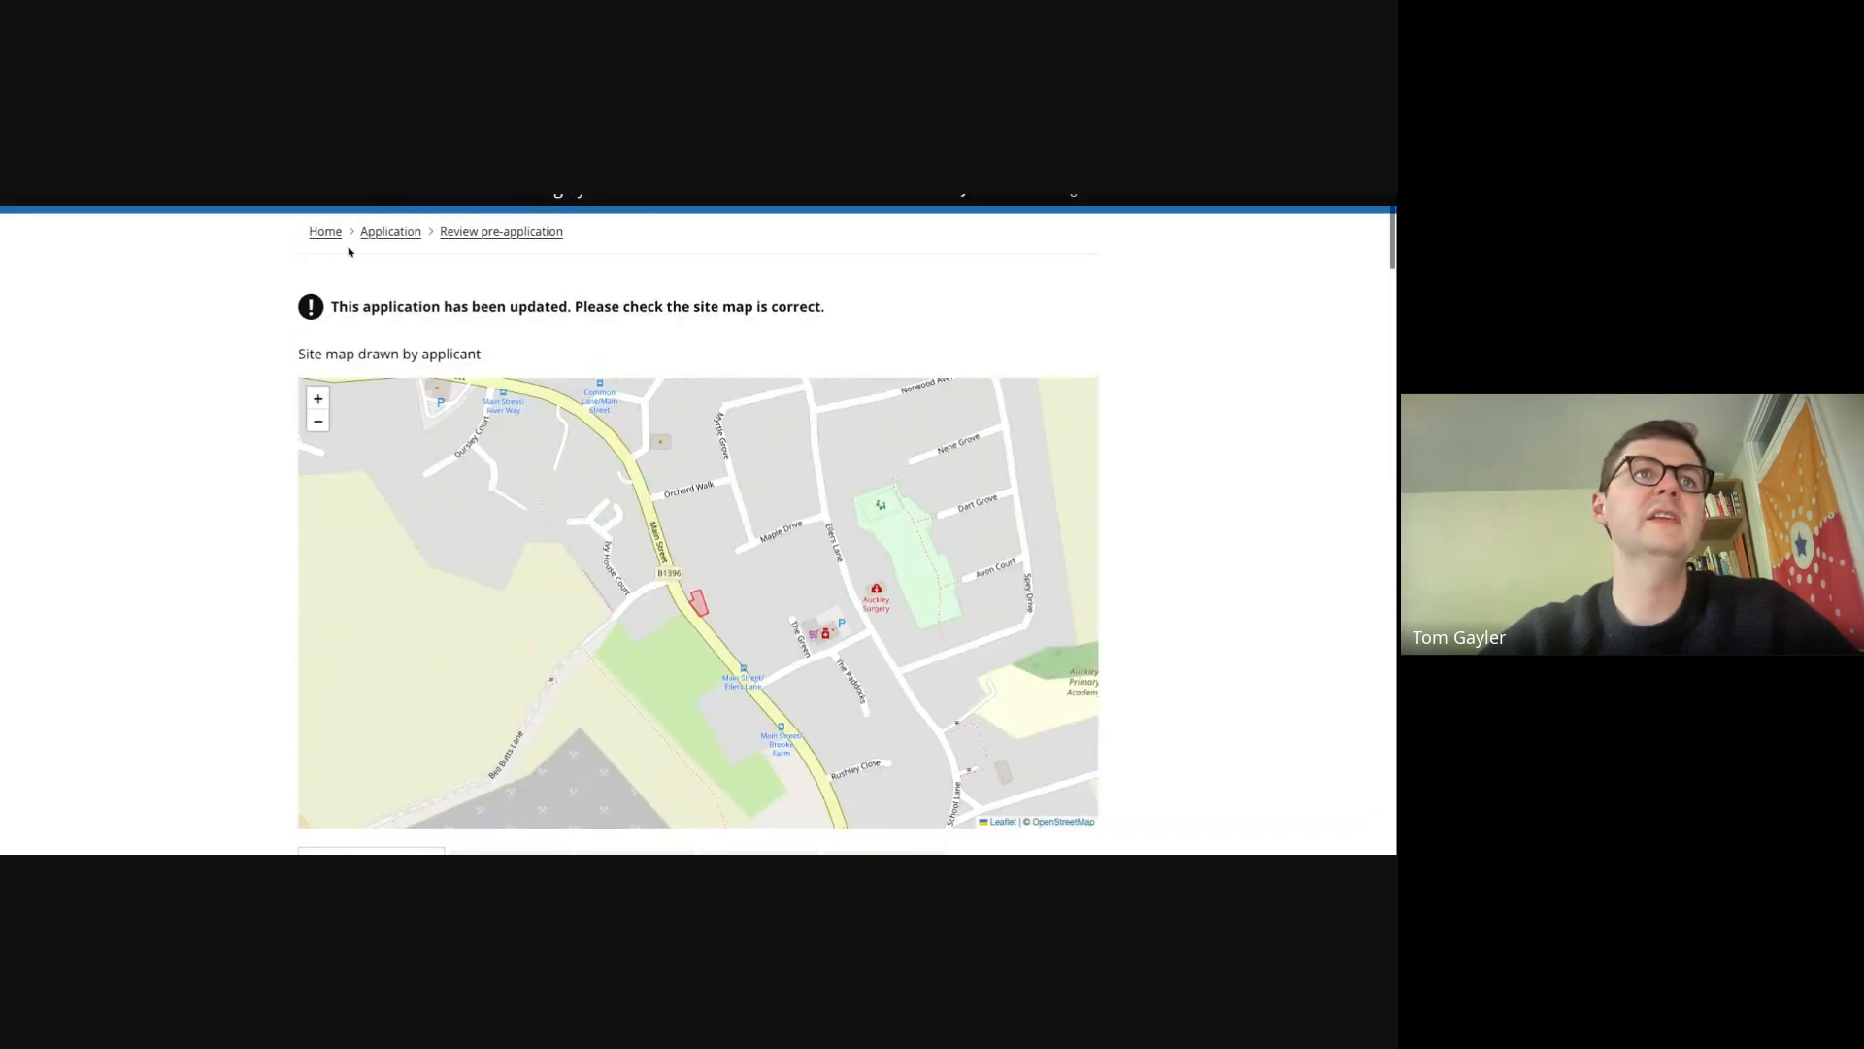
pyautogui.hotkey('alt', 'Left')
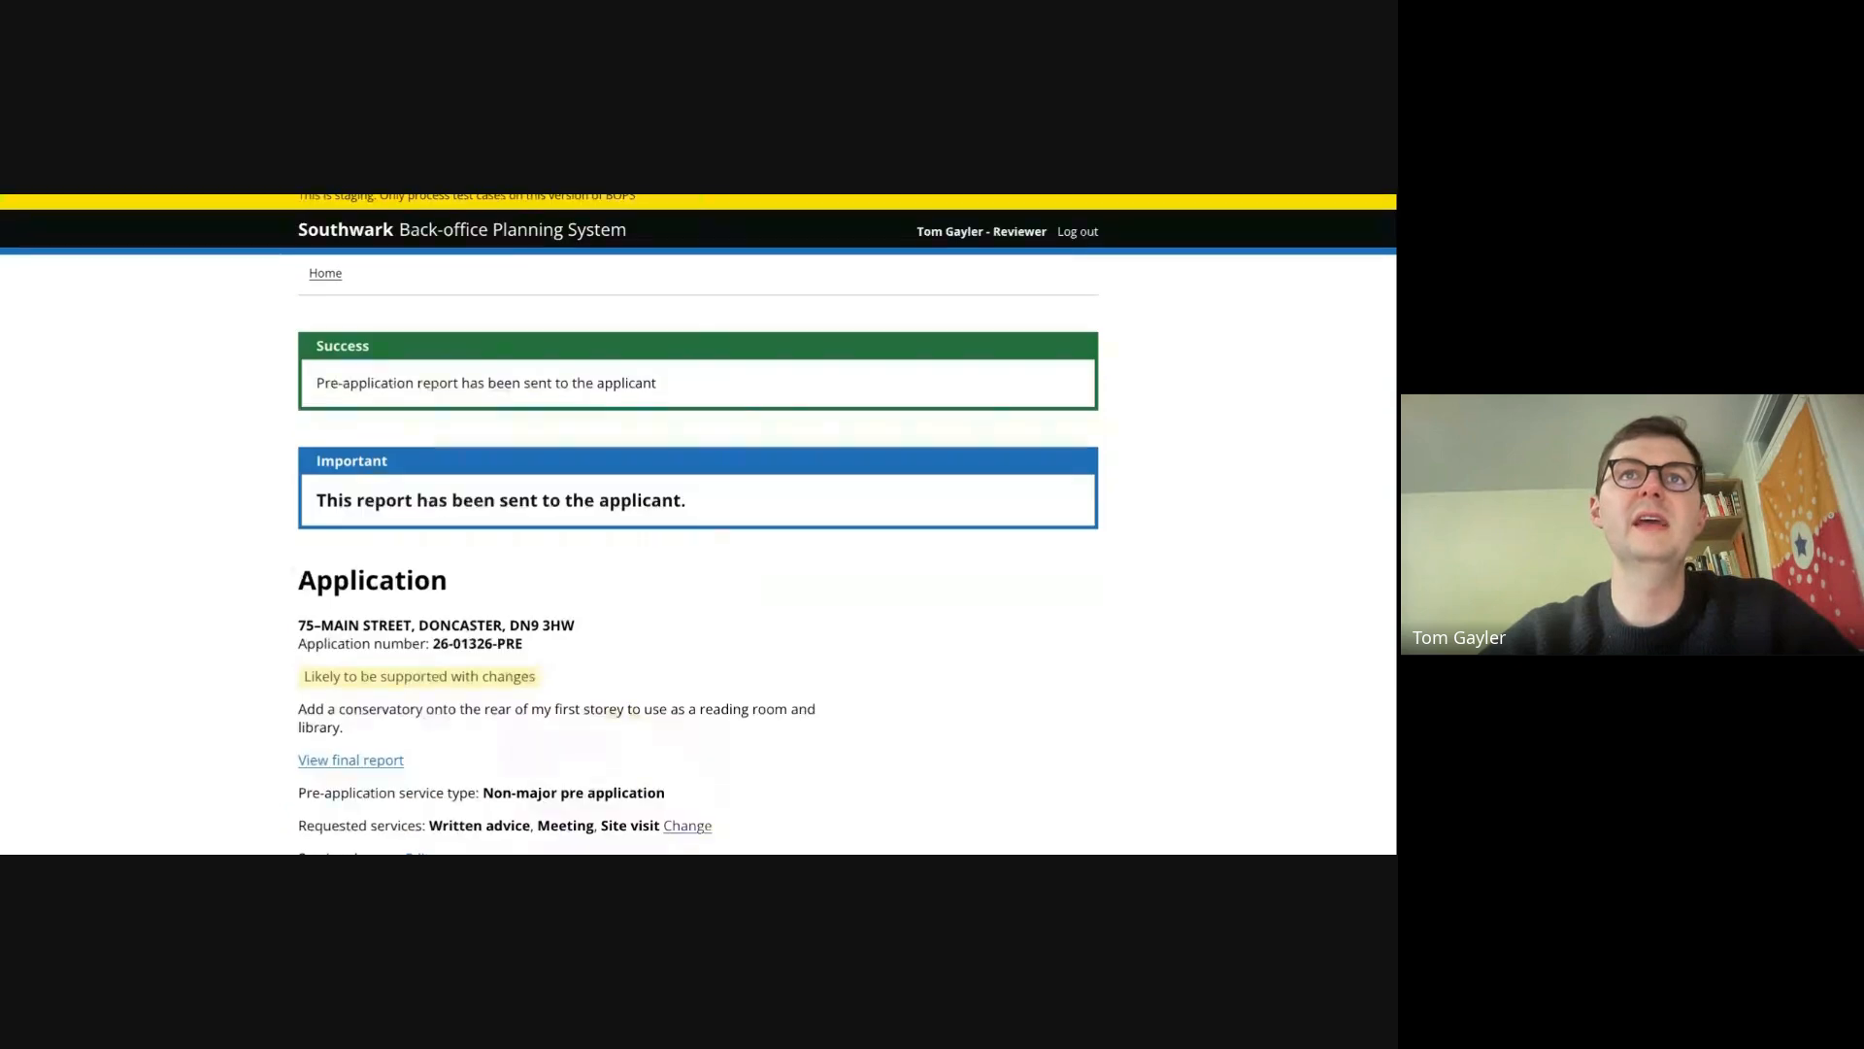